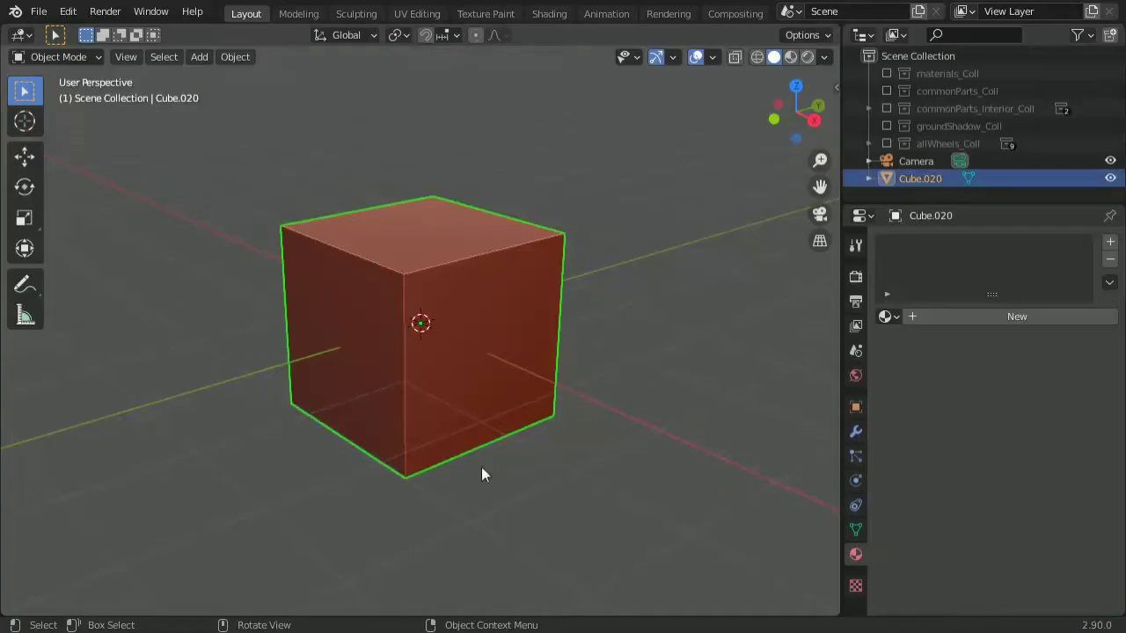
Turn the main area into an Image Editor and load the car sketch from futuristic_car_030
{"action": "left_click", "coordinate": [481, 475]}
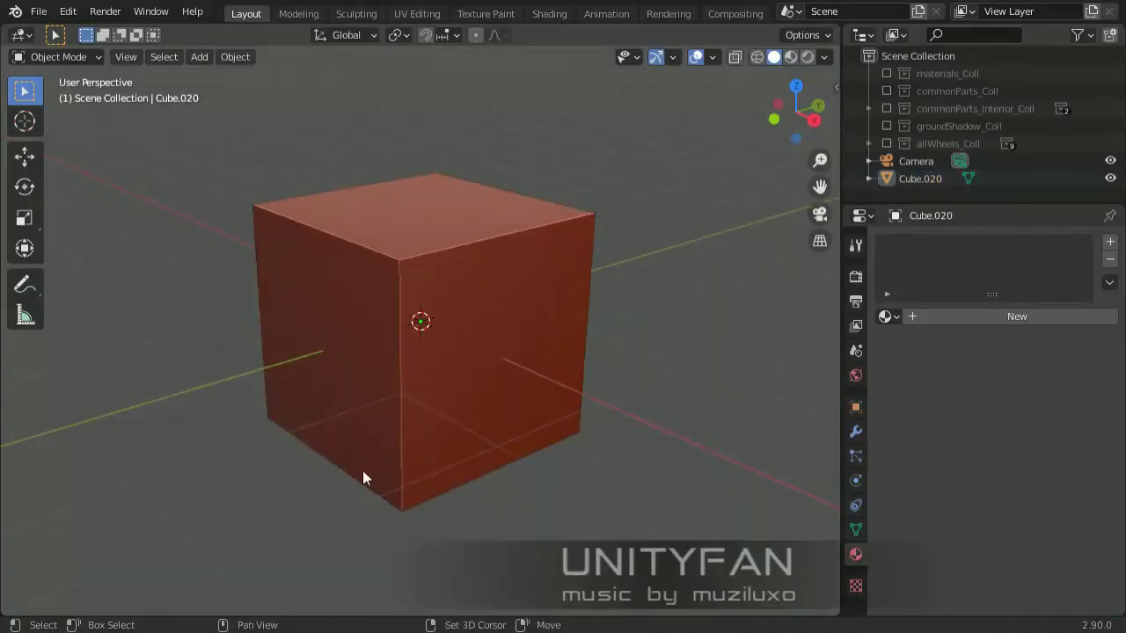
{"action": "left_click", "coordinate": [21, 35]}
{"action": "left_click", "coordinate": [61, 72]}
{"action": "scroll", "coordinate": [461, 363], "scroll_direction": "up", "scroll_amount": 3}
{"action": "left_click", "coordinate": [492, 34]}
{"action": "left_click", "coordinate": [440, 34]}
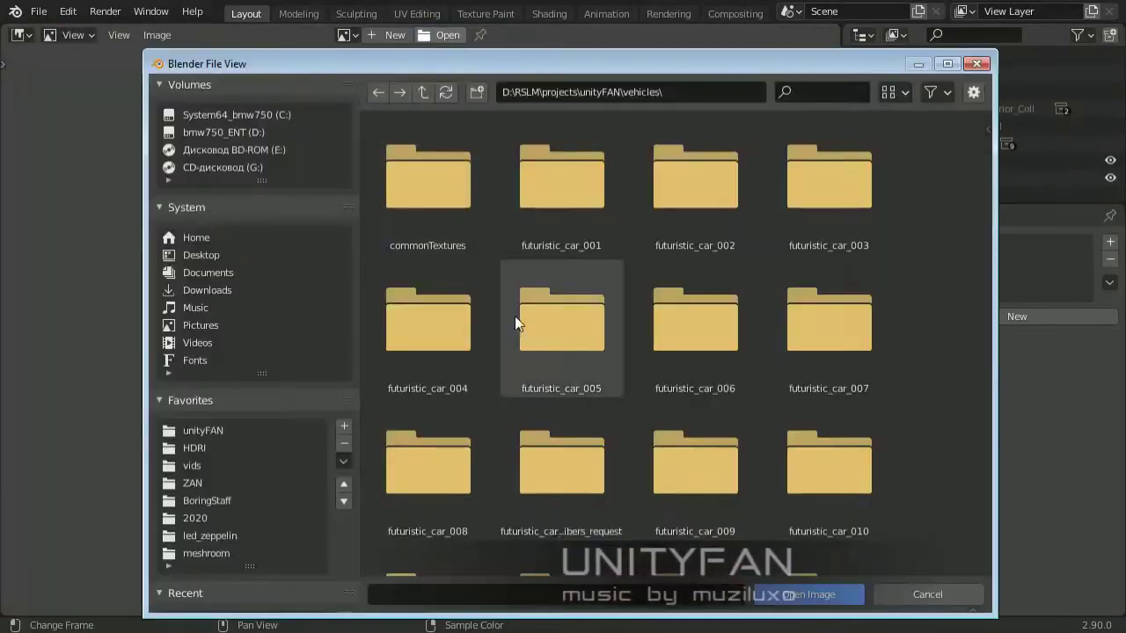
{"action": "scroll", "coordinate": [630, 470], "scroll_direction": "down", "scroll_amount": 5}
{"action": "double_click", "coordinate": [830, 498]}
{"action": "left_click", "coordinate": [561, 185]}
{"action": "key", "text": "Return"}
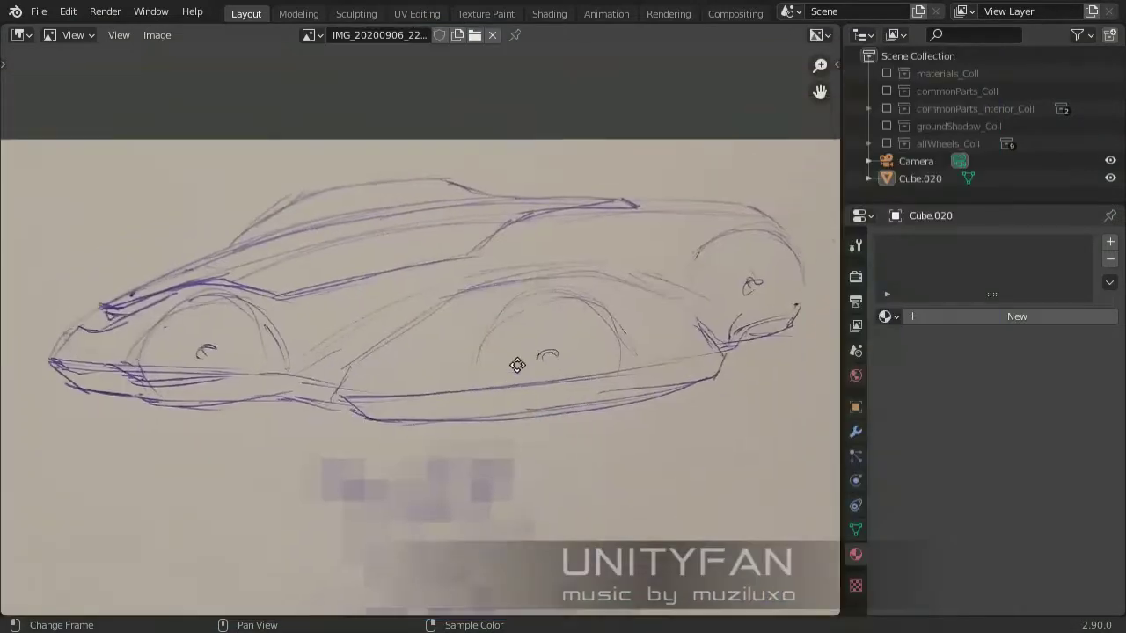
Make the Outliner area an Image Editor, widen it, and load the car sketch there
{"action": "left_click", "coordinate": [863, 34]}
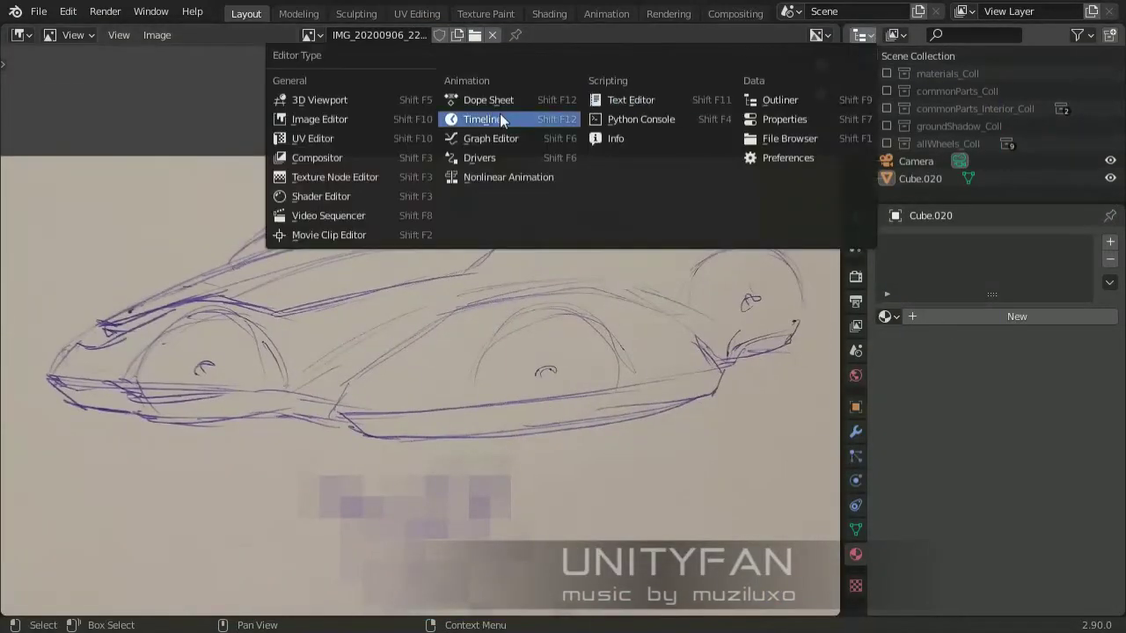
{"action": "left_click", "coordinate": [326, 118]}
{"action": "left_click_drag", "start_coordinate": [843, 132], "coordinate": [638, 133]}
{"action": "left_click", "coordinate": [1028, 35]}
{"action": "left_click", "coordinate": [935, 34]}
{"action": "scroll", "coordinate": [853, 458], "scroll_direction": "down", "scroll_amount": 5}
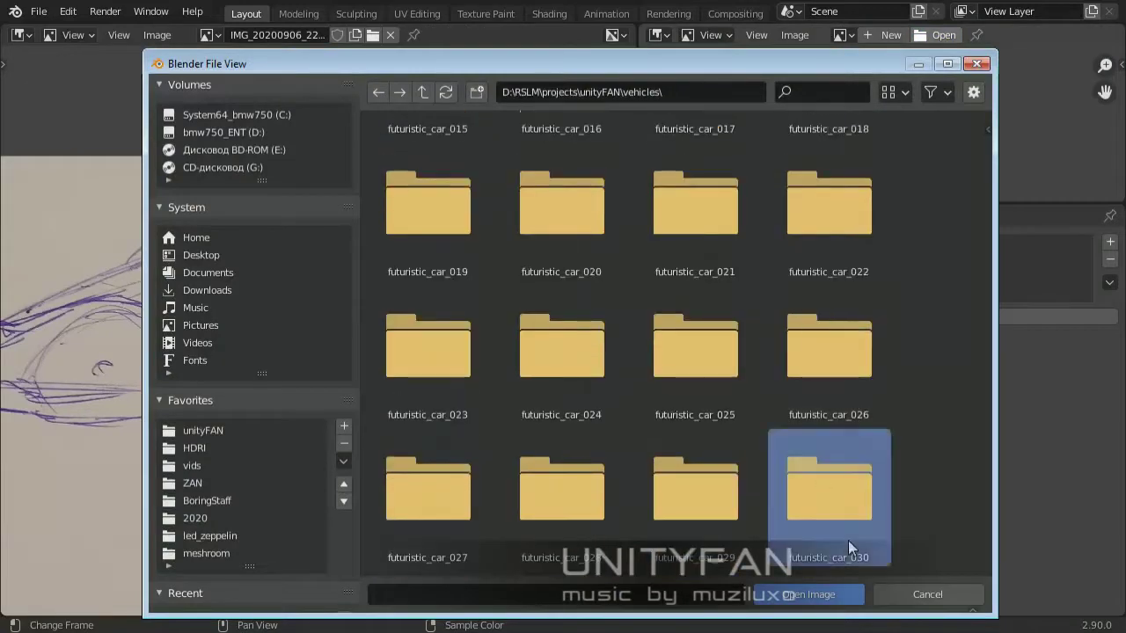
{"action": "double_click", "coordinate": [848, 540]}
{"action": "left_click", "coordinate": [823, 596]}
Narrow the right-hand column again and return the main area to the 3D Viewport
{"action": "left_click_drag", "start_coordinate": [646, 194], "coordinate": [745, 194]}
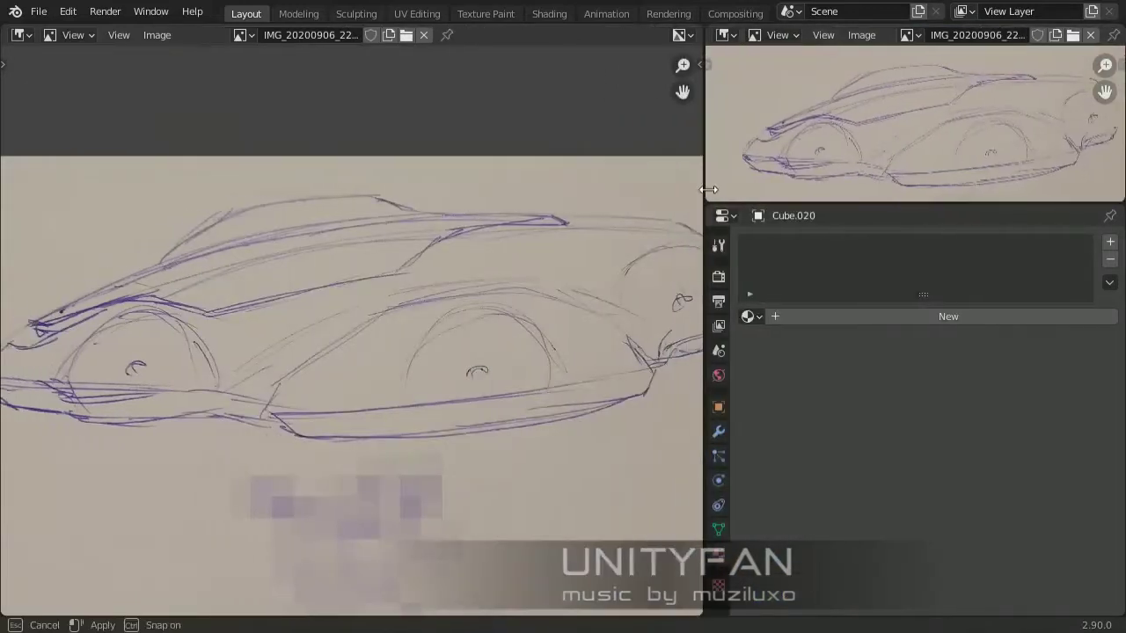
{"action": "scroll", "coordinate": [920, 150], "scroll_direction": "down", "scroll_amount": 2}
{"action": "key", "text": "shift+F5"}
Split the Properties area and show an Outliner in the new half
{"action": "scroll", "coordinate": [464, 365], "scroll_direction": "up", "scroll_amount": 3}
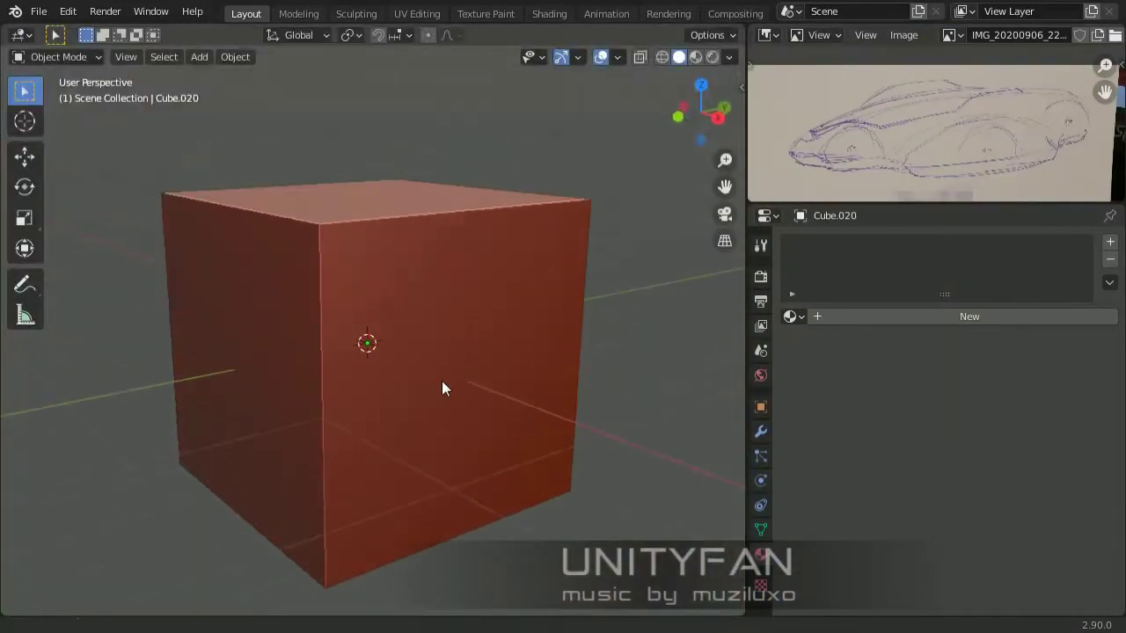
{"action": "left_click", "coordinate": [474, 333]}
{"action": "scroll", "coordinate": [582, 374], "scroll_direction": "down", "scroll_amount": 2}
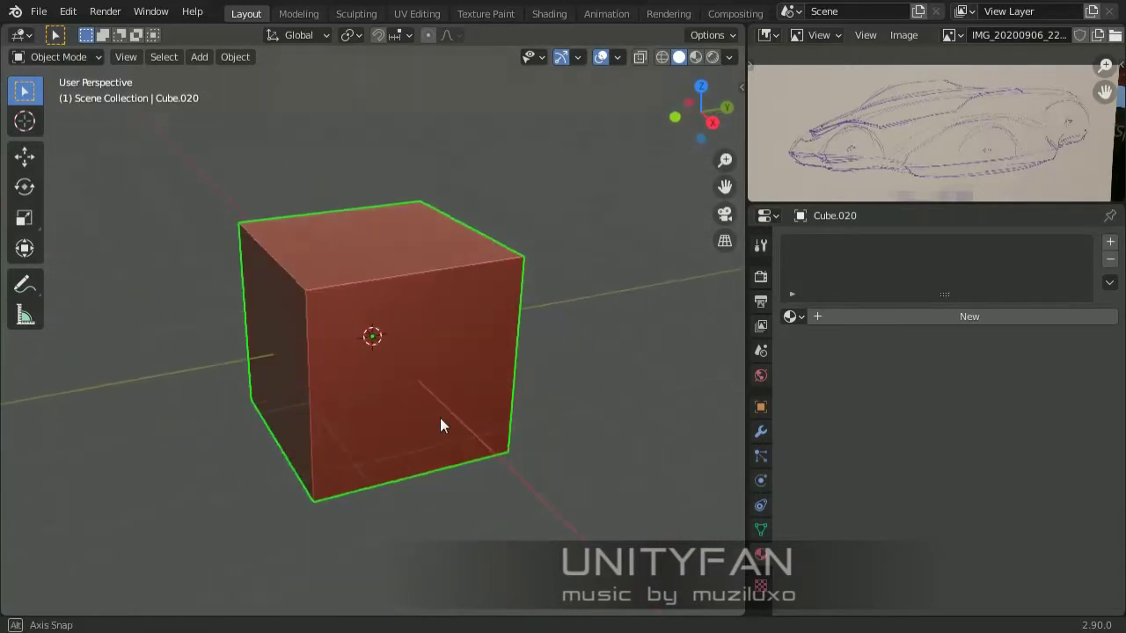
{"action": "middle_click_drag", "start_coordinate": [440, 418], "coordinate": [460, 386]}
{"action": "left_click_drag", "start_coordinate": [750, 209], "coordinate": [796, 356]}
{"action": "key", "text": "shift+F9"}
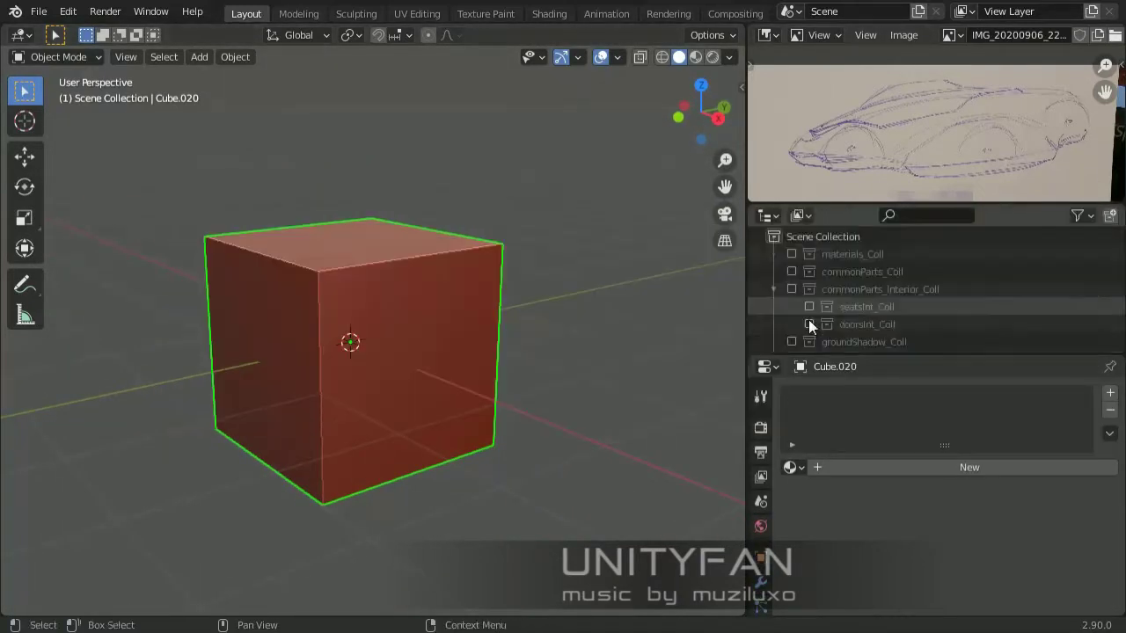
Enable the wheel_v005_Coll and allWheels_Coll collections and delete the cube
{"action": "scroll", "coordinate": [845, 326], "scroll_direction": "down", "scroll_amount": 2}
{"action": "left_click", "coordinate": [810, 324]}
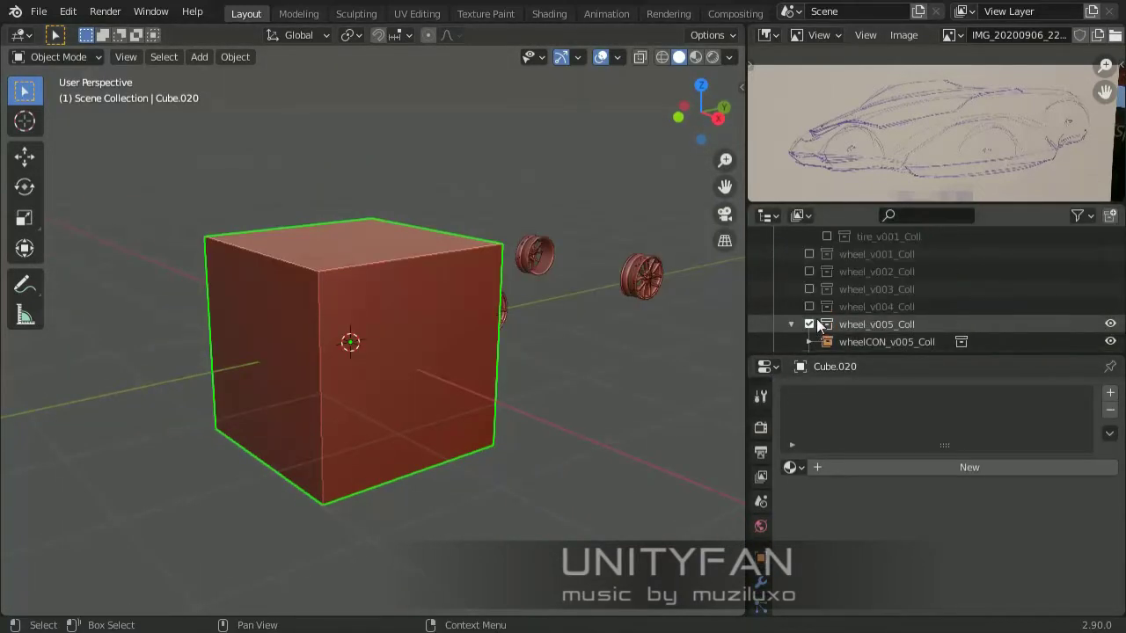
{"action": "left_click", "coordinate": [792, 289]}
{"action": "key", "text": "x"}
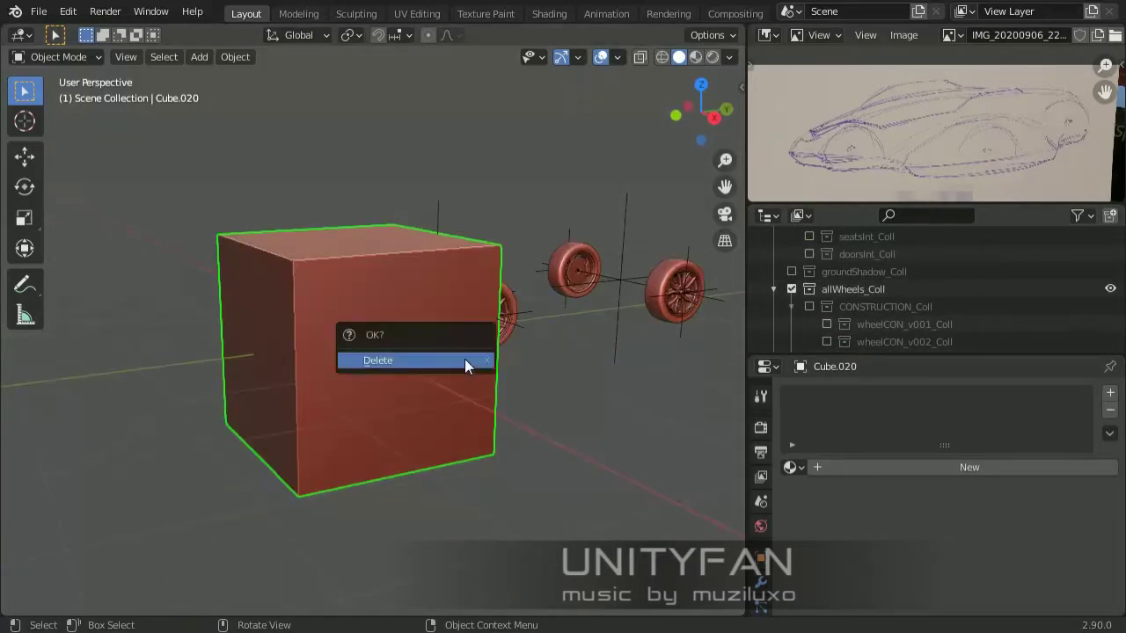
{"action": "left_click", "coordinate": [464, 358]}
Duplicate the wheel pair with Shift+D and move the copy away from the original
{"action": "scroll", "coordinate": [844, 320], "scroll_direction": "down", "scroll_amount": 2}
{"action": "scroll", "coordinate": [844, 320], "scroll_direction": "down", "scroll_amount": 2}
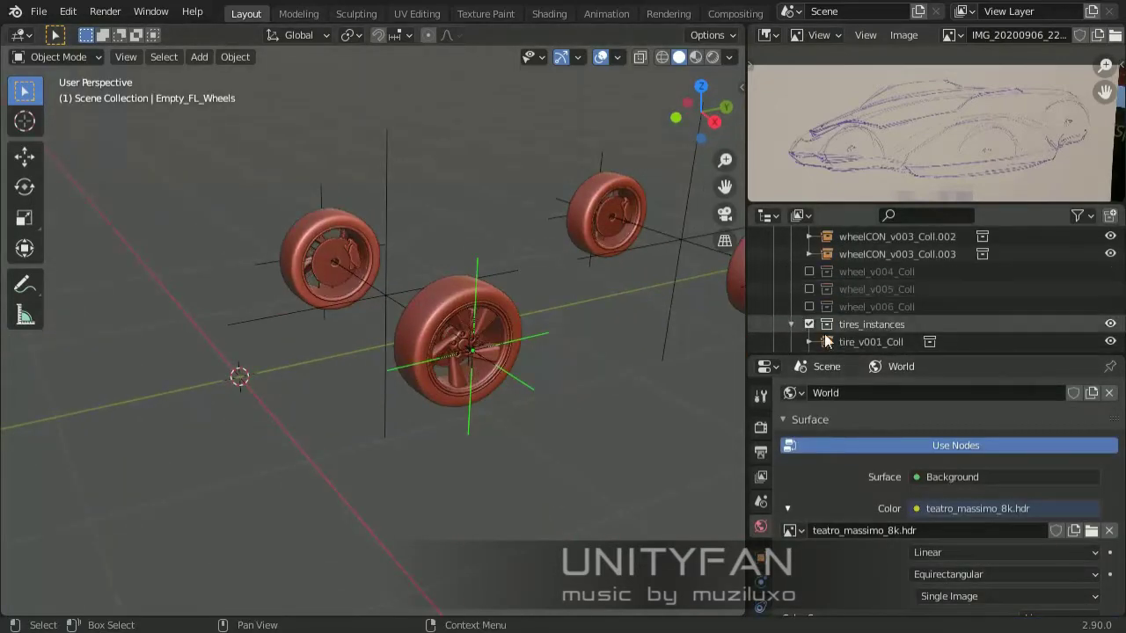
{"action": "mouse_move", "coordinate": [703, 321]}
{"action": "middle_mouse_down"}
{"action": "mouse_move", "coordinate": [517, 305]}
{"action": "mouse_move", "coordinate": [396, 332]}
{"action": "mouse_move", "coordinate": [192, 263]}
{"action": "mouse_move", "coordinate": [582, 355]}
{"action": "mouse_move", "coordinate": [641, 325]}
{"action": "middle_mouse_up"}
{"action": "key", "text": "shift+space"}
{"action": "key", "text": "g"}
{"action": "key", "text": "shift+d"}
{"action": "left_click", "coordinate": [478, 314]}
{"action": "key", "text": "g"}
{"action": "left_click", "coordinate": [295, 368]}
{"action": "mouse_move", "coordinate": [296, 368]}
{"action": "middle_mouse_down"}
{"action": "mouse_move", "coordinate": [581, 242]}
{"action": "mouse_move", "coordinate": [617, 306]}
{"action": "middle_mouse_up"}
{"action": "left_click", "coordinate": [595, 220]}
In a front wireframe view, reposition the duplicated wheel pair
{"action": "key", "text": "KP_1"}
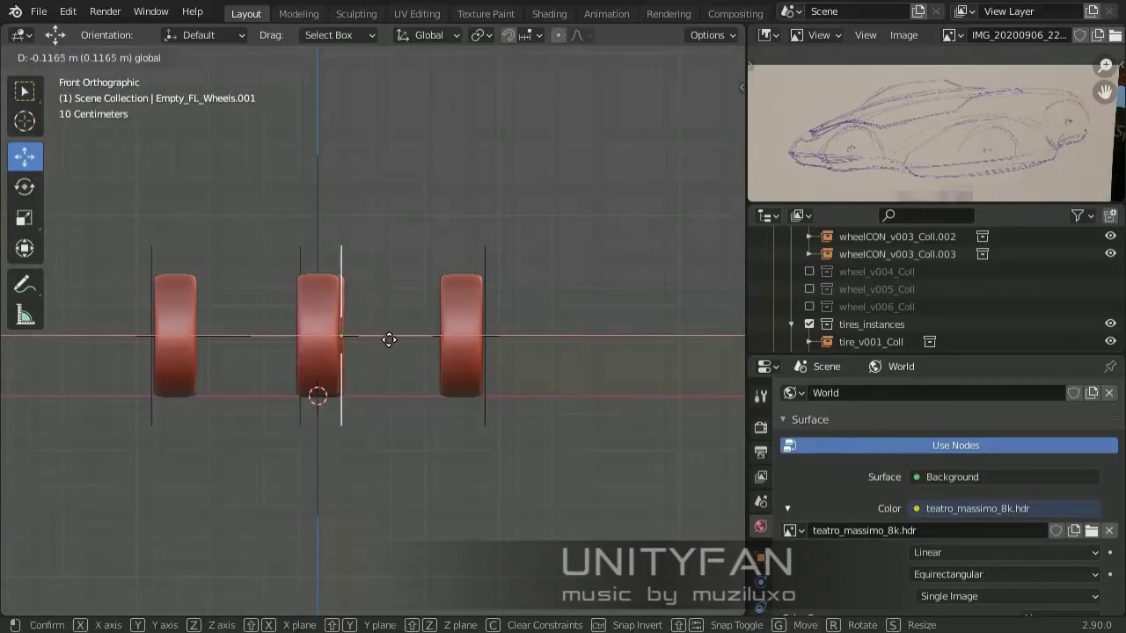
{"action": "left_click", "coordinate": [389, 340]}
{"action": "scroll", "coordinate": [389, 340], "scroll_direction": "up", "scroll_amount": 3}
{"action": "key", "text": "z"}
{"action": "left_click", "coordinate": [246, 272]}
{"action": "key", "text": "g"}
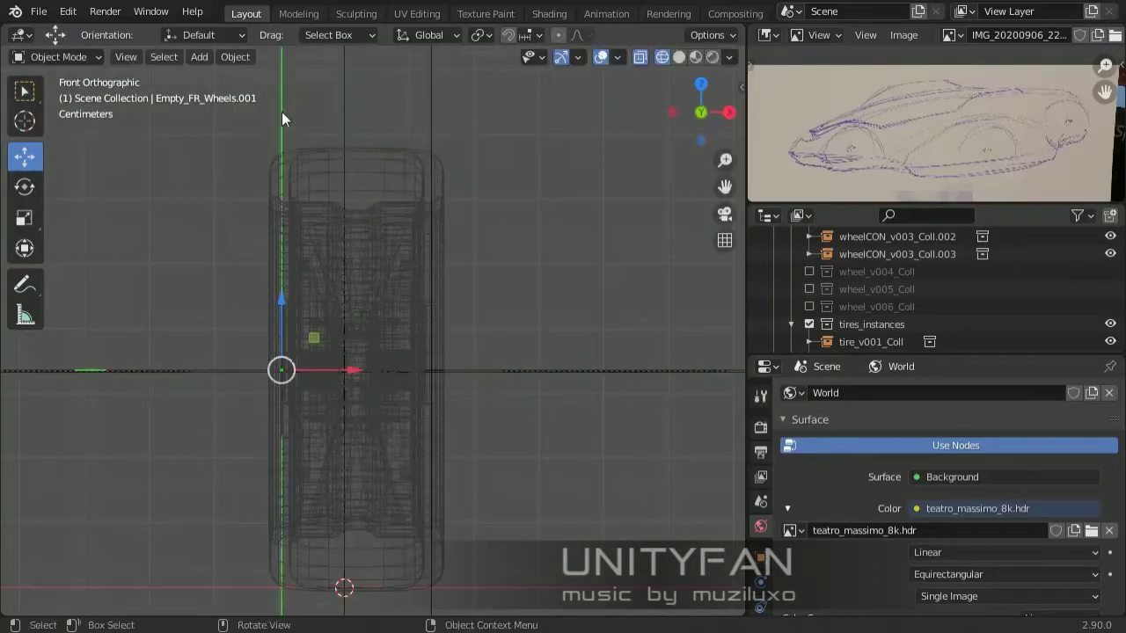
{"action": "left_click", "coordinate": [317, 372]}
Return to solid shading and orbit to check the four-wheel layout
{"action": "key", "text": "z"}
{"action": "left_click", "coordinate": [534, 326]}
{"action": "mouse_move", "coordinate": [534, 326]}
{"action": "middle_mouse_down"}
{"action": "mouse_move", "coordinate": [464, 279]}
{"action": "mouse_move", "coordinate": [351, 339]}
{"action": "mouse_move", "coordinate": [415, 367]}
{"action": "mouse_move", "coordinate": [384, 380]}
{"action": "mouse_move", "coordinate": [549, 402]}
{"action": "middle_mouse_up"}
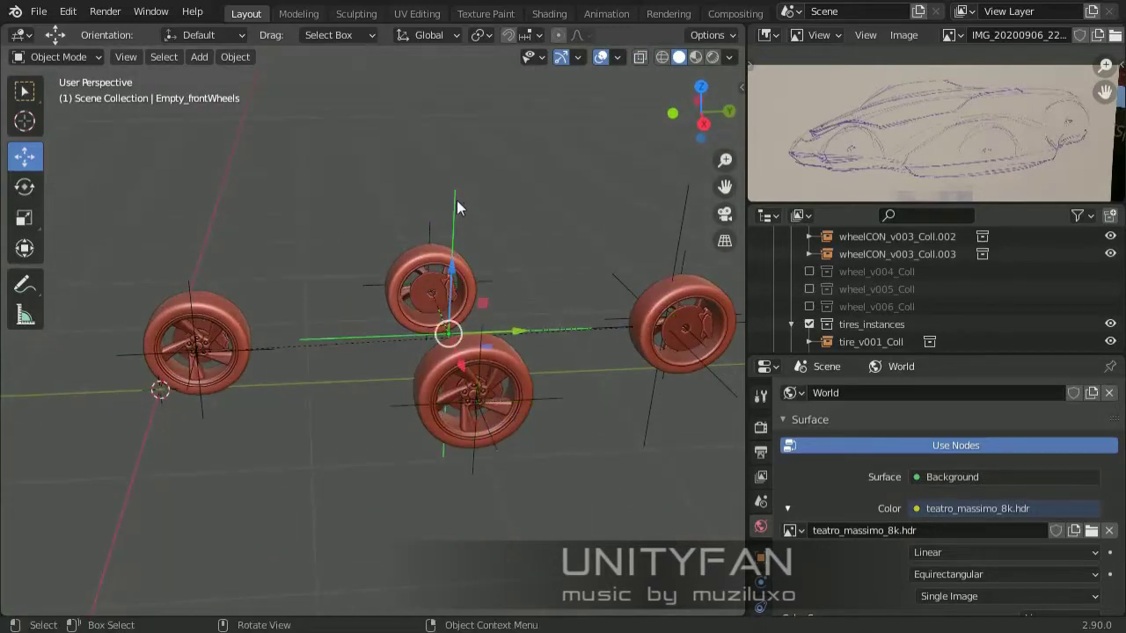
{"action": "key", "text": "g"}
{"action": "key", "text": "Escape"}
{"action": "mouse_move", "coordinate": [440, 352]}
{"action": "middle_mouse_down"}
{"action": "mouse_move", "coordinate": [549, 352]}
{"action": "mouse_move", "coordinate": [474, 373]}
{"action": "middle_mouse_up"}
Add a new cube and loop cut it through the middle
{"action": "key", "text": "shift+a"}
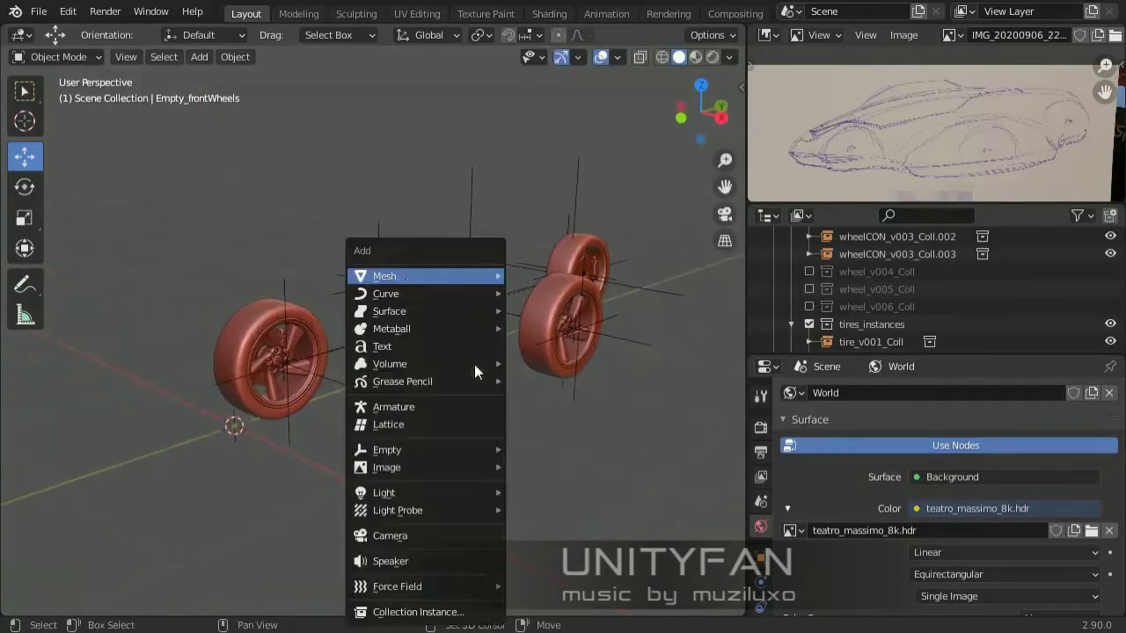
{"action": "left_click", "coordinate": [524, 297]}
{"action": "key", "text": "Tab"}
{"action": "left_click", "coordinate": [24, 441]}
{"action": "mouse_move", "coordinate": [220, 308]}
{"action": "middle_mouse_down"}
{"action": "mouse_move", "coordinate": [272, 266]}
{"action": "mouse_move", "coordinate": [233, 170]}
{"action": "middle_mouse_up"}
{"action": "left_click", "coordinate": [272, 267]}
{"action": "key", "text": "w"}
{"action": "mouse_move", "coordinate": [334, 264]}
{"action": "middle_mouse_down"}
{"action": "mouse_move", "coordinate": [287, 262]}
{"action": "mouse_move", "coordinate": [344, 299]}
{"action": "middle_mouse_up"}
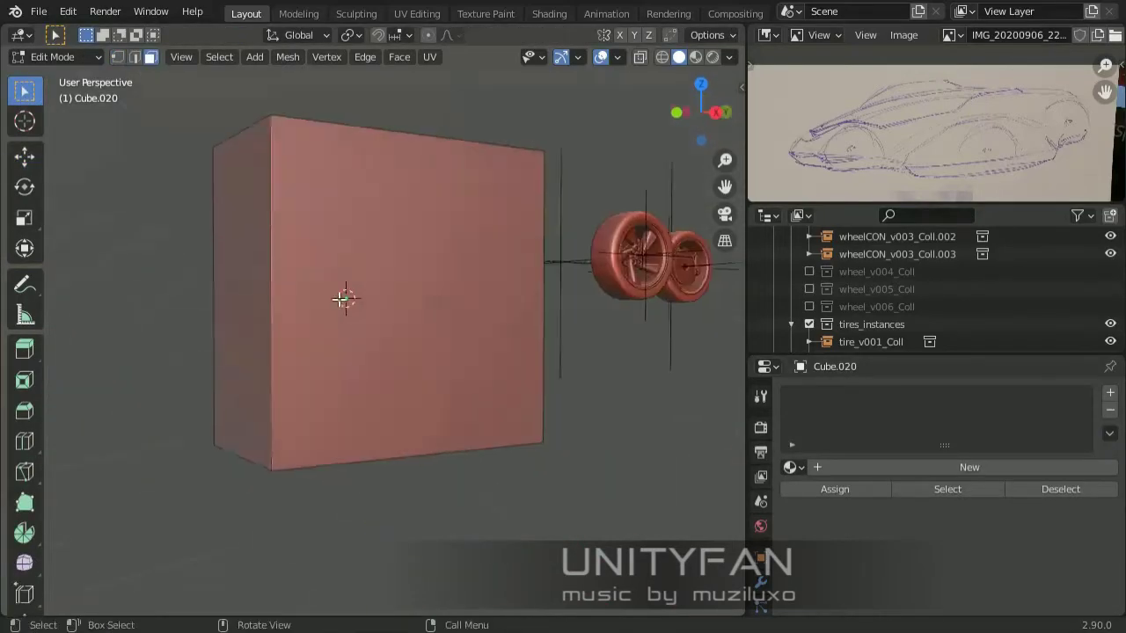
{"action": "left_click", "coordinate": [24, 155]}
{"action": "mouse_move", "coordinate": [55, 180]}
{"action": "middle_mouse_down"}
{"action": "mouse_move", "coordinate": [322, 251]}
{"action": "mouse_move", "coordinate": [528, 370]}
{"action": "middle_mouse_up"}
{"action": "key", "text": "Tab"}
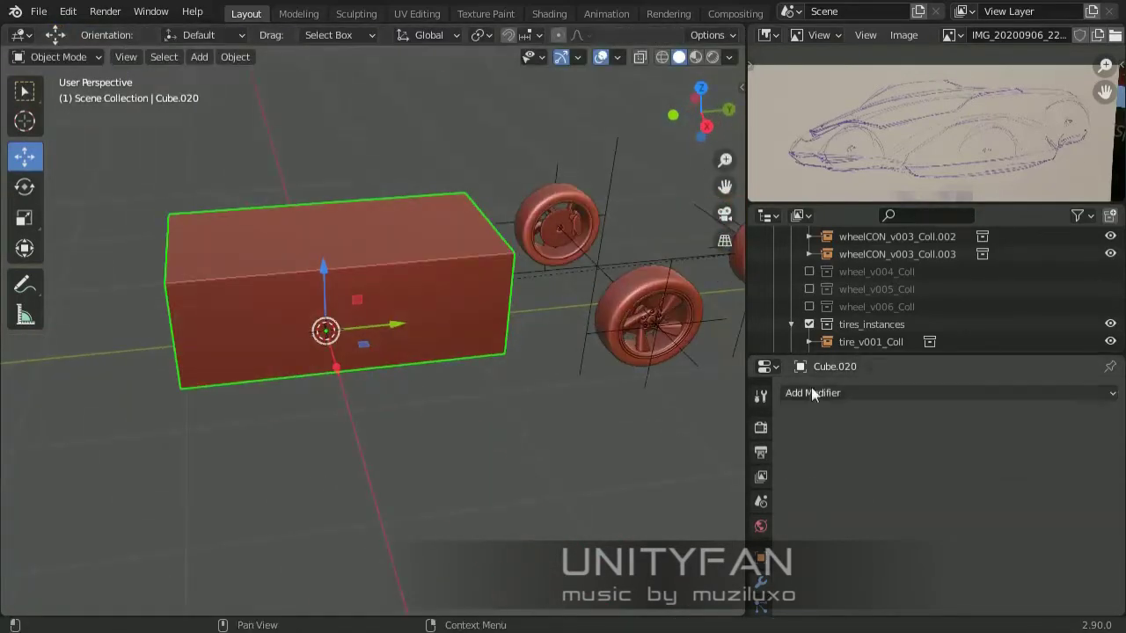
Add a Mirror modifier and move the end face to stretch the box over the wheels
{"action": "left_click", "coordinate": [811, 394]}
{"action": "left_click", "coordinate": [759, 199]}
{"action": "key", "text": "Tab"}
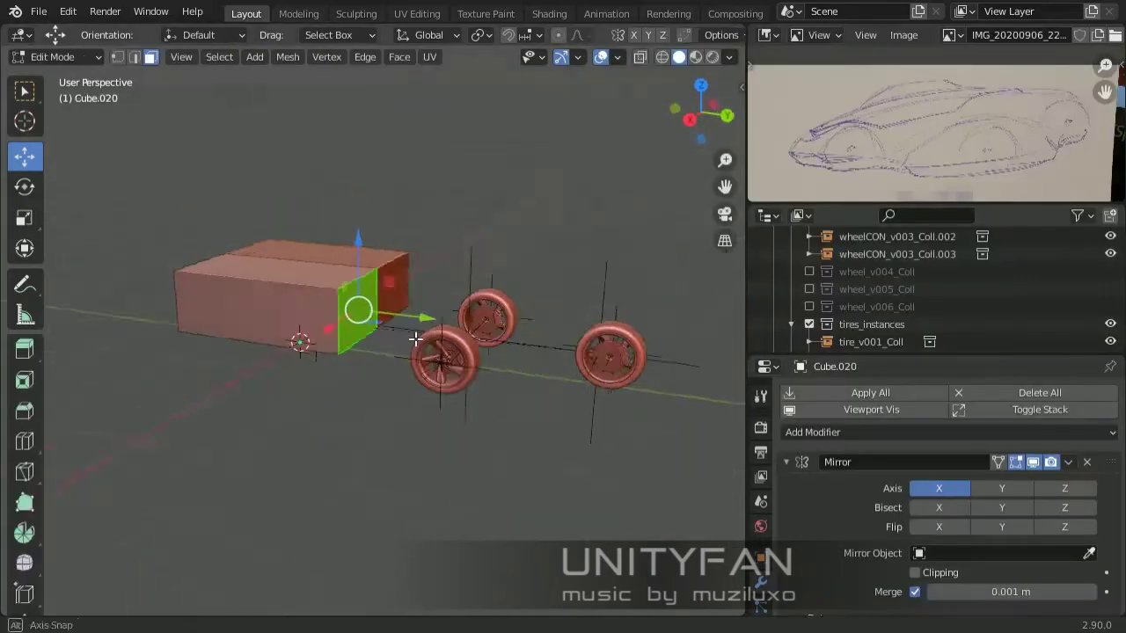
{"action": "middle_click_drag", "start_coordinate": [600, 311], "coordinate": [603, 369]}
{"action": "key", "text": "g"}
{"action": "left_click", "coordinate": [456, 305]}
{"action": "scroll", "coordinate": [466, 326], "scroll_direction": "up", "scroll_amount": 4}
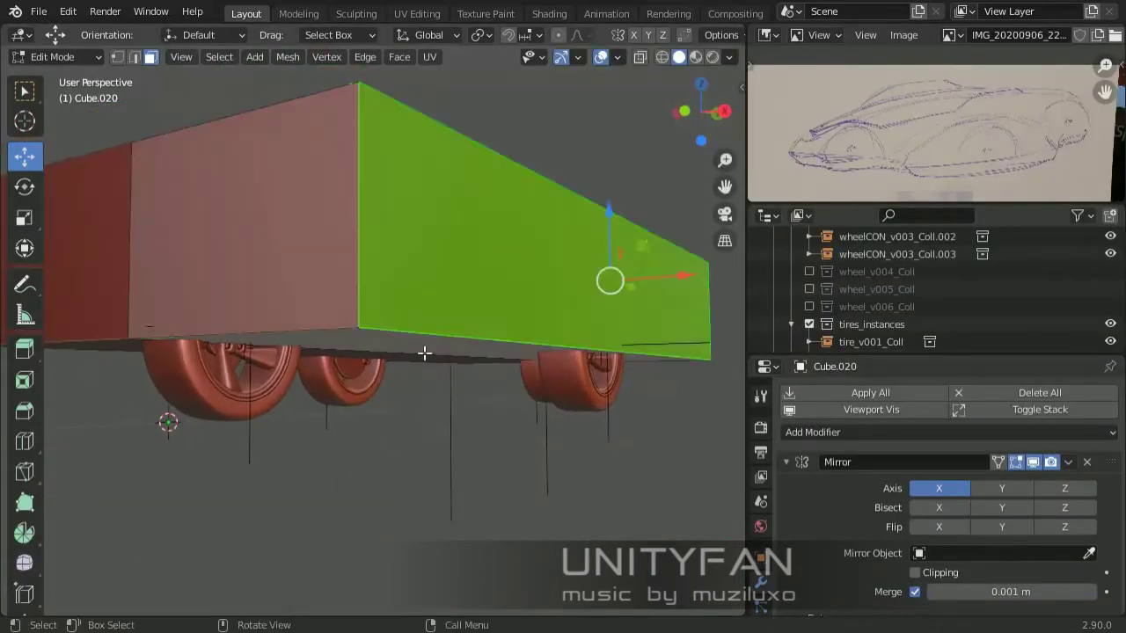
{"action": "mouse_move", "coordinate": [516, 390]}
{"action": "middle_mouse_down"}
{"action": "mouse_move", "coordinate": [476, 382]}
{"action": "mouse_move", "coordinate": [505, 409]}
{"action": "middle_mouse_up"}
{"action": "key", "text": "Tab"}
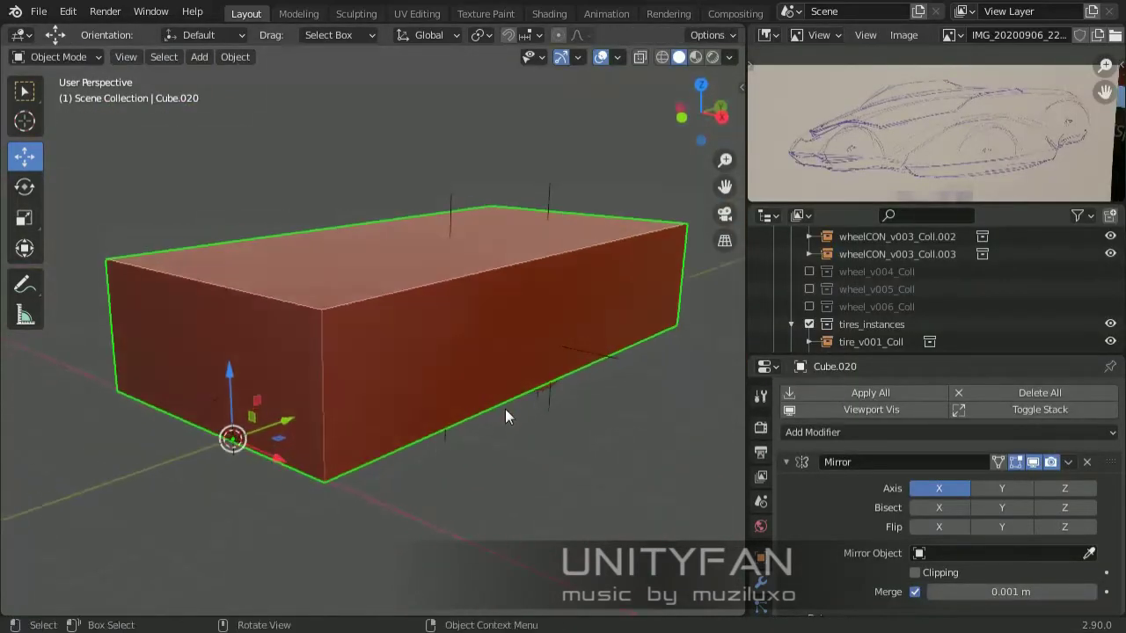
Slide a new edge loop along the box and lower the front edge to slope the nose
{"action": "key", "text": "Tab"}
{"action": "left_click", "coordinate": [597, 306]}
{"action": "middle_click_drag", "start_coordinate": [596, 306], "coordinate": [484, 314]}
{"action": "left_click", "coordinate": [24, 442]}
{"action": "left_click_drag", "start_coordinate": [352, 317], "coordinate": [259, 315]}
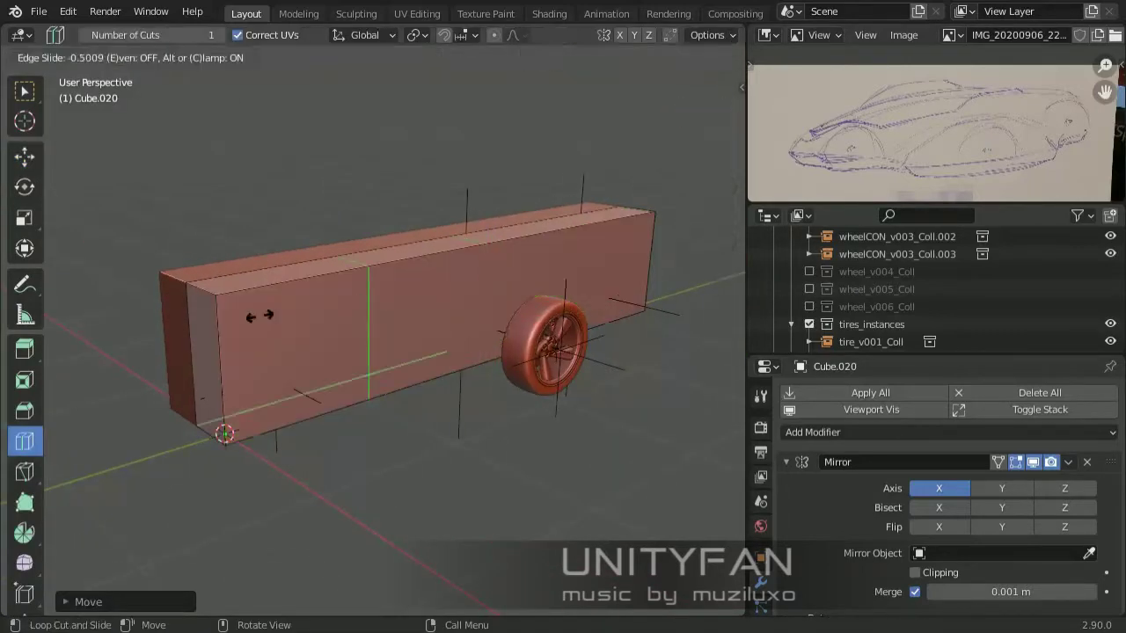
{"action": "left_click", "coordinate": [24, 156]}
{"action": "mouse_move", "coordinate": [515, 285]}
{"action": "middle_mouse_down"}
{"action": "mouse_move", "coordinate": [471, 411]}
{"action": "mouse_move", "coordinate": [520, 171]}
{"action": "middle_mouse_up"}
{"action": "left_click_drag", "start_coordinate": [520, 171], "coordinate": [550, 159]}
{"action": "middle_click_drag", "start_coordinate": [550, 160], "coordinate": [445, 192]}
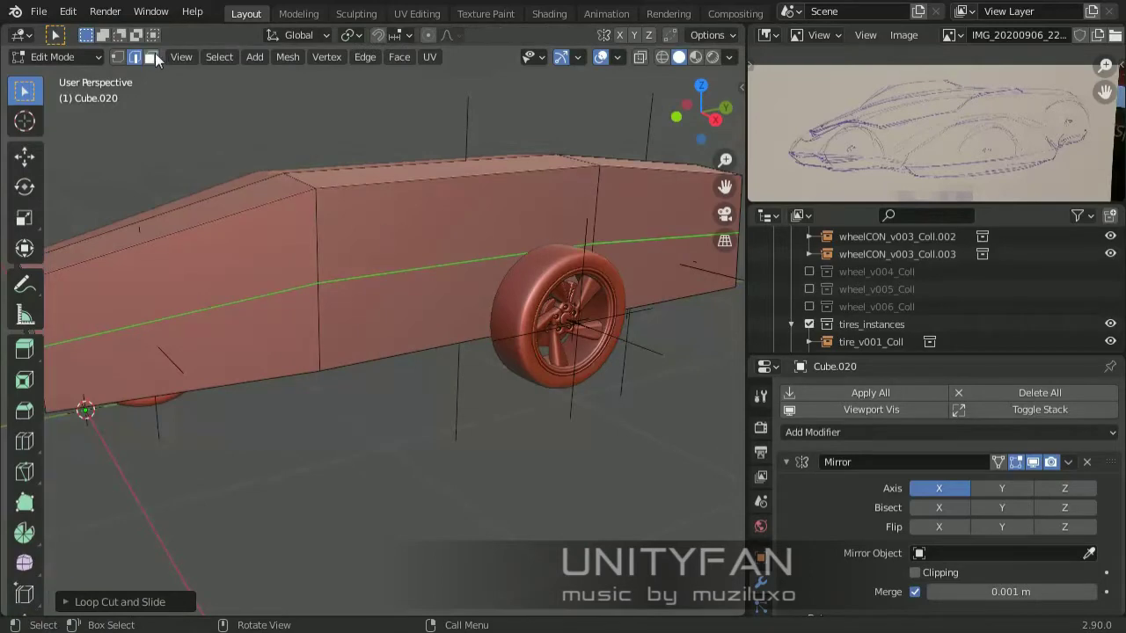
Extrude the lower side face over the wheel and move it along the Y axis
{"action": "left_click", "coordinate": [151, 58]}
{"action": "left_click", "coordinate": [449, 349]}
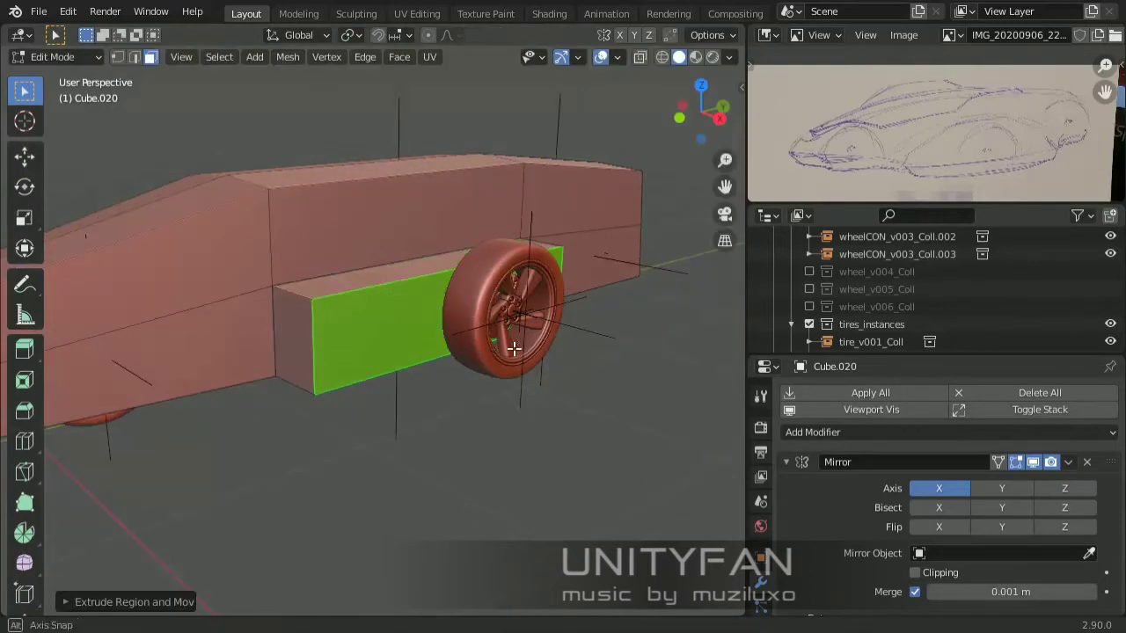
{"action": "middle_click_drag", "start_coordinate": [514, 349], "coordinate": [86, 288]}
{"action": "middle_click_drag", "start_coordinate": [235, 390], "coordinate": [272, 395]}
{"action": "key", "text": "g"}
{"action": "key", "text": "y"}
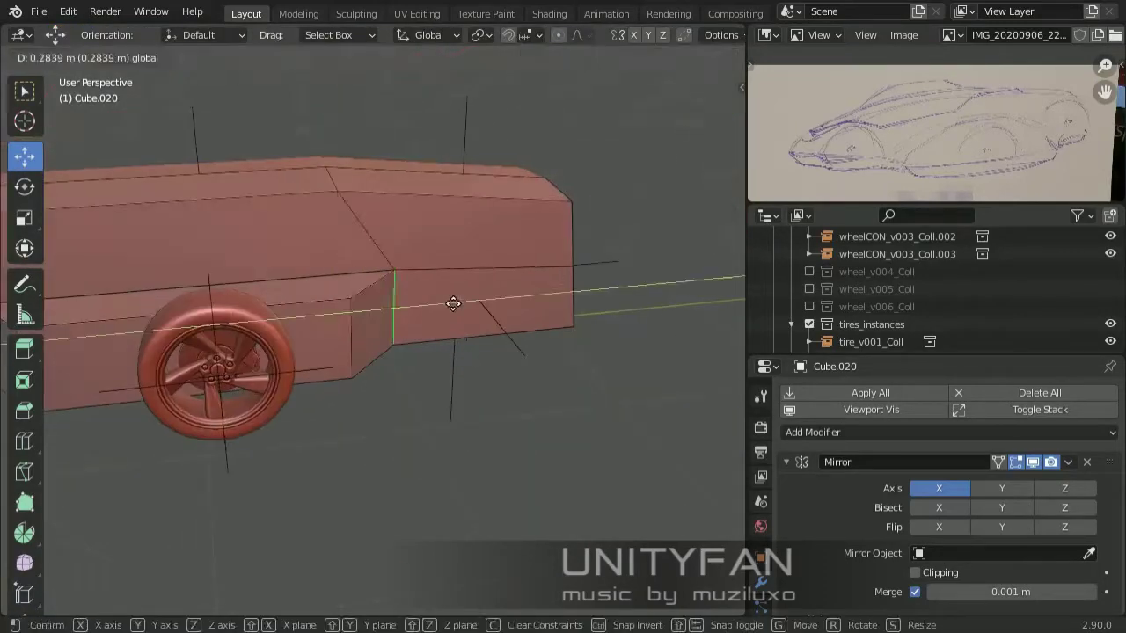
{"action": "left_click", "coordinate": [422, 352]}
{"action": "middle_click_drag", "start_coordinate": [422, 352], "coordinate": [395, 365]}
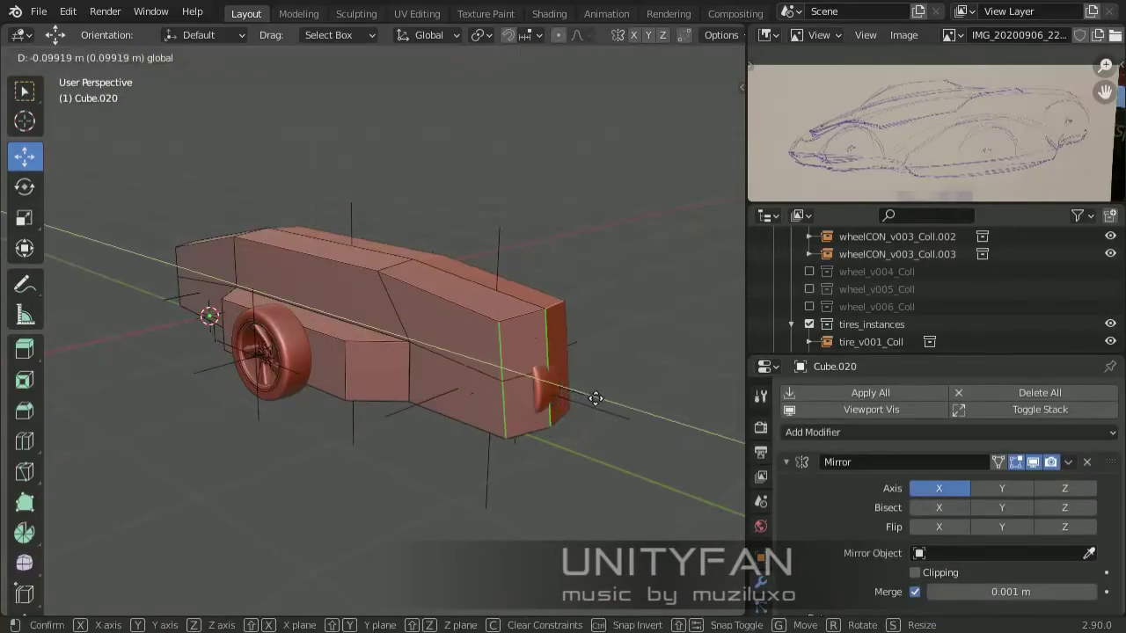
{"action": "left_click", "coordinate": [596, 398]}
Adjust the panel's top face and slide the roof point along the car
{"action": "middle_click_drag", "start_coordinate": [537, 392], "coordinate": [501, 395]}
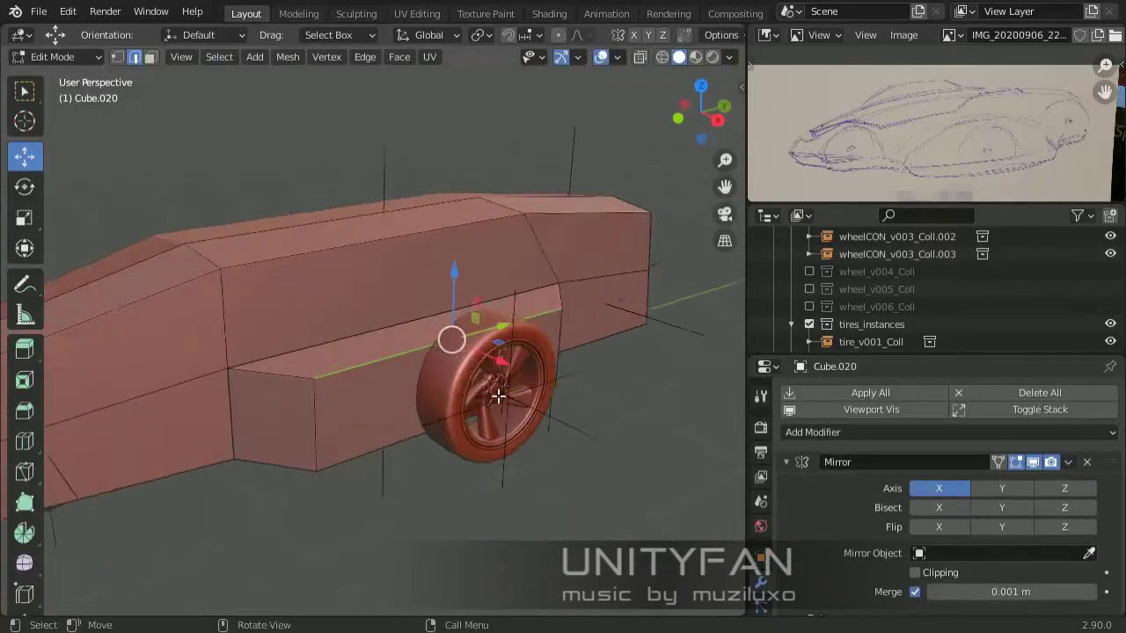
{"action": "left_click", "coordinate": [413, 246]}
{"action": "mouse_move", "coordinate": [413, 264]}
{"action": "middle_mouse_down"}
{"action": "mouse_move", "coordinate": [616, 284]}
{"action": "mouse_move", "coordinate": [584, 405]}
{"action": "middle_mouse_up"}
{"action": "left_click", "coordinate": [567, 214]}
{"action": "middle_click_drag", "start_coordinate": [568, 214], "coordinate": [119, 59]}
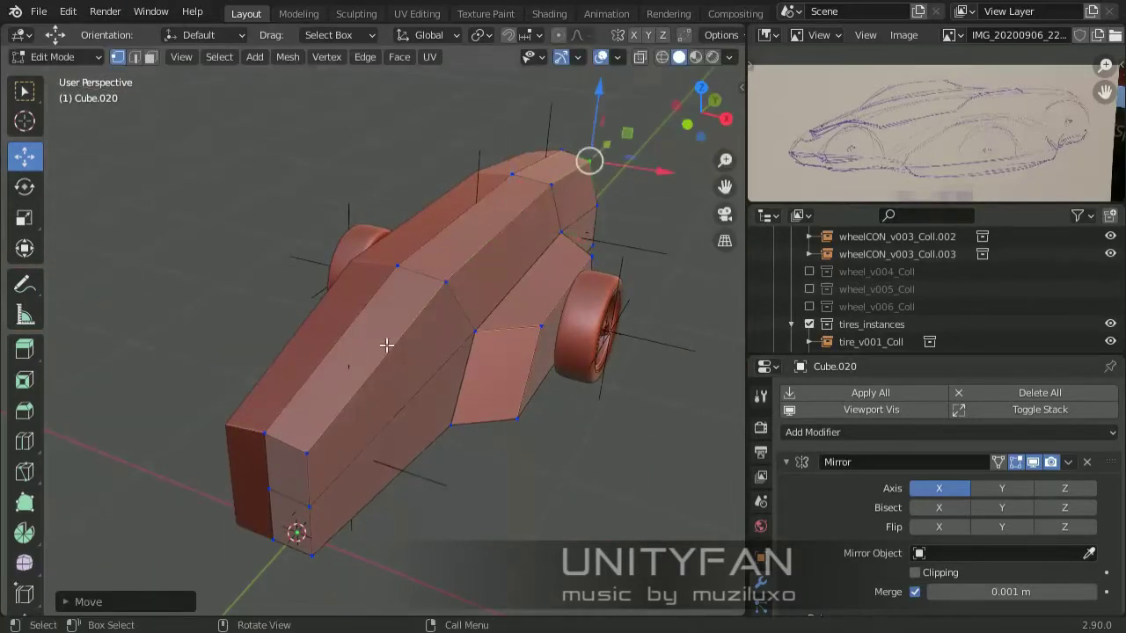
{"action": "mouse_move", "coordinate": [386, 345]}
{"action": "middle_mouse_down"}
{"action": "mouse_move", "coordinate": [269, 415]}
{"action": "mouse_move", "coordinate": [404, 355]}
{"action": "middle_mouse_up"}
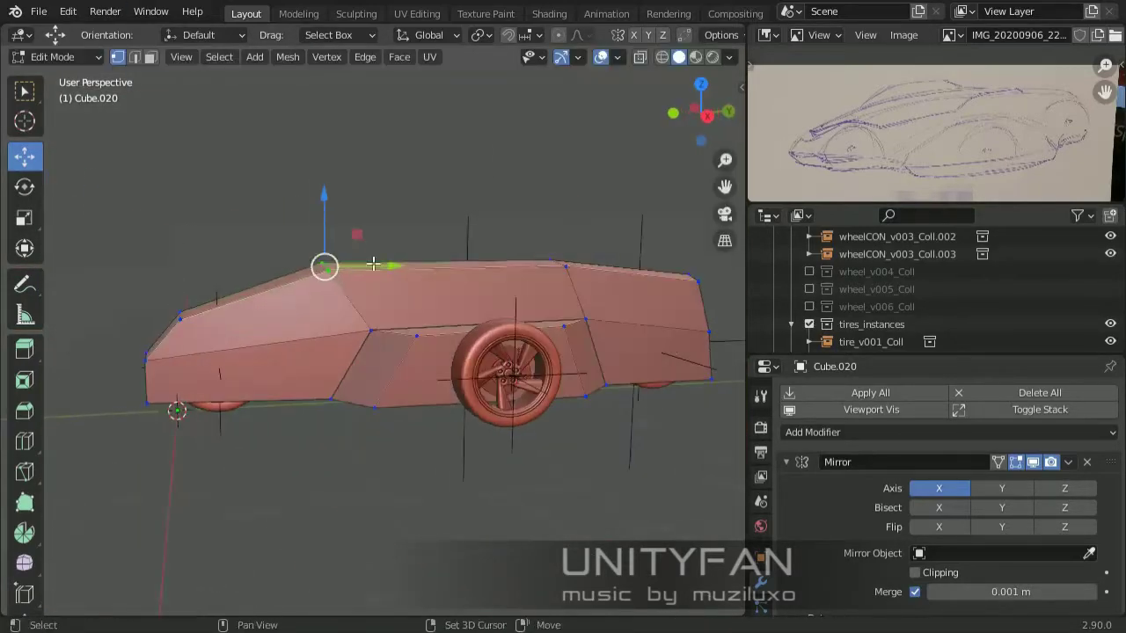
{"action": "left_click", "coordinate": [373, 264]}
{"action": "mouse_move", "coordinate": [373, 264]}
{"action": "middle_mouse_down"}
{"action": "mouse_move", "coordinate": [516, 352]}
{"action": "mouse_move", "coordinate": [460, 322]}
{"action": "mouse_move", "coordinate": [505, 339]}
{"action": "mouse_move", "coordinate": [500, 314]}
{"action": "mouse_move", "coordinate": [573, 327]}
{"action": "mouse_move", "coordinate": [470, 307]}
{"action": "mouse_move", "coordinate": [576, 292]}
{"action": "middle_mouse_up"}
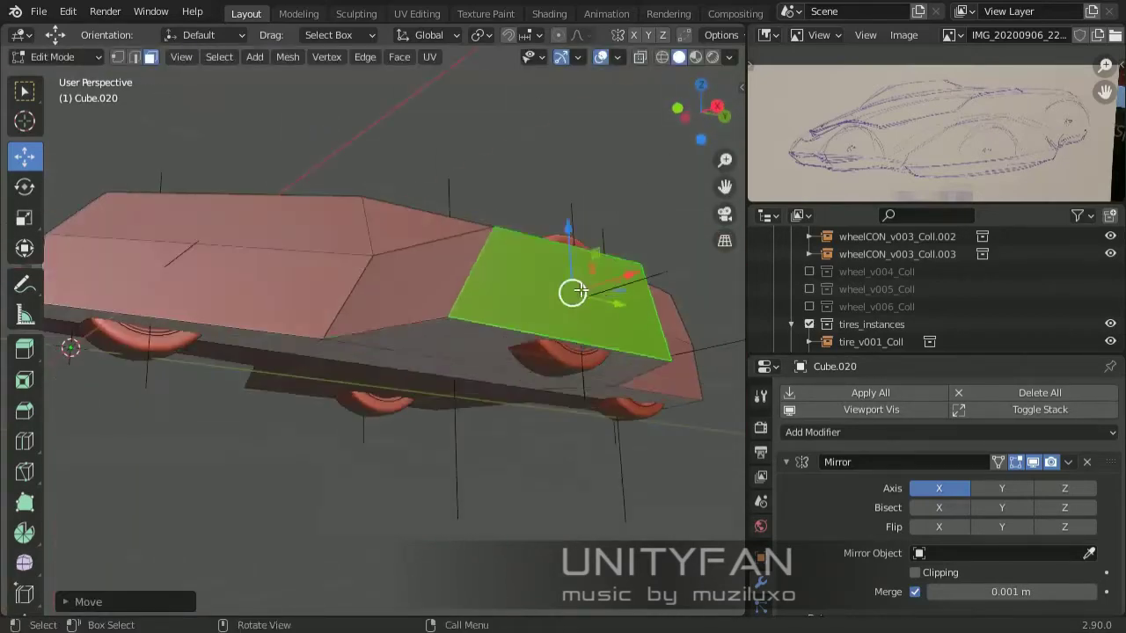
{"action": "mouse_move", "coordinate": [644, 406]}
{"action": "middle_mouse_down"}
{"action": "mouse_move", "coordinate": [495, 294]}
{"action": "mouse_move", "coordinate": [593, 329]}
{"action": "mouse_move", "coordinate": [486, 362]}
{"action": "mouse_move", "coordinate": [609, 292]}
{"action": "middle_mouse_up"}
Switch to edge select, confirm the side faces, and turn on see-through shading
{"action": "key", "text": "2"}
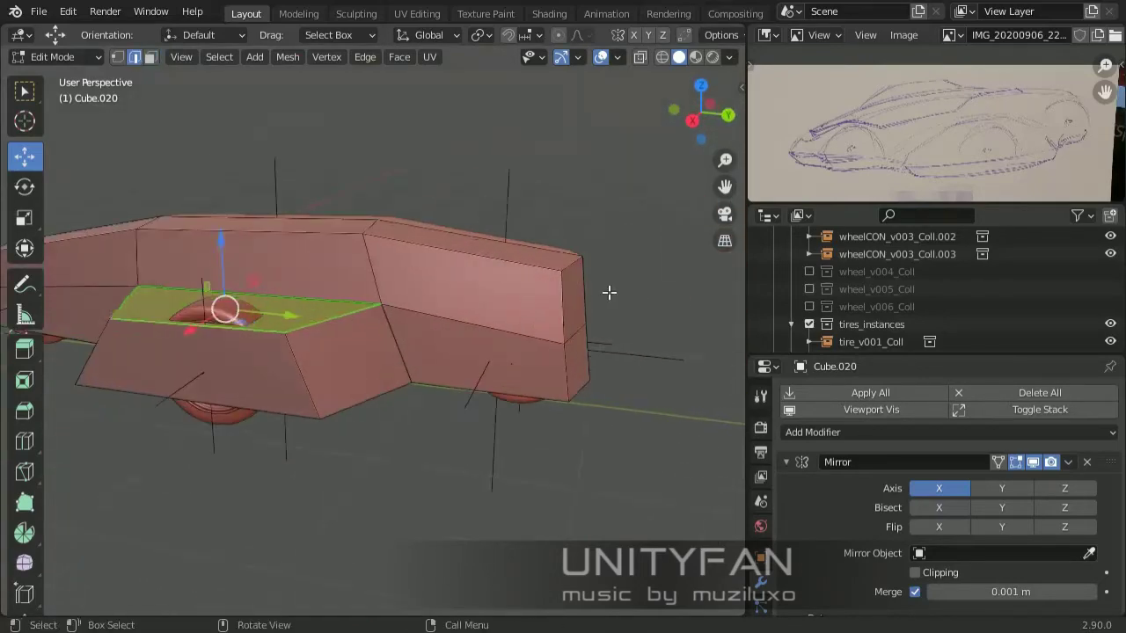
{"action": "scroll", "coordinate": [578, 262], "scroll_direction": "down", "scroll_amount": 3}
{"action": "middle_click_drag", "start_coordinate": [517, 356], "coordinate": [519, 277]}
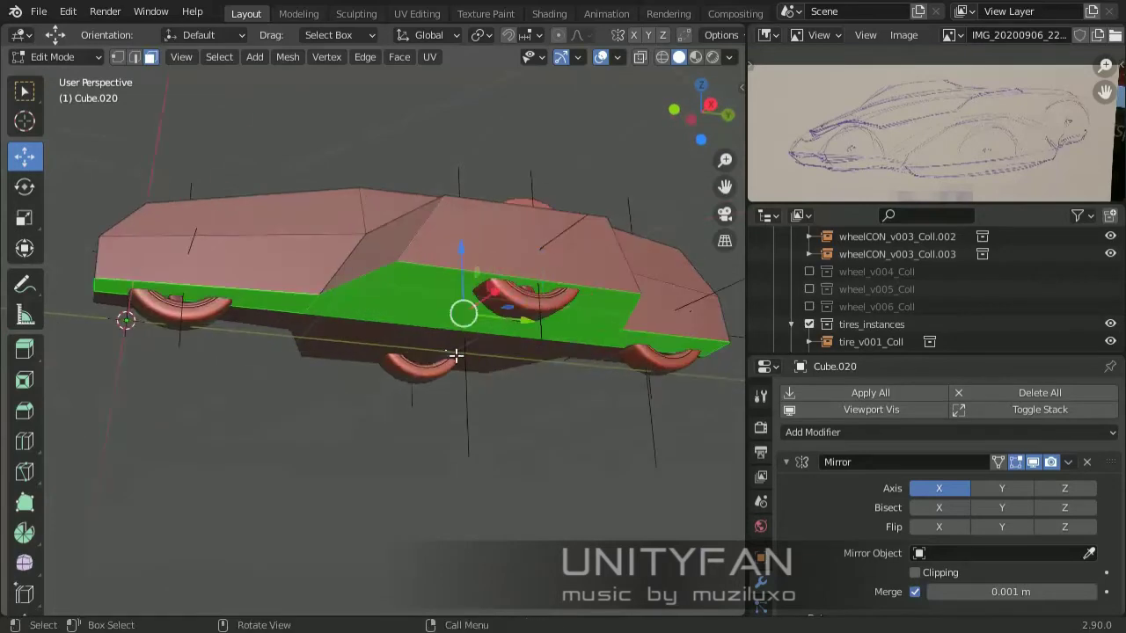
{"action": "left_click", "coordinate": [452, 370]}
{"action": "key", "text": "z"}
{"action": "mouse_move", "coordinate": [452, 370]}
{"action": "middle_mouse_down"}
{"action": "mouse_move", "coordinate": [504, 329]}
{"action": "mouse_move", "coordinate": [613, 453]}
{"action": "middle_mouse_up"}
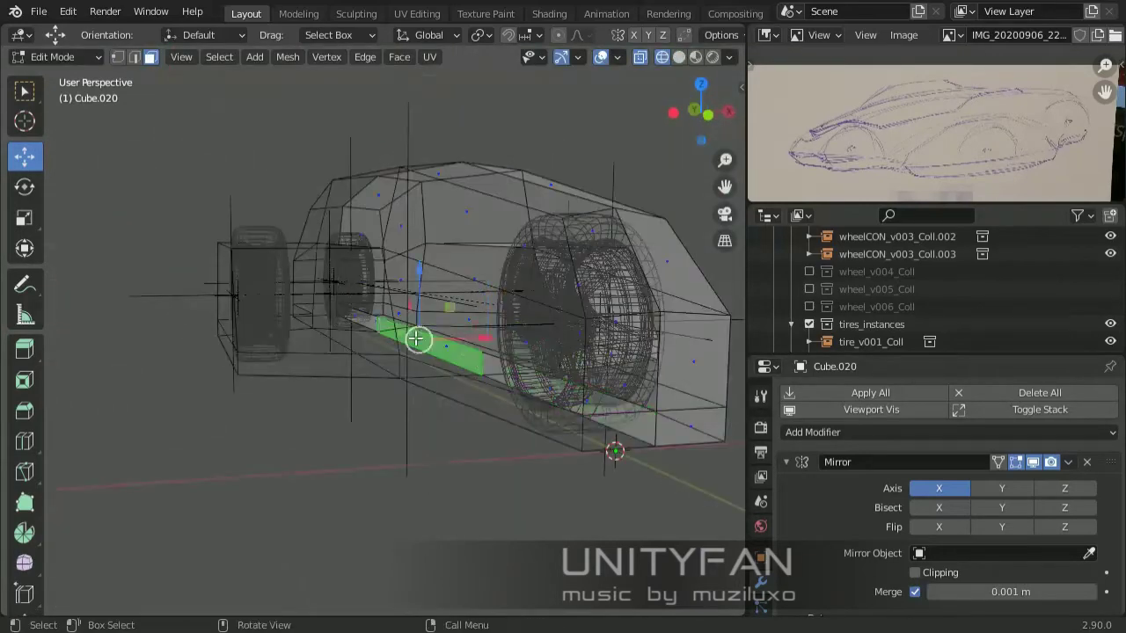
Delete the selected strip of faces and inspect the gap in edge select mode
{"action": "key", "text": "x"}
{"action": "left_click", "coordinate": [565, 414]}
{"action": "middle_click_drag", "start_coordinate": [467, 384], "coordinate": [643, 355]}
{"action": "scroll", "coordinate": [643, 354], "scroll_direction": "up", "scroll_amount": 3}
{"action": "key", "text": "2"}
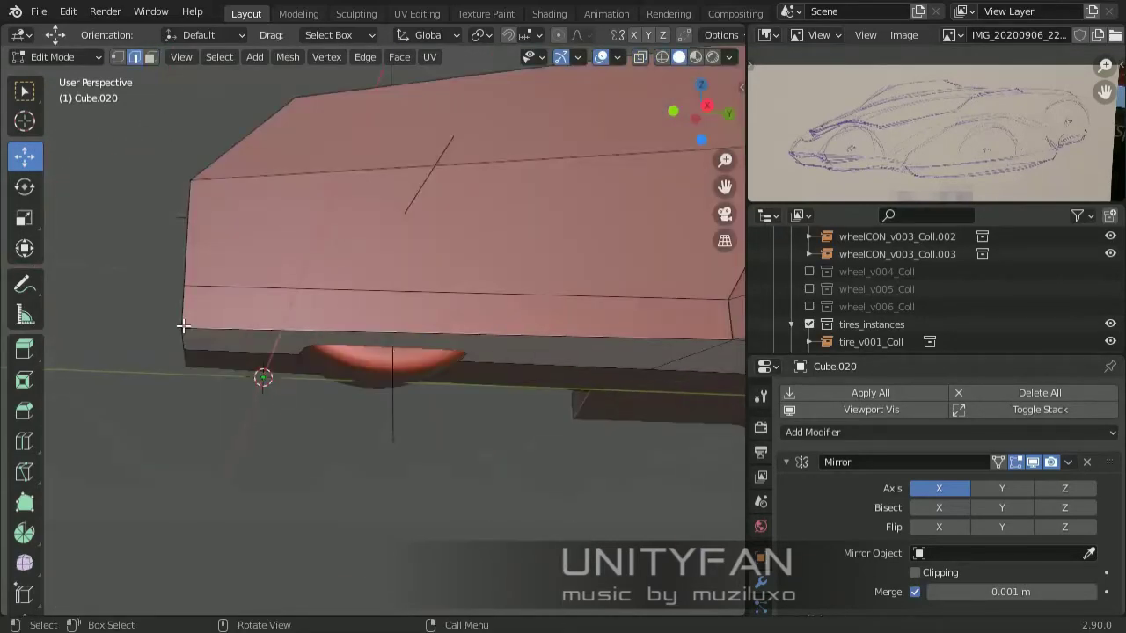
{"action": "scroll", "coordinate": [281, 339], "scroll_direction": "down", "scroll_amount": 3}
{"action": "mouse_move", "coordinate": [282, 339]}
{"action": "middle_mouse_down"}
{"action": "mouse_move", "coordinate": [502, 335]}
{"action": "mouse_move", "coordinate": [583, 432]}
{"action": "middle_mouse_up"}
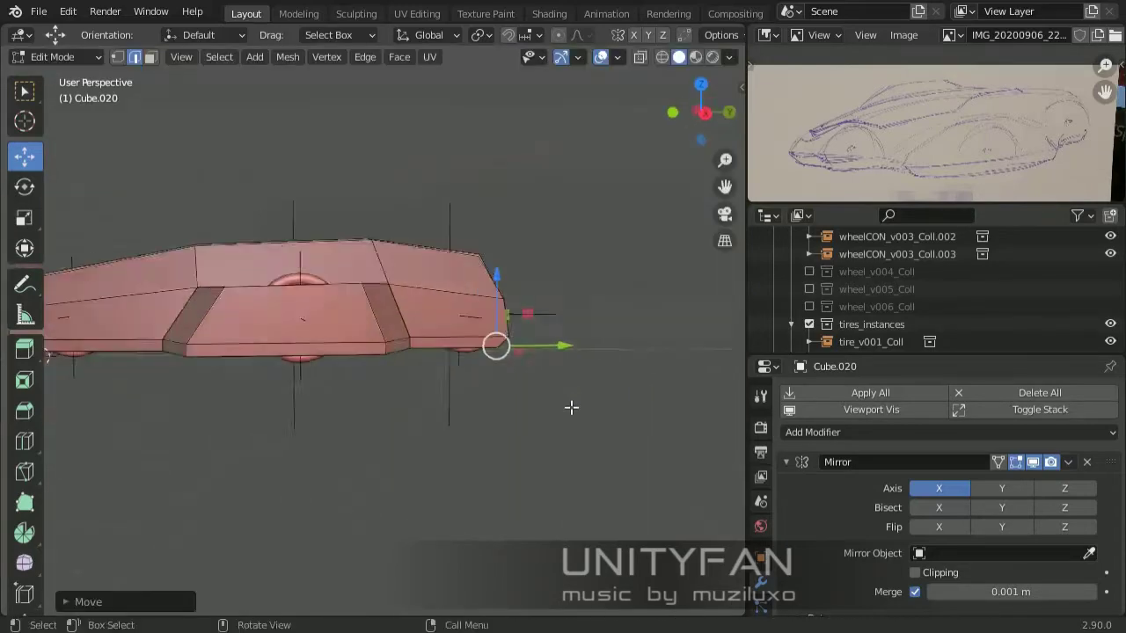
Slide the panel edges and move the lower corner to shape the wheel arch
{"action": "left_click_drag", "start_coordinate": [431, 288], "coordinate": [432, 281]}
{"action": "scroll", "coordinate": [398, 331], "scroll_direction": "up", "scroll_amount": 3}
{"action": "mouse_move", "coordinate": [432, 282]}
{"action": "middle_mouse_down"}
{"action": "mouse_move", "coordinate": [398, 331]}
{"action": "mouse_move", "coordinate": [309, 352]}
{"action": "mouse_move", "coordinate": [377, 359]}
{"action": "mouse_move", "coordinate": [484, 396]}
{"action": "mouse_move", "coordinate": [500, 384]}
{"action": "middle_mouse_up"}
{"action": "scroll", "coordinate": [295, 400], "scroll_direction": "up", "scroll_amount": 2}
{"action": "scroll", "coordinate": [377, 359], "scroll_direction": "down", "scroll_amount": 2}
{"action": "left_click", "coordinate": [577, 359]}
{"action": "middle_click_drag", "start_coordinate": [577, 359], "coordinate": [510, 412]}
{"action": "scroll", "coordinate": [510, 412], "scroll_direction": "up", "scroll_amount": 2}
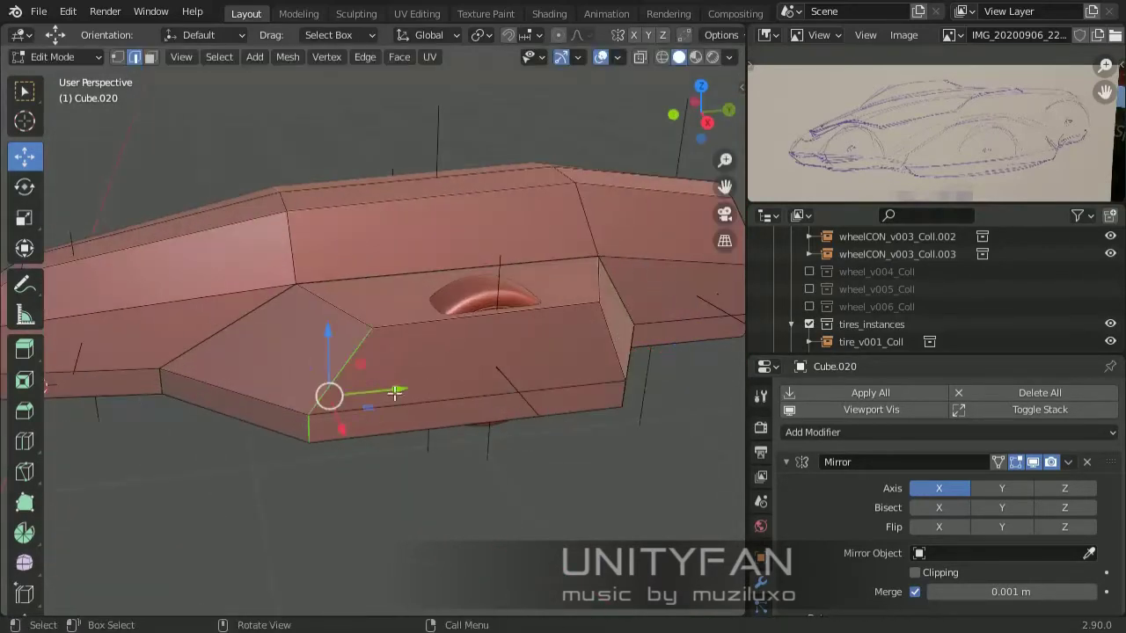
{"action": "mouse_move", "coordinate": [395, 393]}
{"action": "middle_mouse_down"}
{"action": "mouse_move", "coordinate": [307, 269]}
{"action": "mouse_move", "coordinate": [374, 262]}
{"action": "middle_mouse_up"}
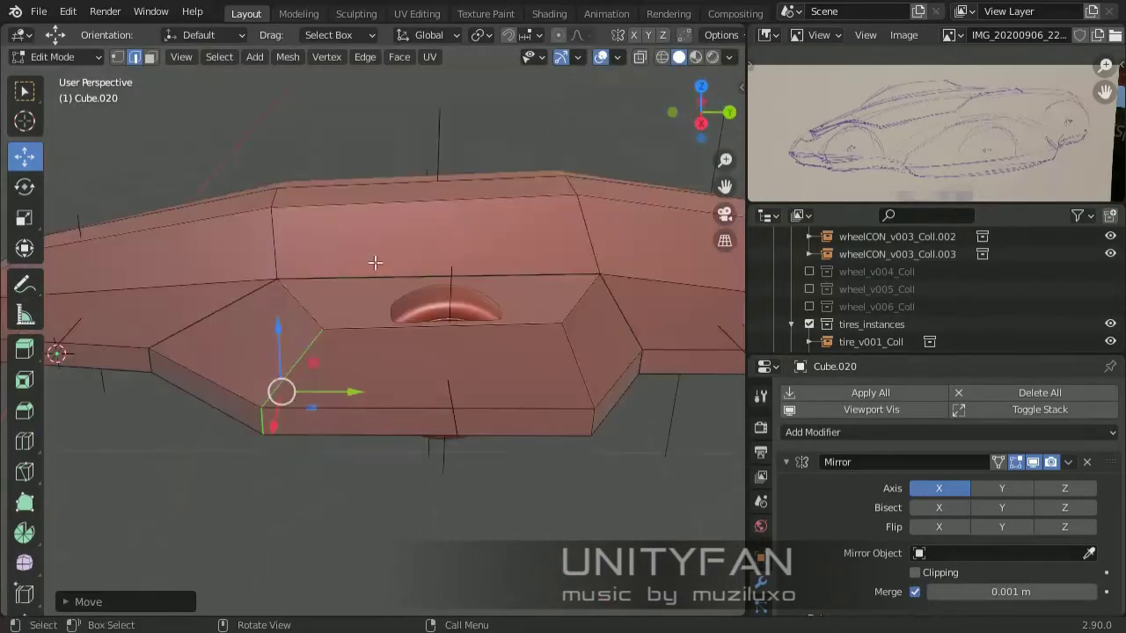
Add an edge loop across the car body and raise the selected vertices vertically
{"action": "left_click", "coordinate": [25, 156]}
{"action": "mouse_move", "coordinate": [246, 203]}
{"action": "middle_mouse_down"}
{"action": "mouse_move", "coordinate": [449, 232]}
{"action": "mouse_move", "coordinate": [503, 281]}
{"action": "mouse_move", "coordinate": [502, 316]}
{"action": "mouse_move", "coordinate": [596, 350]}
{"action": "middle_mouse_up"}
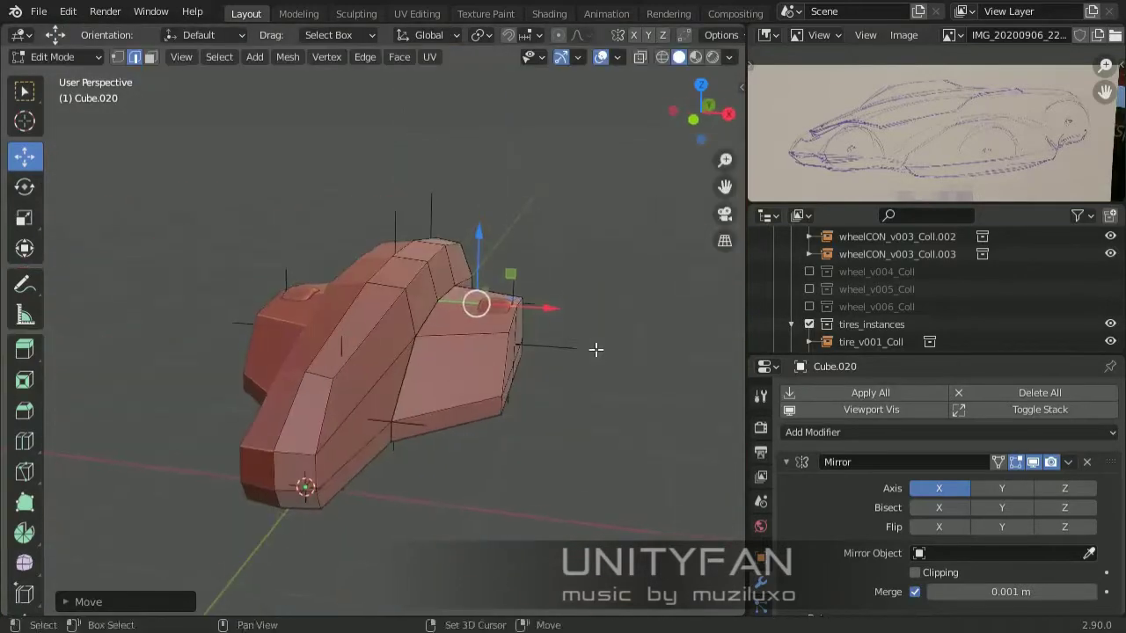
{"action": "scroll", "coordinate": [359, 373], "scroll_direction": "up", "scroll_amount": 3}
{"action": "left_click", "coordinate": [25, 441]}
{"action": "mouse_move", "coordinate": [492, 369]}
{"action": "middle_mouse_down"}
{"action": "mouse_move", "coordinate": [556, 379]}
{"action": "mouse_move", "coordinate": [601, 354]}
{"action": "mouse_move", "coordinate": [430, 377]}
{"action": "mouse_move", "coordinate": [434, 348]}
{"action": "middle_mouse_up"}
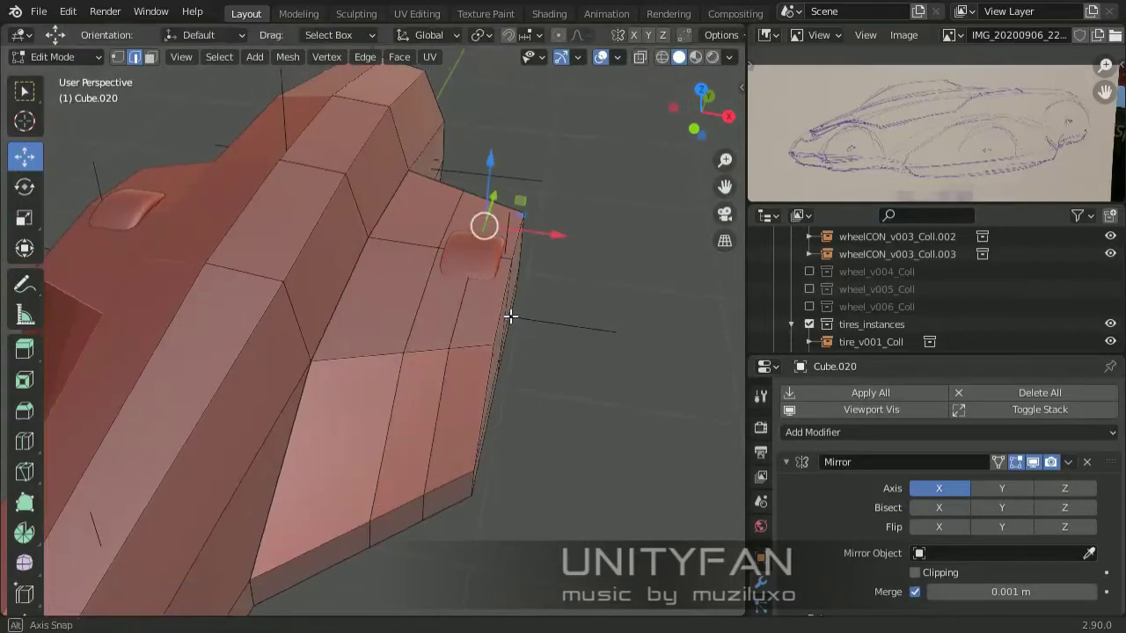
{"action": "mouse_move", "coordinate": [510, 317]}
{"action": "middle_mouse_down"}
{"action": "mouse_move", "coordinate": [472, 176]}
{"action": "mouse_move", "coordinate": [492, 255]}
{"action": "mouse_move", "coordinate": [311, 360]}
{"action": "mouse_move", "coordinate": [627, 382]}
{"action": "mouse_move", "coordinate": [432, 339]}
{"action": "mouse_move", "coordinate": [518, 395]}
{"action": "mouse_move", "coordinate": [432, 304]}
{"action": "middle_mouse_up"}
{"action": "key", "text": "g"}
{"action": "key", "text": "z"}
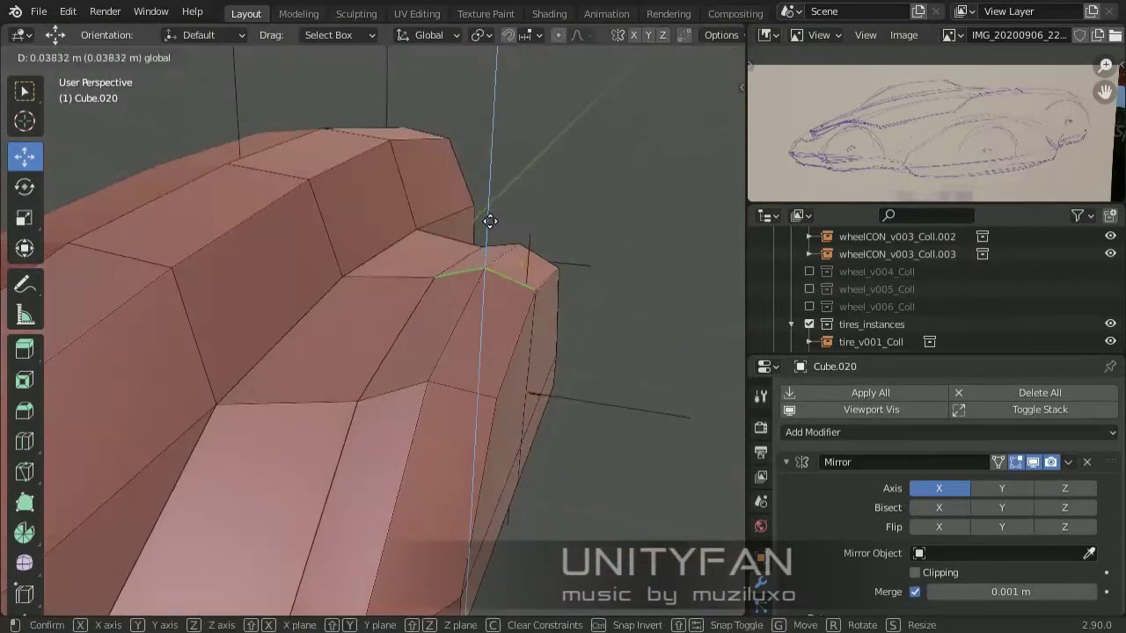
{"action": "left_click", "coordinate": [489, 221]}
Select the edge path along the panel, then move it and the front vertices
{"action": "mouse_move", "coordinate": [490, 220]}
{"action": "middle_mouse_down"}
{"action": "mouse_move", "coordinate": [423, 302]}
{"action": "mouse_move", "coordinate": [414, 388]}
{"action": "middle_mouse_up"}
{"action": "left_click", "coordinate": [483, 385], "text": "ctrl"}
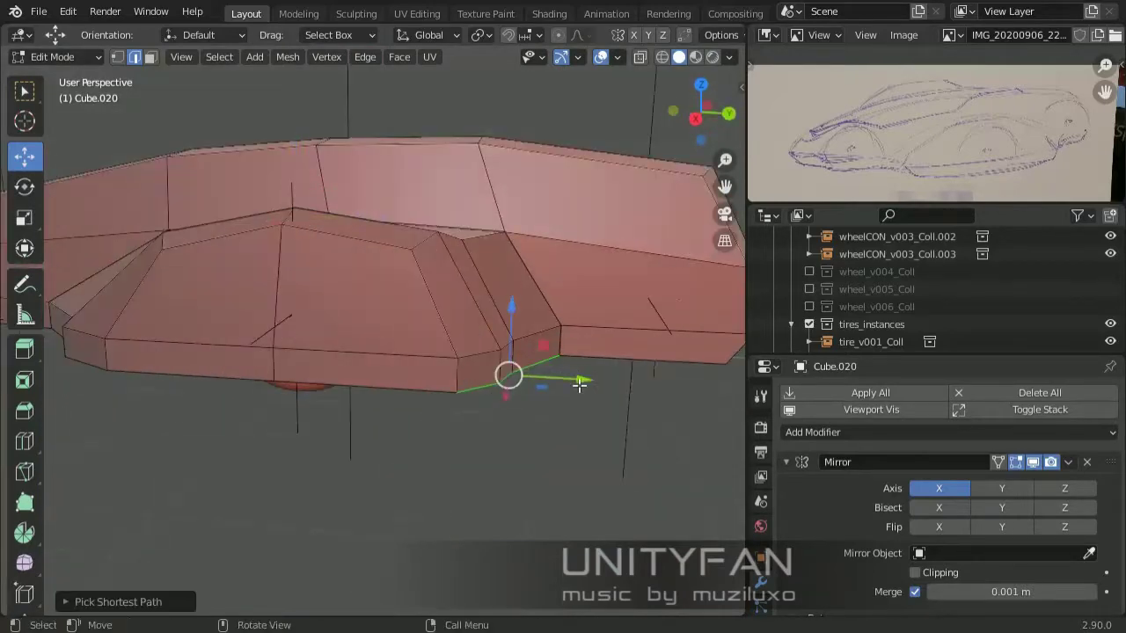
{"action": "mouse_move", "coordinate": [483, 385]}
{"action": "middle_mouse_down"}
{"action": "mouse_move", "coordinate": [502, 410]}
{"action": "mouse_move", "coordinate": [402, 339]}
{"action": "mouse_move", "coordinate": [395, 412]}
{"action": "middle_mouse_up"}
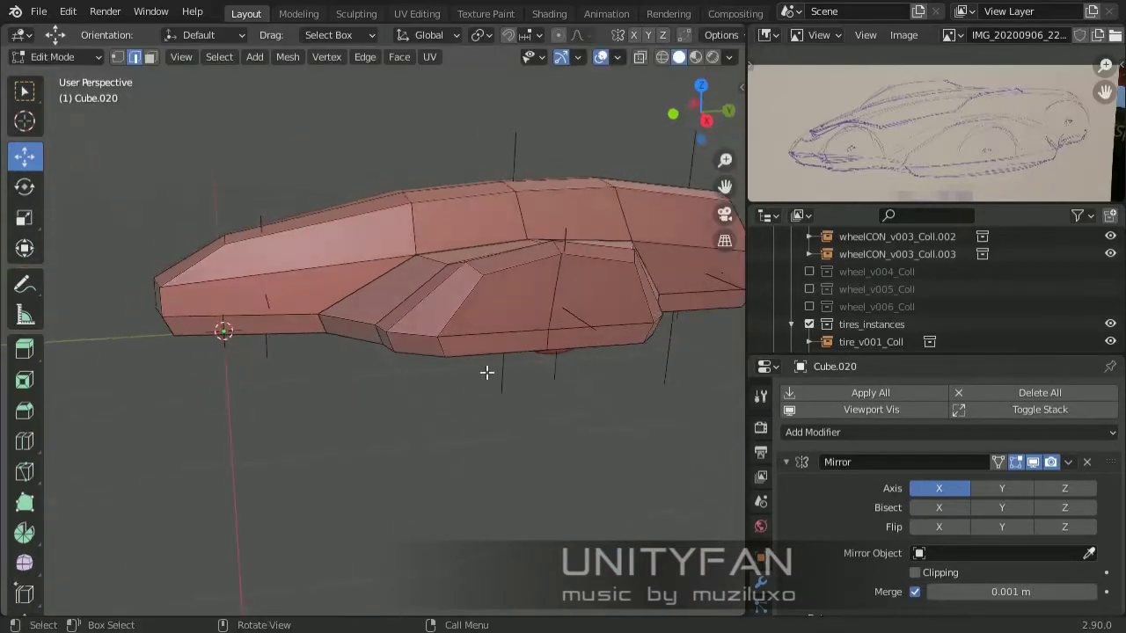
{"action": "mouse_move", "coordinate": [487, 373]}
{"action": "middle_mouse_down"}
{"action": "mouse_move", "coordinate": [518, 326]}
{"action": "mouse_move", "coordinate": [513, 246]}
{"action": "mouse_move", "coordinate": [592, 334]}
{"action": "mouse_move", "coordinate": [454, 416]}
{"action": "mouse_move", "coordinate": [498, 410]}
{"action": "mouse_move", "coordinate": [201, 178]}
{"action": "middle_mouse_up"}
{"action": "key", "text": "g"}
{"action": "left_click", "coordinate": [513, 246]}
{"action": "key", "text": "g"}
{"action": "left_click", "coordinate": [415, 418]}
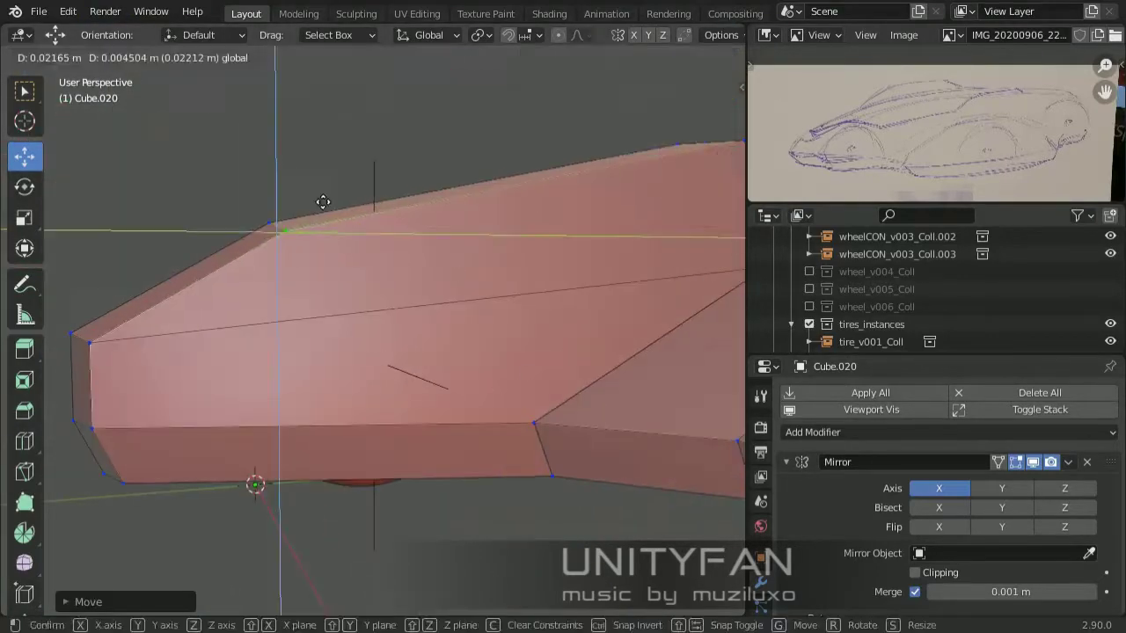
{"action": "left_click", "coordinate": [490, 198]}
Move several more vertex groups to shape the recessed lower side panel
{"action": "middle_click_drag", "start_coordinate": [490, 198], "coordinate": [490, 381]}
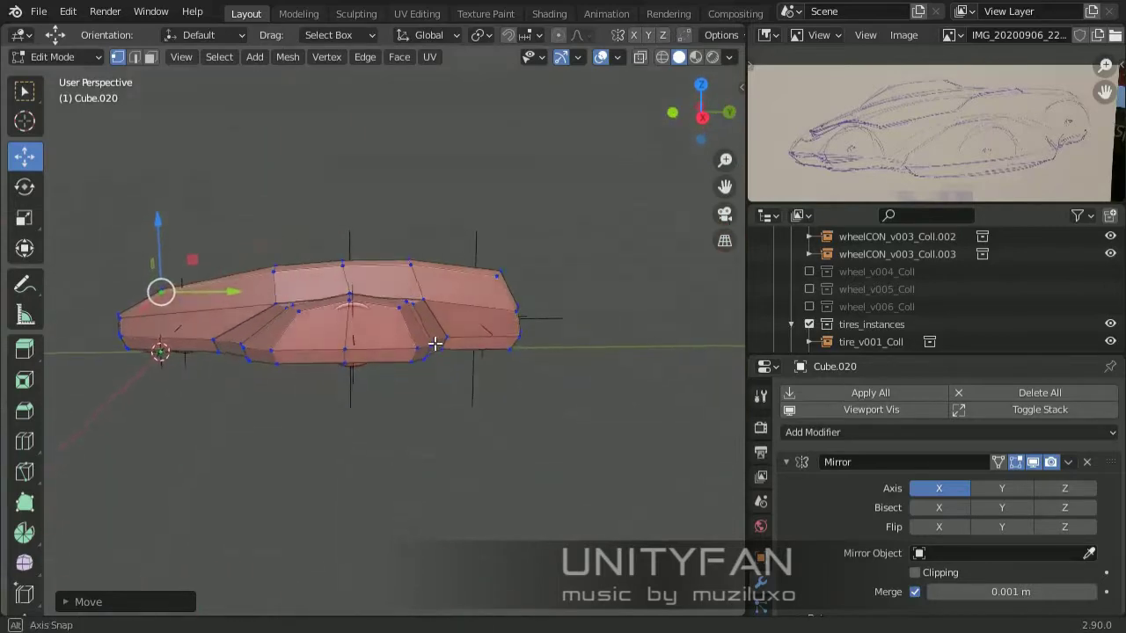
{"action": "key", "text": "g"}
{"action": "left_click", "coordinate": [304, 427]}
{"action": "mouse_move", "coordinate": [303, 427]}
{"action": "middle_mouse_down"}
{"action": "mouse_move", "coordinate": [528, 370]}
{"action": "mouse_move", "coordinate": [517, 391]}
{"action": "middle_mouse_up"}
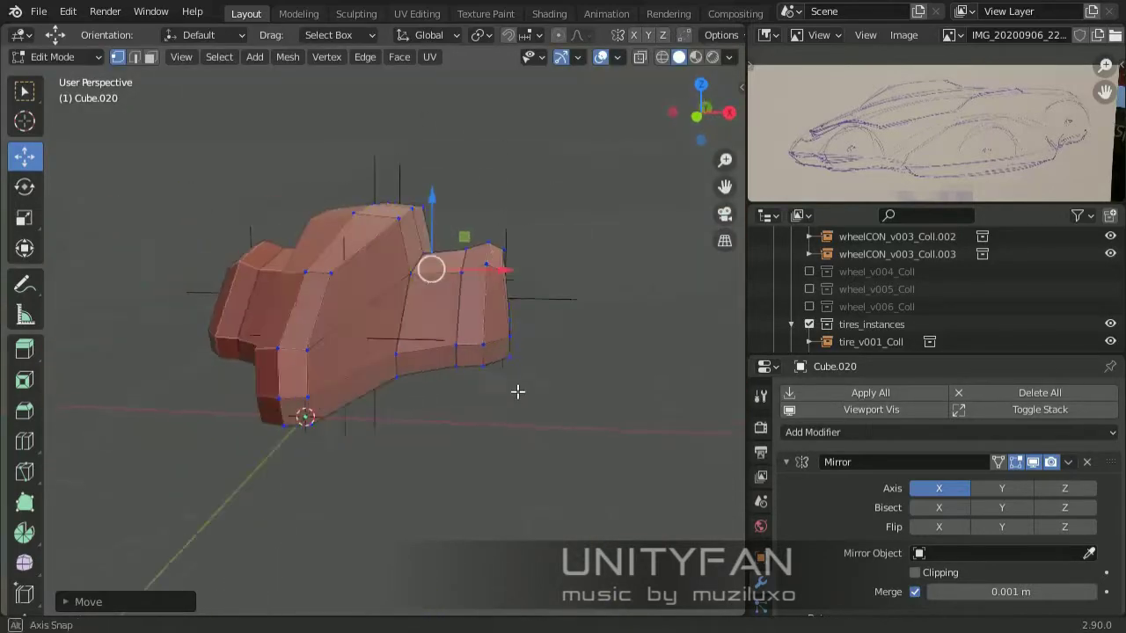
{"action": "left_click", "coordinate": [370, 254]}
{"action": "mouse_move", "coordinate": [370, 254]}
{"action": "middle_mouse_down"}
{"action": "mouse_move", "coordinate": [478, 384]}
{"action": "mouse_move", "coordinate": [351, 376]}
{"action": "mouse_move", "coordinate": [315, 286]}
{"action": "middle_mouse_up"}
{"action": "key", "text": "g"}
{"action": "left_click", "coordinate": [321, 303]}
{"action": "key", "text": "g"}
{"action": "left_click", "coordinate": [395, 263]}
{"action": "mouse_move", "coordinate": [396, 263]}
{"action": "middle_mouse_down"}
{"action": "mouse_move", "coordinate": [484, 334]}
{"action": "mouse_move", "coordinate": [432, 211]}
{"action": "middle_mouse_up"}
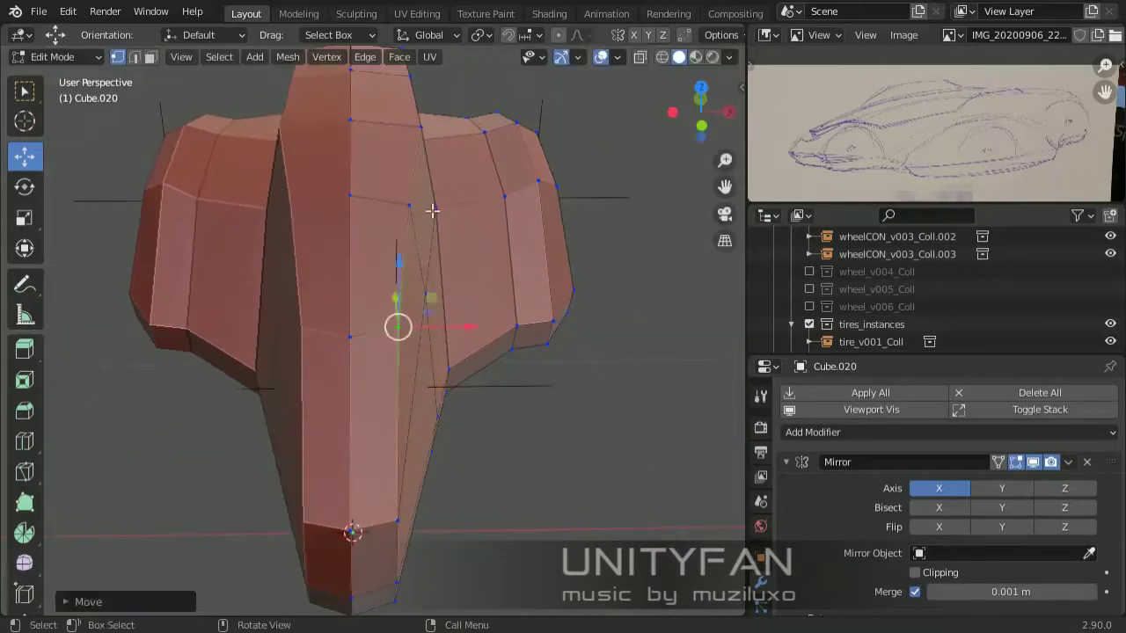
{"action": "middle_click_drag", "start_coordinate": [426, 307], "coordinate": [434, 399]}
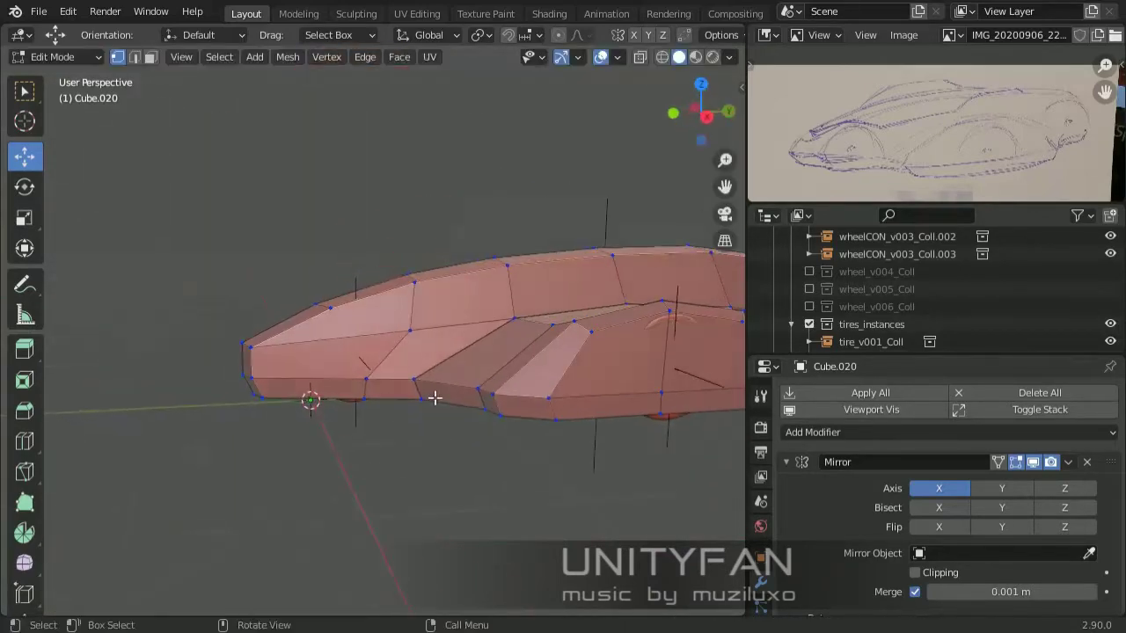
{"action": "scroll", "coordinate": [514, 423], "scroll_direction": "up", "scroll_amount": 3}
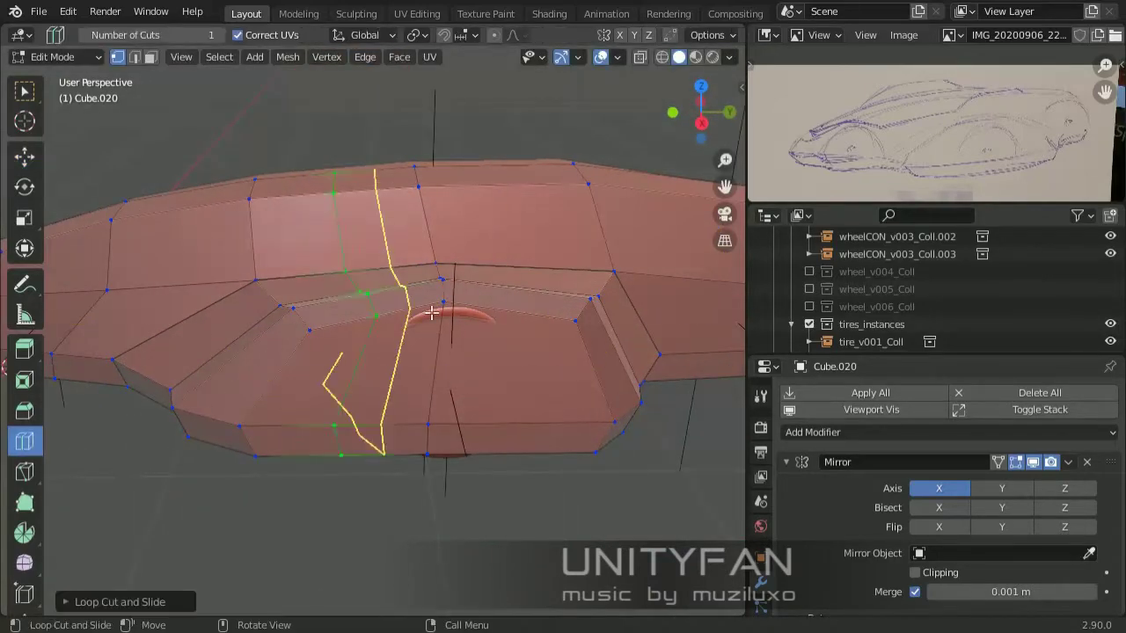
Cut a new edge loop across the body and move its edge path to step the panel
{"action": "middle_click_drag", "start_coordinate": [290, 263], "coordinate": [548, 397]}
{"action": "left_click", "coordinate": [352, 226], "text": "ctrl"}
{"action": "scroll", "coordinate": [352, 226], "scroll_direction": "up", "scroll_amount": 2}
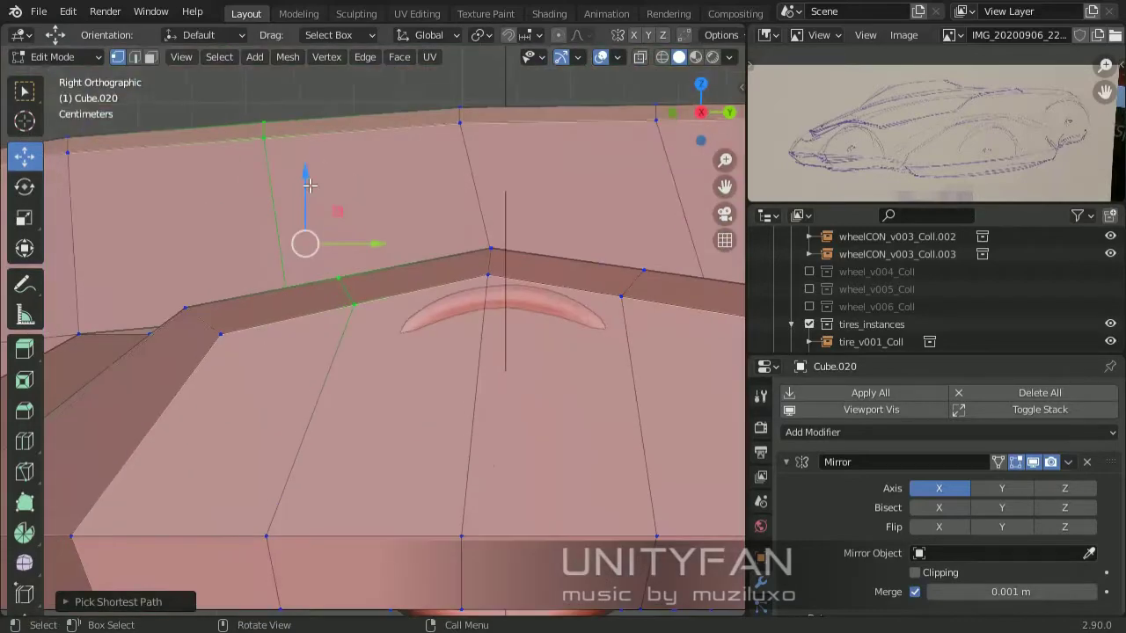
{"action": "key", "text": "g"}
{"action": "left_click", "coordinate": [327, 275]}
{"action": "mouse_move", "coordinate": [327, 274]}
{"action": "middle_mouse_down"}
{"action": "mouse_move", "coordinate": [259, 442]}
{"action": "mouse_move", "coordinate": [422, 202]}
{"action": "middle_mouse_up"}
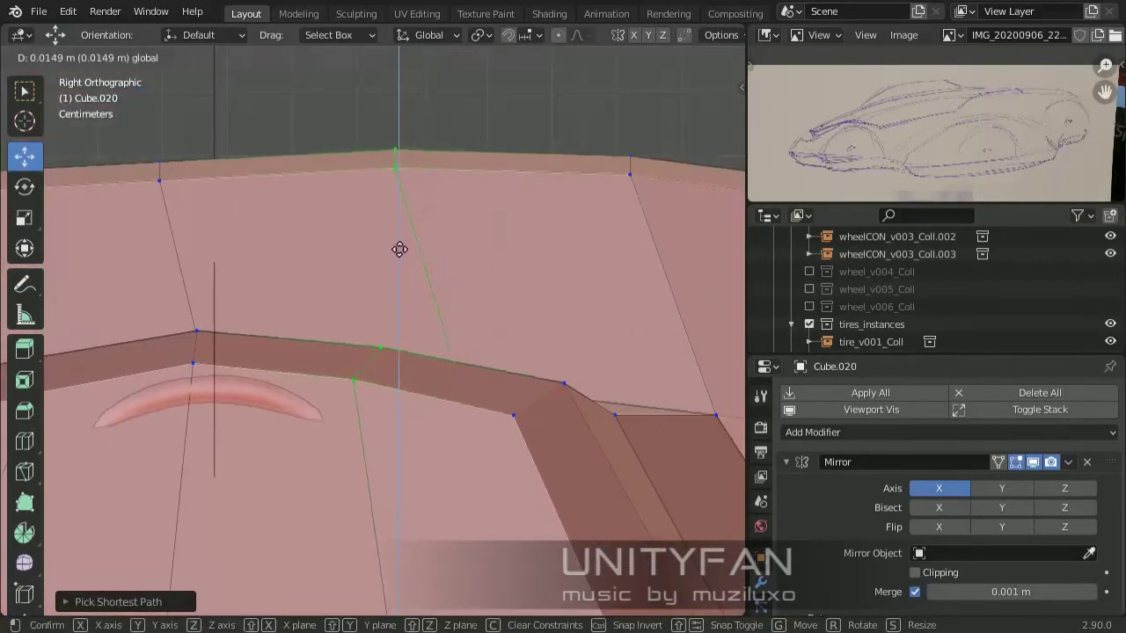
{"action": "scroll", "coordinate": [397, 249], "scroll_direction": "down", "scroll_amount": 1}
{"action": "mouse_move", "coordinate": [374, 322]}
{"action": "middle_mouse_down"}
{"action": "mouse_move", "coordinate": [405, 325]}
{"action": "mouse_move", "coordinate": [379, 382]}
{"action": "mouse_move", "coordinate": [397, 323]}
{"action": "mouse_move", "coordinate": [339, 244]}
{"action": "middle_mouse_up"}
{"action": "key", "text": "g"}
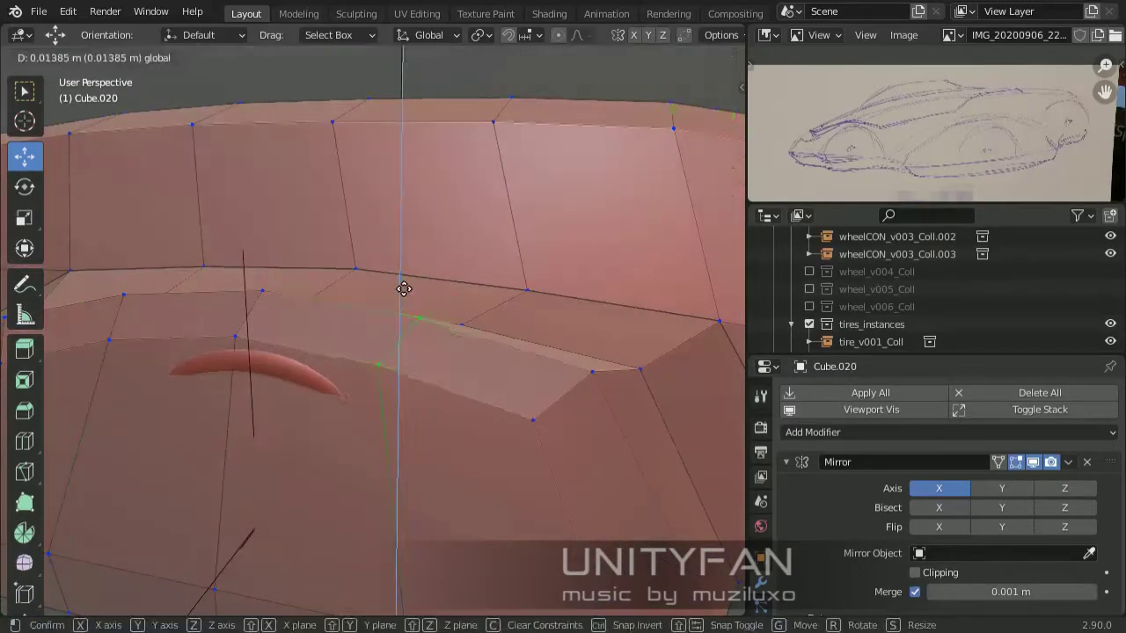
{"action": "left_click", "coordinate": [392, 349]}
{"action": "middle_click_drag", "start_coordinate": [392, 349], "coordinate": [465, 311]}
Add an edge loop across the rear and move its top vertex
{"action": "key", "text": "ctrl+r"}
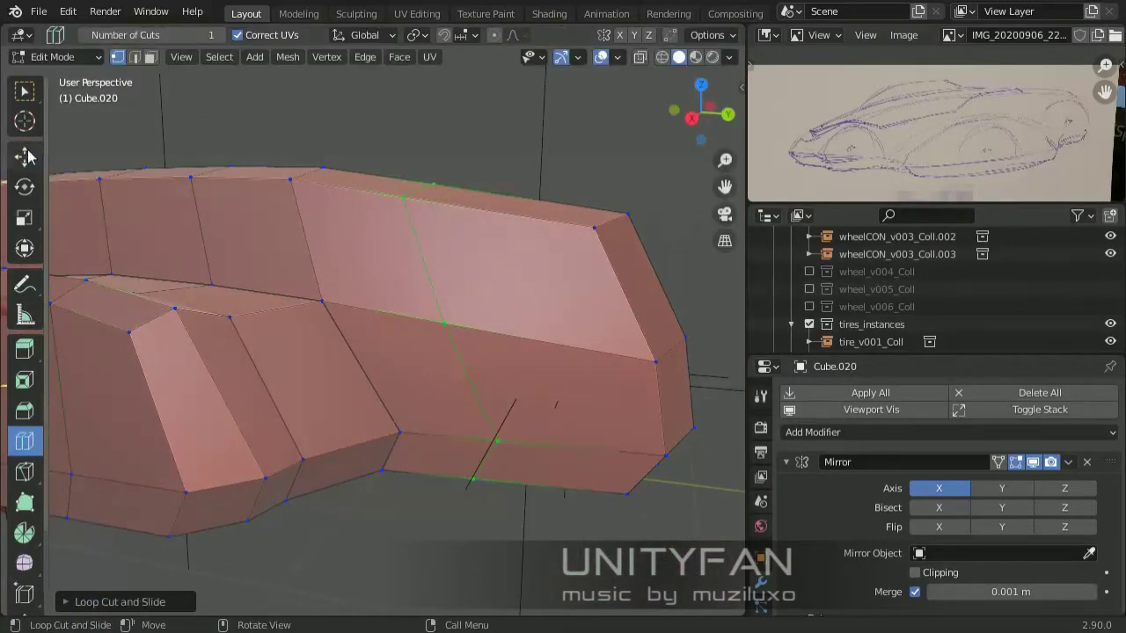
{"action": "left_click", "coordinate": [27, 156]}
{"action": "middle_click_drag", "start_coordinate": [387, 264], "coordinate": [413, 228]}
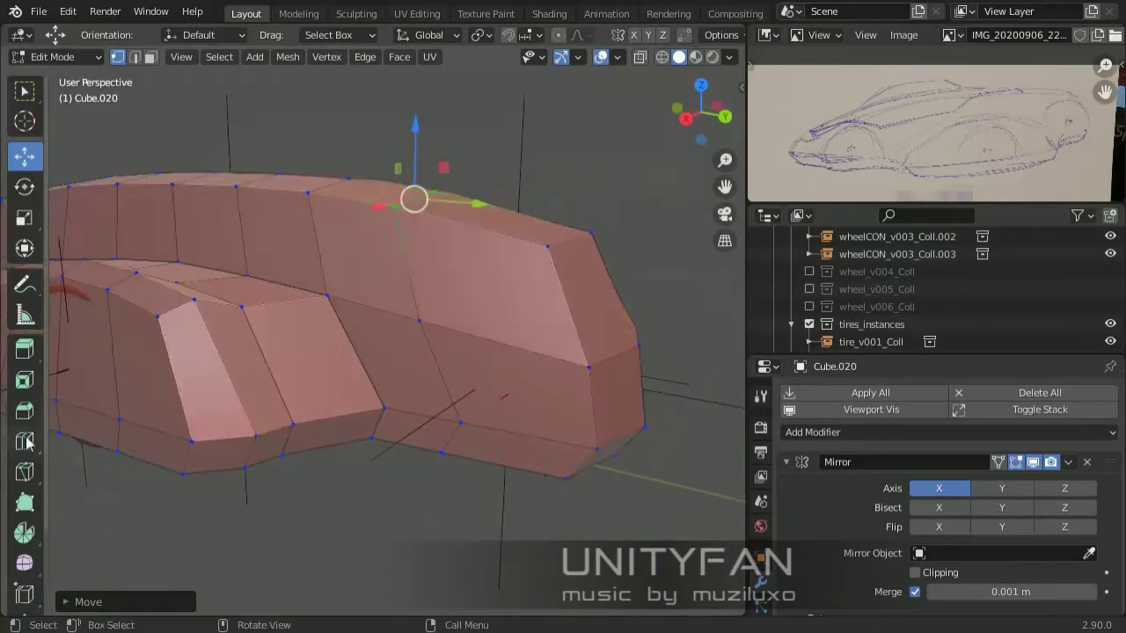
{"action": "middle_click_drag", "start_coordinate": [541, 262], "coordinate": [447, 311]}
{"action": "key", "text": "g"}
{"action": "left_click", "coordinate": [515, 408]}
{"action": "mouse_move", "coordinate": [515, 407]}
{"action": "middle_mouse_down"}
{"action": "mouse_move", "coordinate": [521, 456]}
{"action": "mouse_move", "coordinate": [535, 392]}
{"action": "mouse_move", "coordinate": [618, 427]}
{"action": "mouse_move", "coordinate": [443, 389]}
{"action": "mouse_move", "coordinate": [554, 337]}
{"action": "middle_mouse_up"}
Add another edge loop along the roof and move its vertices vertically
{"action": "key", "text": "ctrl+r"}
{"action": "middle_click_drag", "start_coordinate": [462, 335], "coordinate": [535, 271]}
{"action": "key", "text": "shift+space"}
{"action": "key", "text": "g"}
{"action": "key", "text": "g"}
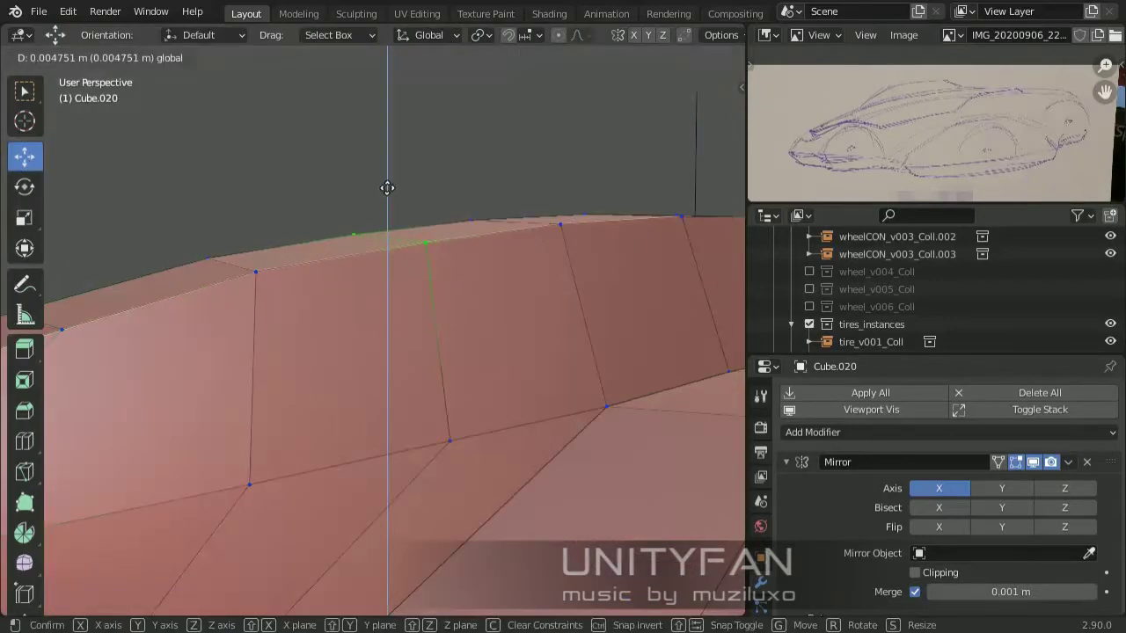
{"action": "left_click", "coordinate": [382, 307]}
{"action": "key", "text": "g"}
{"action": "mouse_move", "coordinate": [381, 307]}
{"action": "middle_mouse_down"}
{"action": "mouse_move", "coordinate": [337, 250]}
{"action": "mouse_move", "coordinate": [535, 457]}
{"action": "mouse_move", "coordinate": [623, 374]}
{"action": "mouse_move", "coordinate": [358, 396]}
{"action": "mouse_move", "coordinate": [422, 472]}
{"action": "middle_mouse_up"}
{"action": "left_click", "coordinate": [338, 251]}
Refine the last roofline vertex in the right orthographic side view
{"action": "scroll", "coordinate": [421, 472], "scroll_direction": "up", "scroll_amount": 3}
{"action": "key", "text": "KP_3"}
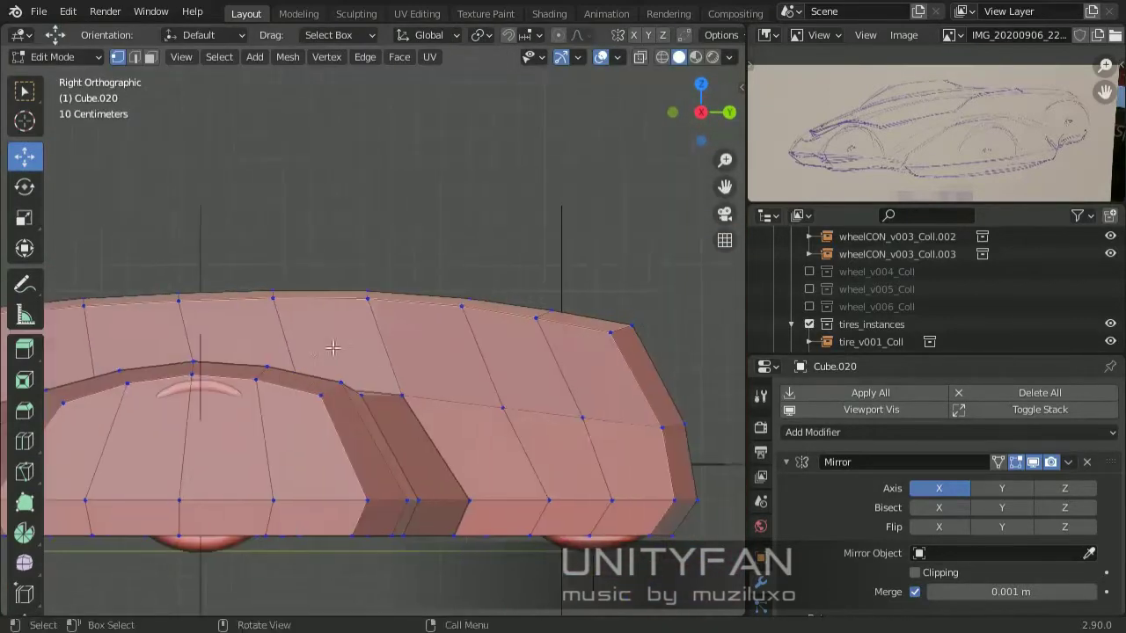
{"action": "scroll", "coordinate": [605, 384], "scroll_direction": "up", "scroll_amount": 3}
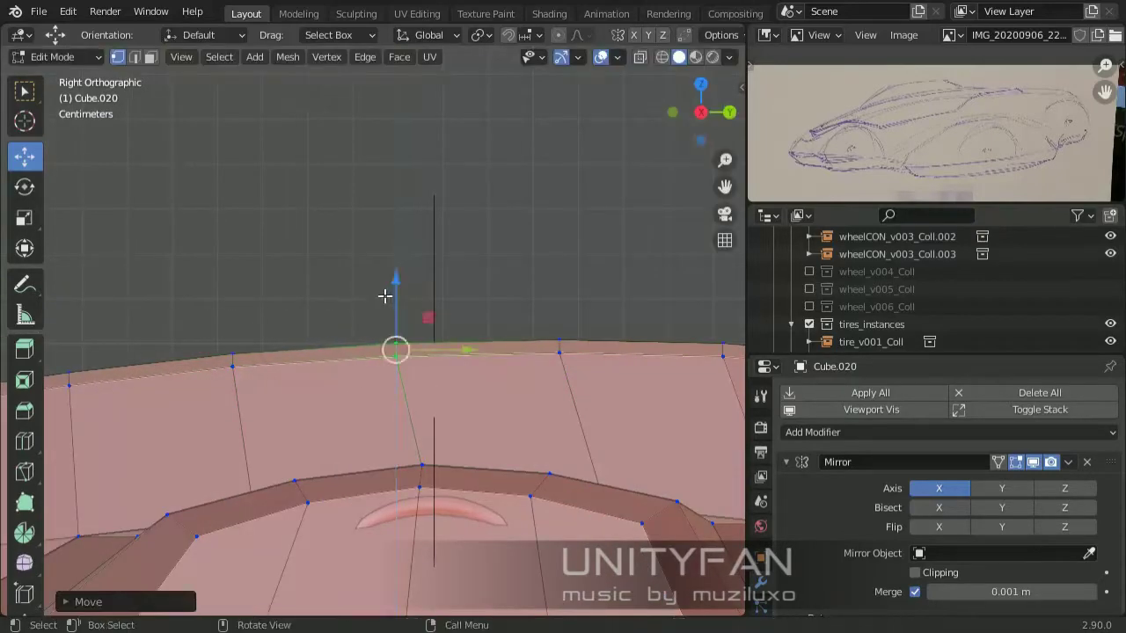
{"action": "scroll", "coordinate": [384, 296], "scroll_direction": "up", "scroll_amount": 2}
{"action": "middle_click_drag", "start_coordinate": [633, 352], "coordinate": [470, 328], "text": "shift"}
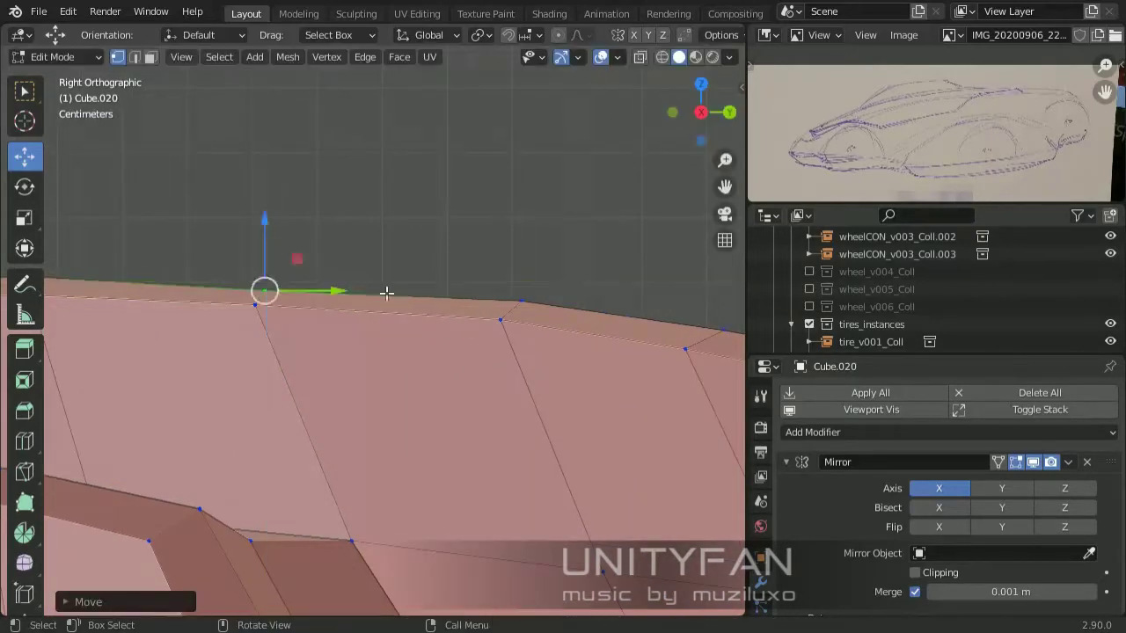
{"action": "left_click", "coordinate": [309, 260]}
{"action": "scroll", "coordinate": [309, 261], "scroll_direction": "down", "scroll_amount": 5}
Return to Object Mode and view the reshaped car body from above
{"action": "key", "text": "Tab"}
{"action": "mouse_move", "coordinate": [510, 404]}
{"action": "middle_mouse_down"}
{"action": "mouse_move", "coordinate": [477, 459]}
{"action": "mouse_move", "coordinate": [568, 492]}
{"action": "mouse_move", "coordinate": [506, 509]}
{"action": "mouse_move", "coordinate": [449, 556]}
{"action": "middle_mouse_up"}
{"action": "scroll", "coordinate": [450, 556], "scroll_direction": "up", "scroll_amount": 2}
{"action": "scroll", "coordinate": [414, 543], "scroll_direction": "up", "scroll_amount": 2}
{"action": "mouse_move", "coordinate": [374, 500]}
{"action": "middle_mouse_down"}
{"action": "mouse_move", "coordinate": [404, 470]}
{"action": "mouse_move", "coordinate": [426, 472]}
{"action": "mouse_move", "coordinate": [527, 369]}
{"action": "middle_mouse_up"}
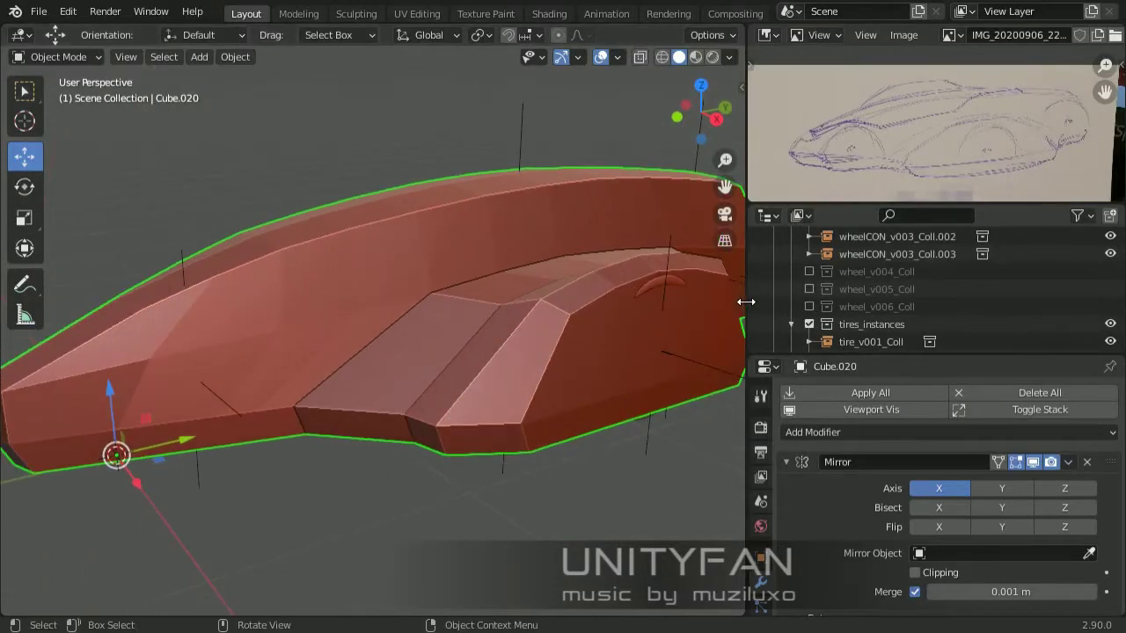
Select the car body's upper edge in Edit Mode from the right side, see-through view
{"action": "left_click_drag", "start_coordinate": [746, 302], "coordinate": [796, 302]}
{"action": "mouse_move", "coordinate": [408, 485]}
{"action": "middle_mouse_down"}
{"action": "mouse_move", "coordinate": [466, 415]}
{"action": "mouse_move", "coordinate": [468, 356]}
{"action": "middle_mouse_up"}
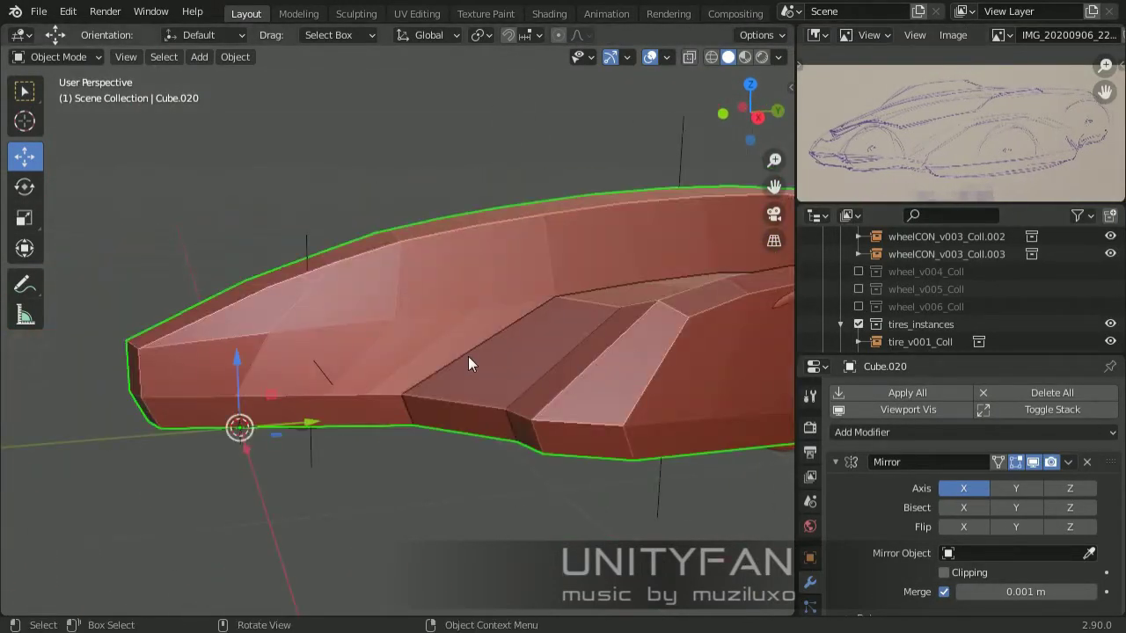
{"action": "key", "text": "Tab"}
{"action": "key", "text": "KP_3"}
{"action": "key", "text": "z"}
{"action": "left_click", "coordinate": [397, 359]}
{"action": "scroll", "coordinate": [396, 359], "scroll_direction": "up", "scroll_amount": 2}
{"action": "left_click", "coordinate": [439, 271]}
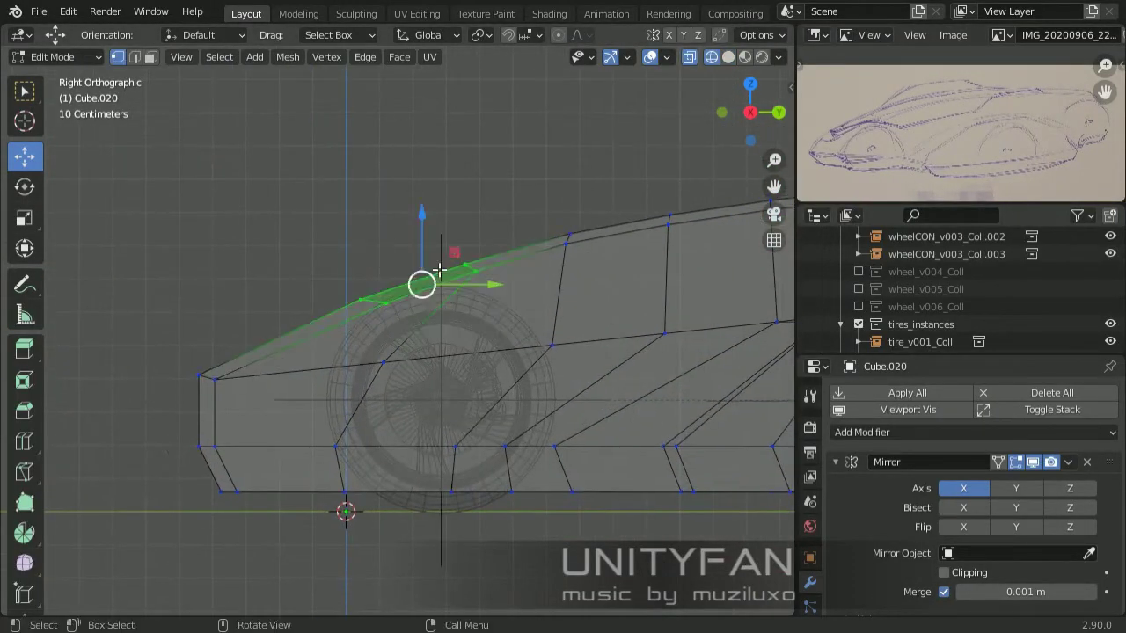
Lift the upper edge and a top vertex slightly along Z
{"action": "key", "text": "shift+b"}
{"action": "left_click_drag", "start_coordinate": [397, 402], "coordinate": [259, 337]}
{"action": "key", "text": "g"}
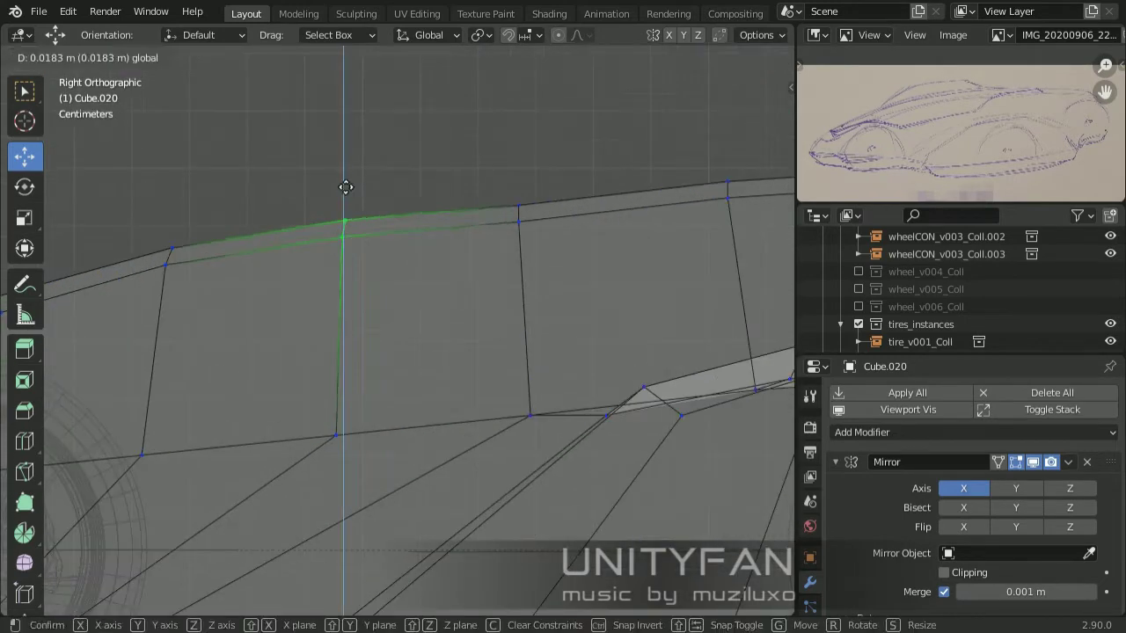
{"action": "left_click", "coordinate": [526, 149]}
{"action": "scroll", "coordinate": [299, 322], "scroll_direction": "down", "scroll_amount": 3}
{"action": "key", "text": "g"}
{"action": "key", "text": "z"}
{"action": "left_click", "coordinate": [357, 232]}
{"action": "left_click_drag", "start_coordinate": [442, 289], "coordinate": [372, 226]}
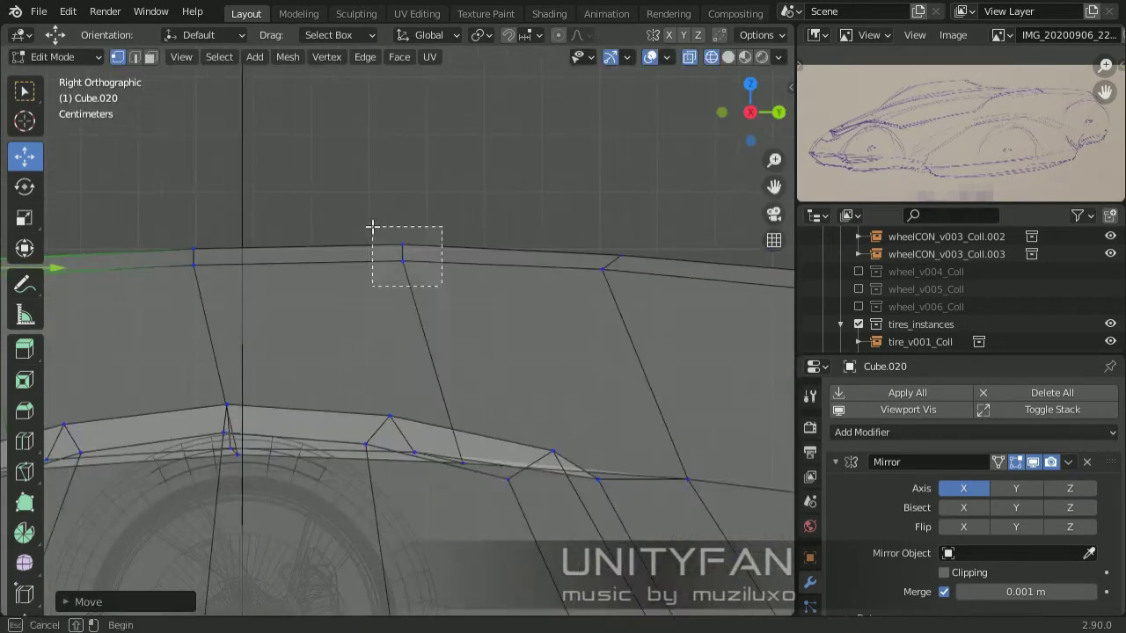
{"action": "scroll", "coordinate": [447, 268], "scroll_direction": "down", "scroll_amount": 3}
In Object Mode, add a Bezier curve beside the car and enter its Edit Mode
{"action": "key", "text": "Tab"}
{"action": "middle_click_drag", "start_coordinate": [448, 268], "coordinate": [618, 392]}
{"action": "key", "text": "shift+z"}
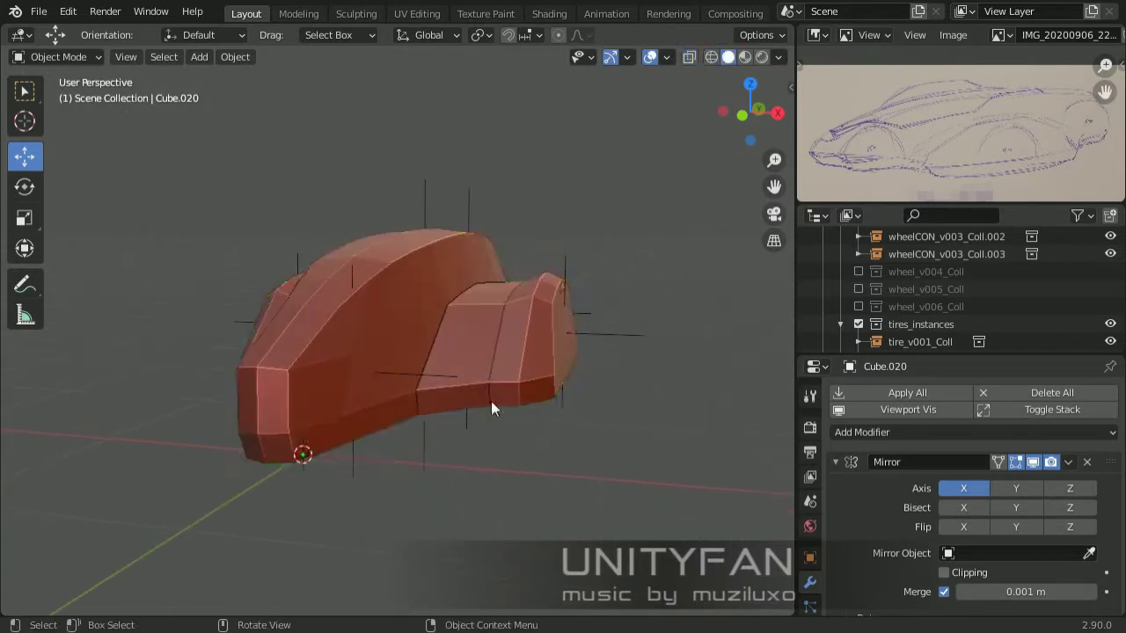
{"action": "key", "text": "shift+a"}
{"action": "left_click", "coordinate": [515, 292]}
{"action": "key", "text": "Tab"}
{"action": "middle_click_drag", "start_coordinate": [440, 485], "coordinate": [559, 152]}
Reposition the Bezier curve points and view them from the right side
{"action": "key", "text": "g"}
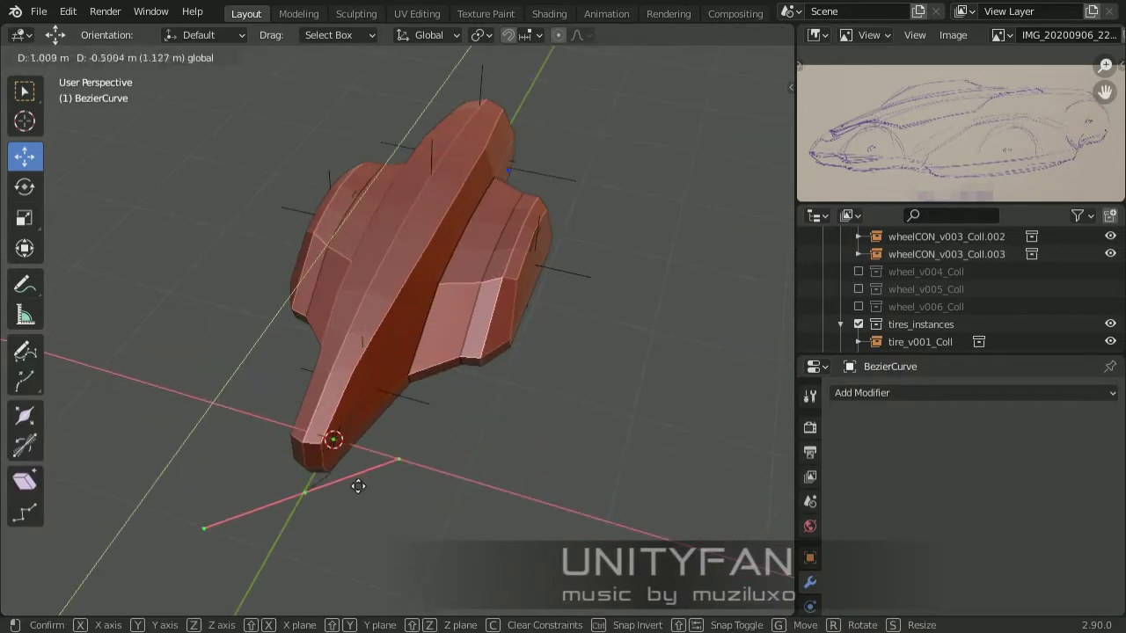
{"action": "middle_click_drag", "start_coordinate": [605, 459], "coordinate": [642, 396]}
{"action": "key", "text": "n"}
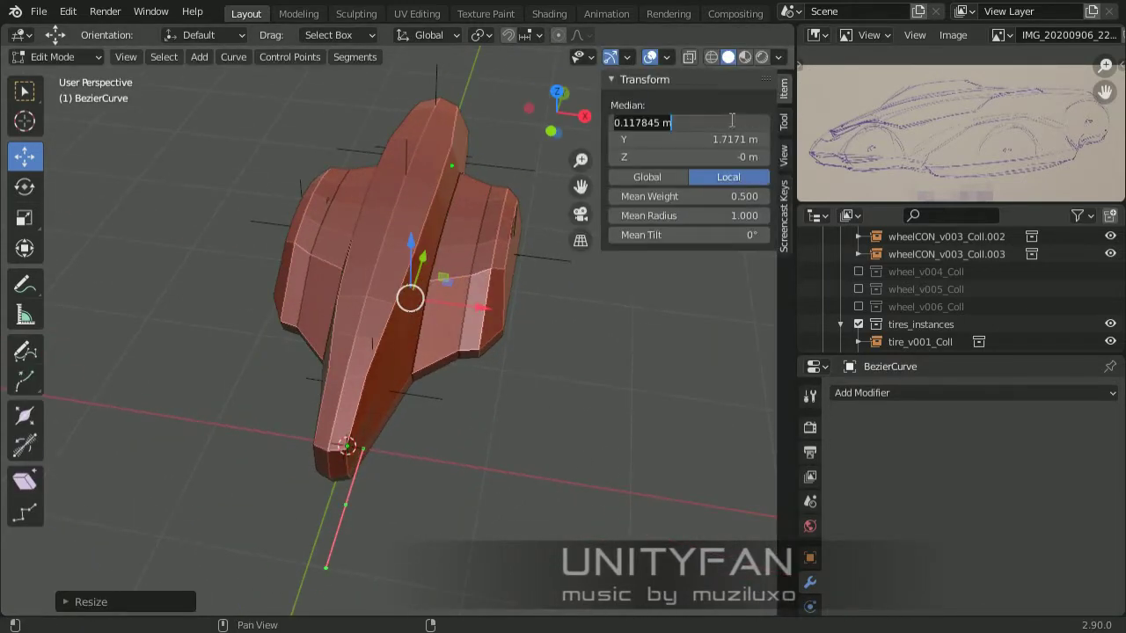
{"action": "key", "text": "Return"}
{"action": "key", "text": "Tab"}
{"action": "key", "text": "n"}
{"action": "key", "text": "KP_3"}
{"action": "key", "text": "Tab"}
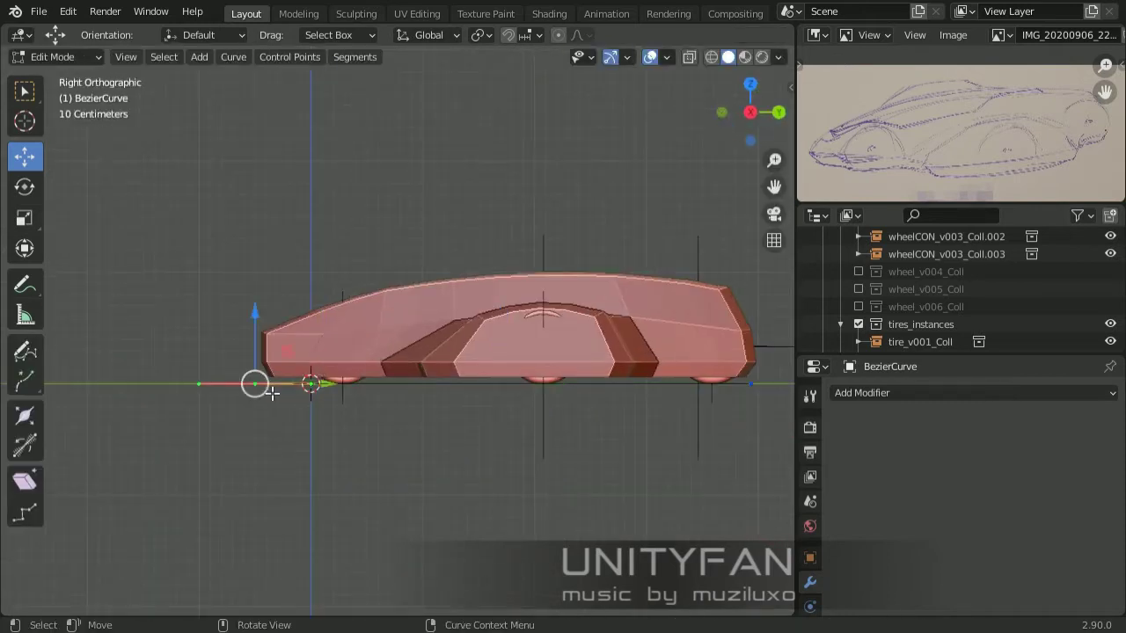
{"action": "left_click_drag", "start_coordinate": [272, 394], "coordinate": [258, 331]}
Move the curve points onto the car's front and give them sharp Vector handles
{"action": "middle_click_drag", "start_coordinate": [760, 384], "coordinate": [587, 384], "text": "shift"}
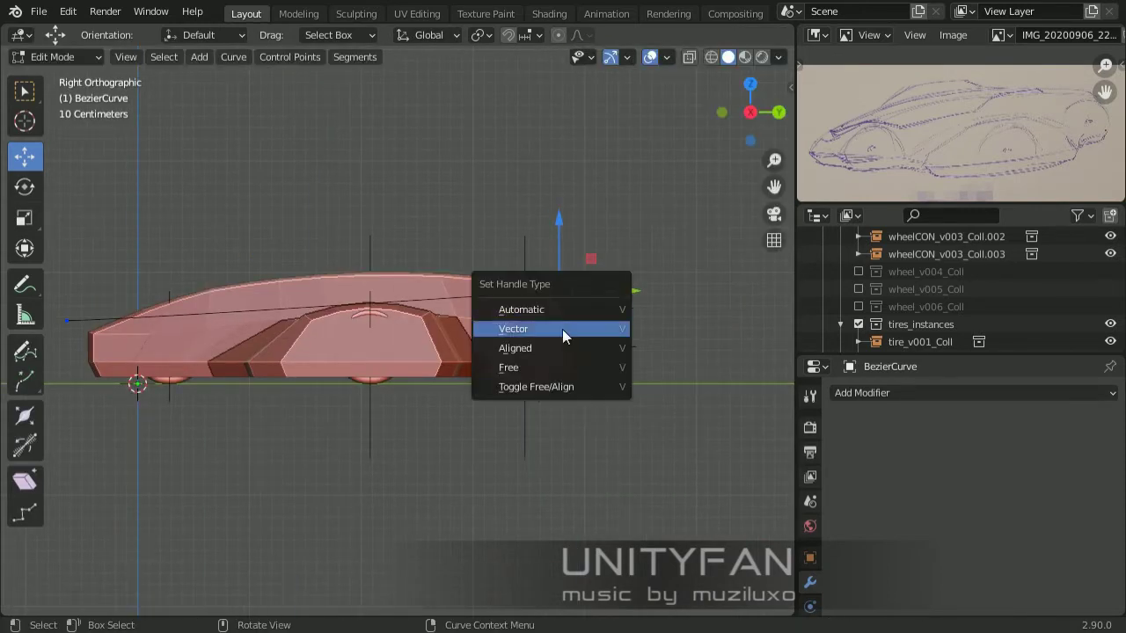
{"action": "left_click", "coordinate": [562, 329]}
{"action": "middle_click_drag", "start_coordinate": [69, 321], "coordinate": [253, 311], "text": "shift"}
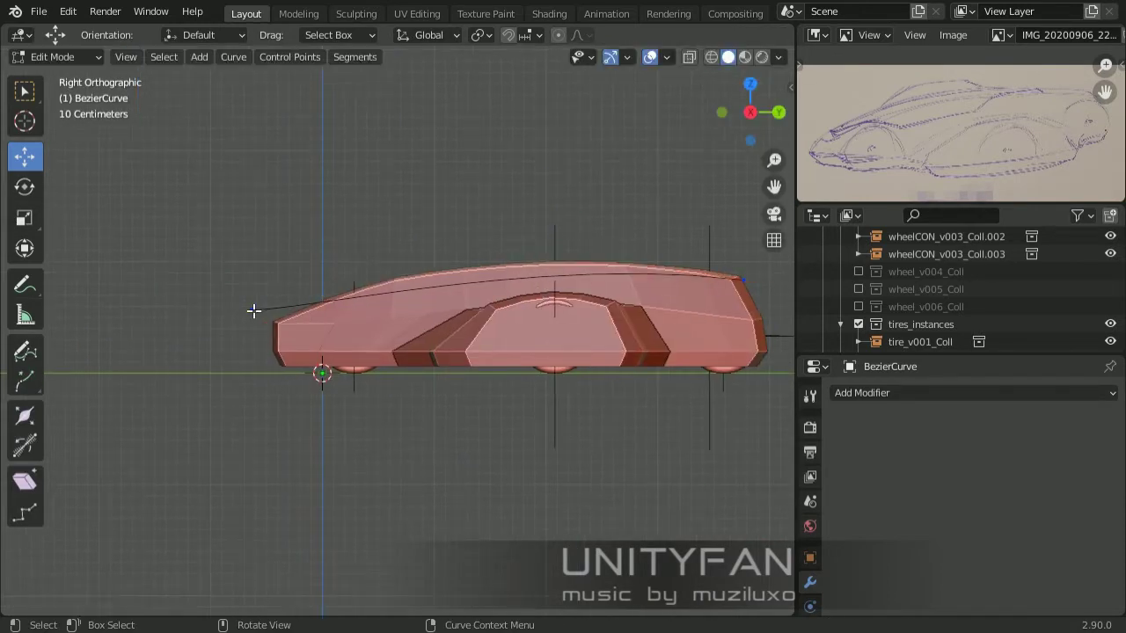
{"action": "left_click", "coordinate": [459, 241]}
{"action": "scroll", "coordinate": [431, 302], "scroll_direction": "up", "scroll_amount": 3}
{"action": "scroll", "coordinate": [367, 355], "scroll_direction": "up", "scroll_amount": 2}
{"action": "key", "text": "g"}
{"action": "left_click", "coordinate": [367, 366]}
{"action": "scroll", "coordinate": [282, 387], "scroll_direction": "down", "scroll_amount": 3}
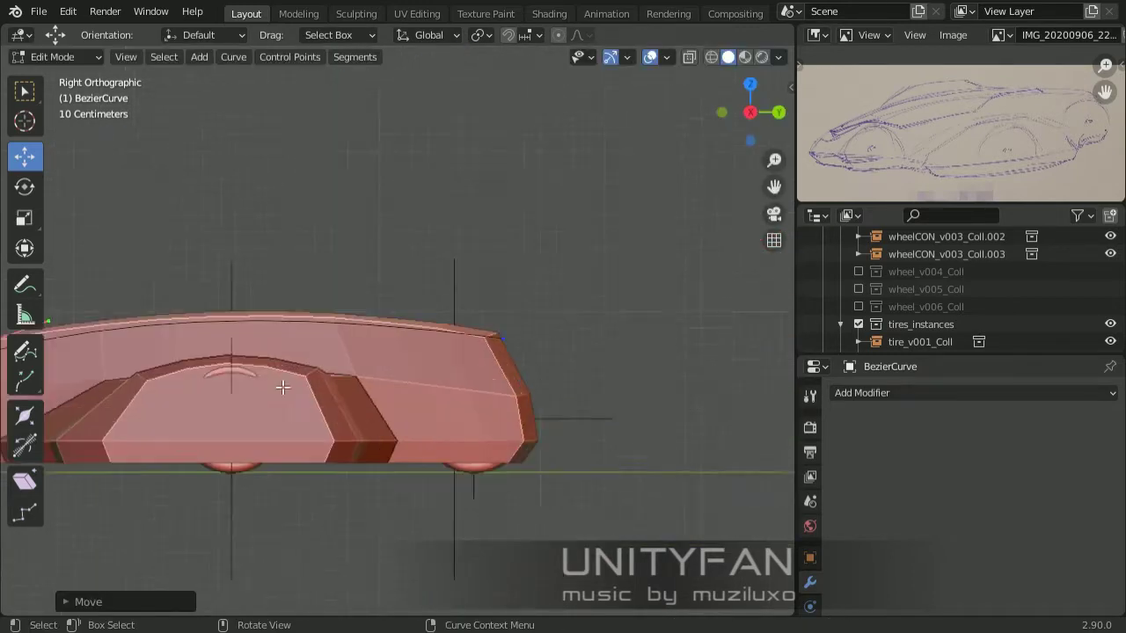
{"action": "scroll", "coordinate": [283, 387], "scroll_direction": "up", "scroll_amount": 2}
Drag the front and rear handles so the curve follows the roofline
{"action": "mouse_move", "coordinate": [478, 370]}
{"action": "middle_mouse_down", "text": "shift"}
{"action": "mouse_move", "coordinate": [352, 378]}
{"action": "mouse_move", "coordinate": [661, 385]}
{"action": "middle_mouse_up", "text": "shift"}
{"action": "key", "text": "g"}
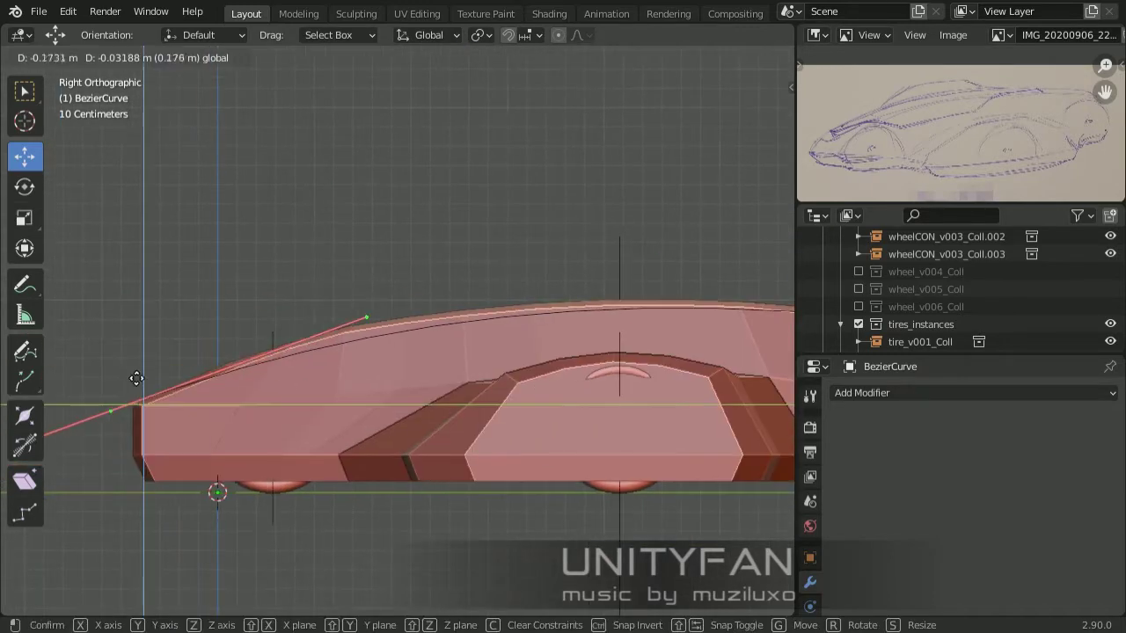
{"action": "key", "text": "c"}
{"action": "left_click", "coordinate": [402, 284]}
{"action": "middle_click_drag", "start_coordinate": [654, 266], "coordinate": [348, 275], "text": "shift"}
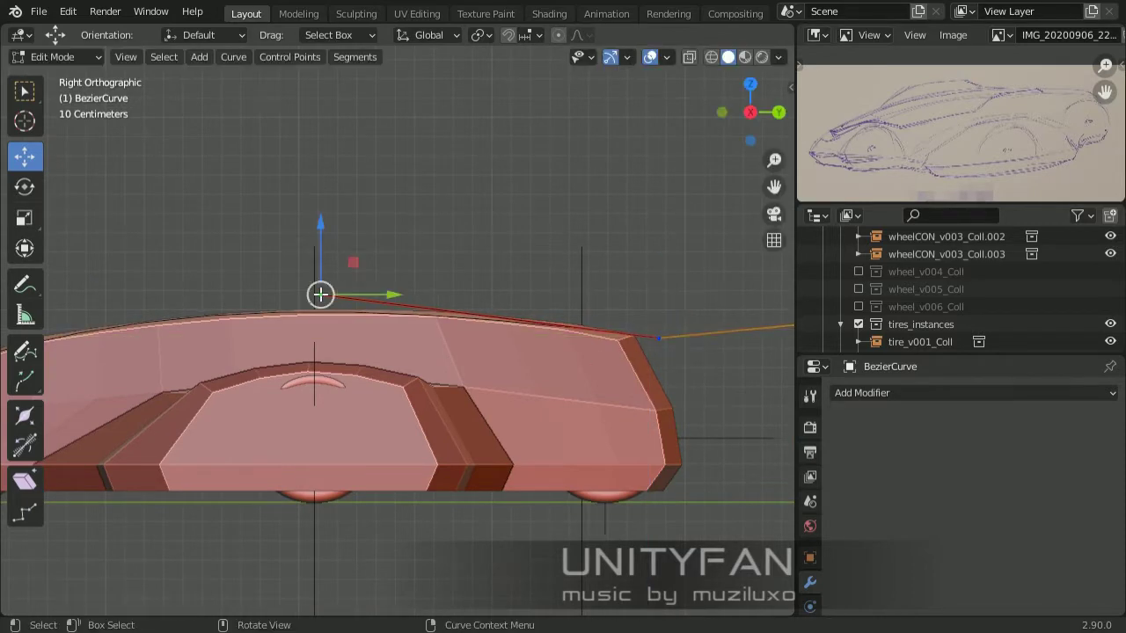
{"action": "left_click_drag", "start_coordinate": [320, 293], "coordinate": [334, 255]}
{"action": "mouse_move", "coordinate": [335, 254]}
{"action": "middle_mouse_down"}
{"action": "mouse_move", "coordinate": [312, 347]}
{"action": "mouse_move", "coordinate": [183, 478]}
{"action": "middle_mouse_up"}
Move individual car body vertices up, including along Z, to meet the roofline curve
{"action": "key", "text": "alt+q"}
{"action": "scroll", "coordinate": [433, 336], "scroll_direction": "up", "scroll_amount": 3}
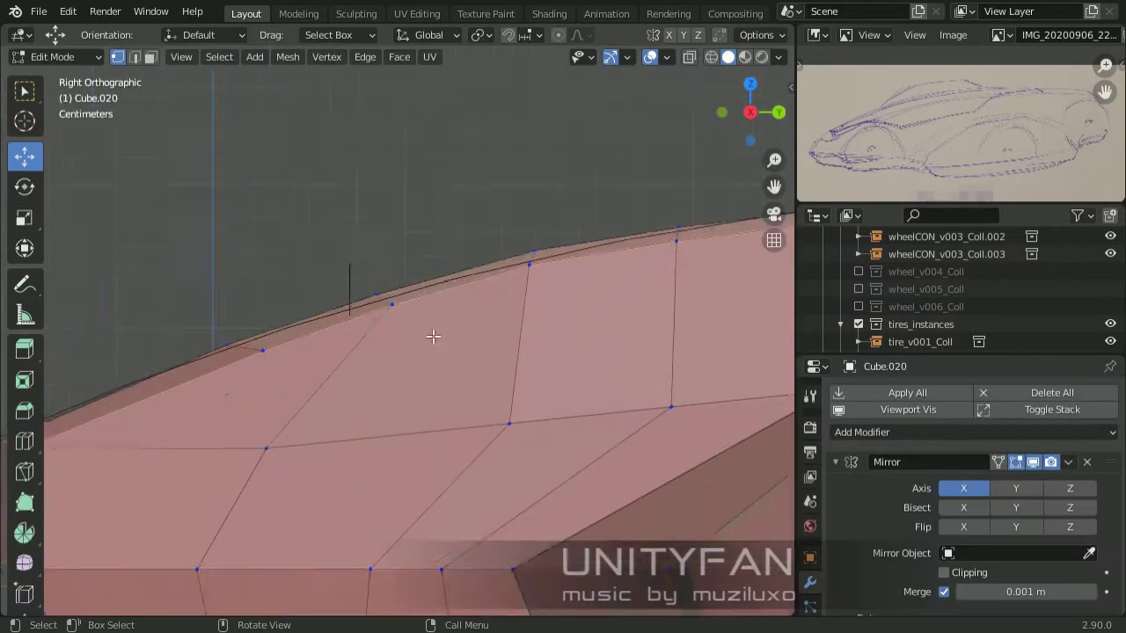
{"action": "key", "text": "g"}
{"action": "left_click", "coordinate": [393, 384]}
{"action": "scroll", "coordinate": [358, 344], "scroll_direction": "up", "scroll_amount": 2}
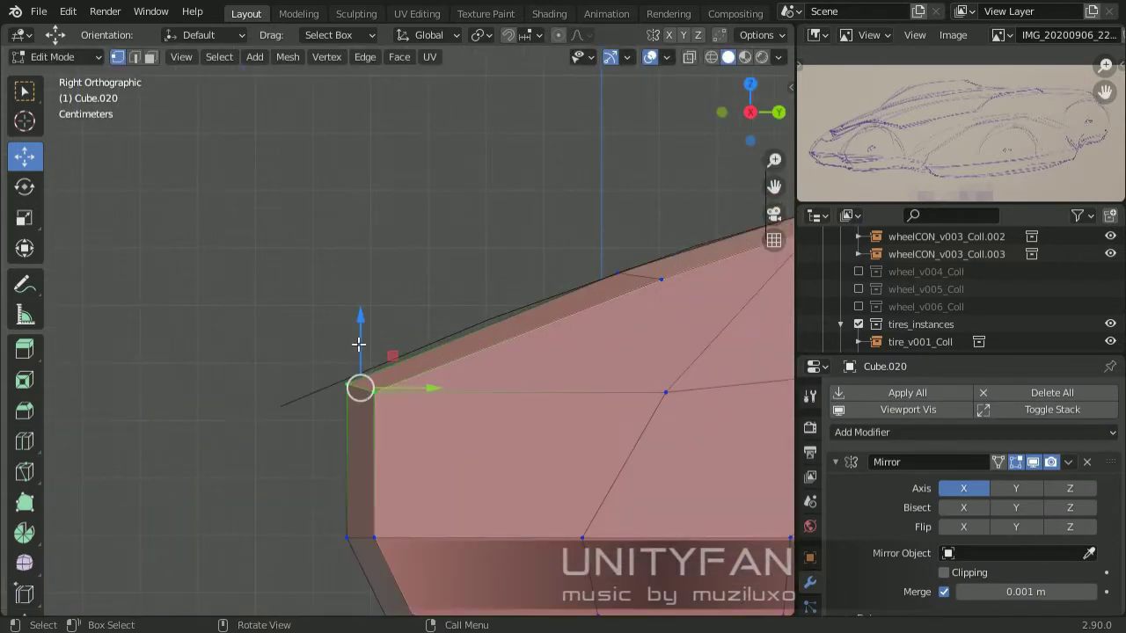
{"action": "scroll", "coordinate": [358, 344], "scroll_direction": "down", "scroll_amount": 4}
{"action": "scroll", "coordinate": [326, 231], "scroll_direction": "up", "scroll_amount": 4}
{"action": "key", "text": "g"}
{"action": "key", "text": "z"}
{"action": "left_click", "coordinate": [326, 231]}
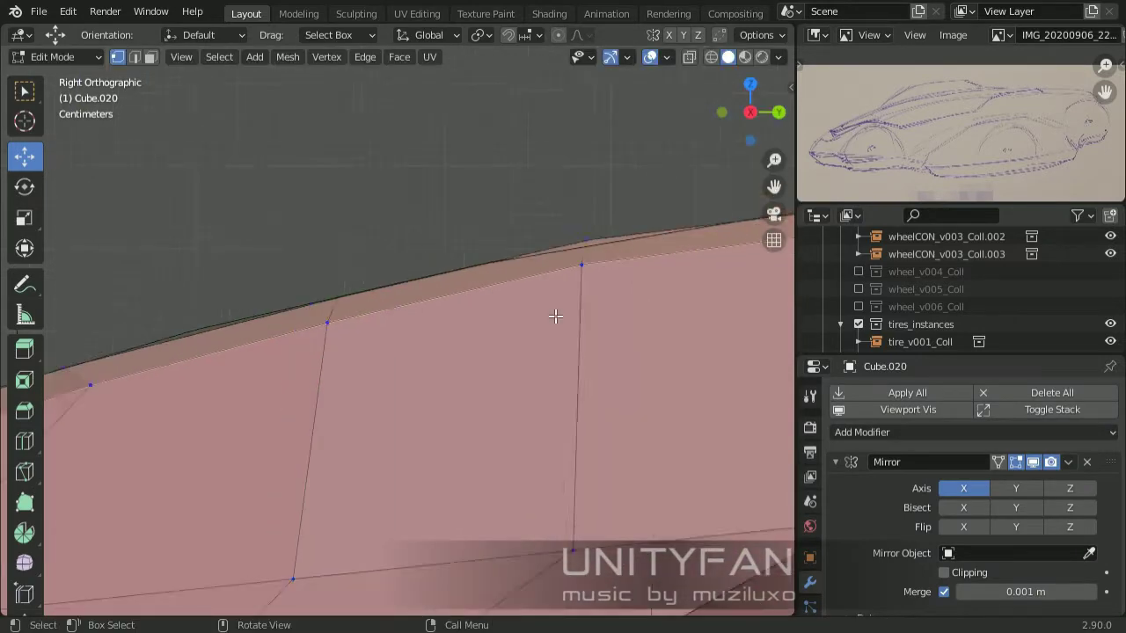
{"action": "scroll", "coordinate": [555, 317], "scroll_direction": "down", "scroll_amount": 2}
{"action": "scroll", "coordinate": [535, 337], "scroll_direction": "down", "scroll_amount": 2}
{"action": "scroll", "coordinate": [535, 337], "scroll_direction": "up", "scroll_amount": 3}
Box-select the top-edge vertices and move them onto the roofline curve
{"action": "key", "text": "b"}
{"action": "left_click_drag", "start_coordinate": [289, 394], "coordinate": [148, 294]}
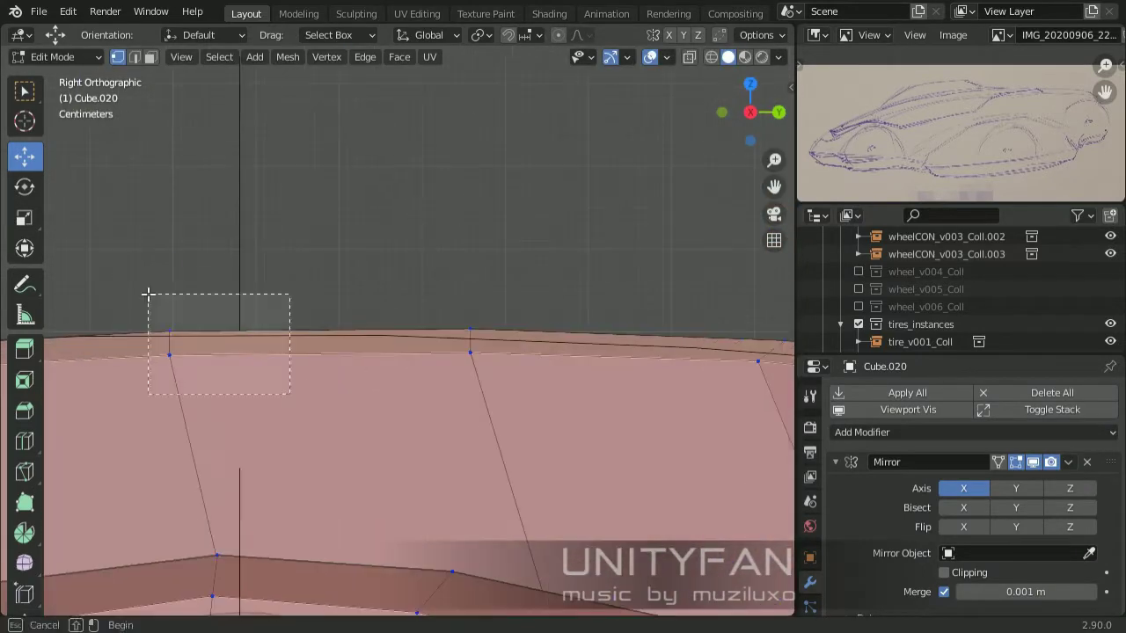
{"action": "scroll", "coordinate": [468, 339], "scroll_direction": "up", "scroll_amount": 2}
{"action": "scroll", "coordinate": [547, 356], "scroll_direction": "up", "scroll_amount": 1}
{"action": "left_click", "coordinate": [547, 356]}
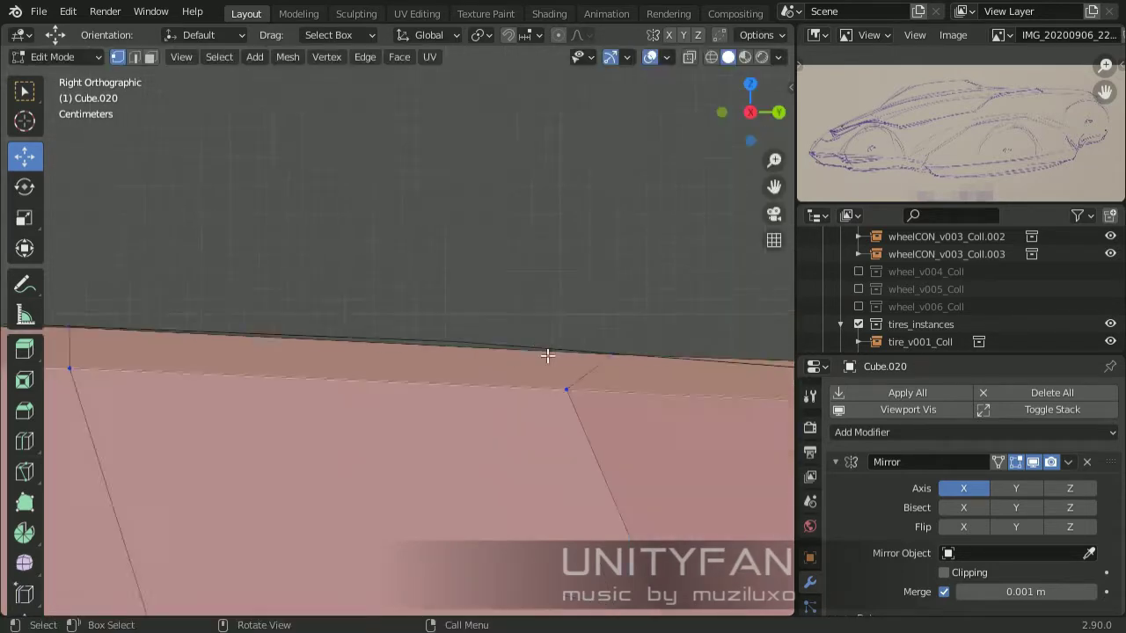
{"action": "scroll", "coordinate": [548, 356], "scroll_direction": "down", "scroll_amount": 2}
{"action": "left_click", "coordinate": [427, 380]}
{"action": "key", "text": "g"}
{"action": "left_click", "coordinate": [412, 332]}
{"action": "scroll", "coordinate": [390, 419], "scroll_direction": "down", "scroll_amount": 3}
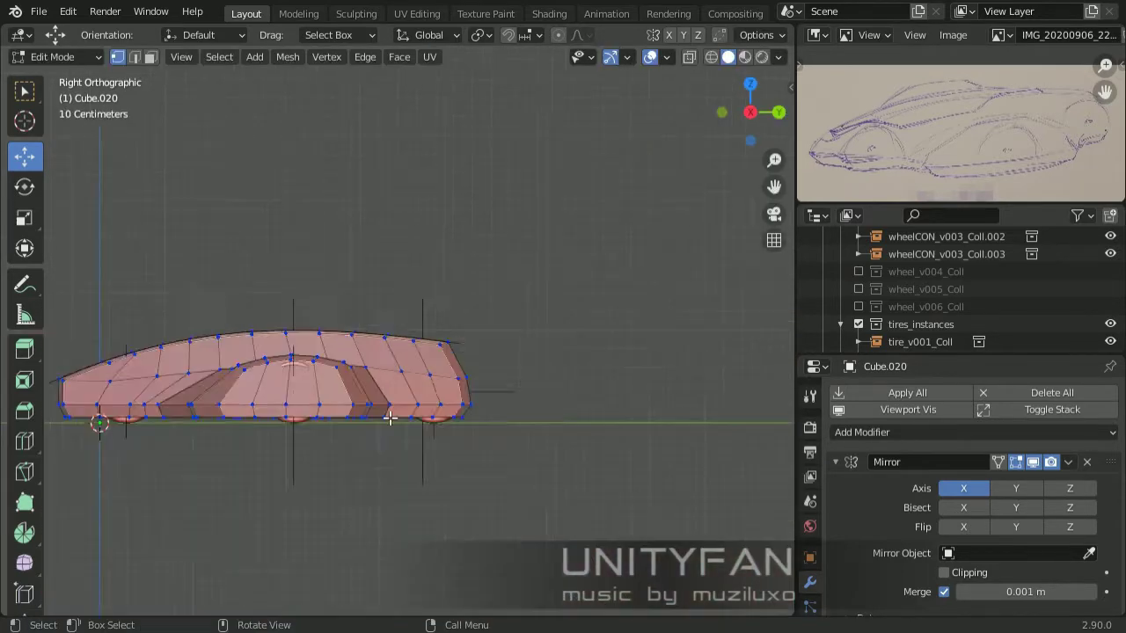
Reselect the car body mesh from a perspective view and re-enter Edit Mode
{"action": "key", "text": "Tab"}
{"action": "middle_click_drag", "start_coordinate": [389, 418], "coordinate": [525, 436]}
{"action": "left_click", "coordinate": [579, 352]}
{"action": "scroll", "coordinate": [430, 387], "scroll_direction": "up", "scroll_amount": 3}
{"action": "mouse_move", "coordinate": [430, 387]}
{"action": "middle_mouse_down"}
{"action": "mouse_move", "coordinate": [482, 391]}
{"action": "mouse_move", "coordinate": [571, 344]}
{"action": "middle_mouse_up"}
{"action": "left_click", "coordinate": [571, 343]}
{"action": "key", "text": "Tab"}
{"action": "scroll", "coordinate": [568, 261], "scroll_direction": "up", "scroll_amount": 2}
{"action": "left_click", "coordinate": [621, 226], "text": "alt"}
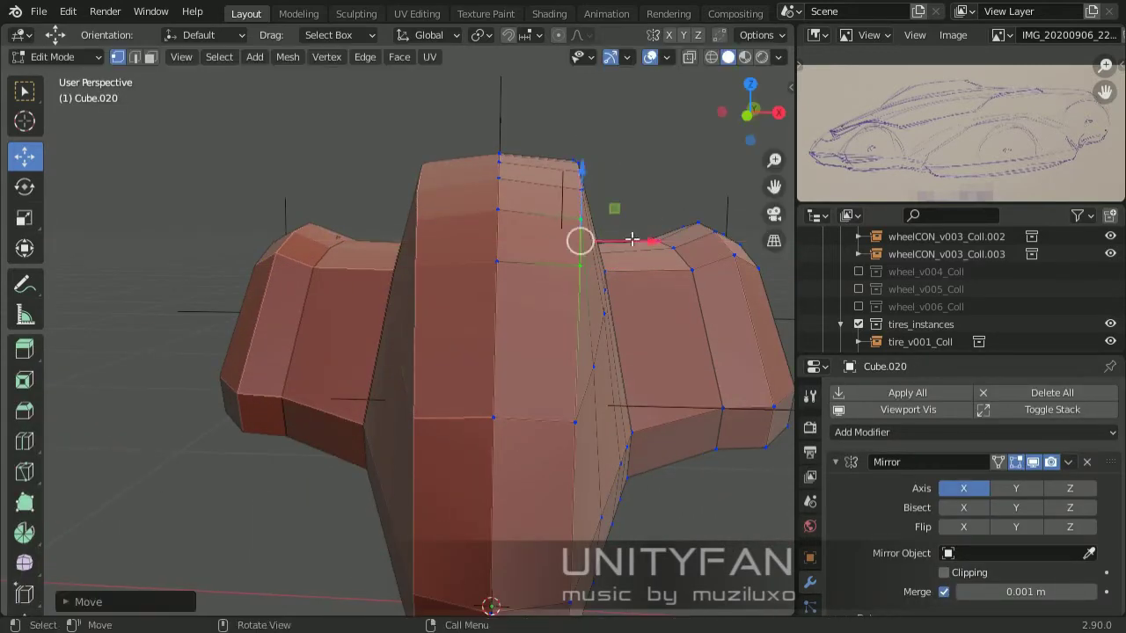
{"action": "key", "text": "Tab"}
{"action": "scroll", "coordinate": [422, 372], "scroll_direction": "down", "scroll_amount": 4}
In right side wireframe view, slide the front nose vertices along the Y axis
{"action": "key", "text": "KP_3"}
{"action": "left_click", "coordinate": [264, 364]}
{"action": "key", "text": "Tab"}
{"action": "scroll", "coordinate": [226, 318], "scroll_direction": "up", "scroll_amount": 5}
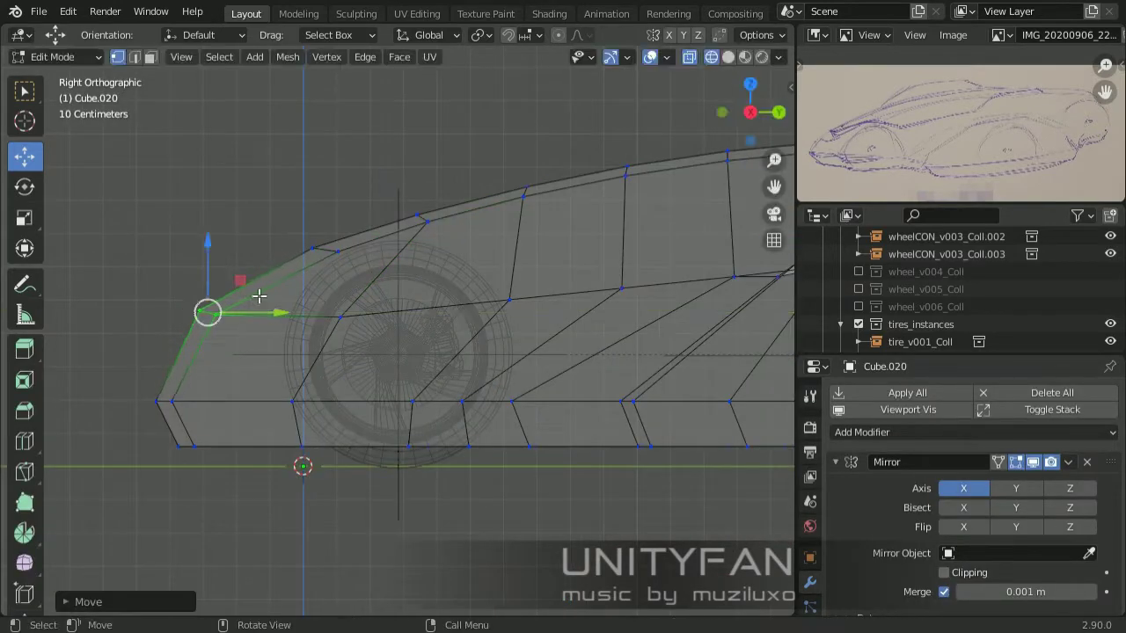
{"action": "key", "text": "g"}
{"action": "key", "text": "y"}
{"action": "left_click", "coordinate": [284, 381]}
{"action": "middle_click_drag", "start_coordinate": [347, 320], "coordinate": [289, 387], "text": "shift"}
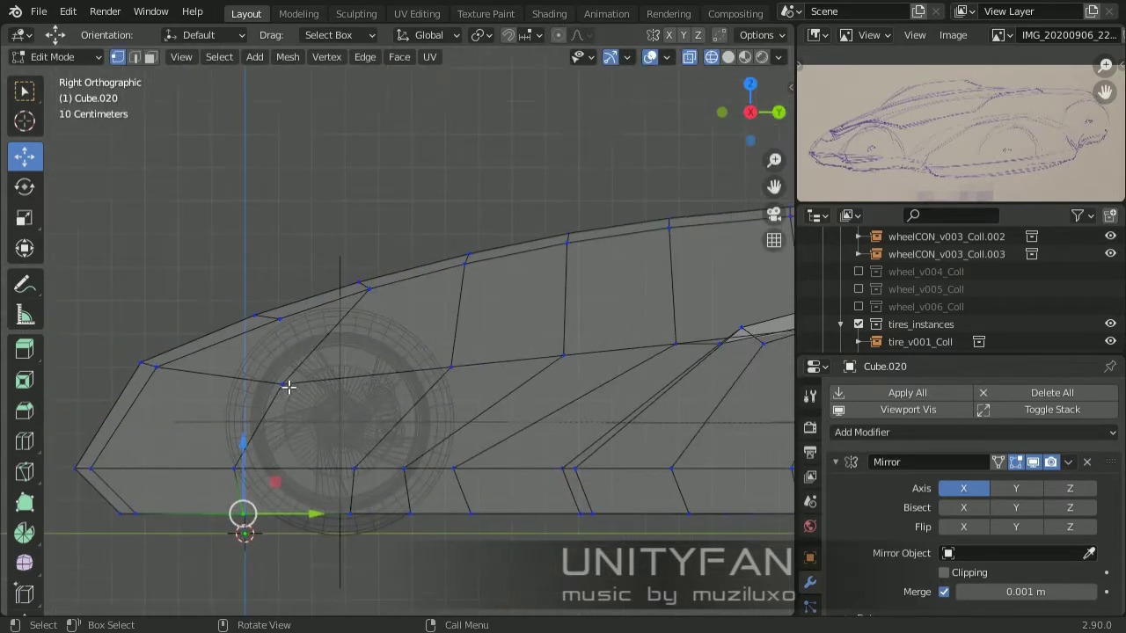
{"action": "scroll", "coordinate": [288, 387], "scroll_direction": "up", "scroll_amount": 1}
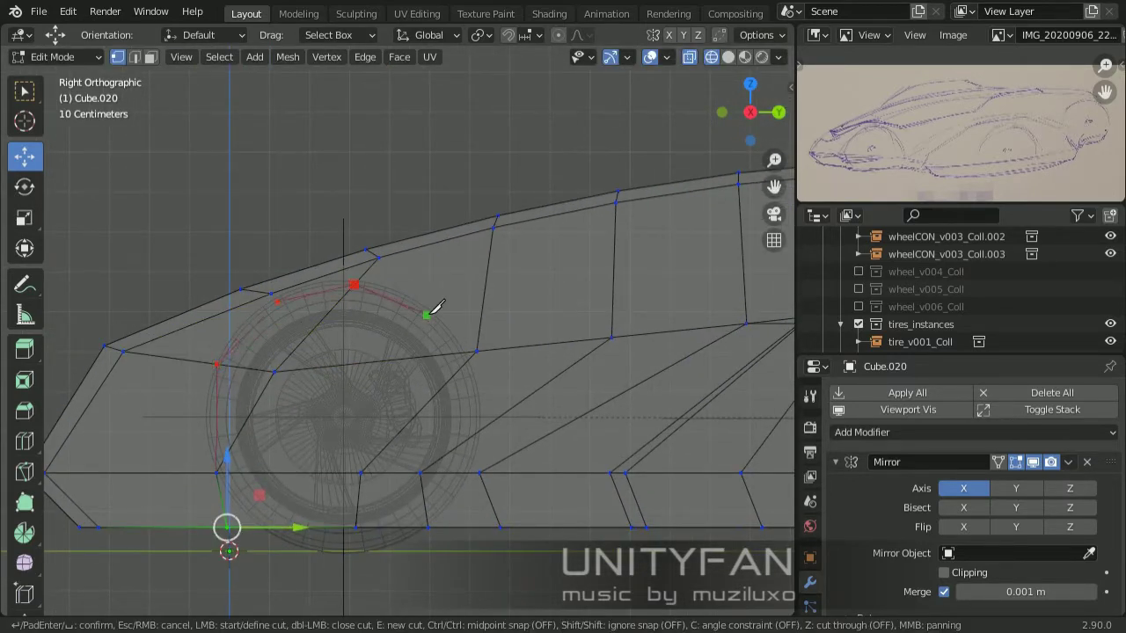
Finish a knife cut on the wheel arch and merge the selected vertices into one
{"action": "left_click", "coordinate": [476, 432]}
{"action": "key", "text": "Return"}
{"action": "scroll", "coordinate": [457, 520], "scroll_direction": "up", "scroll_amount": 3}
{"action": "key", "text": "m"}
{"action": "left_click", "coordinate": [440, 453]}
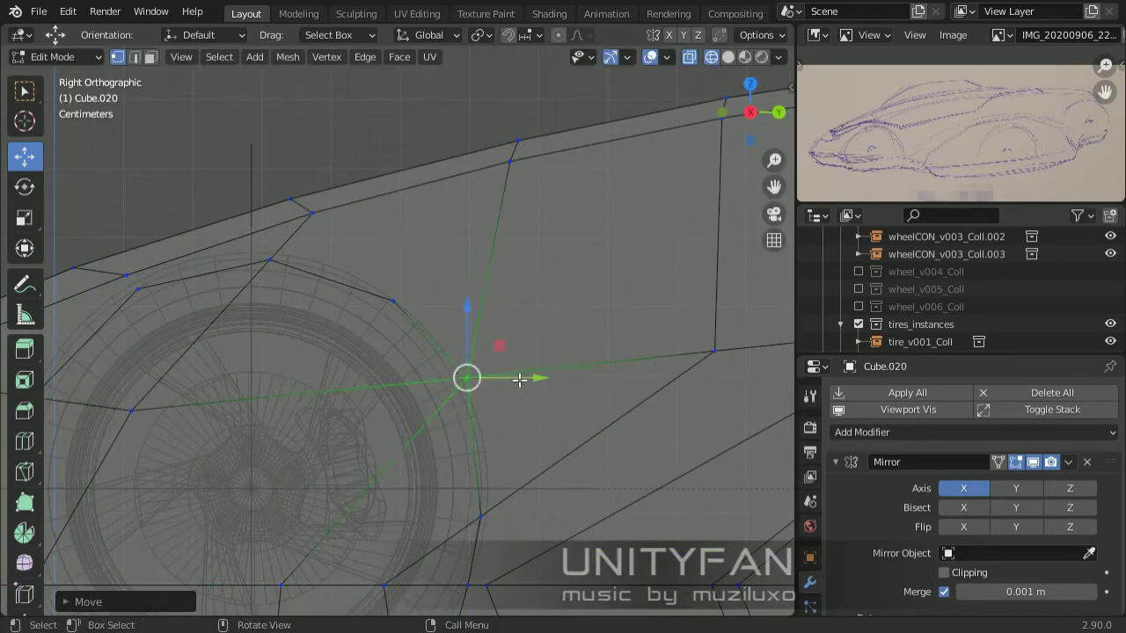
Confirm another arch knife cut and shift the new cut vertices along Y
{"action": "left_click", "coordinate": [139, 290]}
{"action": "middle_click_drag", "start_coordinate": [139, 289], "coordinate": [306, 268], "text": "shift"}
{"action": "scroll", "coordinate": [350, 343], "scroll_direction": "down", "scroll_amount": 2}
{"action": "left_click", "coordinate": [352, 372]}
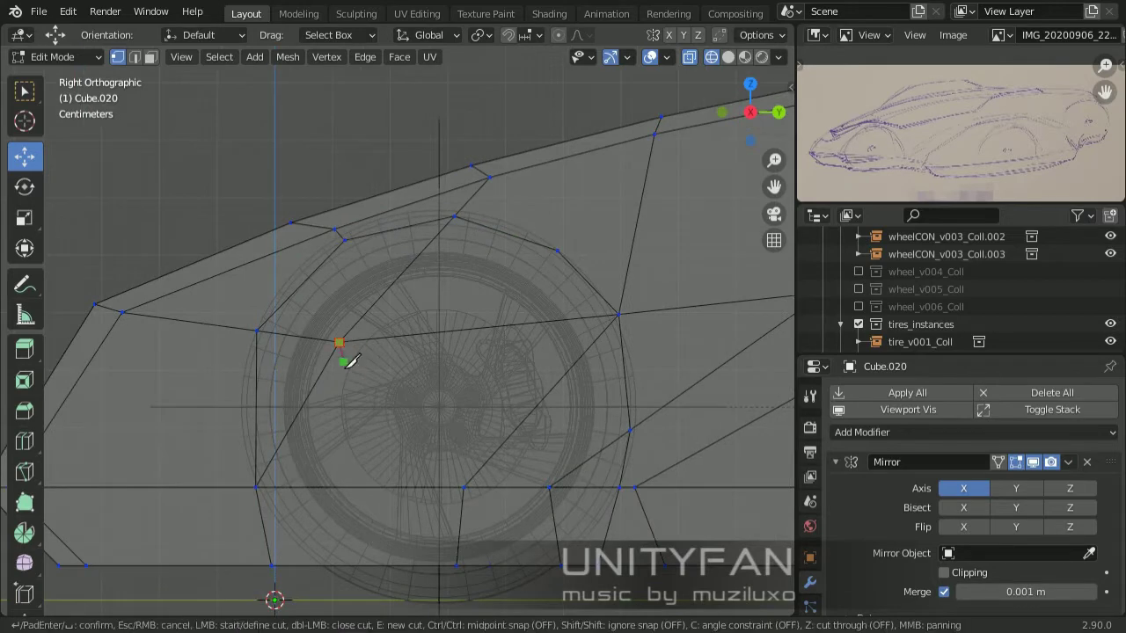
{"action": "key", "text": "Return"}
{"action": "key", "text": "g"}
{"action": "key", "text": "y"}
{"action": "left_click", "coordinate": [277, 306]}
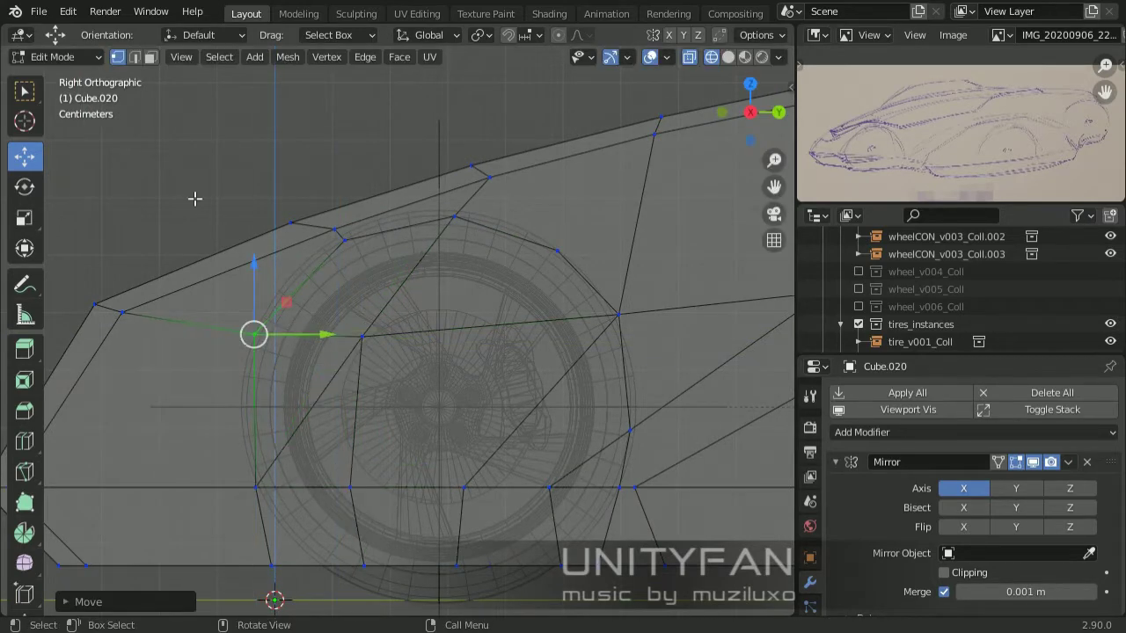
{"action": "key", "text": "3"}
{"action": "left_click", "coordinate": [317, 448]}
Merge another set of selected wheel-arch vertices in vertex mode
{"action": "middle_click_drag", "start_coordinate": [493, 450], "coordinate": [392, 392], "text": "shift"}
{"action": "left_click", "coordinate": [119, 57]}
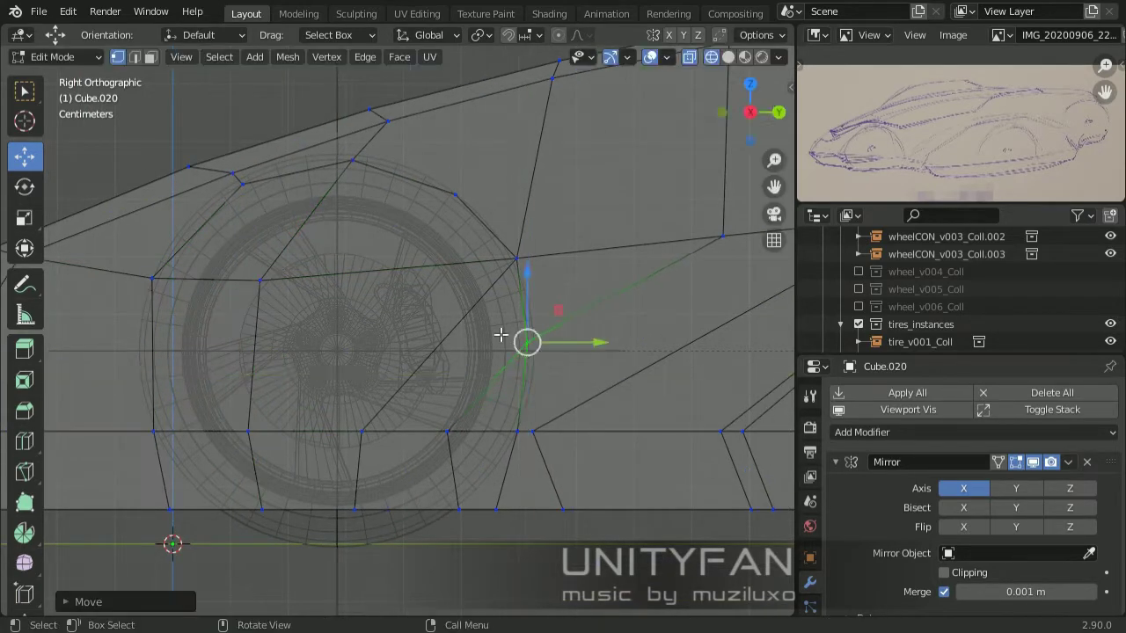
{"action": "scroll", "coordinate": [429, 396], "scroll_direction": "down", "scroll_amount": 3, "text": "ctrl"}
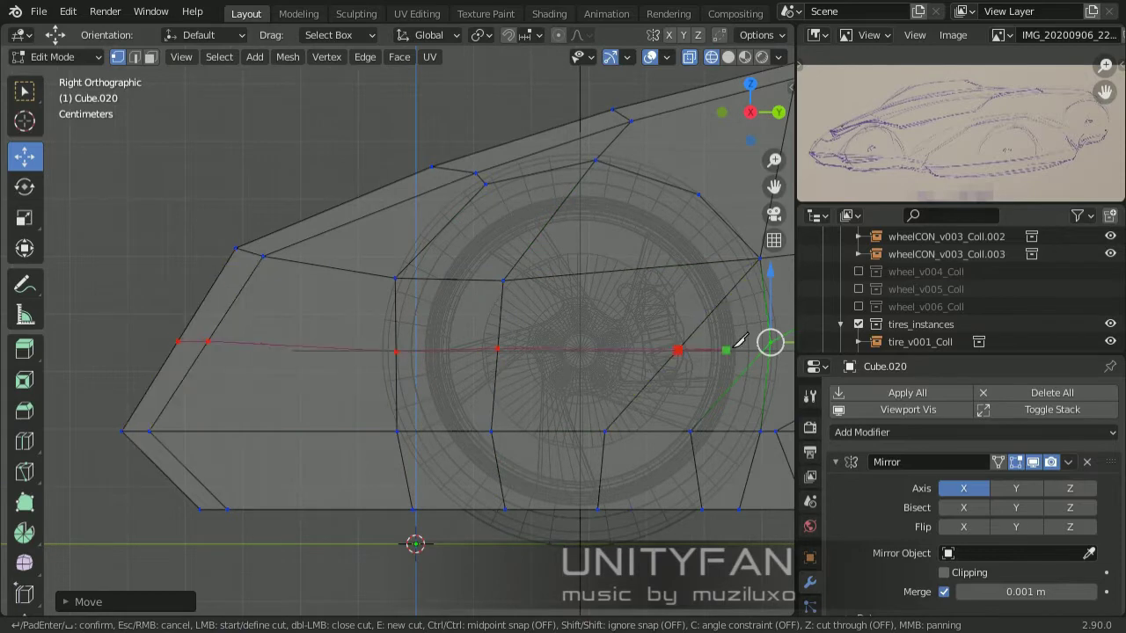
{"action": "scroll", "coordinate": [459, 408], "scroll_direction": "up", "scroll_amount": 3, "text": "ctrl"}
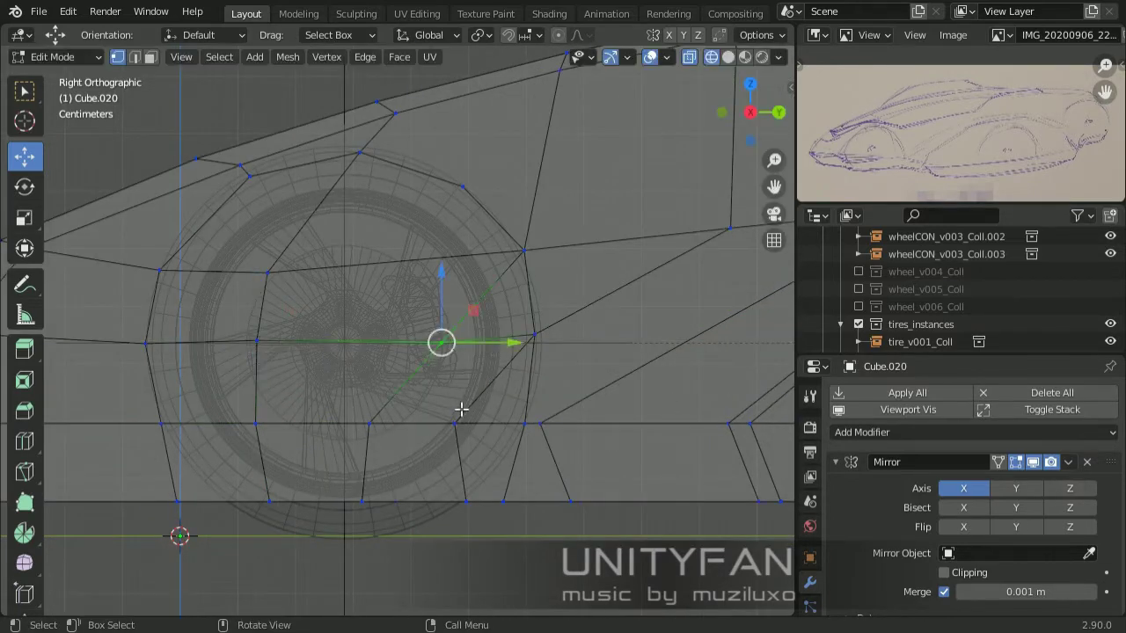
{"action": "key", "text": "m"}
{"action": "key", "text": "m"}
{"action": "left_click", "coordinate": [527, 529]}
{"action": "mouse_move", "coordinate": [528, 529]}
{"action": "middle_mouse_down"}
{"action": "mouse_move", "coordinate": [421, 365]}
{"action": "mouse_move", "coordinate": [457, 350]}
{"action": "middle_mouse_up"}
Set up a right side X-ray view in vertex mode showing the front wheel
{"action": "key", "text": "k"}
{"action": "key", "text": "Escape"}
{"action": "key", "text": "shift+z"}
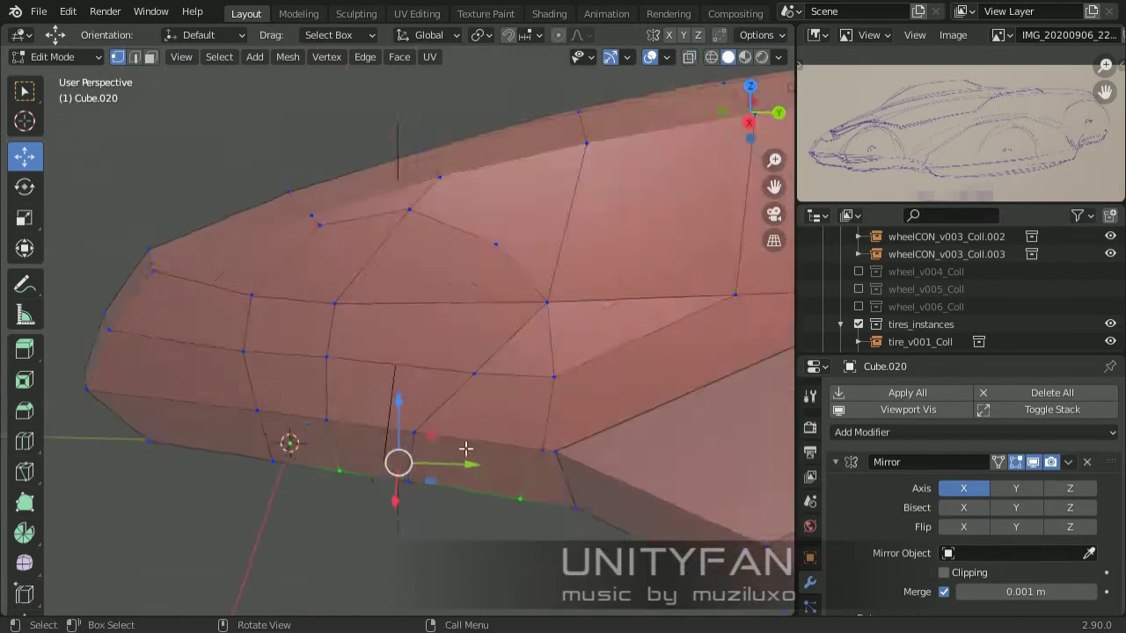
{"action": "scroll", "coordinate": [464, 452], "scroll_direction": "up", "scroll_amount": 5}
{"action": "key", "text": "KP_3"}
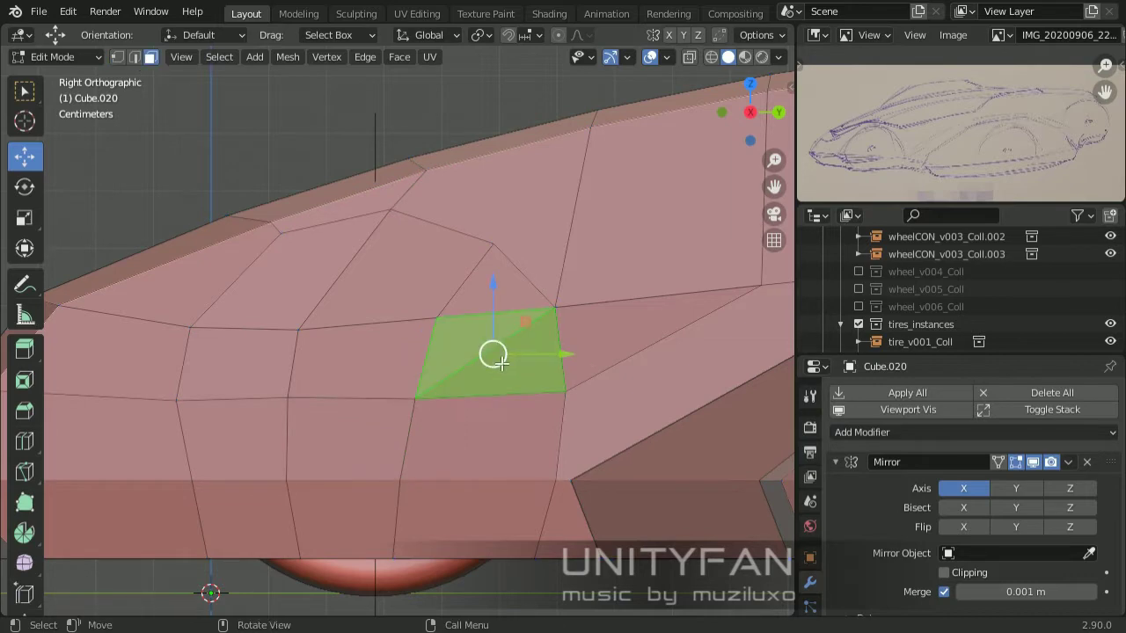
{"action": "key", "text": "1"}
{"action": "scroll", "coordinate": [487, 471], "scroll_direction": "down", "scroll_amount": 2}
{"action": "key", "text": "shift+z"}
{"action": "middle_click_drag", "start_coordinate": [351, 482], "coordinate": [376, 272], "text": "shift"}
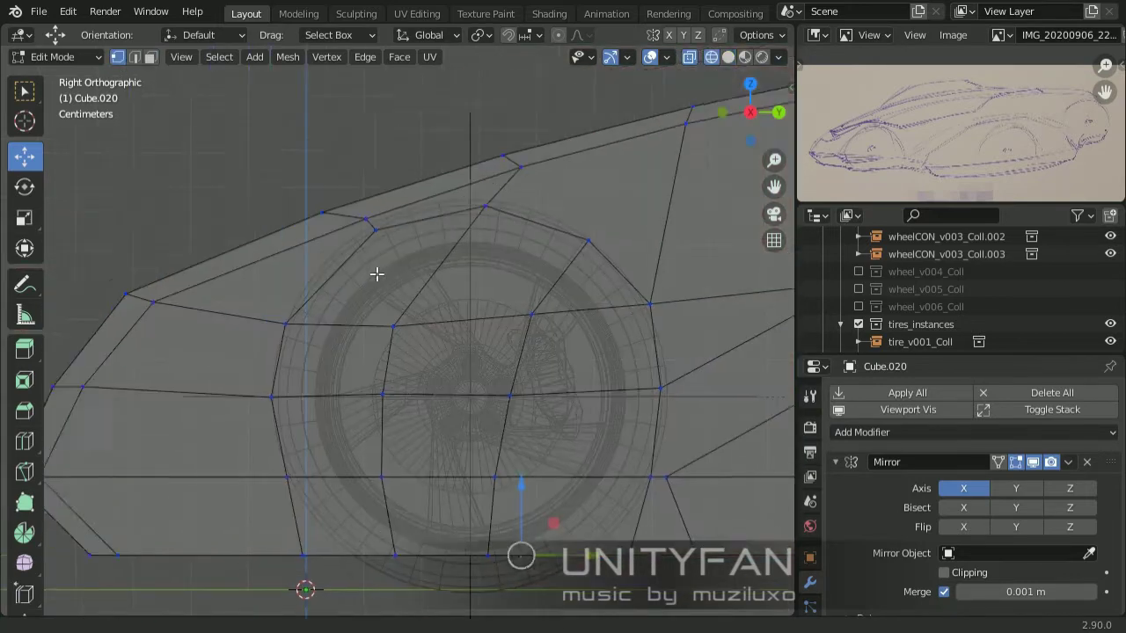
Move the wheel arch vertices so they follow the front wheel's outline
{"action": "left_click", "coordinate": [290, 283]}
{"action": "left_click", "coordinate": [289, 438]}
{"action": "left_click", "coordinate": [398, 516]}
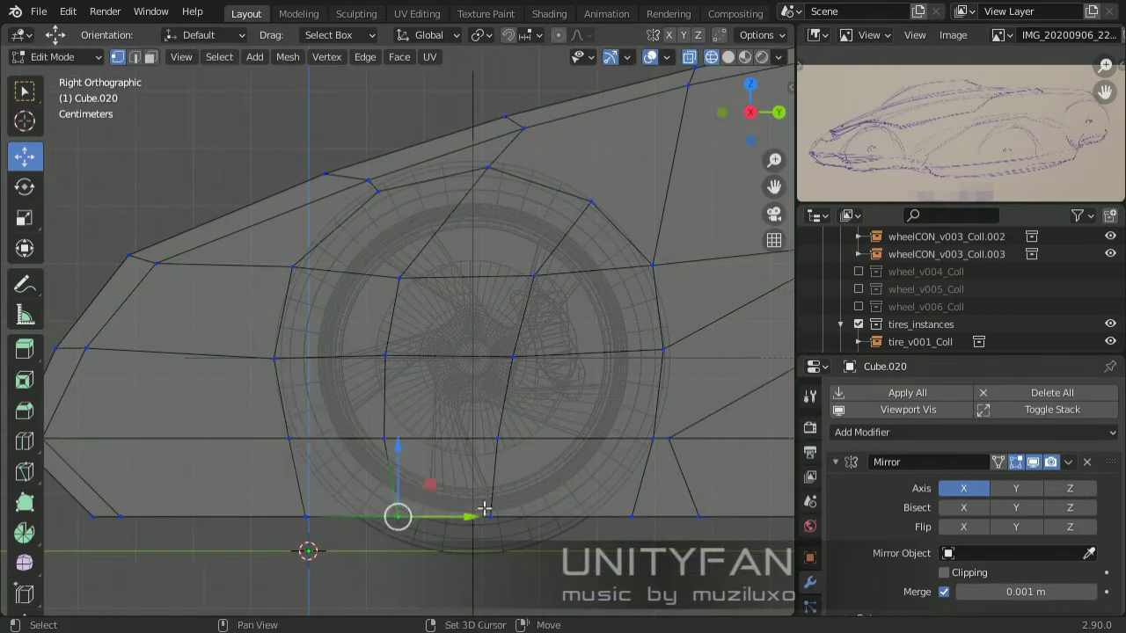
{"action": "left_click", "coordinate": [306, 517]}
{"action": "middle_click_drag", "start_coordinate": [270, 526], "coordinate": [214, 478], "text": "shift"}
{"action": "left_click", "coordinate": [214, 479]}
{"action": "middle_click_drag", "start_coordinate": [285, 296], "coordinate": [239, 300], "text": "shift"}
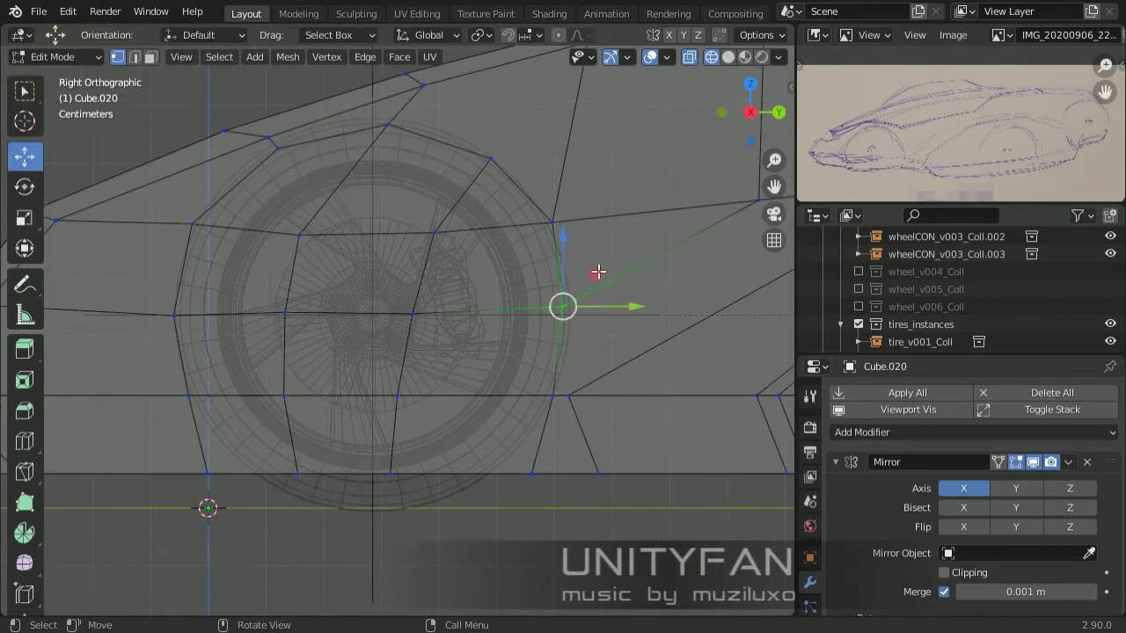
{"action": "left_click_drag", "start_coordinate": [618, 474], "coordinate": [603, 475]}
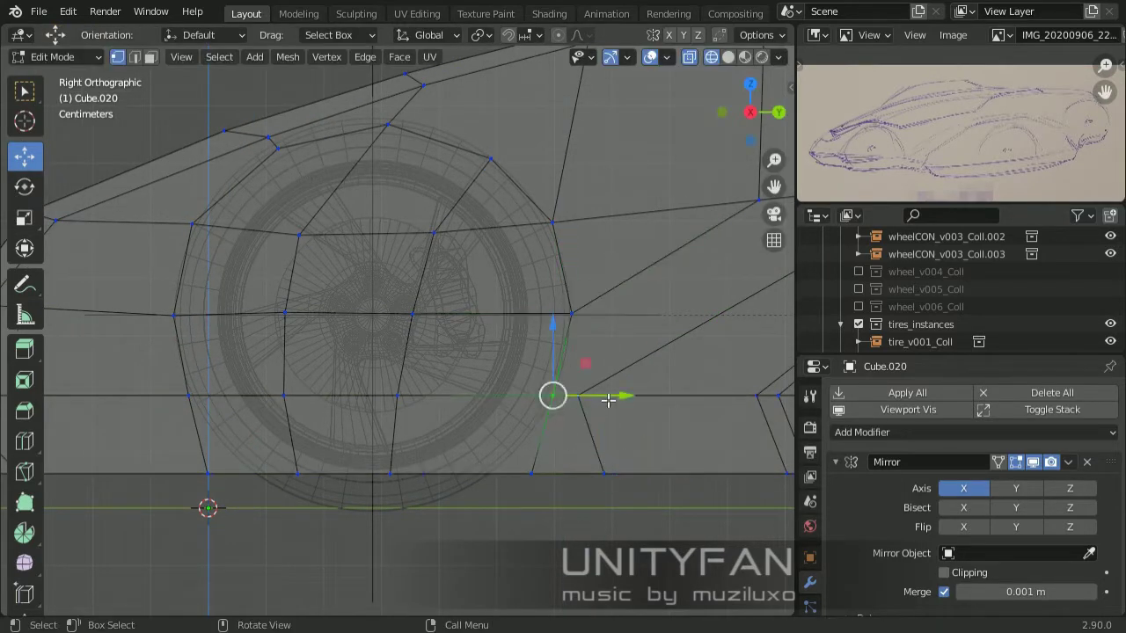
{"action": "scroll", "coordinate": [464, 525], "scroll_direction": "up", "scroll_amount": 1}
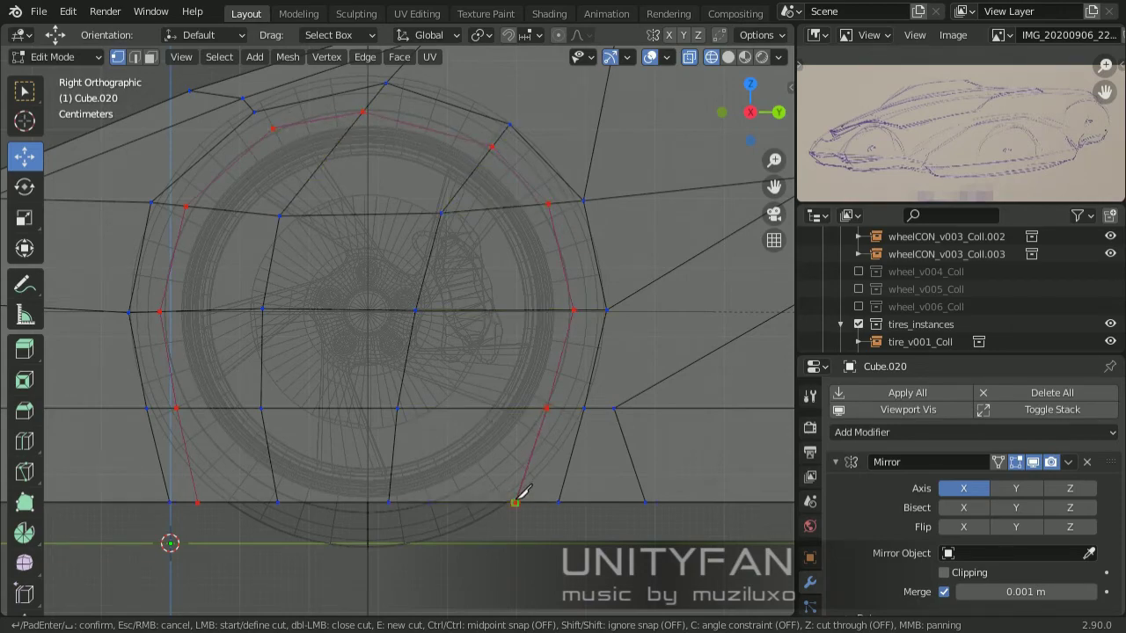
Commit the ring cut around the front wheel arch
{"action": "key", "text": "Return"}
{"action": "middle_click_drag", "start_coordinate": [521, 495], "coordinate": [496, 342]}
{"action": "left_click", "coordinate": [430, 432]}
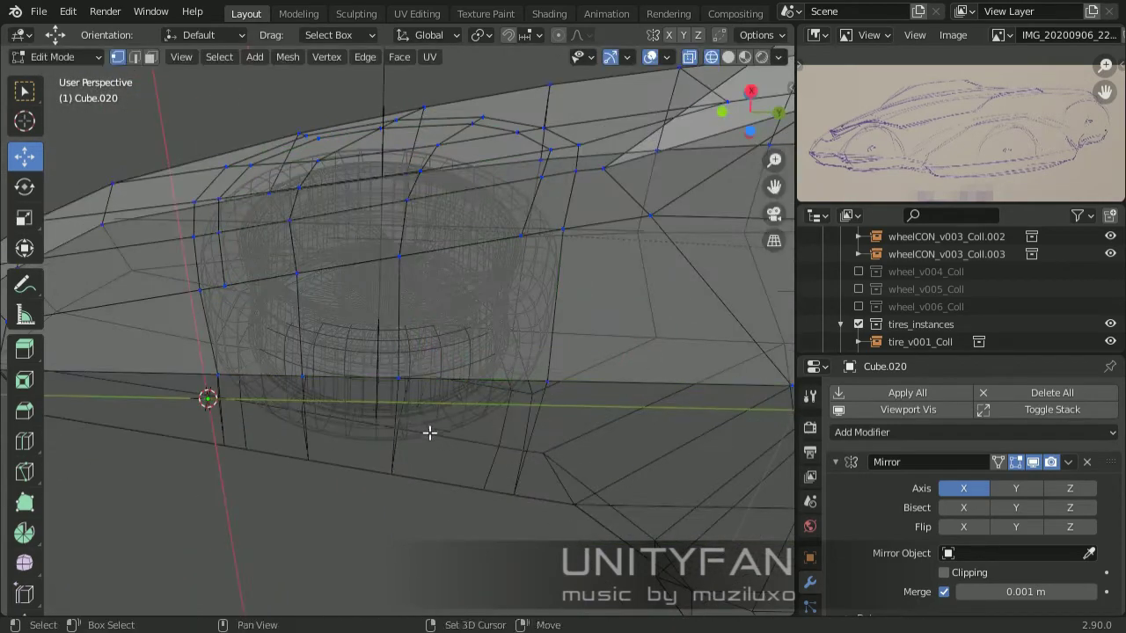
{"action": "middle_click_drag", "start_coordinate": [430, 432], "coordinate": [461, 437]}
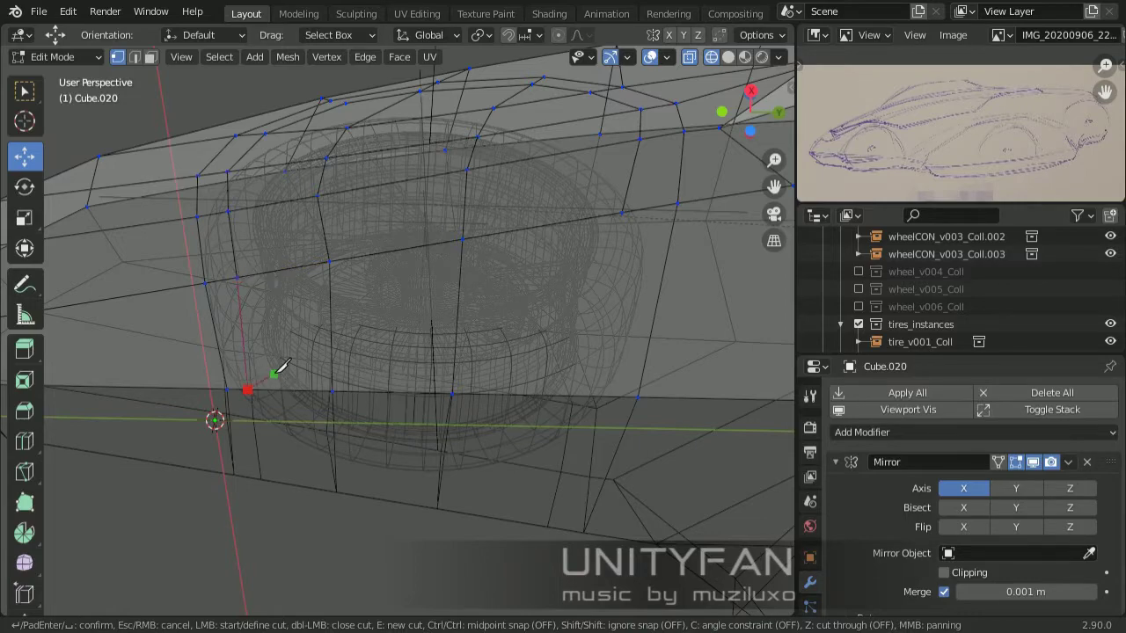
Add a short cut at the arch's lower end, then select a bottom face with X-ray off
{"action": "key", "text": "Return"}
{"action": "middle_click_drag", "start_coordinate": [279, 367], "coordinate": [382, 370]}
{"action": "key", "text": "alt+z"}
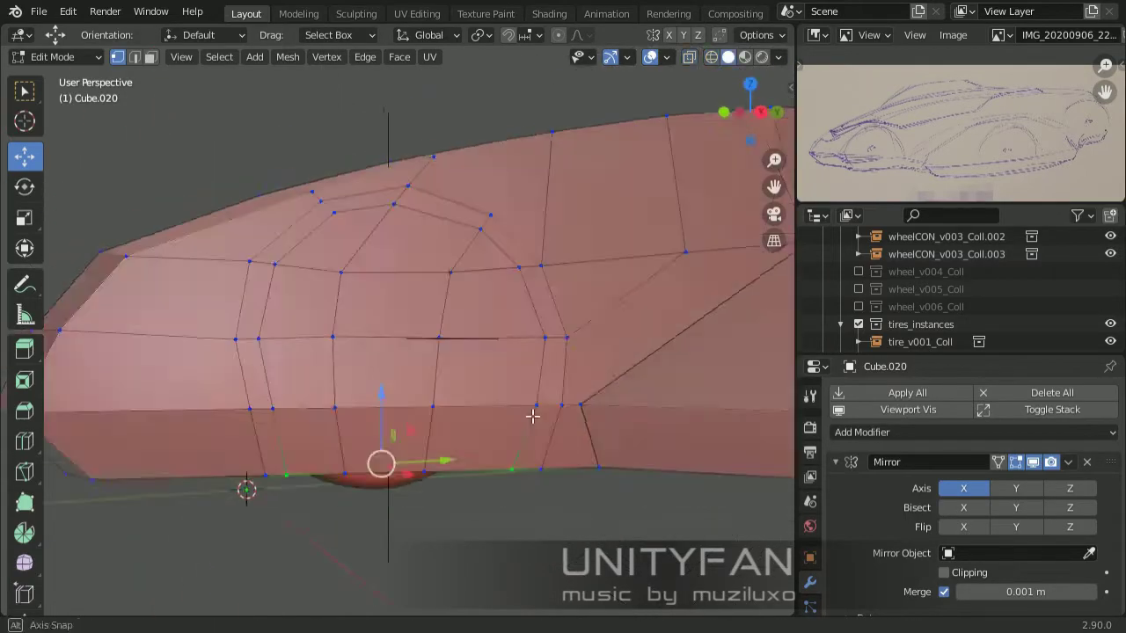
{"action": "mouse_move", "coordinate": [483, 415]}
{"action": "middle_mouse_down"}
{"action": "mouse_move", "coordinate": [463, 377]}
{"action": "mouse_move", "coordinate": [518, 395]}
{"action": "middle_mouse_up"}
{"action": "key", "text": "3"}
{"action": "left_click", "coordinate": [487, 372]}
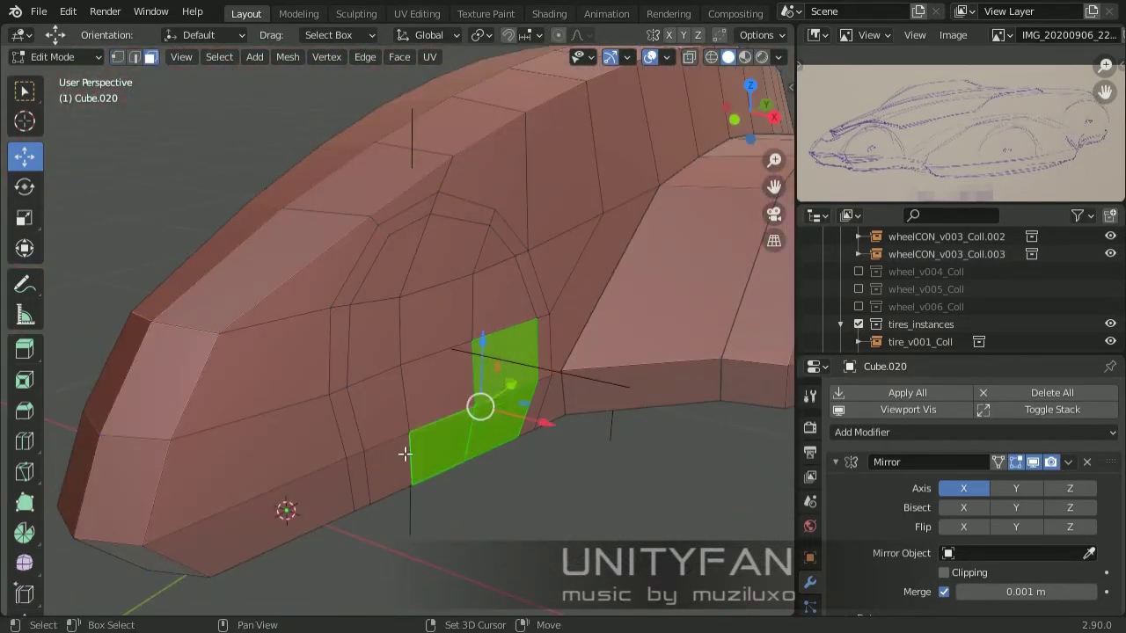
Try moving the stray arch vertices, then cancel the move
{"action": "mouse_move", "coordinate": [405, 454]}
{"action": "middle_mouse_down"}
{"action": "mouse_move", "coordinate": [465, 360]}
{"action": "mouse_move", "coordinate": [446, 429]}
{"action": "middle_mouse_up"}
{"action": "key", "text": "1"}
{"action": "key", "text": "g"}
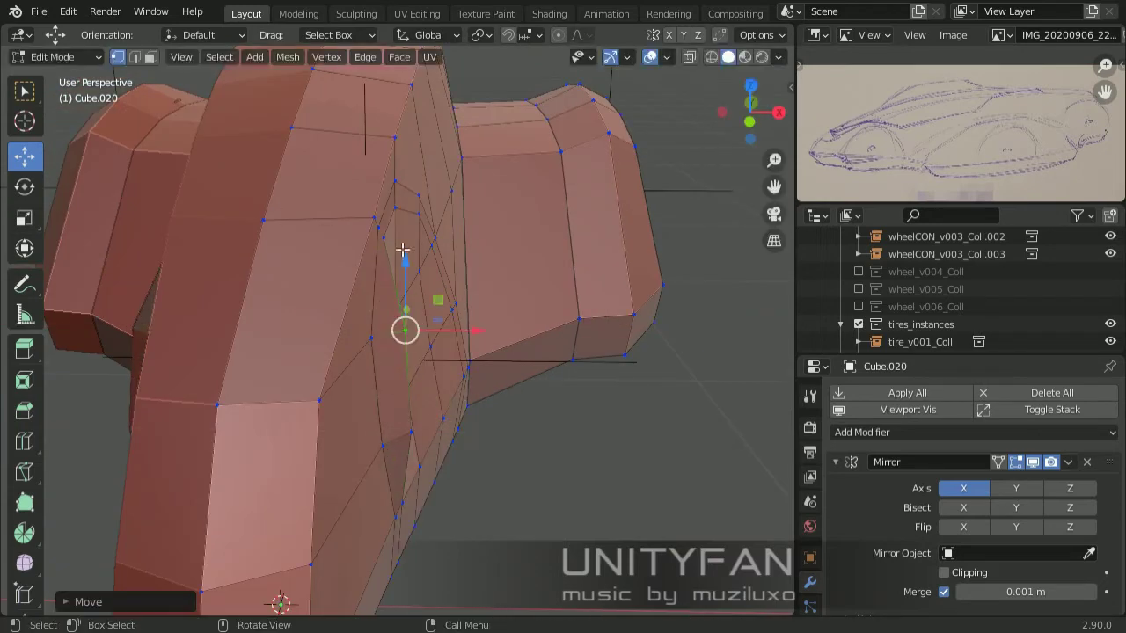
{"action": "mouse_move", "coordinate": [402, 250]}
{"action": "middle_mouse_down"}
{"action": "mouse_move", "coordinate": [397, 311]}
{"action": "mouse_move", "coordinate": [264, 359]}
{"action": "mouse_move", "coordinate": [335, 256]}
{"action": "middle_mouse_up"}
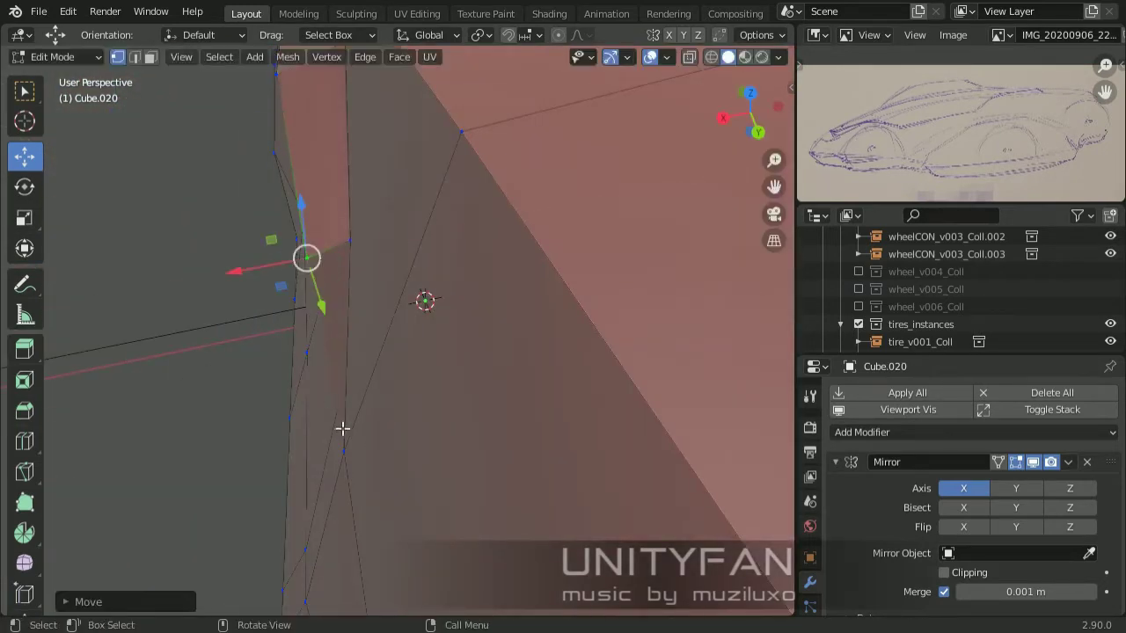
{"action": "mouse_move", "coordinate": [342, 429]}
{"action": "middle_mouse_down"}
{"action": "mouse_move", "coordinate": [276, 440]}
{"action": "mouse_move", "coordinate": [479, 354]}
{"action": "middle_mouse_up"}
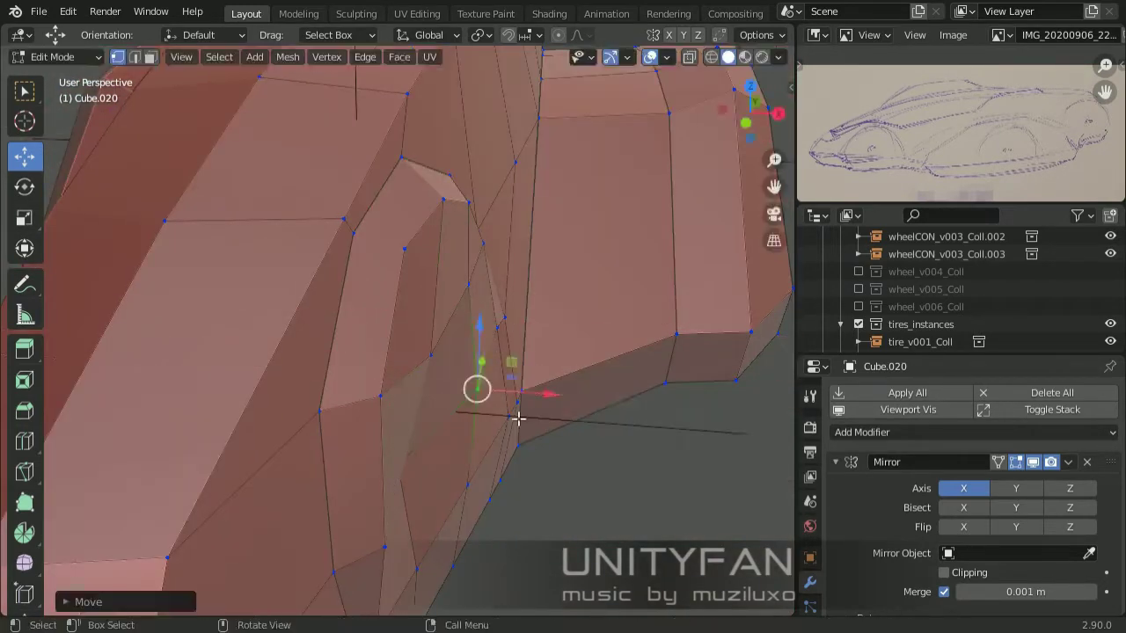
{"action": "mouse_move", "coordinate": [518, 419]}
{"action": "middle_mouse_down"}
{"action": "mouse_move", "coordinate": [503, 364]}
{"action": "mouse_move", "coordinate": [528, 390]}
{"action": "mouse_move", "coordinate": [296, 301]}
{"action": "mouse_move", "coordinate": [495, 344]}
{"action": "mouse_move", "coordinate": [405, 396]}
{"action": "middle_mouse_up"}
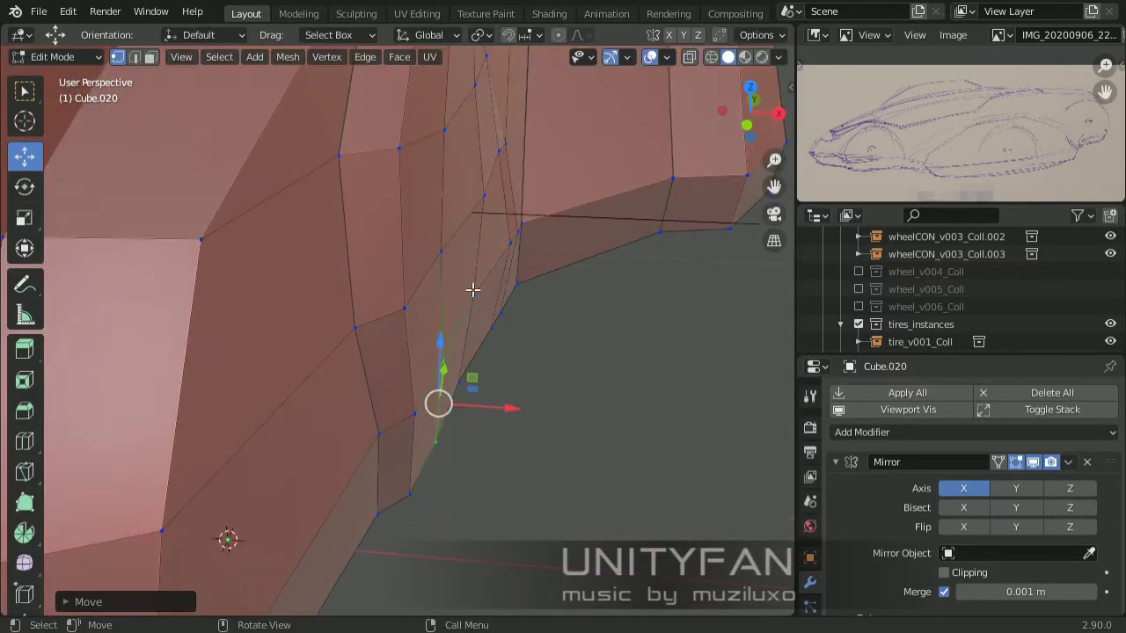
{"action": "mouse_move", "coordinate": [472, 290]}
{"action": "middle_mouse_down"}
{"action": "mouse_move", "coordinate": [528, 390]}
{"action": "mouse_move", "coordinate": [414, 299]}
{"action": "mouse_move", "coordinate": [564, 391]}
{"action": "mouse_move", "coordinate": [553, 469]}
{"action": "middle_mouse_up"}
{"action": "key", "text": "Tab"}
{"action": "key", "text": "Tab"}
{"action": "right_click", "coordinate": [654, 373]}
{"action": "scroll", "coordinate": [655, 375], "scroll_direction": "down", "scroll_amount": 3}
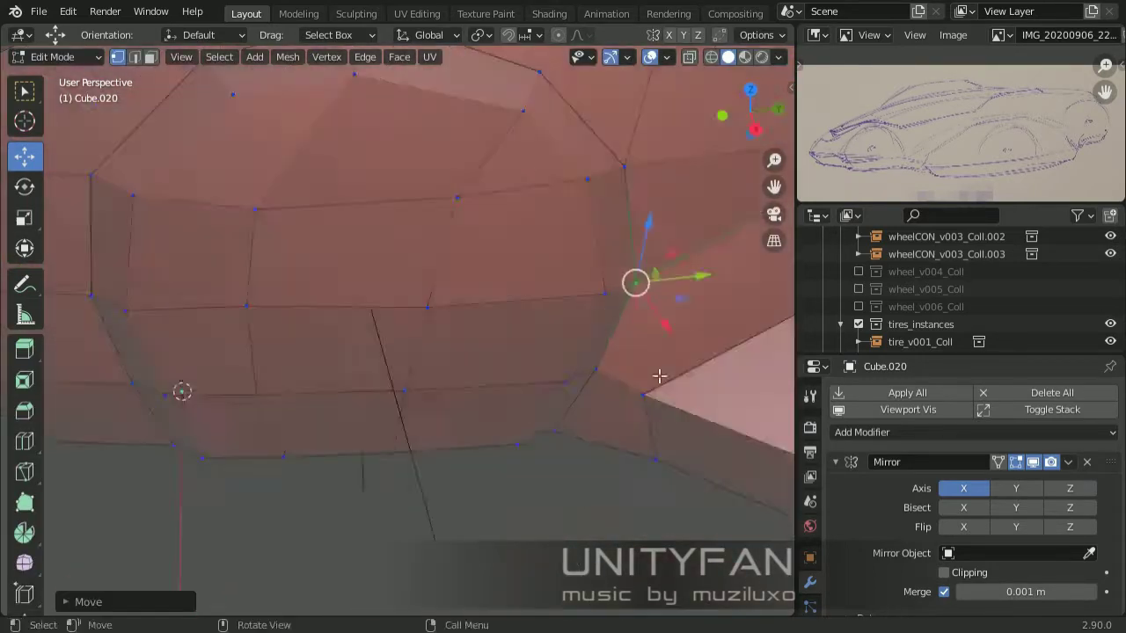
{"action": "mouse_move", "coordinate": [658, 376]}
{"action": "middle_mouse_down"}
{"action": "mouse_move", "coordinate": [487, 443]}
{"action": "mouse_move", "coordinate": [563, 410]}
{"action": "mouse_move", "coordinate": [459, 406]}
{"action": "middle_mouse_up"}
Flatten the wheel-arch faces by scaling them to 0 along X
{"action": "key", "text": "3"}
{"action": "scroll", "coordinate": [269, 320], "scroll_direction": "up", "scroll_amount": 5}
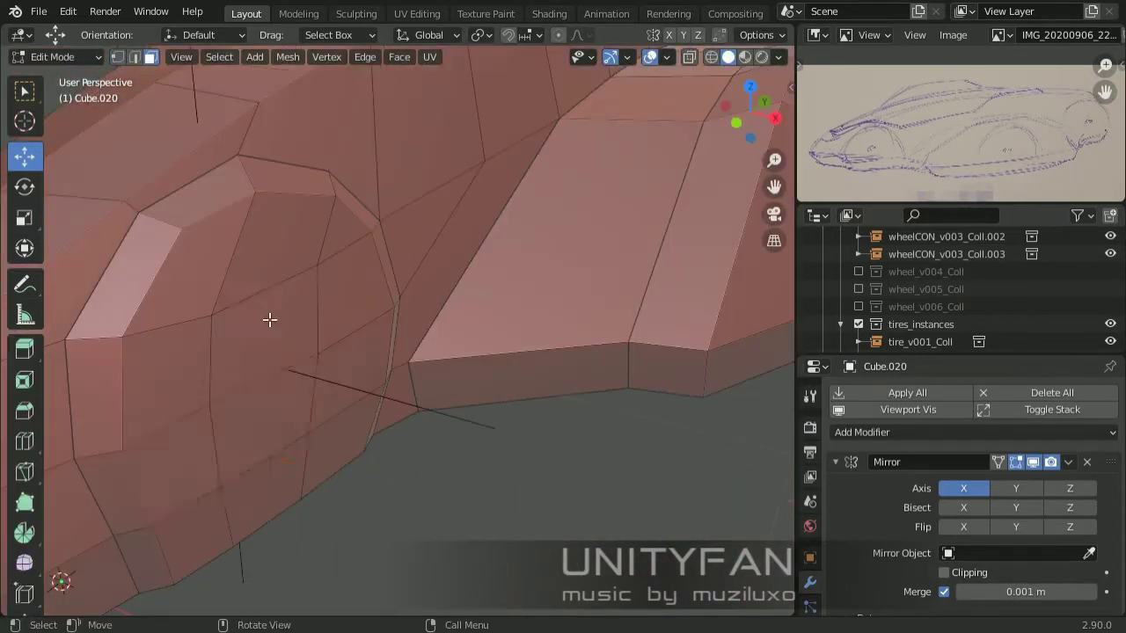
{"action": "mouse_move", "coordinate": [332, 249]}
{"action": "middle_mouse_down"}
{"action": "mouse_move", "coordinate": [312, 452]}
{"action": "mouse_move", "coordinate": [522, 414]}
{"action": "middle_mouse_up"}
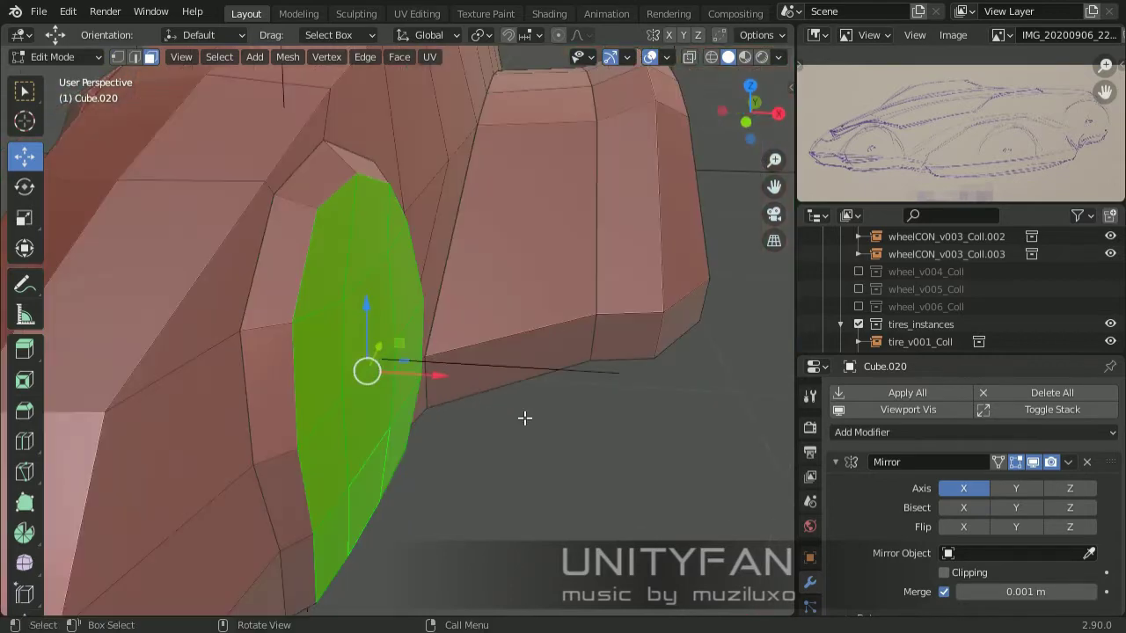
{"action": "key", "text": "s"}
{"action": "key", "text": "x"}
{"action": "key", "text": "0"}
{"action": "key", "text": "Return"}
{"action": "mouse_move", "coordinate": [407, 414]}
{"action": "middle_mouse_down"}
{"action": "mouse_move", "coordinate": [411, 370]}
{"action": "mouse_move", "coordinate": [387, 378]}
{"action": "mouse_move", "coordinate": [454, 378]}
{"action": "mouse_move", "coordinate": [334, 392]}
{"action": "mouse_move", "coordinate": [360, 453]}
{"action": "mouse_move", "coordinate": [577, 390]}
{"action": "middle_mouse_up"}
{"action": "key", "text": "Tab"}
{"action": "key", "text": "Tab"}
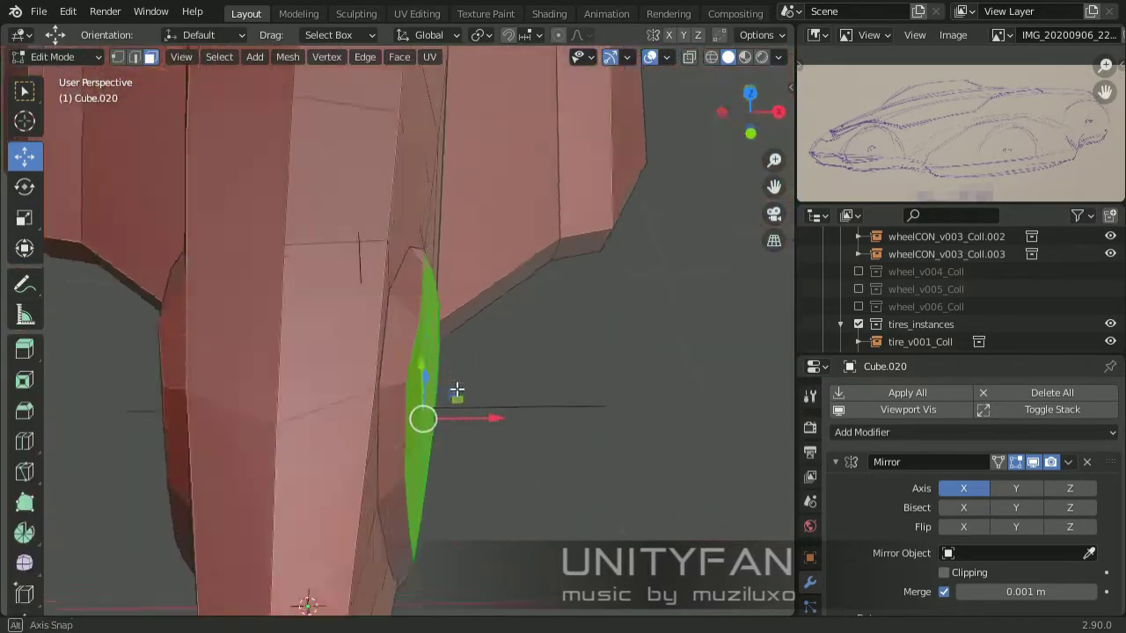
Adjust an arch vertex and return to Object Mode to review the body
{"action": "scroll", "coordinate": [484, 402], "scroll_direction": "up", "scroll_amount": 5}
{"action": "key", "text": "1"}
{"action": "mouse_move", "coordinate": [484, 402]}
{"action": "middle_mouse_down"}
{"action": "mouse_move", "coordinate": [462, 400]}
{"action": "mouse_move", "coordinate": [488, 397]}
{"action": "mouse_move", "coordinate": [470, 364]}
{"action": "mouse_move", "coordinate": [440, 355]}
{"action": "mouse_move", "coordinate": [466, 347]}
{"action": "middle_mouse_up"}
{"action": "key", "text": "g"}
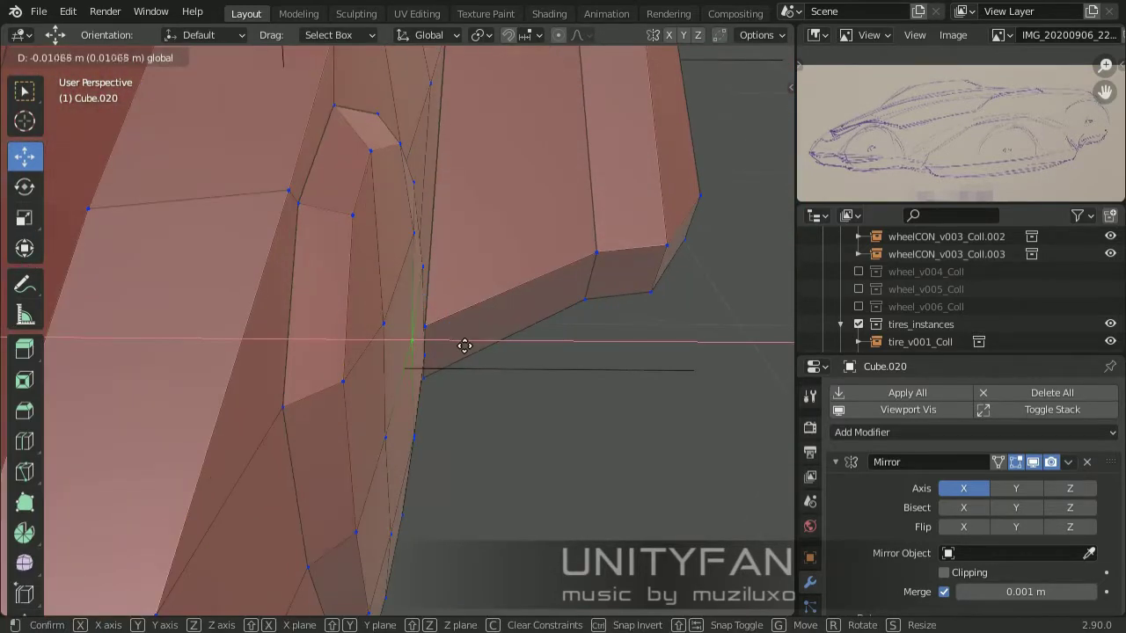
{"action": "left_click", "coordinate": [472, 376]}
{"action": "key", "text": "Tab"}
{"action": "scroll", "coordinate": [532, 409], "scroll_direction": "down", "scroll_amount": 5}
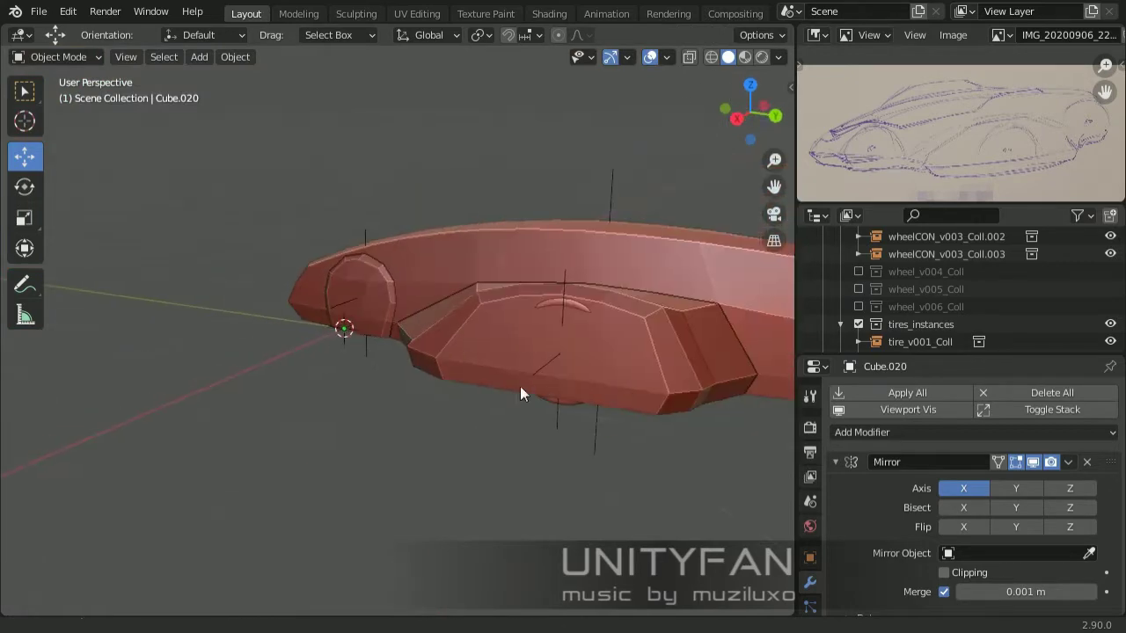
Knife a horizontal edge line along the car's lower side body, back from the front arch
{"action": "middle_click_drag", "start_coordinate": [532, 409], "coordinate": [502, 407]}
{"action": "key", "text": "KP_3"}
{"action": "scroll", "coordinate": [519, 360], "scroll_direction": "up", "scroll_amount": 4}
{"action": "key", "text": "Tab"}
{"action": "mouse_move", "coordinate": [372, 349]}
{"action": "middle_mouse_down"}
{"action": "mouse_move", "coordinate": [382, 389]}
{"action": "mouse_move", "coordinate": [267, 424]}
{"action": "middle_mouse_up"}
{"action": "key", "text": "k"}
{"action": "left_click", "coordinate": [384, 418]}
{"action": "mouse_move", "coordinate": [383, 418]}
{"action": "middle_mouse_down"}
{"action": "mouse_move", "coordinate": [633, 402]}
{"action": "mouse_move", "coordinate": [440, 423]}
{"action": "mouse_move", "coordinate": [575, 393]}
{"action": "middle_mouse_up"}
{"action": "scroll", "coordinate": [575, 392], "scroll_direction": "down", "scroll_amount": 3}
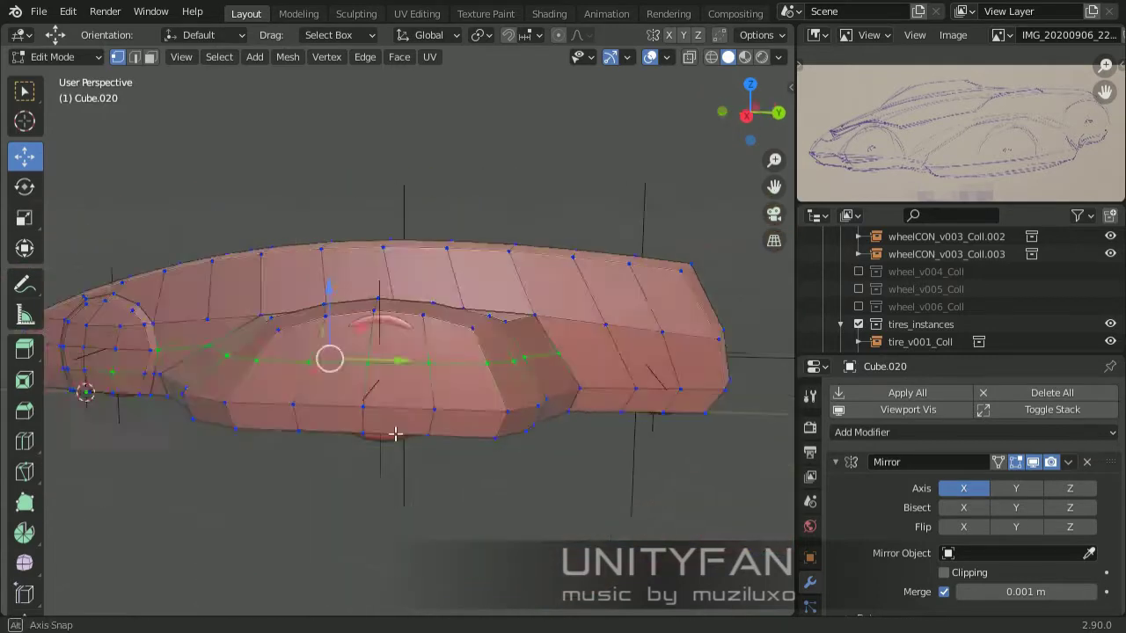
{"action": "middle_click_drag", "start_coordinate": [395, 432], "coordinate": [439, 452]}
{"action": "scroll", "coordinate": [440, 452], "scroll_direction": "up", "scroll_amount": 5}
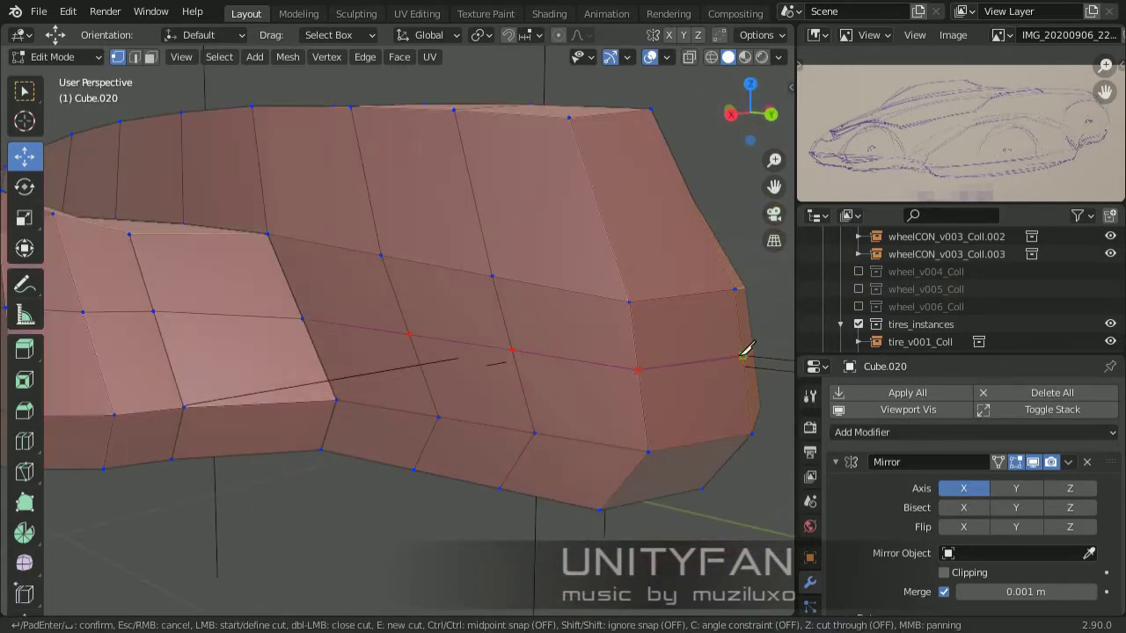
{"action": "key", "text": "Return"}
{"action": "scroll", "coordinate": [746, 352], "scroll_direction": "down", "scroll_amount": 3}
In Right view, move the arch's left-edge vertices into place
{"action": "key", "text": "Tab"}
{"action": "key", "text": "Tab"}
{"action": "key", "text": "KP_3"}
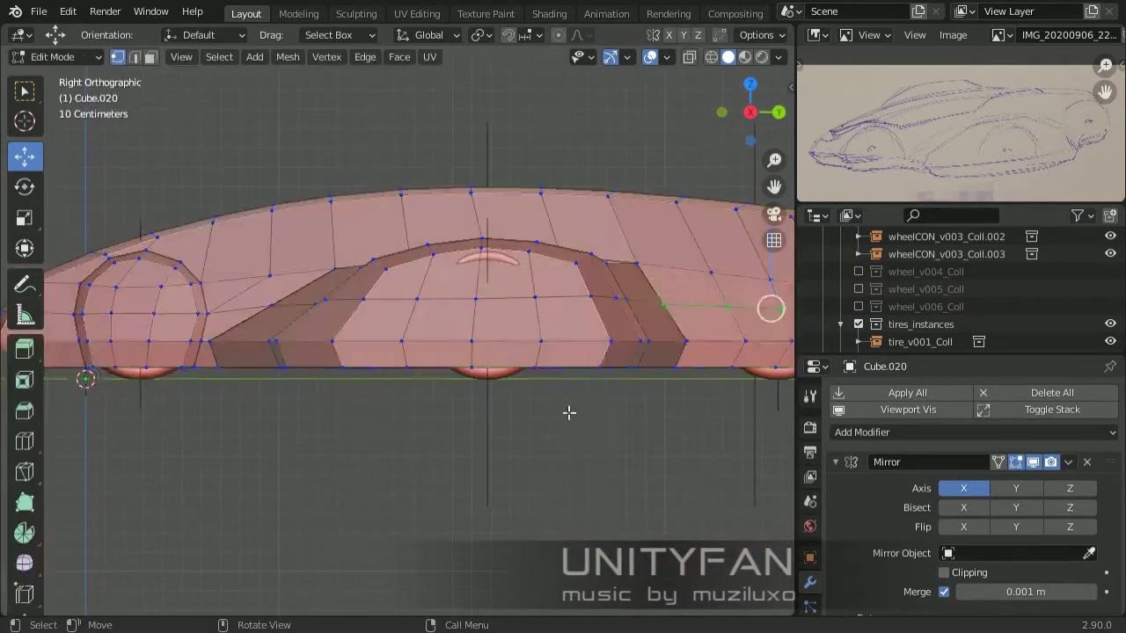
{"action": "scroll", "coordinate": [569, 413], "scroll_direction": "up", "scroll_amount": 2}
{"action": "scroll", "coordinate": [460, 378], "scroll_direction": "up", "scroll_amount": 2}
{"action": "left_click", "coordinate": [269, 384]}
{"action": "scroll", "coordinate": [220, 395], "scroll_direction": "up", "scroll_amount": 1}
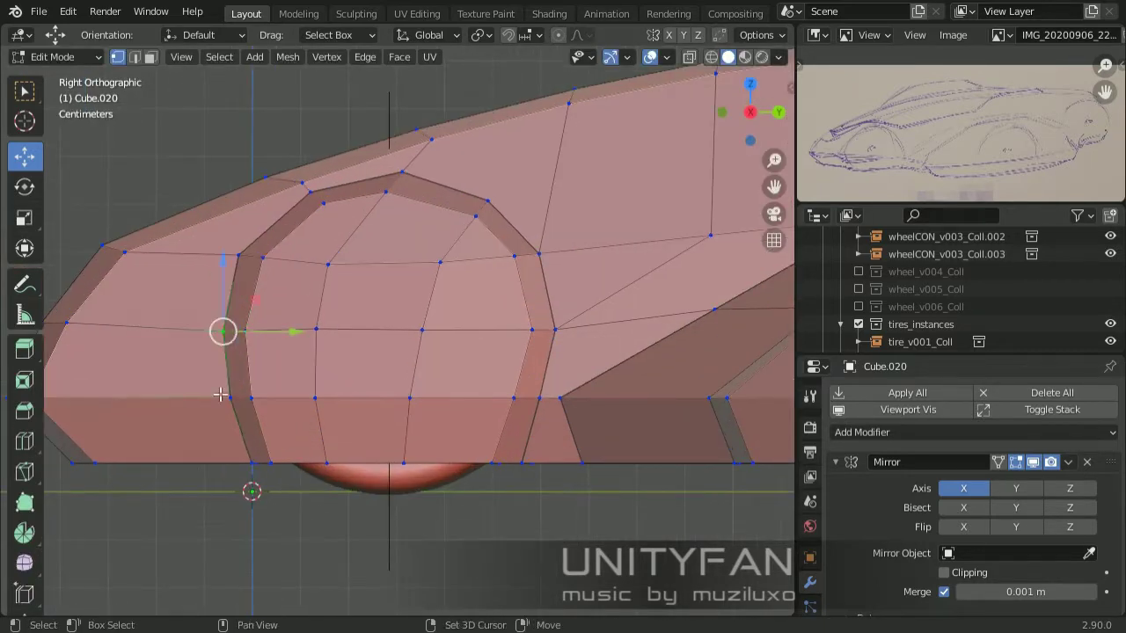
{"action": "left_click_drag", "start_coordinate": [221, 395], "coordinate": [251, 472]}
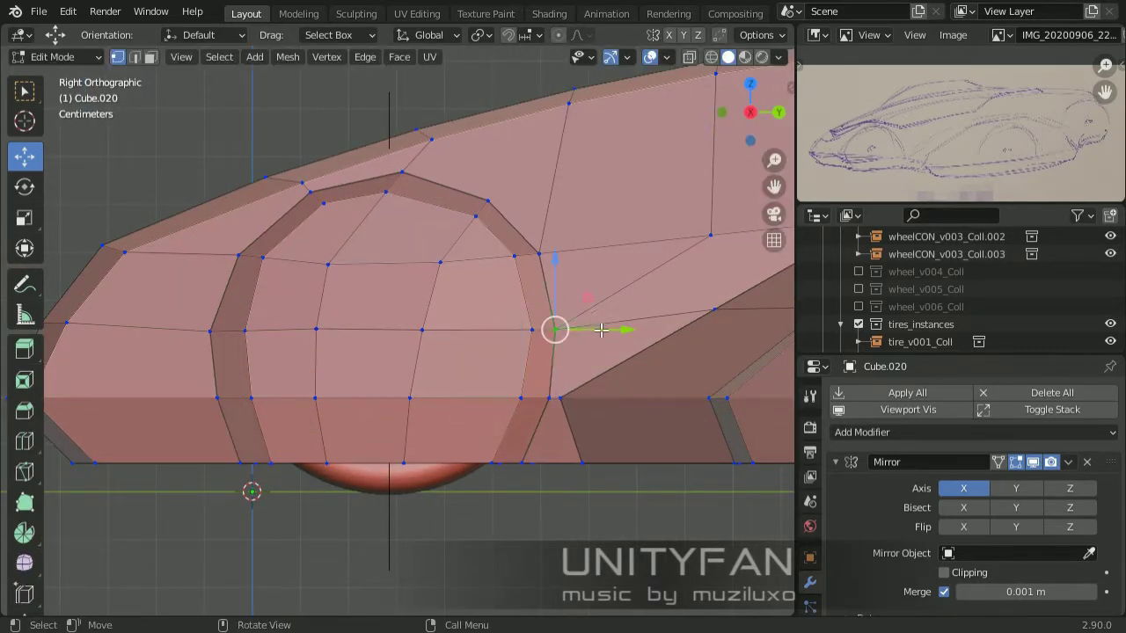
{"action": "key", "text": "3"}
{"action": "mouse_move", "coordinate": [694, 451]}
{"action": "middle_mouse_down"}
{"action": "mouse_move", "coordinate": [390, 312]}
{"action": "mouse_move", "coordinate": [212, 123]}
{"action": "middle_mouse_up"}
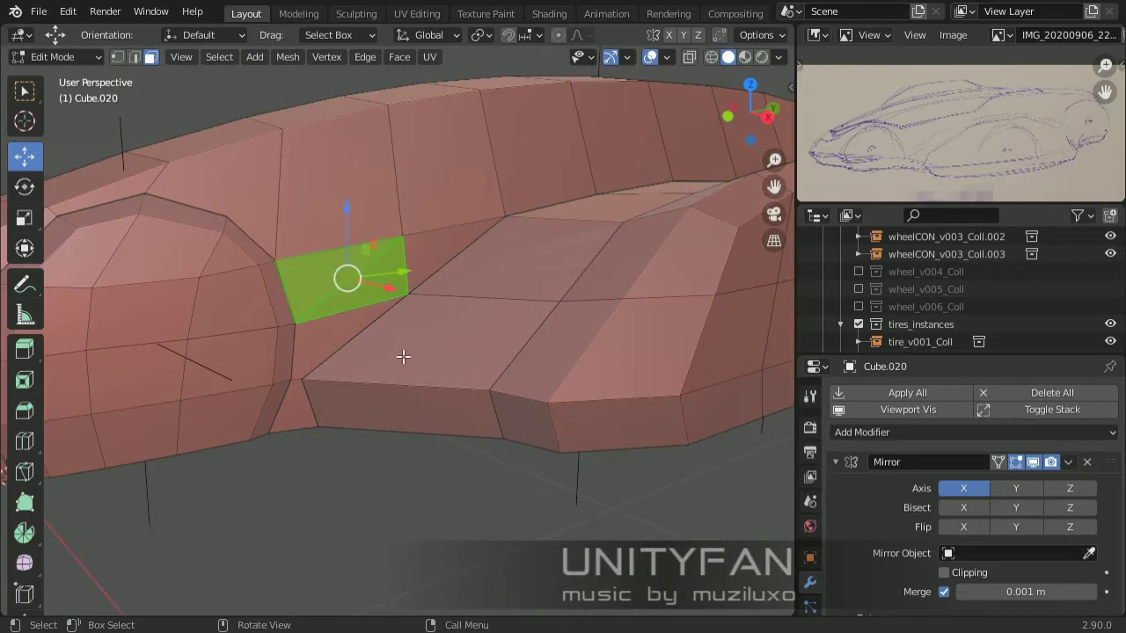
{"action": "scroll", "coordinate": [403, 357], "scroll_direction": "down", "scroll_amount": 3}
{"action": "key", "text": "KP_3"}
{"action": "key", "text": "1"}
{"action": "scroll", "coordinate": [403, 443], "scroll_direction": "up", "scroll_amount": 4}
With X-ray toggled to see the wheel, cut around the middle side panel
{"action": "key", "text": "alt+z"}
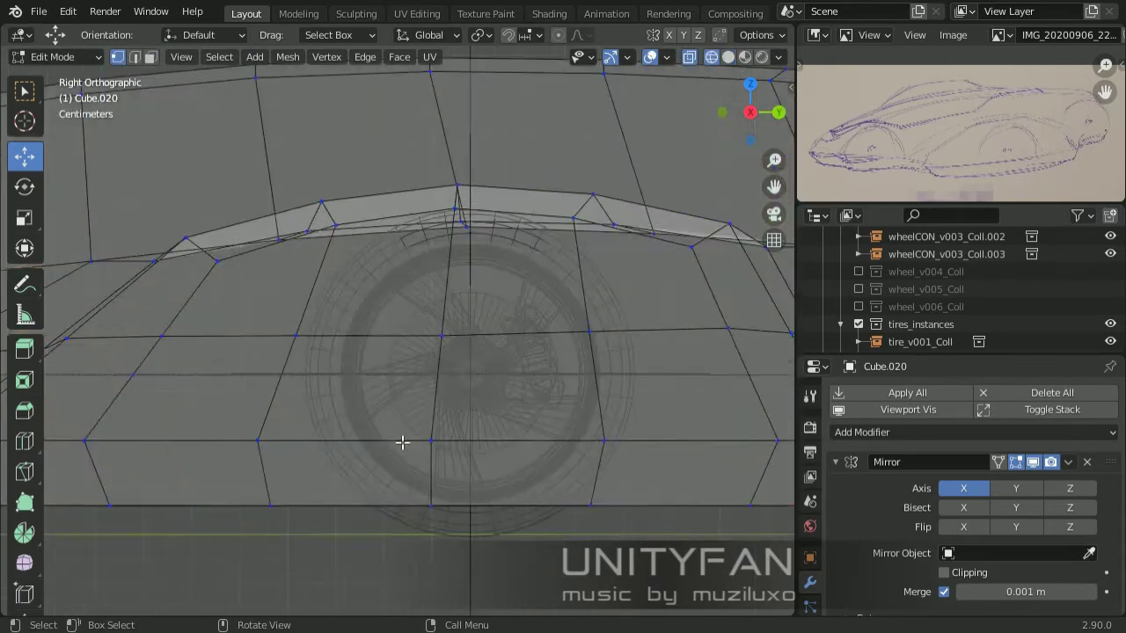
{"action": "key", "text": "z"}
{"action": "key", "text": "alt+z"}
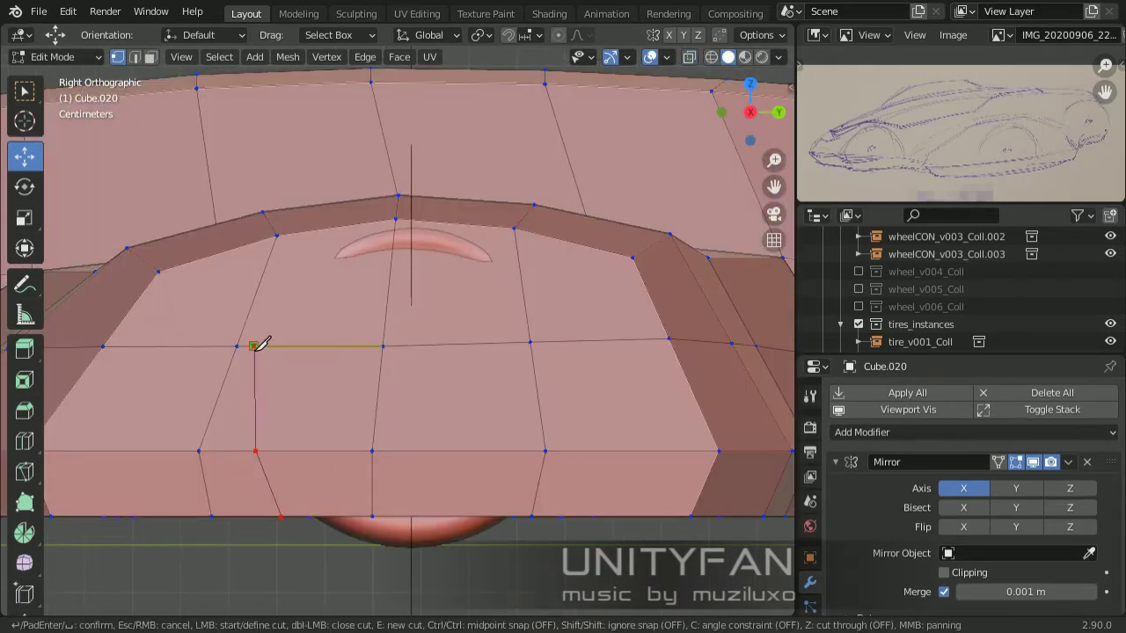
{"action": "key", "text": "Return"}
{"action": "key", "text": "alt+z"}
{"action": "key", "text": "alt+z"}
{"action": "middle_click_drag", "start_coordinate": [531, 426], "coordinate": [503, 433], "text": "shift"}
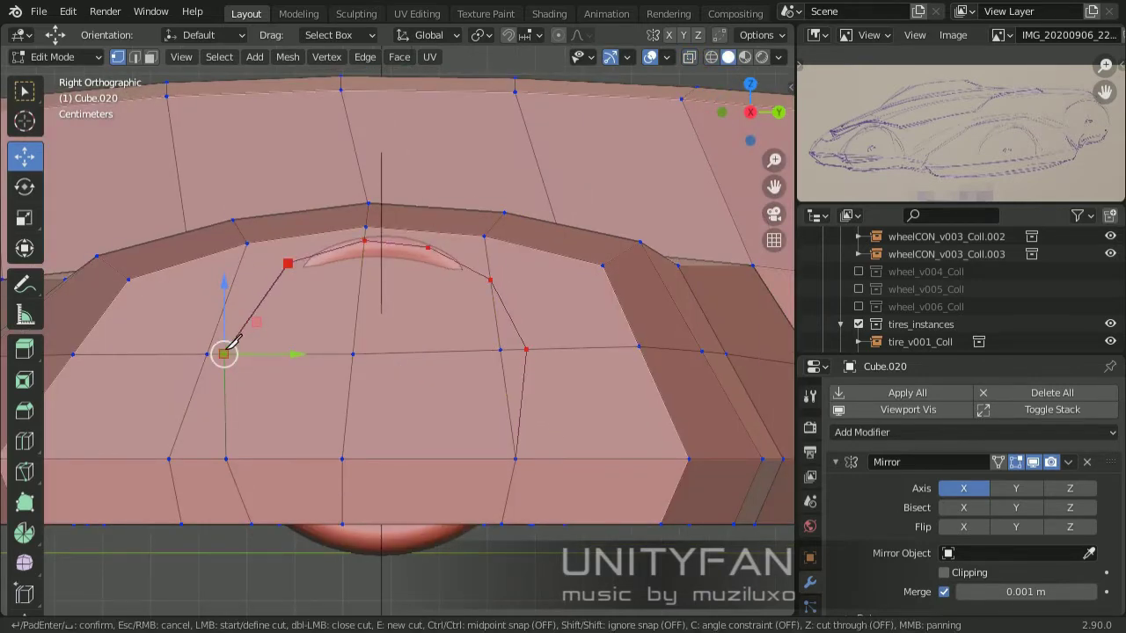
{"action": "key", "text": "Return"}
{"action": "middle_click_drag", "start_coordinate": [408, 304], "coordinate": [349, 326]}
{"action": "key", "text": "KP_3"}
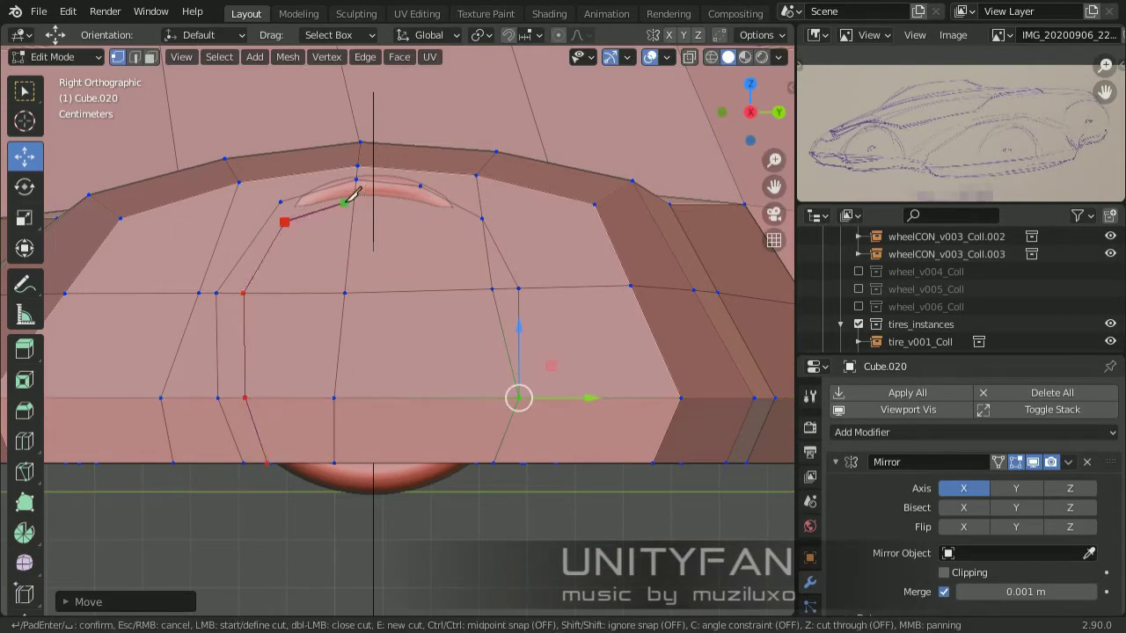
Cut down the panel to the lower edge and nudge the front arch vertices
{"action": "left_click", "coordinate": [495, 289]}
{"action": "left_click", "coordinate": [493, 398]}
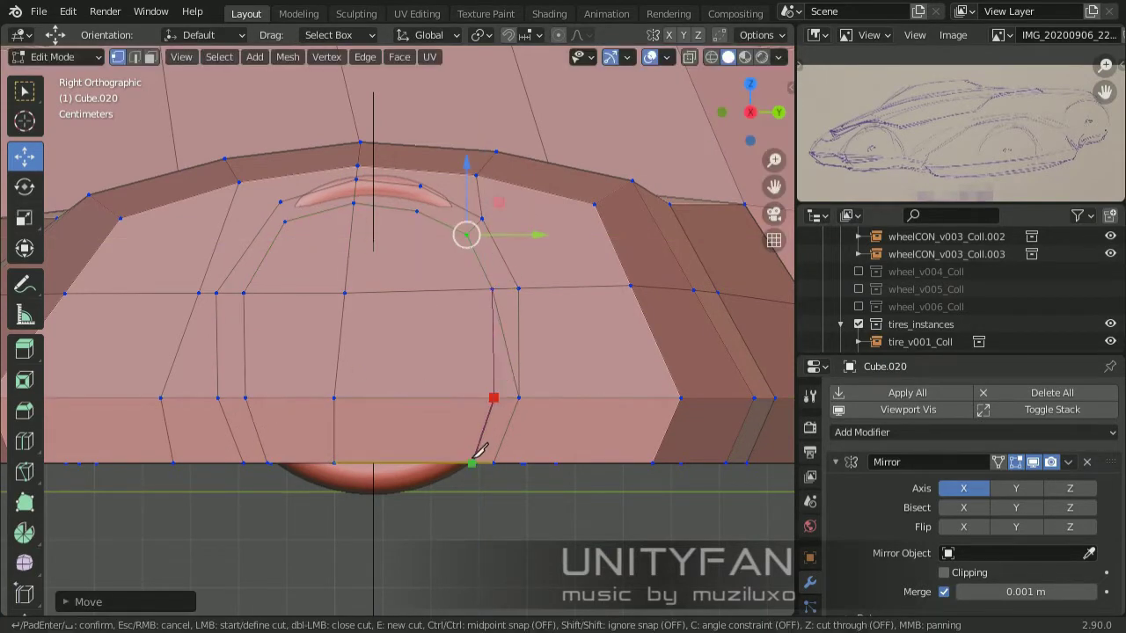
{"action": "mouse_move", "coordinate": [359, 280]}
{"action": "middle_mouse_down"}
{"action": "mouse_move", "coordinate": [527, 290]}
{"action": "mouse_move", "coordinate": [362, 430]}
{"action": "mouse_move", "coordinate": [354, 367]}
{"action": "mouse_move", "coordinate": [478, 417]}
{"action": "middle_mouse_up"}
{"action": "key", "text": "g"}
{"action": "left_click", "coordinate": [542, 286]}
{"action": "key", "text": "g"}
{"action": "left_click", "coordinate": [331, 380]}
{"action": "middle_click_drag", "start_coordinate": [331, 380], "coordinate": [498, 422]}
{"action": "key", "text": "g"}
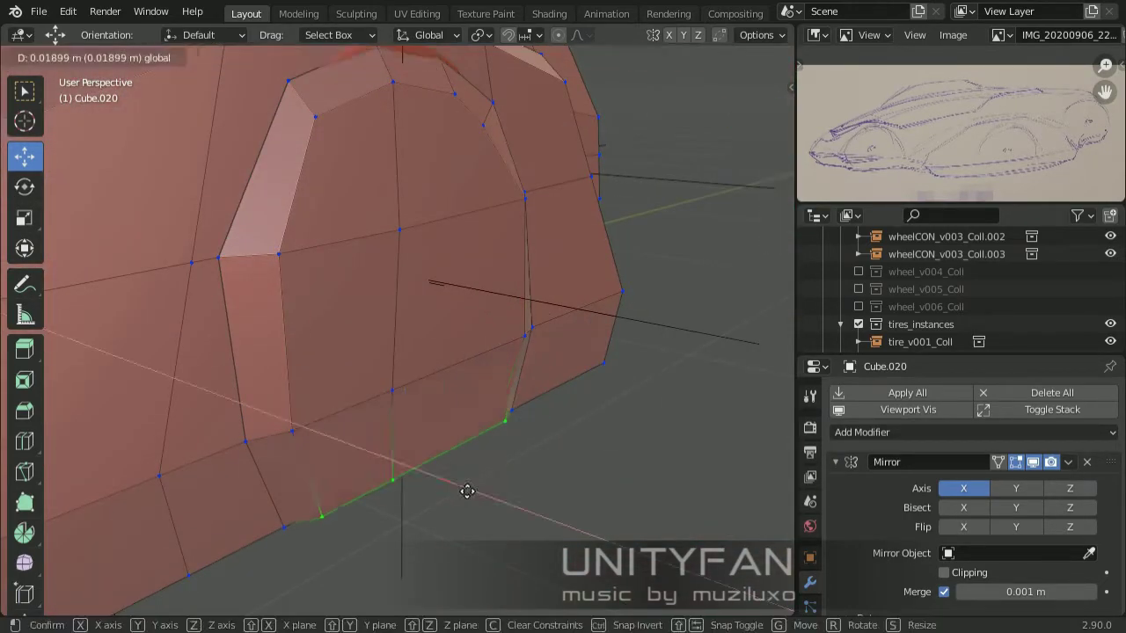
{"action": "left_click", "coordinate": [467, 490]}
Refine more arch vertices, checking the overall body outline in Object Mode
{"action": "key", "text": "Tab"}
{"action": "mouse_move", "coordinate": [380, 385]}
{"action": "middle_mouse_down"}
{"action": "mouse_move", "coordinate": [601, 414]}
{"action": "mouse_move", "coordinate": [452, 378]}
{"action": "mouse_move", "coordinate": [502, 369]}
{"action": "mouse_move", "coordinate": [464, 302]}
{"action": "mouse_move", "coordinate": [522, 191]}
{"action": "mouse_move", "coordinate": [178, 300]}
{"action": "mouse_move", "coordinate": [346, 302]}
{"action": "middle_mouse_up"}
{"action": "key", "text": "Tab"}
{"action": "scroll", "coordinate": [471, 295], "scroll_direction": "up", "scroll_amount": 3}
{"action": "key", "text": "g"}
{"action": "left_click", "coordinate": [523, 191]}
{"action": "key", "text": "1"}
{"action": "key", "text": "g"}
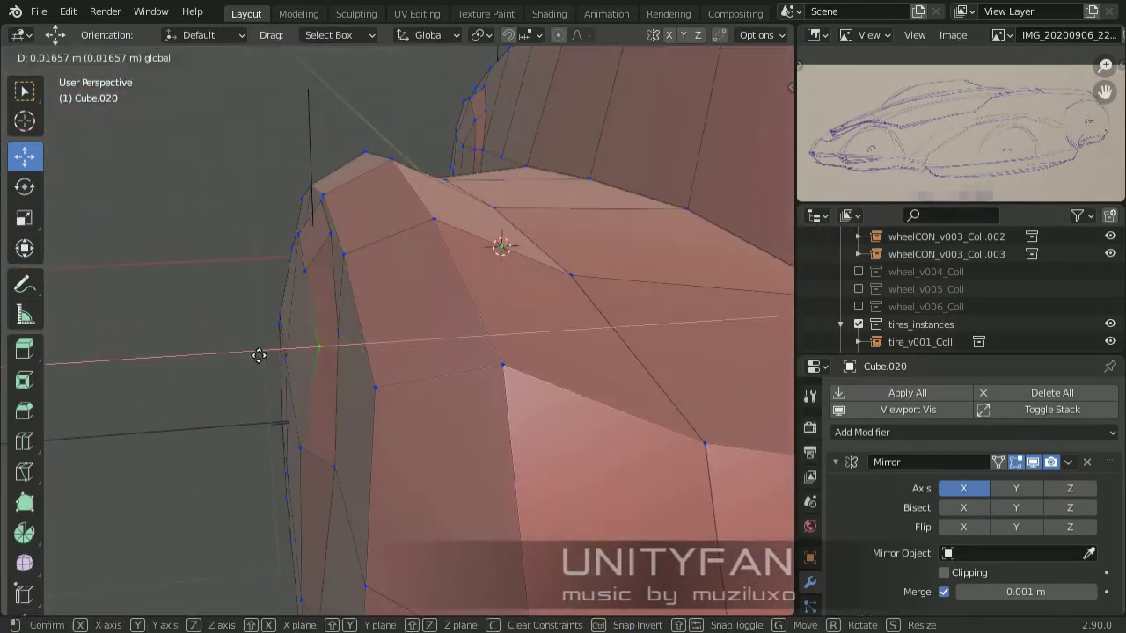
{"action": "left_click", "coordinate": [459, 251]}
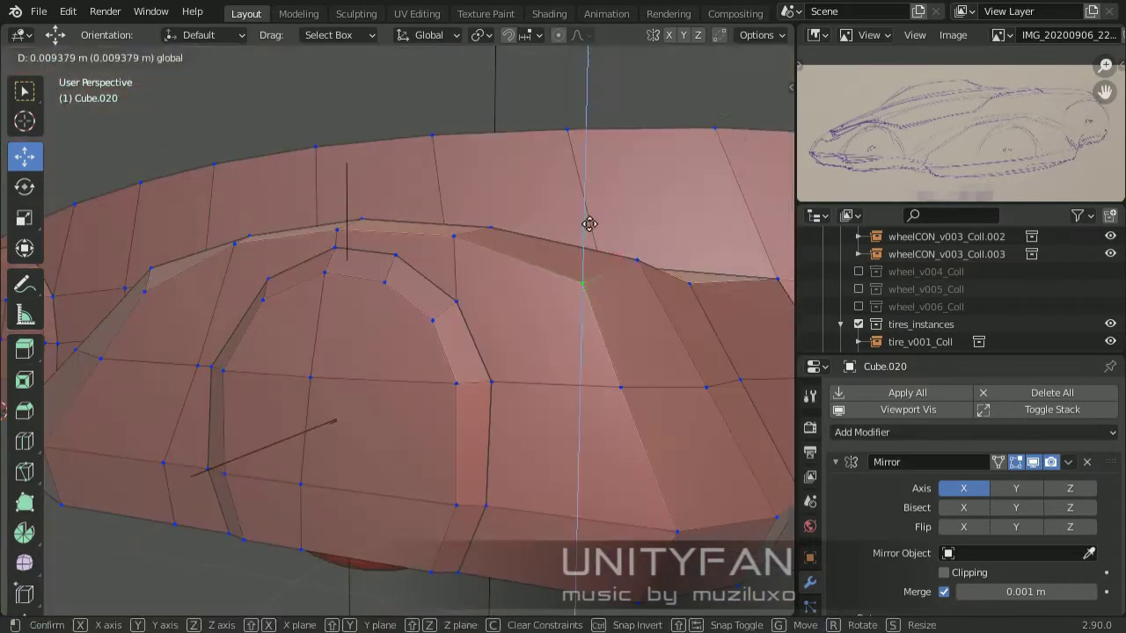
{"action": "left_click", "coordinate": [589, 223]}
{"action": "key", "text": "Tab"}
{"action": "key", "text": "Tab"}
{"action": "mouse_move", "coordinate": [577, 407]}
{"action": "middle_mouse_down"}
{"action": "mouse_move", "coordinate": [491, 386]}
{"action": "mouse_move", "coordinate": [544, 390]}
{"action": "middle_mouse_up"}
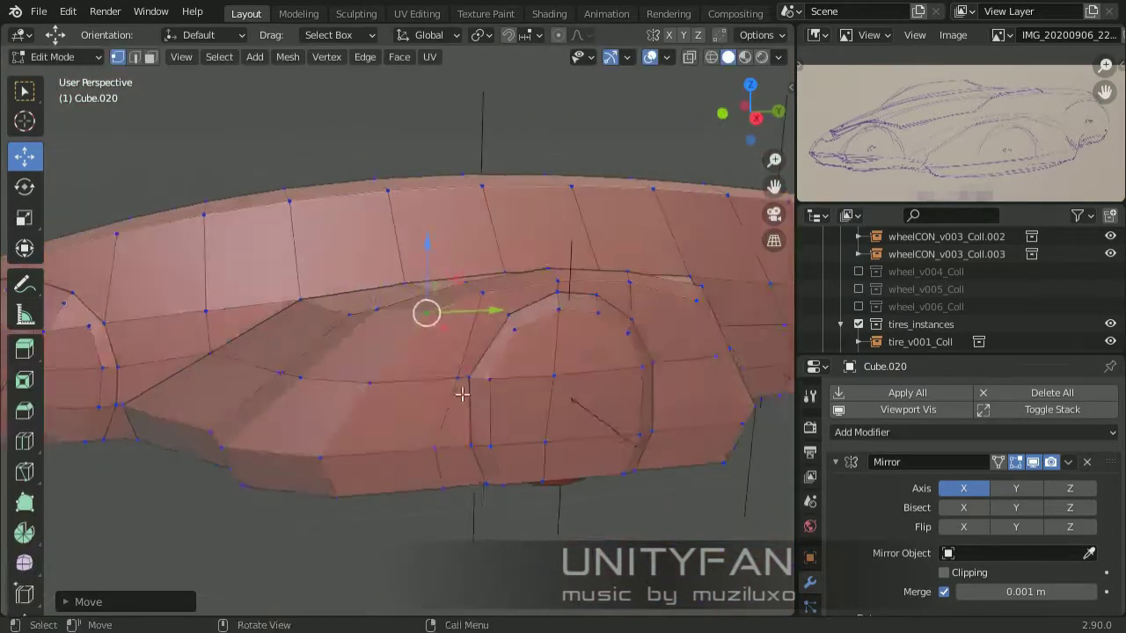
Move the selection along the Z axis and return to the side view
{"action": "key", "text": "Tab"}
{"action": "key", "text": "Tab"}
{"action": "scroll", "coordinate": [543, 389], "scroll_direction": "up", "scroll_amount": 3}
{"action": "key", "text": "g"}
{"action": "key", "text": "z"}
{"action": "key", "text": "Tab"}
{"action": "scroll", "coordinate": [473, 475], "scroll_direction": "down", "scroll_amount": 3}
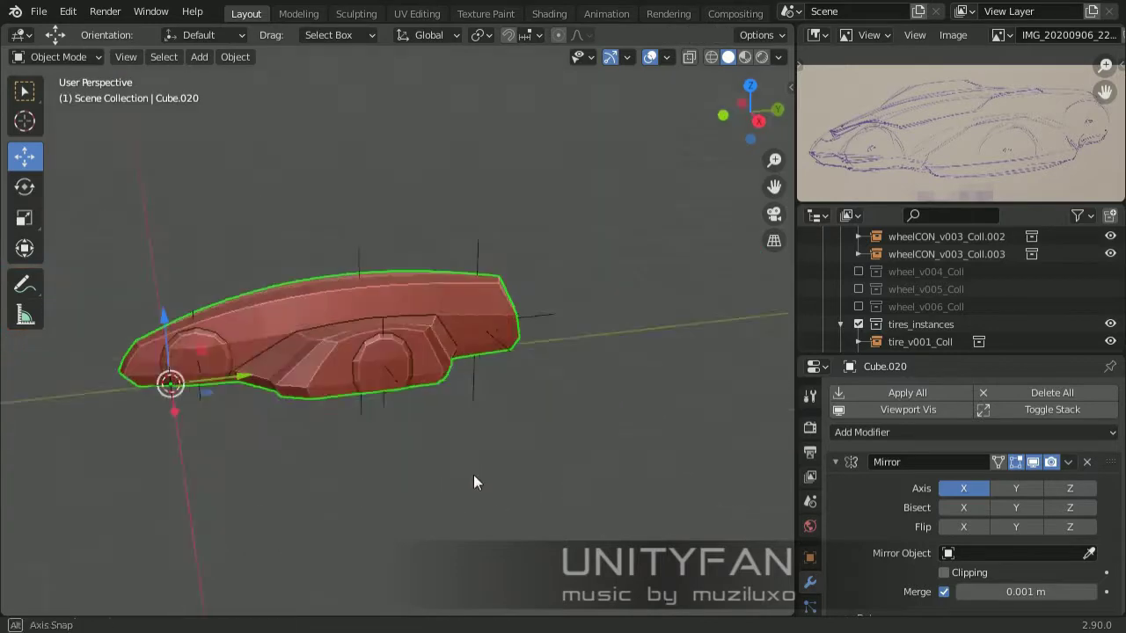
{"action": "key", "text": "KP_3"}
{"action": "key", "text": "Tab"}
{"action": "scroll", "coordinate": [415, 308], "scroll_direction": "up", "scroll_amount": 5}
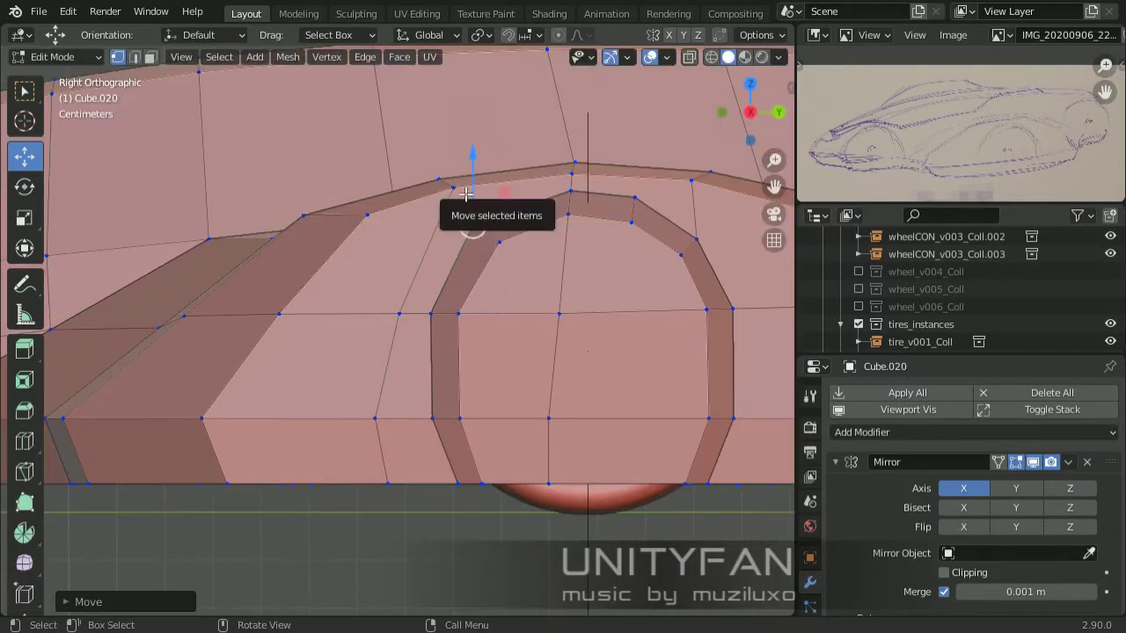
With X-ray on, box-select the lower arch vertices and raise them into place
{"action": "key", "text": "alt+z"}
{"action": "scroll", "coordinate": [418, 334], "scroll_direction": "up", "scroll_amount": 1}
{"action": "key", "text": "b"}
{"action": "left_click_drag", "start_coordinate": [364, 410], "coordinate": [442, 458]}
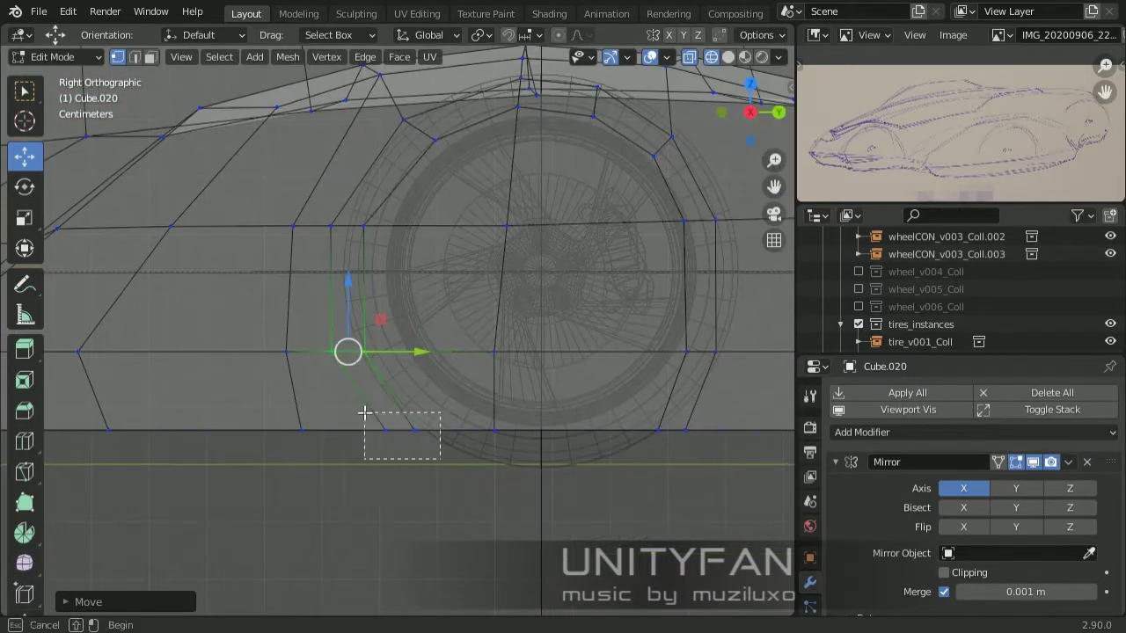
{"action": "key", "text": "g"}
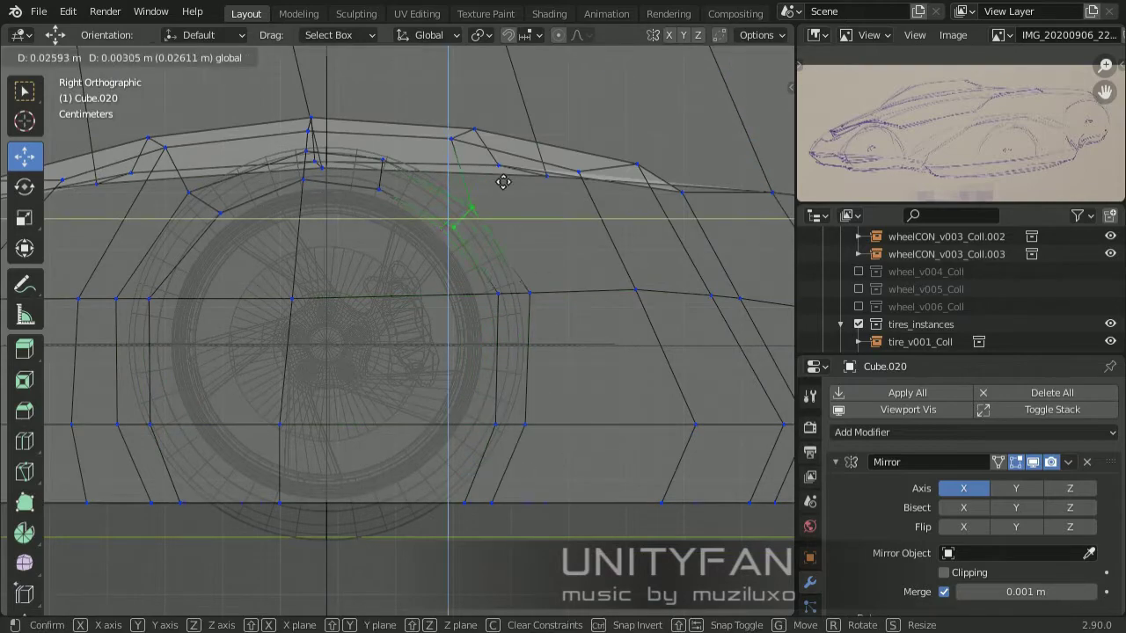
{"action": "left_click", "coordinate": [432, 138]}
{"action": "key", "text": "alt+z"}
{"action": "mouse_move", "coordinate": [431, 138]}
{"action": "middle_mouse_down"}
{"action": "mouse_move", "coordinate": [478, 367]}
{"action": "mouse_move", "coordinate": [341, 293]}
{"action": "mouse_move", "coordinate": [416, 417]}
{"action": "mouse_move", "coordinate": [452, 330]}
{"action": "mouse_move", "coordinate": [492, 352]}
{"action": "mouse_move", "coordinate": [540, 347]}
{"action": "mouse_move", "coordinate": [557, 428]}
{"action": "mouse_move", "coordinate": [550, 423]}
{"action": "mouse_move", "coordinate": [570, 395]}
{"action": "middle_mouse_up"}
Box-select another group of arch vertices and reposition them
{"action": "key", "text": "b"}
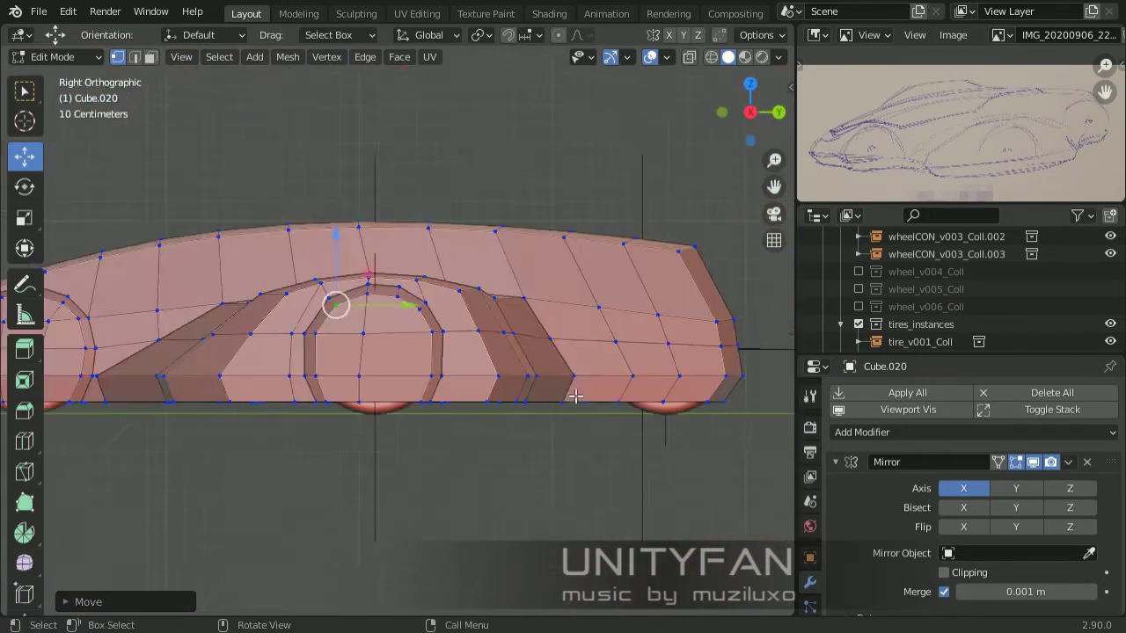
{"action": "scroll", "coordinate": [432, 334], "scroll_direction": "up", "scroll_amount": 3}
{"action": "scroll", "coordinate": [463, 205], "scroll_direction": "up", "scroll_amount": 3}
{"action": "key", "text": "g"}
{"action": "left_click", "coordinate": [487, 253]}
{"action": "scroll", "coordinate": [487, 252], "scroll_direction": "down", "scroll_amount": 4}
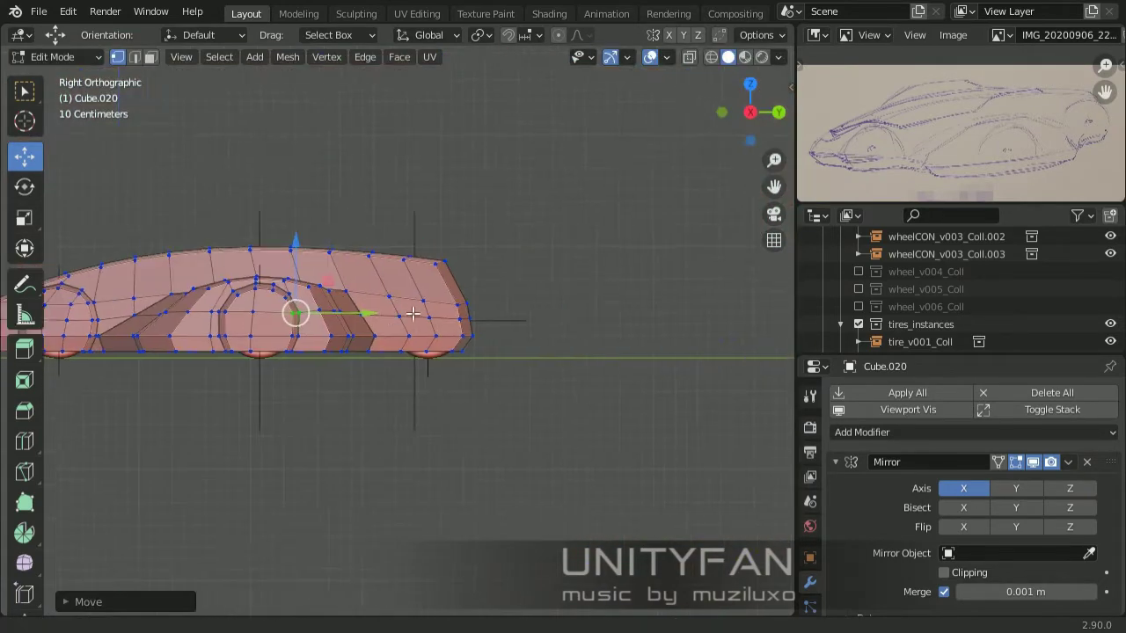
{"action": "scroll", "coordinate": [407, 332], "scroll_direction": "up", "scroll_amount": 4}
In X-ray view, knife a rounded cut around the rear wheel
{"action": "key", "text": "alt+z"}
{"action": "middle_click_drag", "start_coordinate": [414, 344], "coordinate": [417, 412], "text": "shift"}
{"action": "scroll", "coordinate": [416, 412], "scroll_direction": "up", "scroll_amount": 2}
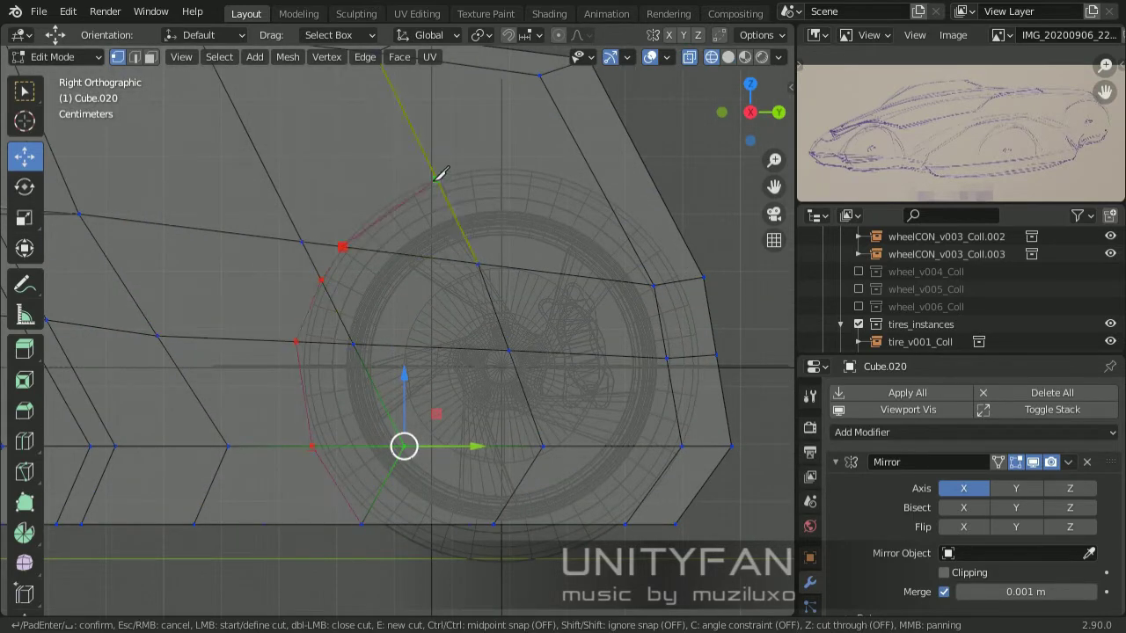
{"action": "scroll", "coordinate": [638, 232], "scroll_direction": "down", "scroll_amount": 2}
{"action": "key", "text": "alt+a"}
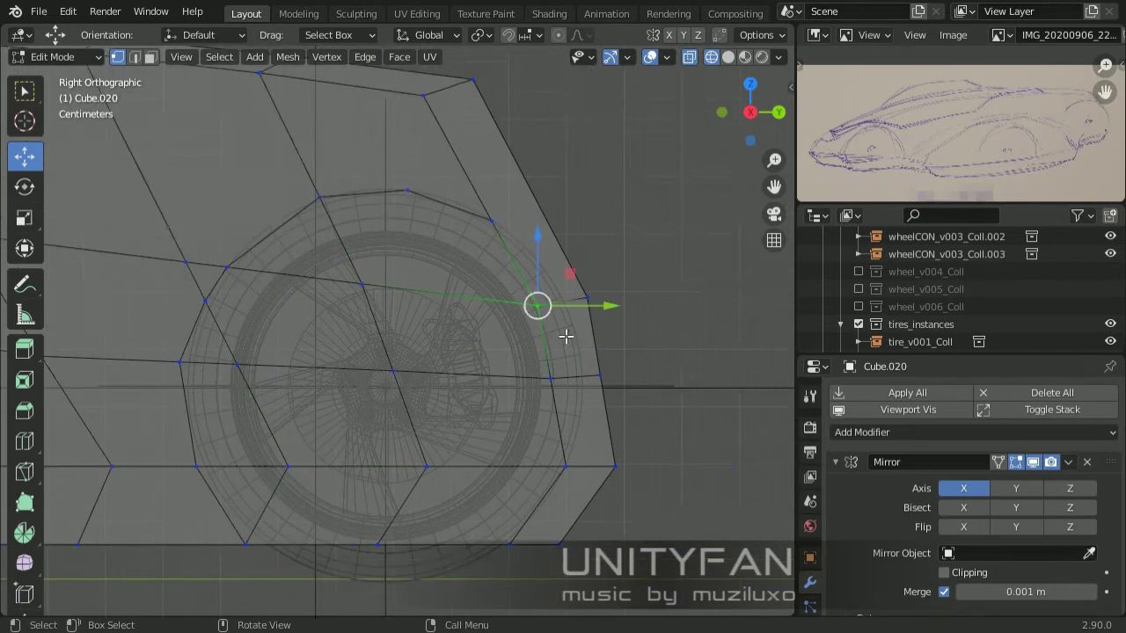
{"action": "mouse_move", "coordinate": [568, 335]}
{"action": "middle_mouse_down"}
{"action": "mouse_move", "coordinate": [417, 382]}
{"action": "mouse_move", "coordinate": [392, 375]}
{"action": "mouse_move", "coordinate": [424, 365]}
{"action": "middle_mouse_up"}
{"action": "scroll", "coordinate": [407, 375], "scroll_direction": "up", "scroll_amount": 2}
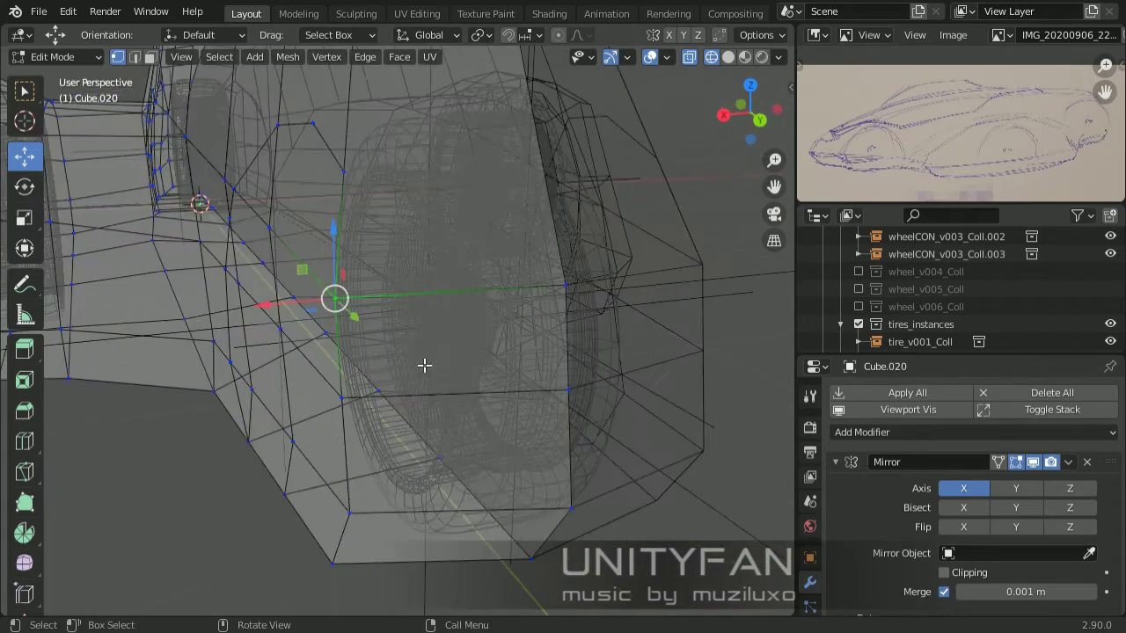
{"action": "key", "text": "Return"}
Return to the side view in solid shading with the box selection tool active
{"action": "key", "text": "KP_3"}
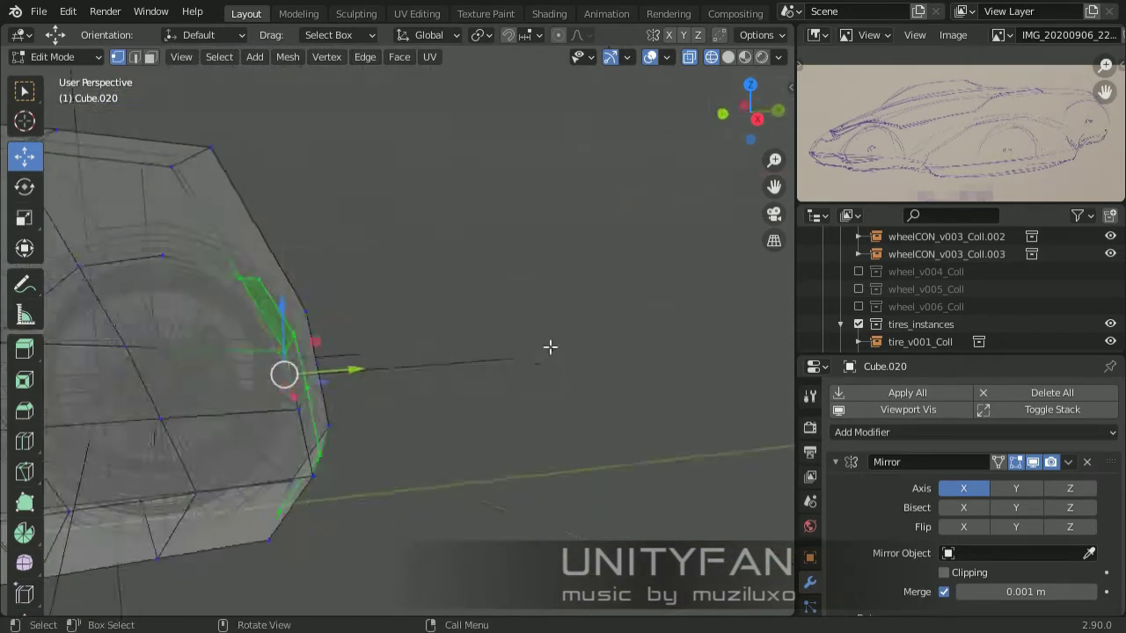
{"action": "scroll", "coordinate": [548, 349], "scroll_direction": "up", "scroll_amount": 2}
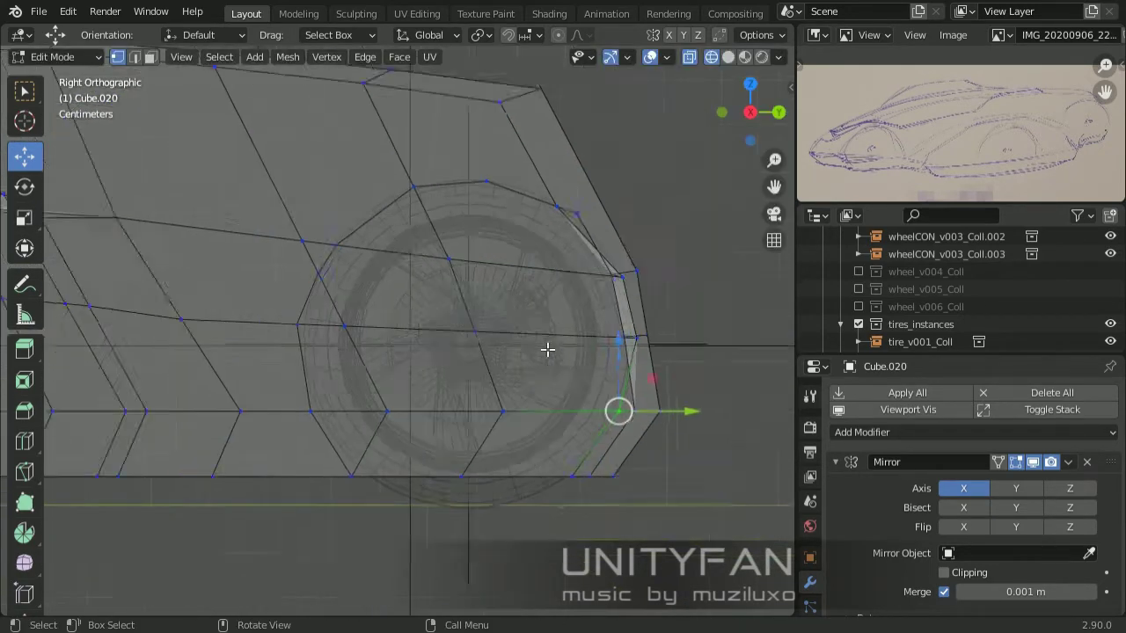
{"action": "middle_click_drag", "start_coordinate": [548, 349], "coordinate": [500, 410]}
{"action": "key", "text": "KP_3"}
{"action": "key", "text": "z"}
{"action": "left_click", "coordinate": [445, 509]}
{"action": "scroll", "coordinate": [396, 440], "scroll_direction": "up", "scroll_amount": 2}
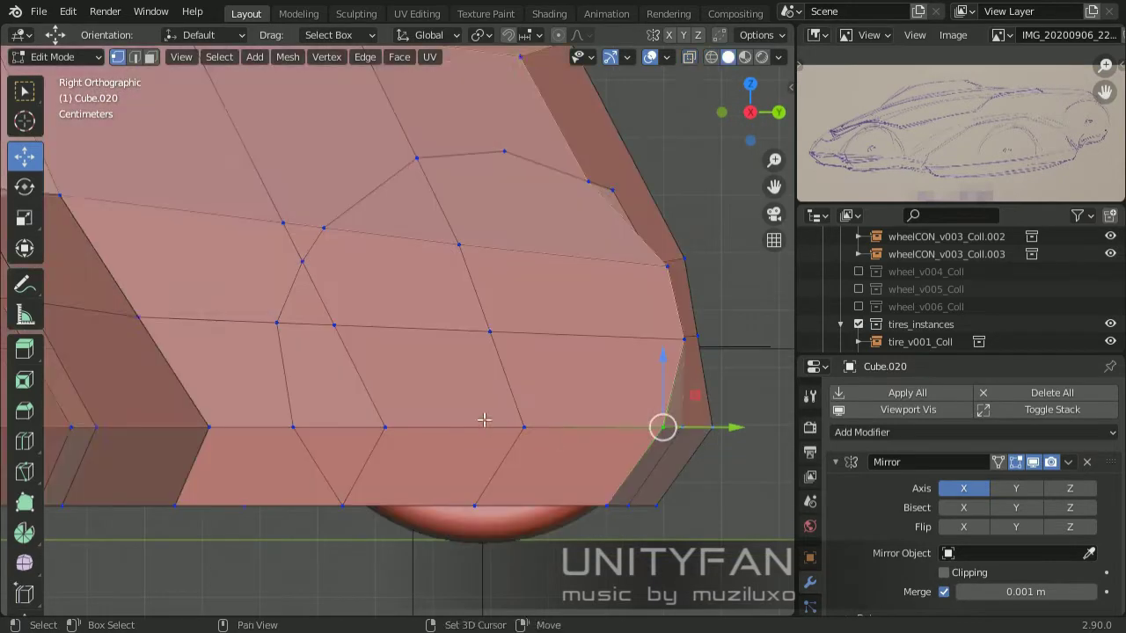
{"action": "key", "text": "w"}
Make another knife cut, undo a stray vertex, and merge two arch vertices into one
{"action": "key", "text": "k"}
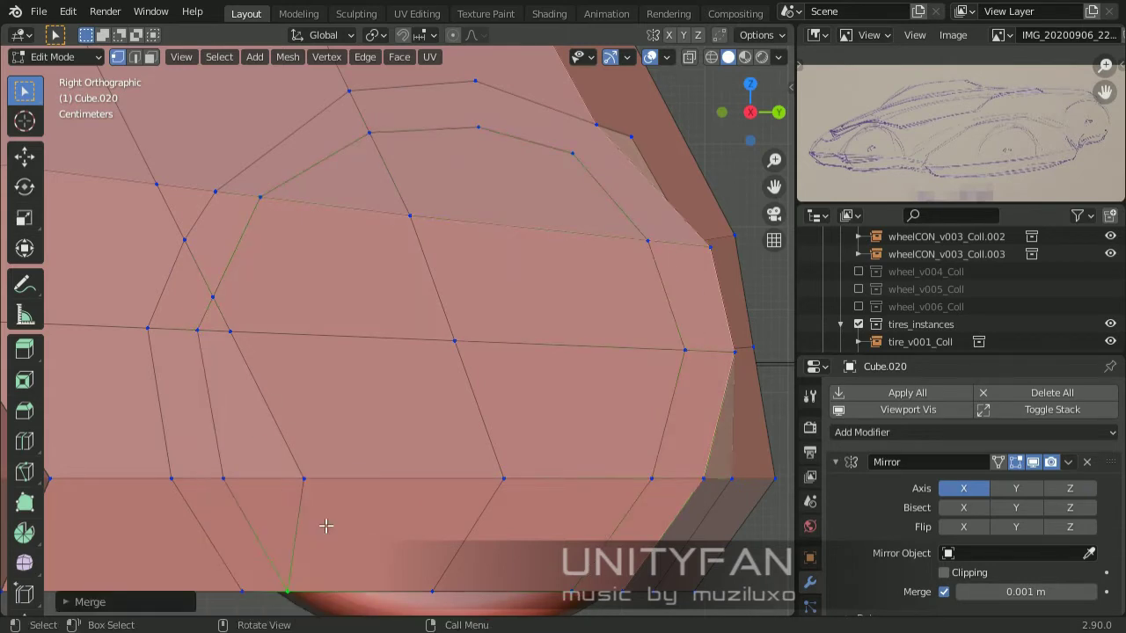
{"action": "mouse_move", "coordinate": [555, 137]}
{"action": "middle_mouse_down", "text": "shift"}
{"action": "mouse_move", "coordinate": [489, 262]}
{"action": "mouse_move", "coordinate": [502, 359]}
{"action": "mouse_move", "coordinate": [306, 291]}
{"action": "middle_mouse_up", "text": "shift"}
{"action": "key", "text": "ctrl+z"}
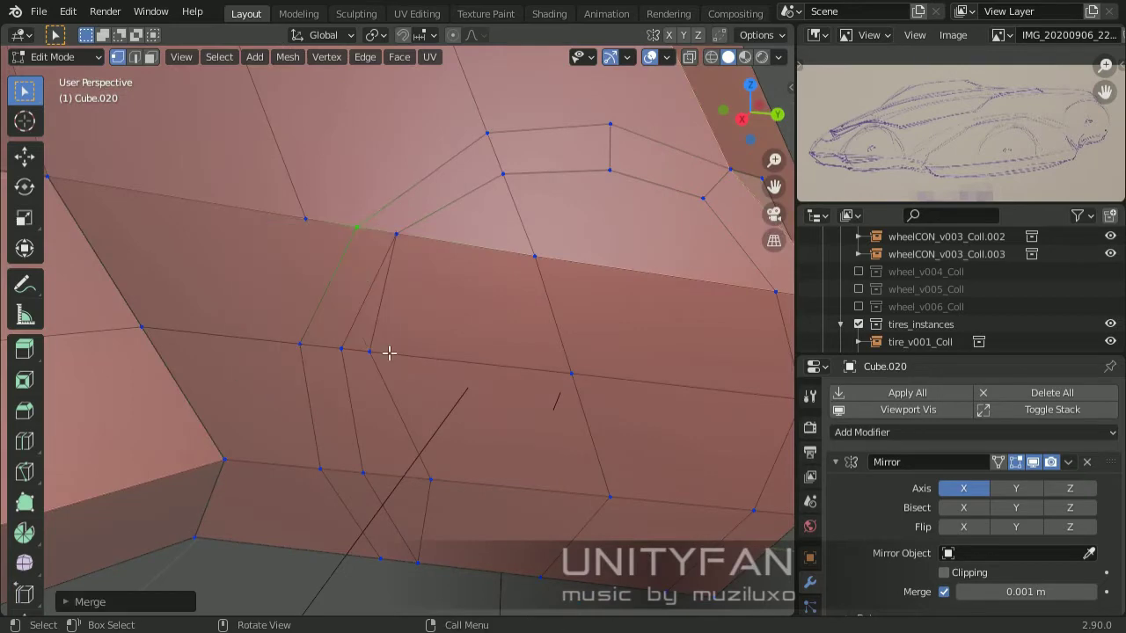
{"action": "key", "text": "m"}
{"action": "left_click", "coordinate": [376, 422]}
{"action": "middle_click_drag", "start_coordinate": [372, 460], "coordinate": [430, 420]}
{"action": "scroll", "coordinate": [431, 419], "scroll_direction": "up", "scroll_amount": 3}
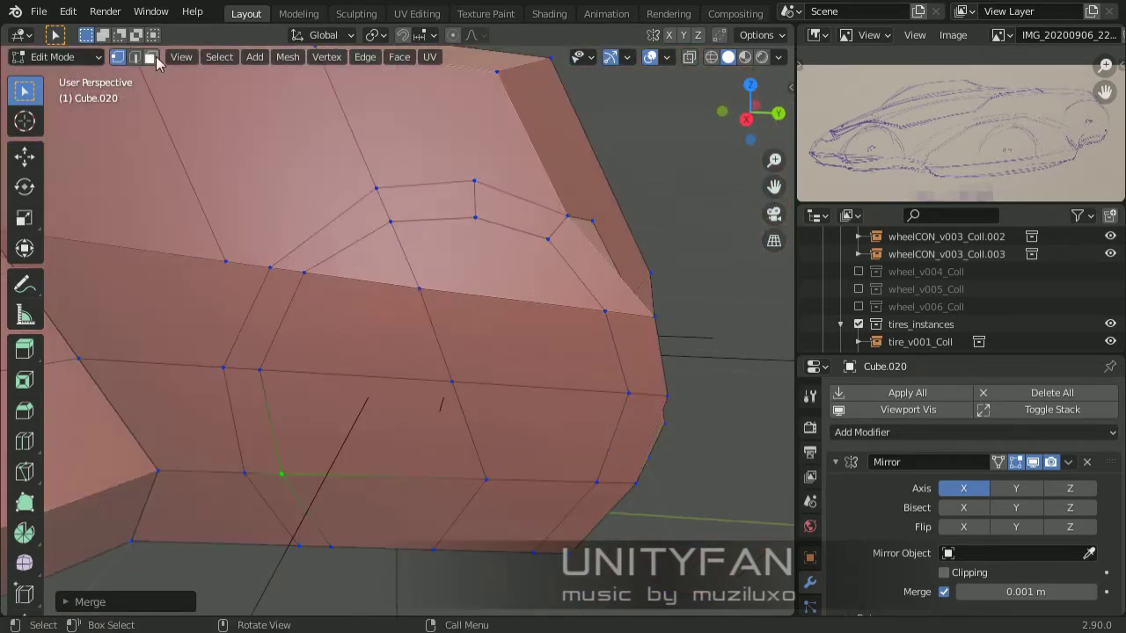
Grow the selection into the arch panel, move it, then shift a vertex along X
{"action": "key", "text": "ctrl+KP_Add"}
{"action": "middle_click_drag", "start_coordinate": [527, 422], "coordinate": [236, 291]}
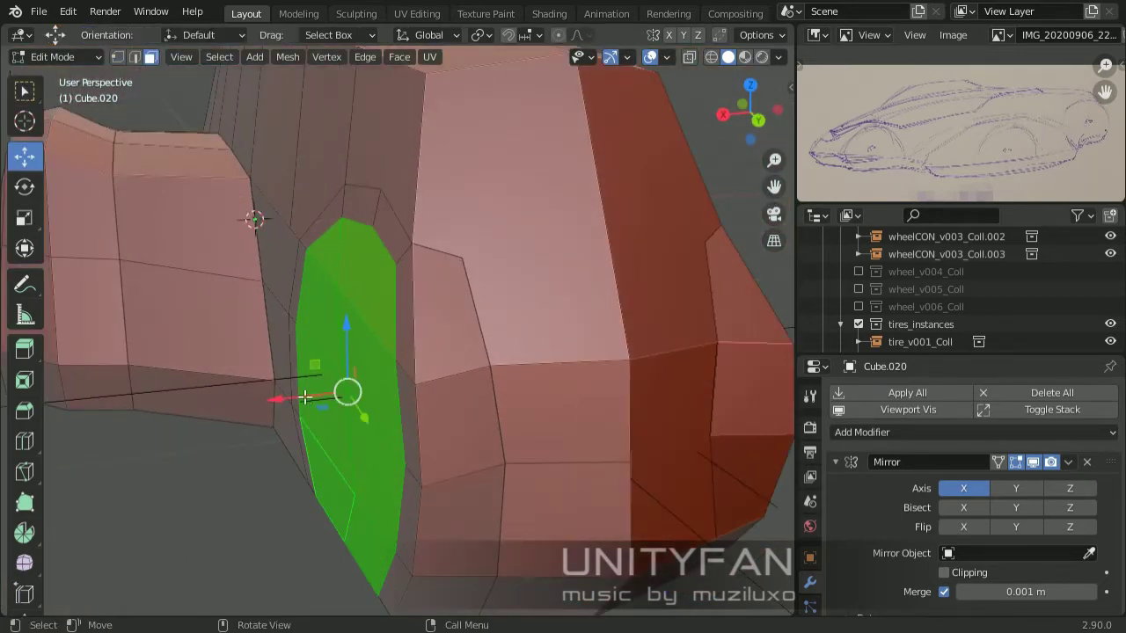
{"action": "left_click", "coordinate": [304, 398]}
{"action": "mouse_move", "coordinate": [304, 398]}
{"action": "middle_mouse_down"}
{"action": "mouse_move", "coordinate": [634, 432]}
{"action": "mouse_move", "coordinate": [483, 405]}
{"action": "middle_mouse_up"}
{"action": "key", "text": "1"}
{"action": "left_click", "coordinate": [401, 203]}
{"action": "key", "text": "g"}
{"action": "key", "text": "x"}
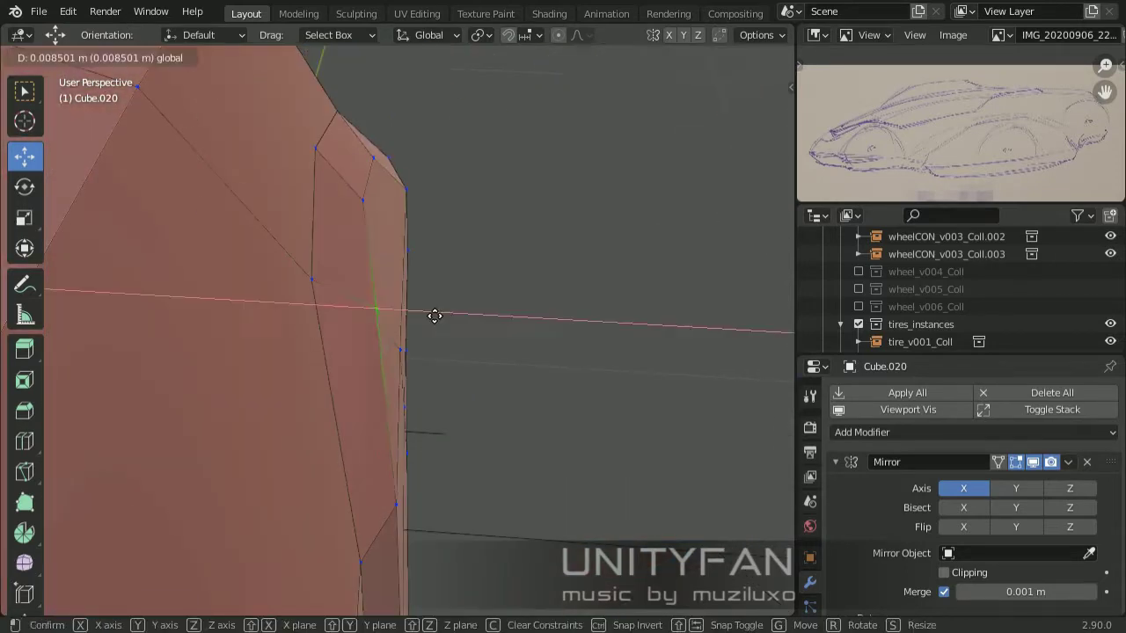
{"action": "left_click", "coordinate": [448, 192]}
Adjust a rear arch edge vertex along the constrained axis and inspect the wheel well
{"action": "scroll", "coordinate": [507, 317], "scroll_direction": "down", "scroll_amount": 5}
{"action": "middle_click_drag", "start_coordinate": [302, 352], "coordinate": [432, 378]}
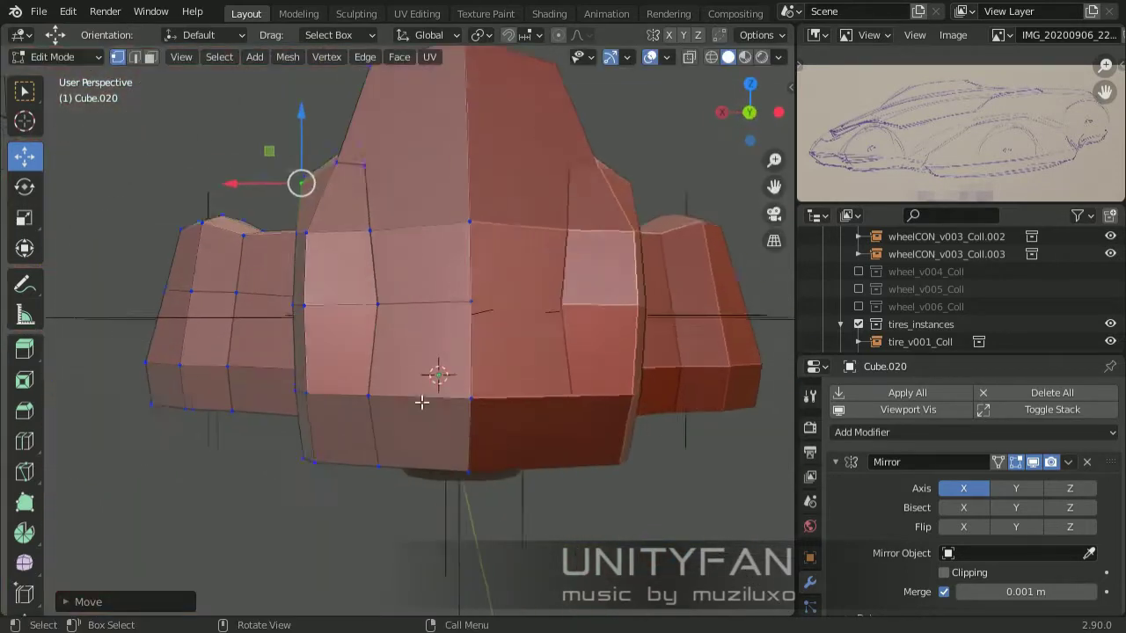
{"action": "scroll", "coordinate": [377, 465], "scroll_direction": "up", "scroll_amount": 4}
{"action": "middle_click_drag", "start_coordinate": [378, 466], "coordinate": [458, 477]}
{"action": "left_click", "coordinate": [538, 250]}
{"action": "mouse_move", "coordinate": [538, 250]}
{"action": "middle_mouse_down"}
{"action": "mouse_move", "coordinate": [533, 326]}
{"action": "mouse_move", "coordinate": [490, 360]}
{"action": "middle_mouse_up"}
{"action": "left_click_drag", "start_coordinate": [490, 359], "coordinate": [564, 362]}
{"action": "mouse_move", "coordinate": [547, 437]}
{"action": "middle_mouse_down", "text": "shift"}
{"action": "mouse_move", "coordinate": [517, 390]}
{"action": "mouse_move", "coordinate": [694, 432]}
{"action": "middle_mouse_up", "text": "shift"}
{"action": "scroll", "coordinate": [598, 430], "scroll_direction": "down", "scroll_amount": 3}
Switch to the right side view and re-enter Edit Mode on the car body
{"action": "key", "text": "Tab"}
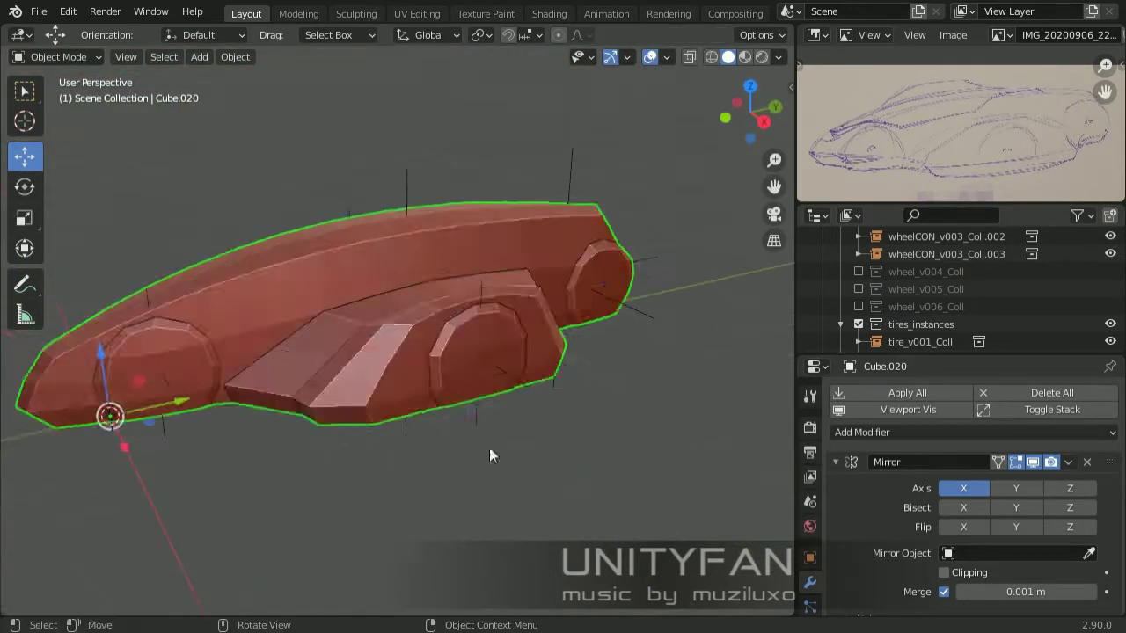
{"action": "middle_click_drag", "start_coordinate": [490, 455], "coordinate": [583, 482]}
{"action": "mouse_move", "coordinate": [460, 467]}
{"action": "middle_mouse_down"}
{"action": "mouse_move", "coordinate": [545, 438]}
{"action": "mouse_move", "coordinate": [533, 444]}
{"action": "mouse_move", "coordinate": [607, 439]}
{"action": "mouse_move", "coordinate": [648, 464]}
{"action": "mouse_move", "coordinate": [492, 448]}
{"action": "mouse_move", "coordinate": [516, 454]}
{"action": "middle_mouse_up"}
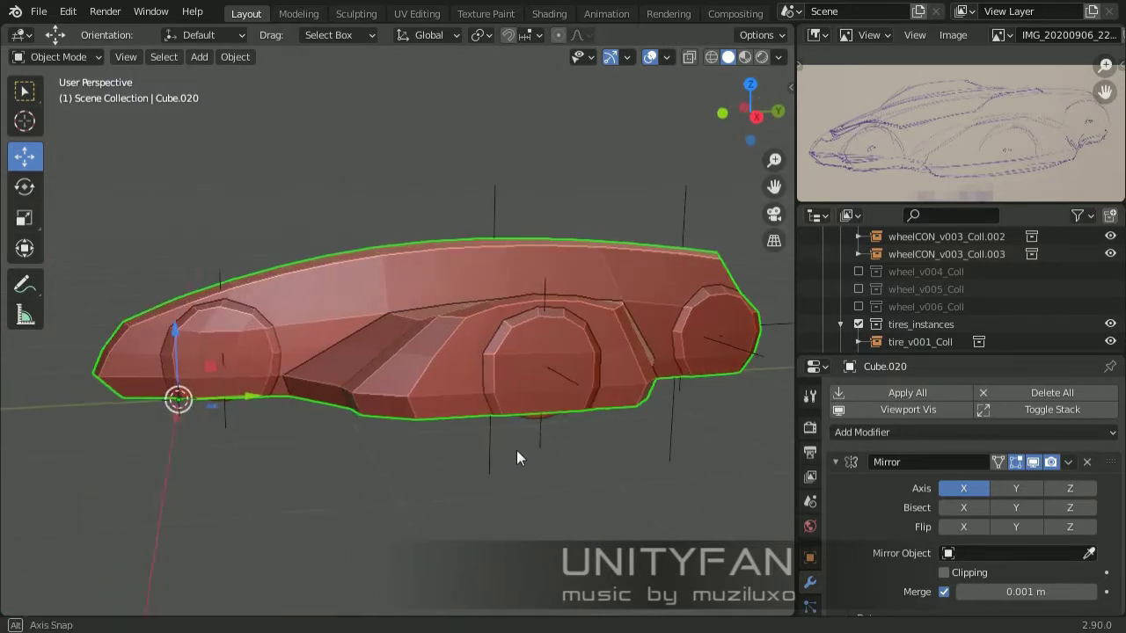
{"action": "key", "text": "KP_3"}
{"action": "scroll", "coordinate": [179, 276], "scroll_direction": "up", "scroll_amount": 2}
{"action": "key", "text": "w"}
{"action": "key", "text": "Tab"}
{"action": "scroll", "coordinate": [180, 277], "scroll_direction": "up", "scroll_amount": 3}
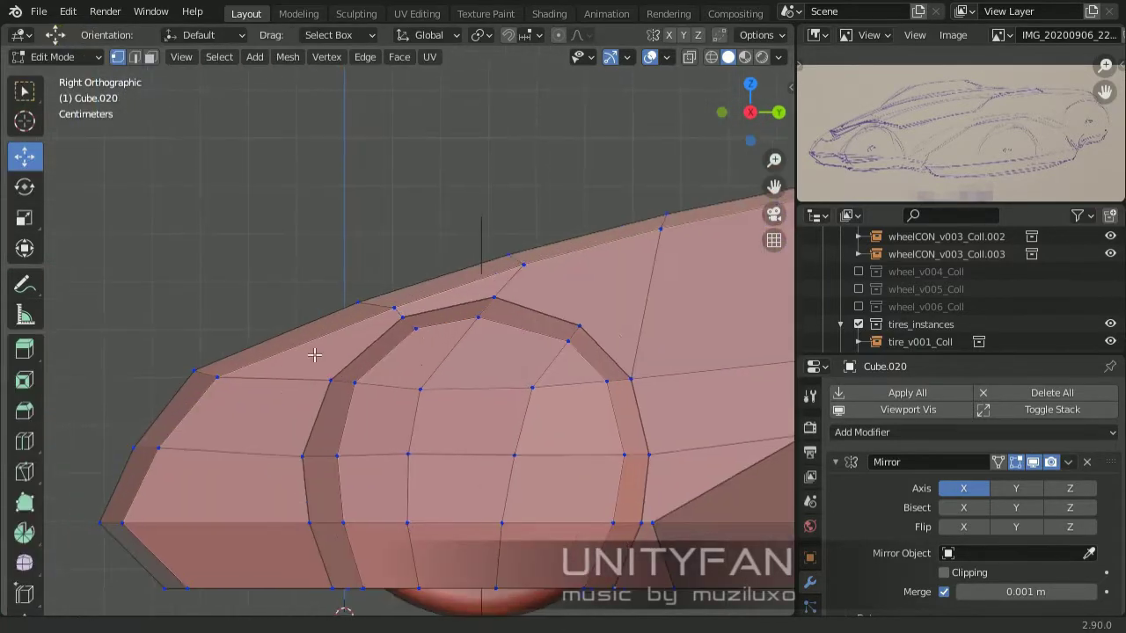
{"action": "scroll", "coordinate": [272, 348], "scroll_direction": "up", "scroll_amount": 1}
{"action": "scroll", "coordinate": [444, 303], "scroll_direction": "up", "scroll_amount": 1}
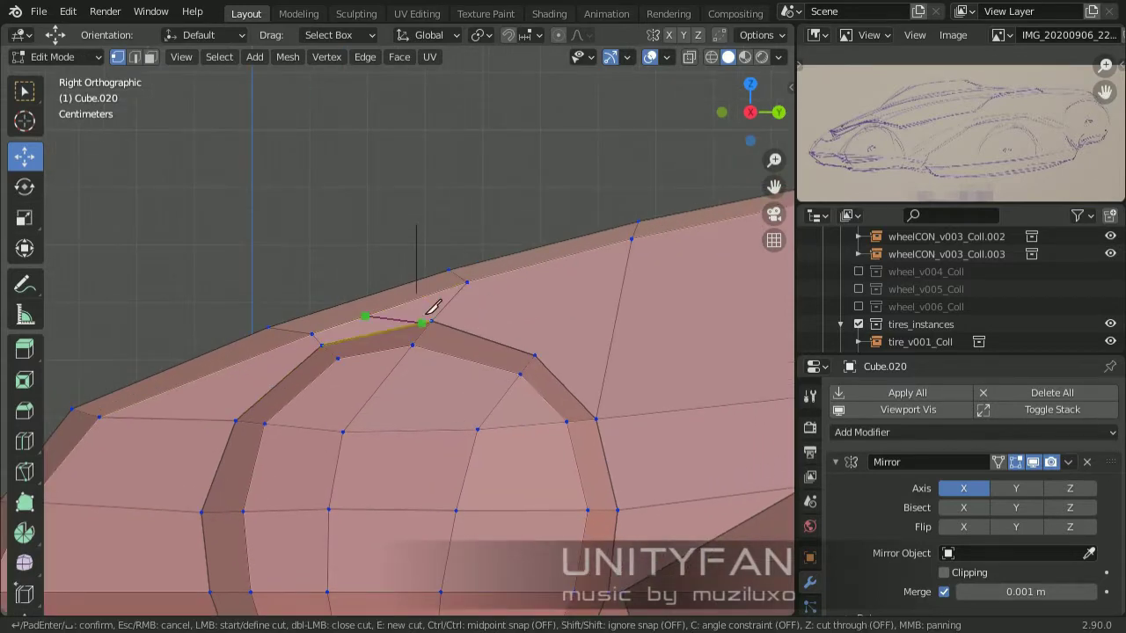
Knife-cut the first panel line along the body's upper edge above the wheel arch
{"action": "left_click", "coordinate": [442, 310]}
{"action": "middle_click_drag", "start_coordinate": [441, 310], "coordinate": [375, 322]}
{"action": "scroll", "coordinate": [549, 330], "scroll_direction": "down", "scroll_amount": 3}
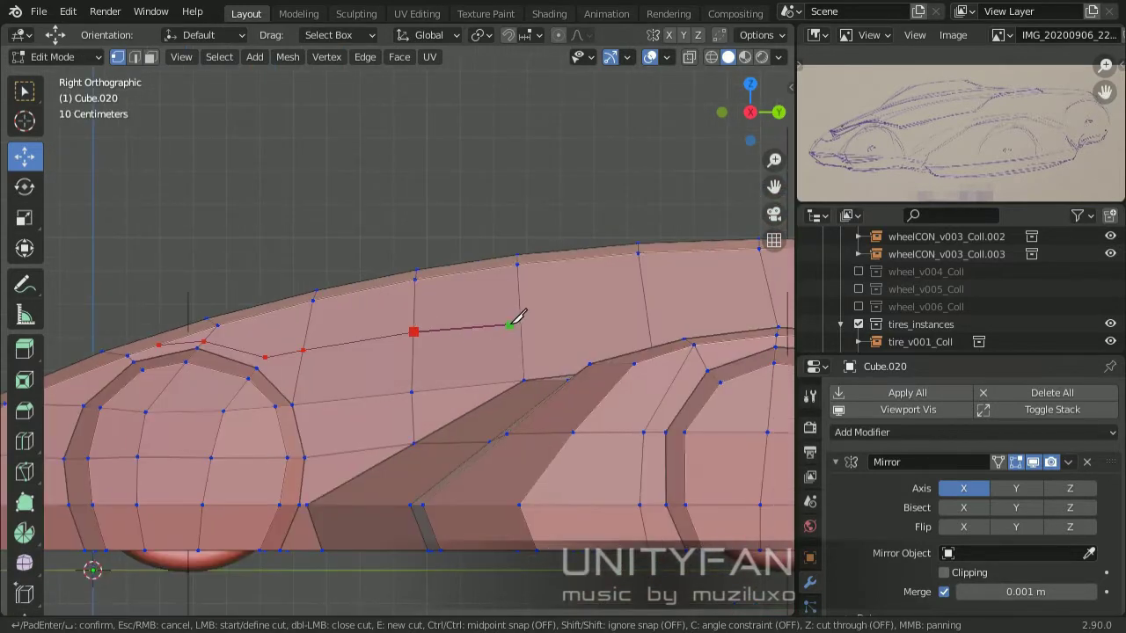
{"action": "scroll", "coordinate": [517, 320], "scroll_direction": "down", "scroll_amount": 2}
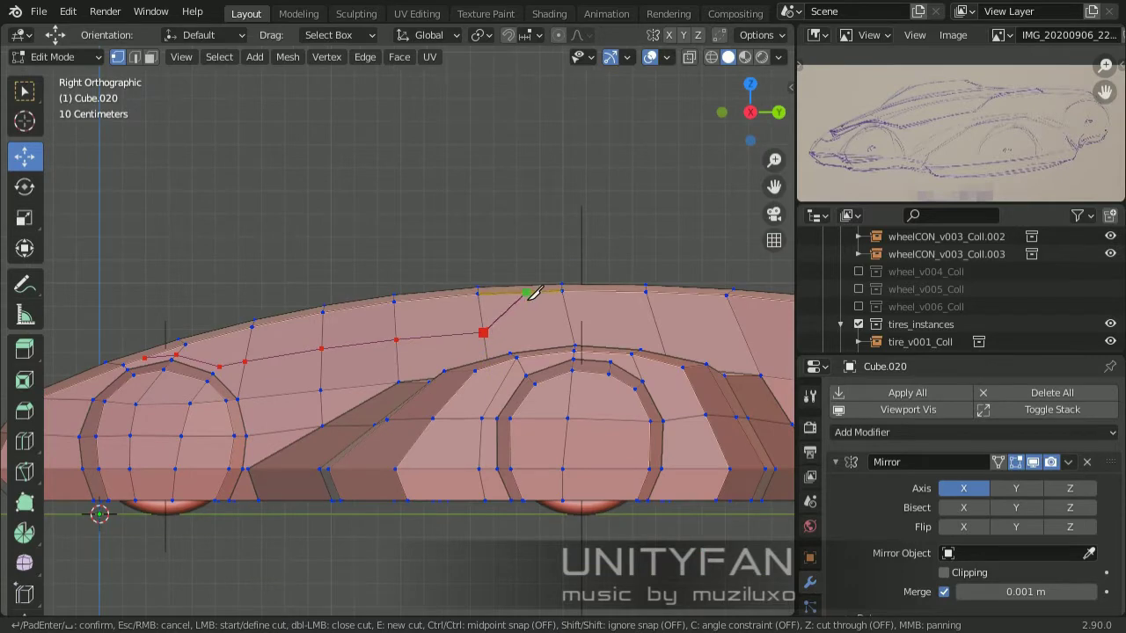
{"action": "scroll", "coordinate": [531, 293], "scroll_direction": "up", "scroll_amount": 3}
{"action": "middle_click_drag", "start_coordinate": [534, 310], "coordinate": [516, 462]}
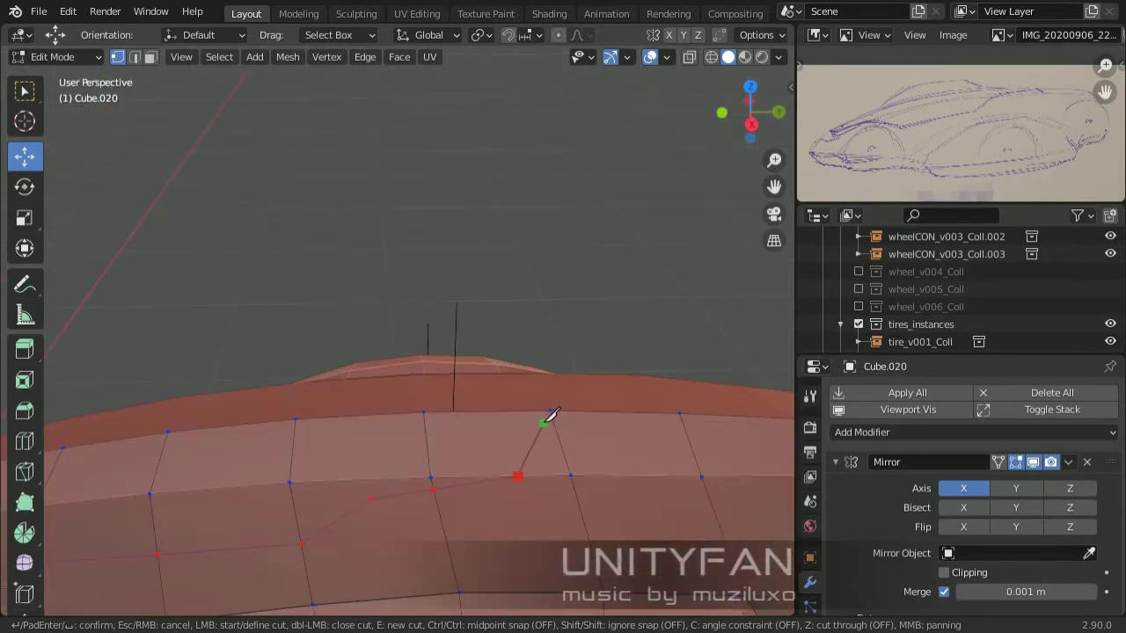
{"action": "key", "text": "Return"}
Confirm a second knife cut on the body and check it around the wheel arch
{"action": "scroll", "coordinate": [643, 370], "scroll_direction": "down", "scroll_amount": 3}
{"action": "scroll", "coordinate": [599, 428], "scroll_direction": "up", "scroll_amount": 3}
{"action": "scroll", "coordinate": [583, 423], "scroll_direction": "up", "scroll_amount": 2}
{"action": "mouse_move", "coordinate": [582, 423]}
{"action": "middle_mouse_down"}
{"action": "mouse_move", "coordinate": [518, 452]}
{"action": "mouse_move", "coordinate": [563, 430]}
{"action": "mouse_move", "coordinate": [498, 482]}
{"action": "middle_mouse_up"}
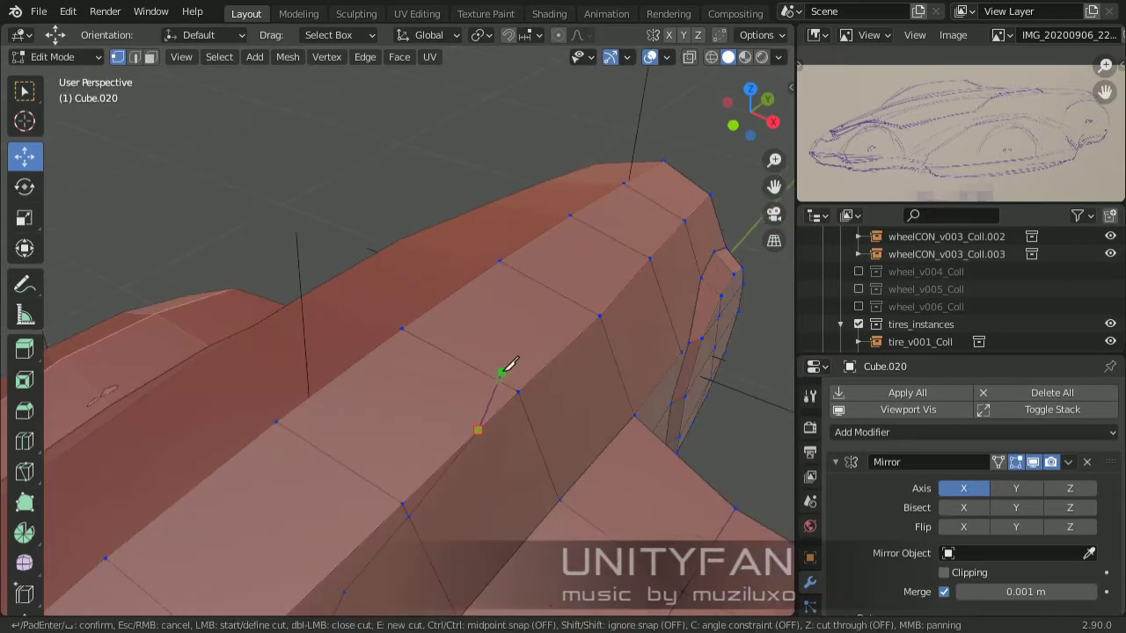
{"action": "key", "text": "Return"}
{"action": "scroll", "coordinate": [447, 327], "scroll_direction": "down", "scroll_amount": 2}
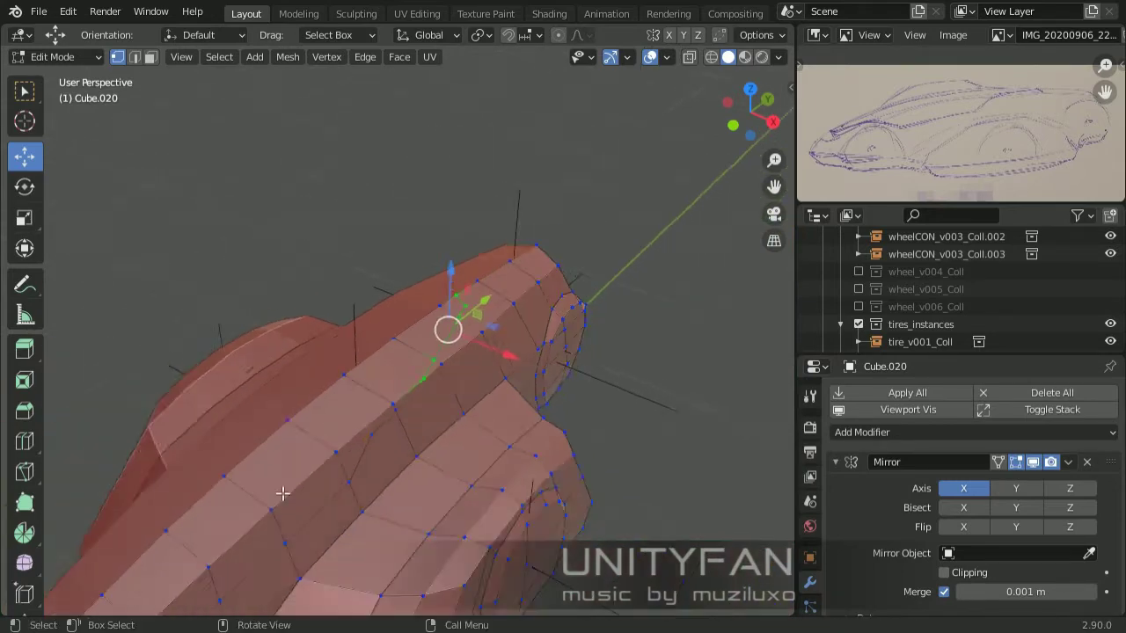
{"action": "middle_click_drag", "start_coordinate": [448, 326], "coordinate": [578, 482]}
{"action": "scroll", "coordinate": [460, 359], "scroll_direction": "up", "scroll_amount": 3}
{"action": "scroll", "coordinate": [478, 348], "scroll_direction": "up", "scroll_amount": 2}
{"action": "mouse_move", "coordinate": [478, 348]}
{"action": "middle_mouse_down"}
{"action": "mouse_move", "coordinate": [372, 377]}
{"action": "mouse_move", "coordinate": [411, 355]}
{"action": "middle_mouse_up"}
{"action": "scroll", "coordinate": [322, 370], "scroll_direction": "down", "scroll_amount": 3}
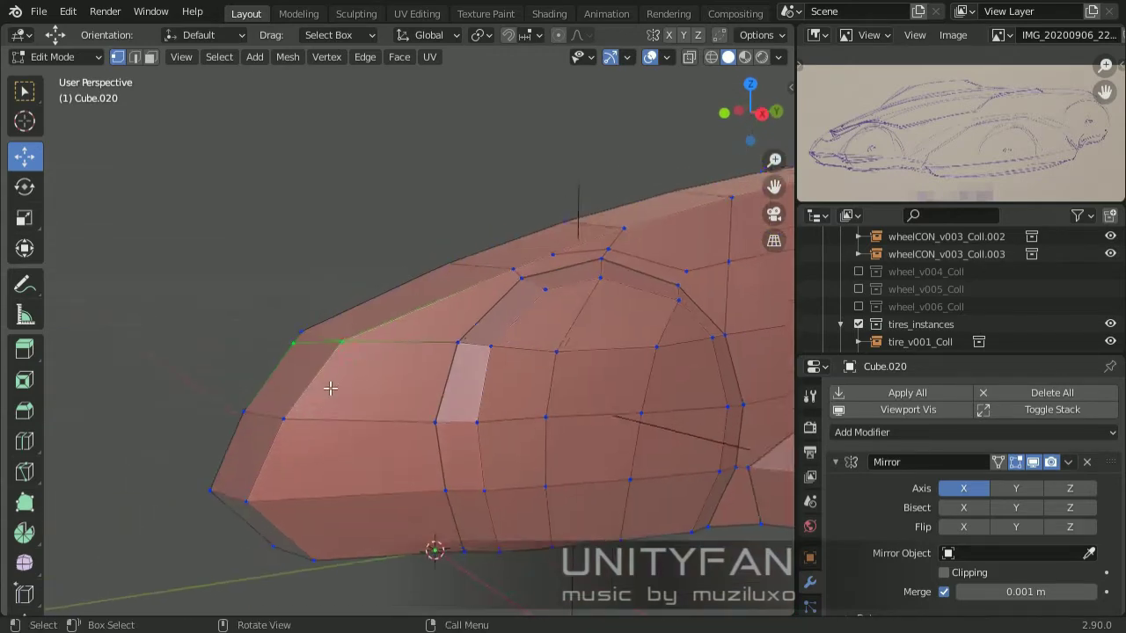
{"action": "scroll", "coordinate": [326, 387], "scroll_direction": "up", "scroll_amount": 3}
Cut another panel line running lengthwise along the upper flank toward the tail corner
{"action": "key", "text": "k"}
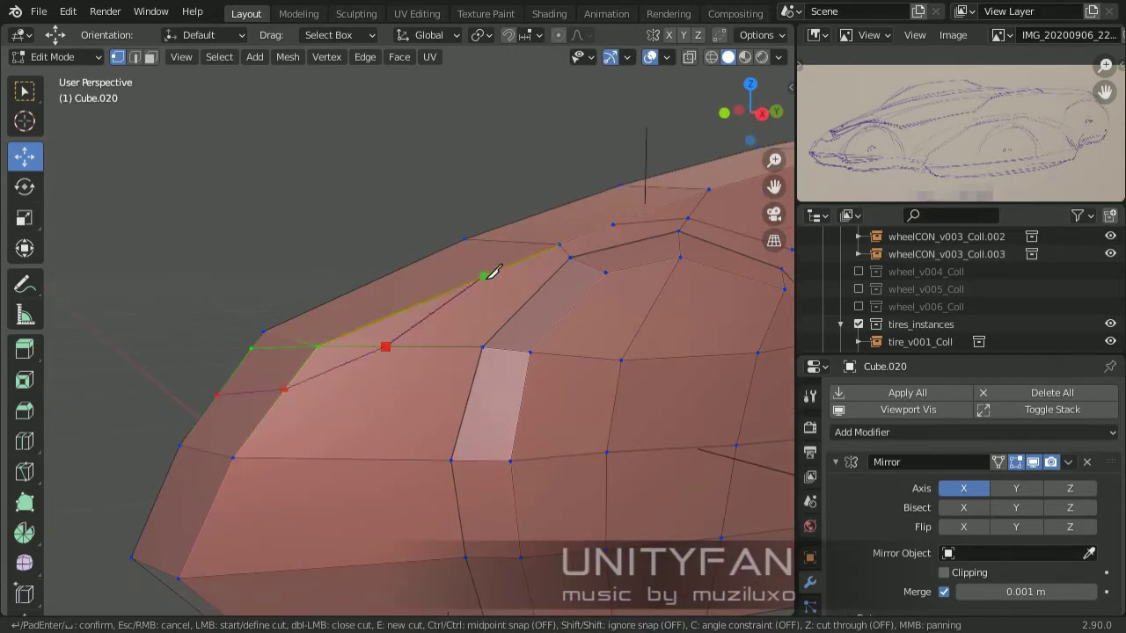
{"action": "scroll", "coordinate": [485, 279], "scroll_direction": "down", "scroll_amount": 4}
{"action": "middle_click_drag", "start_coordinate": [486, 279], "coordinate": [498, 439]}
{"action": "scroll", "coordinate": [498, 440], "scroll_direction": "up", "scroll_amount": 2}
{"action": "scroll", "coordinate": [402, 400], "scroll_direction": "up", "scroll_amount": 2}
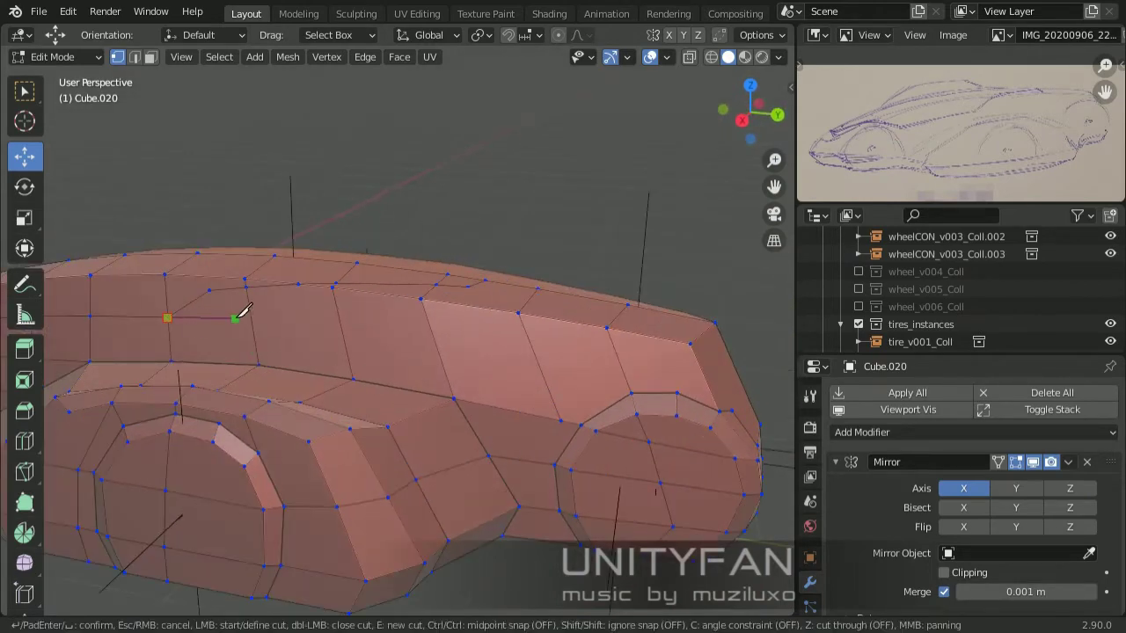
{"action": "scroll", "coordinate": [429, 341], "scroll_direction": "up", "scroll_amount": 1}
{"action": "scroll", "coordinate": [483, 352], "scroll_direction": "up", "scroll_amount": 2}
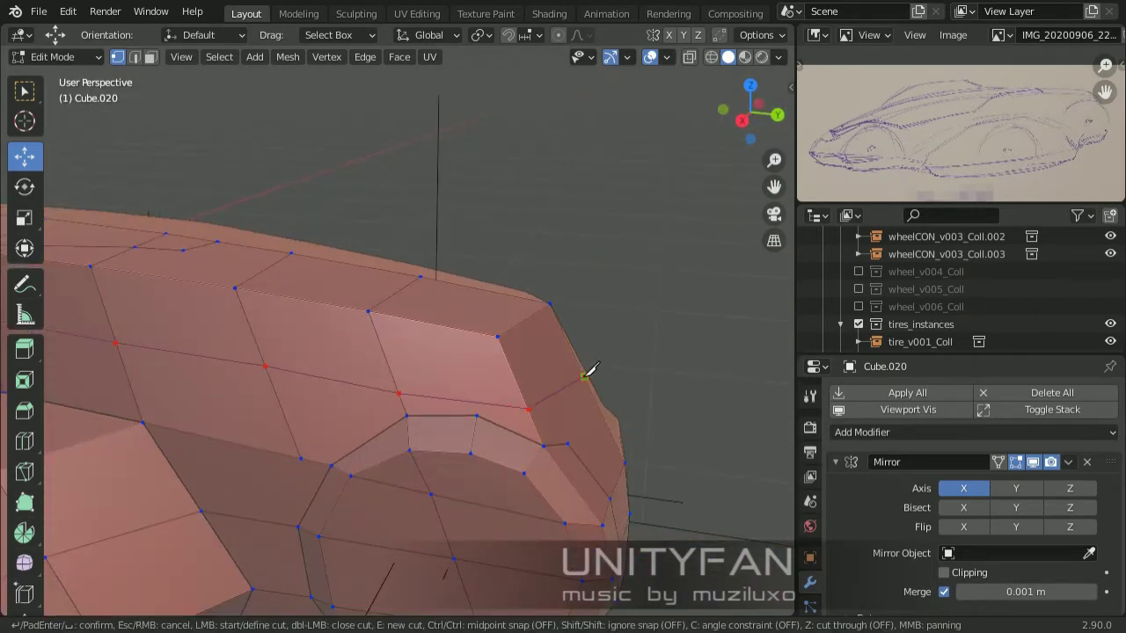
{"action": "key", "text": "Return"}
{"action": "mouse_move", "coordinate": [587, 372]}
{"action": "middle_mouse_down"}
{"action": "mouse_move", "coordinate": [608, 394]}
{"action": "mouse_move", "coordinate": [316, 447]}
{"action": "middle_mouse_up"}
Select the new cut's vertex path and move the vertices to shape the panel strip
{"action": "left_click", "coordinate": [454, 274], "text": "ctrl"}
{"action": "key", "text": "g"}
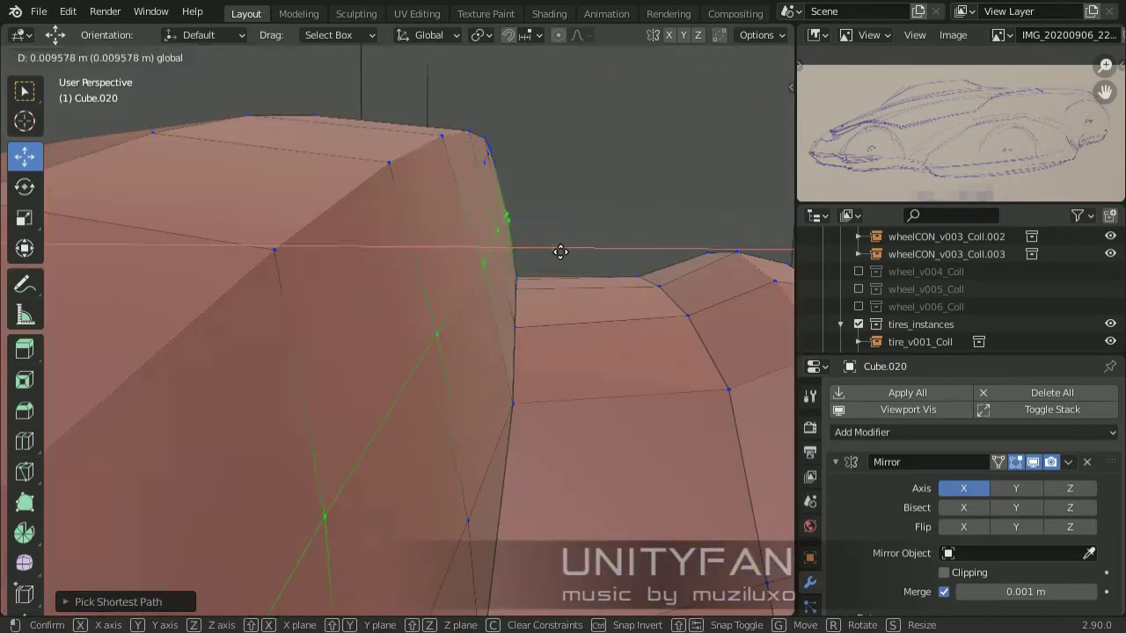
{"action": "left_click", "coordinate": [560, 252]}
{"action": "mouse_move", "coordinate": [560, 252]}
{"action": "middle_mouse_down"}
{"action": "mouse_move", "coordinate": [487, 409]}
{"action": "mouse_move", "coordinate": [372, 367]}
{"action": "mouse_move", "coordinate": [431, 402]}
{"action": "mouse_move", "coordinate": [404, 328]}
{"action": "mouse_move", "coordinate": [310, 410]}
{"action": "mouse_move", "coordinate": [383, 351]}
{"action": "mouse_move", "coordinate": [422, 493]}
{"action": "mouse_move", "coordinate": [547, 380]}
{"action": "mouse_move", "coordinate": [389, 448]}
{"action": "mouse_move", "coordinate": [557, 467]}
{"action": "mouse_move", "coordinate": [540, 407]}
{"action": "mouse_move", "coordinate": [468, 397]}
{"action": "mouse_move", "coordinate": [380, 350]}
{"action": "mouse_move", "coordinate": [519, 367]}
{"action": "mouse_move", "coordinate": [389, 381]}
{"action": "mouse_move", "coordinate": [439, 406]}
{"action": "mouse_move", "coordinate": [433, 382]}
{"action": "middle_mouse_up"}
{"action": "left_click", "coordinate": [490, 388]}
{"action": "left_click", "coordinate": [367, 325]}
{"action": "key", "text": "Tab"}
{"action": "key", "text": "Tab"}
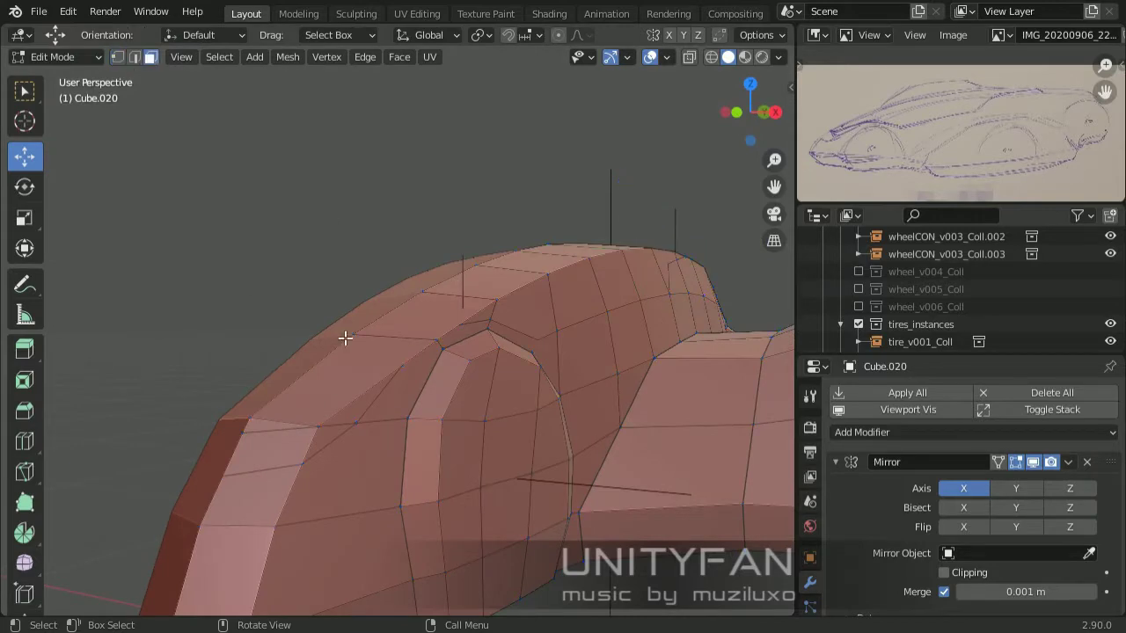
Extend the face selection along the top strip and separate it into Cube.028
{"action": "left_click", "coordinate": [494, 308], "text": "shift"}
{"action": "mouse_move", "coordinate": [494, 309]}
{"action": "middle_mouse_down"}
{"action": "mouse_move", "coordinate": [498, 284]}
{"action": "mouse_move", "coordinate": [352, 352]}
{"action": "mouse_move", "coordinate": [623, 380]}
{"action": "mouse_move", "coordinate": [537, 394]}
{"action": "mouse_move", "coordinate": [358, 351]}
{"action": "mouse_move", "coordinate": [528, 310]}
{"action": "middle_mouse_up"}
{"action": "scroll", "coordinate": [559, 383], "scroll_direction": "down", "scroll_amount": 5}
{"action": "key", "text": "Tab"}
{"action": "scroll", "coordinate": [528, 310], "scroll_direction": "up", "scroll_amount": 3}
Add a 0.005 m Solidify modifier to Cube.028 and return to Edit Mode
{"action": "left_click_drag", "start_coordinate": [891, 355], "coordinate": [891, 293]}
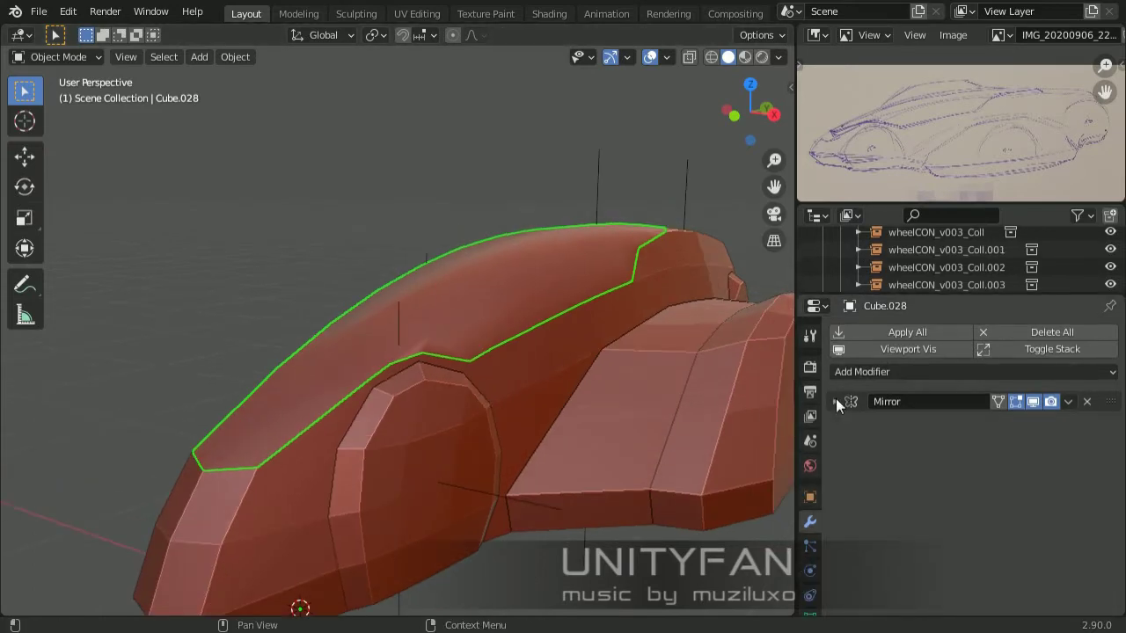
{"action": "left_click", "coordinate": [836, 401]}
{"action": "left_click", "coordinate": [893, 372]}
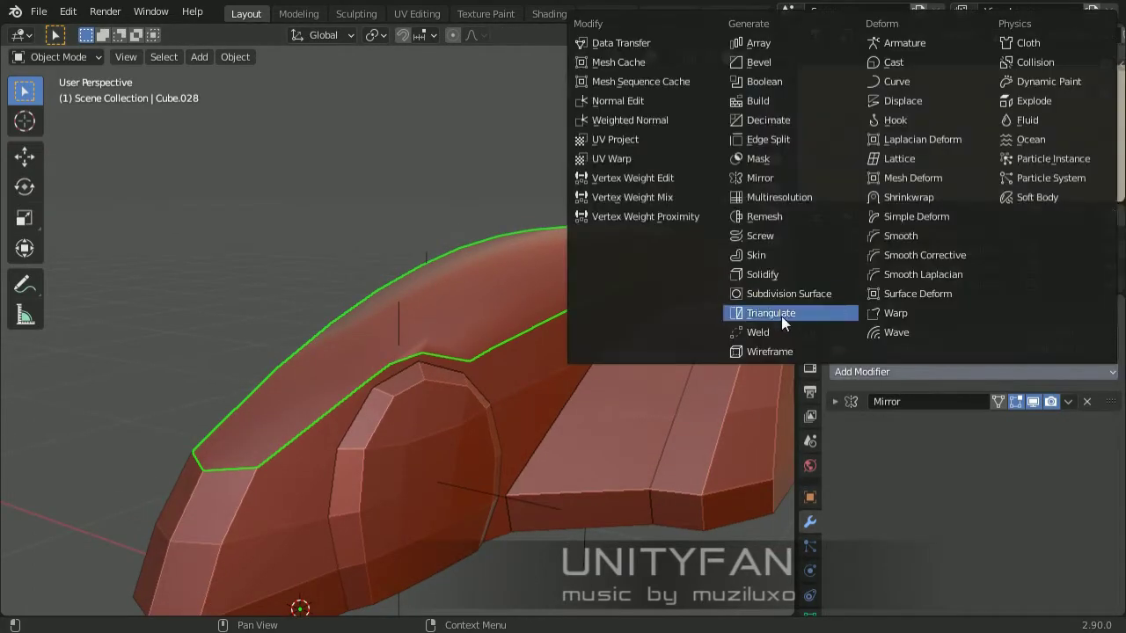
{"action": "left_click", "coordinate": [781, 317]}
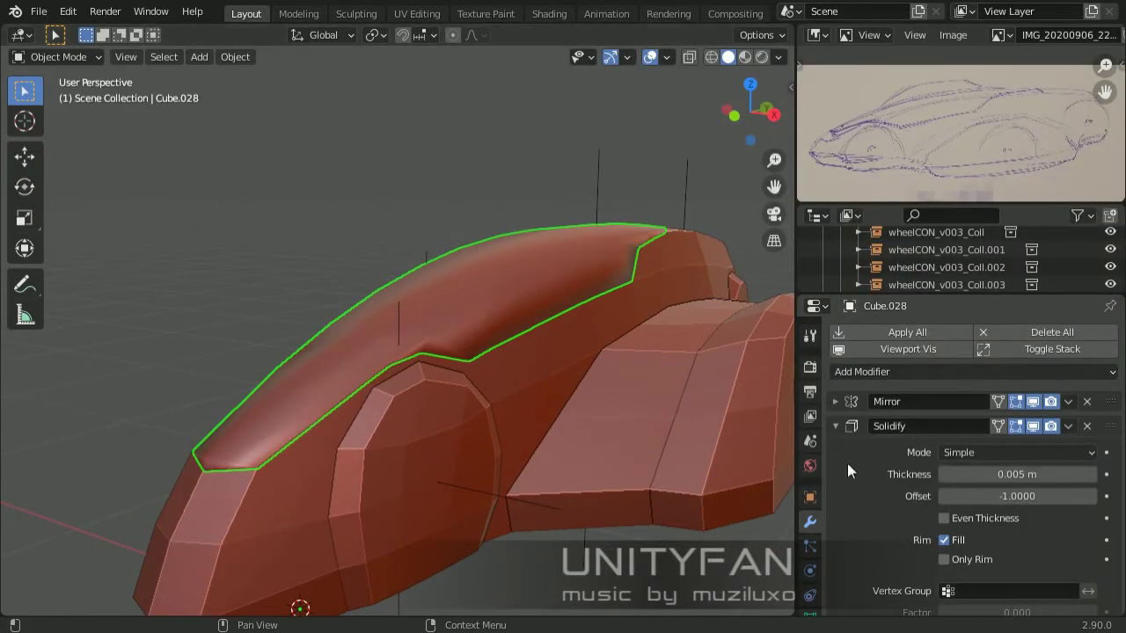
{"action": "left_click", "coordinate": [835, 426]}
{"action": "mouse_move", "coordinate": [668, 387]}
{"action": "middle_mouse_down"}
{"action": "mouse_move", "coordinate": [419, 365]}
{"action": "mouse_move", "coordinate": [395, 435]}
{"action": "mouse_move", "coordinate": [544, 406]}
{"action": "mouse_move", "coordinate": [457, 370]}
{"action": "middle_mouse_up"}
{"action": "key", "text": "Tab"}
In vertex select mode, reposition a path of vertices along the strip's edge
{"action": "left_click", "coordinate": [118, 57]}
{"action": "scroll", "coordinate": [403, 388], "scroll_direction": "up", "scroll_amount": 3}
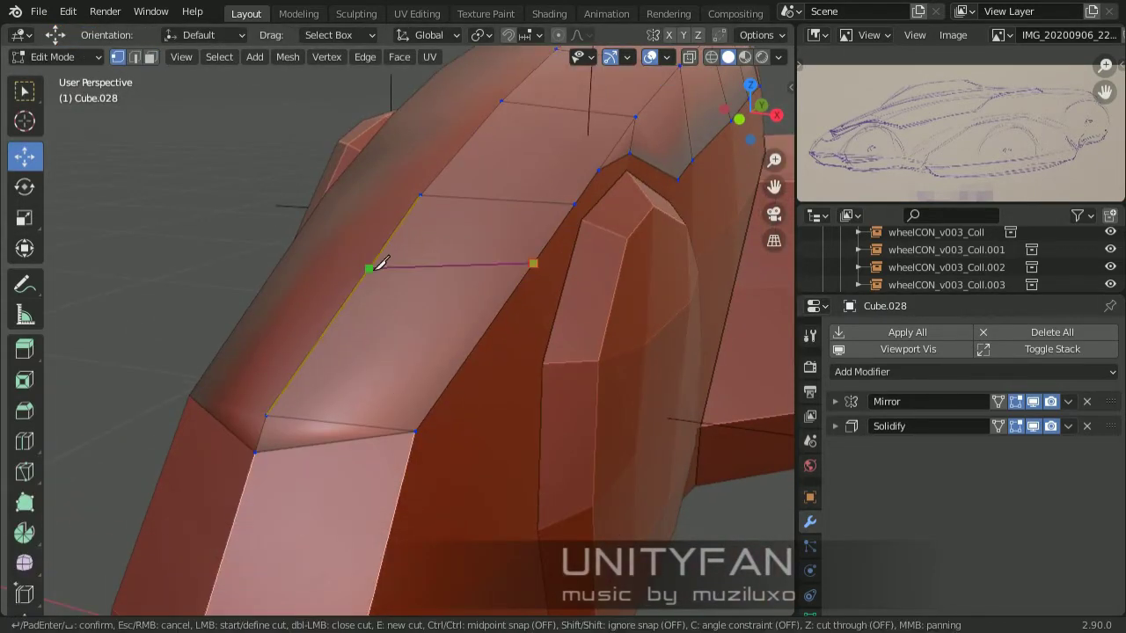
{"action": "scroll", "coordinate": [666, 381], "scroll_direction": "down", "scroll_amount": 5}
{"action": "scroll", "coordinate": [666, 382], "scroll_direction": "up", "scroll_amount": 5}
{"action": "middle_click_drag", "start_coordinate": [666, 381], "coordinate": [449, 405]}
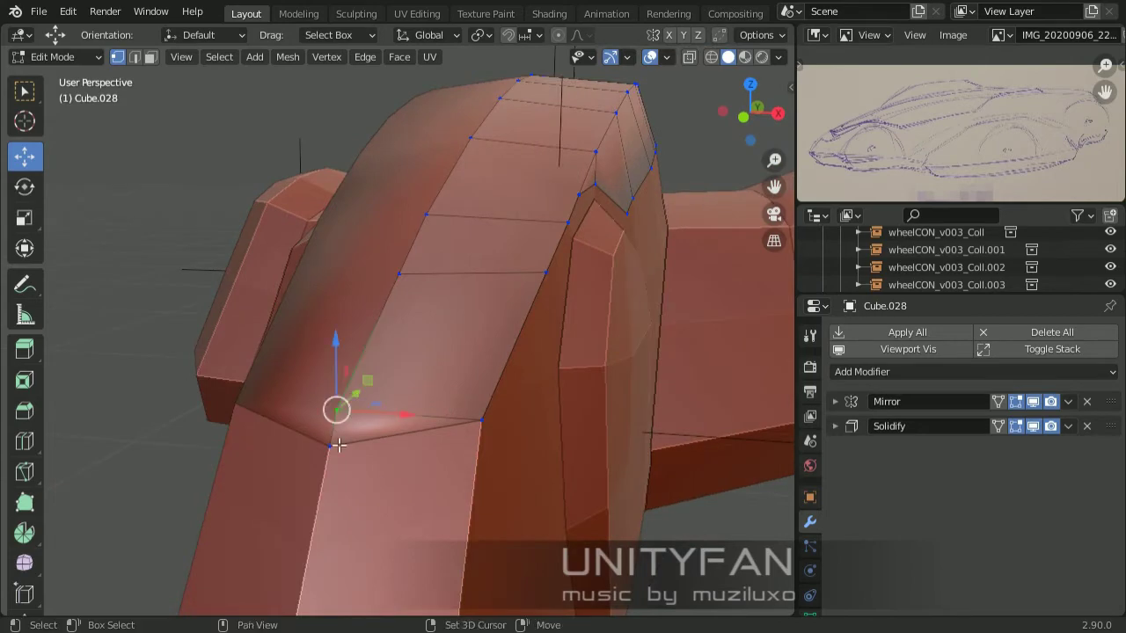
{"action": "mouse_move", "coordinate": [383, 460]}
{"action": "middle_mouse_down"}
{"action": "mouse_move", "coordinate": [422, 407]}
{"action": "mouse_move", "coordinate": [357, 408]}
{"action": "mouse_move", "coordinate": [322, 460]}
{"action": "middle_mouse_up"}
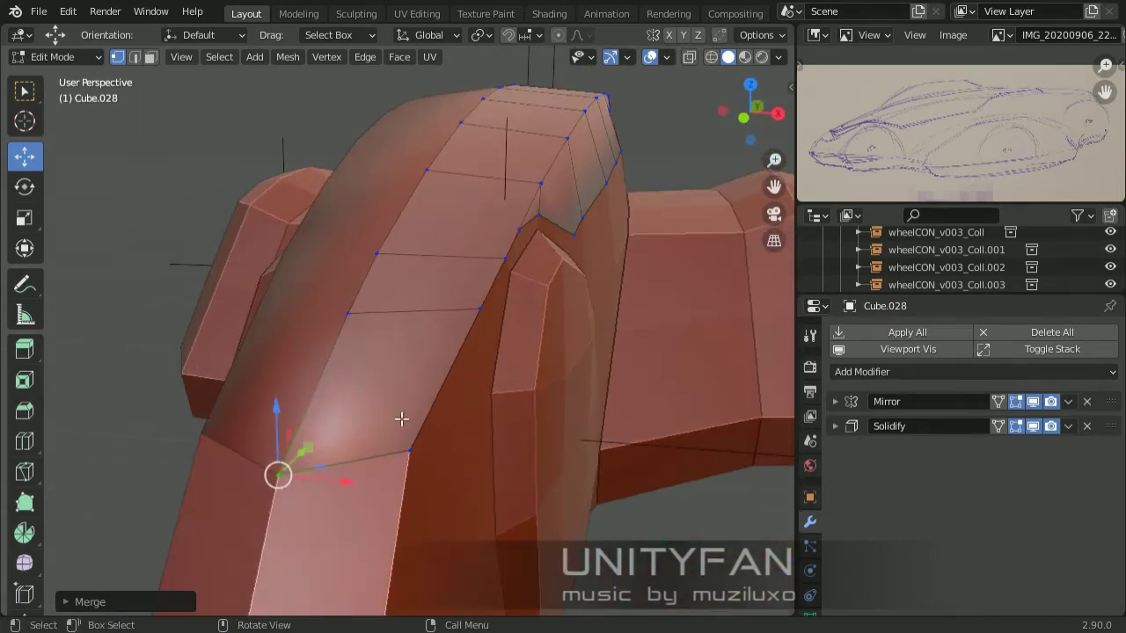
{"action": "scroll", "coordinate": [322, 460], "scroll_direction": "up", "scroll_amount": 2}
{"action": "mouse_move", "coordinate": [466, 296]}
{"action": "middle_mouse_down"}
{"action": "mouse_move", "coordinate": [407, 431]}
{"action": "mouse_move", "coordinate": [502, 382]}
{"action": "mouse_move", "coordinate": [346, 402]}
{"action": "mouse_move", "coordinate": [283, 384]}
{"action": "mouse_move", "coordinate": [322, 372]}
{"action": "mouse_move", "coordinate": [220, 338]}
{"action": "middle_mouse_up"}
{"action": "mouse_move", "coordinate": [324, 428]}
{"action": "middle_mouse_down", "text": "shift"}
{"action": "mouse_move", "coordinate": [131, 359]}
{"action": "mouse_move", "coordinate": [331, 397]}
{"action": "mouse_move", "coordinate": [290, 352]}
{"action": "middle_mouse_up", "text": "shift"}
{"action": "scroll", "coordinate": [264, 420], "scroll_direction": "up", "scroll_amount": 2}
{"action": "middle_click_drag", "start_coordinate": [264, 421], "coordinate": [231, 317], "text": "shift"}
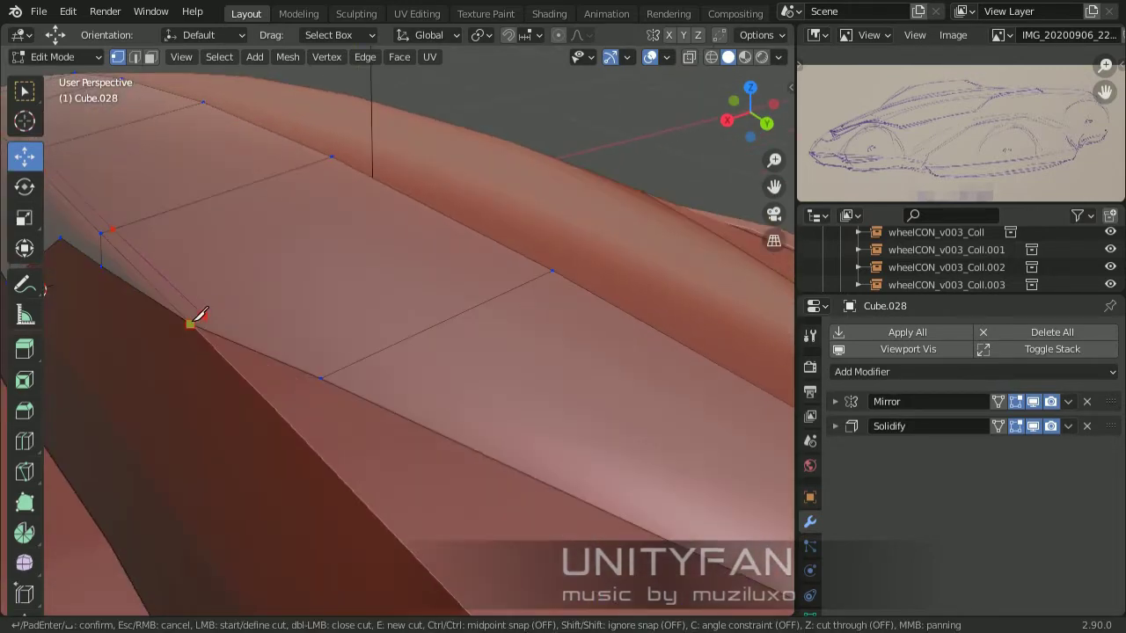
{"action": "scroll", "coordinate": [397, 364], "scroll_direction": "down", "scroll_amount": 5}
{"action": "scroll", "coordinate": [263, 345], "scroll_direction": "up", "scroll_amount": 5}
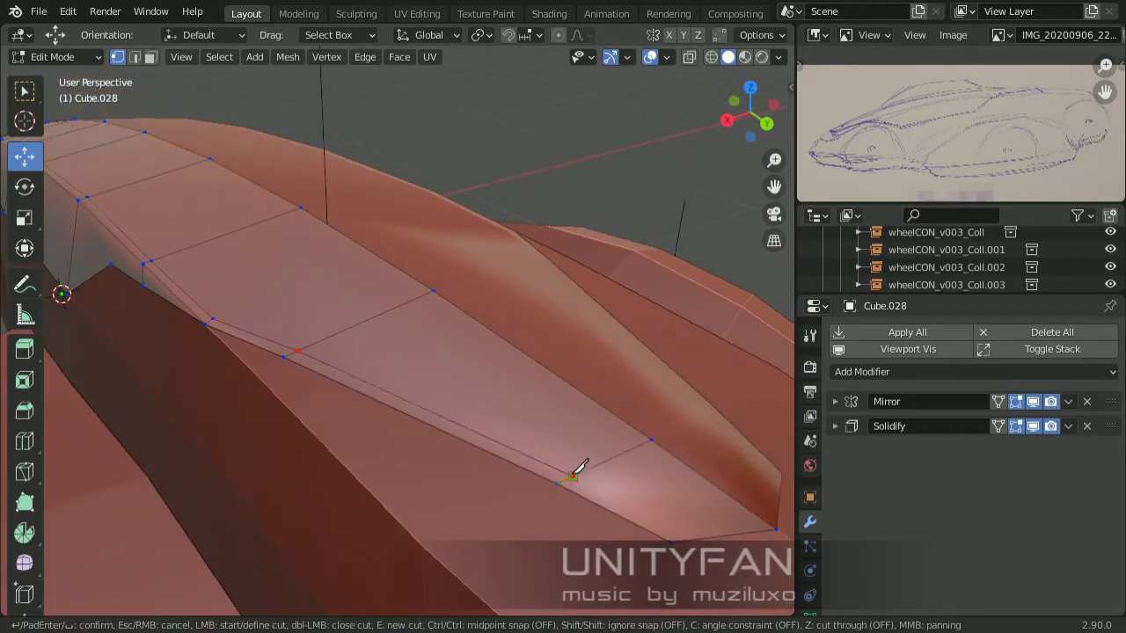
{"action": "scroll", "coordinate": [654, 578], "scroll_direction": "down", "scroll_amount": 4}
{"action": "mouse_move", "coordinate": [655, 578]}
{"action": "middle_mouse_down"}
{"action": "mouse_move", "coordinate": [439, 453]}
{"action": "mouse_move", "coordinate": [554, 364]}
{"action": "middle_mouse_up"}
{"action": "scroll", "coordinate": [553, 364], "scroll_direction": "up", "scroll_amount": 4}
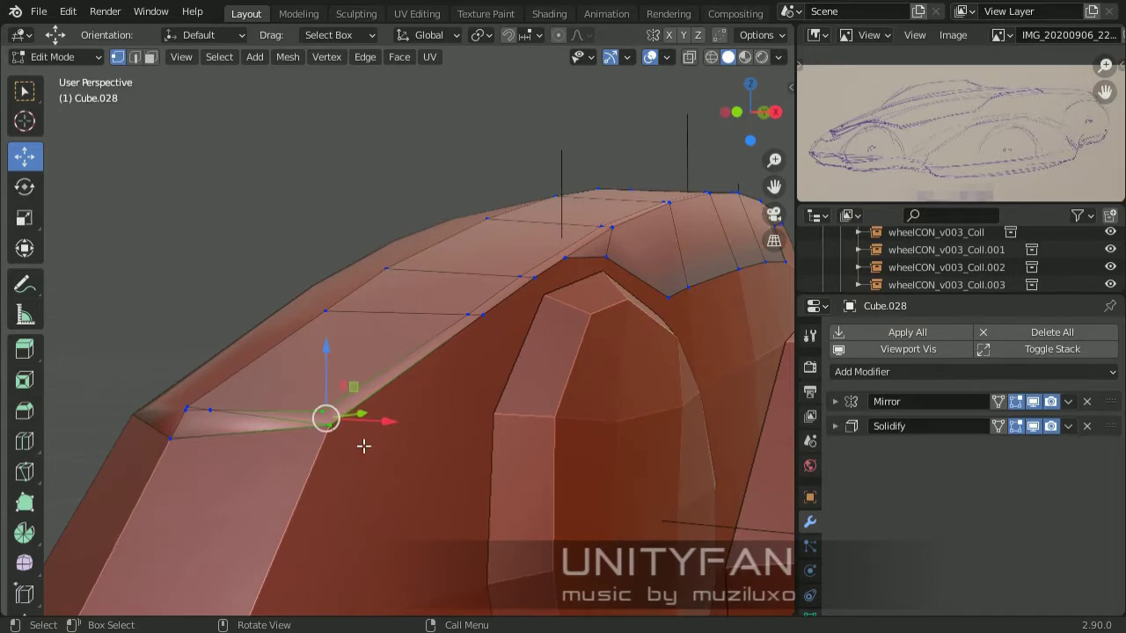
{"action": "left_click", "coordinate": [323, 406], "text": "ctrl"}
{"action": "key", "text": "g"}
{"action": "left_click", "coordinate": [216, 430]}
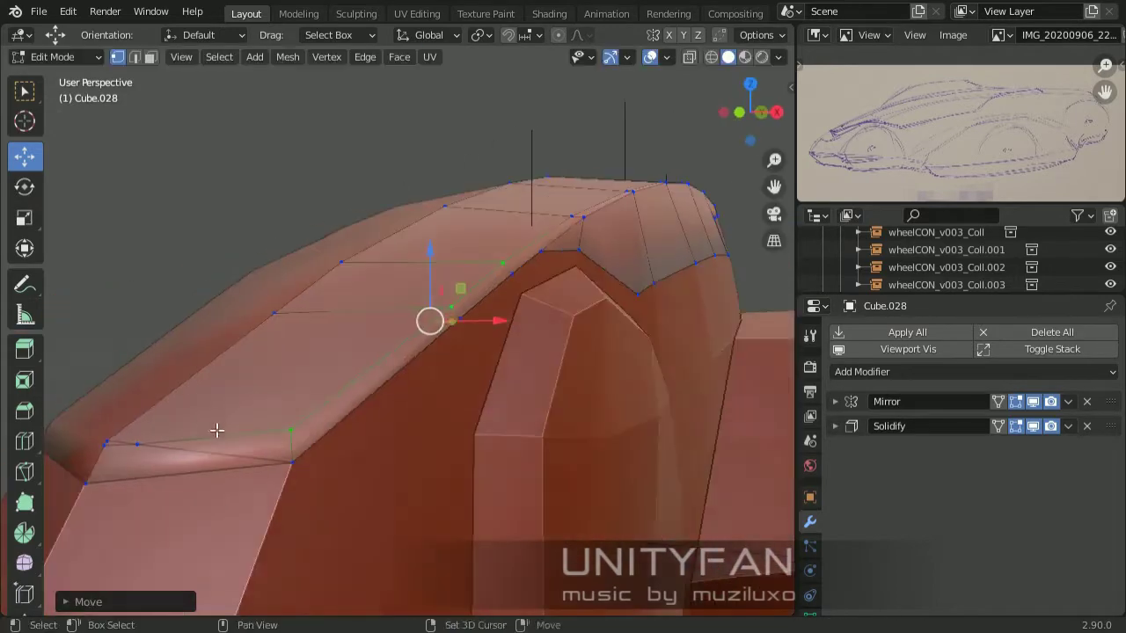
{"action": "scroll", "coordinate": [253, 468], "scroll_direction": "up", "scroll_amount": 3}
Move the strip's front corner vertex vertically along Z
{"action": "key", "text": "3"}
{"action": "middle_click_drag", "start_coordinate": [381, 474], "coordinate": [380, 430]}
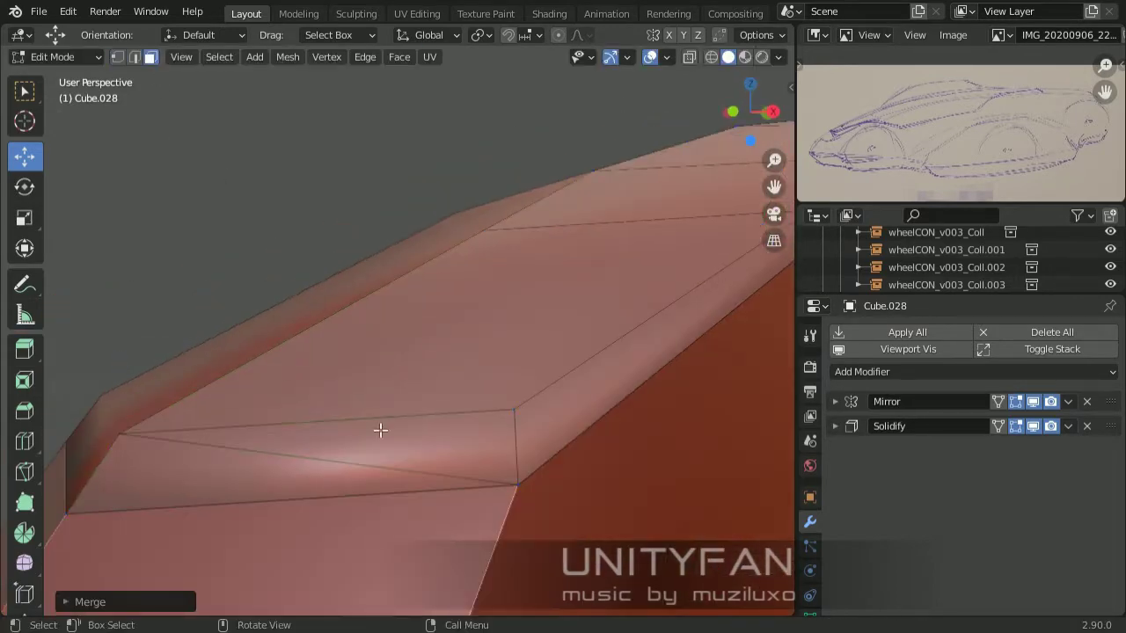
{"action": "key", "text": "1"}
{"action": "mouse_move", "coordinate": [251, 485]}
{"action": "middle_mouse_down"}
{"action": "mouse_move", "coordinate": [467, 422]}
{"action": "mouse_move", "coordinate": [440, 291]}
{"action": "middle_mouse_up"}
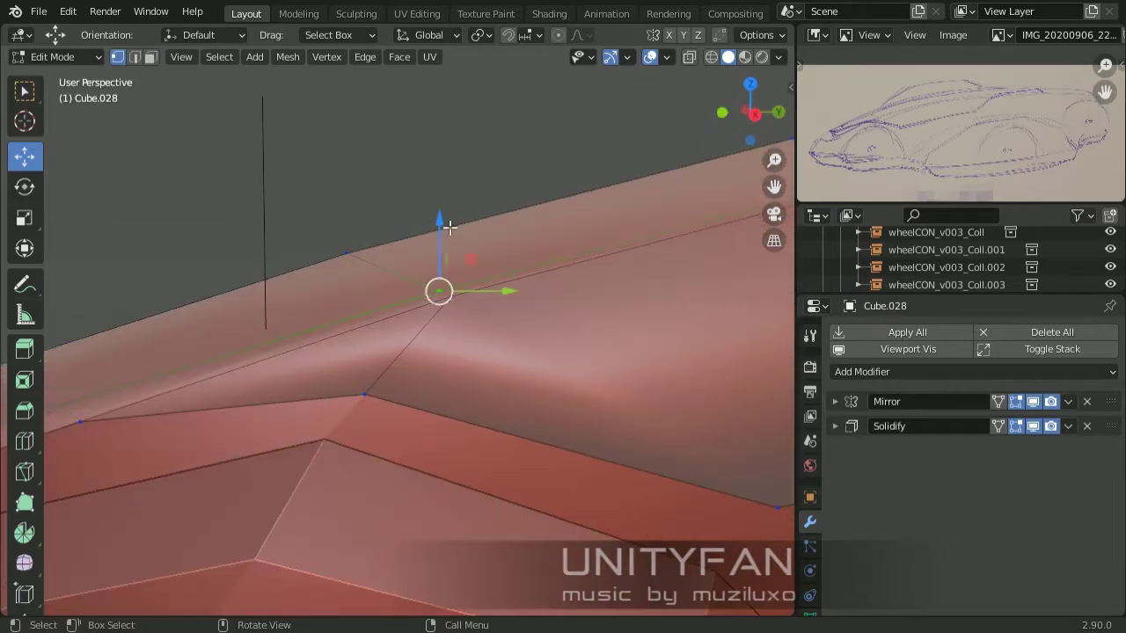
{"action": "key", "text": "g"}
{"action": "left_click", "coordinate": [447, 341]}
{"action": "mouse_move", "coordinate": [448, 341]}
{"action": "middle_mouse_down"}
{"action": "mouse_move", "coordinate": [470, 264]}
{"action": "mouse_move", "coordinate": [314, 428]}
{"action": "mouse_move", "coordinate": [211, 354]}
{"action": "mouse_move", "coordinate": [408, 384]}
{"action": "mouse_move", "coordinate": [357, 317]}
{"action": "mouse_move", "coordinate": [543, 360]}
{"action": "mouse_move", "coordinate": [192, 302]}
{"action": "mouse_move", "coordinate": [445, 407]}
{"action": "middle_mouse_up"}
{"action": "key", "text": "g"}
{"action": "key", "text": "z"}
{"action": "left_click", "coordinate": [192, 302]}
{"action": "key", "text": "Tab"}
{"action": "key", "text": "Tab"}
{"action": "mouse_move", "coordinate": [536, 505]}
{"action": "middle_mouse_down"}
{"action": "mouse_move", "coordinate": [393, 487]}
{"action": "mouse_move", "coordinate": [519, 377]}
{"action": "mouse_move", "coordinate": [473, 329]}
{"action": "mouse_move", "coordinate": [460, 354]}
{"action": "middle_mouse_up"}
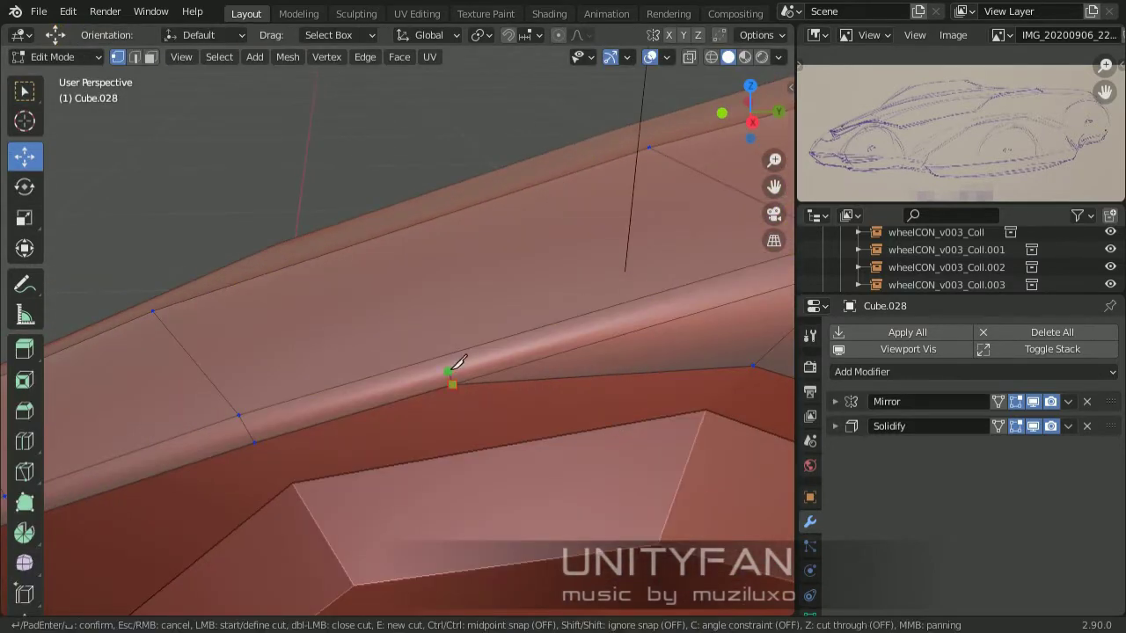
Knife-cut several extra edges along the Cube.028 strip's rim
{"action": "key", "text": "Return"}
{"action": "middle_click_drag", "start_coordinate": [356, 243], "coordinate": [422, 341]}
{"action": "left_click", "coordinate": [410, 216]}
{"action": "scroll", "coordinate": [410, 216], "scroll_direction": "down", "scroll_amount": 3}
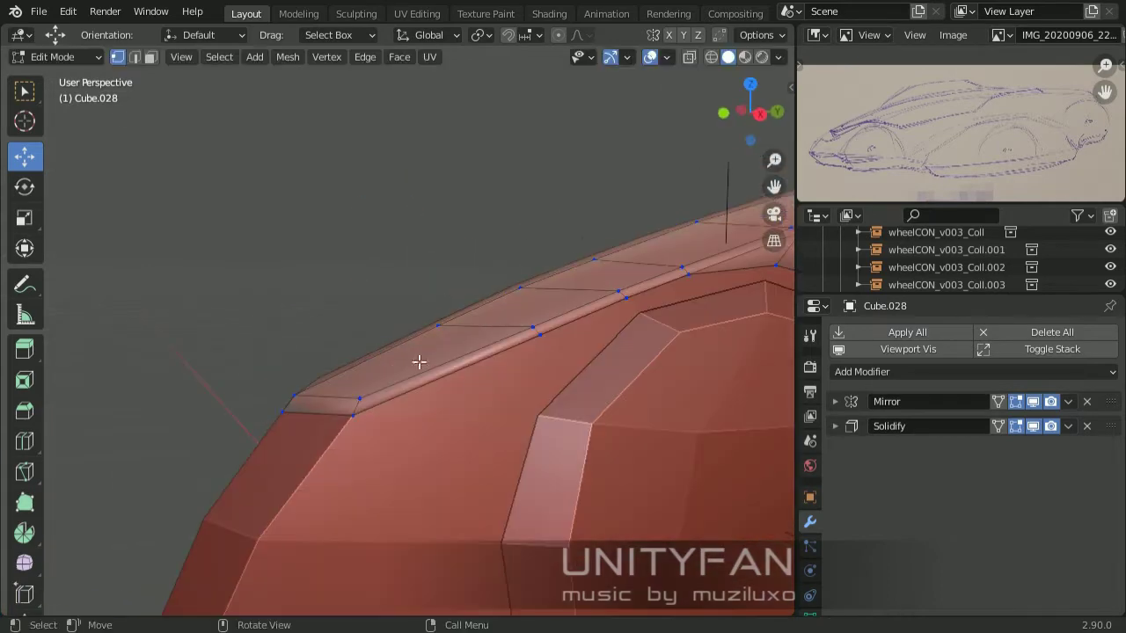
{"action": "mouse_move", "coordinate": [410, 216]}
{"action": "middle_mouse_down"}
{"action": "mouse_move", "coordinate": [487, 455]}
{"action": "mouse_move", "coordinate": [518, 420]}
{"action": "middle_mouse_up"}
{"action": "scroll", "coordinate": [396, 461], "scroll_direction": "up", "scroll_amount": 5}
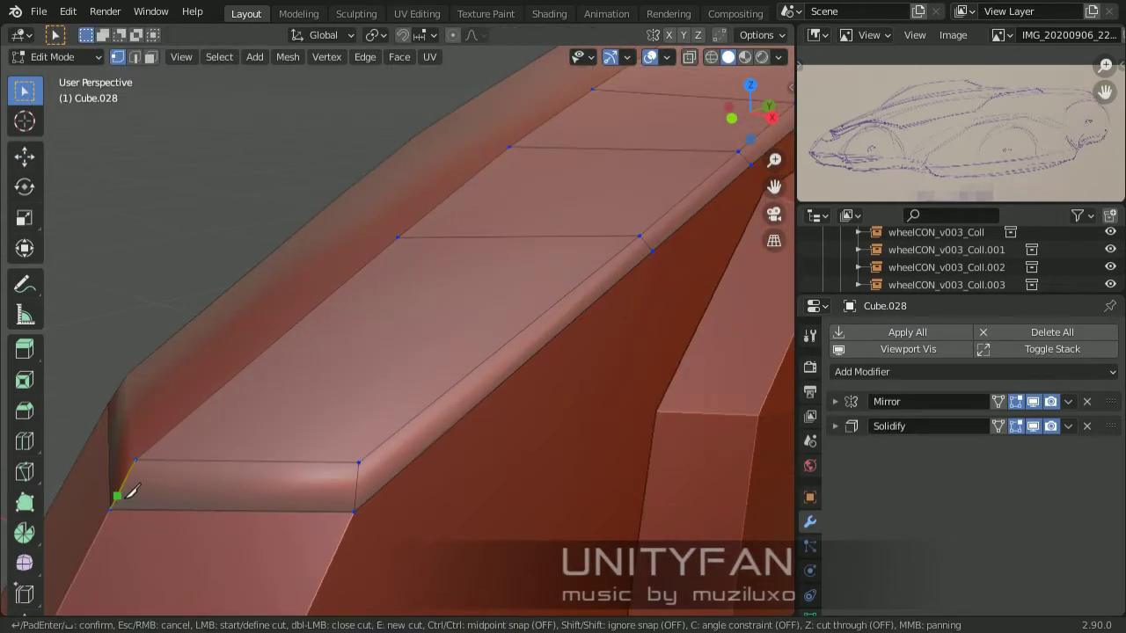
{"action": "mouse_move", "coordinate": [448, 409]}
{"action": "middle_mouse_down"}
{"action": "mouse_move", "coordinate": [334, 495]}
{"action": "mouse_move", "coordinate": [507, 520]}
{"action": "middle_mouse_up"}
{"action": "key", "text": "Return"}
{"action": "scroll", "coordinate": [480, 383], "scroll_direction": "up", "scroll_amount": 4}
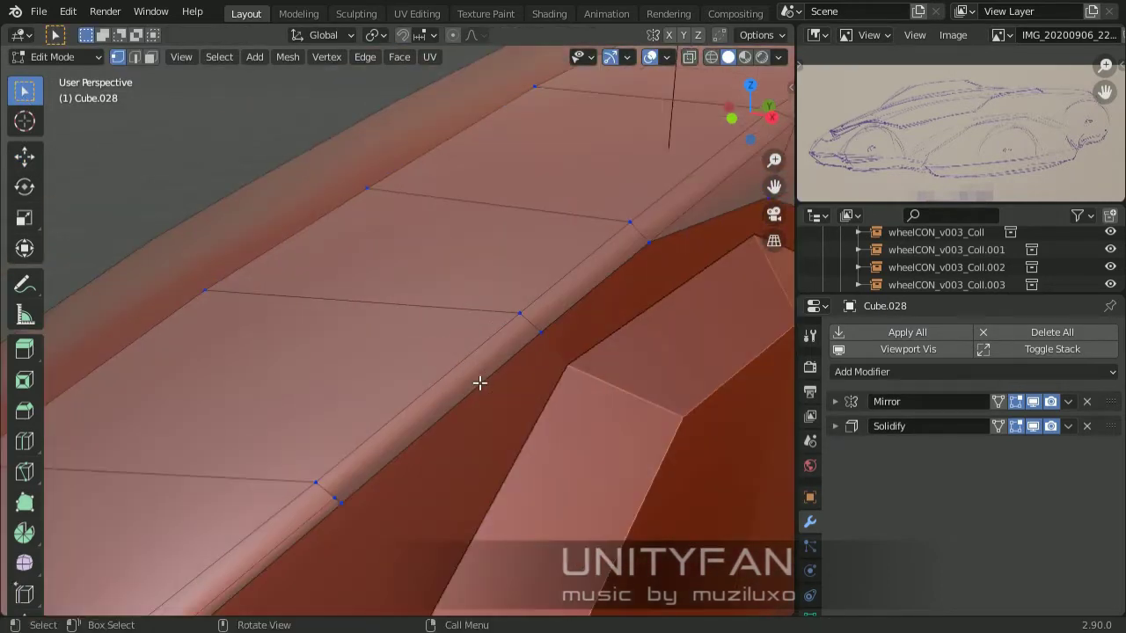
{"action": "middle_click_drag", "start_coordinate": [337, 493], "coordinate": [374, 519]}
{"action": "key", "text": "Return"}
{"action": "middle_click_drag", "start_coordinate": [589, 324], "coordinate": [352, 370]}
{"action": "scroll", "coordinate": [351, 369], "scroll_direction": "down", "scroll_amount": 3}
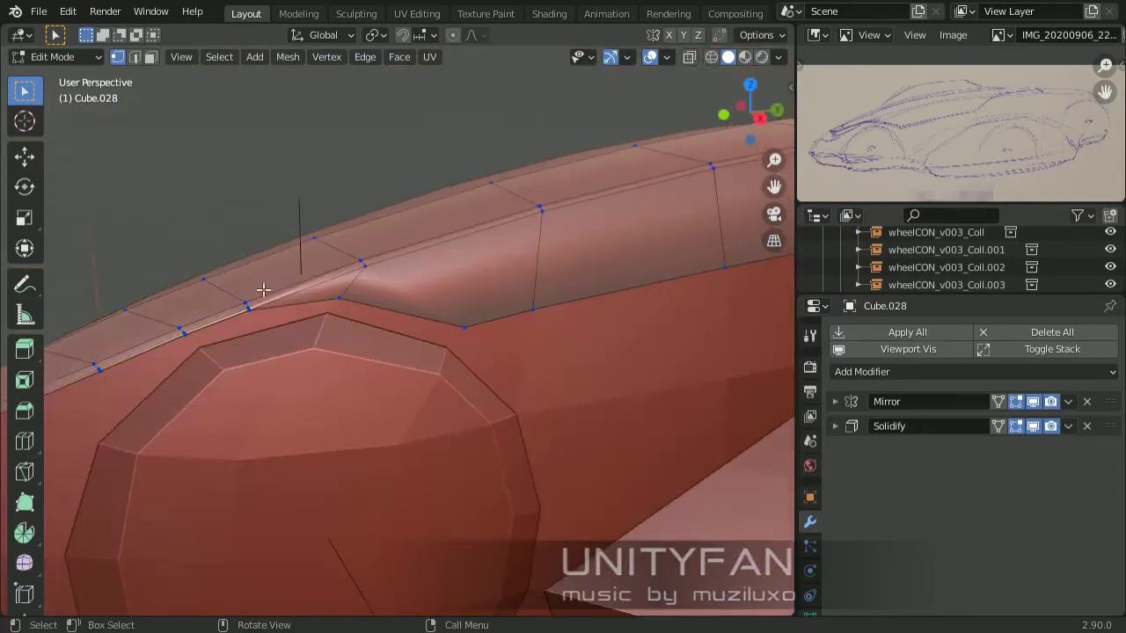
{"action": "scroll", "coordinate": [290, 402], "scroll_direction": "up", "scroll_amount": 4}
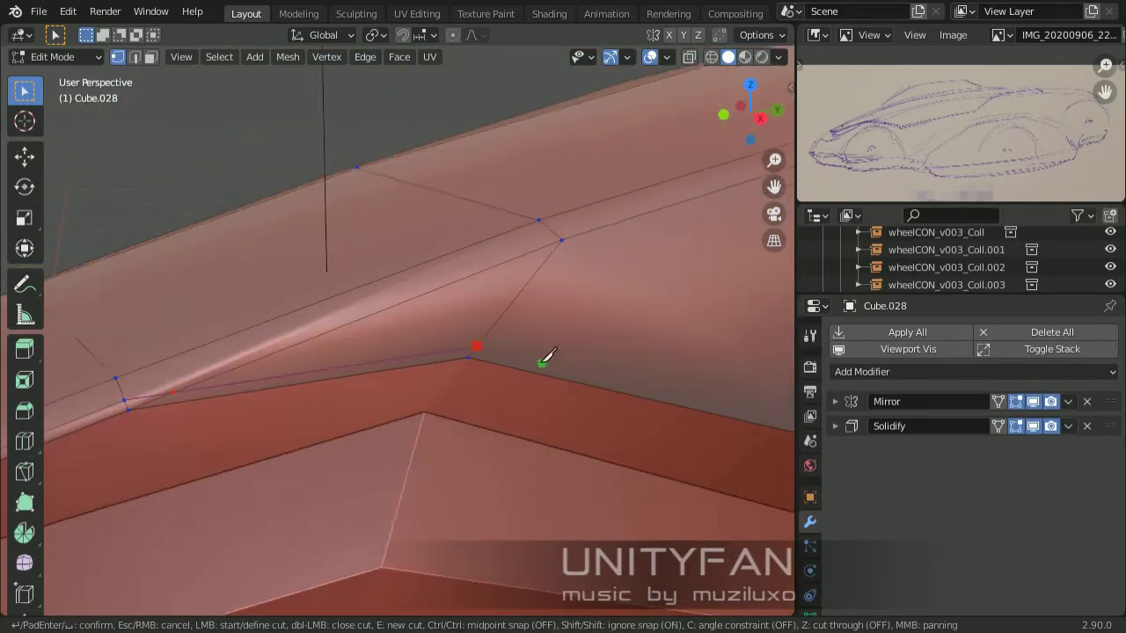
{"action": "mouse_move", "coordinate": [543, 355]}
{"action": "middle_mouse_down"}
{"action": "mouse_move", "coordinate": [692, 428]}
{"action": "mouse_move", "coordinate": [435, 447]}
{"action": "middle_mouse_up"}
{"action": "key", "text": "Return"}
{"action": "scroll", "coordinate": [211, 166], "scroll_direction": "down", "scroll_amount": 3}
{"action": "scroll", "coordinate": [327, 401], "scroll_direction": "up", "scroll_amount": 4}
{"action": "scroll", "coordinate": [327, 401], "scroll_direction": "up", "scroll_amount": 3}
Make another rim knife cut and adjust its vertices from the right side view
{"action": "key", "text": "k"}
{"action": "key", "text": "Return"}
{"action": "mouse_move", "coordinate": [613, 372]}
{"action": "middle_mouse_down"}
{"action": "mouse_move", "coordinate": [307, 432]}
{"action": "mouse_move", "coordinate": [330, 410]}
{"action": "middle_mouse_up"}
{"action": "mouse_move", "coordinate": [737, 447]}
{"action": "middle_mouse_down"}
{"action": "mouse_move", "coordinate": [252, 390]}
{"action": "mouse_move", "coordinate": [419, 428]}
{"action": "mouse_move", "coordinate": [519, 403]}
{"action": "mouse_move", "coordinate": [442, 460]}
{"action": "mouse_move", "coordinate": [610, 354]}
{"action": "mouse_move", "coordinate": [489, 390]}
{"action": "middle_mouse_up"}
{"action": "left_click", "coordinate": [519, 403]}
{"action": "key", "text": "Return"}
{"action": "scroll", "coordinate": [448, 465], "scroll_direction": "down", "scroll_amount": 2}
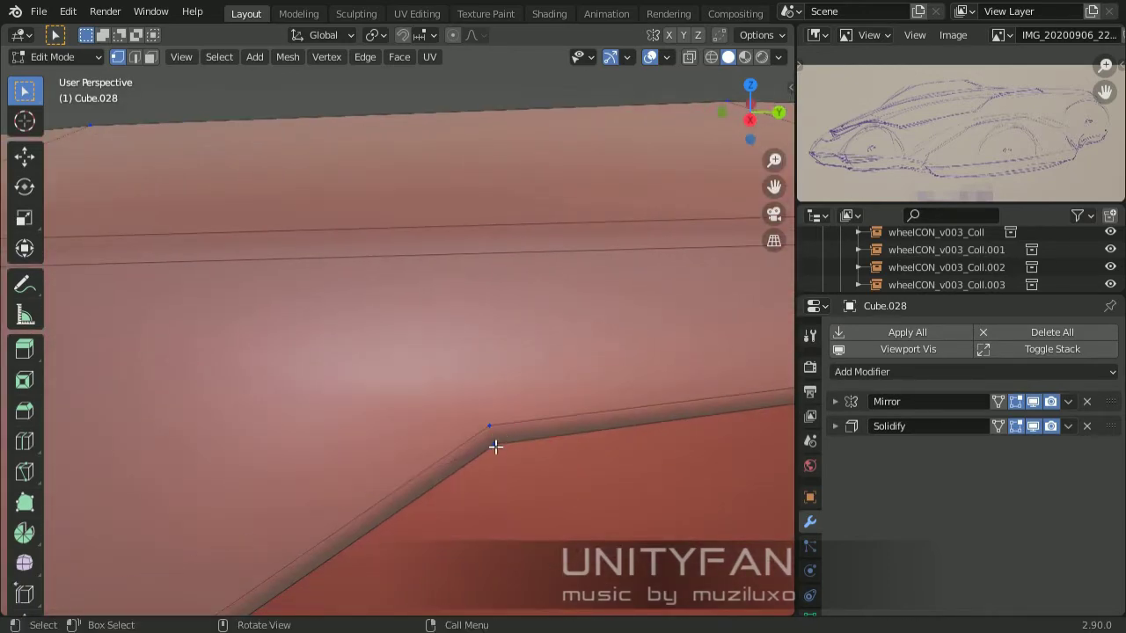
{"action": "key", "text": "Return"}
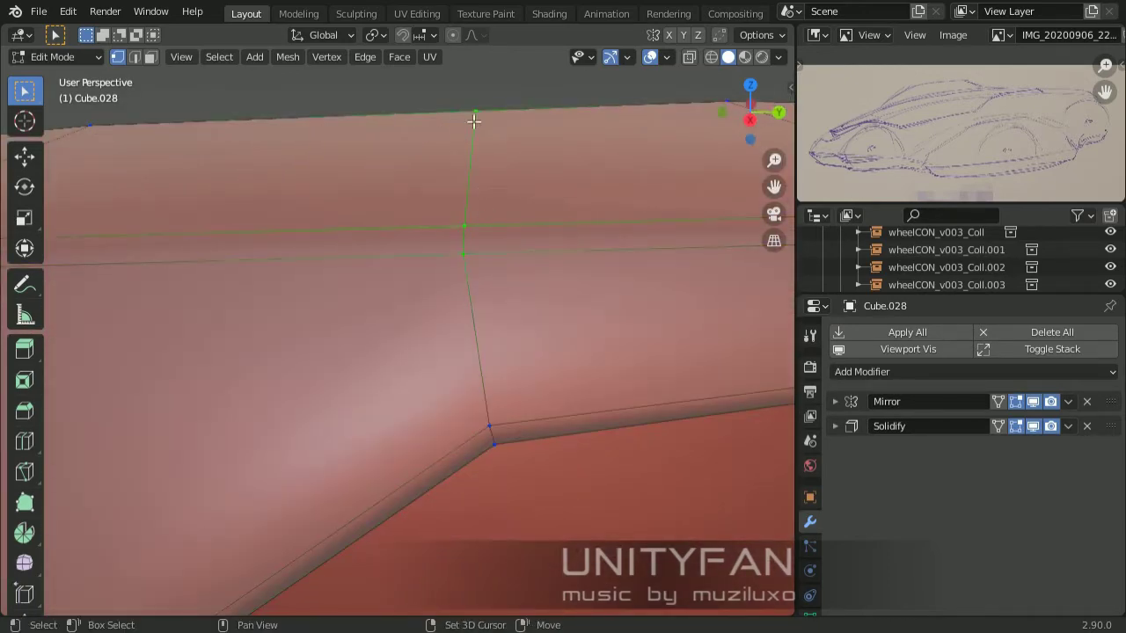
{"action": "mouse_move", "coordinate": [472, 118]}
{"action": "middle_mouse_down"}
{"action": "mouse_move", "coordinate": [414, 188]}
{"action": "mouse_move", "coordinate": [586, 435]}
{"action": "mouse_move", "coordinate": [238, 437]}
{"action": "mouse_move", "coordinate": [335, 397]}
{"action": "middle_mouse_up"}
{"action": "key", "text": "KP_3"}
{"action": "scroll", "coordinate": [483, 337], "scroll_direction": "up", "scroll_amount": 2}
{"action": "left_click", "coordinate": [384, 217]}
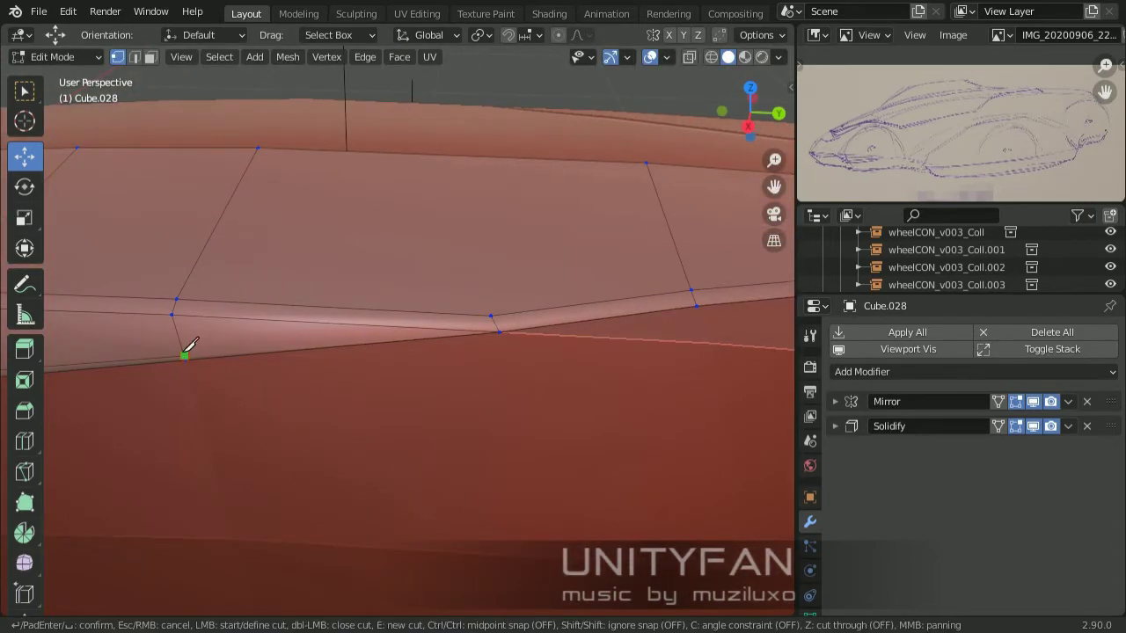
Knife-cut extra edges at the strip's corners
{"action": "left_click", "coordinate": [186, 353]}
{"action": "mouse_move", "coordinate": [186, 352]}
{"action": "middle_mouse_down"}
{"action": "mouse_move", "coordinate": [422, 372]}
{"action": "mouse_move", "coordinate": [483, 414]}
{"action": "mouse_move", "coordinate": [282, 370]}
{"action": "middle_mouse_up"}
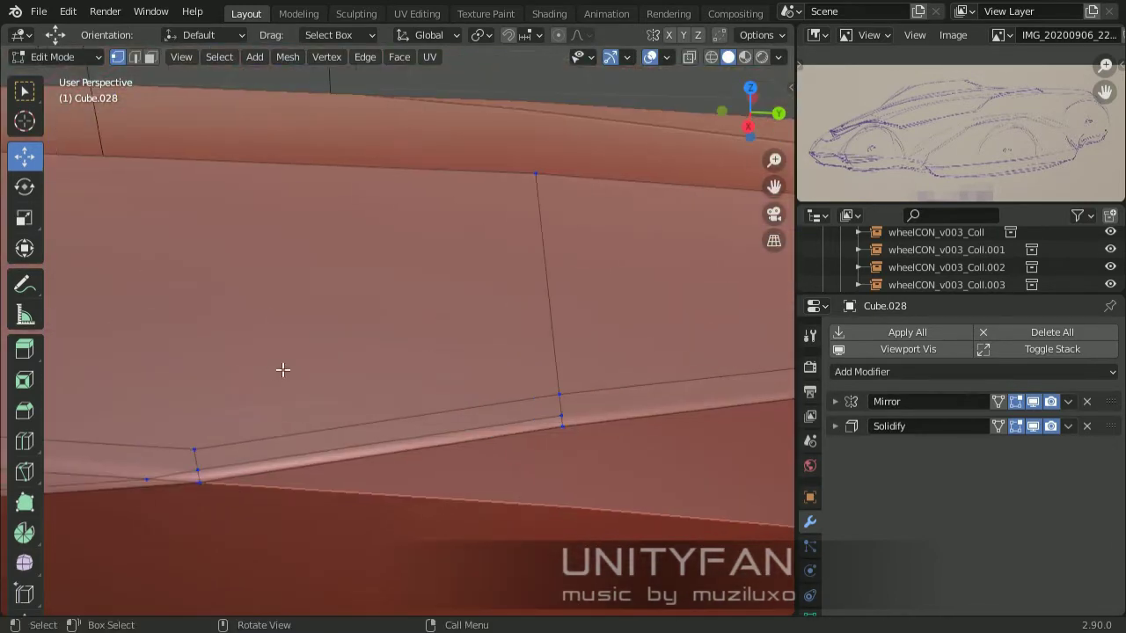
{"action": "left_click", "coordinate": [258, 176]}
{"action": "key", "text": "Return"}
{"action": "mouse_move", "coordinate": [258, 176]}
{"action": "middle_mouse_down"}
{"action": "mouse_move", "coordinate": [540, 136]}
{"action": "mouse_move", "coordinate": [472, 360]}
{"action": "mouse_move", "coordinate": [432, 309]}
{"action": "mouse_move", "coordinate": [486, 422]}
{"action": "mouse_move", "coordinate": [423, 379]}
{"action": "middle_mouse_up"}
{"action": "left_click", "coordinate": [425, 429]}
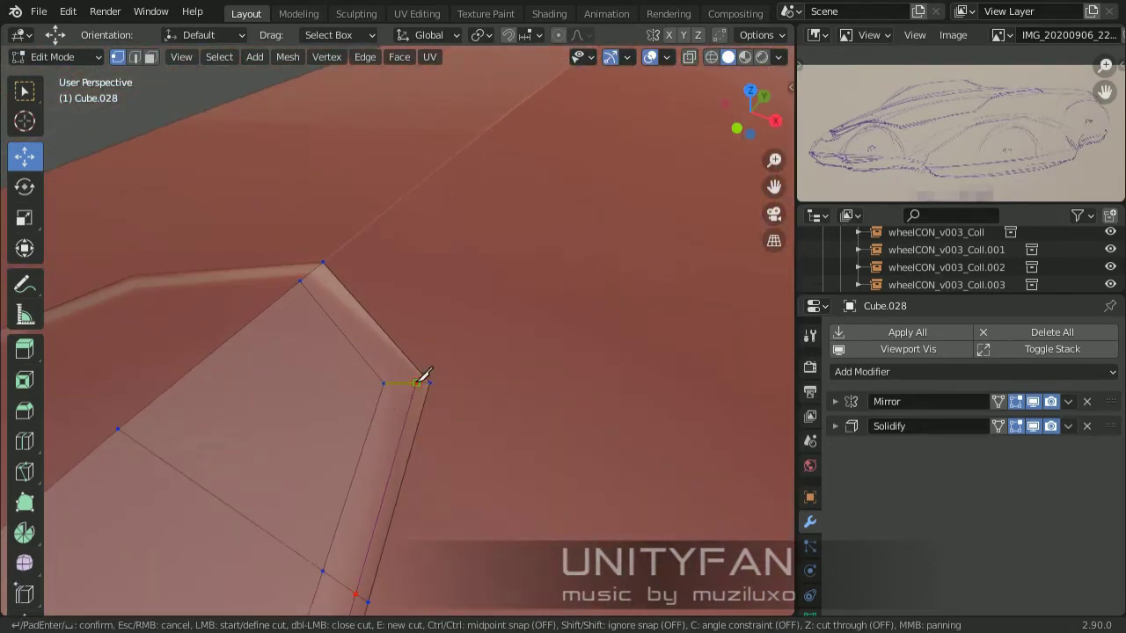
{"action": "left_click", "coordinate": [315, 268]}
{"action": "key", "text": "Return"}
{"action": "mouse_move", "coordinate": [315, 269]}
{"action": "middle_mouse_down"}
{"action": "mouse_move", "coordinate": [460, 413]}
{"action": "mouse_move", "coordinate": [370, 342]}
{"action": "mouse_move", "coordinate": [335, 352]}
{"action": "mouse_move", "coordinate": [389, 329]}
{"action": "mouse_move", "coordinate": [335, 354]}
{"action": "mouse_move", "coordinate": [399, 417]}
{"action": "mouse_move", "coordinate": [354, 445]}
{"action": "middle_mouse_up"}
{"action": "left_click", "coordinate": [363, 332]}
{"action": "key", "text": "Return"}
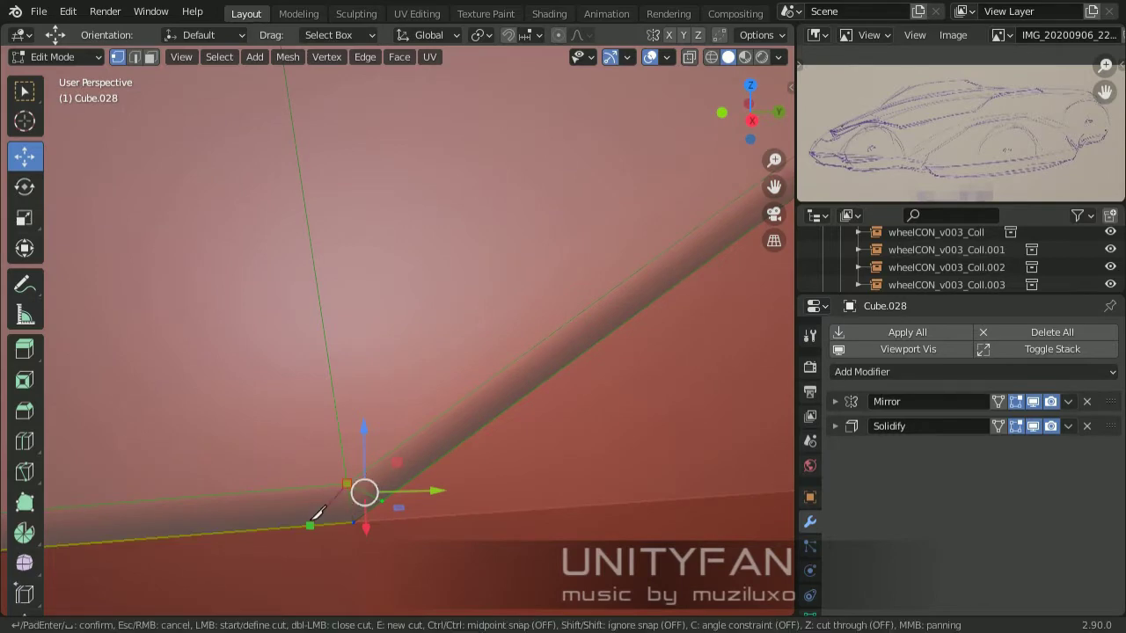
{"action": "scroll", "coordinate": [389, 512], "scroll_direction": "down", "scroll_amount": 5}
Add a Catmull-Clark Subdivision Surface modifier to Cube.028 (viewport 1, render 2)
{"action": "key", "text": "Tab"}
{"action": "left_click", "coordinate": [887, 371]}
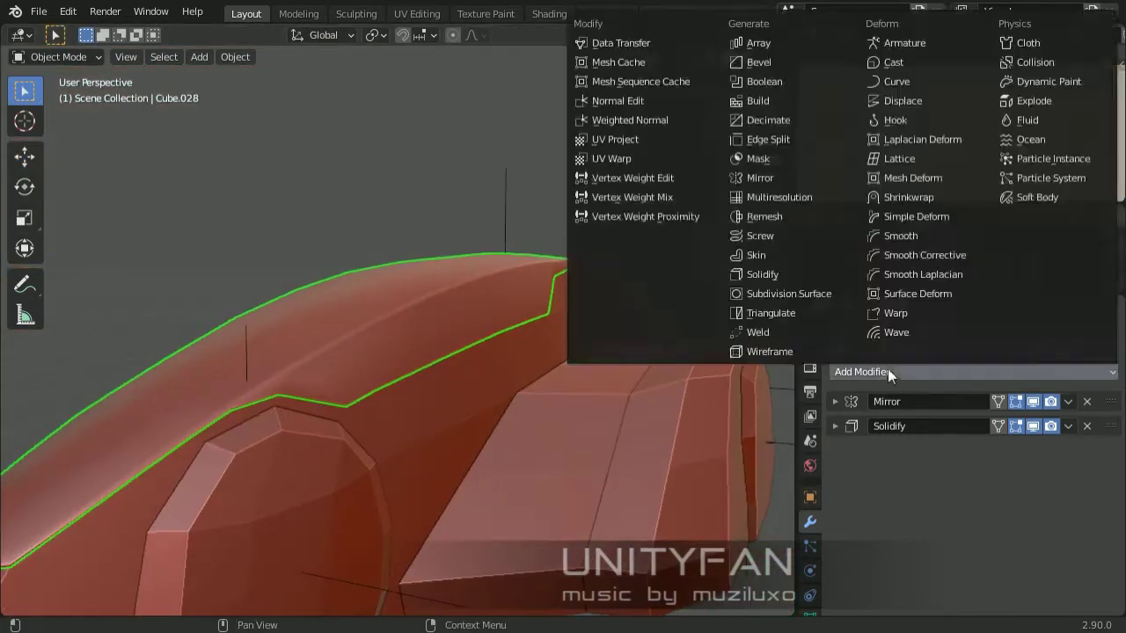
{"action": "left_click", "coordinate": [695, 449]}
{"action": "scroll", "coordinate": [371, 283], "scroll_direction": "down", "scroll_amount": 3}
{"action": "scroll", "coordinate": [365, 367], "scroll_direction": "up", "scroll_amount": 5}
With X-ray on, move the panel's corner vertices into place in vertex mode
{"action": "key", "text": "Tab"}
{"action": "mouse_move", "coordinate": [365, 368]}
{"action": "middle_mouse_down"}
{"action": "mouse_move", "coordinate": [355, 379]}
{"action": "mouse_move", "coordinate": [417, 347]}
{"action": "middle_mouse_up"}
{"action": "key", "text": "Tab"}
{"action": "key", "text": "Tab"}
{"action": "scroll", "coordinate": [465, 302], "scroll_direction": "up", "scroll_amount": 4}
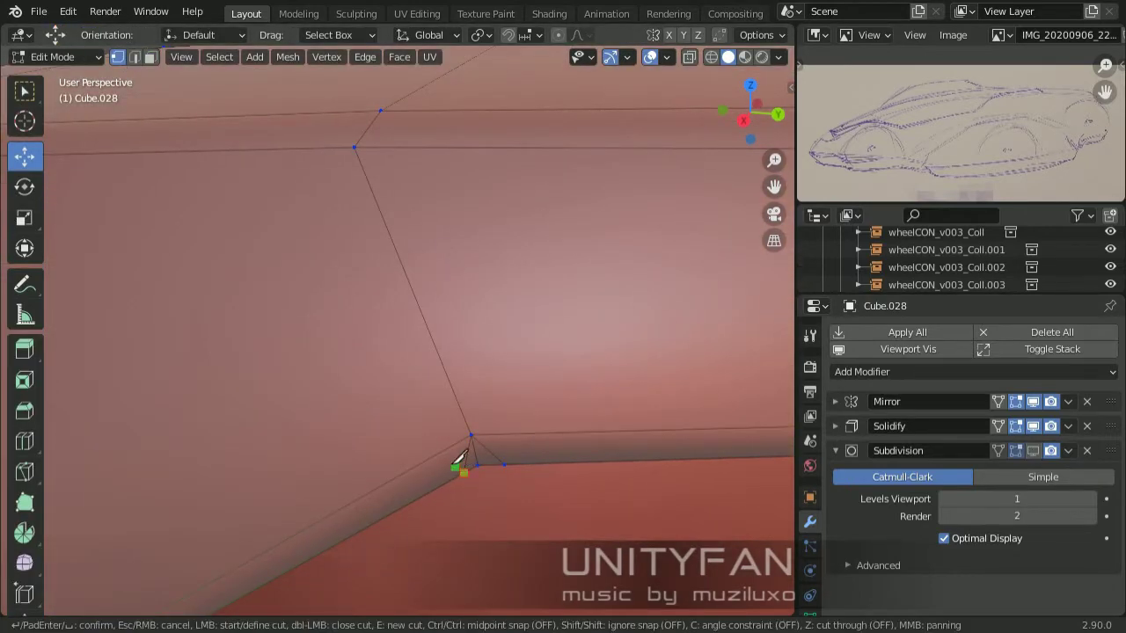
{"action": "mouse_move", "coordinate": [472, 472]}
{"action": "middle_mouse_down"}
{"action": "mouse_move", "coordinate": [510, 449]}
{"action": "mouse_move", "coordinate": [573, 463]}
{"action": "mouse_move", "coordinate": [562, 335]}
{"action": "mouse_move", "coordinate": [441, 410]}
{"action": "mouse_move", "coordinate": [490, 387]}
{"action": "middle_mouse_up"}
{"action": "key", "text": "Tab"}
Add knife support cuts near the ends of the strip to keep its corners crisp
{"action": "key", "text": "Tab"}
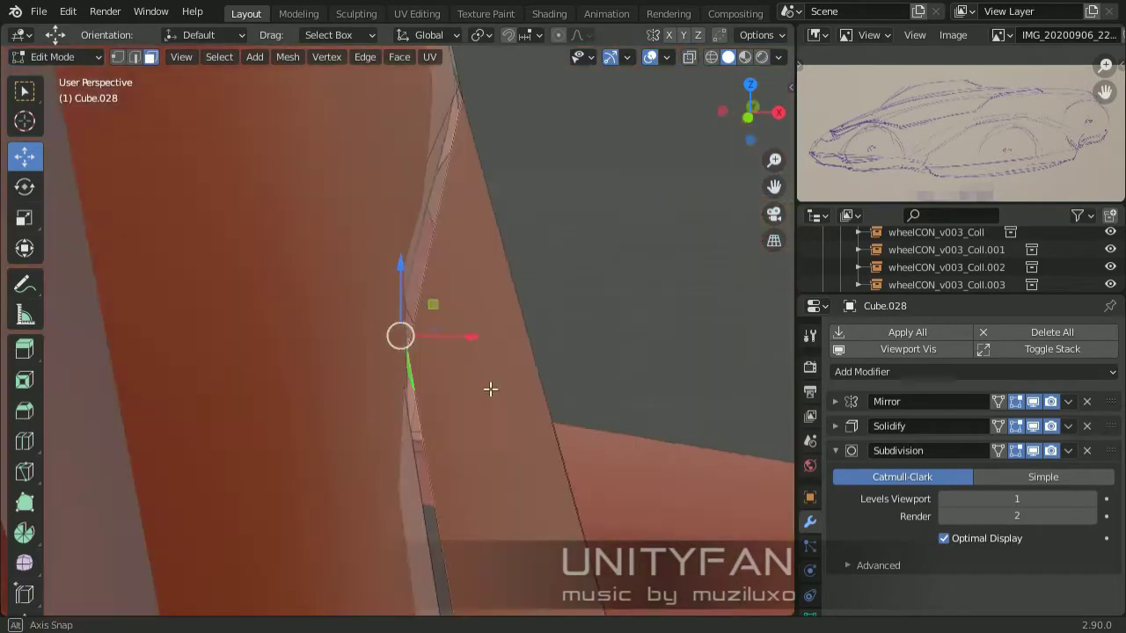
{"action": "key", "text": "shift+z"}
{"action": "left_click", "coordinate": [118, 56]}
{"action": "mouse_move", "coordinate": [467, 317]}
{"action": "middle_mouse_down"}
{"action": "mouse_move", "coordinate": [342, 249]}
{"action": "mouse_move", "coordinate": [523, 332]}
{"action": "mouse_move", "coordinate": [549, 356]}
{"action": "mouse_move", "coordinate": [327, 389]}
{"action": "mouse_move", "coordinate": [355, 370]}
{"action": "mouse_move", "coordinate": [495, 410]}
{"action": "mouse_move", "coordinate": [445, 387]}
{"action": "mouse_move", "coordinate": [395, 397]}
{"action": "mouse_move", "coordinate": [269, 370]}
{"action": "mouse_move", "coordinate": [467, 371]}
{"action": "mouse_move", "coordinate": [402, 417]}
{"action": "middle_mouse_up"}
{"action": "key", "text": "shift+z"}
{"action": "key", "text": "Tab"}
{"action": "key", "text": "Tab"}
{"action": "scroll", "coordinate": [402, 410], "scroll_direction": "up", "scroll_amount": 3}
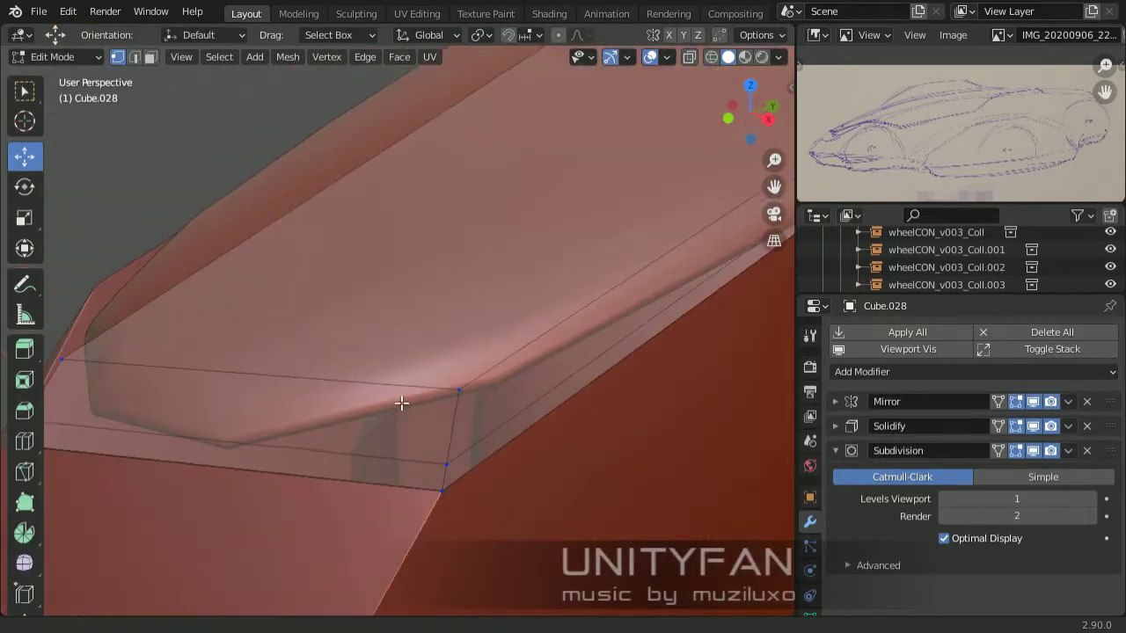
{"action": "key", "text": "Return"}
{"action": "middle_click_drag", "start_coordinate": [103, 341], "coordinate": [199, 385]}
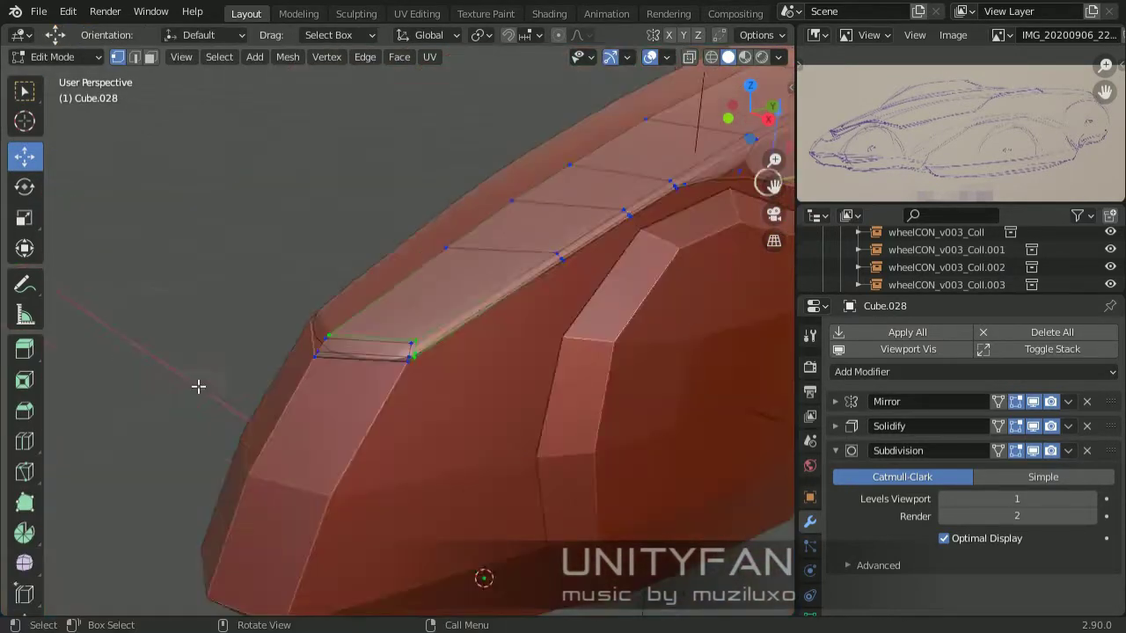
{"action": "key", "text": "Tab"}
{"action": "key", "text": "Tab"}
{"action": "middle_click_drag", "start_coordinate": [402, 570], "coordinate": [719, 516]}
{"action": "left_click", "coordinate": [499, 515]}
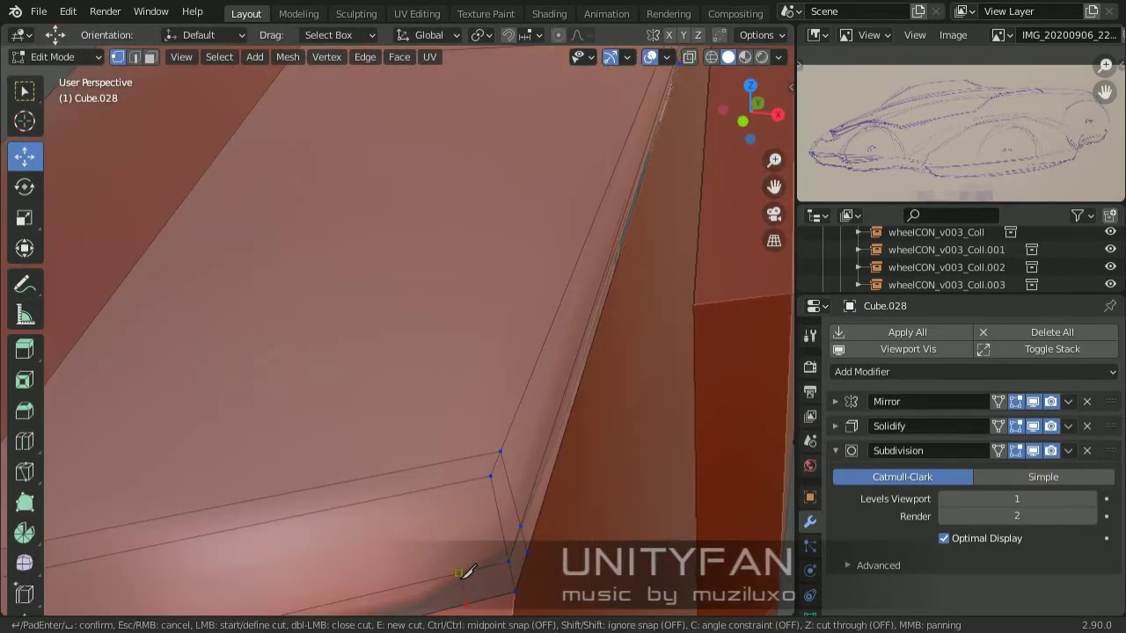
{"action": "mouse_move", "coordinate": [466, 572]}
{"action": "middle_mouse_down"}
{"action": "mouse_move", "coordinate": [498, 352]}
{"action": "mouse_move", "coordinate": [525, 475]}
{"action": "middle_mouse_up"}
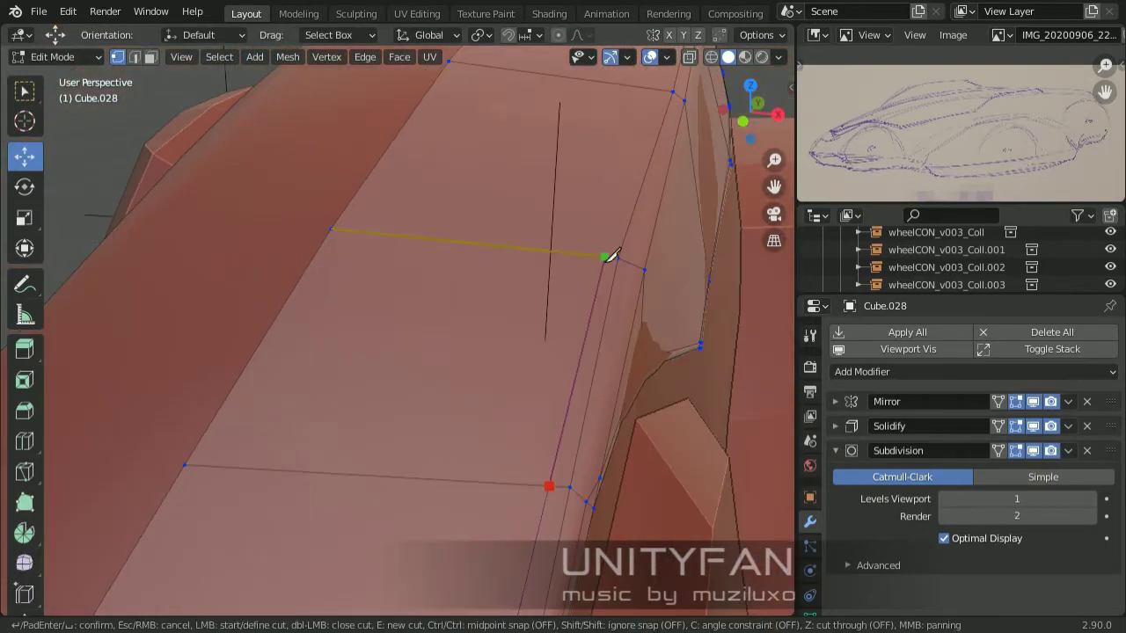
{"action": "mouse_move", "coordinate": [674, 264]}
{"action": "middle_mouse_down"}
{"action": "mouse_move", "coordinate": [437, 472]}
{"action": "mouse_move", "coordinate": [334, 369]}
{"action": "mouse_move", "coordinate": [414, 305]}
{"action": "mouse_move", "coordinate": [344, 382]}
{"action": "mouse_move", "coordinate": [481, 345]}
{"action": "middle_mouse_up"}
{"action": "key", "text": "w"}
{"action": "key", "text": "alt+z"}
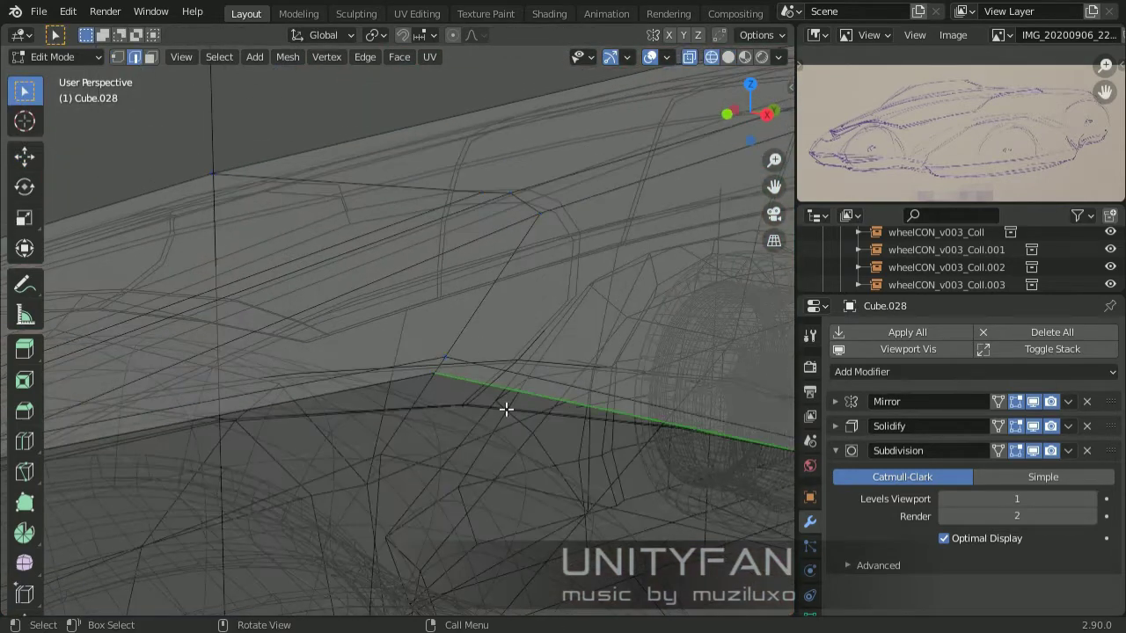
Return to solid shading and merge two vertices at the panel edge
{"action": "key", "text": "shift+space"}
{"action": "key", "text": "g"}
{"action": "key", "text": "KP_Decimal"}
{"action": "key", "text": "z"}
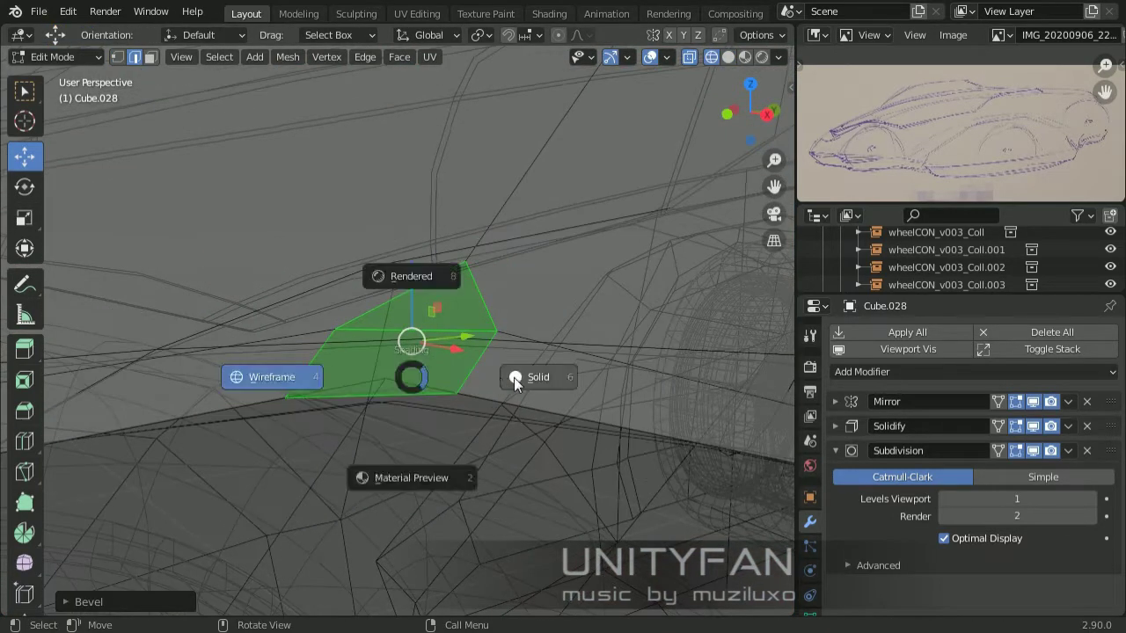
{"action": "left_click", "coordinate": [516, 377]}
{"action": "mouse_move", "coordinate": [516, 377]}
{"action": "middle_mouse_down"}
{"action": "mouse_move", "coordinate": [490, 337]}
{"action": "mouse_move", "coordinate": [314, 341]}
{"action": "mouse_move", "coordinate": [419, 333]}
{"action": "middle_mouse_up"}
{"action": "key", "text": "1"}
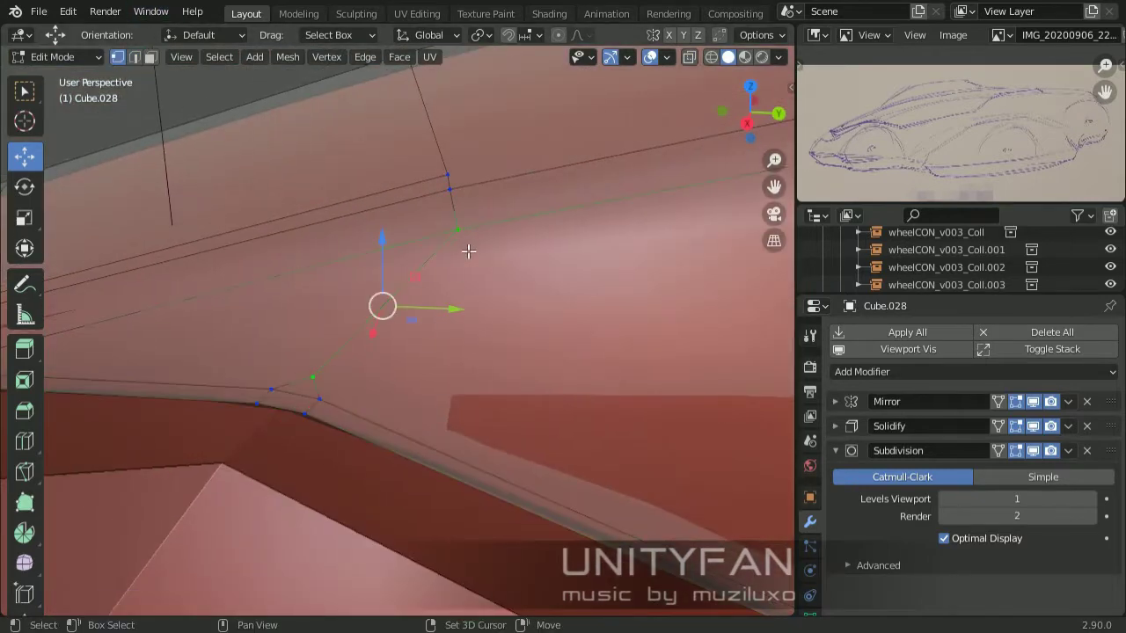
{"action": "left_click", "coordinate": [469, 259]}
Add knife support cuts along the length of the Cube.028 strip
{"action": "mouse_move", "coordinate": [469, 259]}
{"action": "middle_mouse_down"}
{"action": "mouse_move", "coordinate": [214, 465]}
{"action": "mouse_move", "coordinate": [555, 202]}
{"action": "mouse_move", "coordinate": [424, 333]}
{"action": "middle_mouse_up"}
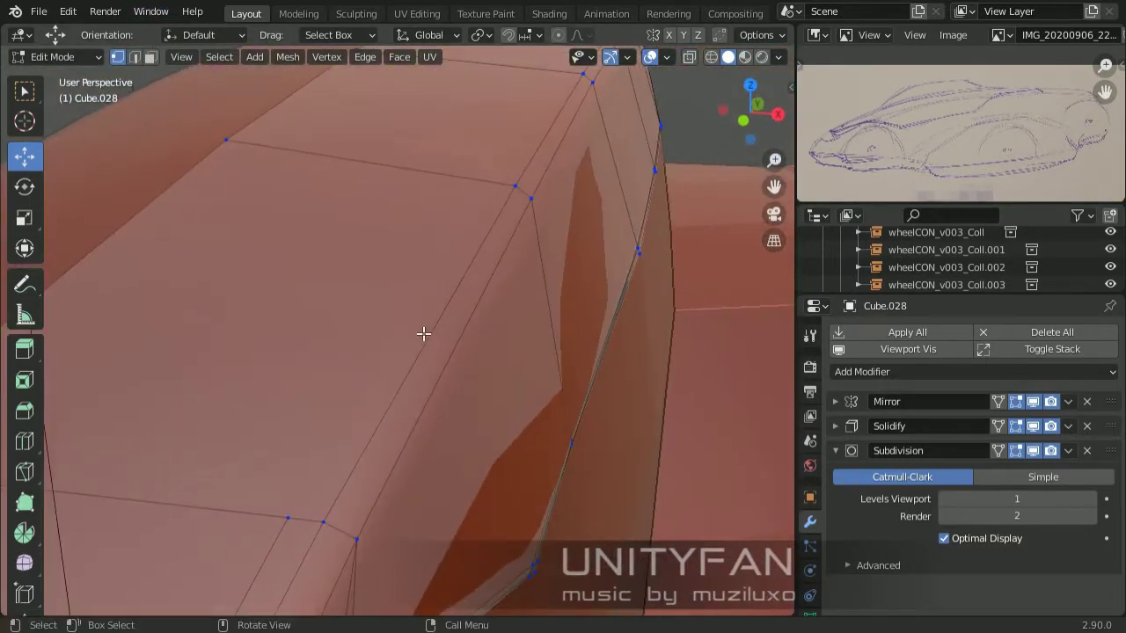
{"action": "scroll", "coordinate": [501, 185], "scroll_direction": "down", "scroll_amount": 3}
{"action": "key", "text": "Return"}
{"action": "mouse_move", "coordinate": [510, 198]}
{"action": "middle_mouse_down"}
{"action": "mouse_move", "coordinate": [397, 385]}
{"action": "mouse_move", "coordinate": [304, 258]}
{"action": "middle_mouse_up"}
{"action": "left_click", "coordinate": [284, 323]}
{"action": "middle_click_drag", "start_coordinate": [284, 323], "coordinate": [415, 234]}
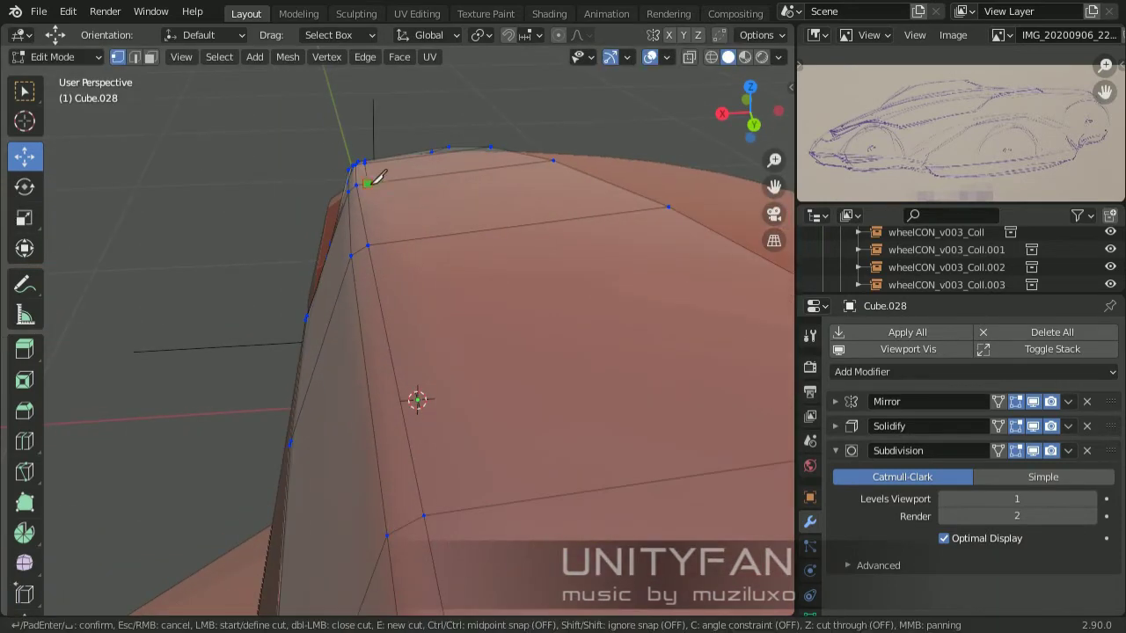
{"action": "left_click", "coordinate": [440, 481]}
{"action": "key", "text": "Return"}
{"action": "mouse_move", "coordinate": [446, 479]}
{"action": "middle_mouse_down"}
{"action": "mouse_move", "coordinate": [390, 284]}
{"action": "mouse_move", "coordinate": [397, 324]}
{"action": "middle_mouse_up"}
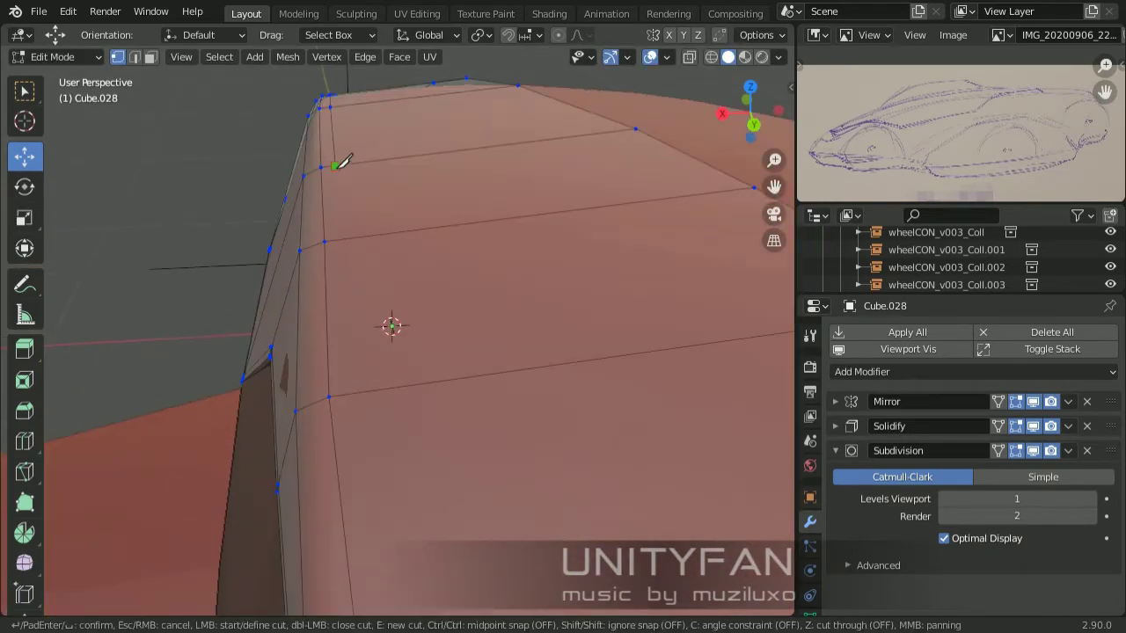
{"action": "middle_click_drag", "start_coordinate": [368, 384], "coordinate": [343, 280]}
{"action": "mouse_move", "coordinate": [518, 481]}
{"action": "middle_mouse_down"}
{"action": "mouse_move", "coordinate": [456, 413]}
{"action": "mouse_move", "coordinate": [209, 208]}
{"action": "mouse_move", "coordinate": [340, 291]}
{"action": "mouse_move", "coordinate": [268, 325]}
{"action": "mouse_move", "coordinate": [397, 336]}
{"action": "mouse_move", "coordinate": [320, 347]}
{"action": "mouse_move", "coordinate": [427, 301]}
{"action": "middle_mouse_up"}
{"action": "key", "text": "Return"}
Select the vertices at the panel corner and move them into place
{"action": "key", "text": "Tab"}
{"action": "key", "text": "Tab"}
{"action": "left_click_drag", "start_coordinate": [428, 302], "coordinate": [320, 208]}
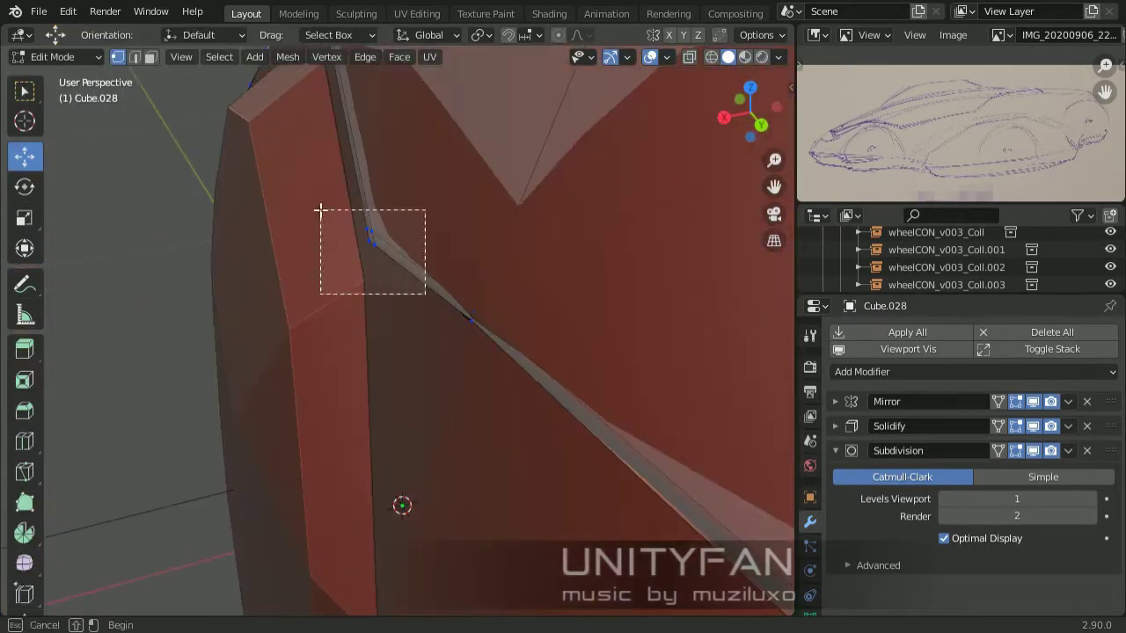
{"action": "key", "text": "g"}
{"action": "left_click", "coordinate": [247, 386]}
{"action": "key", "text": "Tab"}
{"action": "mouse_move", "coordinate": [247, 386]}
{"action": "middle_mouse_down"}
{"action": "mouse_move", "coordinate": [322, 150]}
{"action": "mouse_move", "coordinate": [470, 261]}
{"action": "middle_mouse_up"}
{"action": "key", "text": "Tab"}
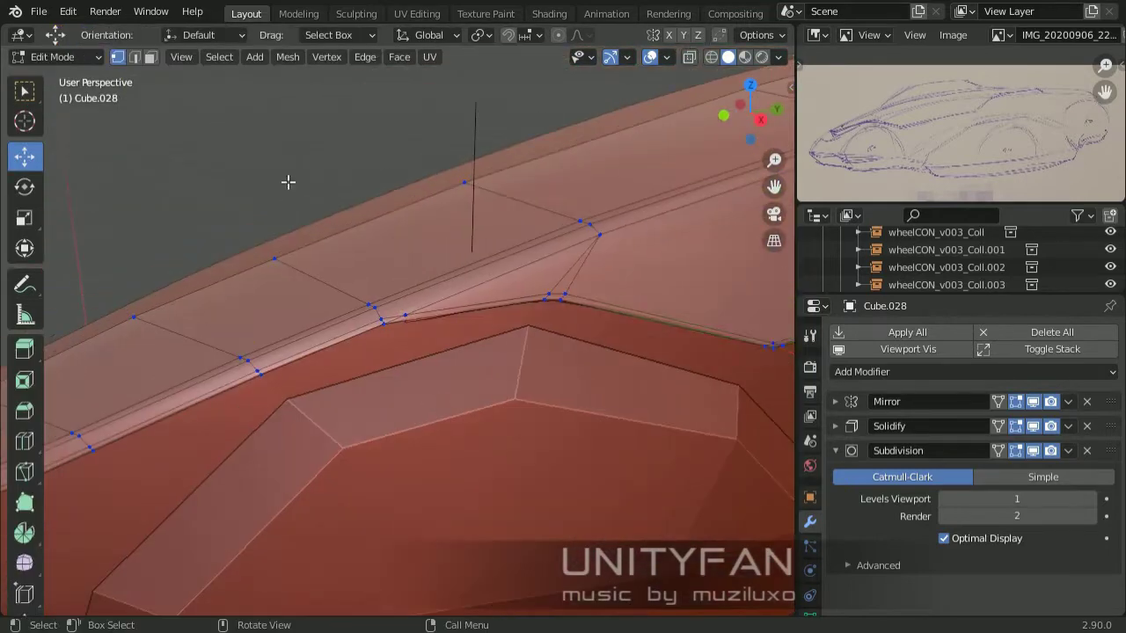
{"action": "mouse_move", "coordinate": [289, 181]}
{"action": "middle_mouse_down"}
{"action": "mouse_move", "coordinate": [411, 320]}
{"action": "mouse_move", "coordinate": [560, 352]}
{"action": "mouse_move", "coordinate": [419, 322]}
{"action": "mouse_move", "coordinate": [353, 336]}
{"action": "mouse_move", "coordinate": [249, 251]}
{"action": "mouse_move", "coordinate": [490, 334]}
{"action": "mouse_move", "coordinate": [144, 101]}
{"action": "mouse_move", "coordinate": [182, 336]}
{"action": "mouse_move", "coordinate": [157, 367]}
{"action": "middle_mouse_up"}
{"action": "left_click", "coordinate": [395, 303]}
Knife one more panel-line edge, then return to Object Mode to view the car body
{"action": "key", "text": "1"}
{"action": "key", "text": "k"}
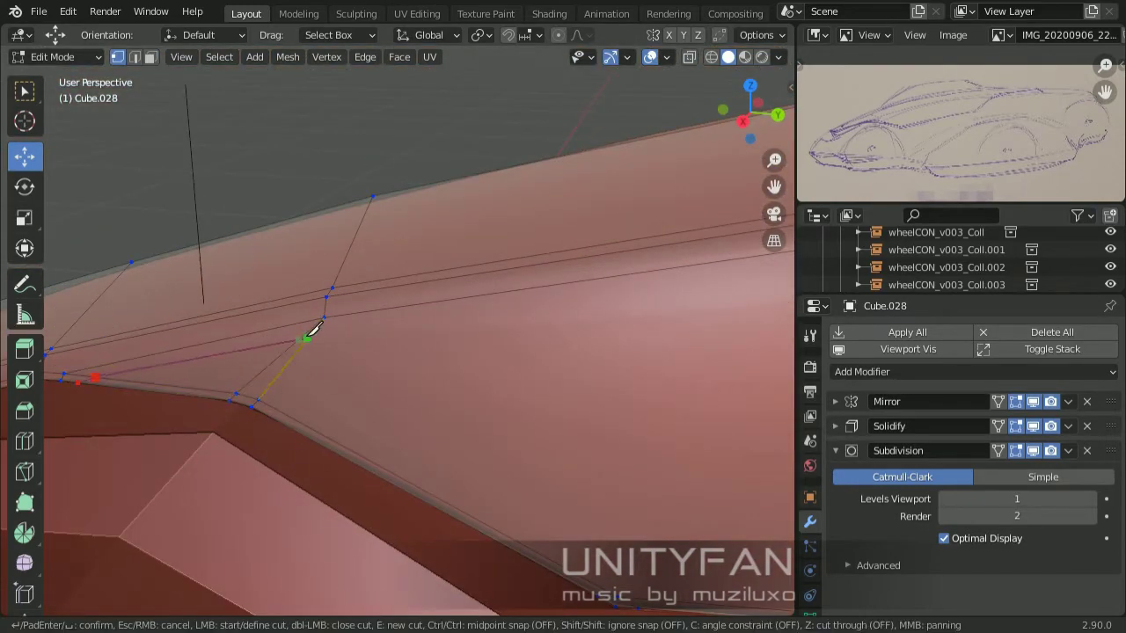
{"action": "mouse_move", "coordinate": [313, 327]}
{"action": "middle_mouse_down"}
{"action": "mouse_move", "coordinate": [445, 370]}
{"action": "mouse_move", "coordinate": [726, 284]}
{"action": "mouse_move", "coordinate": [505, 311]}
{"action": "mouse_move", "coordinate": [373, 318]}
{"action": "mouse_move", "coordinate": [367, 307]}
{"action": "mouse_move", "coordinate": [307, 327]}
{"action": "mouse_move", "coordinate": [516, 372]}
{"action": "mouse_move", "coordinate": [411, 390]}
{"action": "mouse_move", "coordinate": [533, 428]}
{"action": "mouse_move", "coordinate": [448, 409]}
{"action": "mouse_move", "coordinate": [525, 485]}
{"action": "middle_mouse_up"}
{"action": "left_click", "coordinate": [515, 372]}
{"action": "key", "text": "Return"}
{"action": "key", "text": "Tab"}
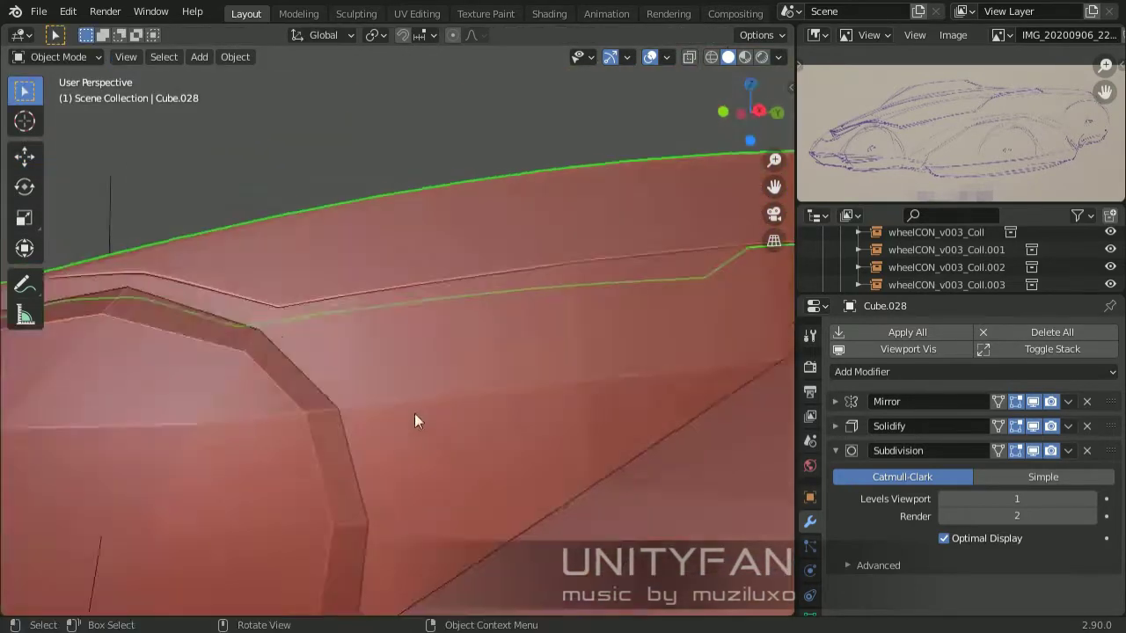
{"action": "scroll", "coordinate": [414, 413], "scroll_direction": "down", "scroll_amount": 5}
{"action": "mouse_move", "coordinate": [415, 413]}
{"action": "middle_mouse_down"}
{"action": "mouse_move", "coordinate": [296, 272]}
{"action": "mouse_move", "coordinate": [558, 478]}
{"action": "mouse_move", "coordinate": [420, 435]}
{"action": "middle_mouse_up"}
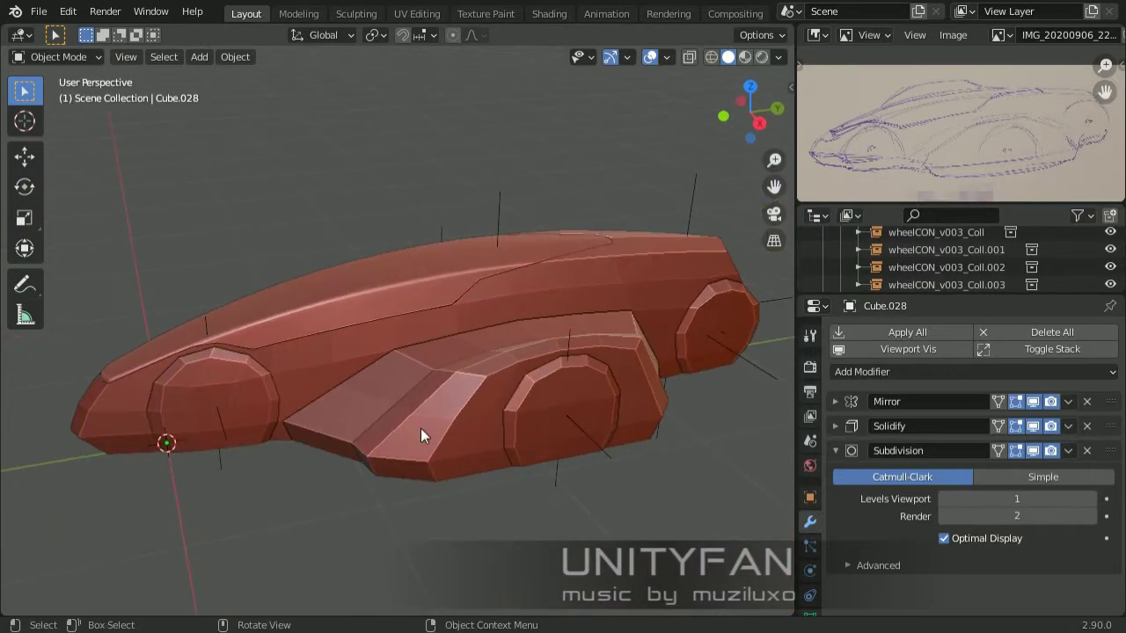
Select Cube.020 in right side view with X-ray and zoom onto the wheel hub
{"action": "key", "text": "KP_3"}
{"action": "left_click", "coordinate": [376, 350]}
{"action": "key", "text": "shift+z"}
{"action": "scroll", "coordinate": [554, 378], "scroll_direction": "up", "scroll_amount": 3}
{"action": "scroll", "coordinate": [299, 269], "scroll_direction": "up", "scroll_amount": 3}
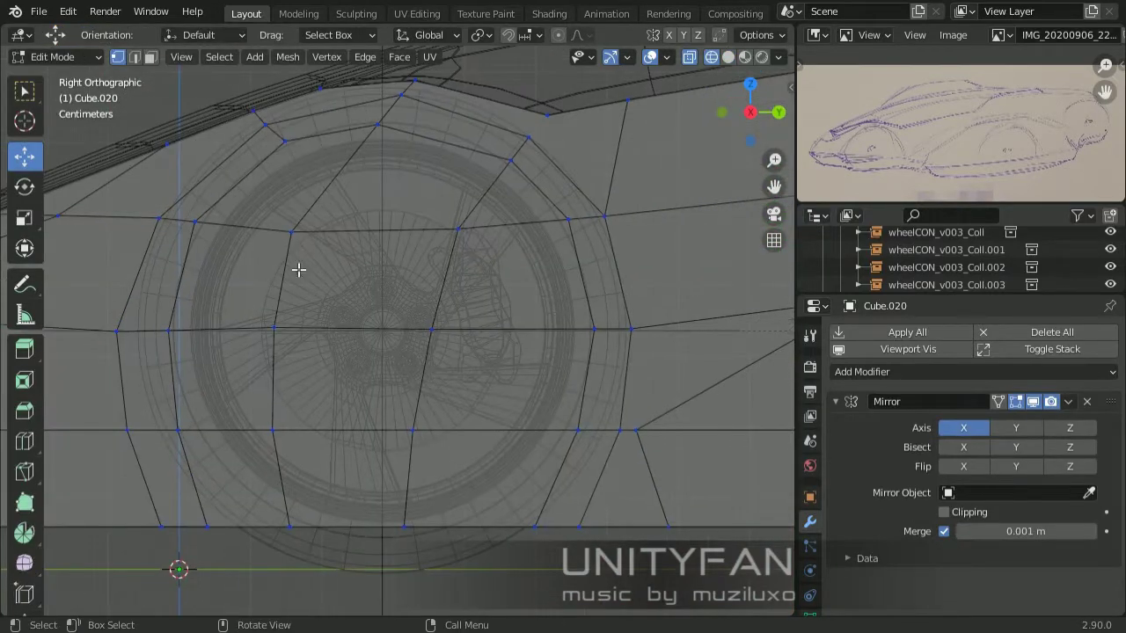
{"action": "key", "text": "w"}
{"action": "scroll", "coordinate": [472, 360], "scroll_direction": "up", "scroll_amount": 2}
{"action": "scroll", "coordinate": [452, 316], "scroll_direction": "up", "scroll_amount": 2}
{"action": "scroll", "coordinate": [452, 318], "scroll_direction": "up", "scroll_amount": 2}
{"action": "scroll", "coordinate": [452, 317], "scroll_direction": "up", "scroll_amount": 1}
Knife a hexagonal hub outline at the centre of the wheel cover
{"action": "key", "text": "k"}
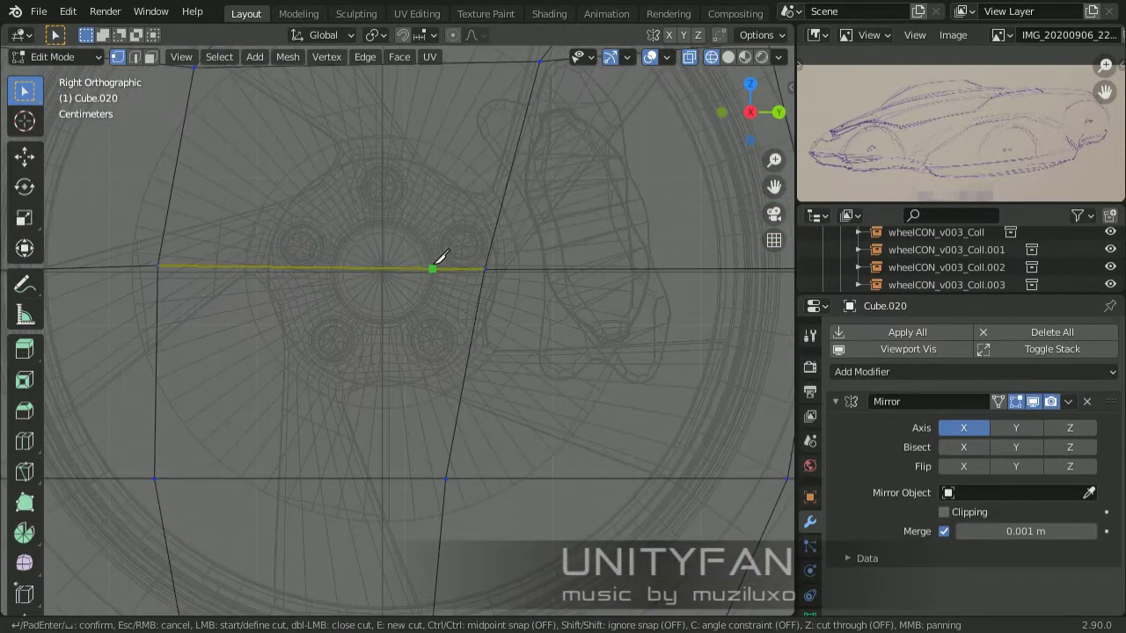
{"action": "key", "text": "Return"}
{"action": "middle_click_drag", "start_coordinate": [437, 269], "coordinate": [390, 334], "text": "shift"}
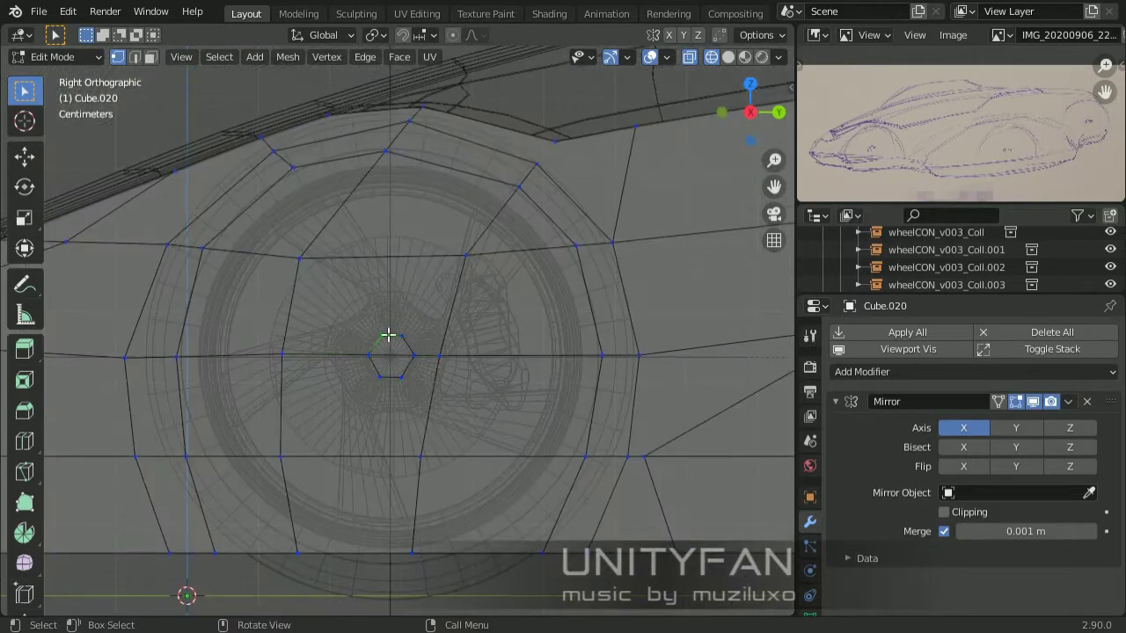
{"action": "scroll", "coordinate": [373, 337], "scroll_direction": "down", "scroll_amount": 2}
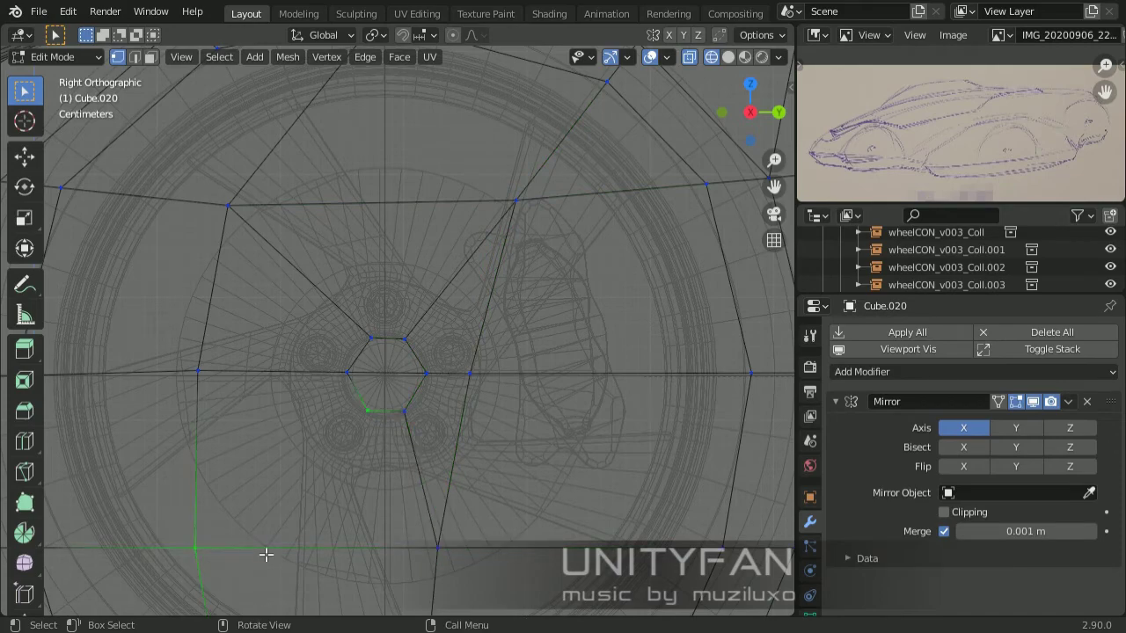
{"action": "key", "text": "shift+z"}
{"action": "middle_click_drag", "start_coordinate": [265, 554], "coordinate": [37, 133]}
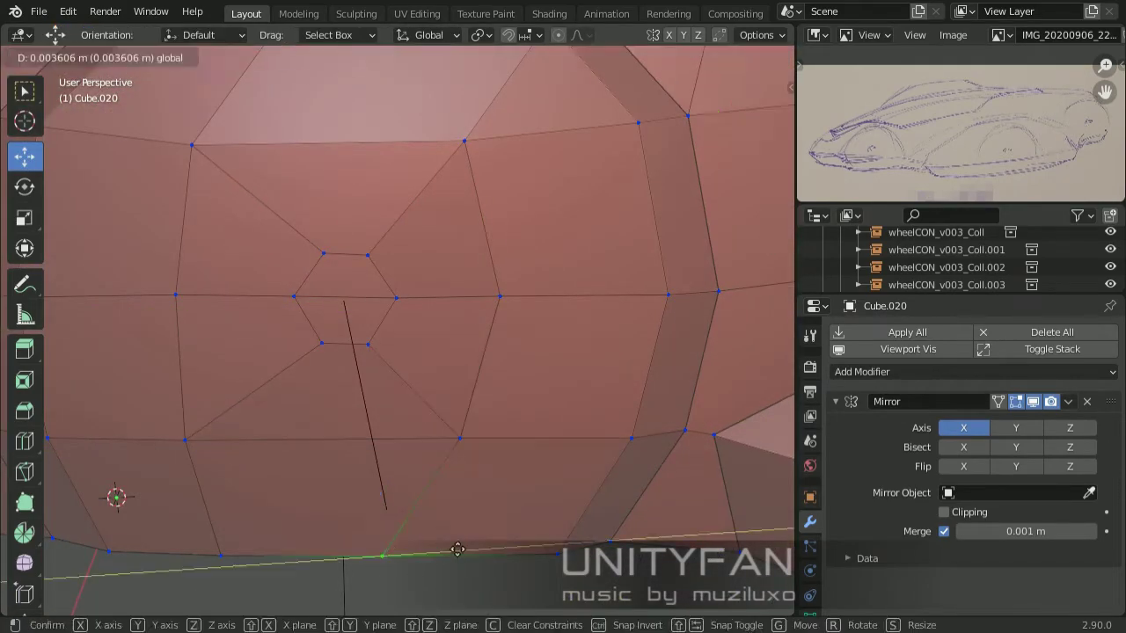
{"action": "left_click", "coordinate": [458, 550]}
{"action": "mouse_move", "coordinate": [340, 525]}
{"action": "middle_mouse_down"}
{"action": "mouse_move", "coordinate": [308, 308]}
{"action": "mouse_move", "coordinate": [604, 384]}
{"action": "mouse_move", "coordinate": [448, 382]}
{"action": "middle_mouse_up"}
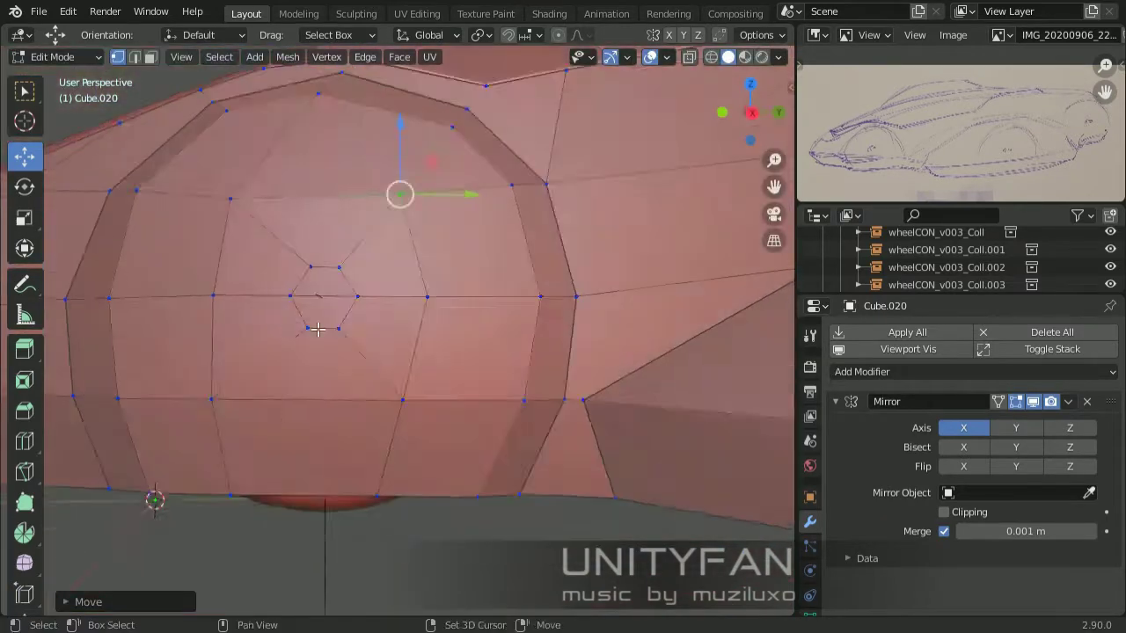
{"action": "mouse_move", "coordinate": [318, 328]}
{"action": "middle_mouse_down"}
{"action": "mouse_move", "coordinate": [415, 277]}
{"action": "mouse_move", "coordinate": [502, 357]}
{"action": "mouse_move", "coordinate": [452, 271]}
{"action": "middle_mouse_up"}
Adjust the vertices around the hexagon and inset the hexagon face
{"action": "left_click", "coordinate": [459, 277]}
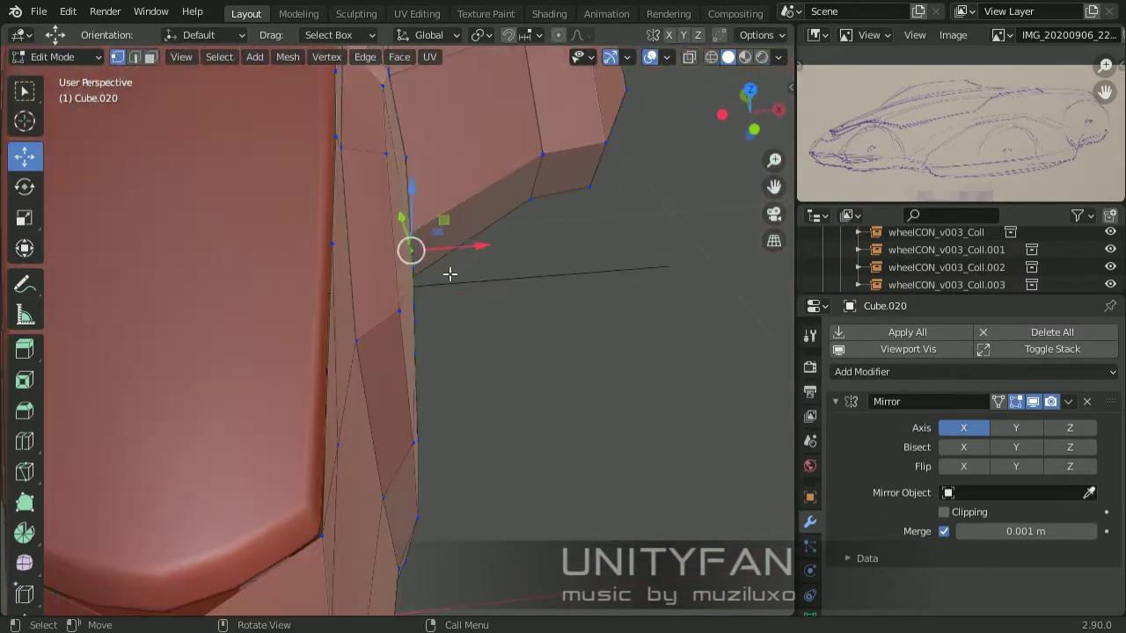
{"action": "left_click", "coordinate": [290, 132]}
{"action": "middle_click_drag", "start_coordinate": [289, 131], "coordinate": [283, 200]}
{"action": "left_click", "coordinate": [354, 231]}
{"action": "middle_click_drag", "start_coordinate": [354, 231], "coordinate": [220, 120]}
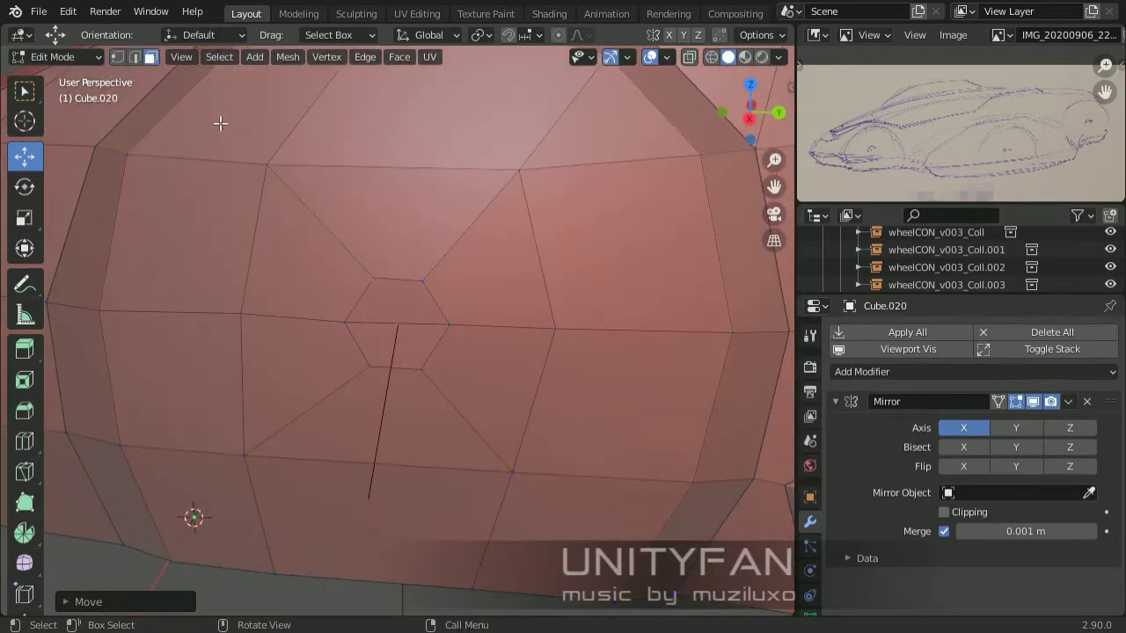
{"action": "key", "text": "3"}
{"action": "left_click", "coordinate": [423, 350]}
{"action": "scroll", "coordinate": [423, 350], "scroll_direction": "up", "scroll_amount": 3}
{"action": "left_click", "coordinate": [507, 349]}
{"action": "middle_click_drag", "start_coordinate": [507, 349], "coordinate": [493, 335]}
Duplicate the hexagon face and move the copy onto the wheel arch
{"action": "key", "text": "Tab"}
{"action": "scroll", "coordinate": [545, 452], "scroll_direction": "down", "scroll_amount": 5}
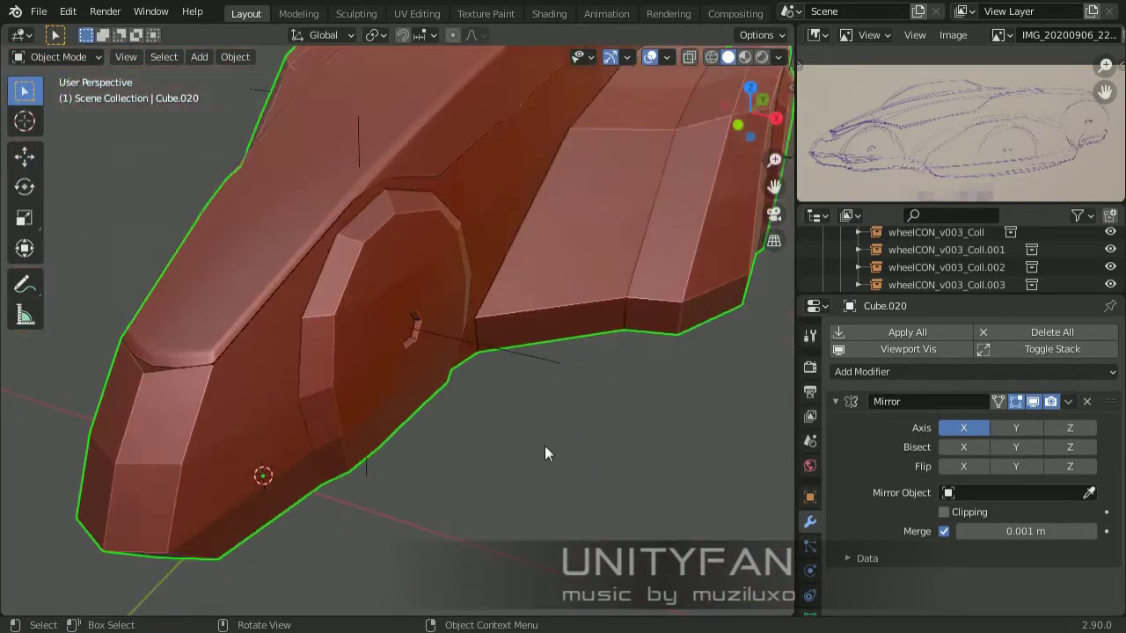
{"action": "middle_click_drag", "start_coordinate": [546, 452], "coordinate": [322, 377]}
{"action": "scroll", "coordinate": [295, 343], "scroll_direction": "up", "scroll_amount": 4}
{"action": "key", "text": "Tab"}
{"action": "scroll", "coordinate": [296, 338], "scroll_direction": "up", "scroll_amount": 3}
{"action": "middle_click_drag", "start_coordinate": [397, 402], "coordinate": [440, 397]}
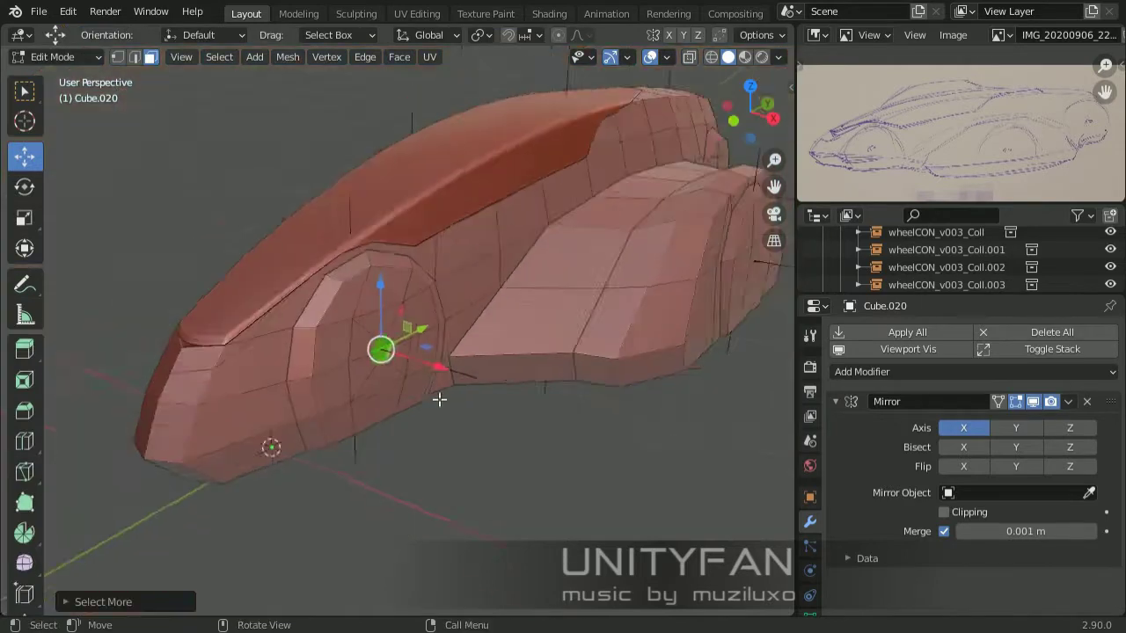
{"action": "key", "text": "shift+d"}
{"action": "right_click", "coordinate": [657, 429]}
{"action": "mouse_move", "coordinate": [656, 429]}
{"action": "middle_mouse_down"}
{"action": "mouse_move", "coordinate": [445, 469]}
{"action": "mouse_move", "coordinate": [574, 403]}
{"action": "mouse_move", "coordinate": [464, 447]}
{"action": "middle_mouse_up"}
{"action": "key", "text": "g"}
{"action": "left_click", "coordinate": [553, 391]}
Rotate the duplicated hexagon in top view, then return to a solid right-side vertex view
{"action": "key", "text": "KP_7"}
{"action": "key", "text": "r"}
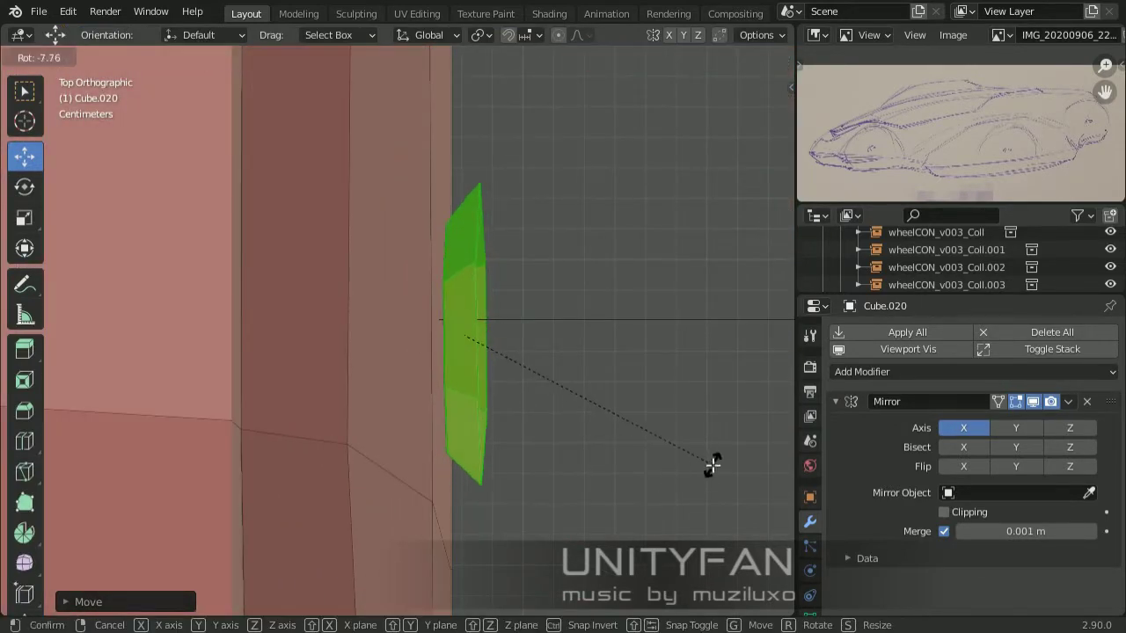
{"action": "left_click", "coordinate": [486, 342]}
{"action": "mouse_move", "coordinate": [486, 342]}
{"action": "middle_mouse_down"}
{"action": "mouse_move", "coordinate": [396, 334]}
{"action": "mouse_move", "coordinate": [398, 351]}
{"action": "middle_mouse_up"}
{"action": "key", "text": "ctrl+KP_1"}
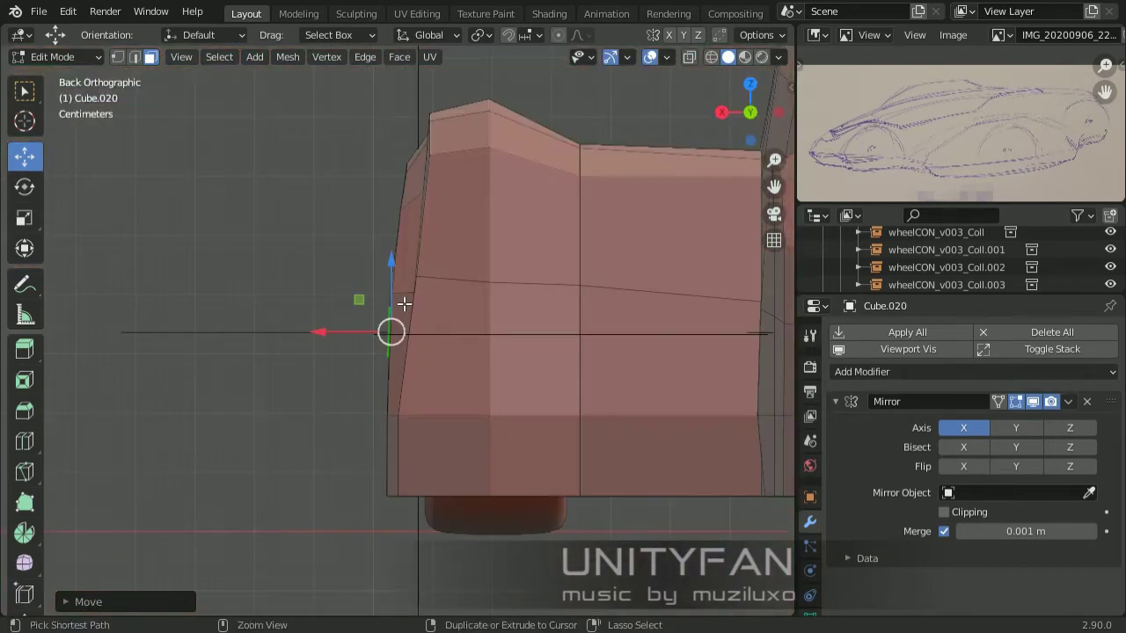
{"action": "key", "text": "KP_3"}
{"action": "scroll", "coordinate": [398, 373], "scroll_direction": "up", "scroll_amount": 3}
{"action": "key", "text": "g"}
{"action": "left_click", "coordinate": [442, 296]}
{"action": "key", "text": "z"}
{"action": "left_click", "coordinate": [583, 322]}
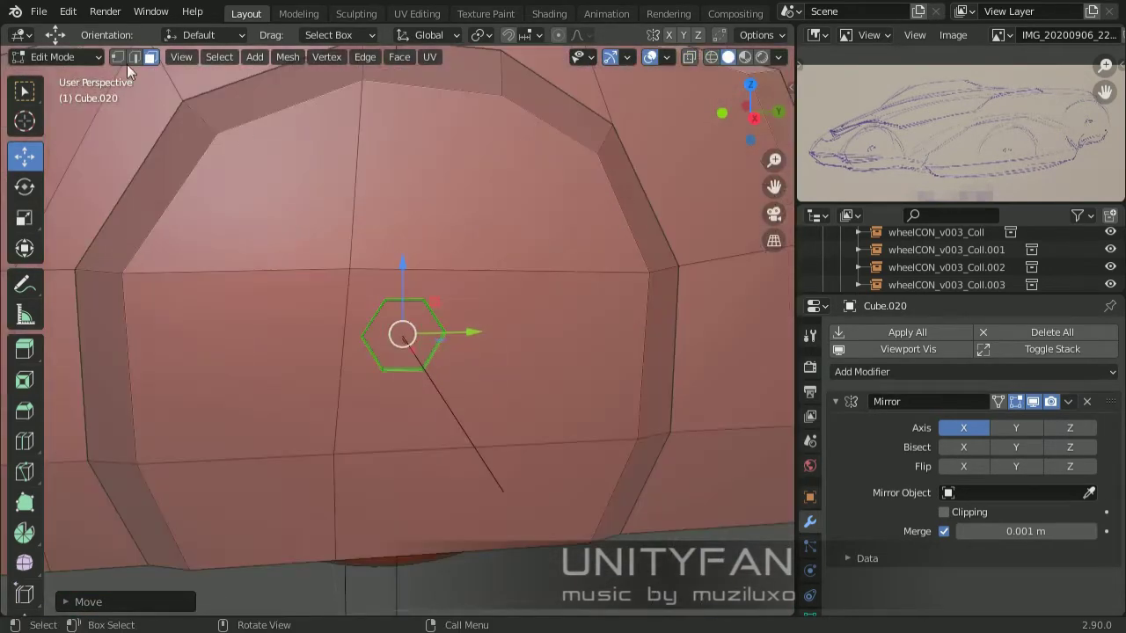
{"action": "middle_click_drag", "start_coordinate": [583, 322], "coordinate": [472, 361]}
{"action": "key", "text": "1"}
{"action": "scroll", "coordinate": [472, 360], "scroll_direction": "down", "scroll_amount": 2}
Knife new edges from the hexagon down through the wheel arch edge
{"action": "key", "text": "k"}
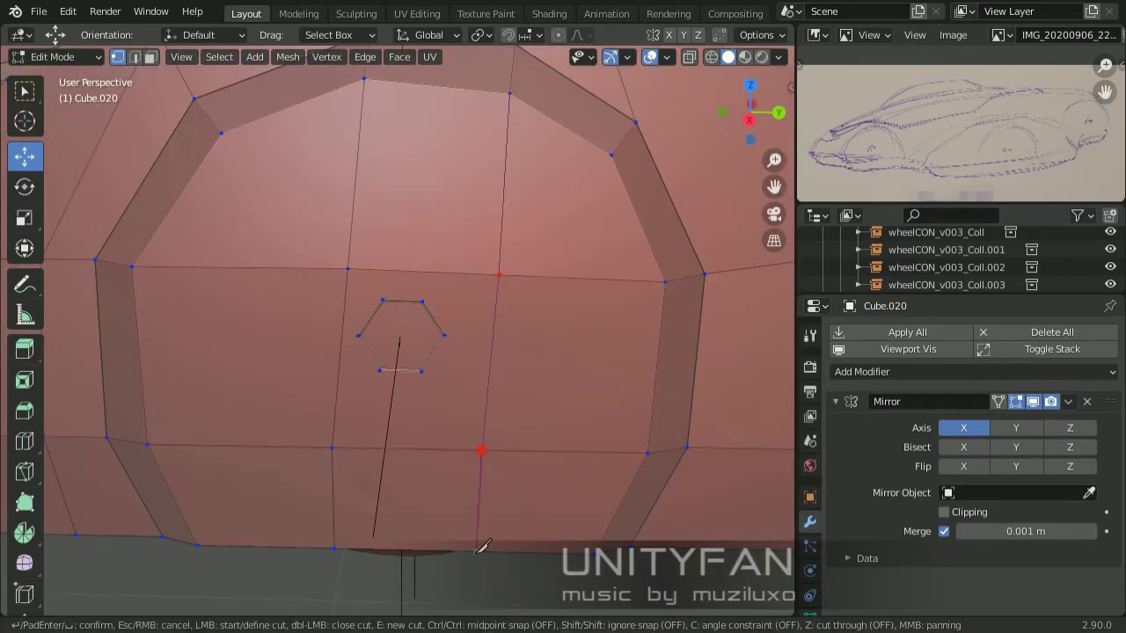
{"action": "key", "text": "Return"}
{"action": "middle_click_drag", "start_coordinate": [482, 547], "coordinate": [455, 318]}
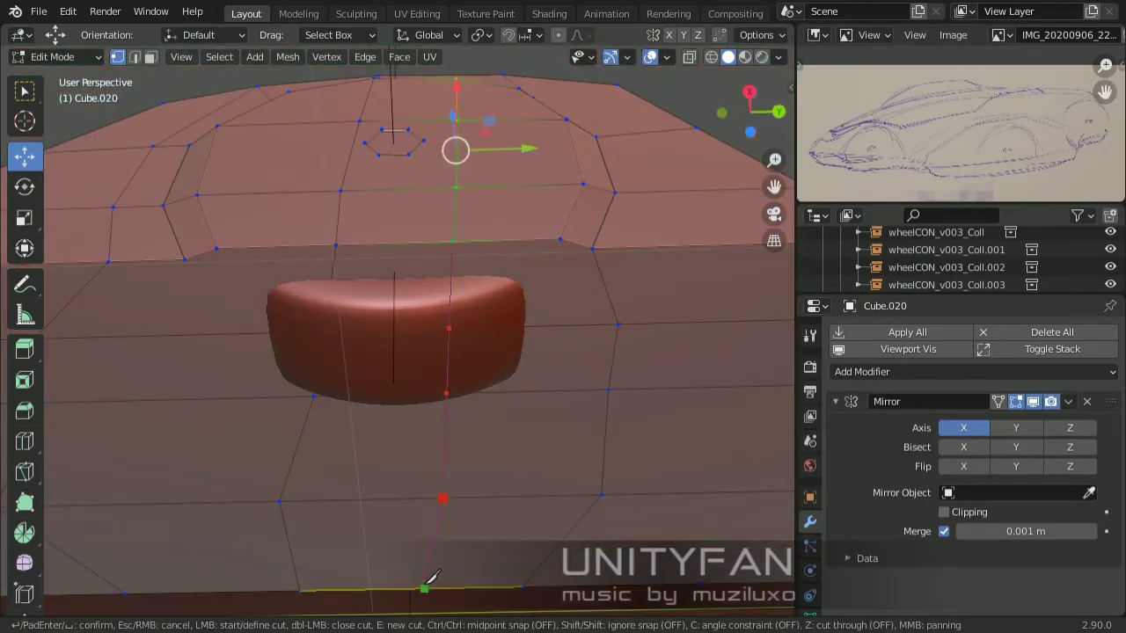
{"action": "key", "text": "Escape"}
{"action": "scroll", "coordinate": [431, 581], "scroll_direction": "down", "scroll_amount": 3}
{"action": "middle_click_drag", "start_coordinate": [478, 483], "coordinate": [387, 343]}
{"action": "key", "text": "Return"}
{"action": "mouse_move", "coordinate": [288, 478]}
{"action": "middle_mouse_down"}
{"action": "mouse_move", "coordinate": [420, 430]}
{"action": "mouse_move", "coordinate": [391, 378]}
{"action": "middle_mouse_up"}
Delete the face beside the hexagon to open a hole onto the wheel
{"action": "key", "text": "3"}
{"action": "mouse_move", "coordinate": [355, 437]}
{"action": "middle_mouse_down"}
{"action": "mouse_move", "coordinate": [420, 448]}
{"action": "mouse_move", "coordinate": [392, 378]}
{"action": "middle_mouse_up"}
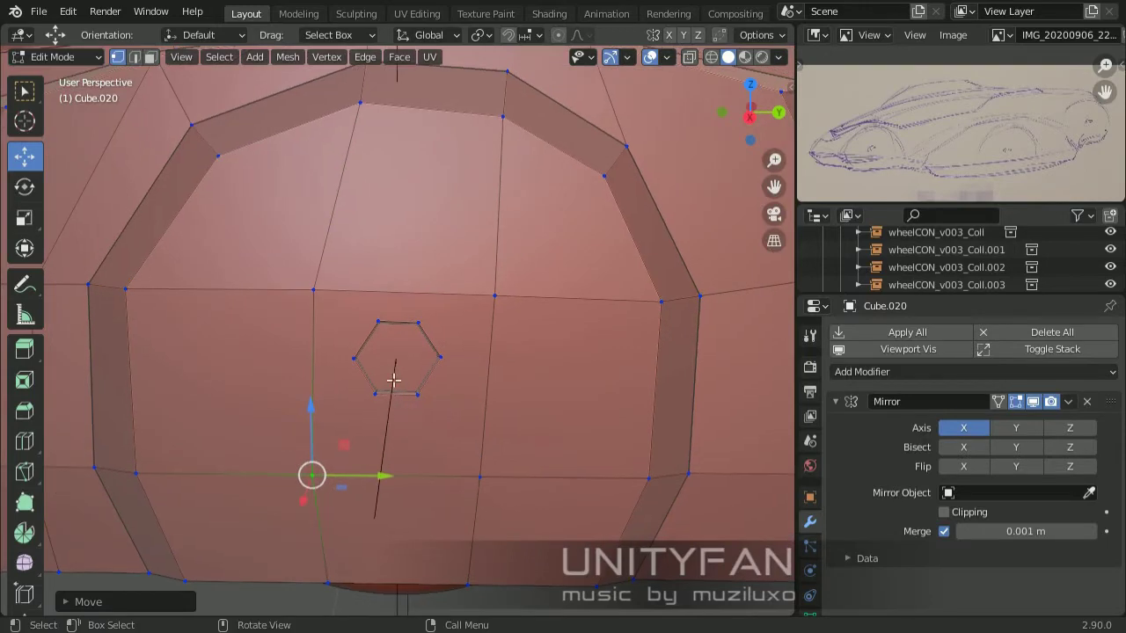
{"action": "scroll", "coordinate": [392, 377], "scroll_direction": "up", "scroll_amount": 3}
{"action": "left_click", "coordinate": [467, 352]}
{"action": "key", "text": "x"}
{"action": "left_click", "coordinate": [472, 361]}
{"action": "scroll", "coordinate": [447, 415], "scroll_direction": "down", "scroll_amount": 2}
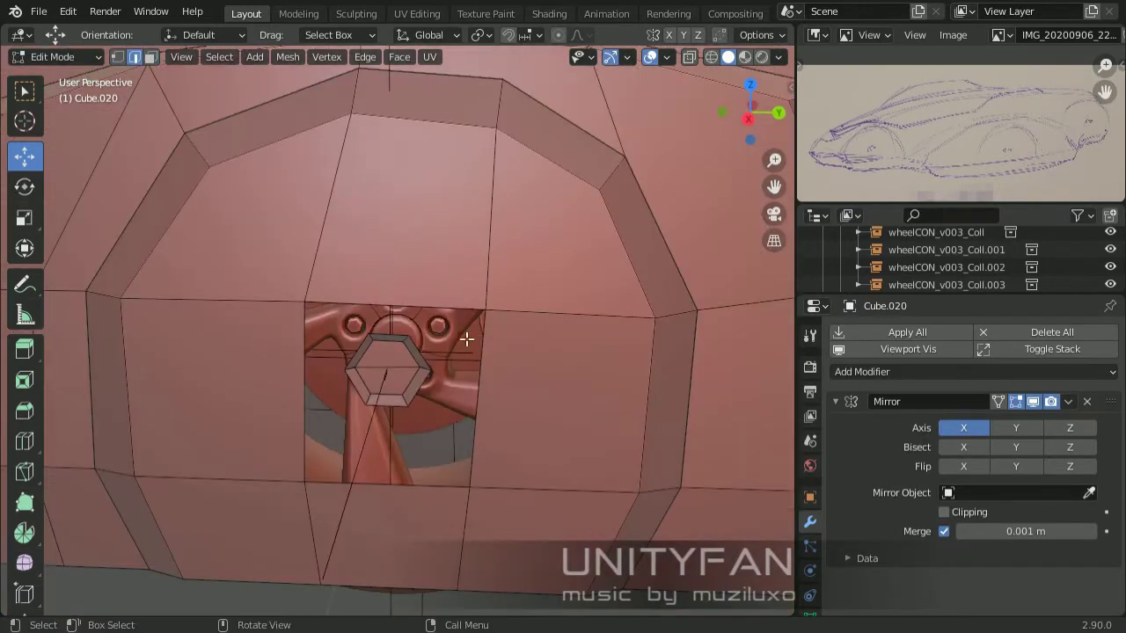
Select the top edge of the wheel-cover hole and start a knife cut around it
{"action": "scroll", "coordinate": [391, 367], "scroll_direction": "up", "scroll_amount": 2}
{"action": "left_click", "coordinate": [387, 290]}
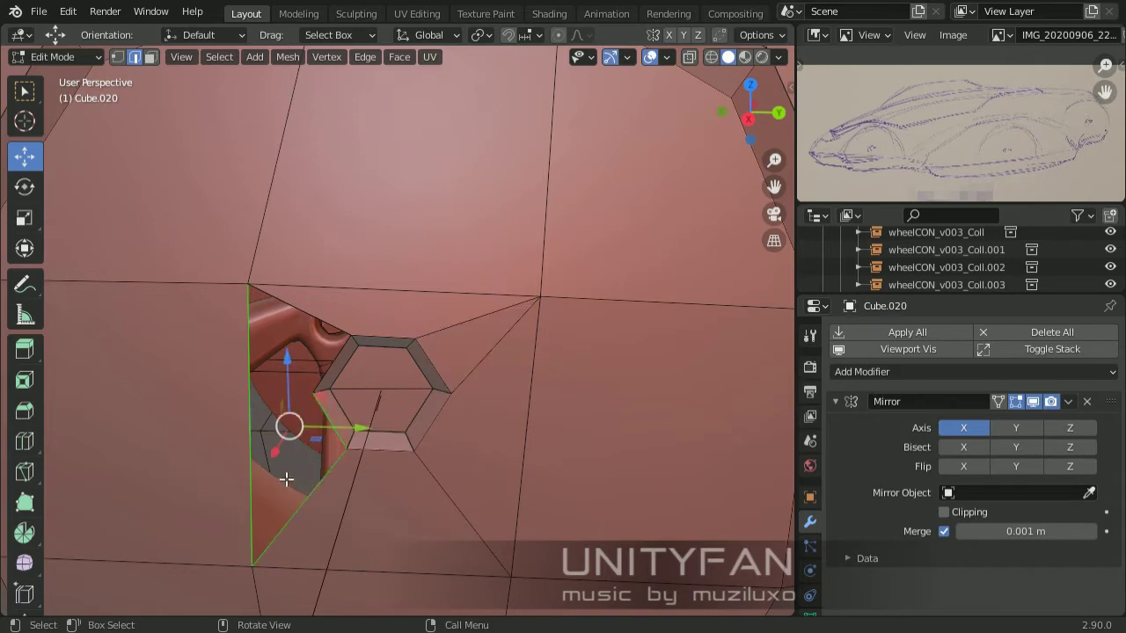
{"action": "scroll", "coordinate": [330, 344], "scroll_direction": "down", "scroll_amount": 2}
{"action": "mouse_move", "coordinate": [340, 314]}
{"action": "middle_mouse_down"}
{"action": "mouse_move", "coordinate": [296, 294]}
{"action": "mouse_move", "coordinate": [407, 402]}
{"action": "middle_mouse_up"}
{"action": "key", "text": "1"}
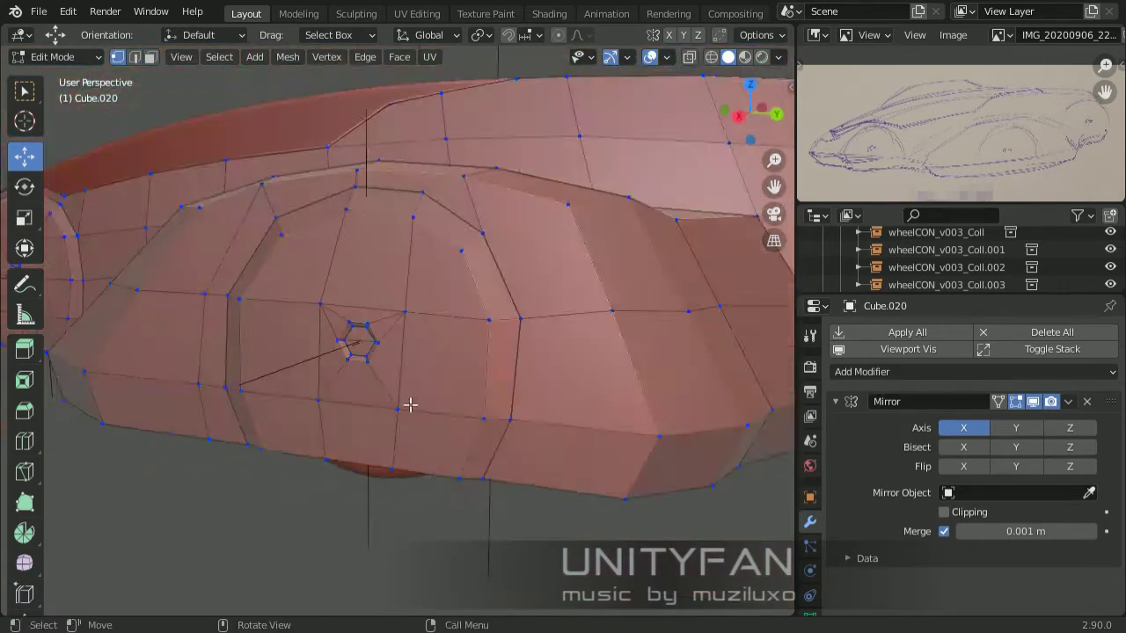
{"action": "scroll", "coordinate": [408, 402], "scroll_direction": "up", "scroll_amount": 2}
{"action": "key", "text": "k"}
{"action": "scroll", "coordinate": [439, 355], "scroll_direction": "down", "scroll_amount": 3}
{"action": "scroll", "coordinate": [472, 285], "scroll_direction": "up", "scroll_amount": 3}
{"action": "mouse_move", "coordinate": [501, 497]}
{"action": "middle_mouse_down"}
{"action": "mouse_move", "coordinate": [473, 286]}
{"action": "mouse_move", "coordinate": [155, 60]}
{"action": "middle_mouse_up"}
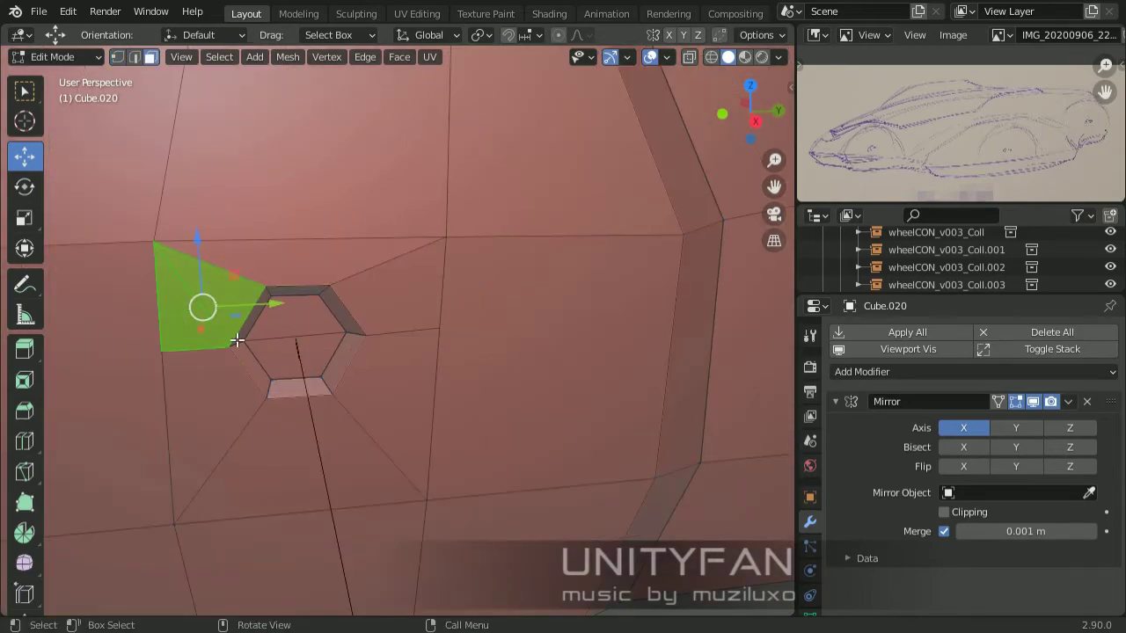
Check the wheel against the car side and grow the selection around the hexagonal hub face
{"action": "key", "text": "Tab"}
{"action": "scroll", "coordinate": [333, 387], "scroll_direction": "down", "scroll_amount": 3}
{"action": "key", "text": "Tab"}
{"action": "middle_click_drag", "start_coordinate": [508, 372], "coordinate": [369, 397]}
{"action": "key", "text": "Tab"}
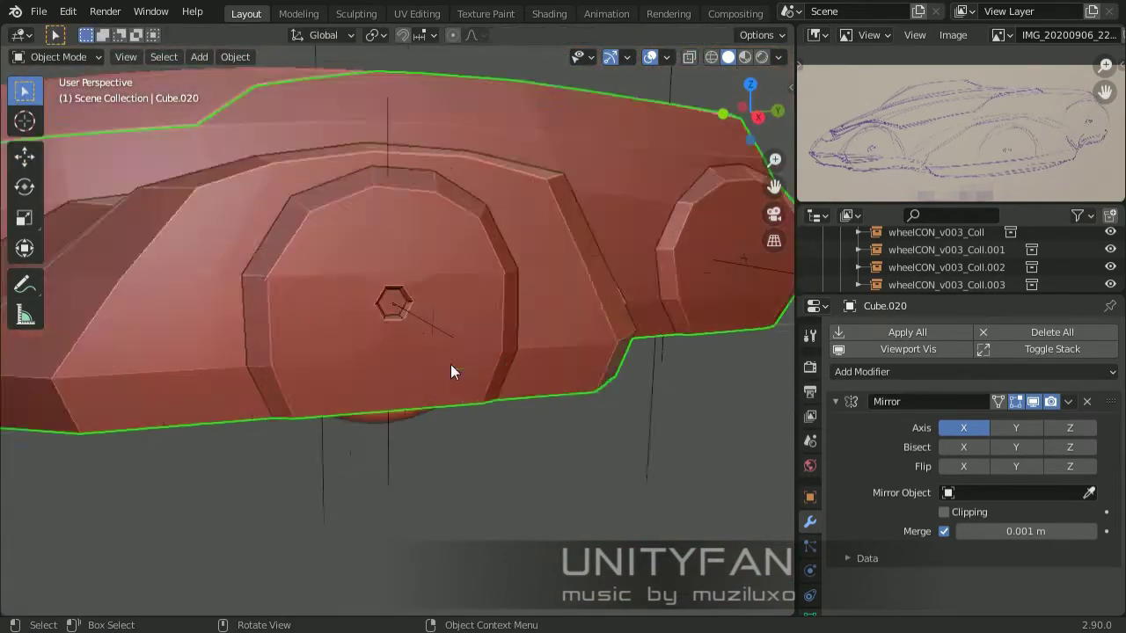
{"action": "key", "text": "Tab"}
{"action": "scroll", "coordinate": [450, 372], "scroll_direction": "up", "scroll_amount": 5}
{"action": "mouse_move", "coordinate": [447, 352]}
{"action": "middle_mouse_down"}
{"action": "mouse_move", "coordinate": [422, 360]}
{"action": "mouse_move", "coordinate": [322, 219]}
{"action": "mouse_move", "coordinate": [480, 335]}
{"action": "middle_mouse_up"}
{"action": "key", "text": "ctrl+KP_Add"}
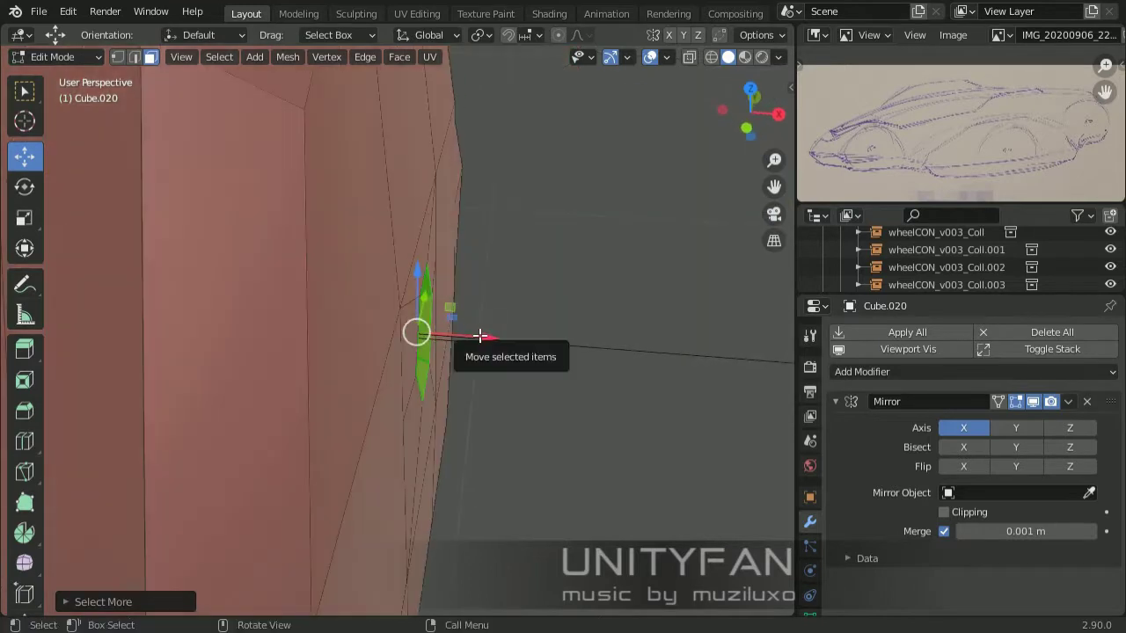
{"action": "key", "text": "Tab"}
{"action": "scroll", "coordinate": [513, 412], "scroll_direction": "down", "scroll_amount": 3}
{"action": "scroll", "coordinate": [354, 349], "scroll_direction": "down", "scroll_amount": 3}
{"action": "middle_click_drag", "start_coordinate": [355, 349], "coordinate": [408, 375]}
{"action": "scroll", "coordinate": [384, 435], "scroll_direction": "up", "scroll_amount": 5}
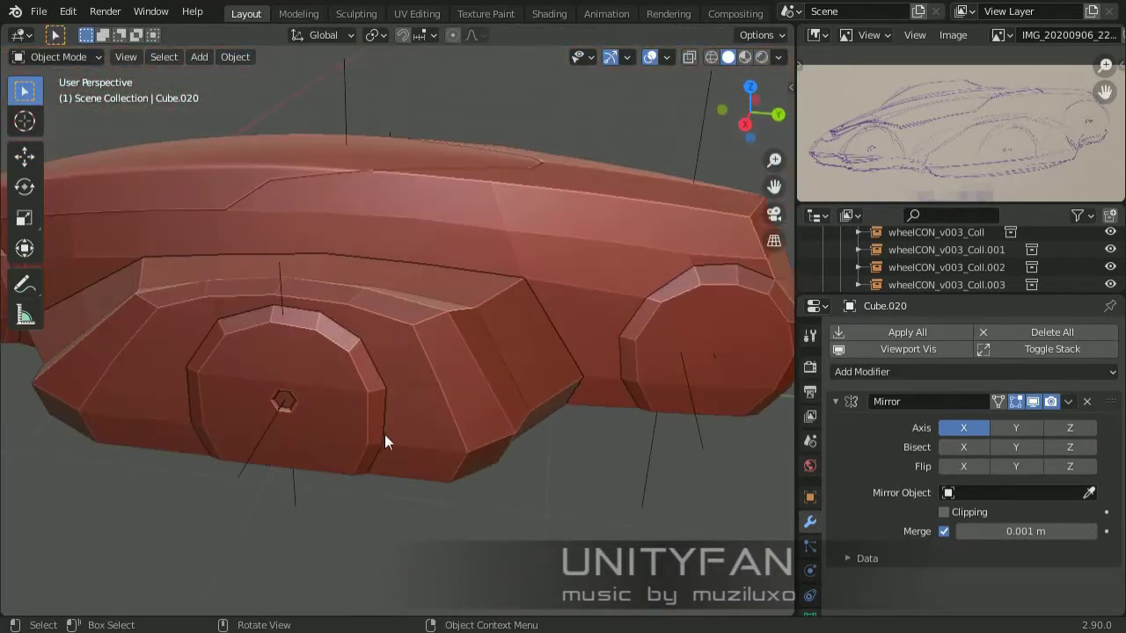
{"action": "key", "text": "Tab"}
Duplicate the hexagonal hub face and move the copy in Right Orthographic view
{"action": "key", "text": "shift+d"}
{"action": "key", "text": "y"}
{"action": "right_click", "coordinate": [578, 395]}
{"action": "middle_click_drag", "start_coordinate": [578, 395], "coordinate": [487, 404]}
{"action": "key", "text": "g"}
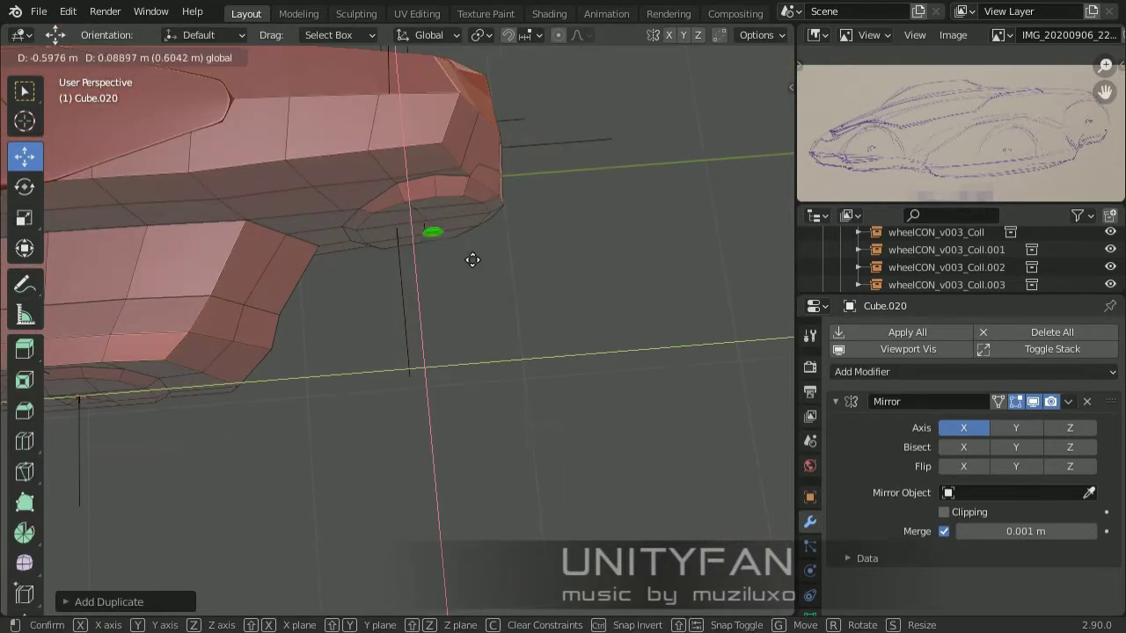
{"action": "left_click", "coordinate": [472, 260]}
{"action": "key", "text": "KP_3"}
{"action": "key", "text": "KP_Decimal"}
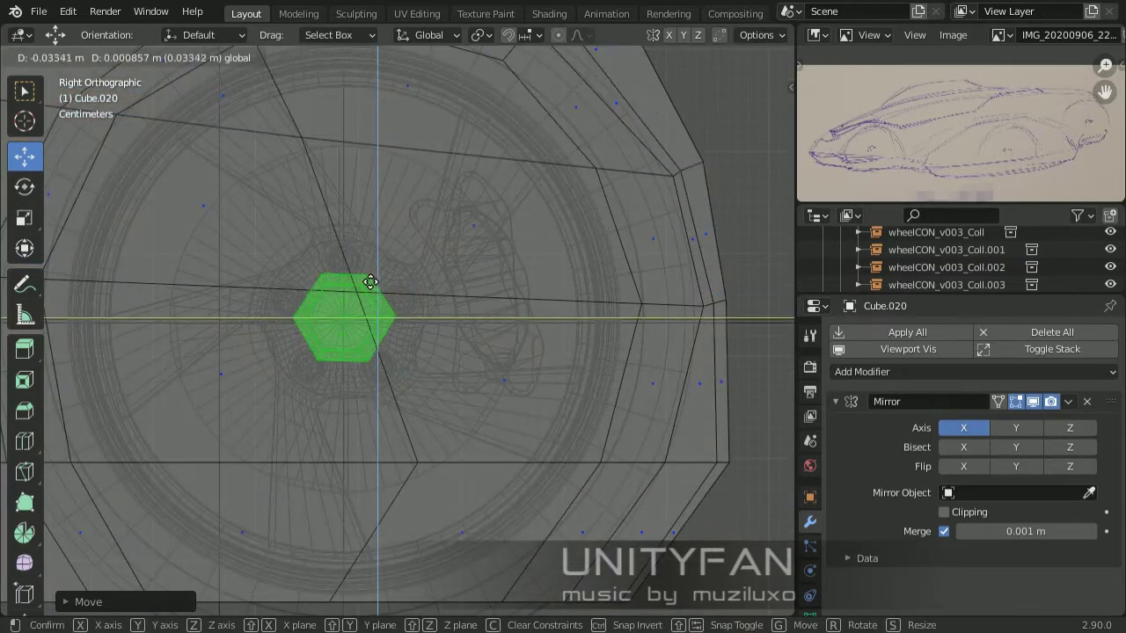
{"action": "left_click", "coordinate": [371, 282]}
{"action": "middle_click_drag", "start_coordinate": [370, 281], "coordinate": [246, 256]}
Adjust the duplicate from Top and Right views, then enable X-ray to check it against the wheel
{"action": "scroll", "coordinate": [356, 301], "scroll_direction": "up", "scroll_amount": 5}
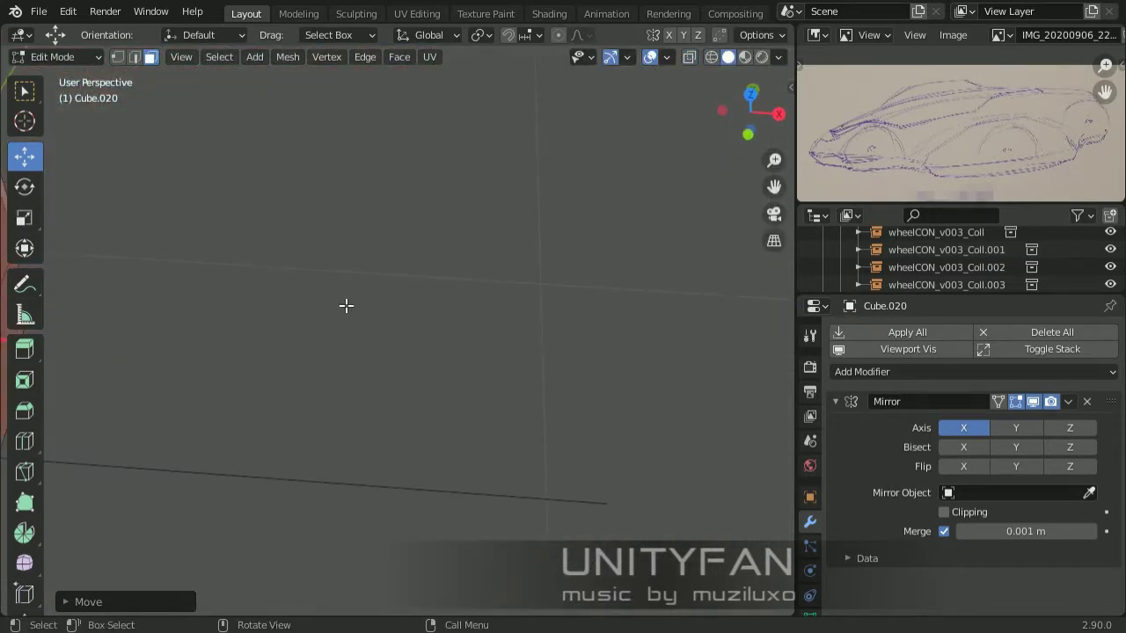
{"action": "scroll", "coordinate": [346, 305], "scroll_direction": "down", "scroll_amount": 5}
{"action": "mouse_move", "coordinate": [520, 340]}
{"action": "middle_mouse_down"}
{"action": "mouse_move", "coordinate": [590, 440]}
{"action": "mouse_move", "coordinate": [530, 402]}
{"action": "middle_mouse_up"}
{"action": "scroll", "coordinate": [530, 457], "scroll_direction": "up", "scroll_amount": 4}
{"action": "key", "text": "KP_7"}
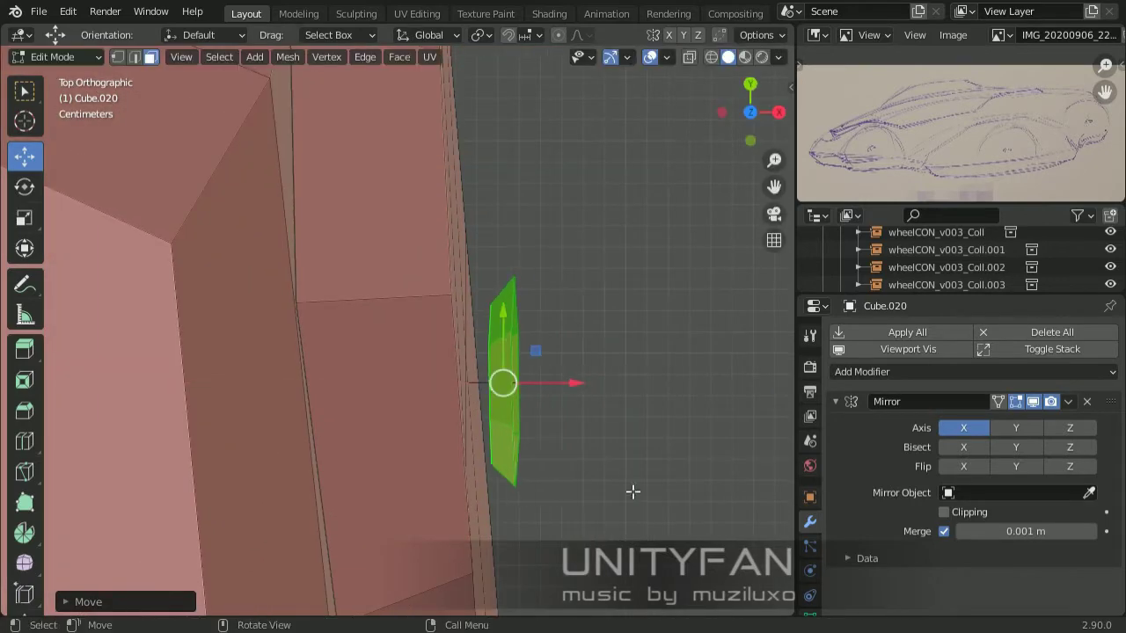
{"action": "left_click", "coordinate": [534, 392]}
{"action": "key", "text": "KP_3"}
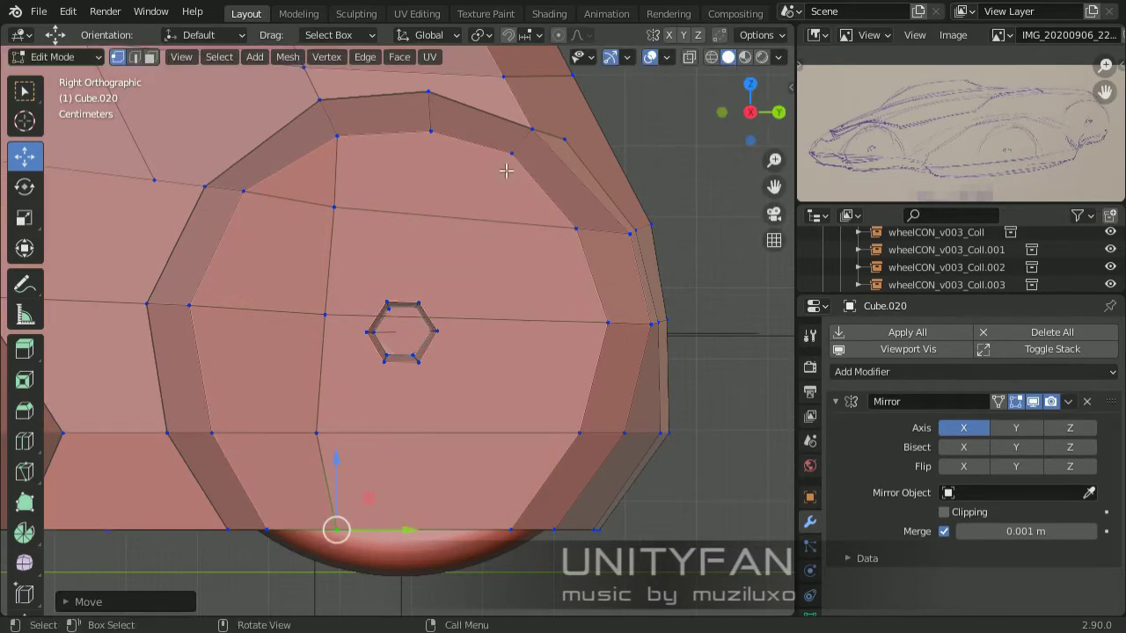
{"action": "mouse_move", "coordinate": [448, 521]}
{"action": "middle_mouse_down"}
{"action": "mouse_move", "coordinate": [429, 324]}
{"action": "mouse_move", "coordinate": [601, 397]}
{"action": "mouse_move", "coordinate": [552, 244]}
{"action": "mouse_move", "coordinate": [575, 302]}
{"action": "mouse_move", "coordinate": [395, 301]}
{"action": "middle_mouse_up"}
{"action": "key", "text": "shift+z"}
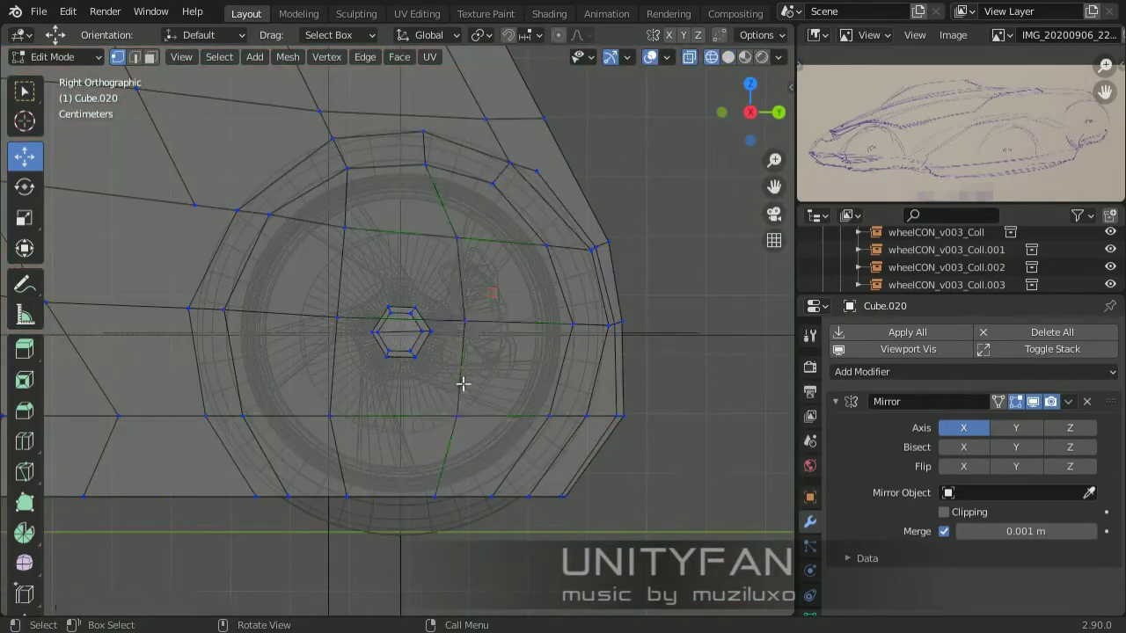
{"action": "scroll", "coordinate": [401, 299], "scroll_direction": "up", "scroll_amount": 2}
Move the hexagon along Z and fill the gap above it with a new face
{"action": "key", "text": "g"}
{"action": "key", "text": "z"}
{"action": "key", "text": "shift+z"}
{"action": "middle_click_drag", "start_coordinate": [410, 382], "coordinate": [207, 113]}
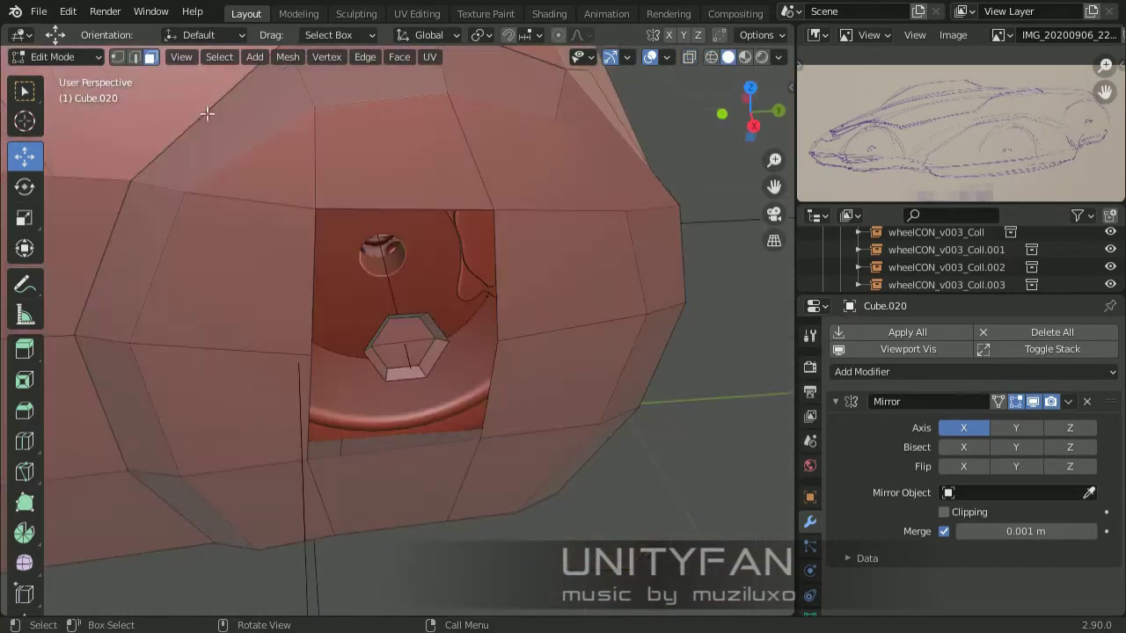
{"action": "left_click", "coordinate": [417, 313], "text": "shift"}
{"action": "middle_click_drag", "start_coordinate": [418, 312], "coordinate": [402, 397]}
{"action": "key", "text": "f"}
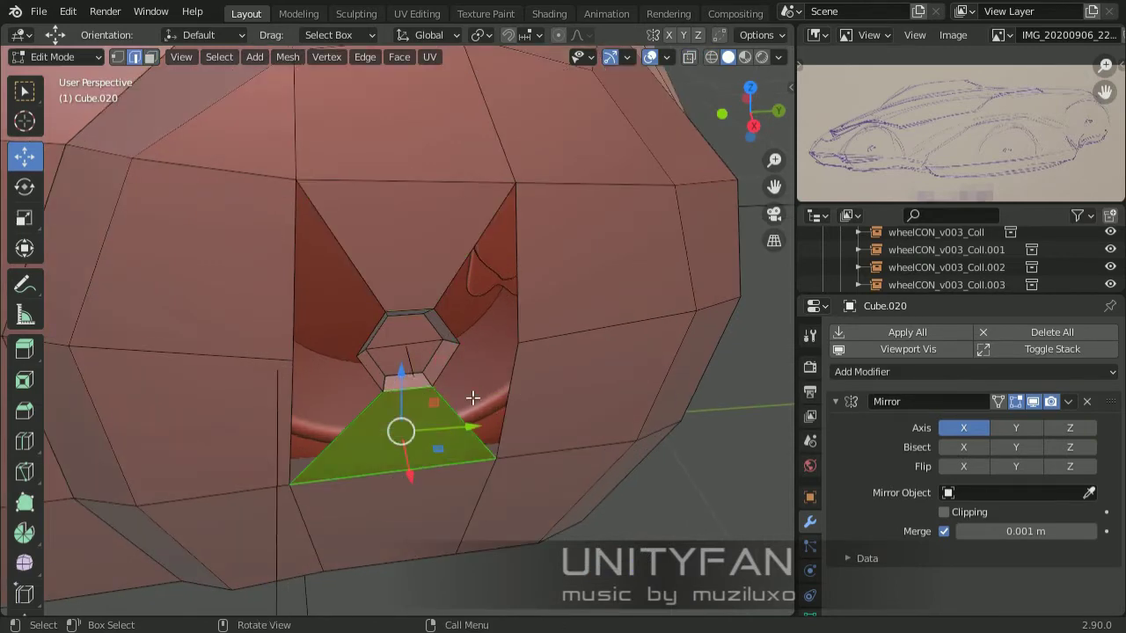
Switch to vertex selection and pick a lower vertex on the body's side edge
{"action": "mouse_move", "coordinate": [473, 398]}
{"action": "middle_mouse_down"}
{"action": "mouse_move", "coordinate": [427, 403]}
{"action": "mouse_move", "coordinate": [285, 378]}
{"action": "middle_mouse_up"}
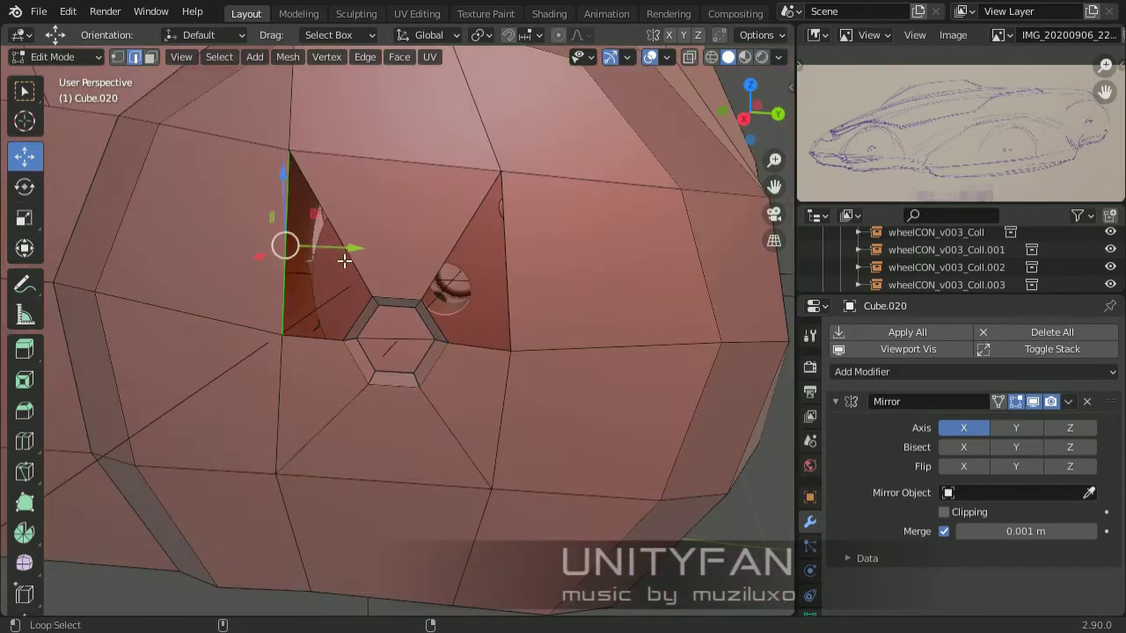
{"action": "scroll", "coordinate": [458, 242], "scroll_direction": "down", "scroll_amount": 3}
{"action": "mouse_move", "coordinate": [458, 242]}
{"action": "middle_mouse_down"}
{"action": "mouse_move", "coordinate": [551, 342]}
{"action": "mouse_move", "coordinate": [432, 427]}
{"action": "middle_mouse_up"}
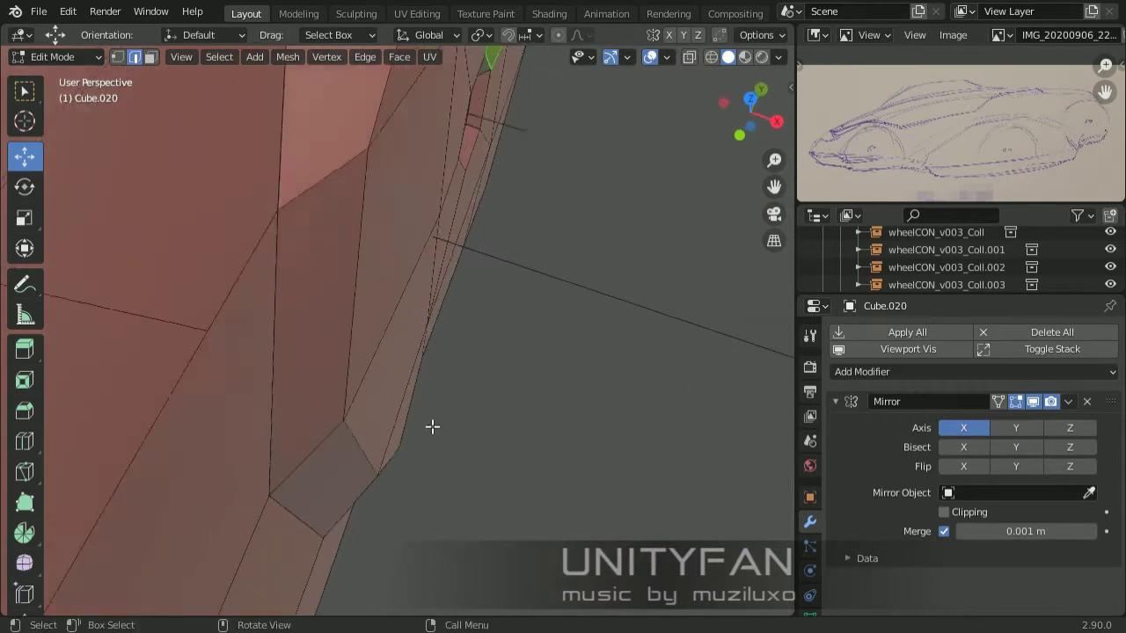
{"action": "left_click", "coordinate": [118, 57]}
{"action": "left_click", "coordinate": [400, 514]}
{"action": "mouse_move", "coordinate": [400, 514]}
{"action": "middle_mouse_down"}
{"action": "mouse_move", "coordinate": [443, 510]}
{"action": "mouse_move", "coordinate": [465, 488]}
{"action": "middle_mouse_up"}
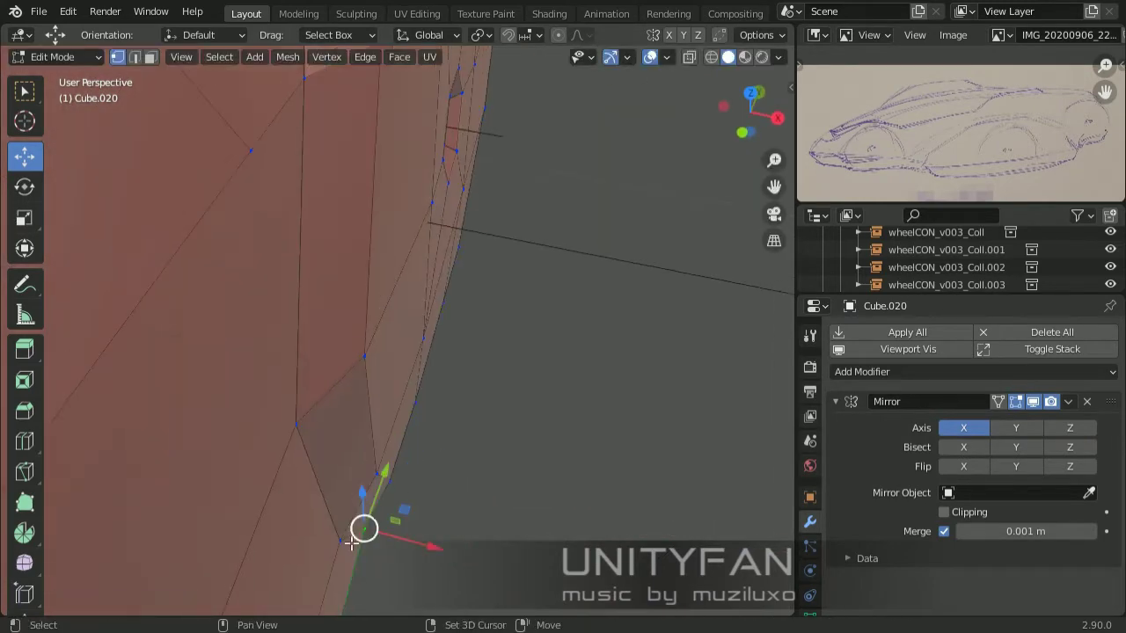
{"action": "key", "text": "Tab"}
{"action": "middle_click_drag", "start_coordinate": [351, 544], "coordinate": [456, 461]}
{"action": "scroll", "coordinate": [472, 429], "scroll_direction": "down", "scroll_amount": 3}
{"action": "key", "text": "Tab"}
{"action": "scroll", "coordinate": [468, 333], "scroll_direction": "up", "scroll_amount": 3}
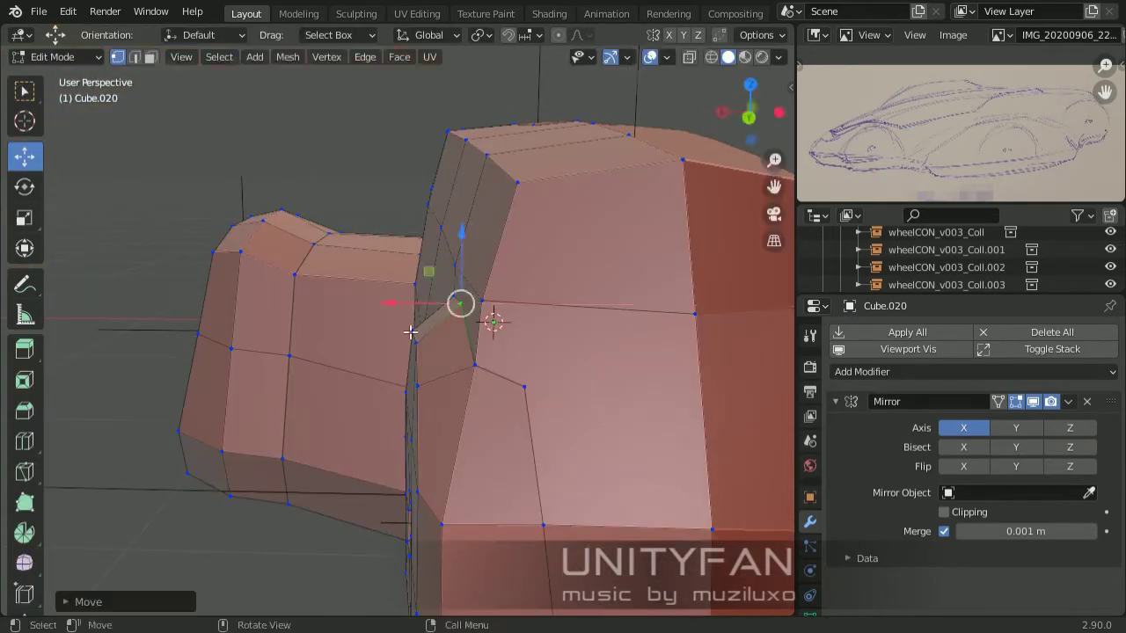
{"action": "middle_click_drag", "start_coordinate": [410, 333], "coordinate": [378, 290]}
{"action": "mouse_move", "coordinate": [326, 256]}
{"action": "middle_mouse_down"}
{"action": "mouse_move", "coordinate": [414, 369]}
{"action": "mouse_move", "coordinate": [367, 332]}
{"action": "mouse_move", "coordinate": [586, 422]}
{"action": "mouse_move", "coordinate": [448, 452]}
{"action": "middle_mouse_up"}
Start a knife cut on the body, cancel it, and review the whole car
{"action": "key", "text": "k"}
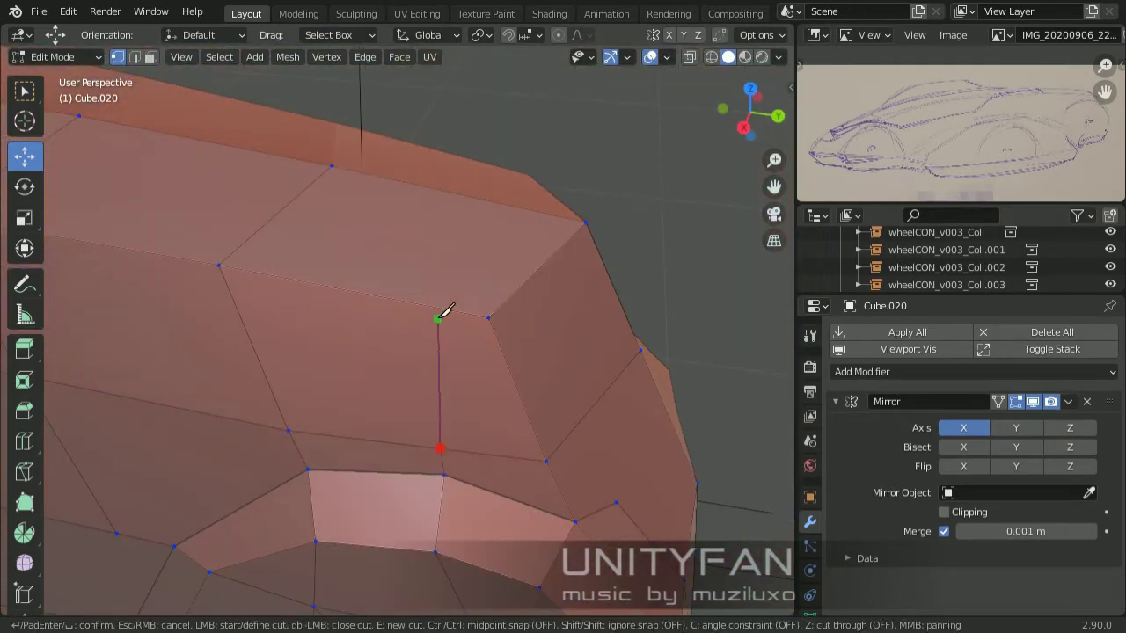
{"action": "scroll", "coordinate": [549, 212], "scroll_direction": "down", "scroll_amount": 2}
{"action": "mouse_move", "coordinate": [548, 402]}
{"action": "middle_mouse_down"}
{"action": "mouse_move", "coordinate": [475, 440]}
{"action": "mouse_move", "coordinate": [463, 460]}
{"action": "mouse_move", "coordinate": [401, 451]}
{"action": "middle_mouse_up"}
{"action": "key", "text": "Escape"}
{"action": "scroll", "coordinate": [401, 450], "scroll_direction": "down", "scroll_amount": 3}
{"action": "mouse_move", "coordinate": [528, 440]}
{"action": "middle_mouse_down"}
{"action": "mouse_move", "coordinate": [470, 445]}
{"action": "mouse_move", "coordinate": [520, 397]}
{"action": "mouse_move", "coordinate": [554, 422]}
{"action": "mouse_move", "coordinate": [515, 419]}
{"action": "mouse_move", "coordinate": [522, 397]}
{"action": "mouse_move", "coordinate": [390, 396]}
{"action": "mouse_move", "coordinate": [558, 414]}
{"action": "middle_mouse_up"}
{"action": "key", "text": "Tab"}
{"action": "scroll", "coordinate": [438, 400], "scroll_direction": "up", "scroll_amount": 5}
{"action": "key", "text": "Tab"}
{"action": "scroll", "coordinate": [437, 401], "scroll_direction": "up", "scroll_amount": 4}
Reposition the hexagon face and then the current selection with two grab moves
{"action": "key", "text": "g"}
{"action": "left_click", "coordinate": [452, 390]}
{"action": "mouse_move", "coordinate": [452, 390]}
{"action": "middle_mouse_down"}
{"action": "mouse_move", "coordinate": [374, 328]}
{"action": "mouse_move", "coordinate": [387, 103]}
{"action": "middle_mouse_up"}
{"action": "mouse_move", "coordinate": [507, 349]}
{"action": "middle_mouse_down"}
{"action": "mouse_move", "coordinate": [415, 423]}
{"action": "mouse_move", "coordinate": [450, 455]}
{"action": "mouse_move", "coordinate": [444, 380]}
{"action": "middle_mouse_up"}
{"action": "key", "text": "g"}
{"action": "left_click", "coordinate": [470, 450]}
Knife a panel line across the upper car body
{"action": "key", "text": "k"}
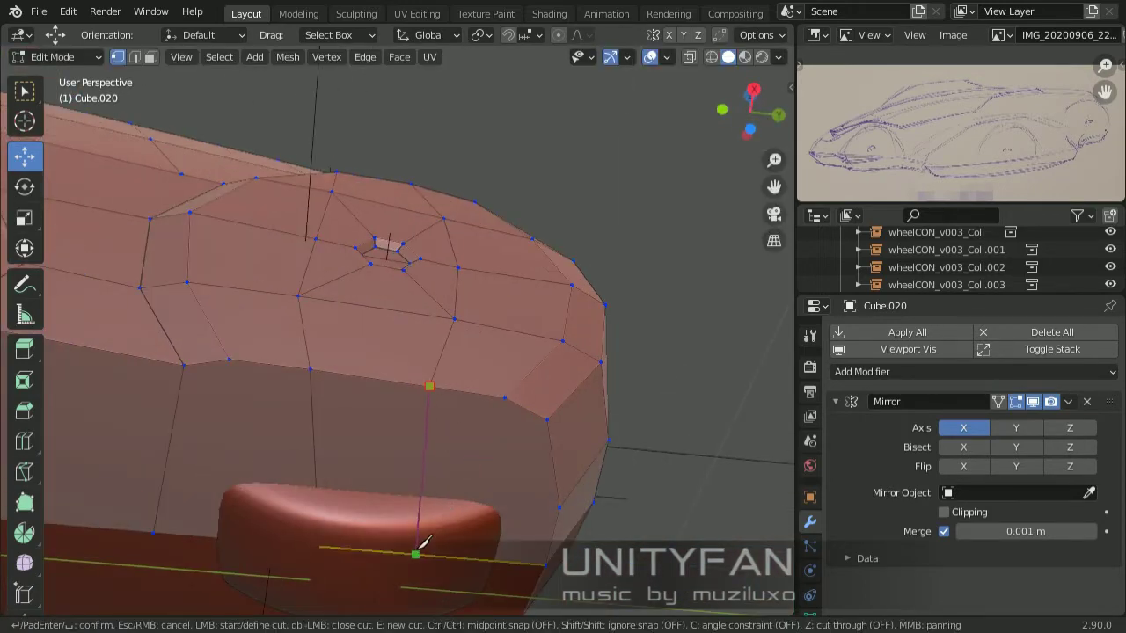
{"action": "left_click", "coordinate": [415, 554]}
{"action": "key", "text": "Return"}
{"action": "scroll", "coordinate": [421, 546], "scroll_direction": "down", "scroll_amount": 3}
{"action": "key", "text": "Tab"}
{"action": "mouse_move", "coordinate": [411, 421]}
{"action": "middle_mouse_down"}
{"action": "mouse_move", "coordinate": [631, 381]}
{"action": "mouse_move", "coordinate": [689, 388]}
{"action": "mouse_move", "coordinate": [362, 372]}
{"action": "mouse_move", "coordinate": [218, 390]}
{"action": "middle_mouse_up"}
{"action": "scroll", "coordinate": [240, 401], "scroll_direction": "up", "scroll_amount": 5}
{"action": "scroll", "coordinate": [362, 387], "scroll_direction": "up", "scroll_amount": 3}
{"action": "key", "text": "Tab"}
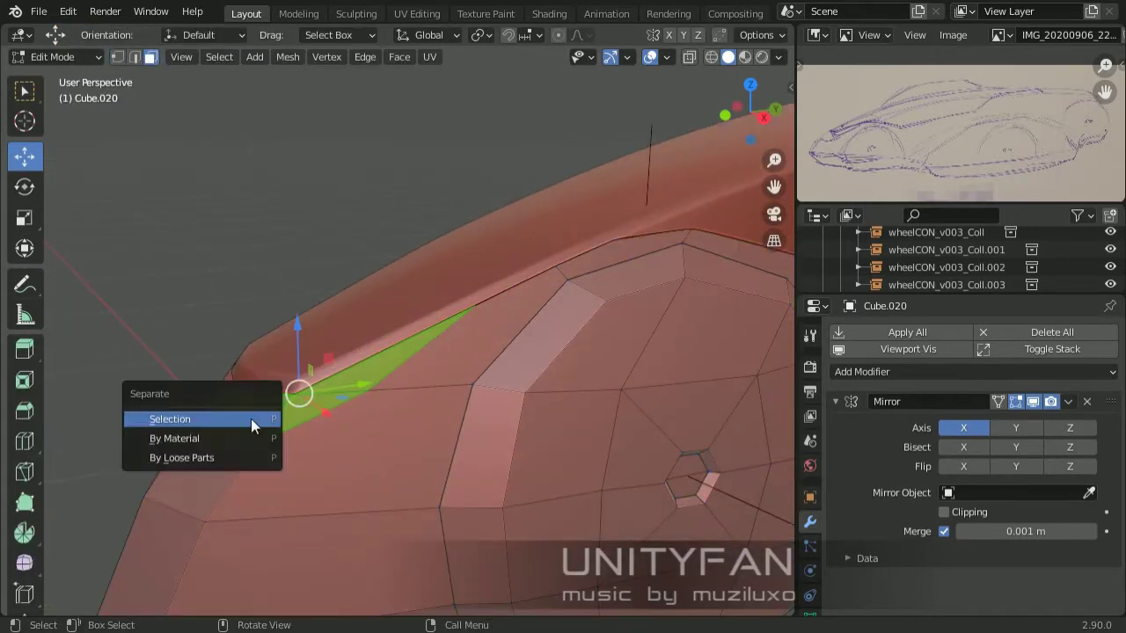
Separate the selected faces as Cube.029 and add Solidify and Subdivision modifiers alongside Mirror
{"action": "left_click", "coordinate": [251, 419]}
{"action": "key", "text": "Tab"}
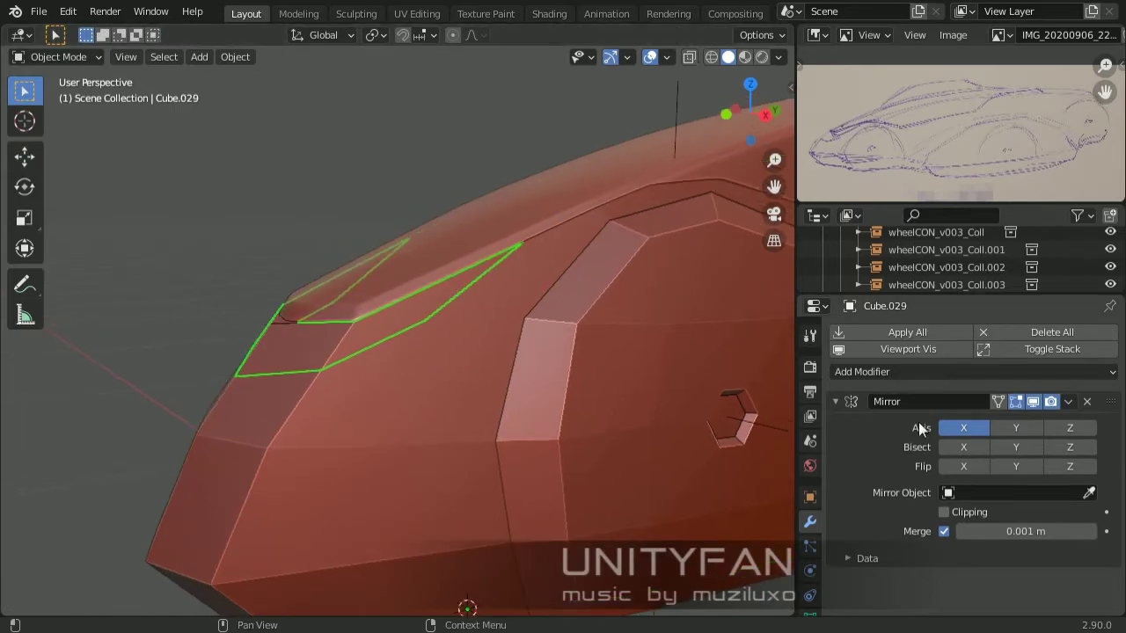
{"action": "left_click", "coordinate": [835, 401]}
{"action": "left_click", "coordinate": [879, 371]}
{"action": "left_click", "coordinate": [780, 281]}
{"action": "left_click", "coordinate": [835, 426]}
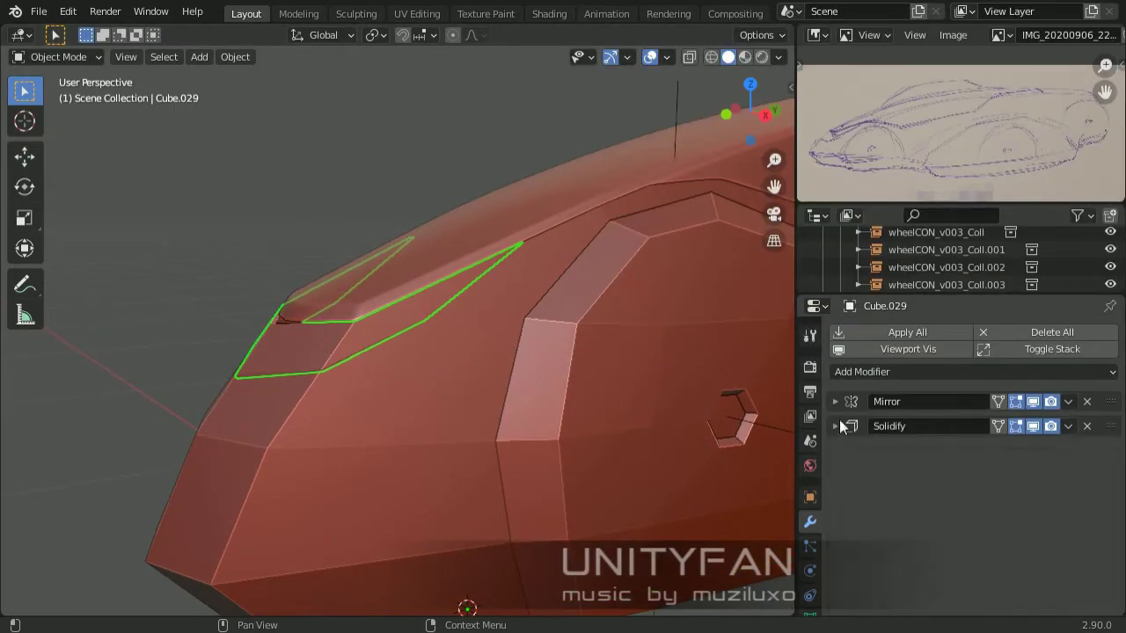
Insert an edge loop across the Cube.029 panel and slide it into position
{"action": "key", "text": "ctrl+1"}
{"action": "key", "text": "Tab"}
{"action": "scroll", "coordinate": [339, 324], "scroll_direction": "up", "scroll_amount": 3}
{"action": "mouse_move", "coordinate": [464, 423]}
{"action": "middle_mouse_down"}
{"action": "mouse_move", "coordinate": [484, 361]}
{"action": "mouse_move", "coordinate": [352, 291]}
{"action": "mouse_move", "coordinate": [314, 374]}
{"action": "mouse_move", "coordinate": [478, 390]}
{"action": "mouse_move", "coordinate": [46, 450]}
{"action": "middle_mouse_up"}
{"action": "key", "text": "alt+a"}
{"action": "key", "text": "Return"}
{"action": "left_click", "coordinate": [25, 441]}
{"action": "left_click_drag", "start_coordinate": [502, 397], "coordinate": [444, 381]}
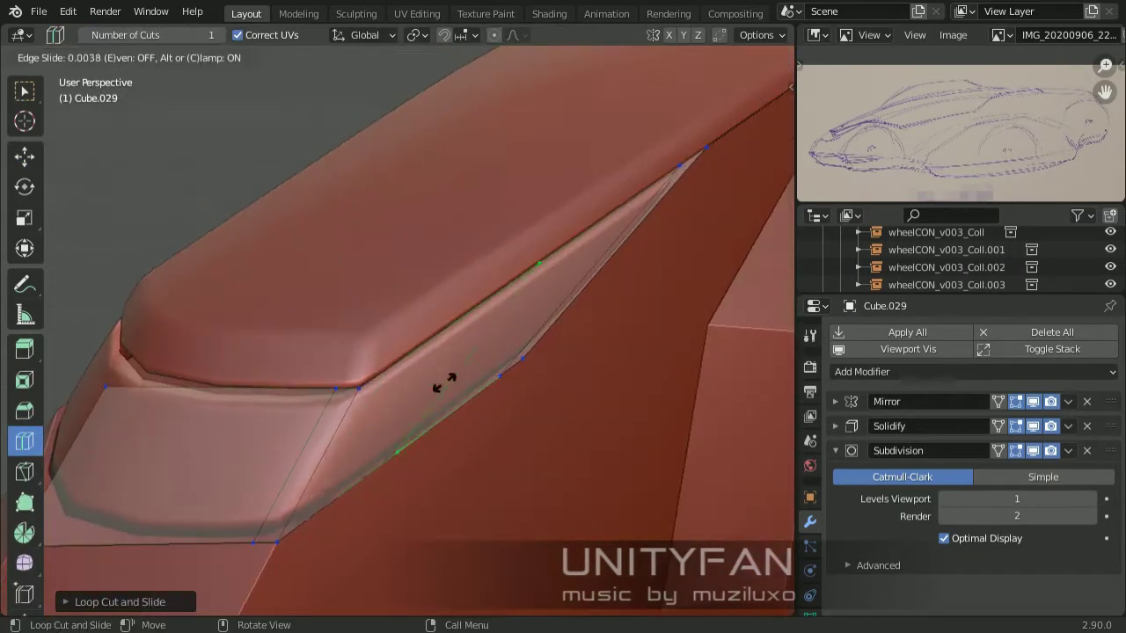
{"action": "left_click_drag", "start_coordinate": [344, 387], "coordinate": [332, 418]}
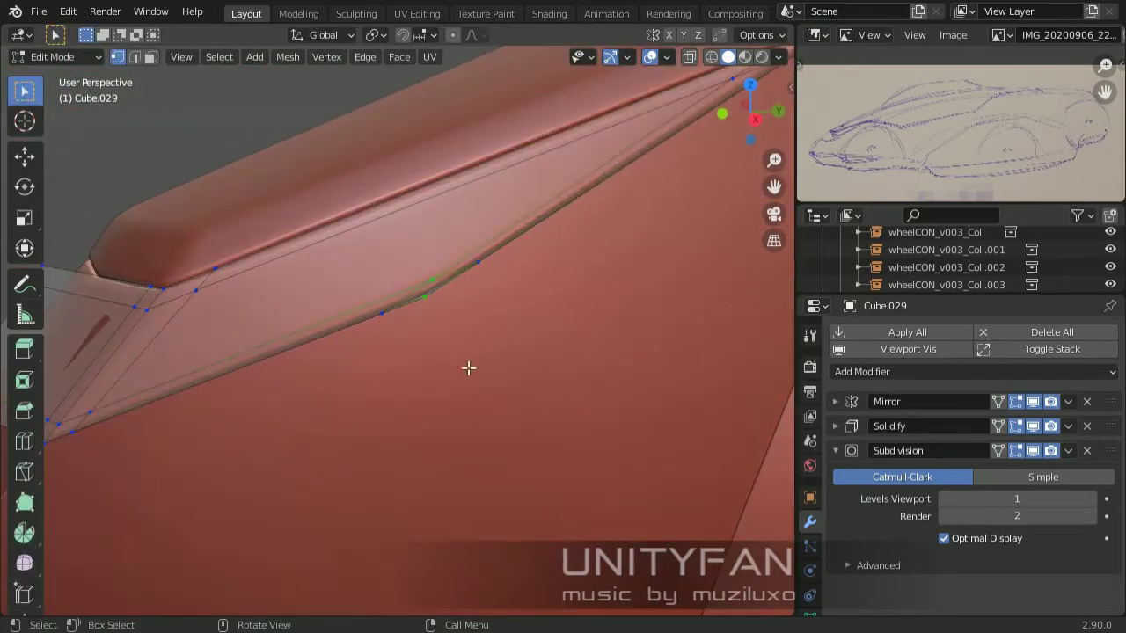
{"action": "key", "text": "x"}
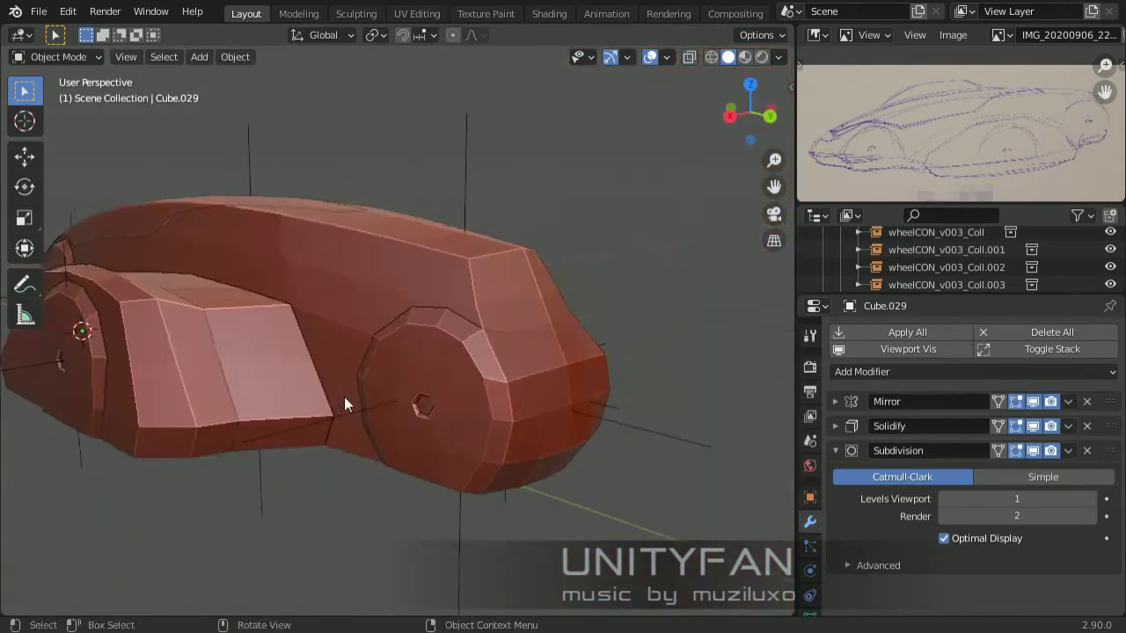
{"action": "middle_click_drag", "start_coordinate": [418, 331], "coordinate": [382, 382]}
In Edit Mode on Cube.020, knife a first cut from the roof edge vertex
{"action": "scroll", "coordinate": [452, 415], "scroll_direction": "up", "scroll_amount": 5}
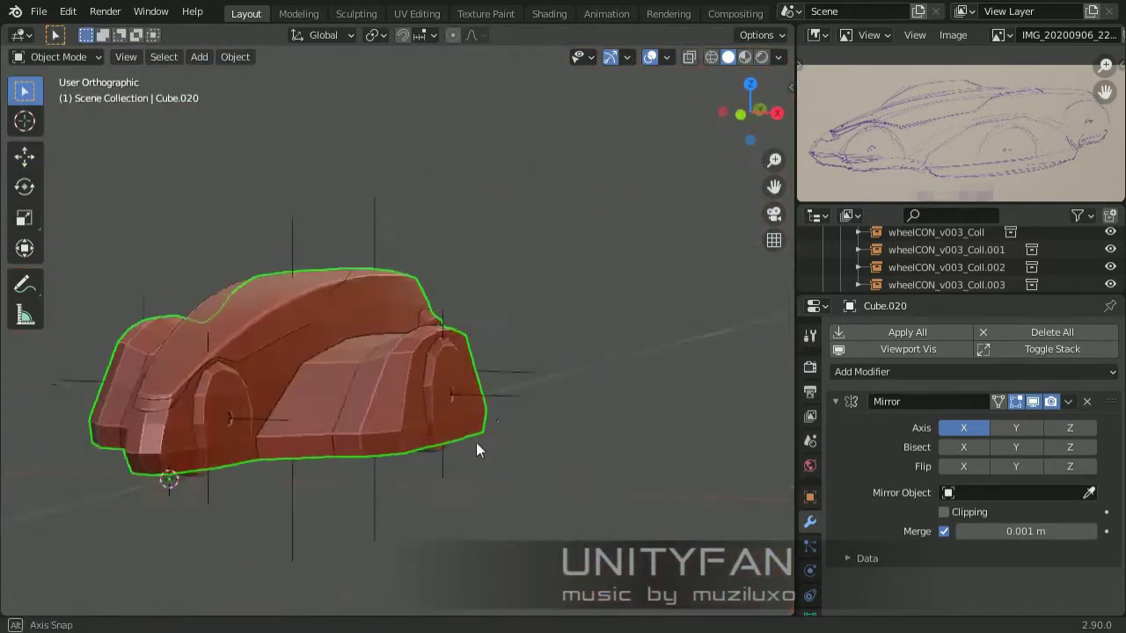
{"action": "mouse_move", "coordinate": [476, 449]}
{"action": "middle_mouse_down"}
{"action": "mouse_move", "coordinate": [698, 393]}
{"action": "mouse_move", "coordinate": [600, 431]}
{"action": "mouse_move", "coordinate": [495, 428]}
{"action": "middle_mouse_up"}
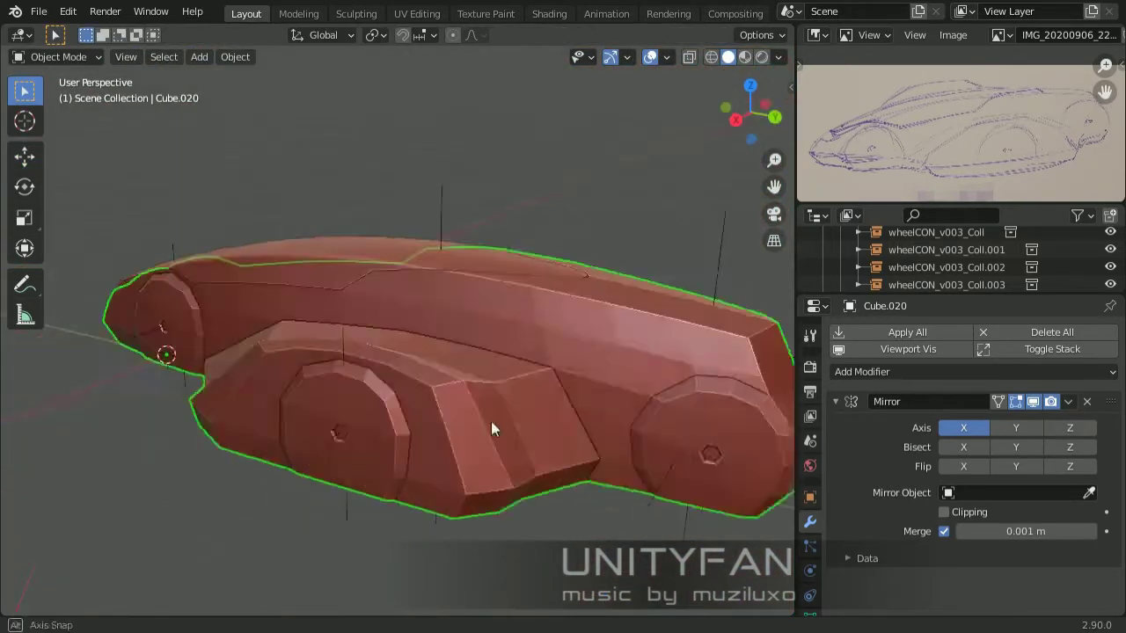
{"action": "key", "text": "Tab"}
{"action": "scroll", "coordinate": [471, 361], "scroll_direction": "up", "scroll_amount": 4}
{"action": "scroll", "coordinate": [471, 361], "scroll_direction": "up", "scroll_amount": 3}
{"action": "scroll", "coordinate": [378, 346], "scroll_direction": "down", "scroll_amount": 3}
{"action": "scroll", "coordinate": [385, 357], "scroll_direction": "up", "scroll_amount": 3}
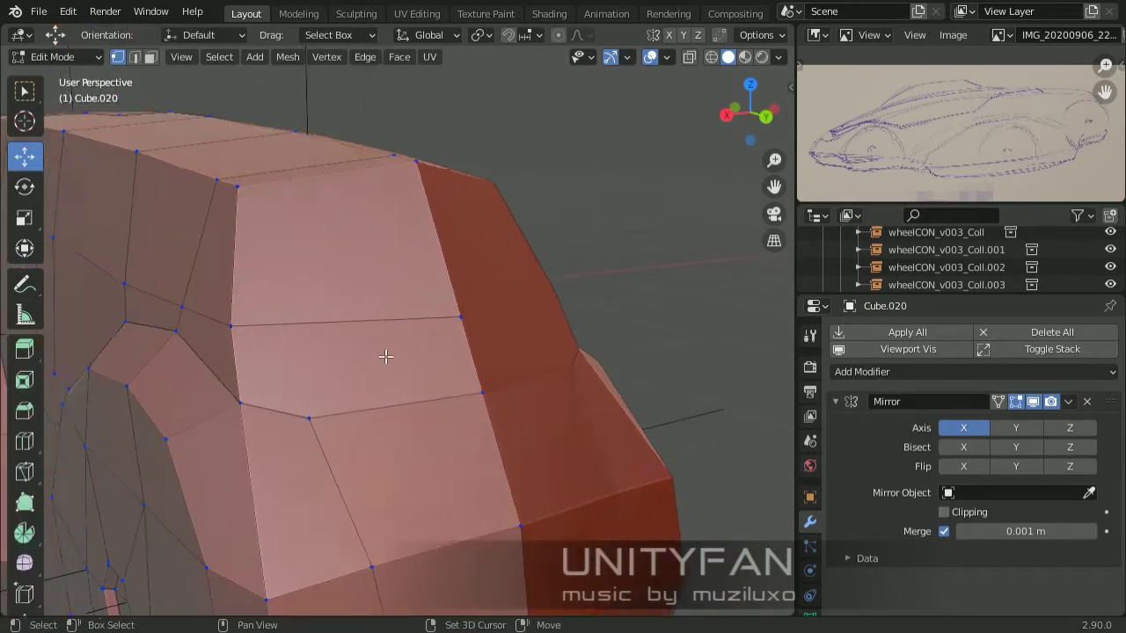
{"action": "left_click", "coordinate": [285, 294]}
{"action": "middle_click_drag", "start_coordinate": [285, 293], "coordinate": [243, 353]}
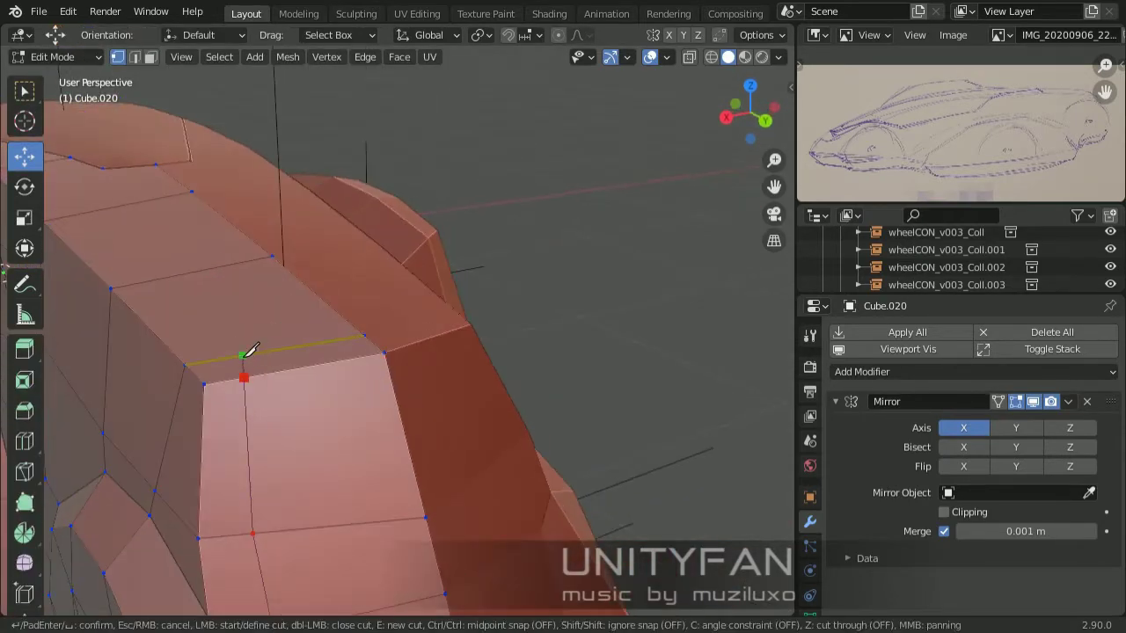
{"action": "key", "text": "Return"}
Knife further panel-line cuts across the cabin face and finish cutting
{"action": "mouse_move", "coordinate": [303, 291]}
{"action": "middle_mouse_down"}
{"action": "mouse_move", "coordinate": [334, 359]}
{"action": "mouse_move", "coordinate": [359, 349]}
{"action": "mouse_move", "coordinate": [349, 395]}
{"action": "mouse_move", "coordinate": [316, 373]}
{"action": "mouse_move", "coordinate": [354, 420]}
{"action": "mouse_move", "coordinate": [311, 386]}
{"action": "middle_mouse_up"}
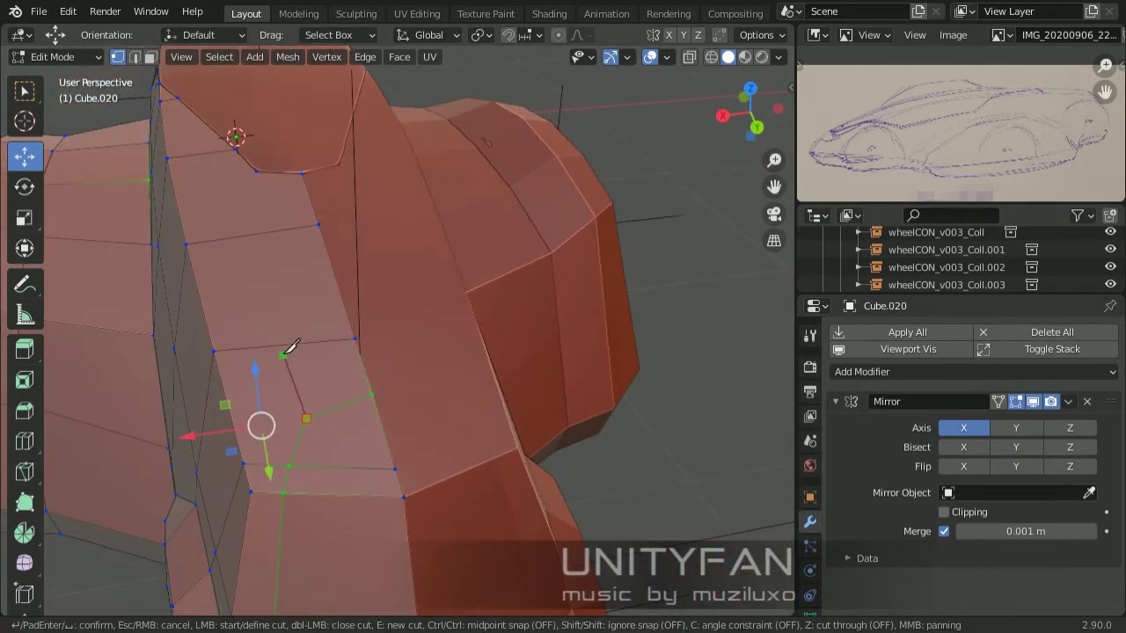
{"action": "left_click", "coordinate": [265, 170]}
{"action": "key", "text": "Return"}
{"action": "mouse_move", "coordinate": [265, 169]}
{"action": "middle_mouse_down"}
{"action": "mouse_move", "coordinate": [402, 252]}
{"action": "mouse_move", "coordinate": [377, 326]}
{"action": "mouse_move", "coordinate": [369, 276]}
{"action": "mouse_move", "coordinate": [329, 304]}
{"action": "middle_mouse_up"}
{"action": "mouse_move", "coordinate": [210, 318]}
{"action": "middle_mouse_down"}
{"action": "mouse_move", "coordinate": [294, 334]}
{"action": "mouse_move", "coordinate": [323, 359]}
{"action": "middle_mouse_up"}
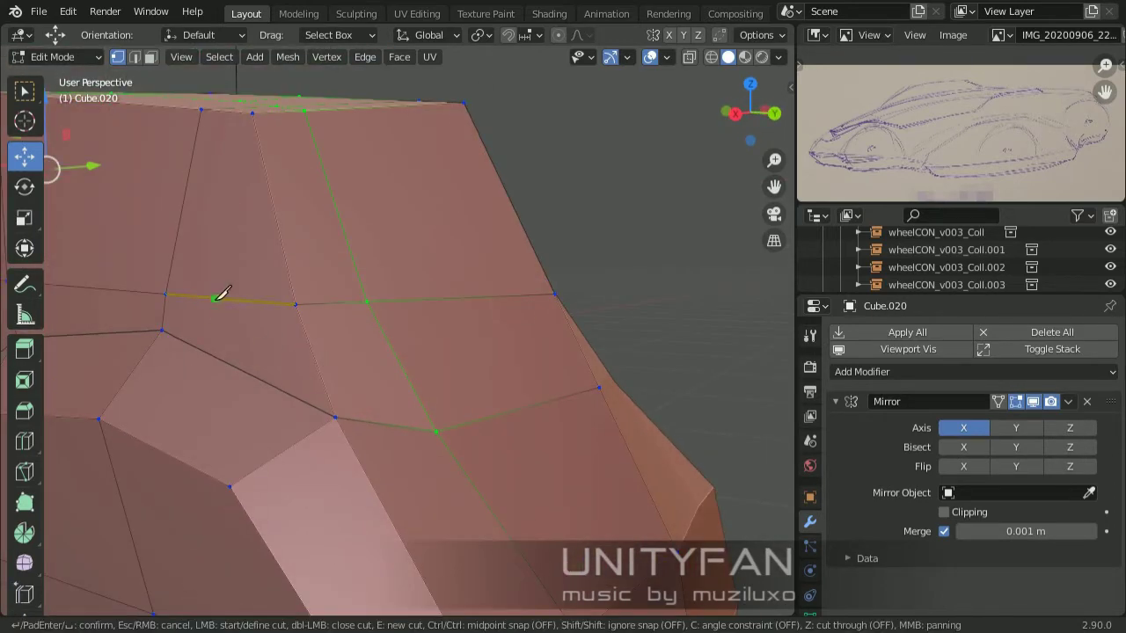
{"action": "key", "text": "Return"}
{"action": "scroll", "coordinate": [320, 289], "scroll_direction": "down", "scroll_amount": 3}
{"action": "mouse_move", "coordinate": [319, 289]}
{"action": "middle_mouse_down"}
{"action": "mouse_move", "coordinate": [269, 267]}
{"action": "mouse_move", "coordinate": [487, 359]}
{"action": "mouse_move", "coordinate": [326, 352]}
{"action": "mouse_move", "coordinate": [516, 364]}
{"action": "middle_mouse_up"}
Separate the selected strip face into its own object, Cube.030
{"action": "key", "text": "3"}
{"action": "key", "text": "p"}
{"action": "key", "text": "Tab"}
{"action": "left_click", "coordinate": [467, 333]}
{"action": "scroll", "coordinate": [517, 364], "scroll_direction": "up", "scroll_amount": 3}
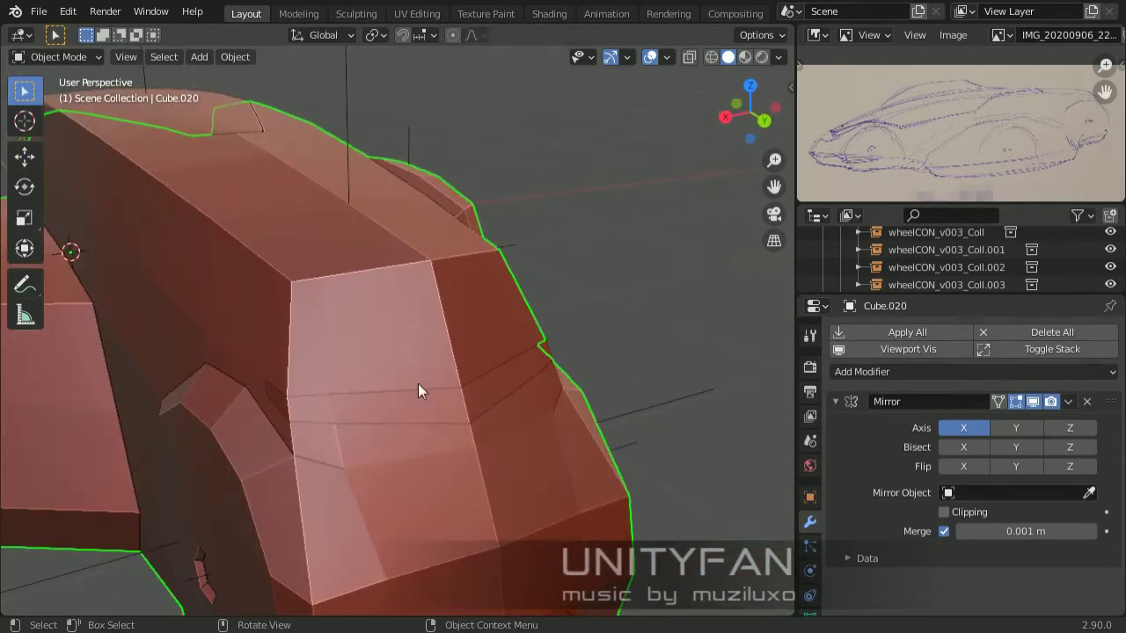
{"action": "middle_click_drag", "start_coordinate": [418, 383], "coordinate": [492, 396]}
Add Solidify (0.01 m) and Subdivision Surface modifiers to the strip Cube.030
{"action": "left_click", "coordinate": [862, 371]}
{"action": "left_click", "coordinate": [794, 303]}
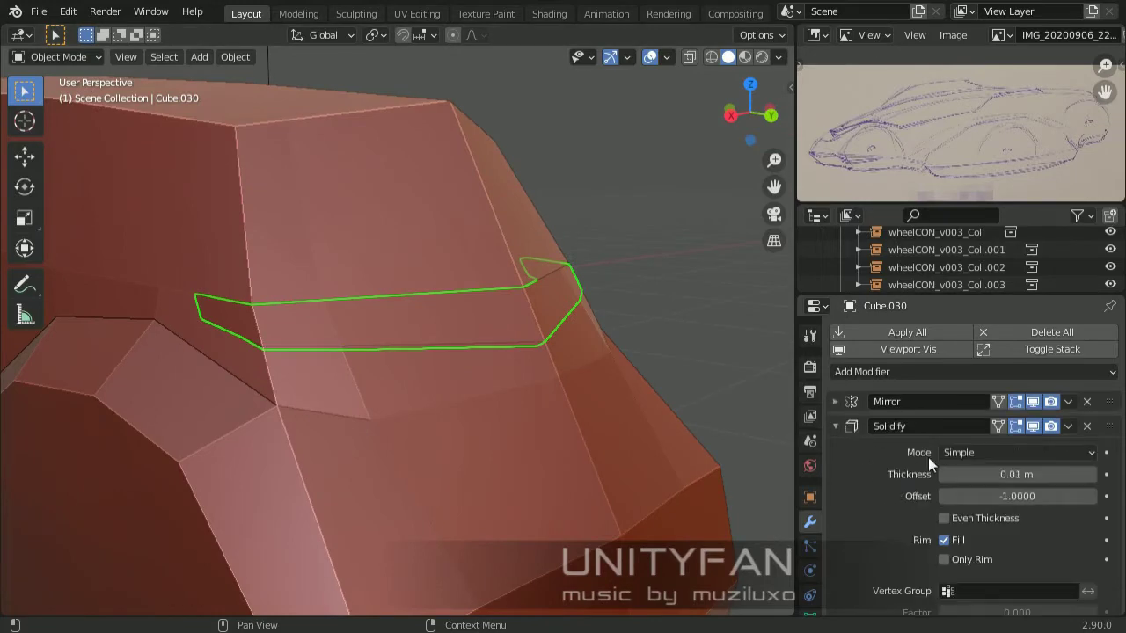
{"action": "left_click", "coordinate": [864, 430]}
Add an edge loop near the strip's end and slide it toward the corner
{"action": "key", "text": "ctrl+1"}
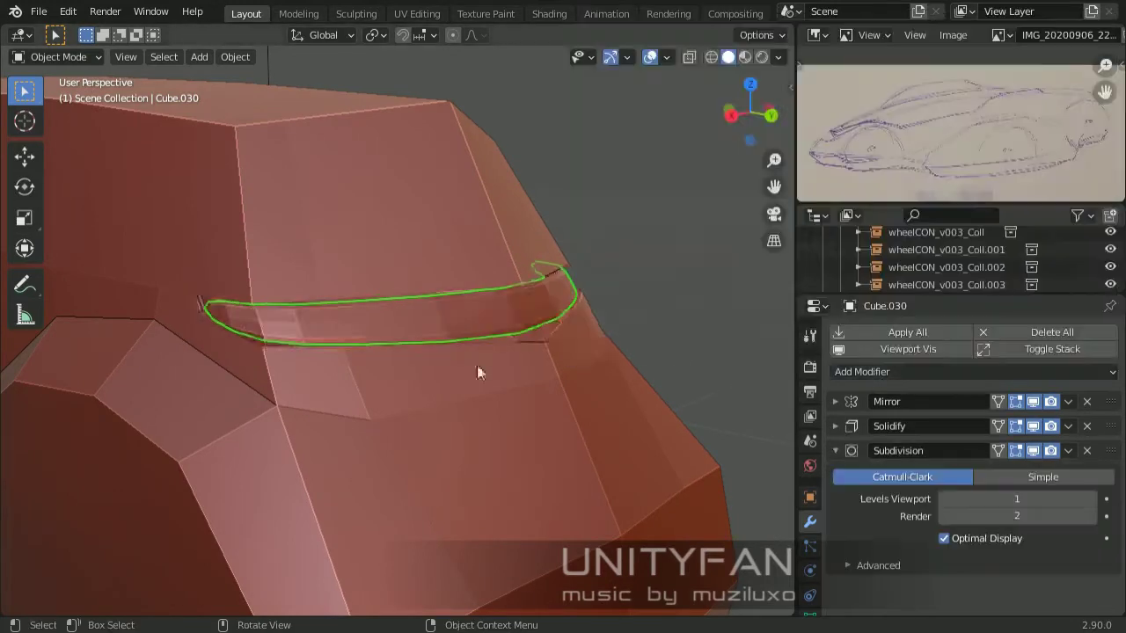
{"action": "middle_click_drag", "start_coordinate": [477, 365], "coordinate": [492, 347]}
{"action": "key", "text": "Tab"}
{"action": "scroll", "coordinate": [270, 384], "scroll_direction": "up", "scroll_amount": 2}
{"action": "scroll", "coordinate": [271, 385], "scroll_direction": "up", "scroll_amount": 3}
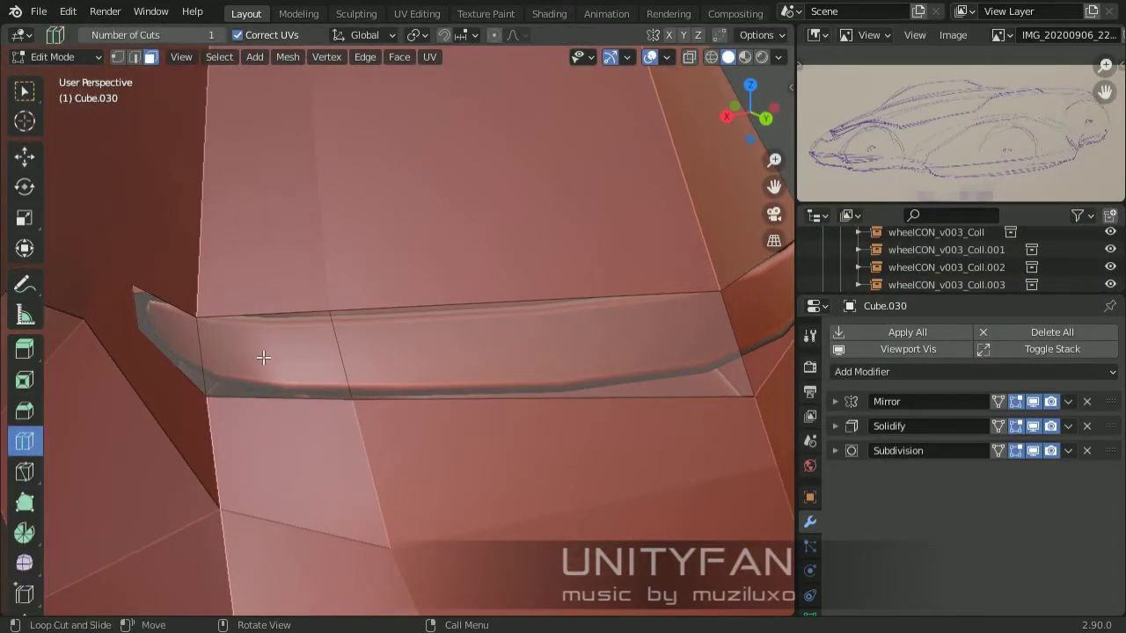
{"action": "left_click", "coordinate": [211, 352]}
{"action": "middle_click_drag", "start_coordinate": [211, 352], "coordinate": [354, 350]}
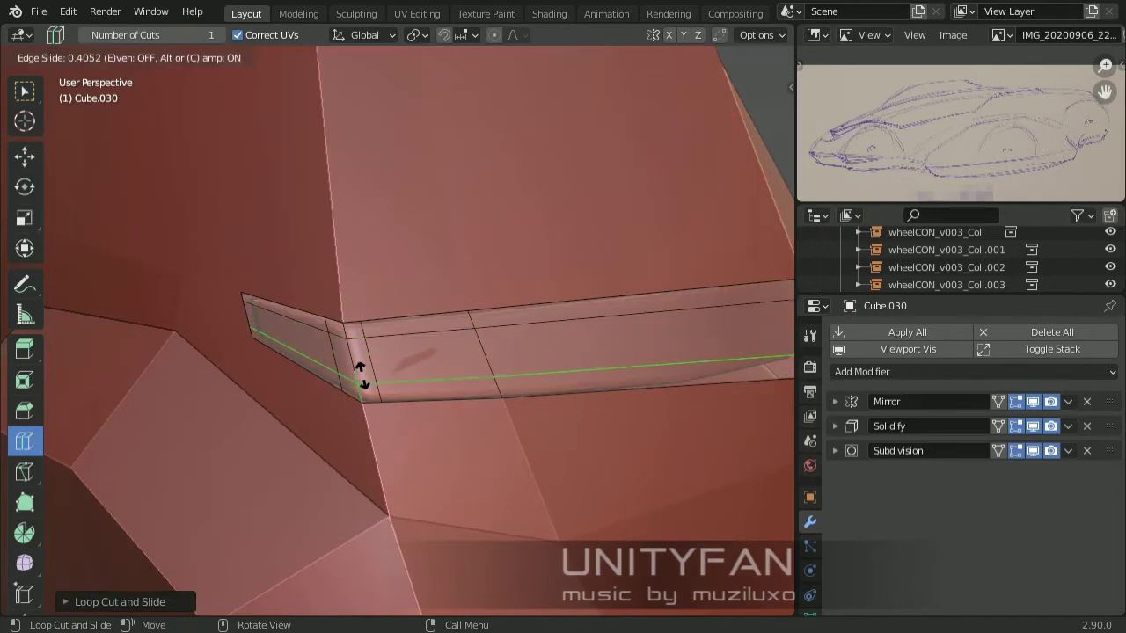
{"action": "scroll", "coordinate": [323, 364], "scroll_direction": "down", "scroll_amount": 4}
{"action": "mouse_move", "coordinate": [359, 407]}
{"action": "middle_mouse_down"}
{"action": "mouse_move", "coordinate": [510, 314]}
{"action": "mouse_move", "coordinate": [402, 407]}
{"action": "middle_mouse_up"}
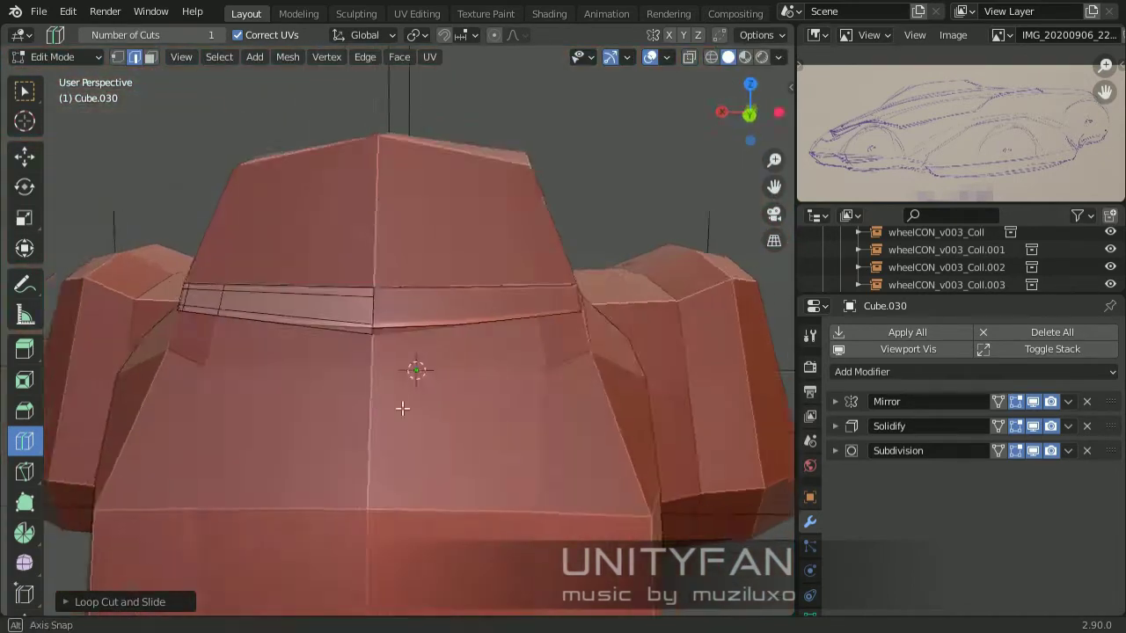
{"action": "left_click_drag", "start_coordinate": [402, 408], "coordinate": [422, 394]}
{"action": "left_click", "coordinate": [422, 394]}
Adjust the loop around the strip's end and leave mesh editing
{"action": "mouse_move", "coordinate": [423, 394]}
{"action": "middle_mouse_down"}
{"action": "mouse_move", "coordinate": [634, 397]}
{"action": "mouse_move", "coordinate": [567, 464]}
{"action": "mouse_move", "coordinate": [454, 375]}
{"action": "mouse_move", "coordinate": [497, 498]}
{"action": "mouse_move", "coordinate": [573, 446]}
{"action": "middle_mouse_up"}
{"action": "key", "text": "shift+space"}
{"action": "key", "text": "g"}
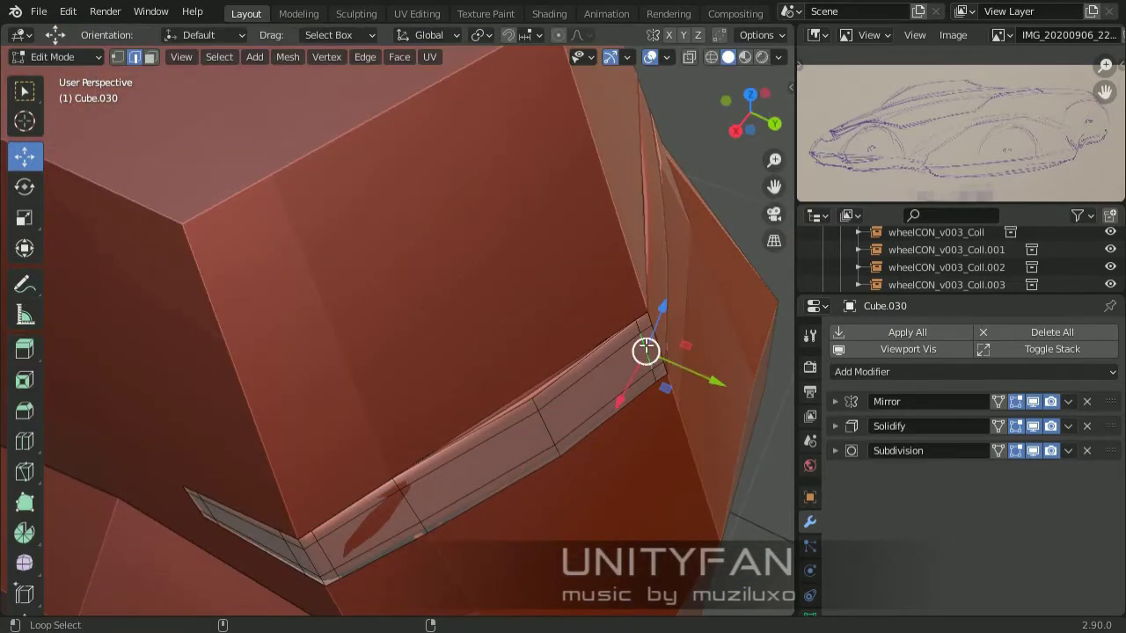
{"action": "mouse_move", "coordinate": [654, 405]}
{"action": "middle_mouse_down"}
{"action": "mouse_move", "coordinate": [528, 396]}
{"action": "mouse_move", "coordinate": [581, 460]}
{"action": "mouse_move", "coordinate": [373, 381]}
{"action": "mouse_move", "coordinate": [466, 455]}
{"action": "mouse_move", "coordinate": [490, 236]}
{"action": "middle_mouse_up"}
{"action": "key", "text": "Tab"}
Reselect the main car body Cube.020 and edit its mesh near the roof
{"action": "left_click", "coordinate": [490, 236]}
{"action": "key", "text": "Tab"}
{"action": "mouse_move", "coordinate": [351, 352]}
{"action": "middle_mouse_down"}
{"action": "mouse_move", "coordinate": [525, 395]}
{"action": "mouse_move", "coordinate": [445, 302]}
{"action": "middle_mouse_up"}
Knife-cut a hexagonal roof face and separate it as Cube.031
{"action": "key", "text": "1"}
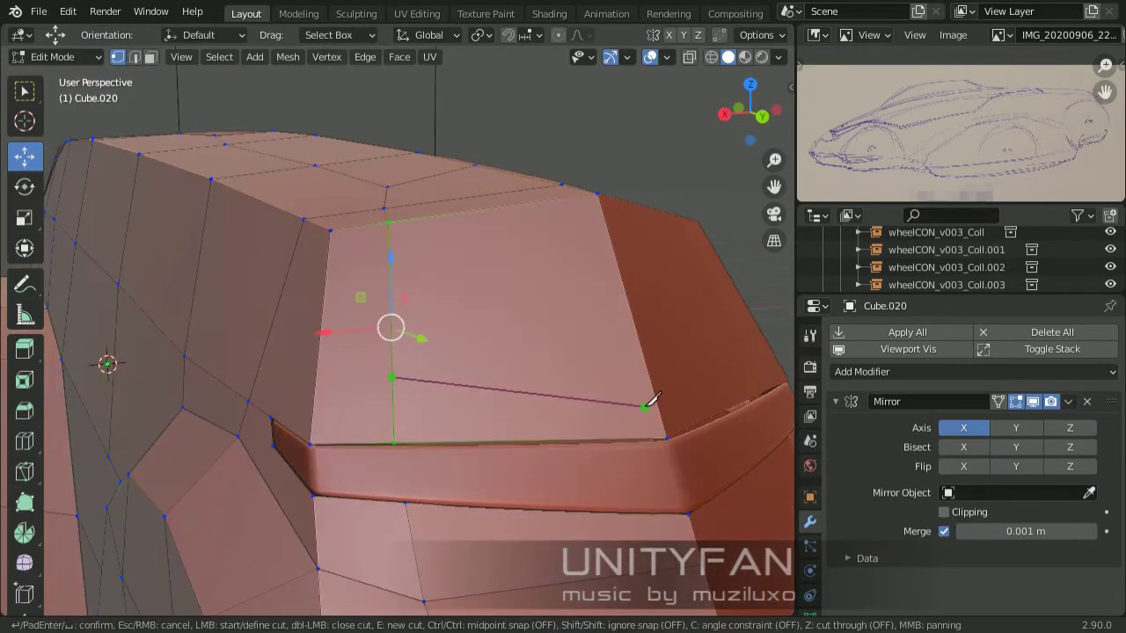
{"action": "key", "text": "Return"}
{"action": "middle_click_drag", "start_coordinate": [658, 410], "coordinate": [158, 76]}
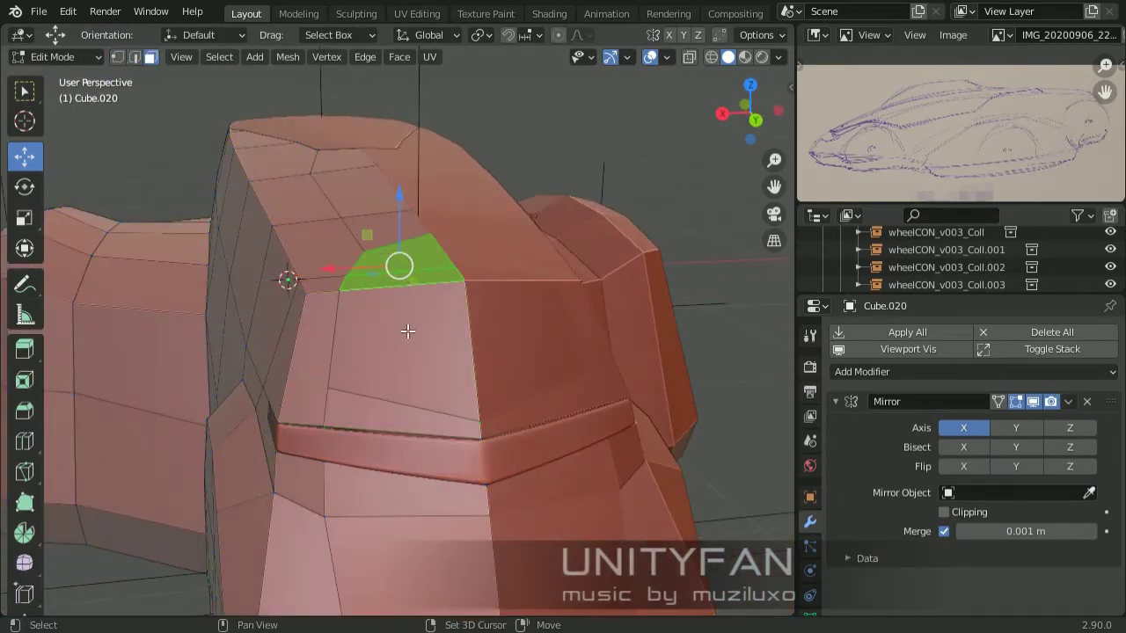
{"action": "key", "text": "Tab"}
Give the roof panel a 0.005 m Solidify and a Subdivision modifier
{"action": "left_click", "coordinate": [880, 371]}
{"action": "left_click", "coordinate": [757, 276]}
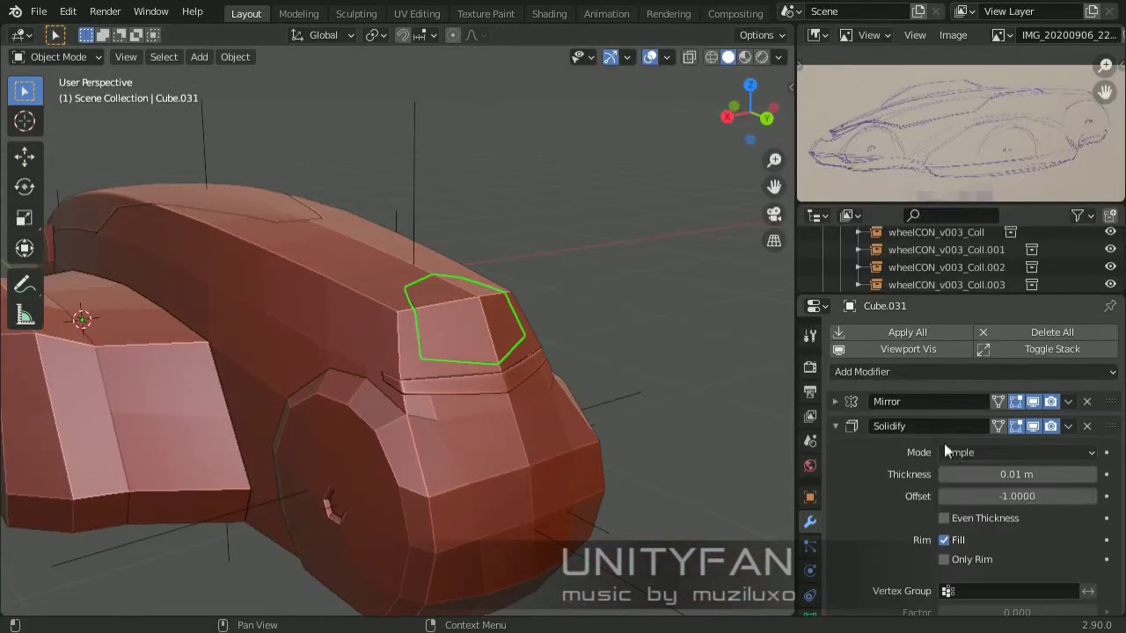
{"action": "middle_click_drag", "start_coordinate": [702, 455], "coordinate": [438, 417]}
{"action": "scroll", "coordinate": [438, 417], "scroll_direction": "up", "scroll_amount": 3}
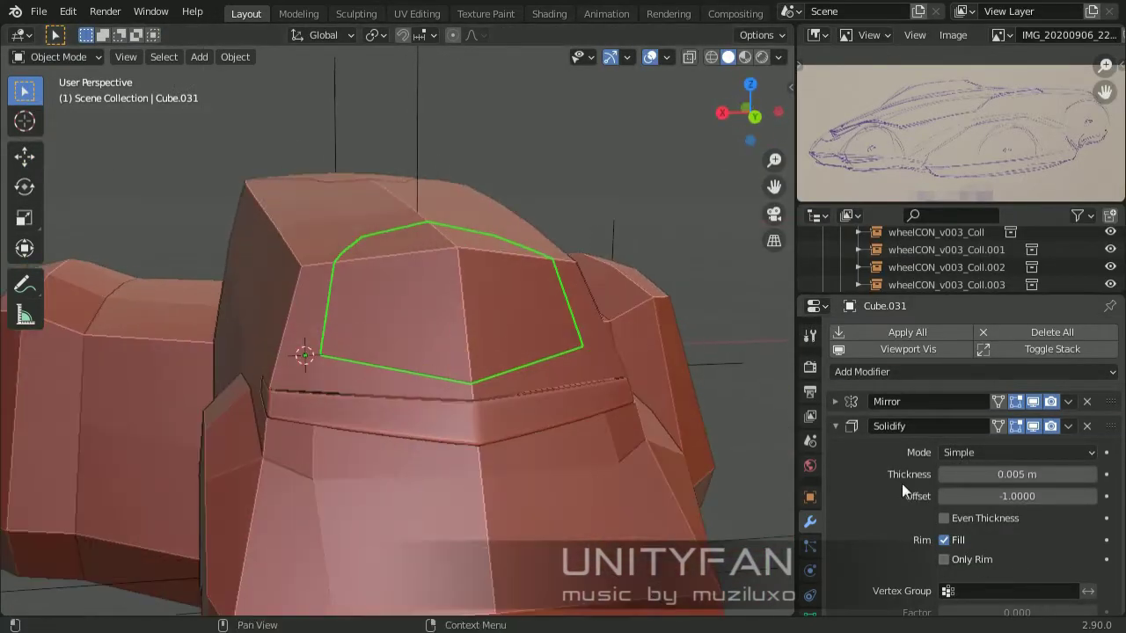
{"action": "left_click", "coordinate": [835, 426]}
{"action": "left_click", "coordinate": [879, 371]}
{"action": "left_click", "coordinate": [779, 314]}
{"action": "key", "text": "x"}
{"action": "left_click", "coordinate": [899, 371]}
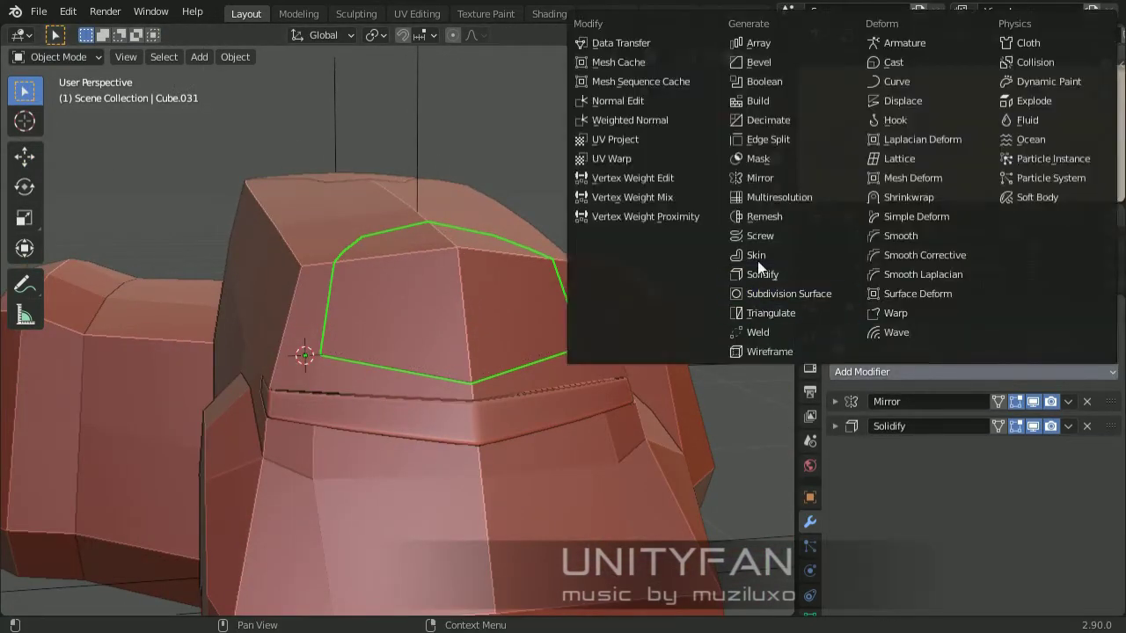
{"action": "left_click", "coordinate": [788, 294]}
{"action": "scroll", "coordinate": [508, 316], "scroll_direction": "up", "scroll_amount": 3}
Add an edge loop near the roof panel's border and slide it toward the edge
{"action": "key", "text": "Tab"}
{"action": "middle_click_drag", "start_coordinate": [507, 316], "coordinate": [462, 377]}
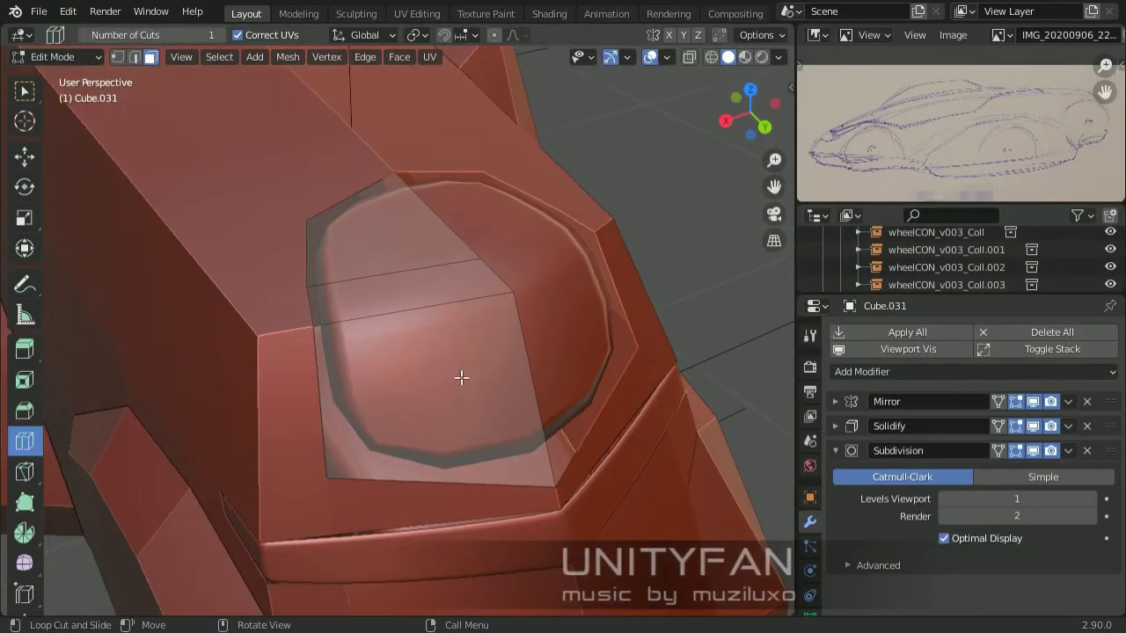
{"action": "middle_click_drag", "start_coordinate": [106, 263], "coordinate": [510, 307]}
{"action": "key", "text": "g"}
{"action": "left_click", "coordinate": [553, 360]}
{"action": "mouse_move", "coordinate": [553, 359]}
{"action": "middle_mouse_down"}
{"action": "mouse_move", "coordinate": [422, 346]}
{"action": "mouse_move", "coordinate": [52, 444]}
{"action": "middle_mouse_up"}
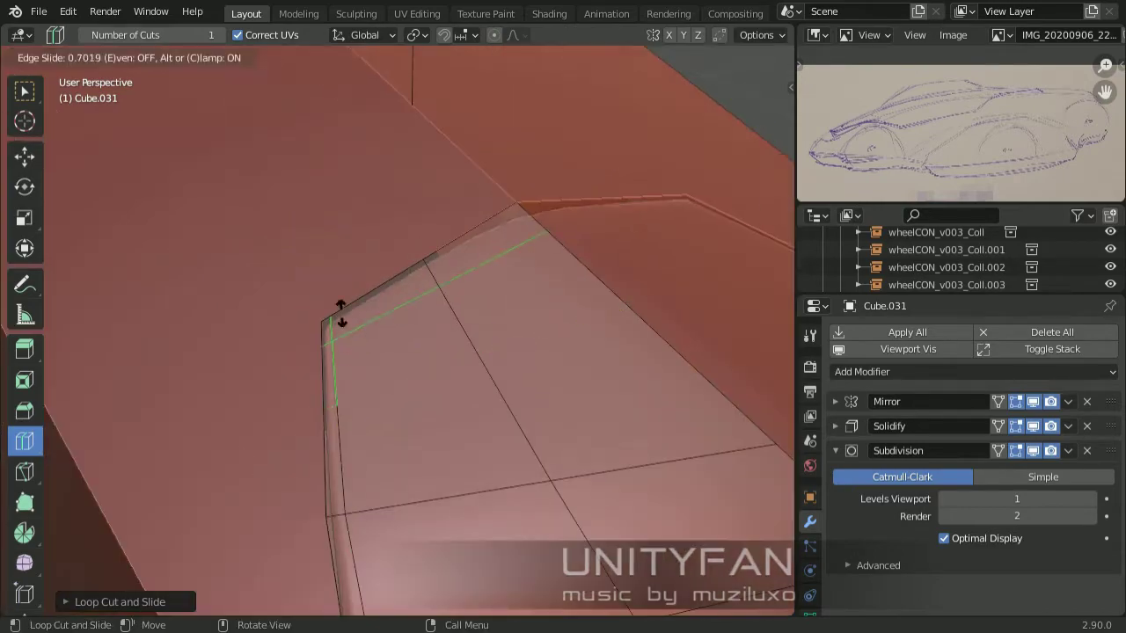
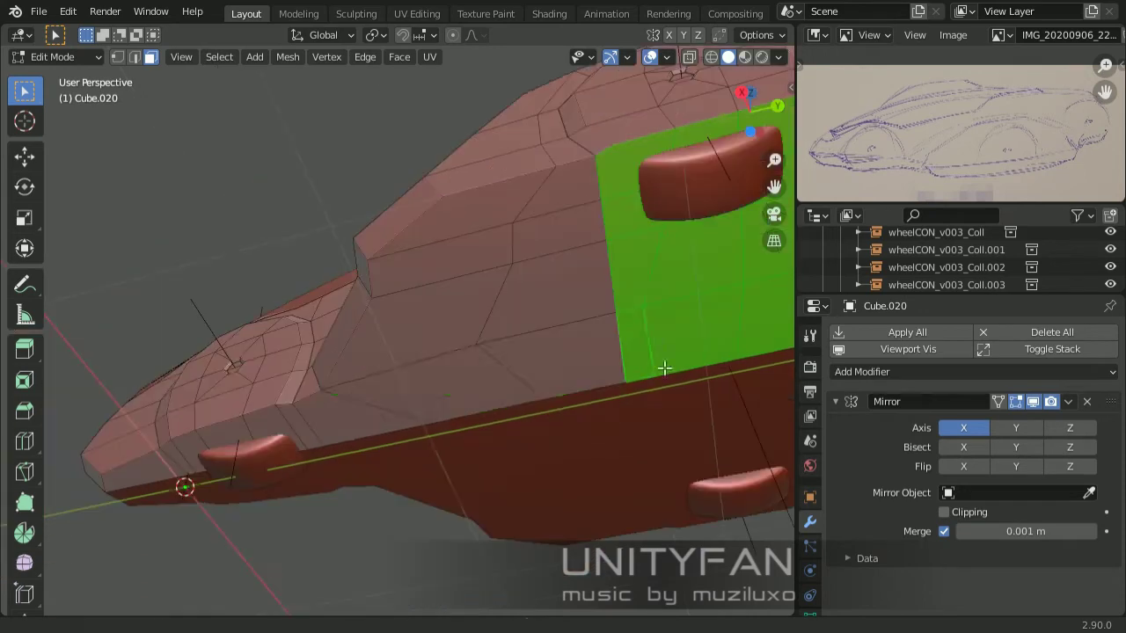
Path-select the front wheel-arch edge loop and bevel it to 0.005 m with 2 segments
{"action": "mouse_move", "coordinate": [534, 282]}
{"action": "middle_mouse_down"}
{"action": "mouse_move", "coordinate": [414, 402]}
{"action": "mouse_move", "coordinate": [453, 356]}
{"action": "middle_mouse_up"}
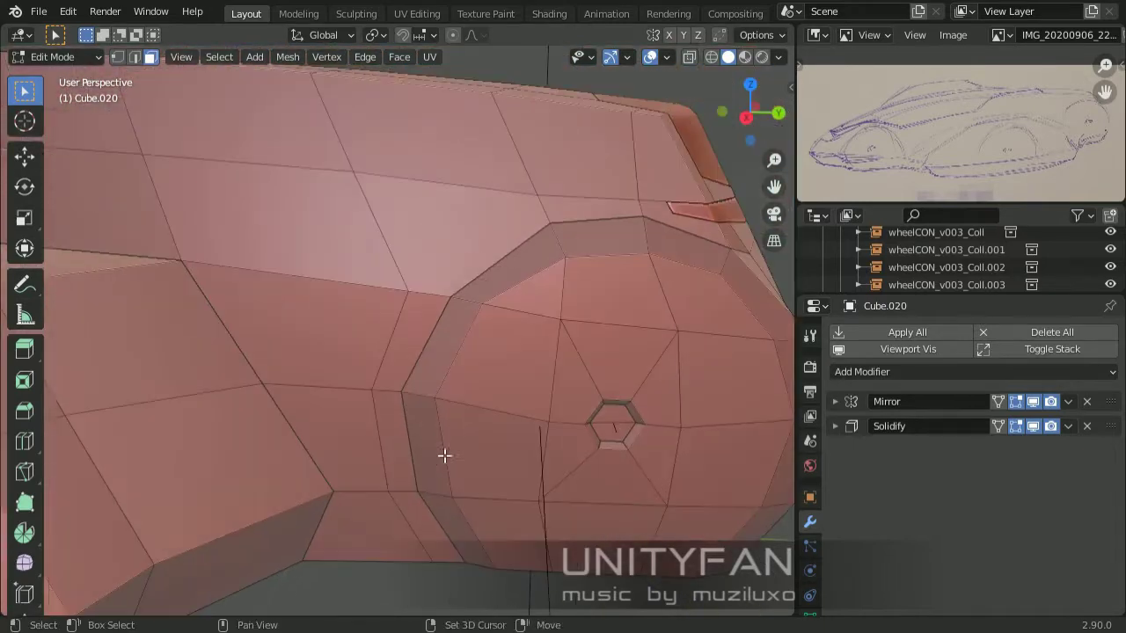
{"action": "key", "text": "k"}
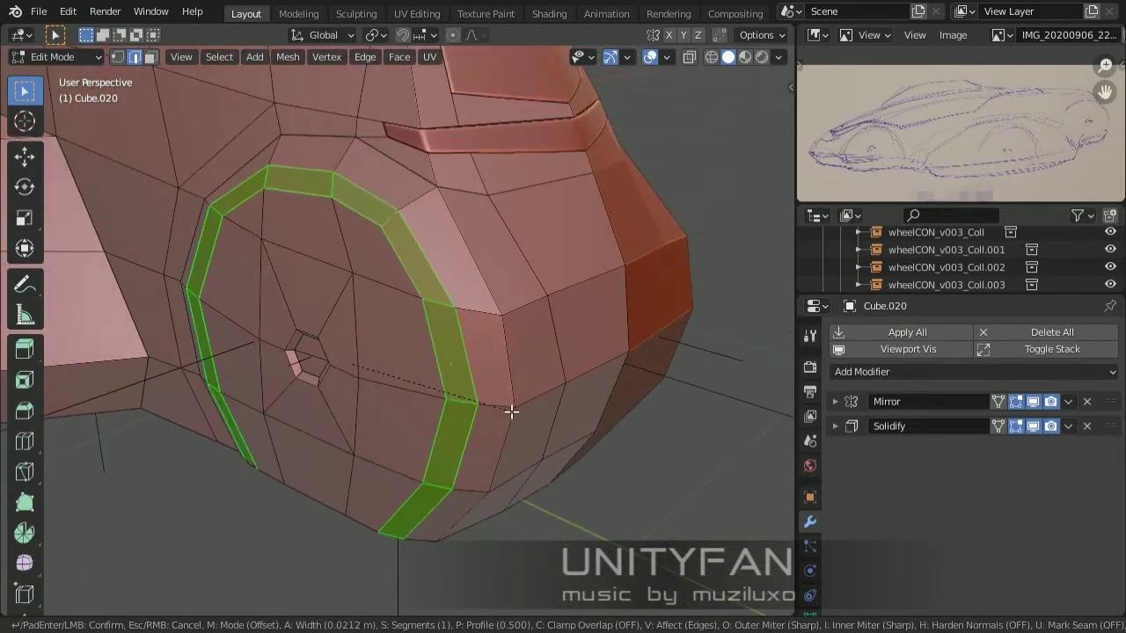
{"action": "left_click", "coordinate": [105, 602]}
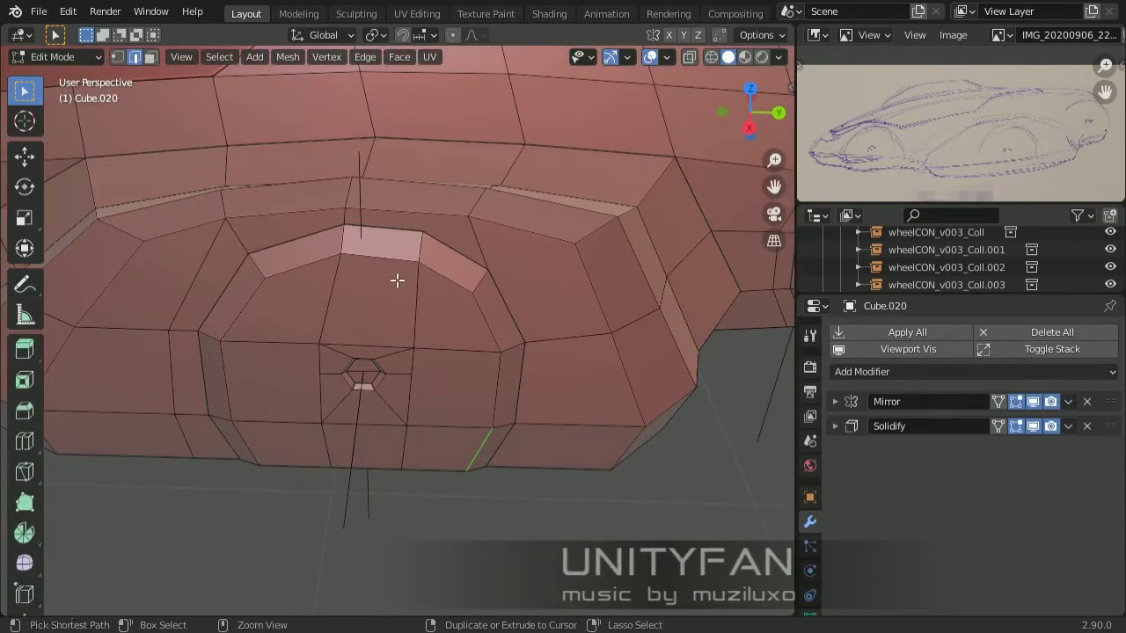
{"action": "left_click", "coordinate": [397, 280], "text": "ctrl"}
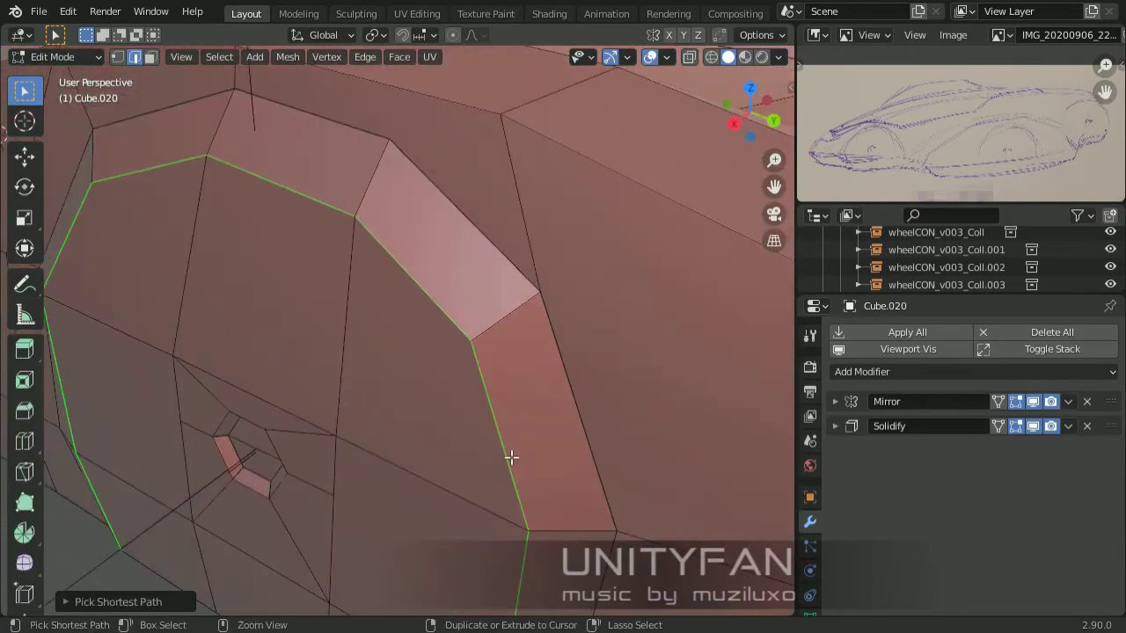
{"action": "key", "text": "Escape"}
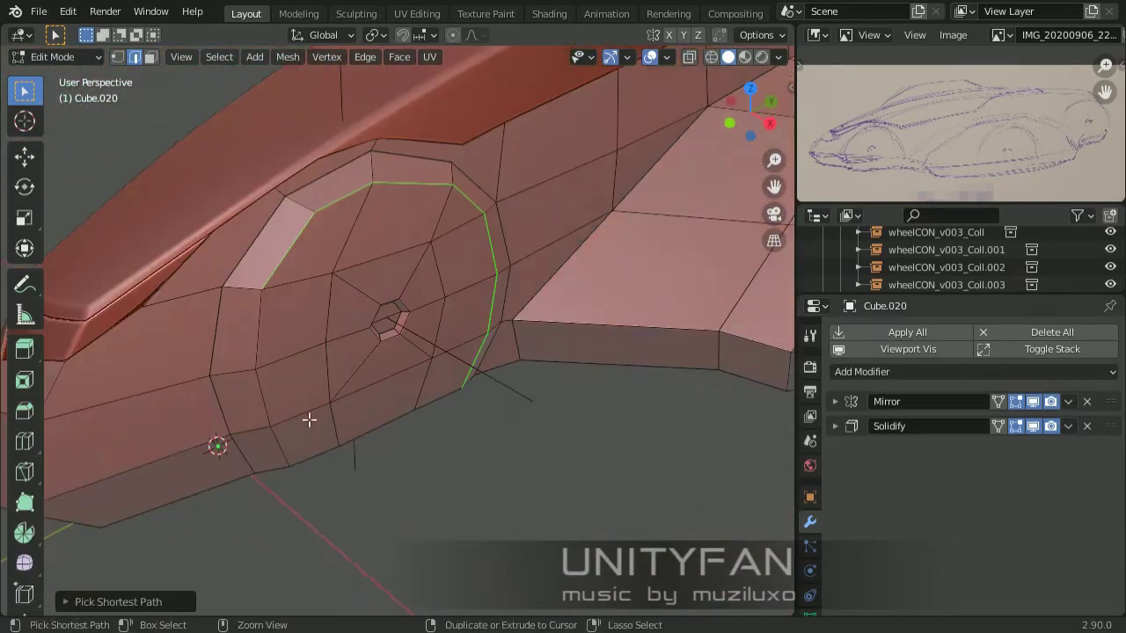
{"action": "key", "text": "ctrl+b"}
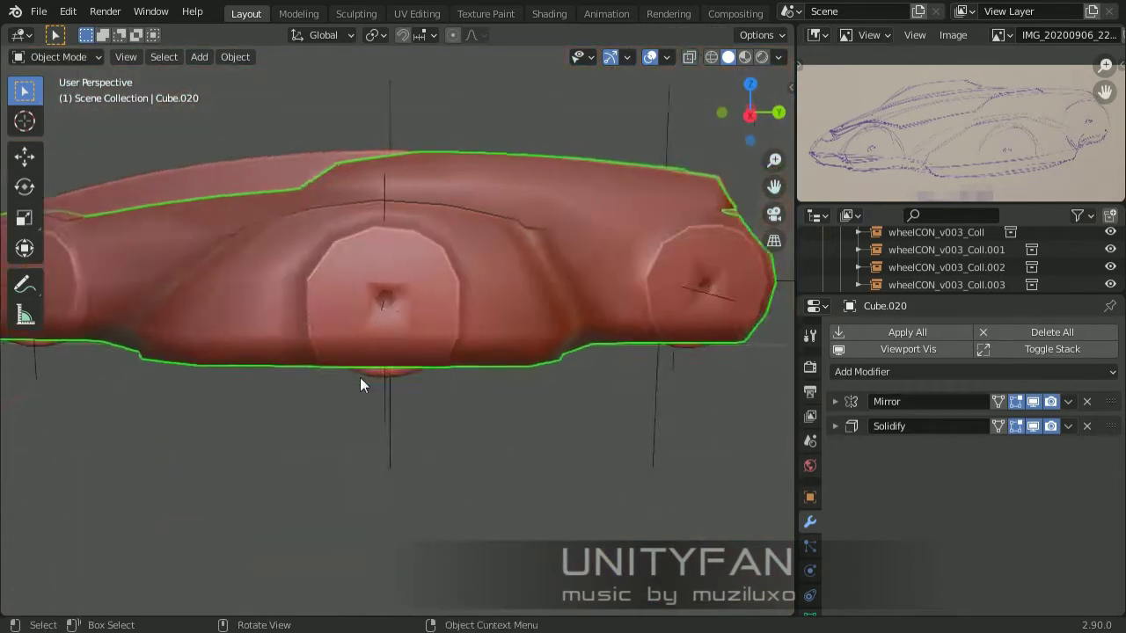
Finish the wheel-arch bevel and review its settings from a front view
{"action": "scroll", "coordinate": [375, 350], "scroll_direction": "up", "scroll_amount": 8}
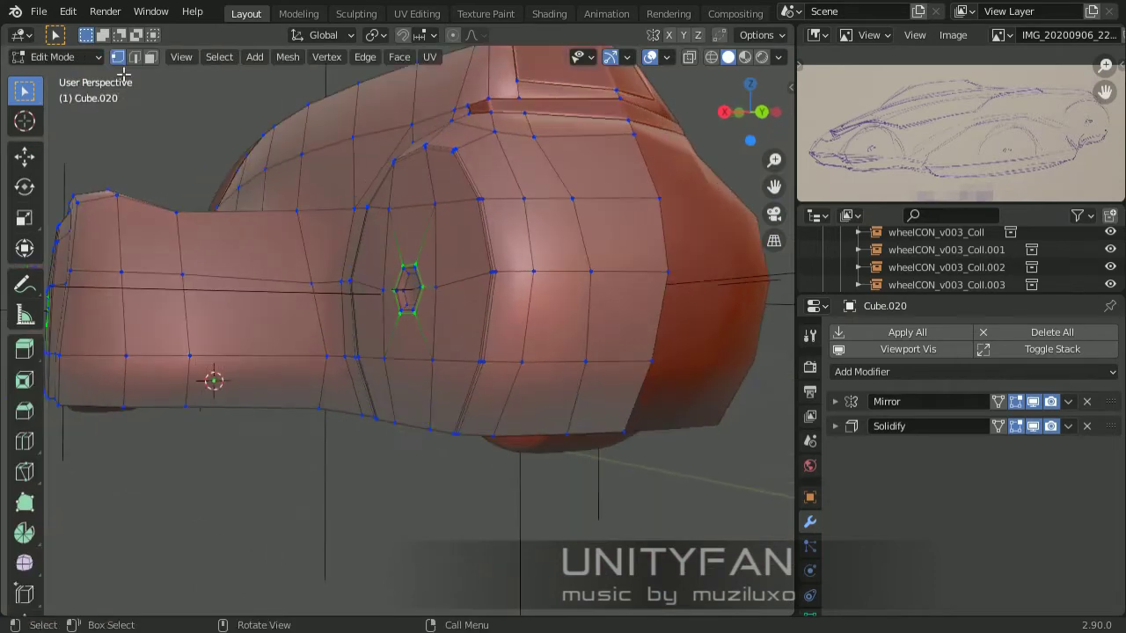
{"action": "mouse_move", "coordinate": [330, 427]}
{"action": "middle_mouse_down"}
{"action": "mouse_move", "coordinate": [308, 397]}
{"action": "mouse_move", "coordinate": [349, 422]}
{"action": "mouse_move", "coordinate": [294, 346]}
{"action": "mouse_move", "coordinate": [371, 395]}
{"action": "middle_mouse_up"}
{"action": "scroll", "coordinate": [371, 396], "scroll_direction": "up", "scroll_amount": 5}
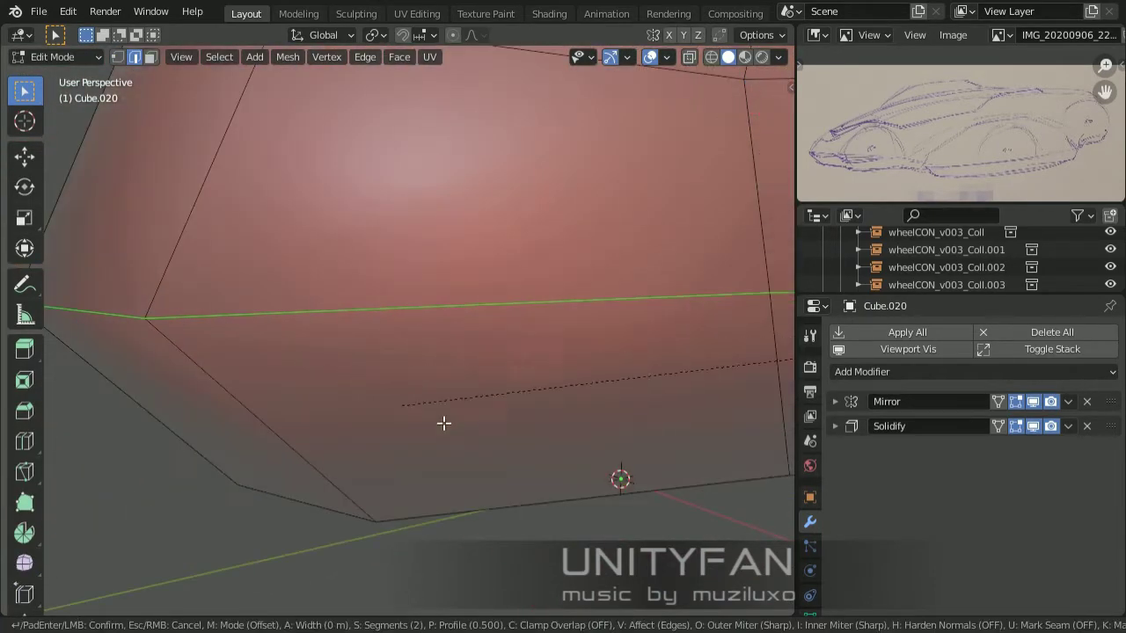
{"action": "key", "text": "Escape"}
{"action": "scroll", "coordinate": [520, 393], "scroll_direction": "down", "scroll_amount": 5}
{"action": "scroll", "coordinate": [364, 357], "scroll_direction": "down", "scroll_amount": 3}
{"action": "scroll", "coordinate": [647, 523], "scroll_direction": "up", "scroll_amount": 8}
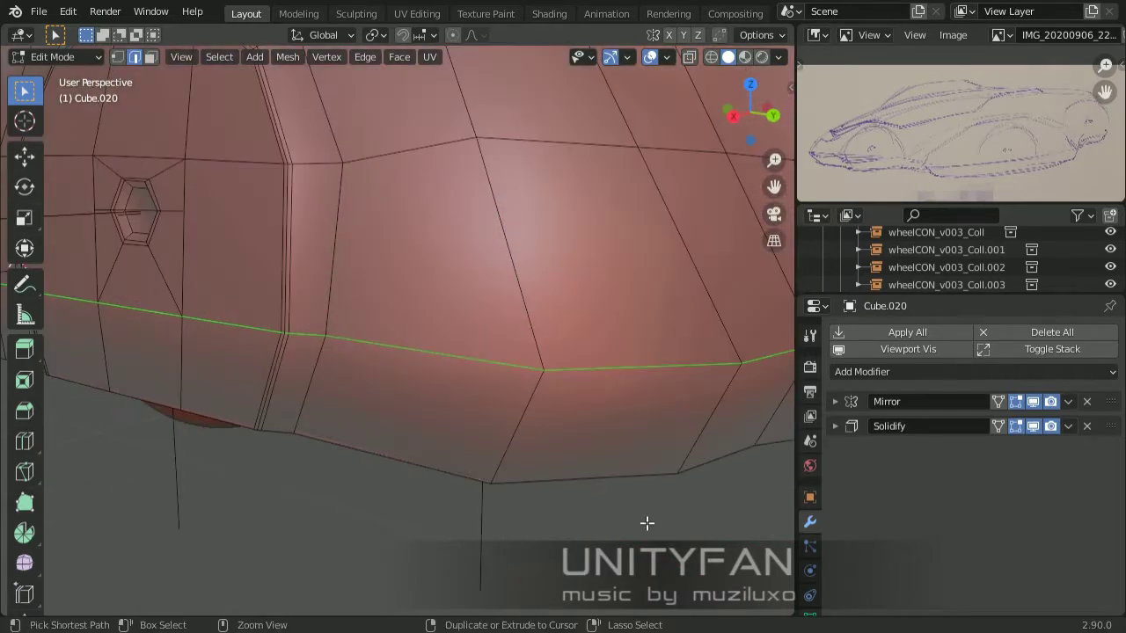
{"action": "left_click", "coordinate": [84, 603]}
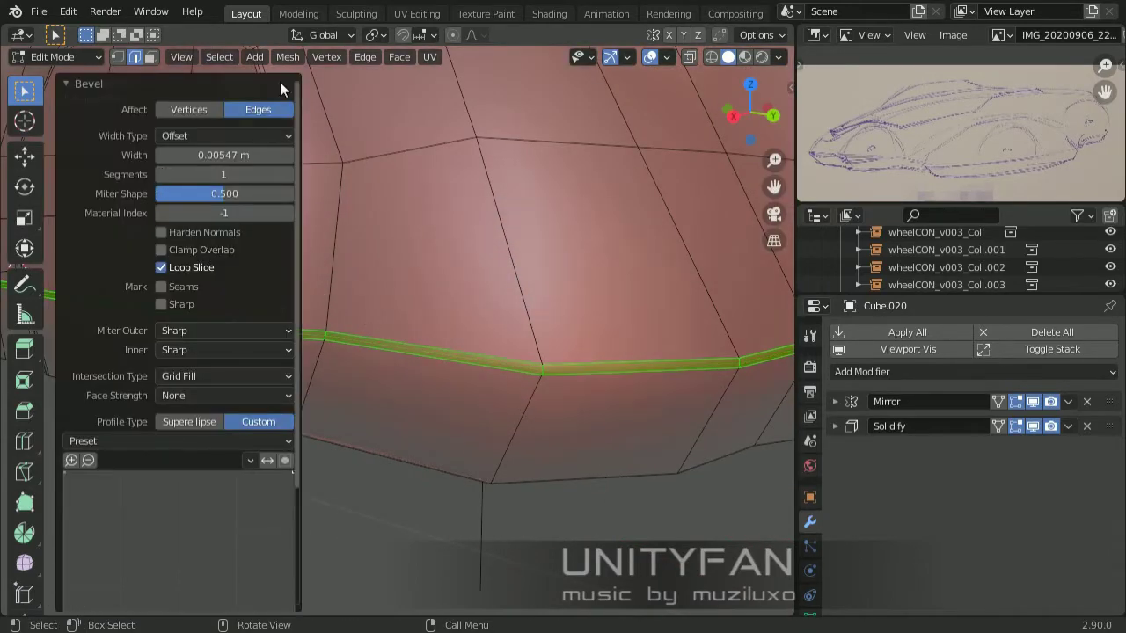
{"action": "left_click", "coordinate": [280, 88]}
Select the edge along the lower body and bevel it into a thin crease line
{"action": "scroll", "coordinate": [369, 302], "scroll_direction": "down", "scroll_amount": 4}
{"action": "scroll", "coordinate": [400, 329], "scroll_direction": "up", "scroll_amount": 4}
{"action": "scroll", "coordinate": [382, 508], "scroll_direction": "down", "scroll_amount": 4}
{"action": "scroll", "coordinate": [48, 439], "scroll_direction": "up", "scroll_amount": 4}
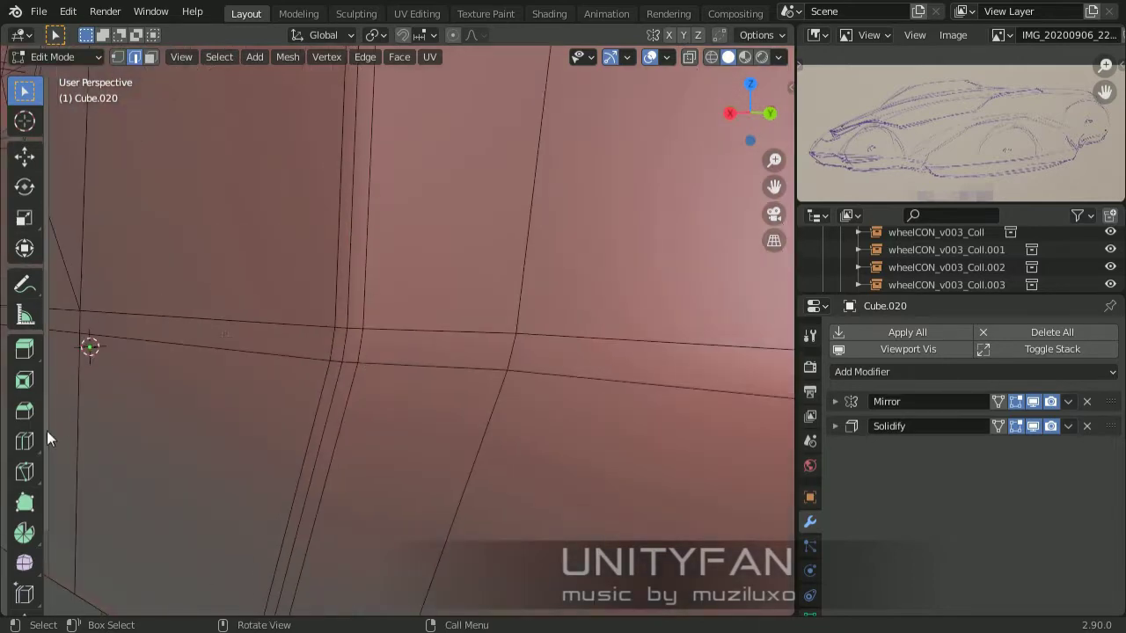
{"action": "left_click", "coordinate": [35, 94]}
{"action": "scroll", "coordinate": [505, 367], "scroll_direction": "up", "scroll_amount": 2}
{"action": "key", "text": "ctrl+b"}
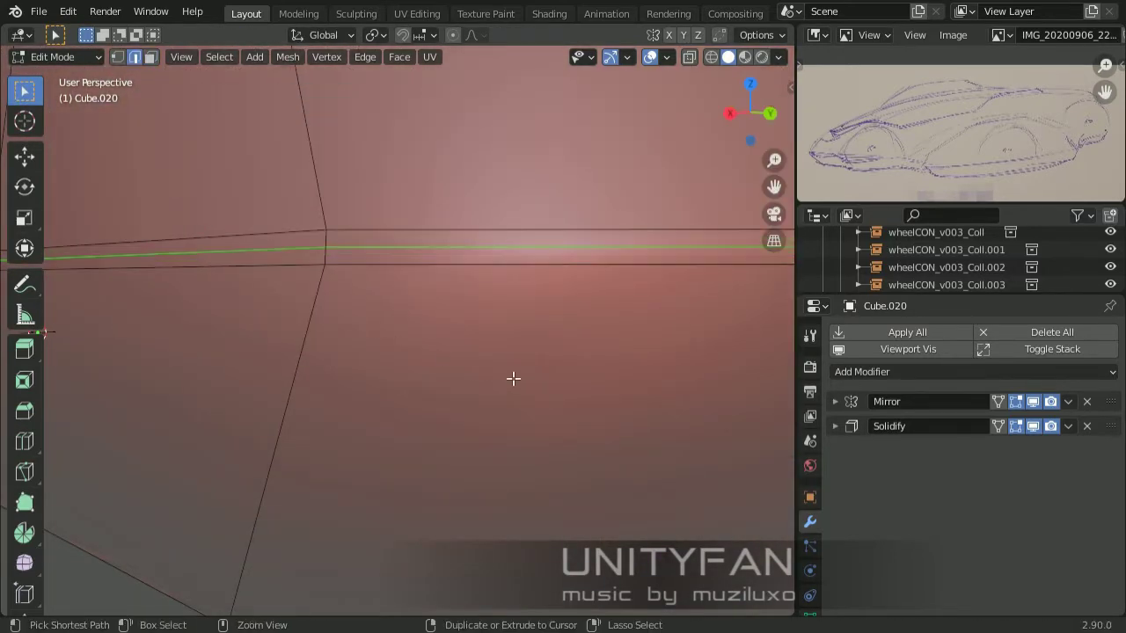
{"action": "key", "text": "ctrl+b"}
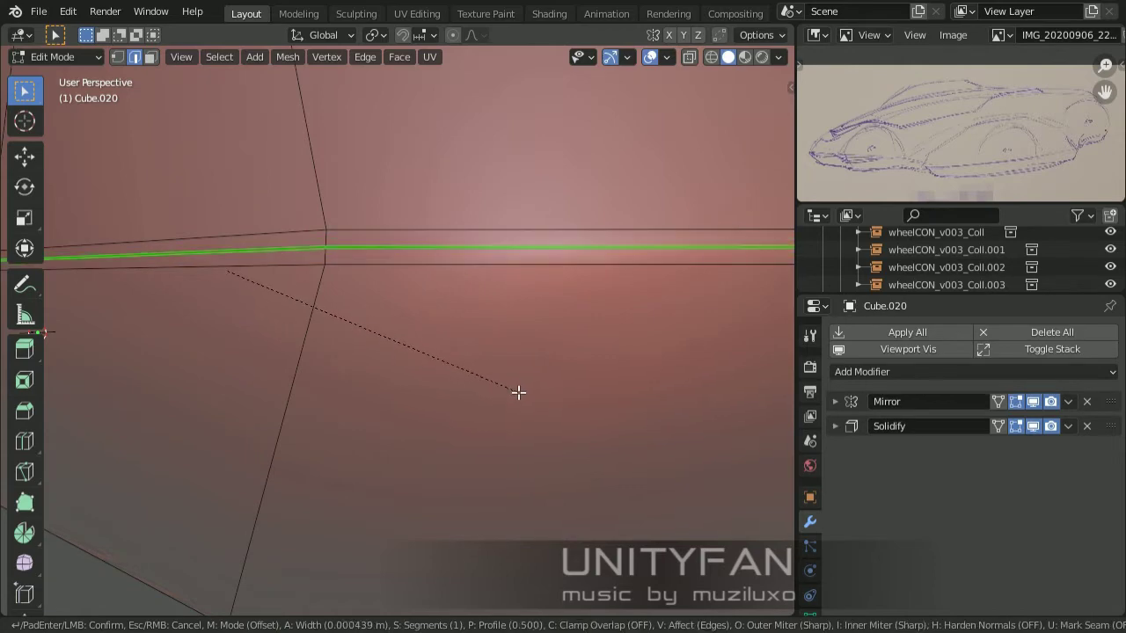
{"action": "scroll", "coordinate": [352, 290], "scroll_direction": "down", "scroll_amount": 5}
Check the body shape, then add a loop cut along the lower sill and slide it into place
{"action": "key", "text": "Tab"}
{"action": "mouse_move", "coordinate": [372, 334]}
{"action": "middle_mouse_down"}
{"action": "mouse_move", "coordinate": [470, 384]}
{"action": "mouse_move", "coordinate": [390, 423]}
{"action": "middle_mouse_up"}
{"action": "key", "text": "Tab"}
{"action": "scroll", "coordinate": [88, 305], "scroll_direction": "up", "scroll_amount": 5}
{"action": "scroll", "coordinate": [88, 305], "scroll_direction": "down", "scroll_amount": 4}
{"action": "left_click", "coordinate": [25, 440]}
{"action": "mouse_move", "coordinate": [414, 370]}
{"action": "middle_mouse_down"}
{"action": "mouse_move", "coordinate": [492, 335]}
{"action": "mouse_move", "coordinate": [410, 357]}
{"action": "middle_mouse_up"}
{"action": "left_click", "coordinate": [410, 357]}
{"action": "left_click", "coordinate": [25, 156]}
{"action": "left_click", "coordinate": [194, 320]}
Shift the bottom-edge vertices along the Y axis to reshape the side skirt
{"action": "scroll", "coordinate": [294, 339], "scroll_direction": "up", "scroll_amount": 3}
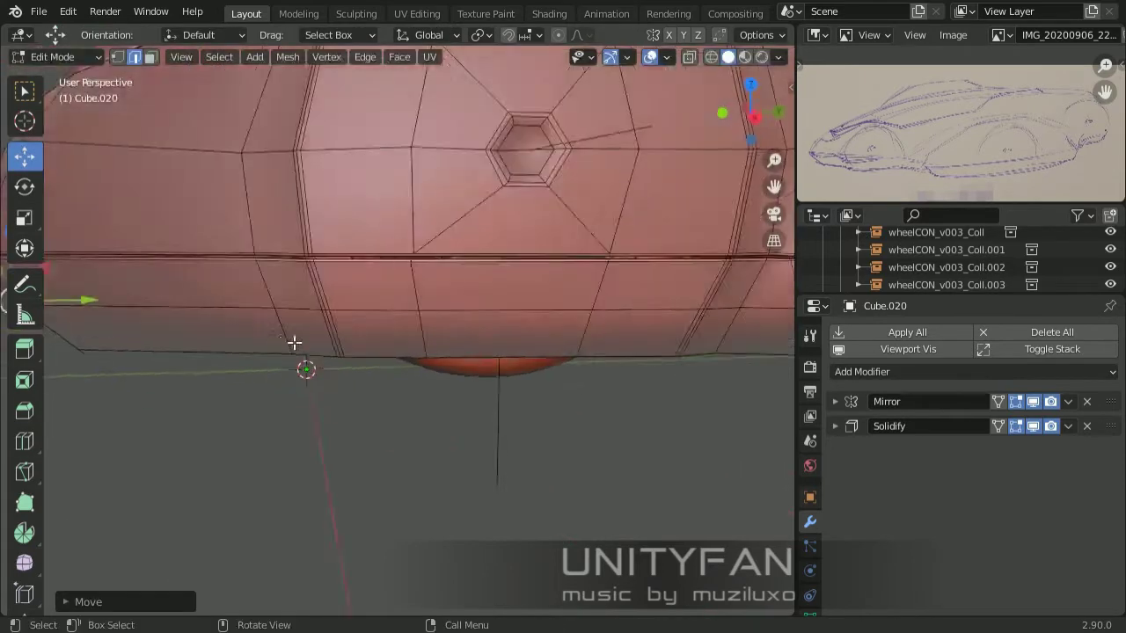
{"action": "mouse_move", "coordinate": [293, 339]}
{"action": "middle_mouse_down"}
{"action": "mouse_move", "coordinate": [417, 352]}
{"action": "mouse_move", "coordinate": [309, 339]}
{"action": "mouse_move", "coordinate": [201, 346]}
{"action": "mouse_move", "coordinate": [299, 326]}
{"action": "mouse_move", "coordinate": [439, 333]}
{"action": "middle_mouse_up"}
{"action": "scroll", "coordinate": [320, 346], "scroll_direction": "up", "scroll_amount": 1}
{"action": "mouse_move", "coordinate": [559, 343]}
{"action": "middle_mouse_down"}
{"action": "mouse_move", "coordinate": [527, 299]}
{"action": "mouse_move", "coordinate": [554, 293]}
{"action": "mouse_move", "coordinate": [442, 314]}
{"action": "mouse_move", "coordinate": [482, 261]}
{"action": "middle_mouse_up"}
{"action": "left_click_drag", "start_coordinate": [482, 261], "coordinate": [487, 262]}
{"action": "left_click", "coordinate": [488, 261]}
{"action": "scroll", "coordinate": [470, 349], "scroll_direction": "down", "scroll_amount": 2}
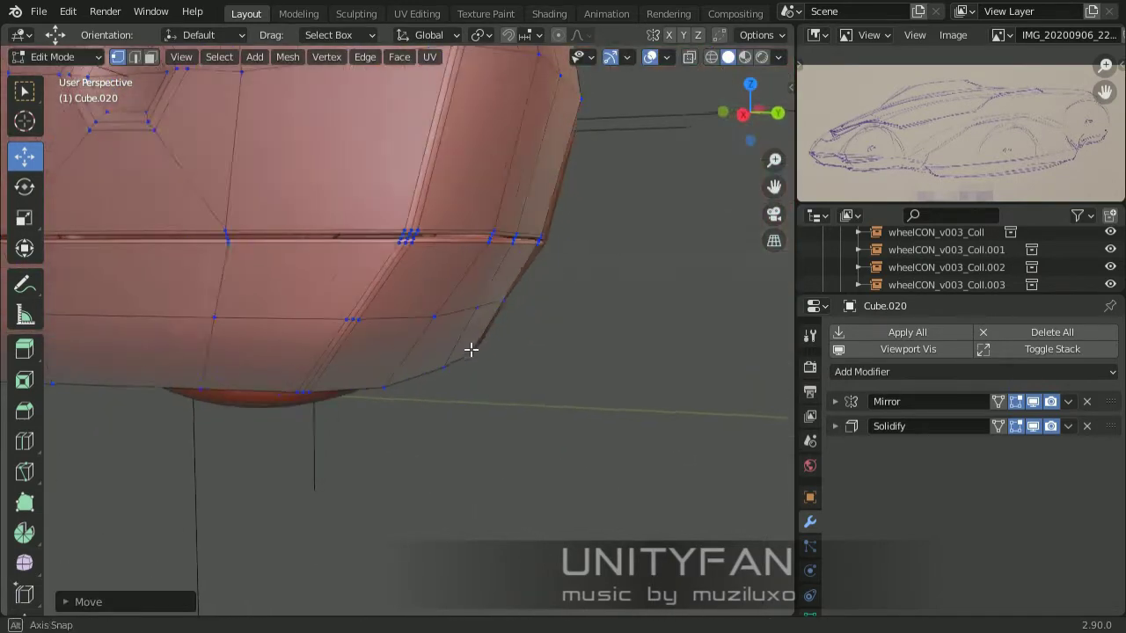
{"action": "middle_click_drag", "start_coordinate": [470, 349], "coordinate": [443, 297]}
Add another edge loop on the body and review the side of the car in Object Mode
{"action": "key", "text": "Tab"}
{"action": "scroll", "coordinate": [468, 360], "scroll_direction": "down", "scroll_amount": 2}
{"action": "key", "text": "Tab"}
{"action": "middle_click_drag", "start_coordinate": [468, 363], "coordinate": [448, 289]}
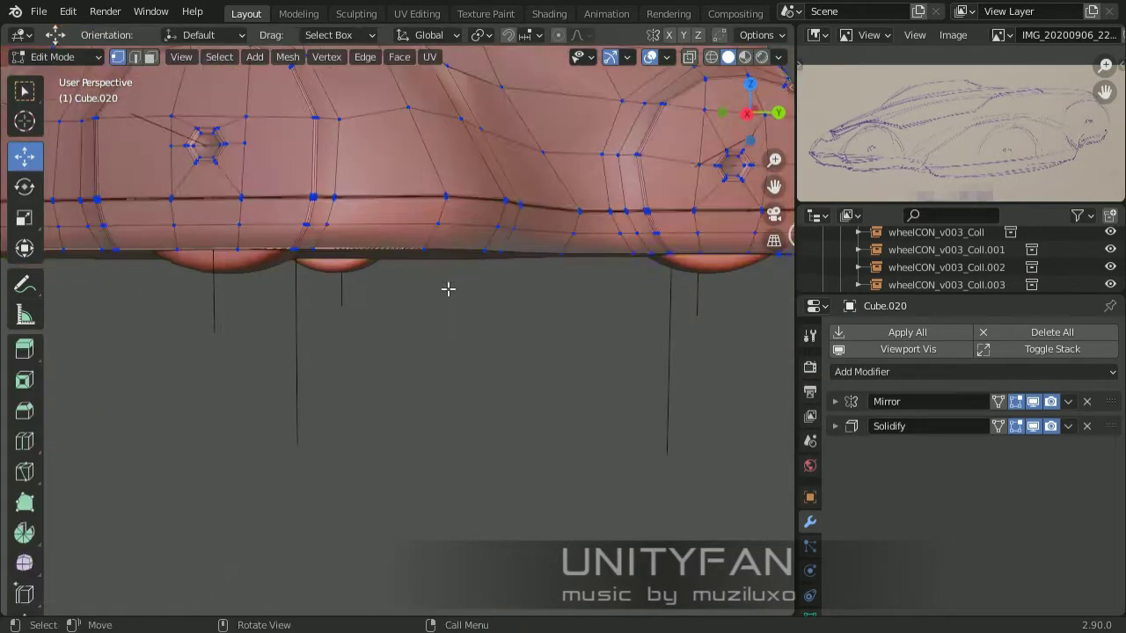
{"action": "left_click", "coordinate": [24, 442]}
{"action": "left_click", "coordinate": [304, 312]}
{"action": "key", "text": "Tab"}
{"action": "scroll", "coordinate": [430, 341], "scroll_direction": "down", "scroll_amount": 5}
{"action": "mouse_move", "coordinate": [429, 342]}
{"action": "middle_mouse_down"}
{"action": "mouse_move", "coordinate": [444, 372]}
{"action": "mouse_move", "coordinate": [156, 99]}
{"action": "middle_mouse_up"}
{"action": "key", "text": "Tab"}
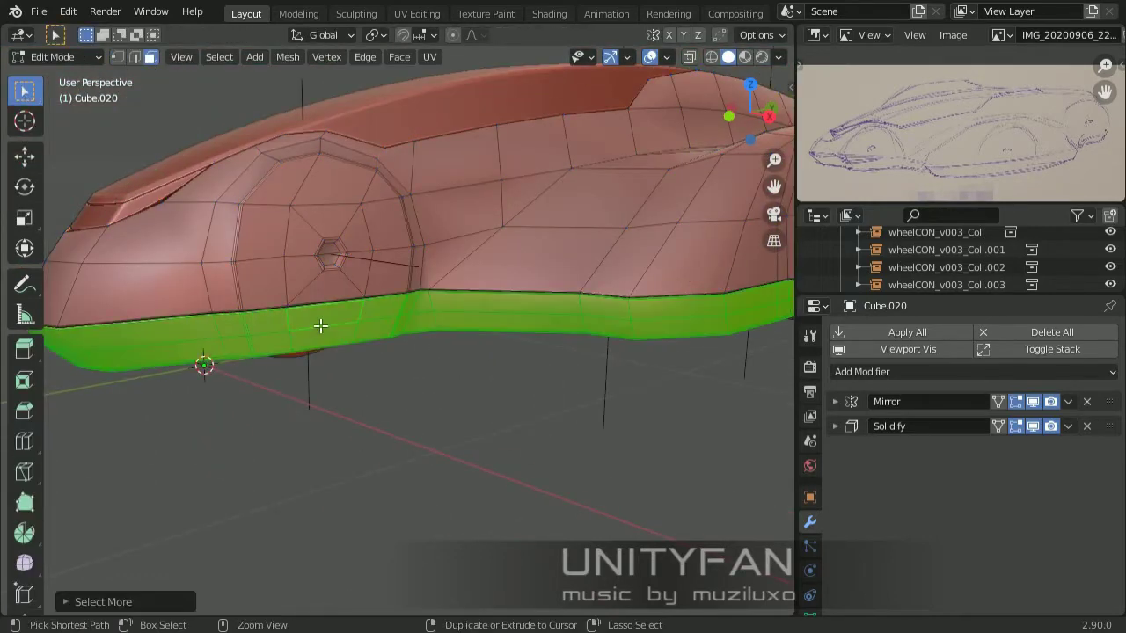
Separate the selected lower faces into their own object, then reselect the main car body
{"action": "scroll", "coordinate": [320, 325], "scroll_direction": "down", "scroll_amount": 3}
{"action": "key", "text": "p"}
{"action": "left_click", "coordinate": [318, 387]}
{"action": "key", "text": "Tab"}
{"action": "left_click", "coordinate": [423, 405]}
{"action": "mouse_move", "coordinate": [422, 404]}
{"action": "middle_mouse_down"}
{"action": "mouse_move", "coordinate": [465, 314]}
{"action": "mouse_move", "coordinate": [577, 440]}
{"action": "middle_mouse_up"}
{"action": "left_click", "coordinate": [577, 441]}
In vertex mode, knife a new edge down the body side to the lower body edge
{"action": "key", "text": "Tab"}
{"action": "key", "text": "Tab"}
{"action": "key", "text": "Tab"}
{"action": "left_click", "coordinate": [495, 401]}
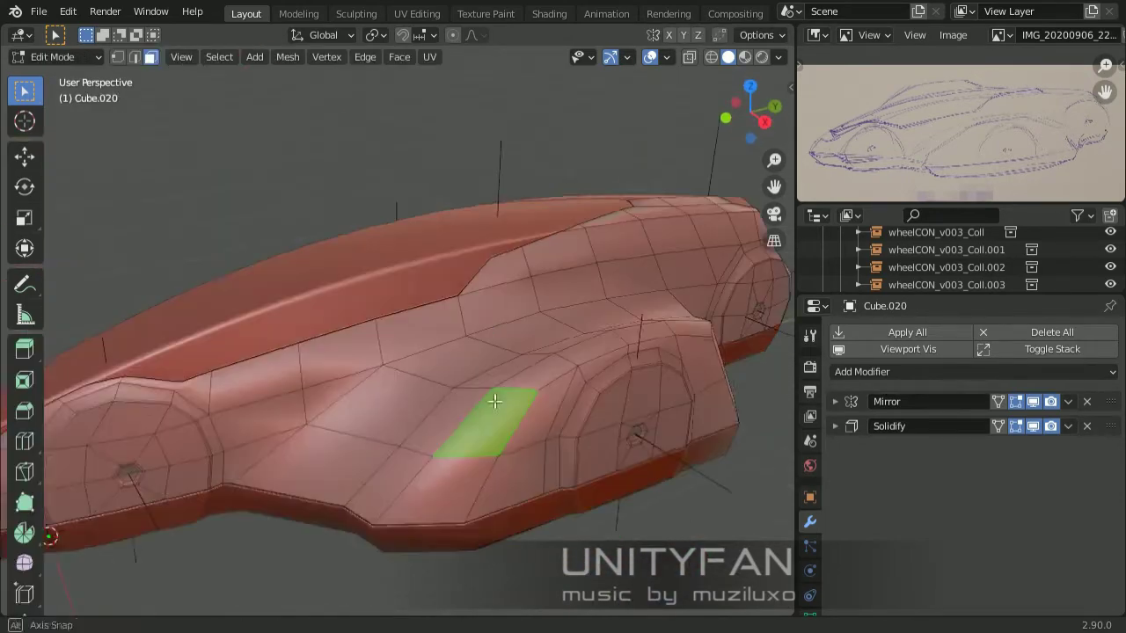
{"action": "mouse_move", "coordinate": [495, 401]}
{"action": "middle_mouse_down"}
{"action": "mouse_move", "coordinate": [458, 413]}
{"action": "mouse_move", "coordinate": [528, 493]}
{"action": "middle_mouse_up"}
{"action": "scroll", "coordinate": [525, 501], "scroll_direction": "up", "scroll_amount": 4}
{"action": "scroll", "coordinate": [359, 270], "scroll_direction": "up", "scroll_amount": 3}
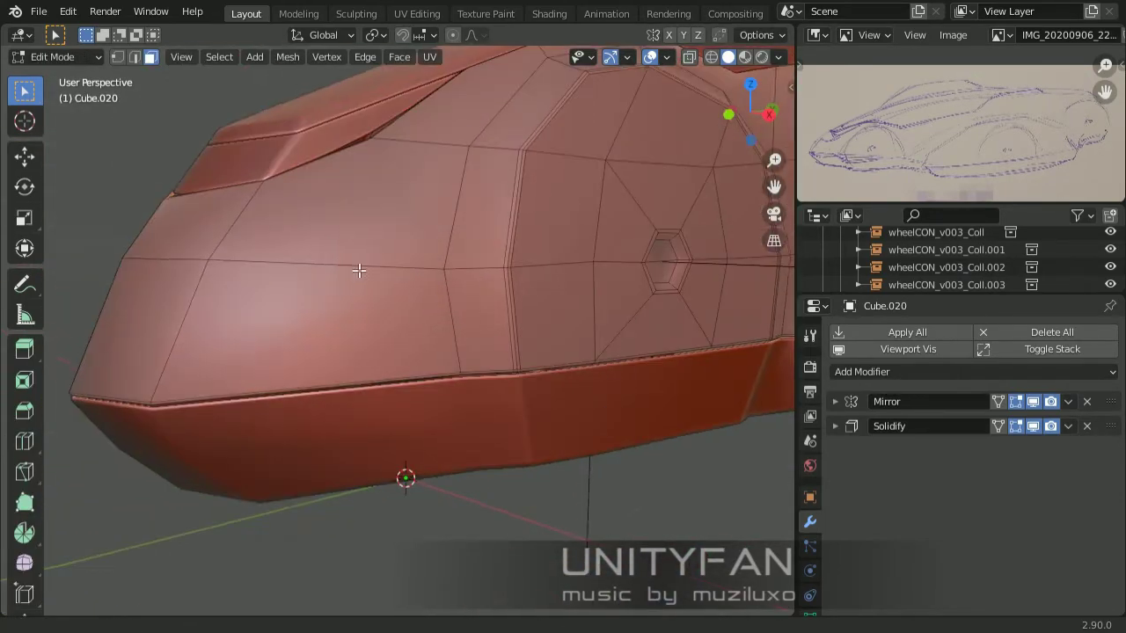
{"action": "scroll", "coordinate": [359, 270], "scroll_direction": "down", "scroll_amount": 2}
{"action": "key", "text": "1"}
{"action": "middle_click_drag", "start_coordinate": [359, 270], "coordinate": [428, 440]}
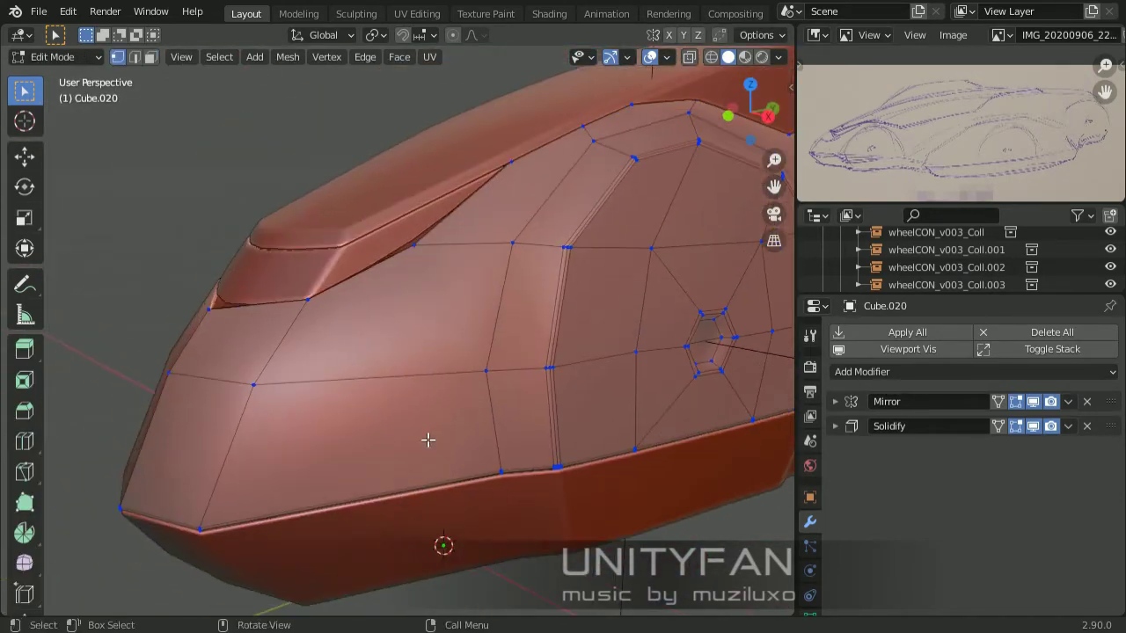
{"action": "left_click", "coordinate": [351, 498]}
{"action": "key", "text": "Return"}
{"action": "scroll", "coordinate": [352, 501], "scroll_direction": "down", "scroll_amount": 3}
Check the knife cut in Object Mode, then return to editing the body mesh
{"action": "key", "text": "Tab"}
{"action": "key", "text": "Tab"}
{"action": "scroll", "coordinate": [528, 519], "scroll_direction": "up", "scroll_amount": 4}
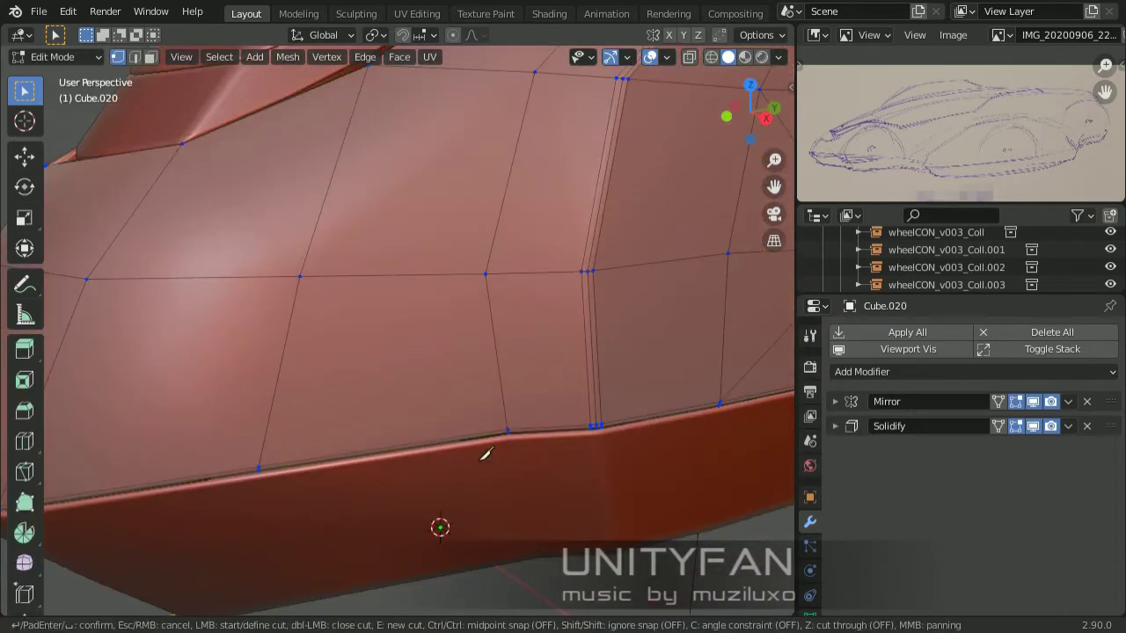
{"action": "scroll", "coordinate": [453, 273], "scroll_direction": "down", "scroll_amount": 2}
{"action": "key", "text": "Return"}
{"action": "scroll", "coordinate": [460, 325], "scroll_direction": "down", "scroll_amount": 2}
{"action": "key", "text": "Tab"}
{"action": "scroll", "coordinate": [461, 324], "scroll_direction": "down", "scroll_amount": 3}
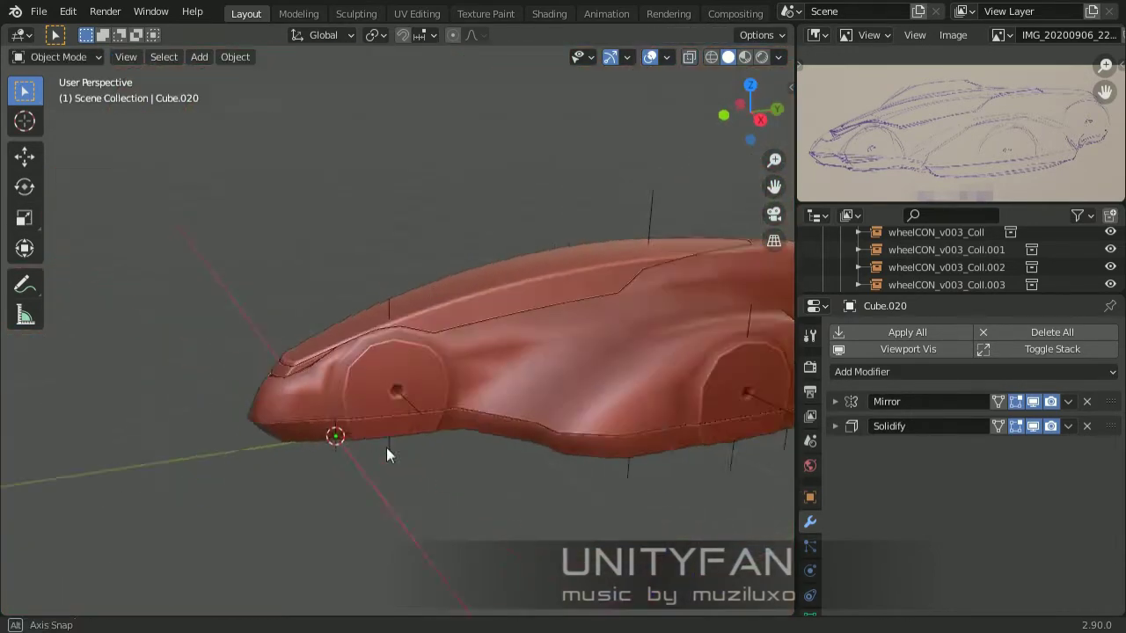
{"action": "scroll", "coordinate": [386, 447], "scroll_direction": "up", "scroll_amount": 1}
{"action": "key", "text": "Tab"}
{"action": "scroll", "coordinate": [374, 378], "scroll_direction": "up", "scroll_amount": 5}
{"action": "scroll", "coordinate": [366, 395], "scroll_direction": "up", "scroll_amount": 1}
{"action": "scroll", "coordinate": [367, 395], "scroll_direction": "up", "scroll_amount": 2}
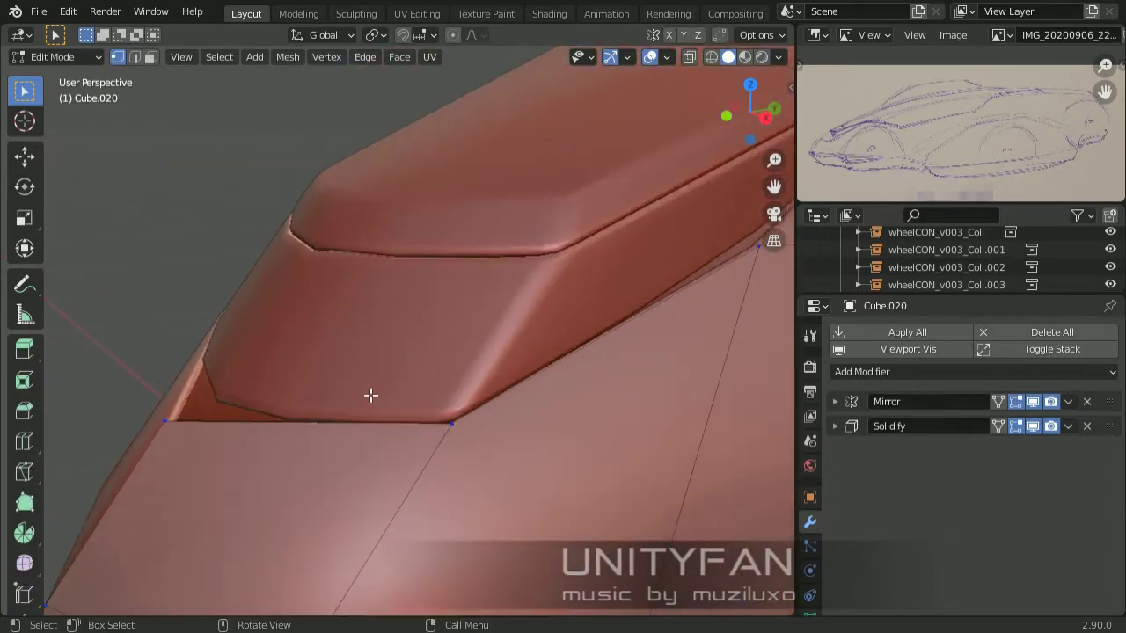
Knife-cut along the hood crease, starting from a hood vertex
{"action": "middle_click_drag", "start_coordinate": [463, 439], "coordinate": [390, 390]}
{"action": "scroll", "coordinate": [421, 325], "scroll_direction": "up", "scroll_amount": 2}
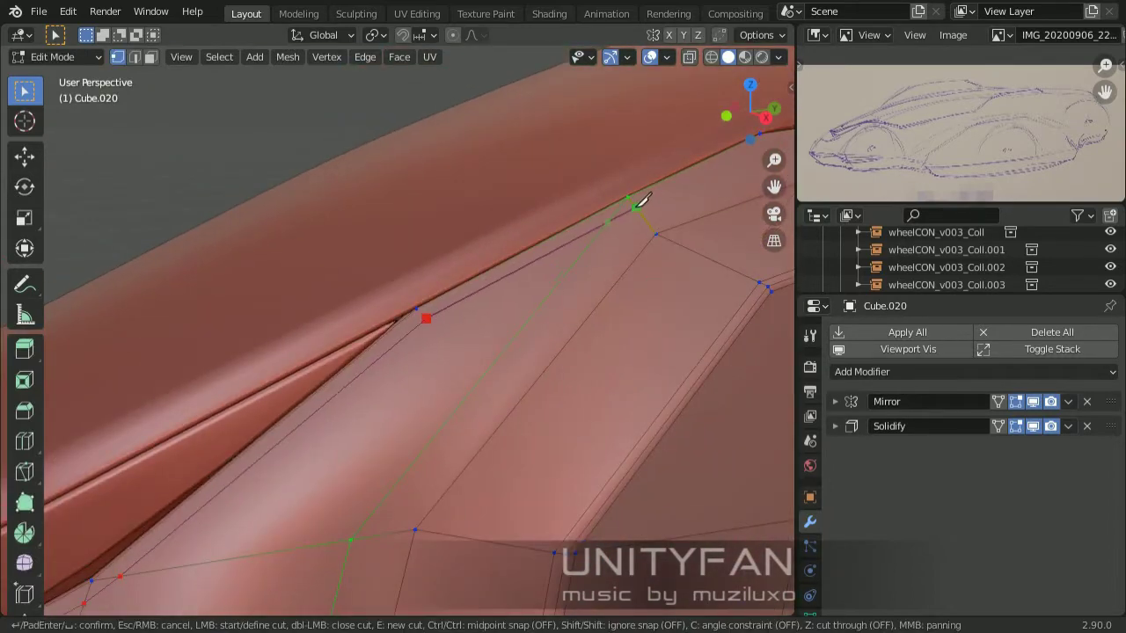
{"action": "key", "text": "Return"}
{"action": "middle_click_drag", "start_coordinate": [462, 344], "coordinate": [273, 445]}
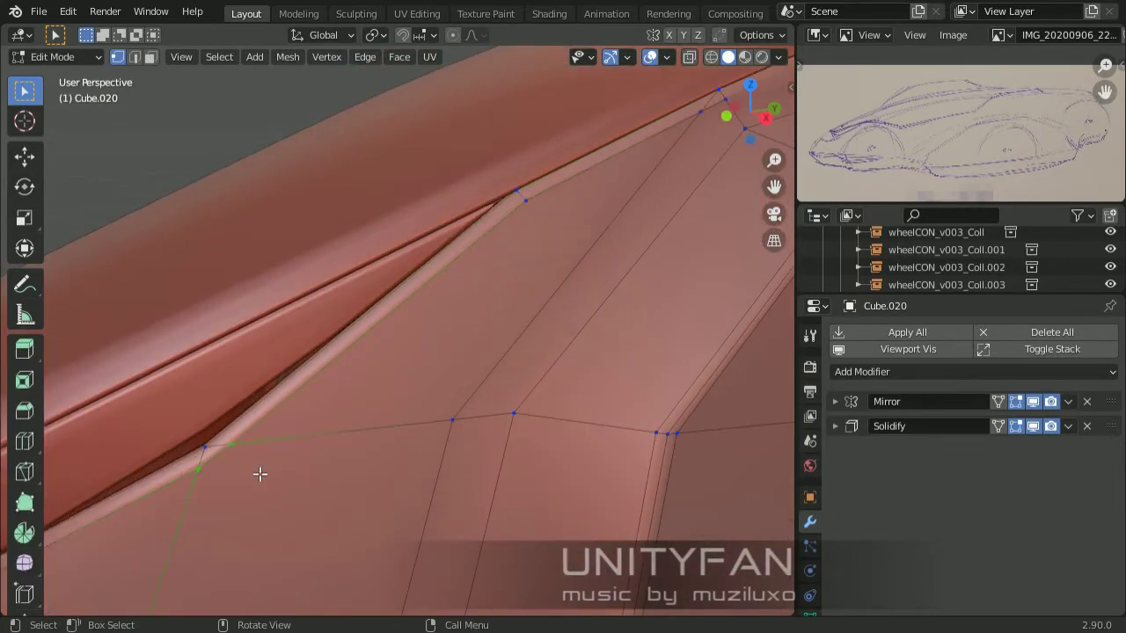
{"action": "mouse_move", "coordinate": [230, 326]}
{"action": "middle_mouse_down"}
{"action": "mouse_move", "coordinate": [536, 349]}
{"action": "mouse_move", "coordinate": [415, 276]}
{"action": "mouse_move", "coordinate": [351, 329]}
{"action": "mouse_move", "coordinate": [480, 362]}
{"action": "mouse_move", "coordinate": [404, 397]}
{"action": "middle_mouse_up"}
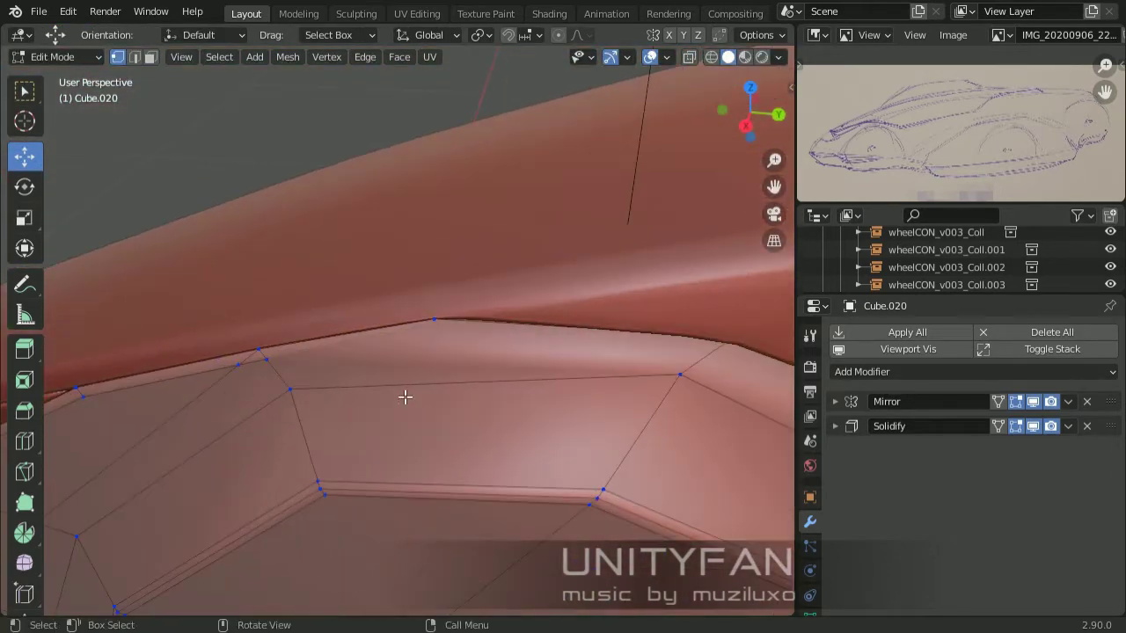
{"action": "left_click", "coordinate": [274, 357]}
{"action": "mouse_move", "coordinate": [274, 356]}
{"action": "middle_mouse_down"}
{"action": "mouse_move", "coordinate": [439, 322]}
{"action": "mouse_move", "coordinate": [373, 272]}
{"action": "mouse_move", "coordinate": [577, 359]}
{"action": "middle_mouse_up"}
{"action": "mouse_move", "coordinate": [534, 415]}
{"action": "middle_mouse_down"}
{"action": "mouse_move", "coordinate": [525, 359]}
{"action": "mouse_move", "coordinate": [297, 366]}
{"action": "middle_mouse_up"}
{"action": "mouse_move", "coordinate": [383, 384]}
{"action": "middle_mouse_down"}
{"action": "mouse_move", "coordinate": [287, 211]}
{"action": "mouse_move", "coordinate": [248, 232]}
{"action": "middle_mouse_up"}
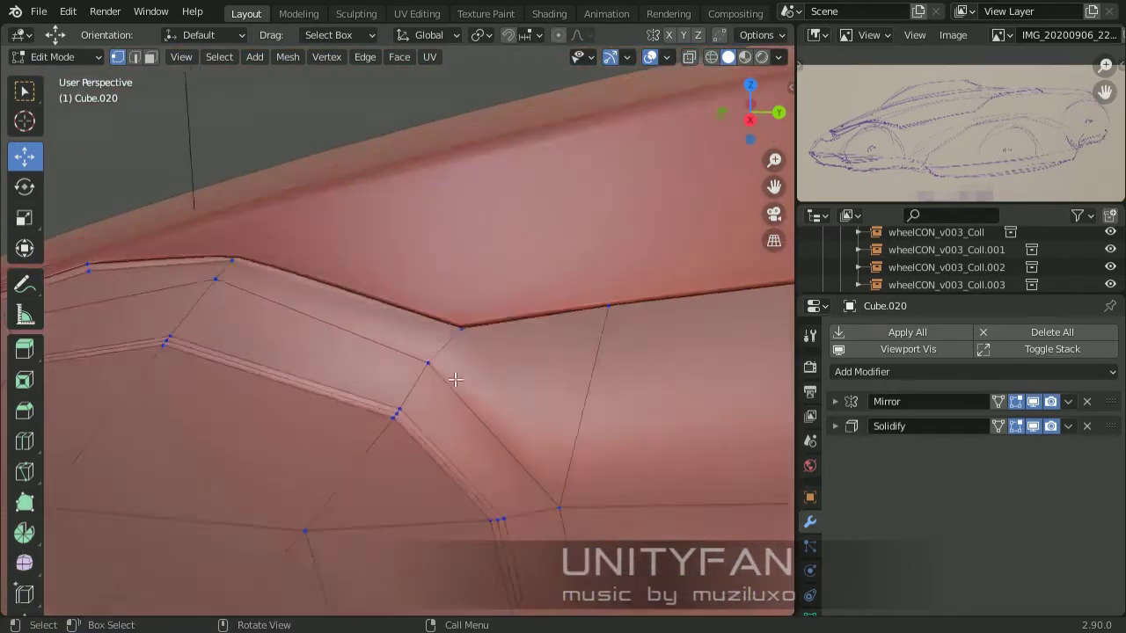
Knife a new edge at the side panel corner and confirm the cuts
{"action": "key", "text": "k"}
{"action": "scroll", "coordinate": [497, 329], "scroll_direction": "up", "scroll_amount": 2}
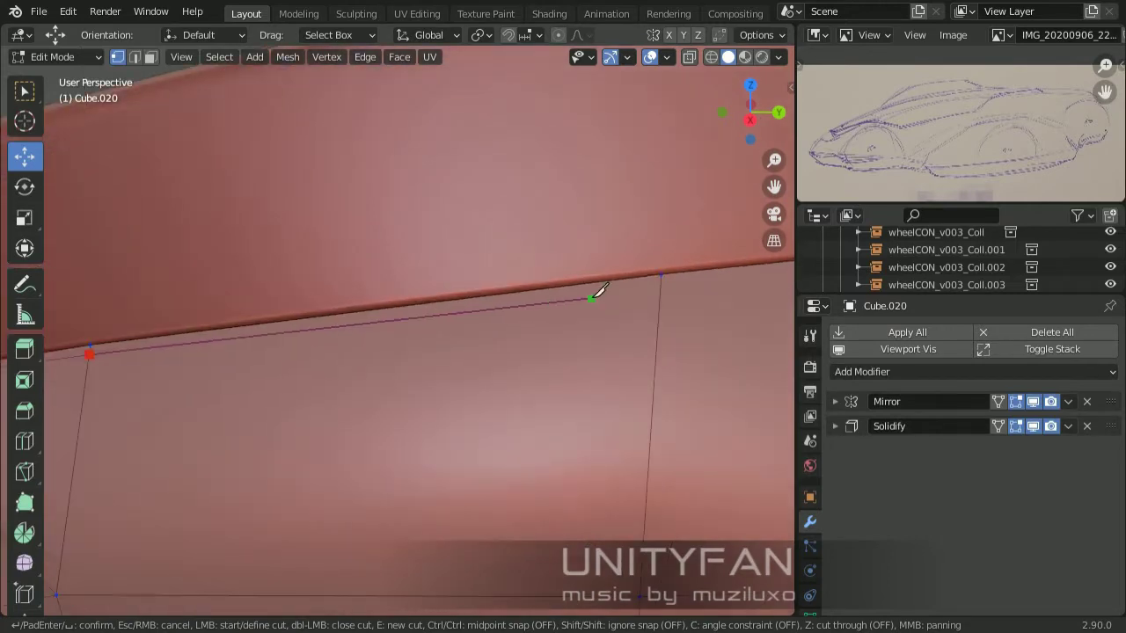
{"action": "scroll", "coordinate": [595, 293], "scroll_direction": "up", "scroll_amount": 2}
{"action": "middle_click_drag", "start_coordinate": [378, 348], "coordinate": [497, 388], "text": "shift"}
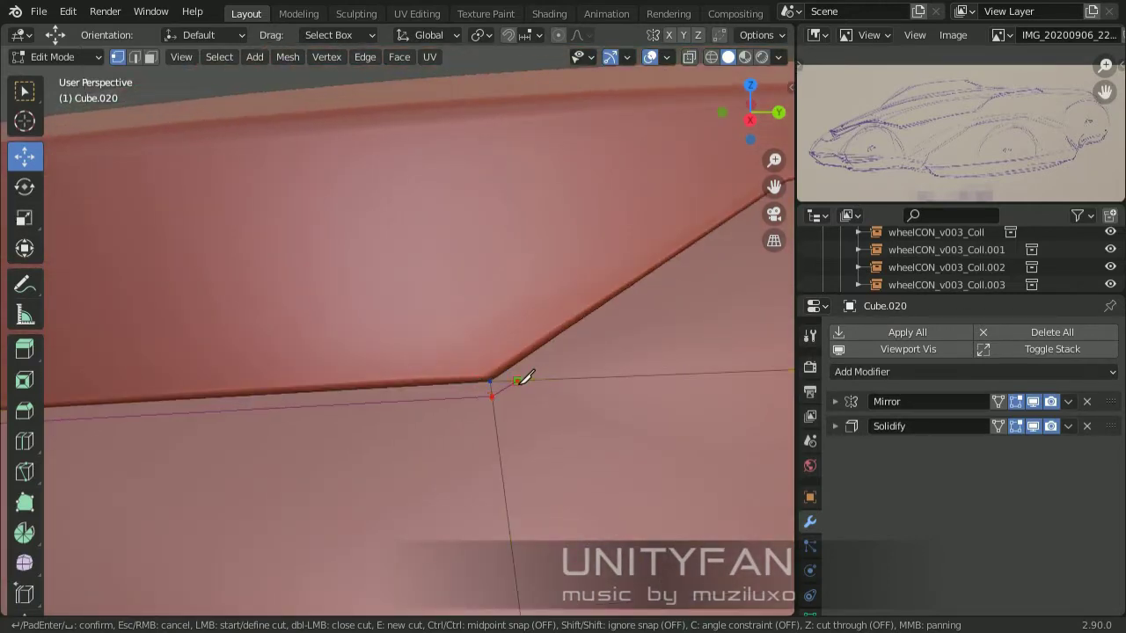
{"action": "scroll", "coordinate": [523, 378], "scroll_direction": "down", "scroll_amount": 2}
{"action": "left_click", "coordinate": [651, 348]}
{"action": "key", "text": "Return"}
{"action": "mouse_move", "coordinate": [378, 371]}
{"action": "middle_mouse_down"}
{"action": "mouse_move", "coordinate": [322, 221]}
{"action": "mouse_move", "coordinate": [467, 375]}
{"action": "mouse_move", "coordinate": [414, 386]}
{"action": "middle_mouse_up"}
{"action": "middle_click_drag", "start_coordinate": [597, 343], "coordinate": [356, 477]}
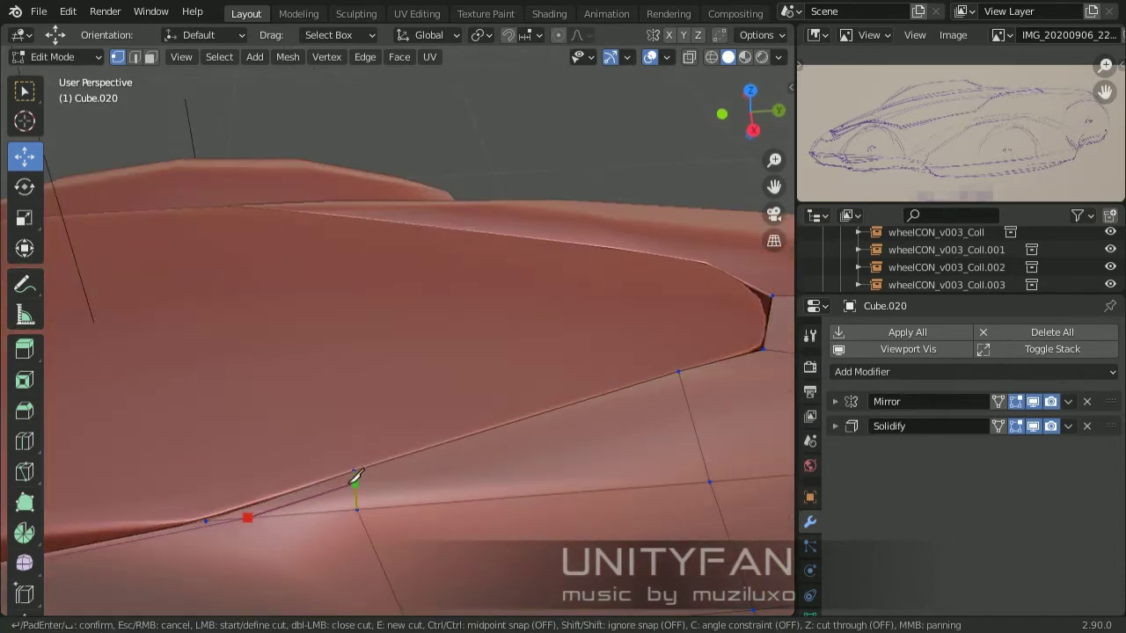
{"action": "mouse_move", "coordinate": [685, 379]}
{"action": "middle_mouse_down"}
{"action": "mouse_move", "coordinate": [462, 168]}
{"action": "mouse_move", "coordinate": [299, 376]}
{"action": "middle_mouse_up"}
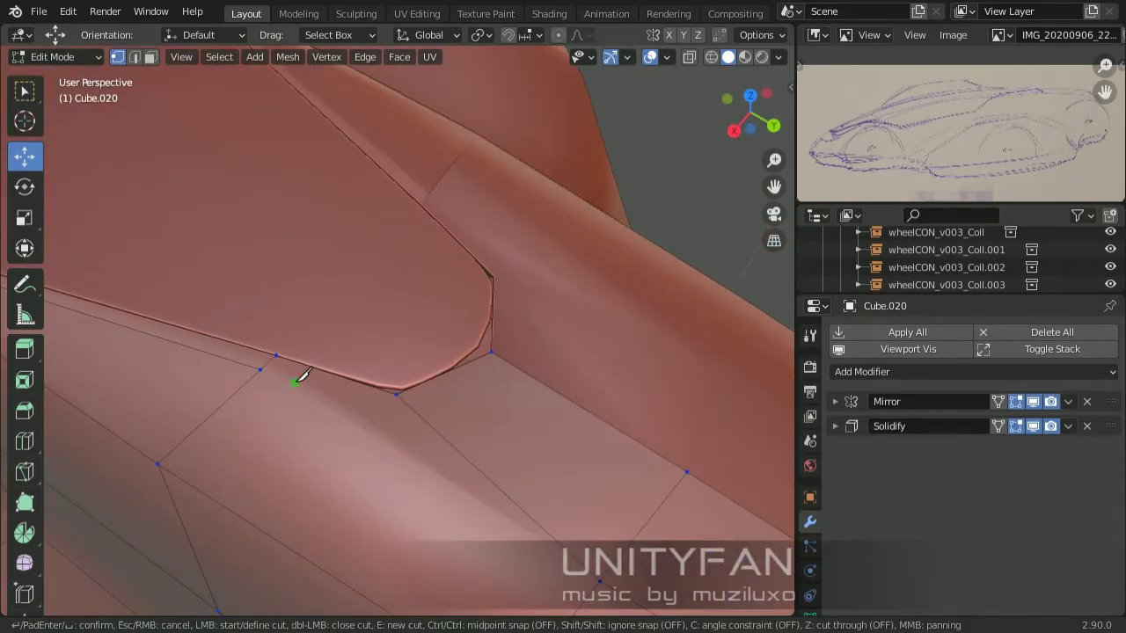
{"action": "key", "text": "Return"}
Make a first knife cut into the recessed panel on Cube.020's front
{"action": "key", "text": "Tab"}
{"action": "scroll", "coordinate": [504, 360], "scroll_direction": "down", "scroll_amount": 5}
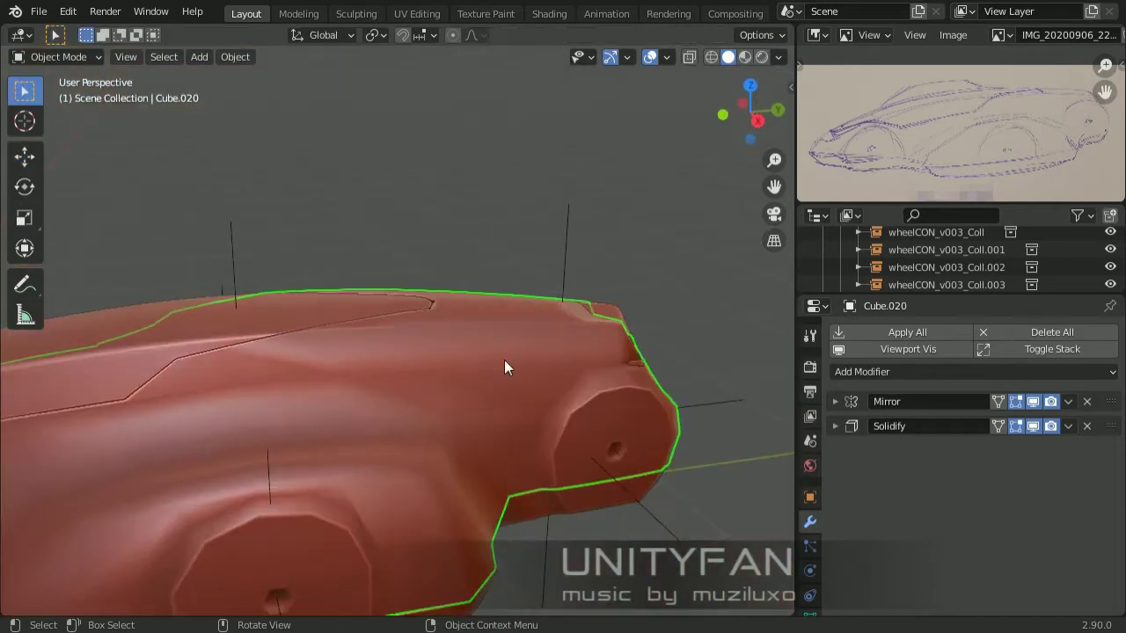
{"action": "key", "text": "Tab"}
{"action": "scroll", "coordinate": [510, 348], "scroll_direction": "up", "scroll_amount": 3}
{"action": "scroll", "coordinate": [460, 354], "scroll_direction": "up", "scroll_amount": 3}
{"action": "scroll", "coordinate": [449, 374], "scroll_direction": "up", "scroll_amount": 1}
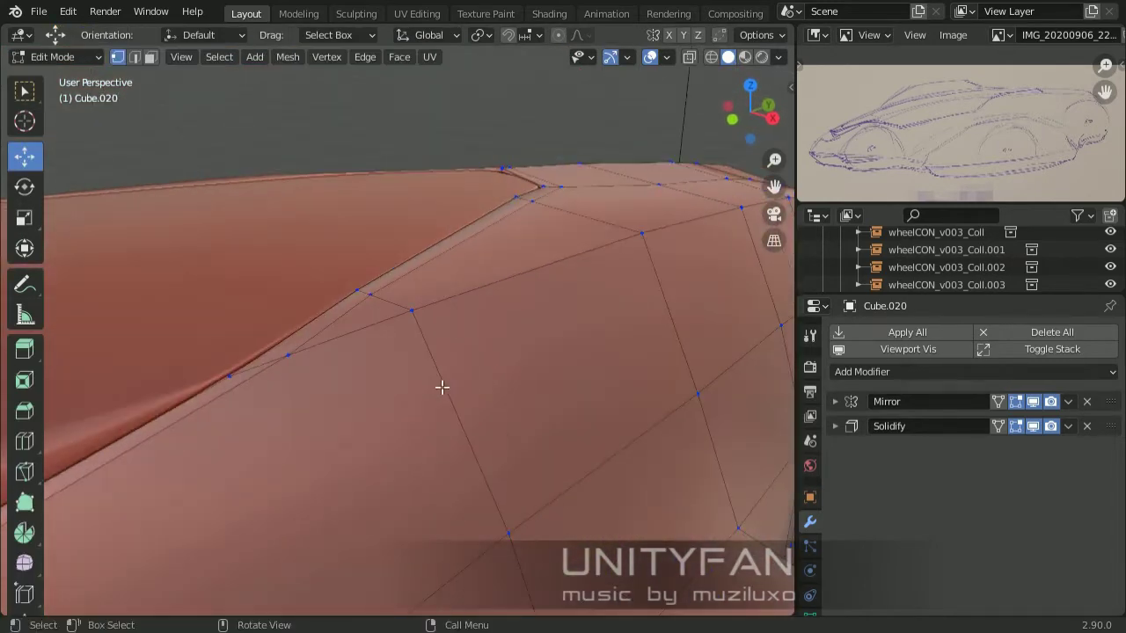
{"action": "mouse_move", "coordinate": [511, 328]}
{"action": "middle_mouse_down"}
{"action": "mouse_move", "coordinate": [604, 359]}
{"action": "mouse_move", "coordinate": [301, 252]}
{"action": "middle_mouse_up"}
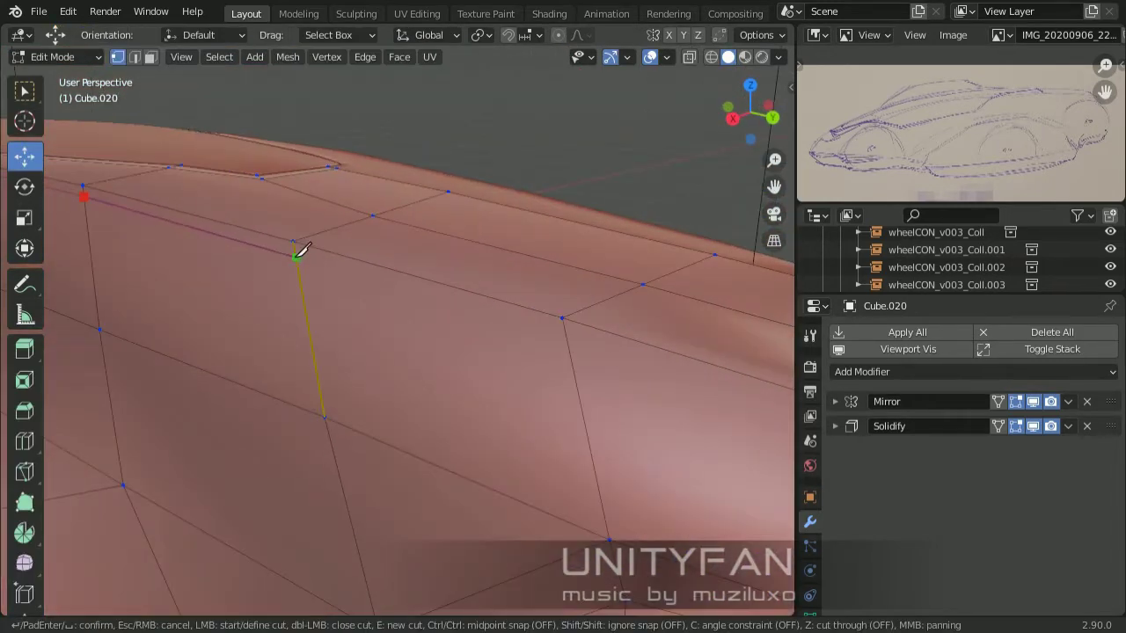
{"action": "key", "text": "Return"}
{"action": "mouse_move", "coordinate": [62, 197]}
{"action": "middle_mouse_down"}
{"action": "mouse_move", "coordinate": [497, 382]}
{"action": "mouse_move", "coordinate": [383, 341]}
{"action": "middle_mouse_up"}
{"action": "key", "text": "k"}
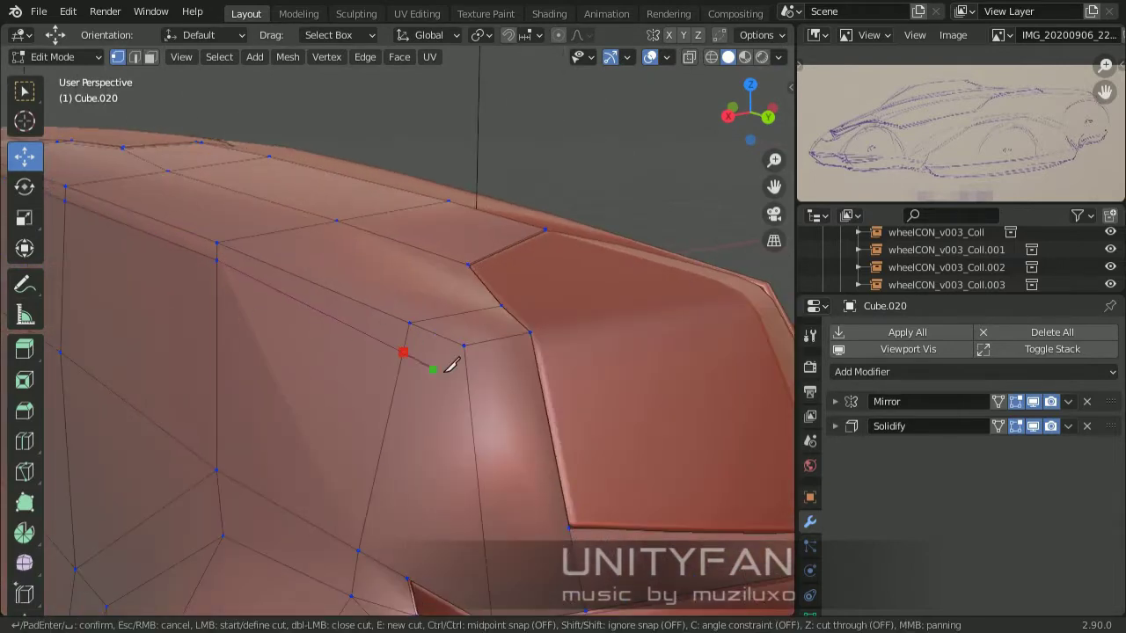
{"action": "left_click", "coordinate": [534, 359]}
{"action": "key", "text": "Return"}
Knife-cut from the recess corner vertex up to the panel's upper edge
{"action": "middle_click_drag", "start_coordinate": [538, 352], "coordinate": [475, 351]}
{"action": "key", "text": "Tab"}
{"action": "mouse_move", "coordinate": [577, 206]}
{"action": "middle_mouse_down"}
{"action": "mouse_move", "coordinate": [481, 414]}
{"action": "mouse_move", "coordinate": [263, 390]}
{"action": "middle_mouse_up"}
{"action": "key", "text": "Tab"}
{"action": "scroll", "coordinate": [683, 402], "scroll_direction": "up", "scroll_amount": 5}
{"action": "mouse_move", "coordinate": [683, 402]}
{"action": "middle_mouse_down"}
{"action": "mouse_move", "coordinate": [555, 328]}
{"action": "mouse_move", "coordinate": [611, 305]}
{"action": "middle_mouse_up"}
{"action": "key", "text": "k"}
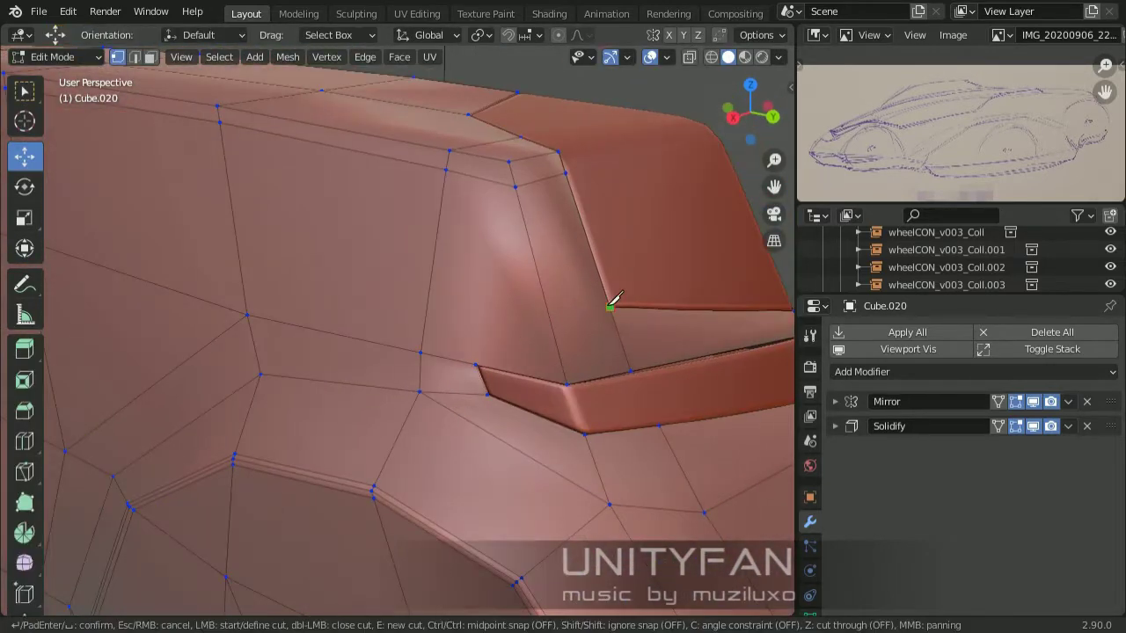
{"action": "scroll", "coordinate": [431, 343], "scroll_direction": "down", "scroll_amount": 3}
{"action": "middle_click_drag", "start_coordinate": [521, 322], "coordinate": [563, 439]}
{"action": "scroll", "coordinate": [581, 451], "scroll_direction": "up", "scroll_amount": 3}
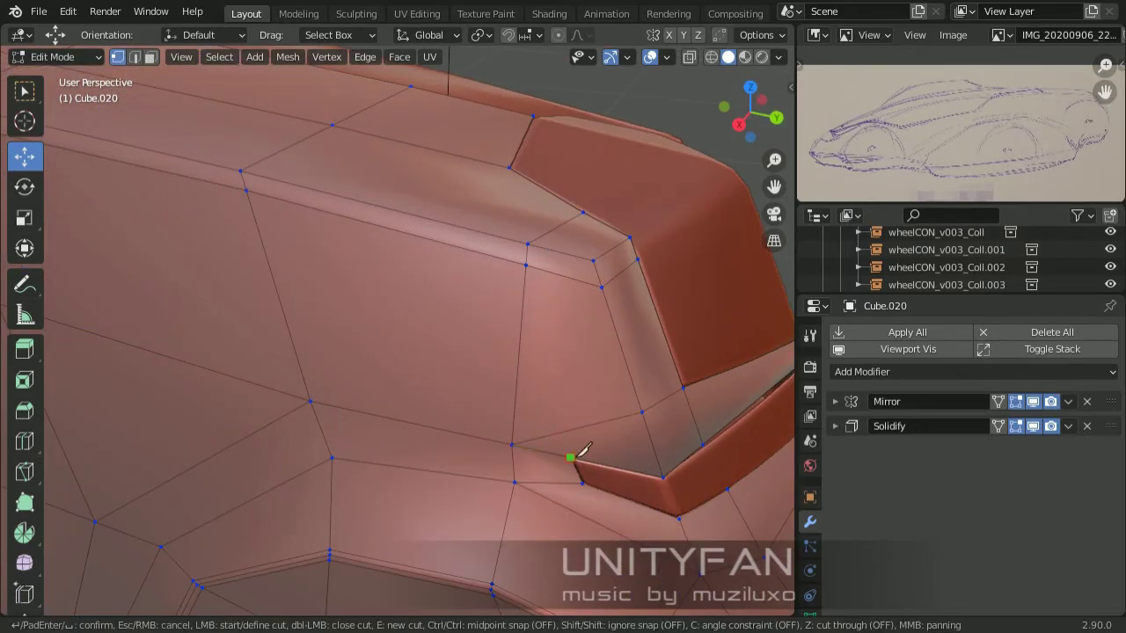
{"action": "scroll", "coordinate": [536, 260], "scroll_direction": "down", "scroll_amount": 2}
{"action": "scroll", "coordinate": [649, 326], "scroll_direction": "up", "scroll_amount": 2}
{"action": "left_click", "coordinate": [342, 365]}
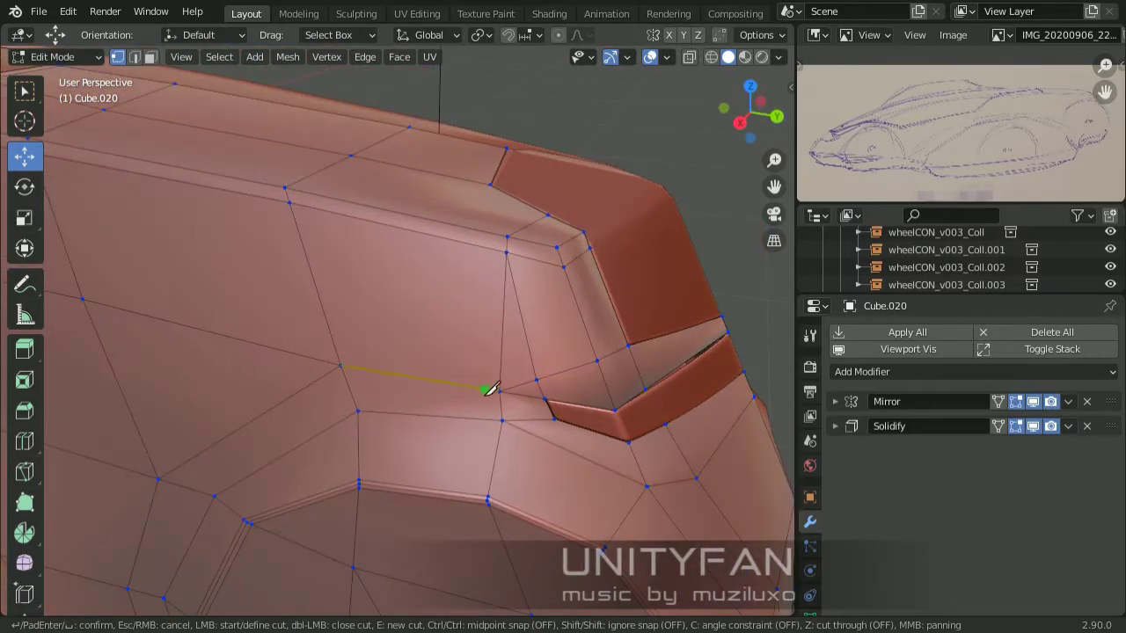
{"action": "left_click", "coordinate": [464, 231]}
{"action": "key", "text": "Return"}
Switch to vertex select, finish the knife cut and reposition the selected edge
{"action": "scroll", "coordinate": [618, 326], "scroll_direction": "down", "scroll_amount": 3}
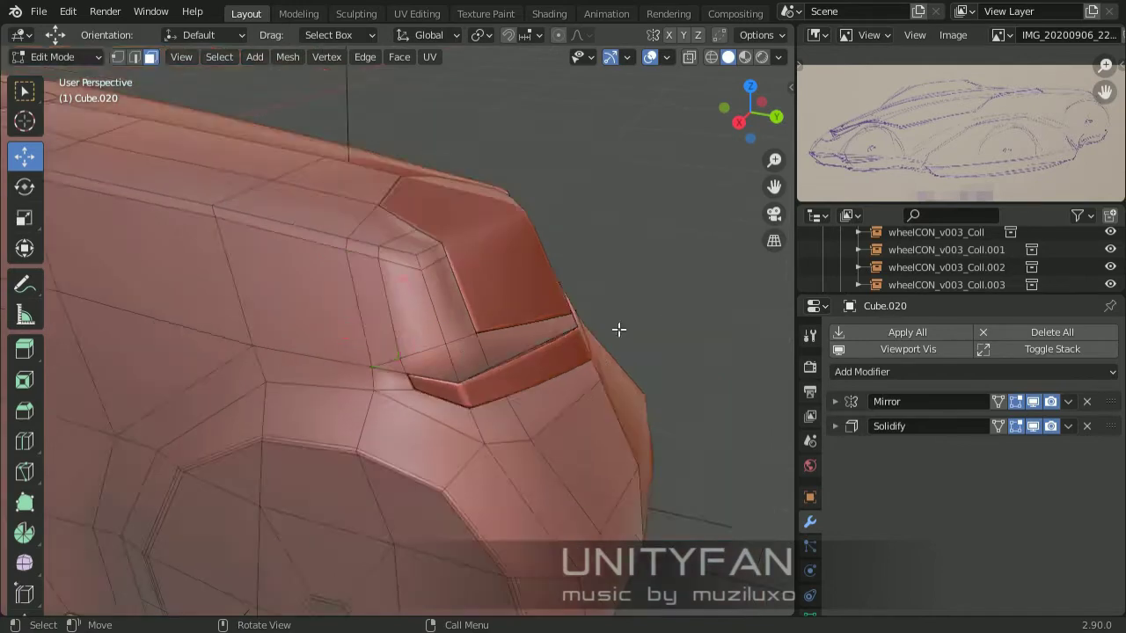
{"action": "key", "text": "1"}
{"action": "middle_click_drag", "start_coordinate": [619, 326], "coordinate": [429, 369]}
{"action": "scroll", "coordinate": [429, 370], "scroll_direction": "up", "scroll_amount": 4}
{"action": "scroll", "coordinate": [430, 370], "scroll_direction": "up", "scroll_amount": 2}
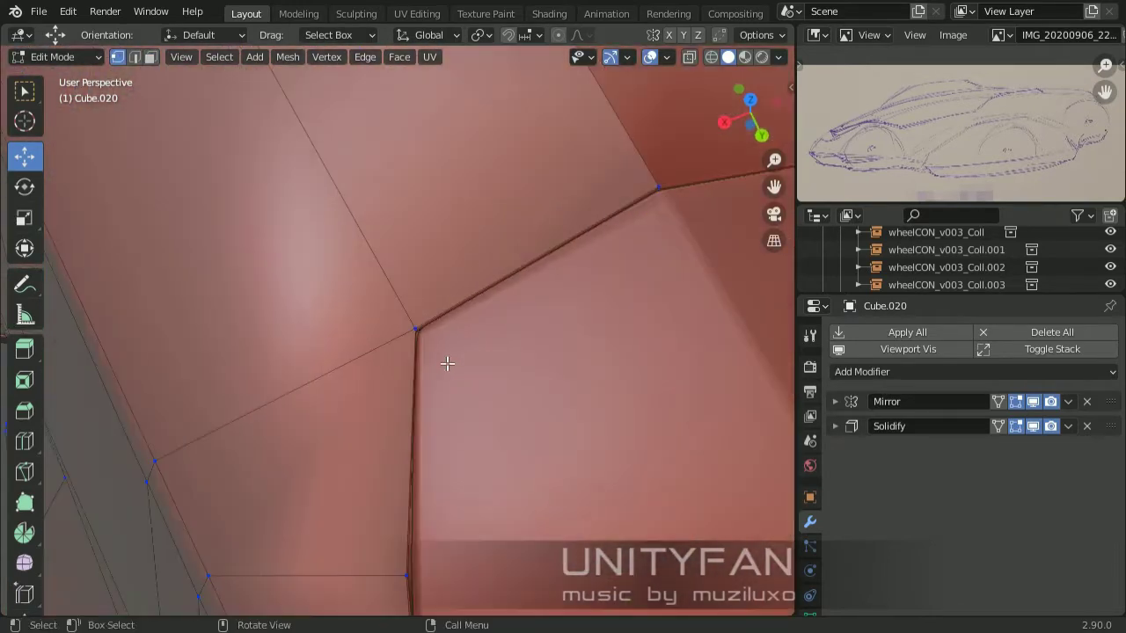
{"action": "key", "text": "Return"}
{"action": "scroll", "coordinate": [422, 335], "scroll_direction": "down", "scroll_amount": 3}
{"action": "middle_click_drag", "start_coordinate": [422, 334], "coordinate": [447, 329]}
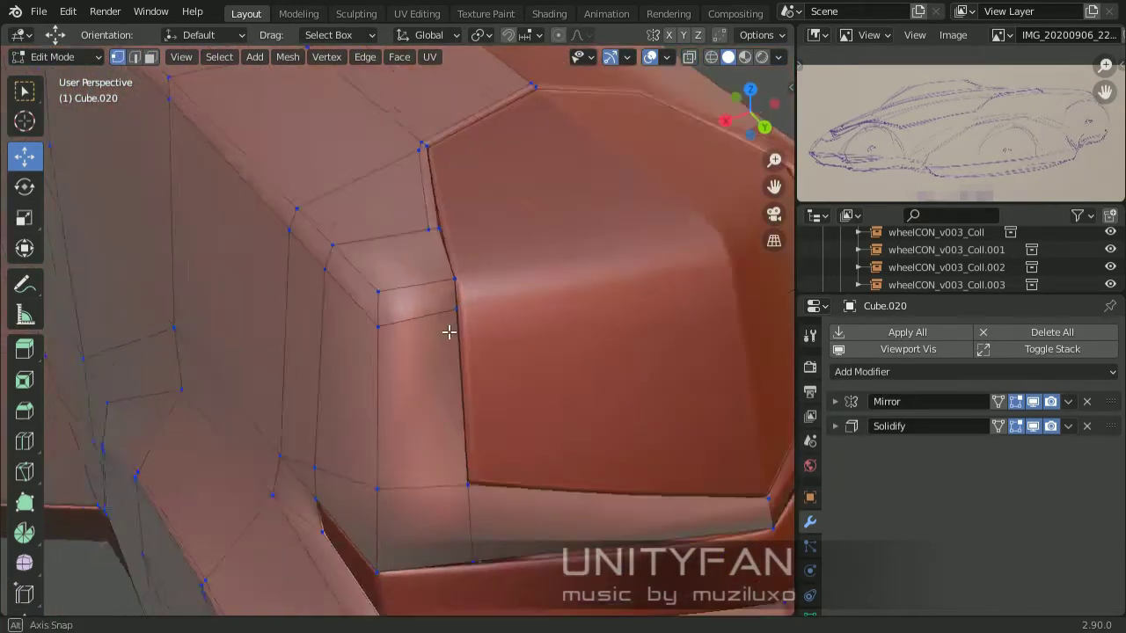
{"action": "scroll", "coordinate": [403, 332], "scroll_direction": "up", "scroll_amount": 3}
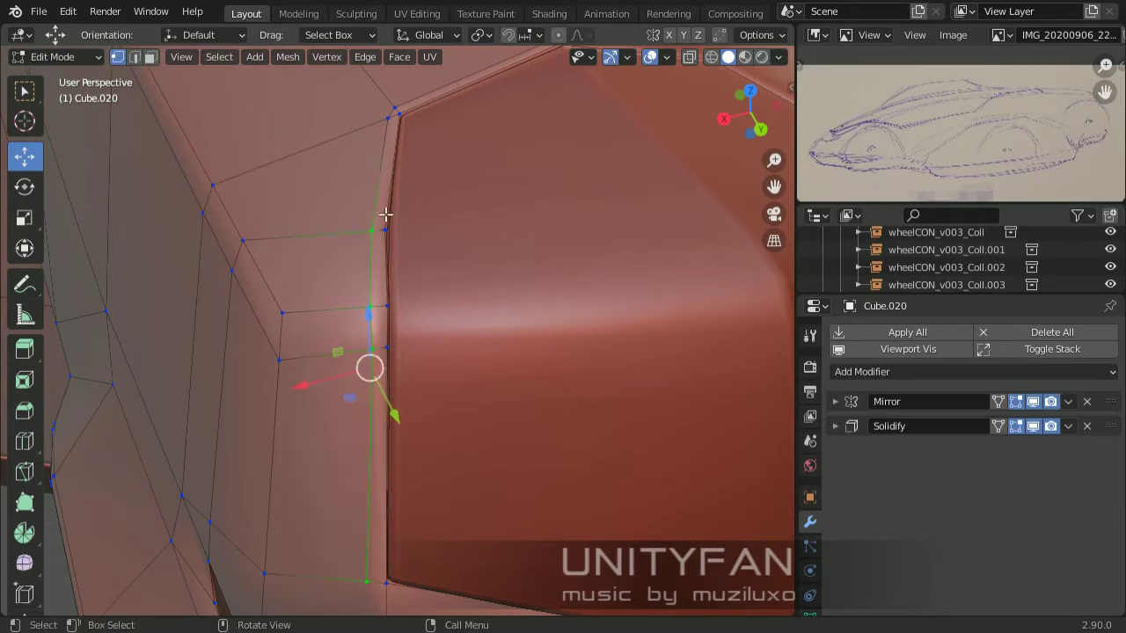
{"action": "left_click", "coordinate": [328, 242]}
{"action": "scroll", "coordinate": [583, 307], "scroll_direction": "down", "scroll_amount": 3}
{"action": "scroll", "coordinate": [464, 331], "scroll_direction": "up", "scroll_amount": 3}
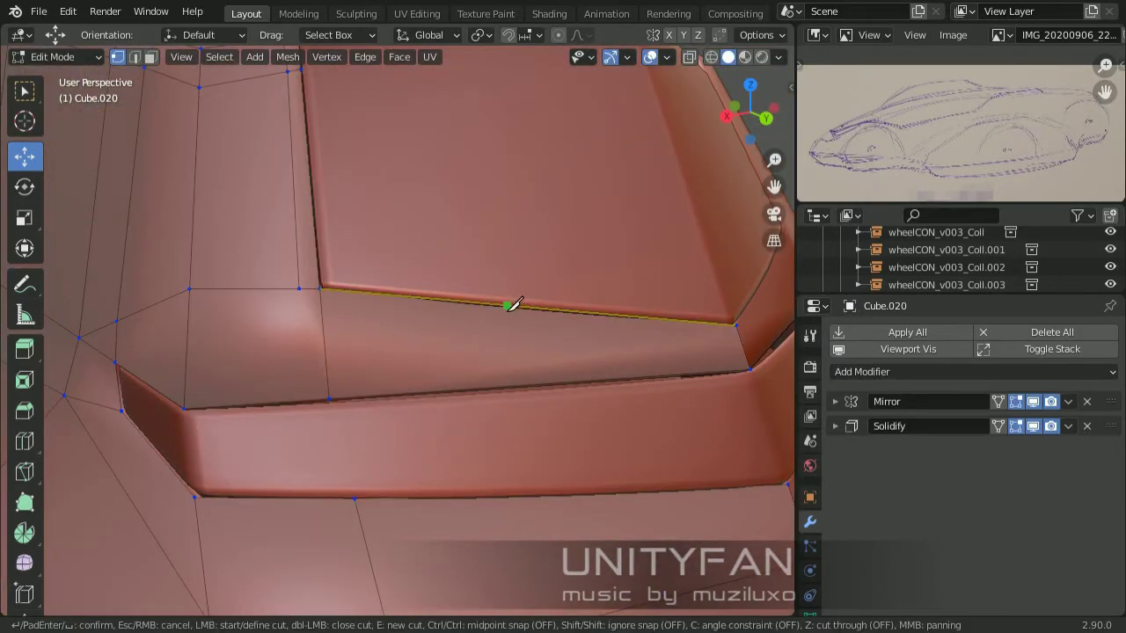
Move the selected edge along Y so it stands vertical
{"action": "middle_click_drag", "start_coordinate": [526, 380], "coordinate": [510, 387]}
{"action": "key", "text": "g"}
{"action": "key", "text": "y"}
{"action": "left_click", "coordinate": [545, 329]}
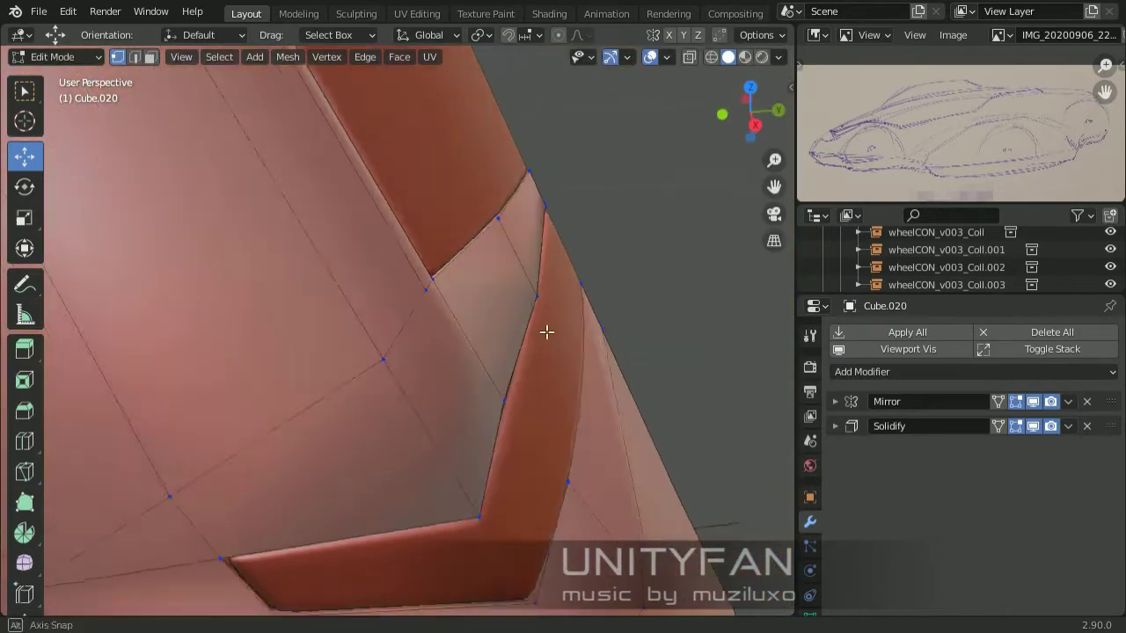
{"action": "scroll", "coordinate": [545, 329], "scroll_direction": "up", "scroll_amount": 1}
Add further knife cuts along the recess edge around the panel corners
{"action": "middle_click_drag", "start_coordinate": [509, 279], "coordinate": [502, 327]}
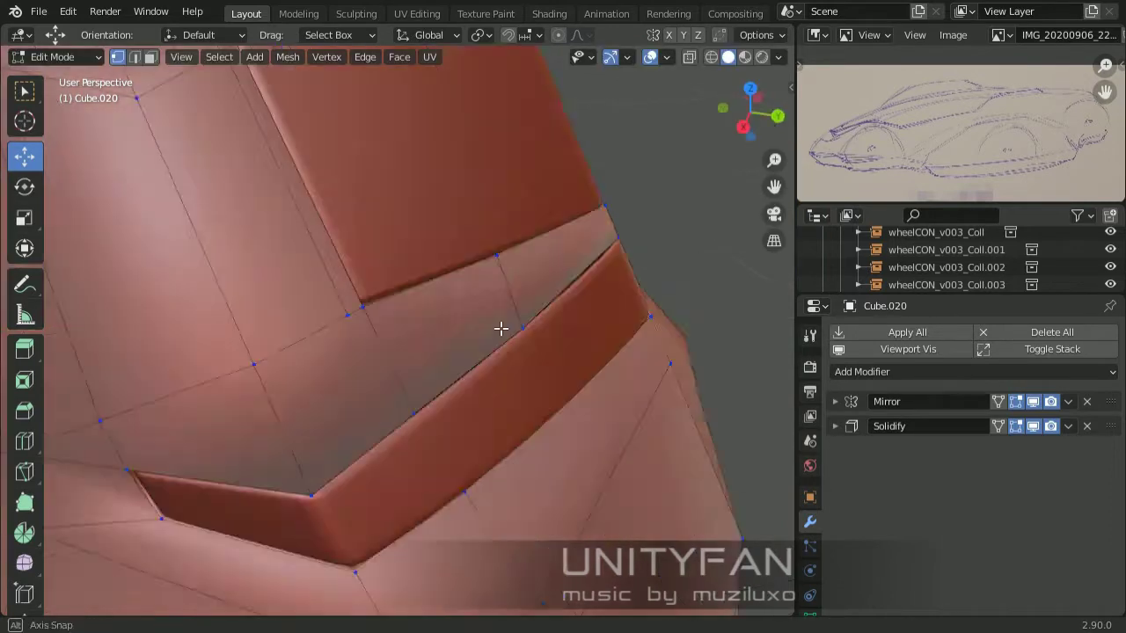
{"action": "key", "text": "k"}
{"action": "left_click", "coordinate": [317, 435]}
{"action": "key", "text": "Return"}
{"action": "scroll", "coordinate": [673, 332], "scroll_direction": "down", "scroll_amount": 3}
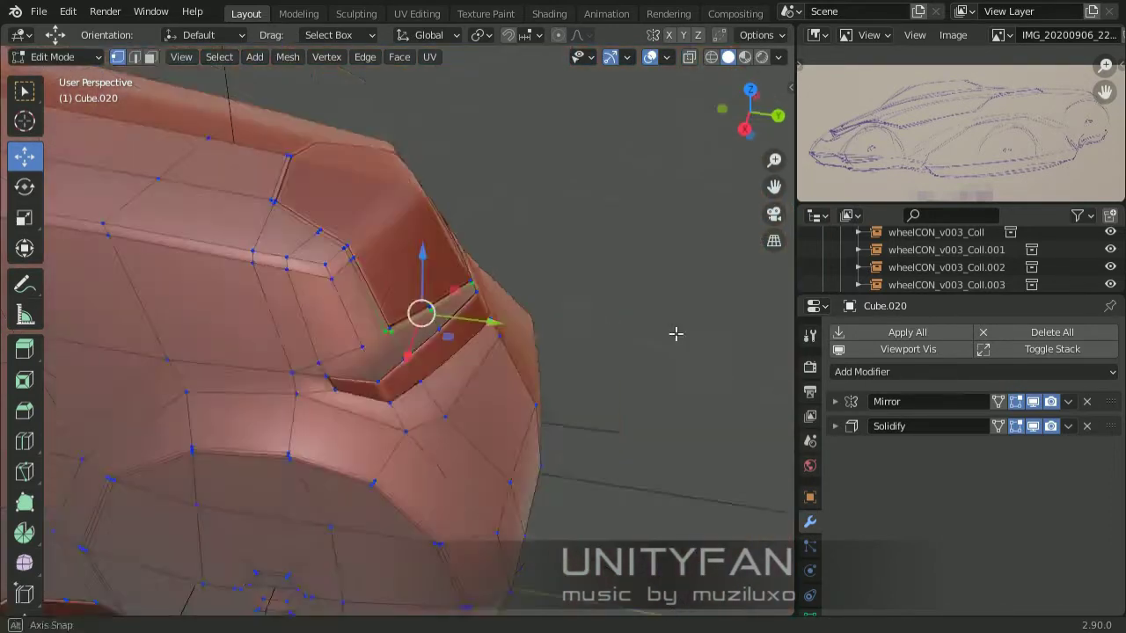
{"action": "key", "text": "Tab"}
{"action": "key", "text": "Tab"}
{"action": "mouse_move", "coordinate": [495, 305]}
{"action": "middle_mouse_down"}
{"action": "mouse_move", "coordinate": [471, 335]}
{"action": "mouse_move", "coordinate": [741, 256]}
{"action": "middle_mouse_up"}
{"action": "key", "text": "k"}
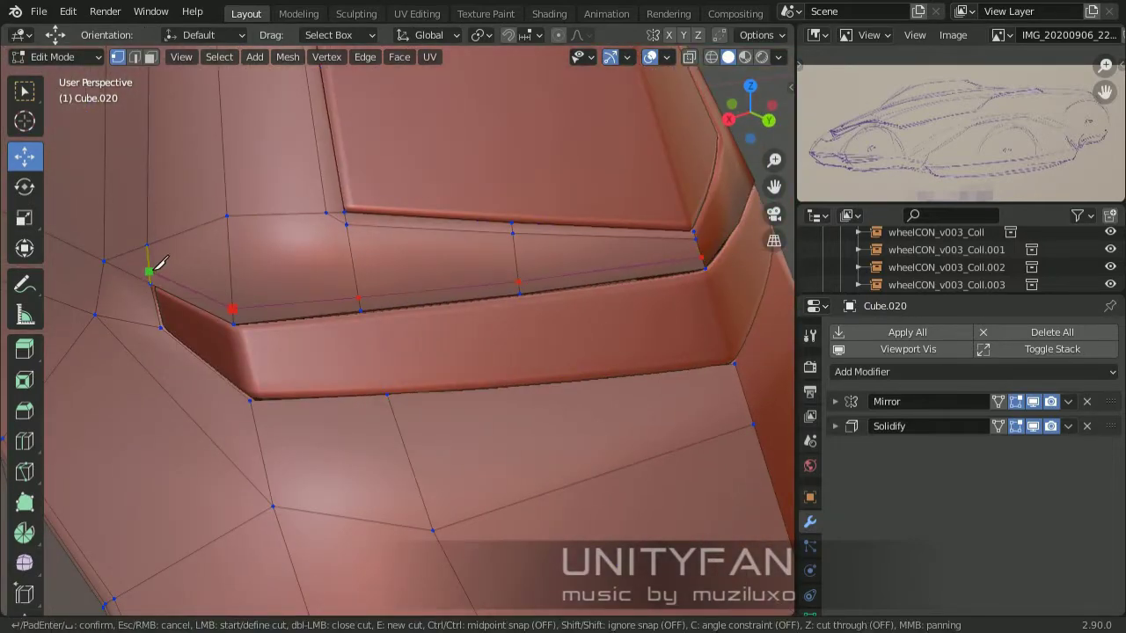
{"action": "key", "text": "Return"}
{"action": "mouse_move", "coordinate": [157, 266]}
{"action": "middle_mouse_down"}
{"action": "mouse_move", "coordinate": [466, 264]}
{"action": "mouse_move", "coordinate": [307, 336]}
{"action": "middle_mouse_up"}
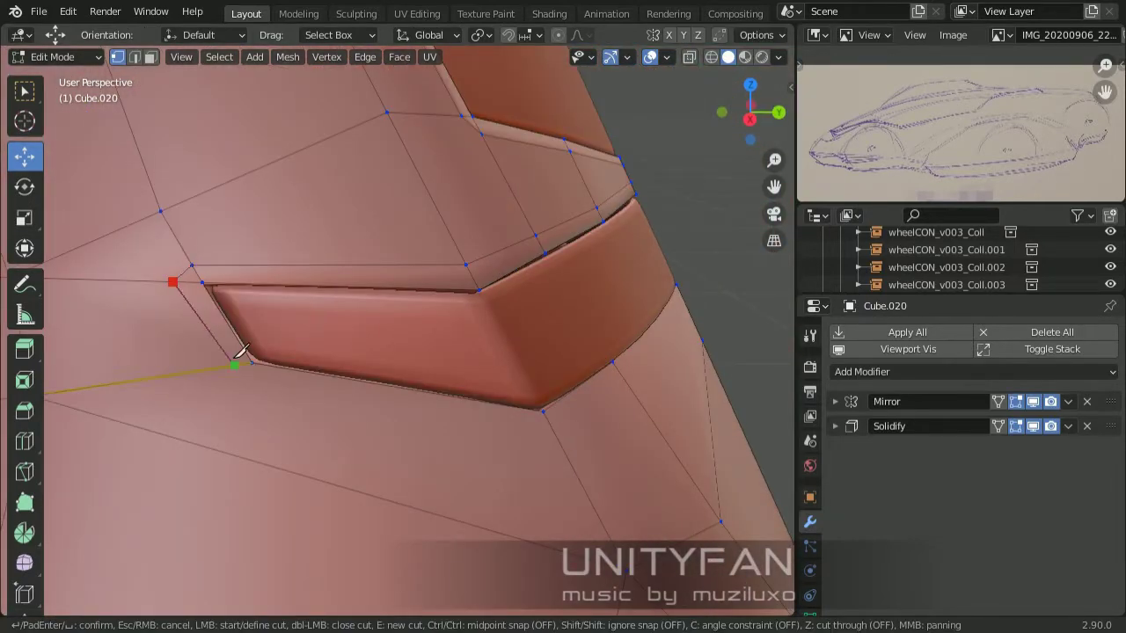
Add an edge loop across the panel and nudge it slightly into place
{"action": "key", "text": "Return"}
{"action": "mouse_move", "coordinate": [736, 305]}
{"action": "middle_mouse_down"}
{"action": "mouse_move", "coordinate": [505, 311]}
{"action": "mouse_move", "coordinate": [396, 247]}
{"action": "mouse_move", "coordinate": [360, 296]}
{"action": "mouse_move", "coordinate": [639, 221]}
{"action": "middle_mouse_up"}
{"action": "left_click", "coordinate": [24, 440]}
{"action": "left_click", "coordinate": [394, 172]}
{"action": "key", "text": "g"}
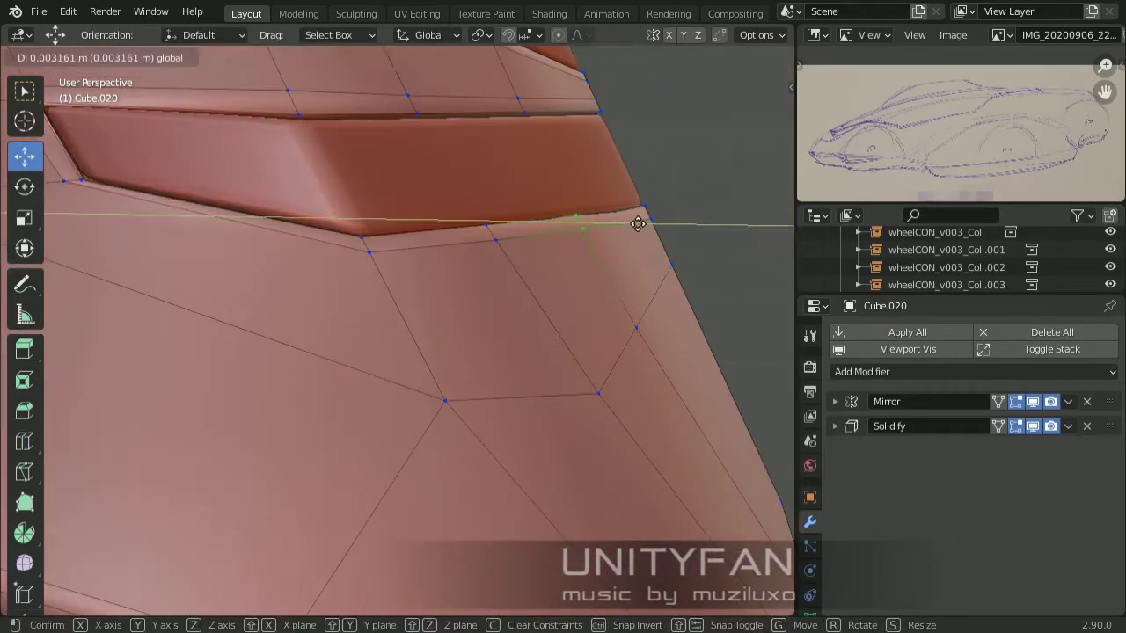
{"action": "left_click", "coordinate": [638, 221]}
Commit a final knife cut, then leave Edit Mode to view the whole car
{"action": "key", "text": "Tab"}
{"action": "mouse_move", "coordinate": [659, 322]}
{"action": "middle_mouse_down"}
{"action": "mouse_move", "coordinate": [512, 269]}
{"action": "mouse_move", "coordinate": [402, 319]}
{"action": "mouse_move", "coordinate": [611, 364]}
{"action": "mouse_move", "coordinate": [568, 346]}
{"action": "middle_mouse_up"}
{"action": "key", "text": "Tab"}
{"action": "scroll", "coordinate": [392, 363], "scroll_direction": "up", "scroll_amount": 5}
{"action": "middle_click_drag", "start_coordinate": [392, 363], "coordinate": [426, 400]}
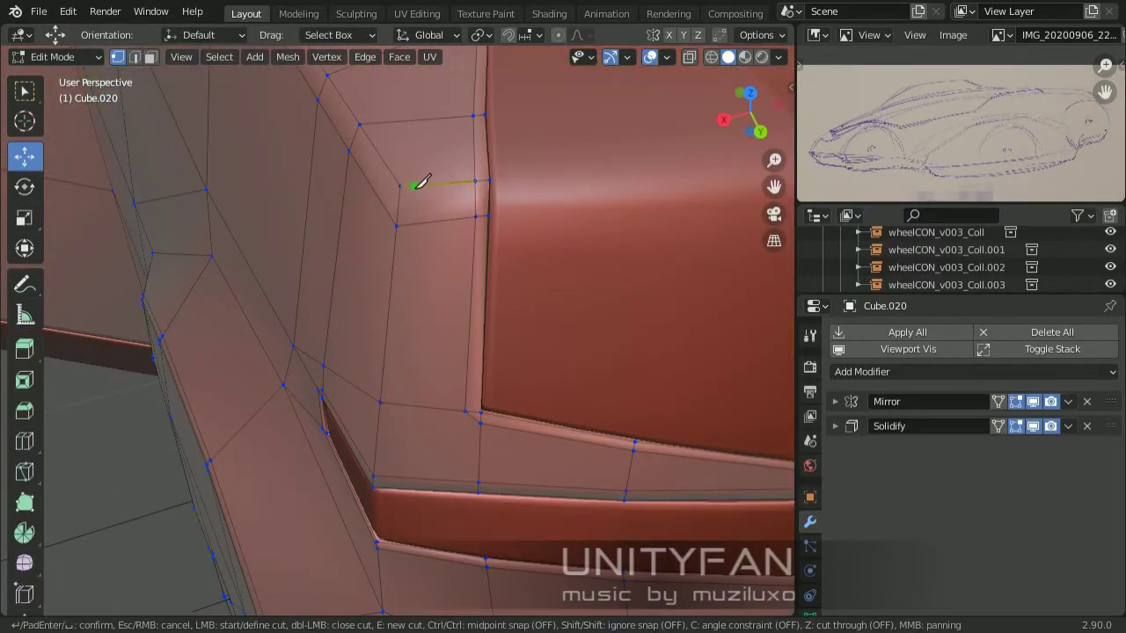
{"action": "key", "text": "Return"}
{"action": "key", "text": "Tab"}
{"action": "mouse_move", "coordinate": [393, 477]}
{"action": "middle_mouse_down"}
{"action": "mouse_move", "coordinate": [420, 383]}
{"action": "mouse_move", "coordinate": [406, 350]}
{"action": "mouse_move", "coordinate": [647, 261]}
{"action": "mouse_move", "coordinate": [432, 403]}
{"action": "mouse_move", "coordinate": [316, 414]}
{"action": "mouse_move", "coordinate": [446, 401]}
{"action": "mouse_move", "coordinate": [388, 386]}
{"action": "middle_mouse_up"}
{"action": "key", "text": "Tab"}
{"action": "key", "text": "Tab"}
{"action": "scroll", "coordinate": [411, 372], "scroll_direction": "down", "scroll_amount": 5}
{"action": "key", "text": "Tab"}
Add a Ctrl+R edge loop across the car front
{"action": "scroll", "coordinate": [428, 377], "scroll_direction": "up", "scroll_amount": 4}
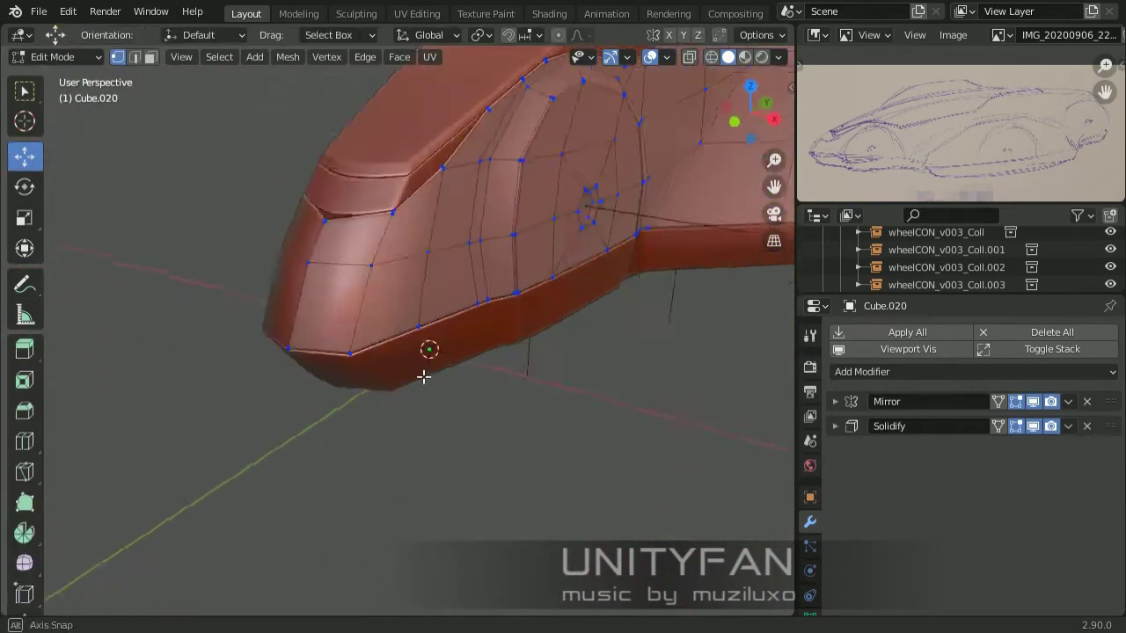
{"action": "scroll", "coordinate": [352, 415], "scroll_direction": "up", "scroll_amount": 3}
{"action": "key", "text": "ctrl+r"}
{"action": "middle_click_drag", "start_coordinate": [447, 326], "coordinate": [380, 297]}
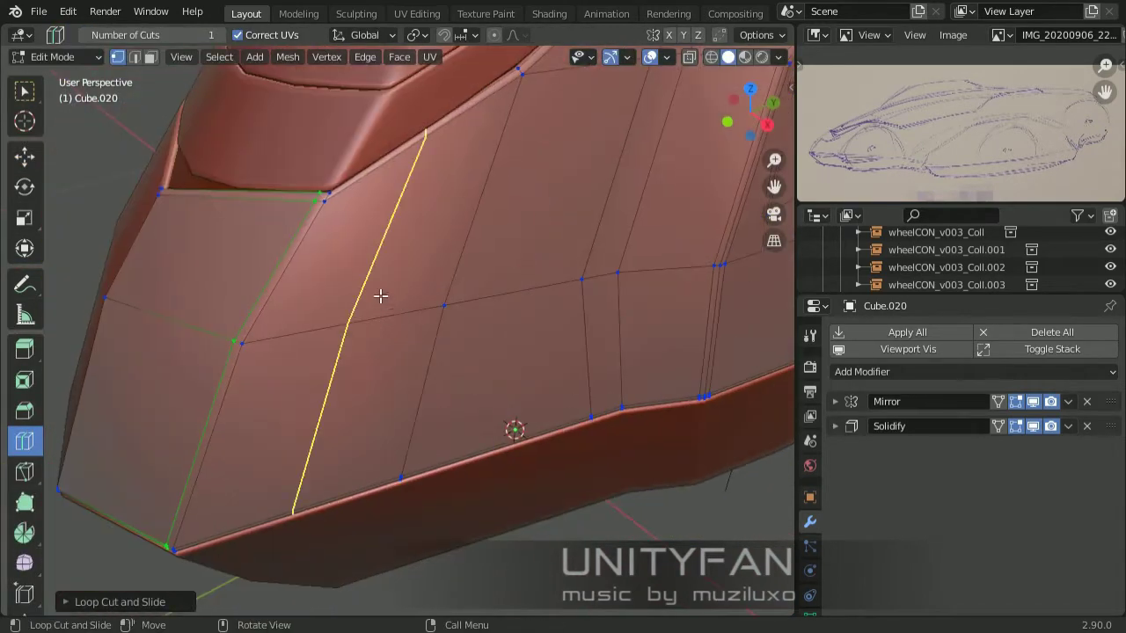
{"action": "left_click", "coordinate": [292, 329]}
Select a vertex on the upper panel edge near the front wheel and move it
{"action": "key", "text": "Tab"}
{"action": "scroll", "coordinate": [246, 380], "scroll_direction": "down", "scroll_amount": 4}
{"action": "mouse_move", "coordinate": [245, 381]}
{"action": "middle_mouse_down"}
{"action": "mouse_move", "coordinate": [359, 377]}
{"action": "mouse_move", "coordinate": [291, 378]}
{"action": "mouse_move", "coordinate": [336, 384]}
{"action": "middle_mouse_up"}
{"action": "left_click", "coordinate": [308, 352]}
{"action": "scroll", "coordinate": [339, 335], "scroll_direction": "up", "scroll_amount": 2}
{"action": "key", "text": "w"}
{"action": "scroll", "coordinate": [452, 364], "scroll_direction": "up", "scroll_amount": 2}
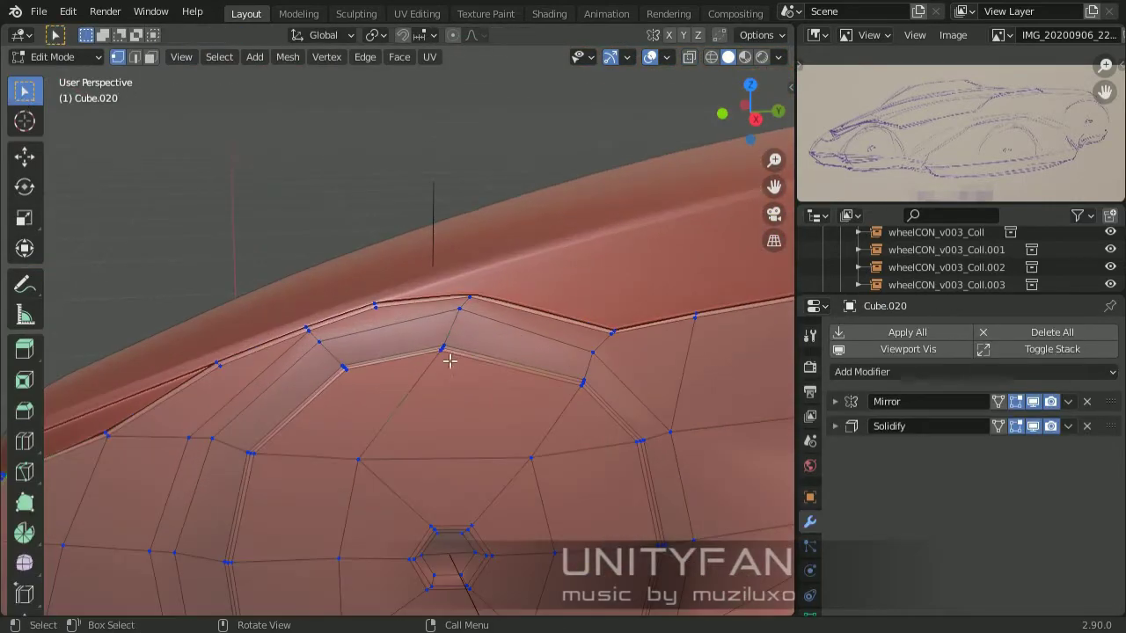
{"action": "left_click", "coordinate": [25, 157]}
{"action": "scroll", "coordinate": [428, 325], "scroll_direction": "up", "scroll_amount": 2}
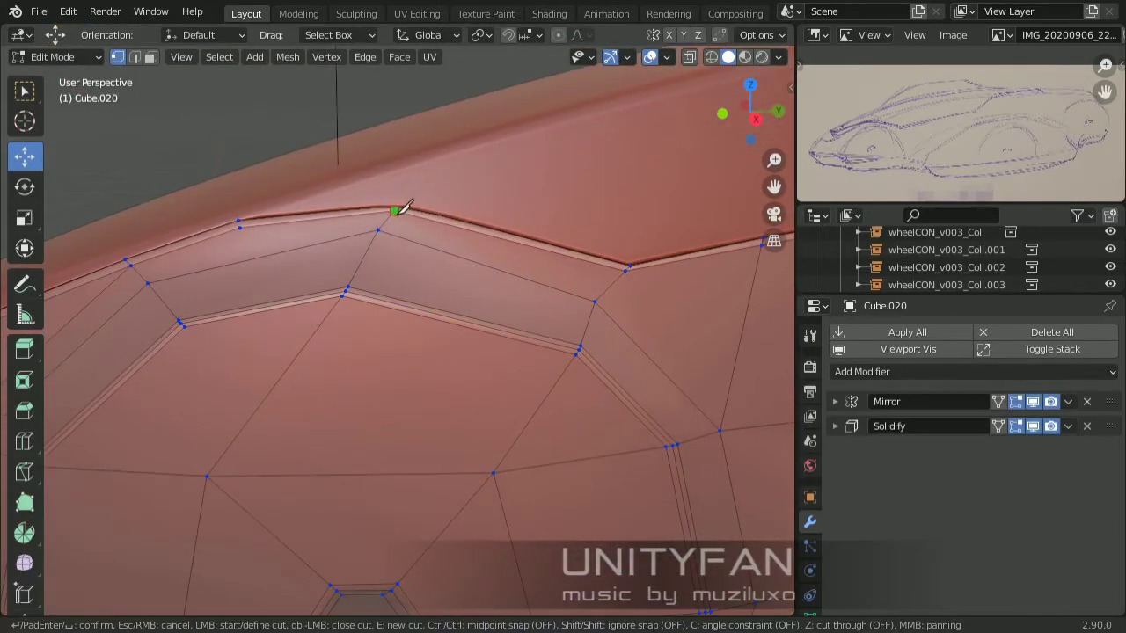
{"action": "left_click", "coordinate": [367, 291]}
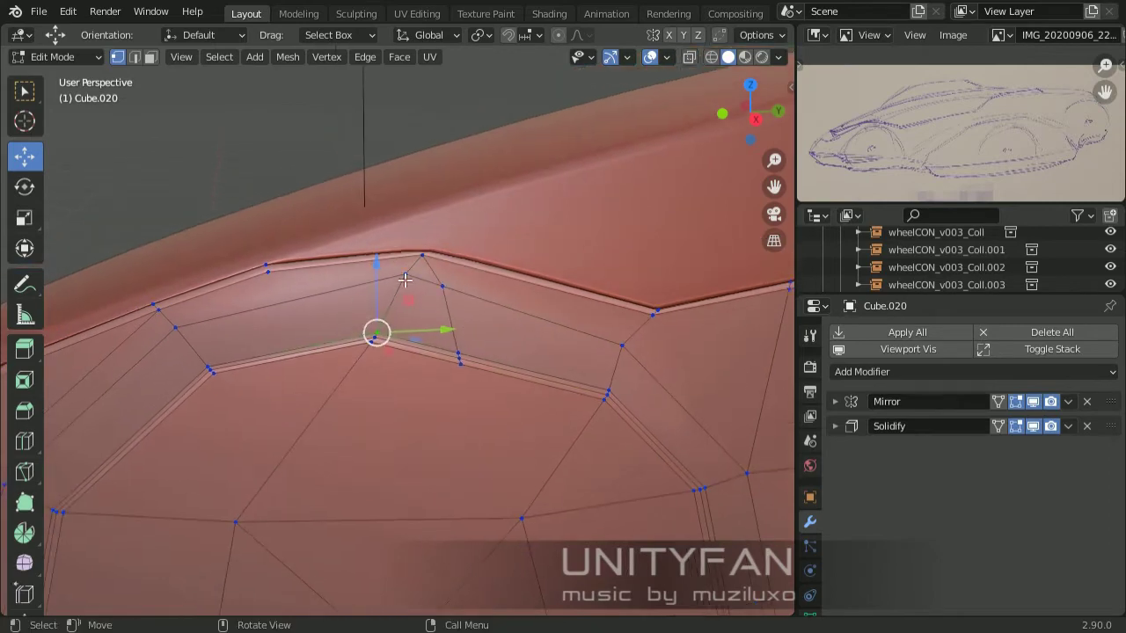
{"action": "left_click", "coordinate": [322, 264]}
From the side view, move the wheel-arch vertices to reshape the arch
{"action": "middle_click_drag", "start_coordinate": [322, 263], "coordinate": [456, 340]}
{"action": "mouse_move", "coordinate": [524, 396]}
{"action": "middle_mouse_down", "text": "shift"}
{"action": "mouse_move", "coordinate": [545, 420]}
{"action": "mouse_move", "coordinate": [361, 297]}
{"action": "middle_mouse_up", "text": "shift"}
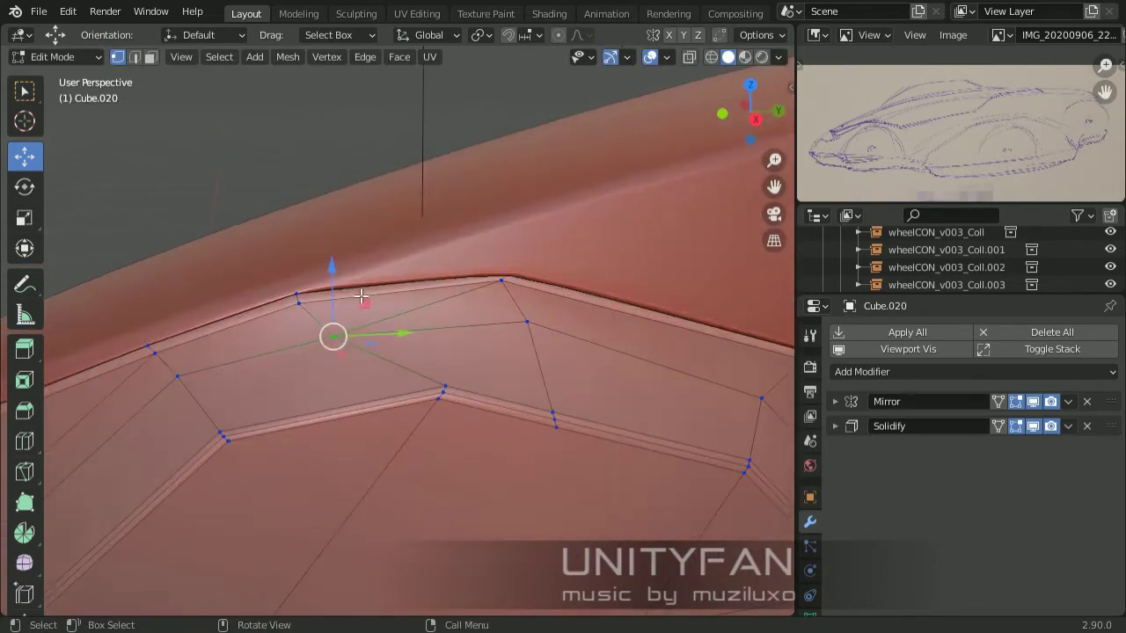
{"action": "key", "text": "KP_3"}
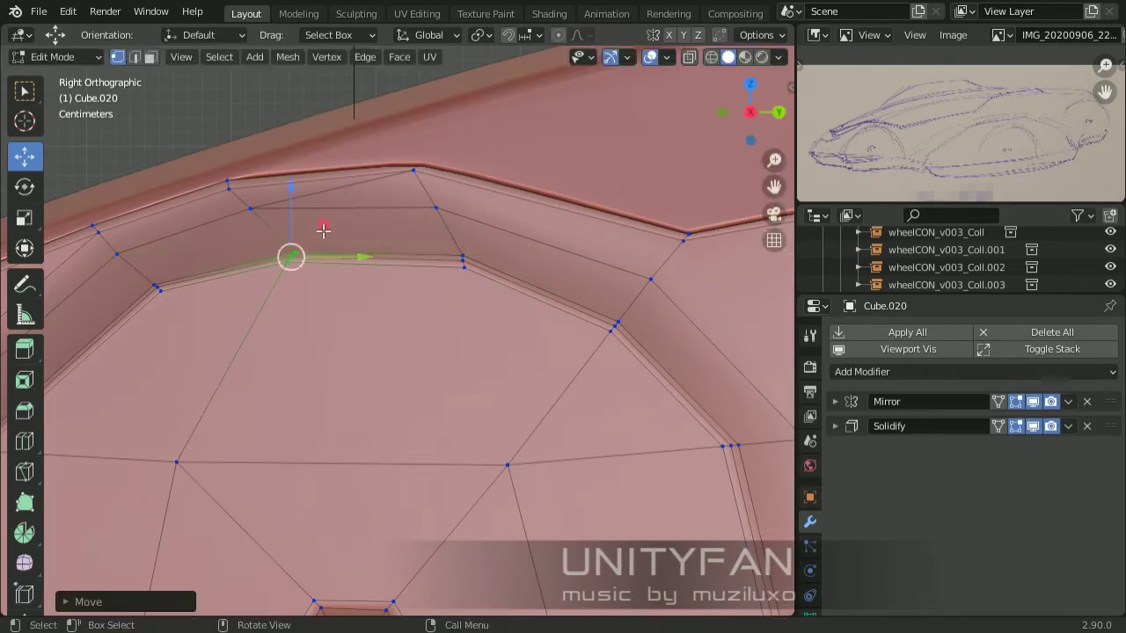
{"action": "key", "text": "g"}
{"action": "left_click", "coordinate": [548, 344]}
{"action": "scroll", "coordinate": [475, 338], "scroll_direction": "down", "scroll_amount": 2}
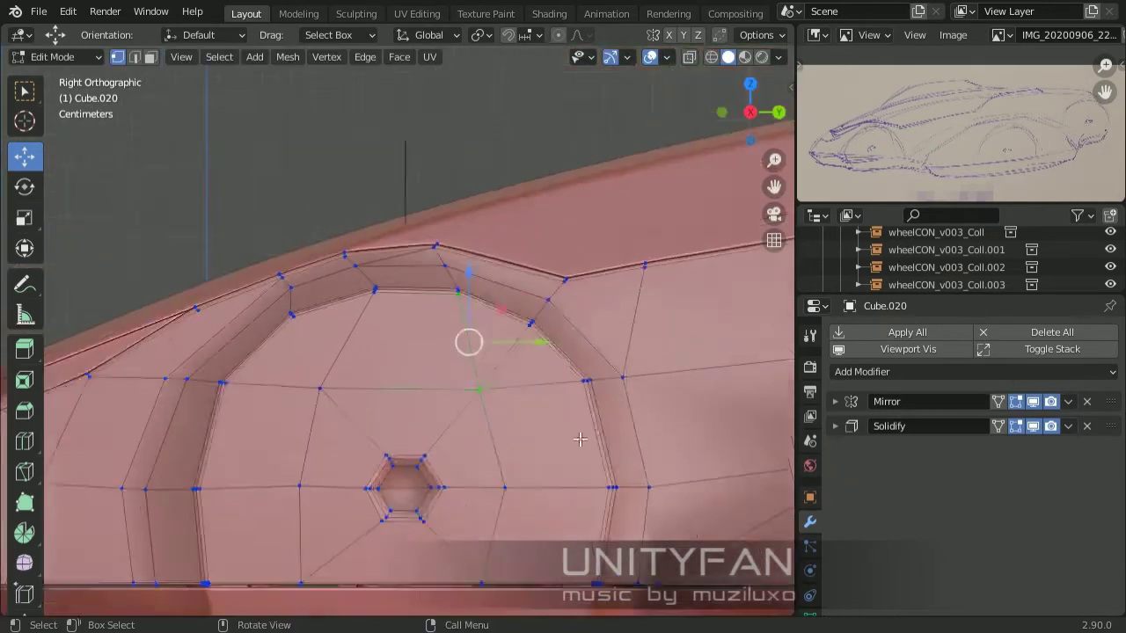
{"action": "middle_click_drag", "start_coordinate": [475, 339], "coordinate": [507, 445]}
{"action": "mouse_move", "coordinate": [371, 370]}
{"action": "middle_mouse_down"}
{"action": "mouse_move", "coordinate": [563, 395]}
{"action": "mouse_move", "coordinate": [101, 67]}
{"action": "middle_mouse_up"}
{"action": "left_click", "coordinate": [334, 297]}
{"action": "mouse_move", "coordinate": [334, 297]}
{"action": "middle_mouse_down"}
{"action": "mouse_move", "coordinate": [335, 372]}
{"action": "mouse_move", "coordinate": [601, 450]}
{"action": "mouse_move", "coordinate": [414, 278]}
{"action": "mouse_move", "coordinate": [480, 452]}
{"action": "mouse_move", "coordinate": [432, 395]}
{"action": "middle_mouse_up"}
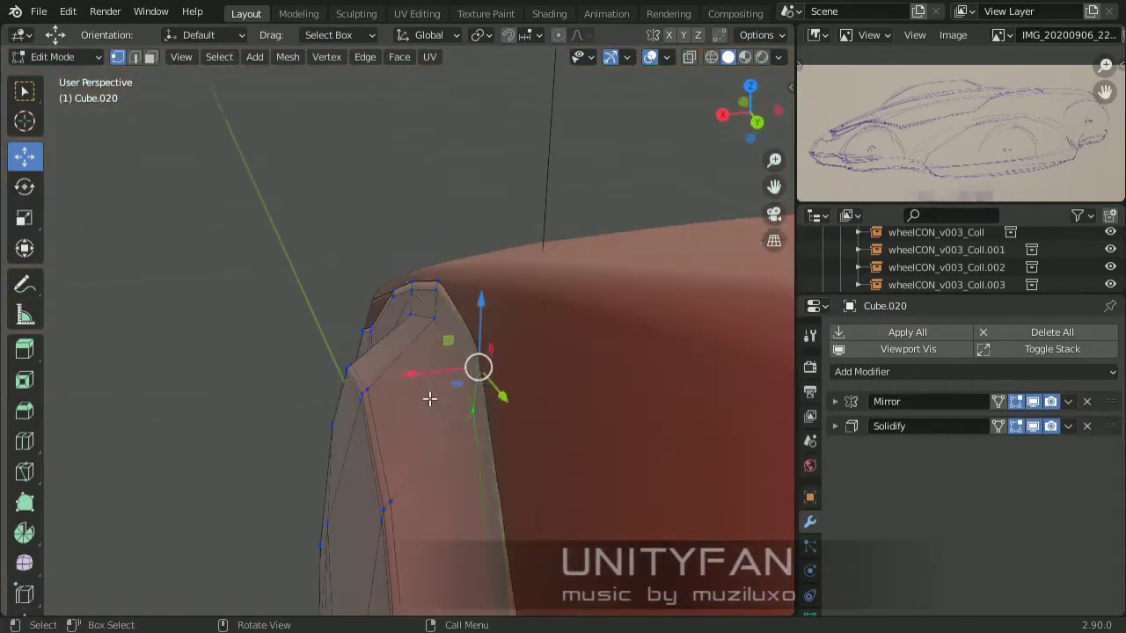
Knife-cut a new edge across the side panel up to the upper edge
{"action": "scroll", "coordinate": [432, 395], "scroll_direction": "up", "scroll_amount": 3}
{"action": "middle_click_drag", "start_coordinate": [528, 413], "coordinate": [555, 420]}
{"action": "scroll", "coordinate": [348, 285], "scroll_direction": "down", "scroll_amount": 4}
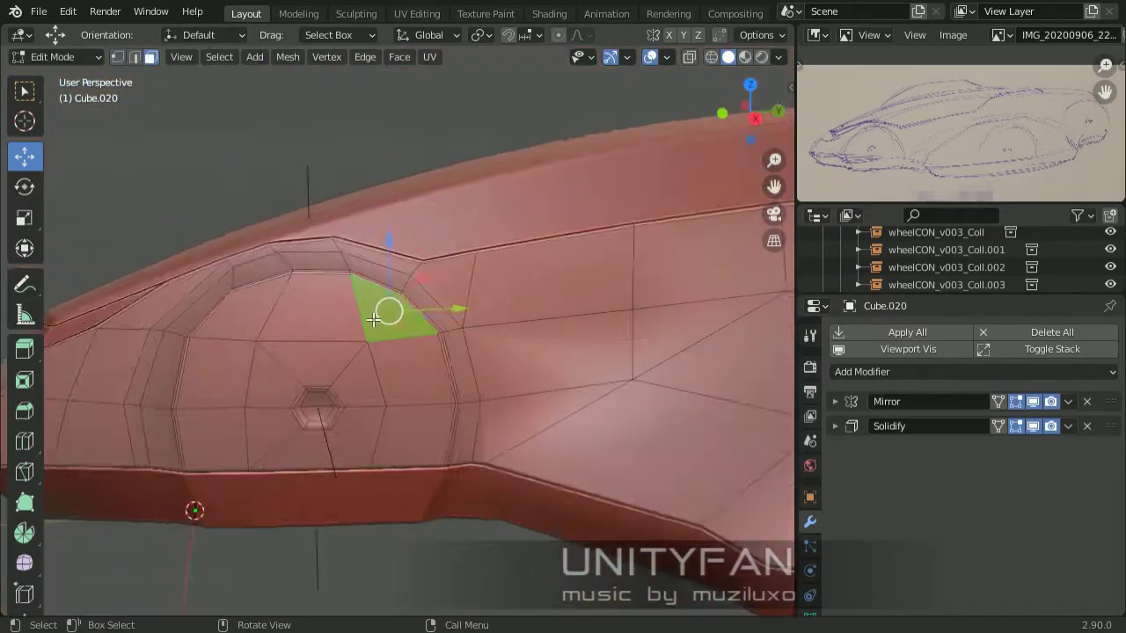
{"action": "mouse_move", "coordinate": [349, 284]}
{"action": "middle_mouse_down"}
{"action": "mouse_move", "coordinate": [319, 407]}
{"action": "mouse_move", "coordinate": [575, 334]}
{"action": "mouse_move", "coordinate": [307, 455]}
{"action": "middle_mouse_up"}
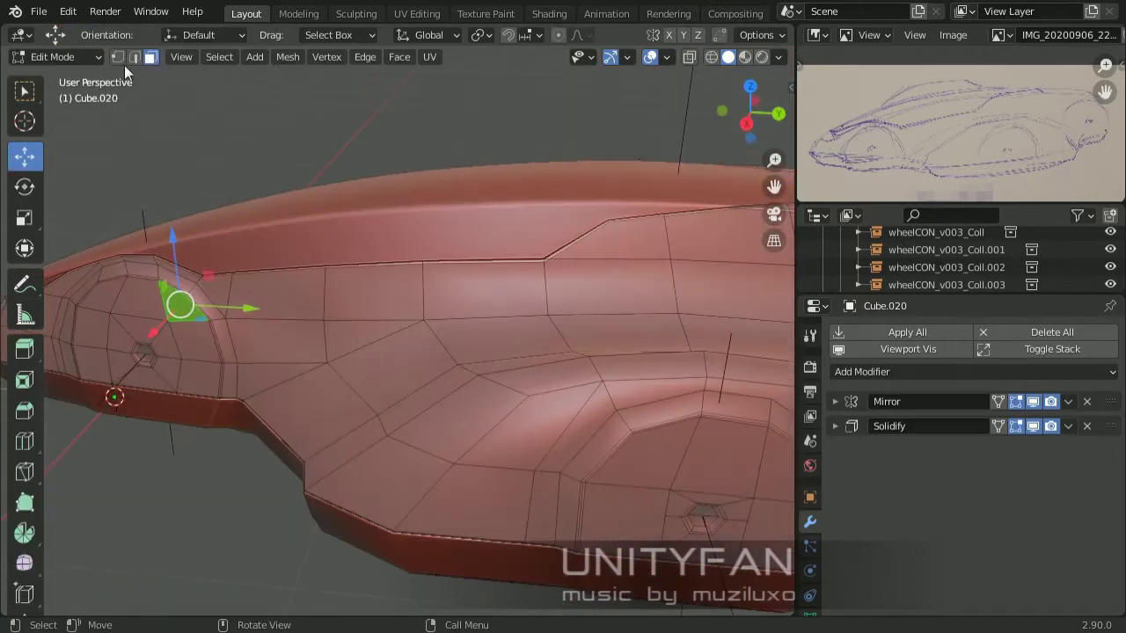
{"action": "key", "text": "1"}
{"action": "scroll", "coordinate": [307, 455], "scroll_direction": "up", "scroll_amount": 3}
{"action": "key", "text": "k"}
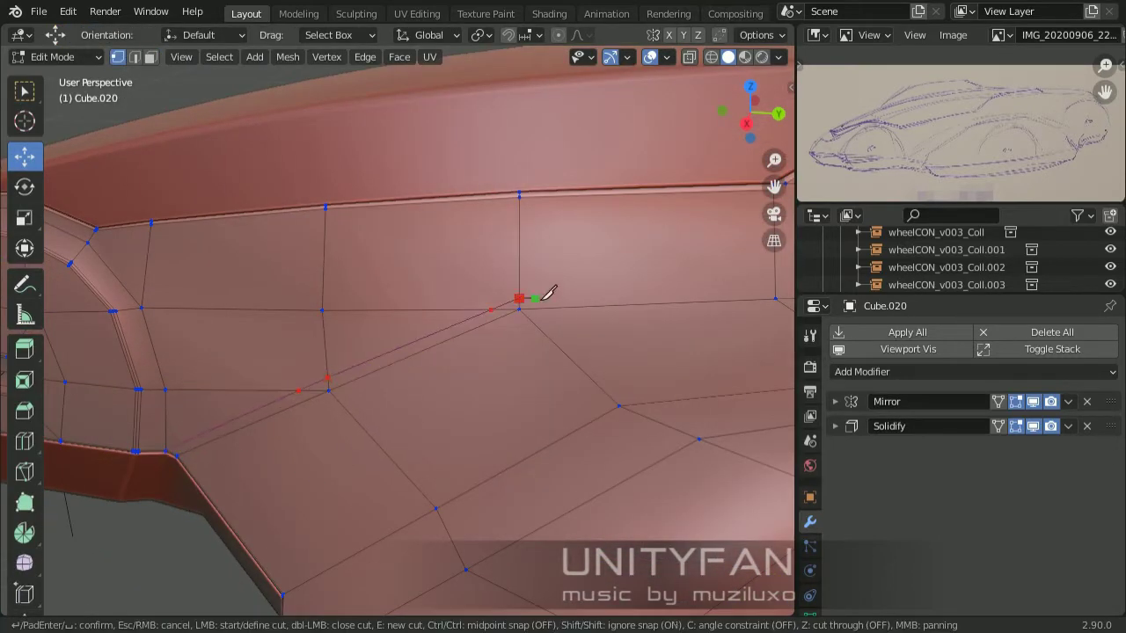
{"action": "mouse_move", "coordinate": [545, 297]}
{"action": "middle_mouse_down"}
{"action": "mouse_move", "coordinate": [395, 339]}
{"action": "mouse_move", "coordinate": [408, 352]}
{"action": "mouse_move", "coordinate": [426, 341]}
{"action": "middle_mouse_up"}
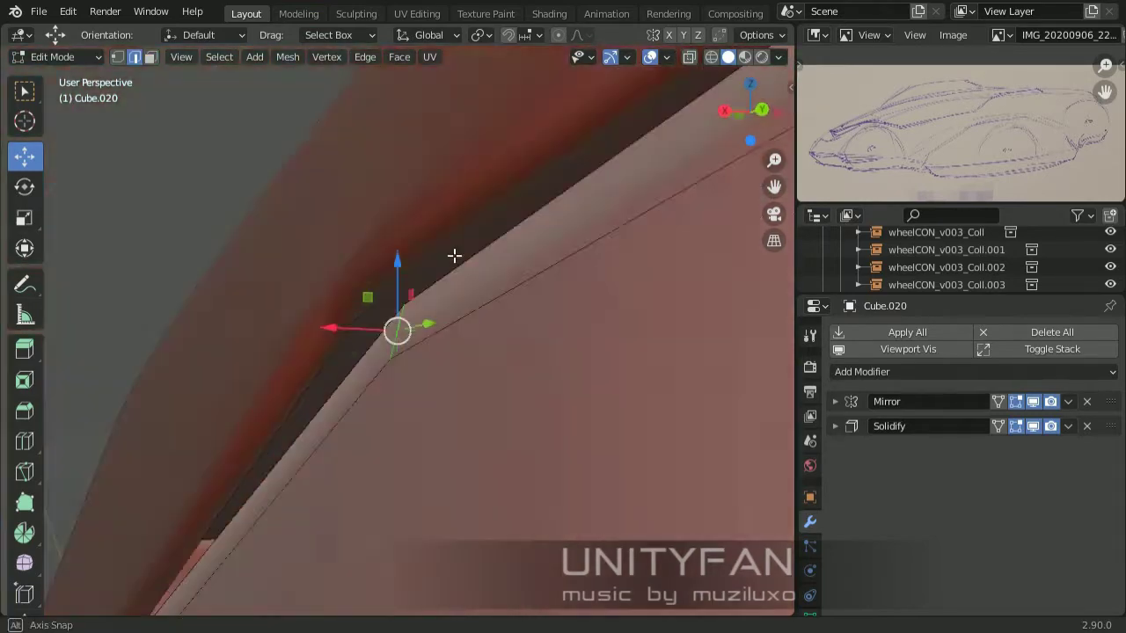
Slide the selected vertex along X to line it up
{"action": "key", "text": "g"}
{"action": "key", "text": "x"}
{"action": "left_click", "coordinate": [399, 369]}
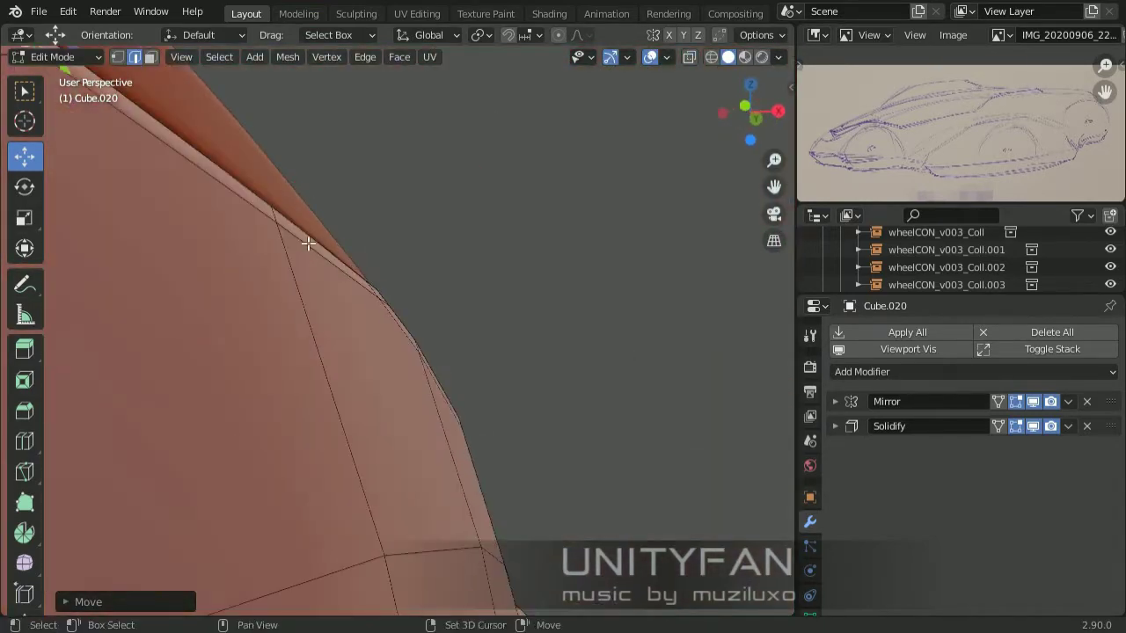
Confirm the vertex move and merge the loose vertices At Last
{"action": "left_click", "coordinate": [358, 246]}
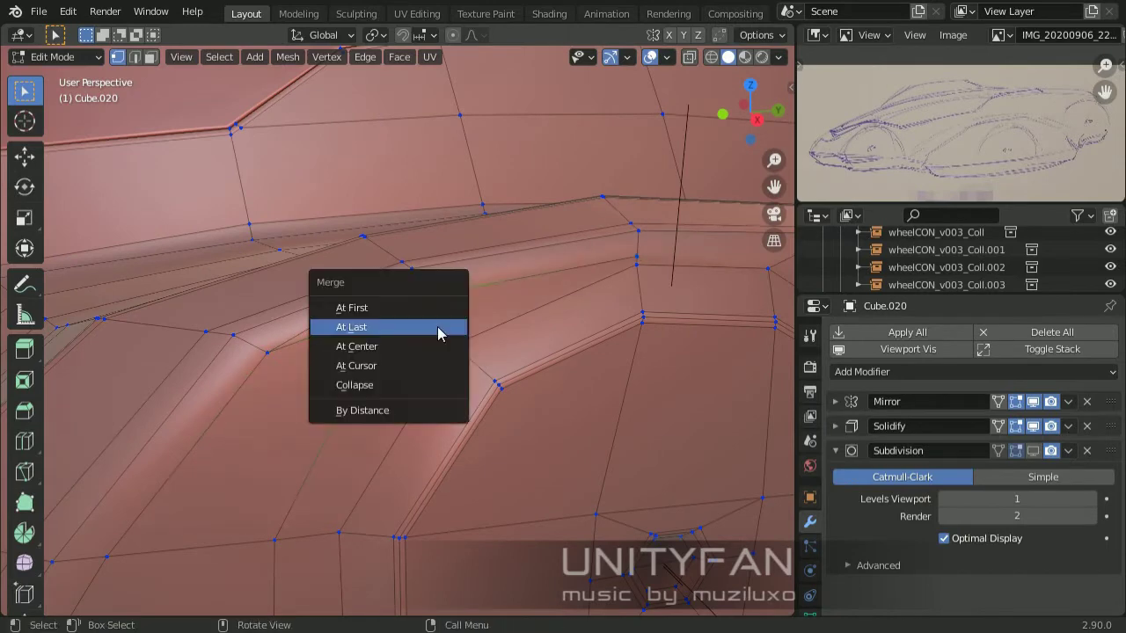
{"action": "left_click", "coordinate": [438, 333]}
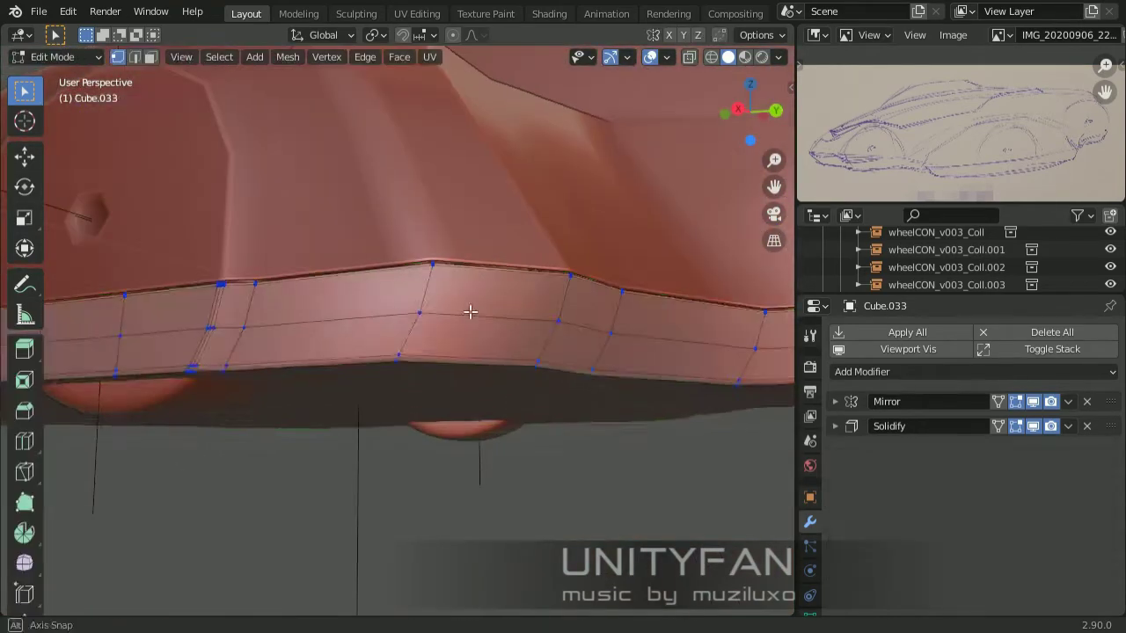
Insert a loop cut across Cube.033's skirt band beside the wheel arches and slide it into place
{"action": "middle_click_drag", "start_coordinate": [471, 311], "coordinate": [34, 441]}
{"action": "left_click", "coordinate": [321, 370]}
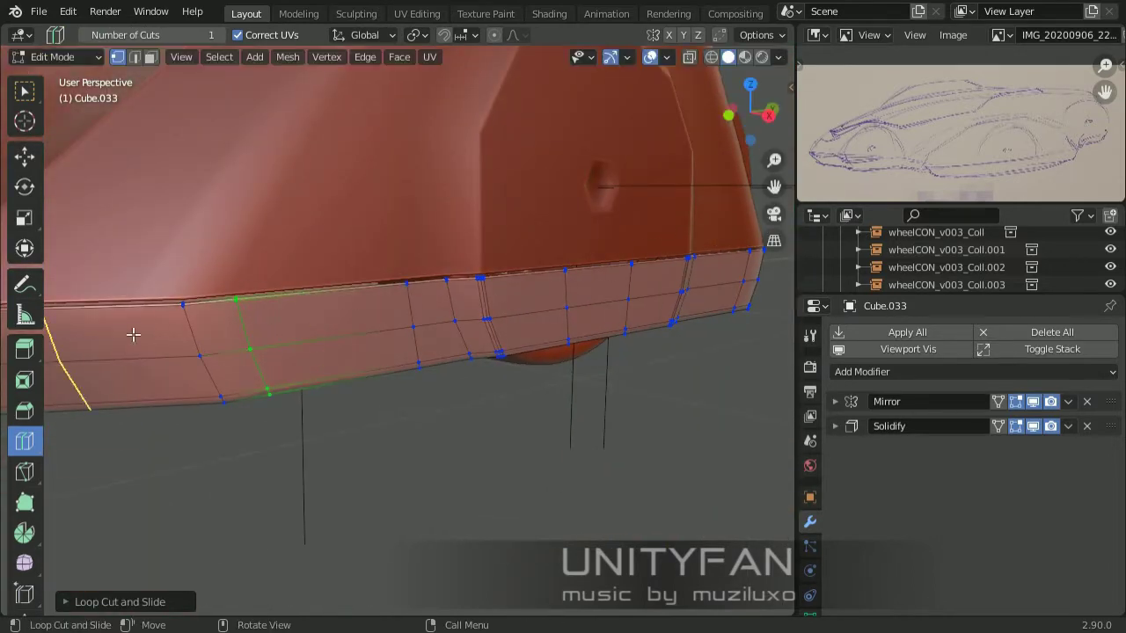
{"action": "left_click_drag", "start_coordinate": [478, 384], "coordinate": [539, 385]}
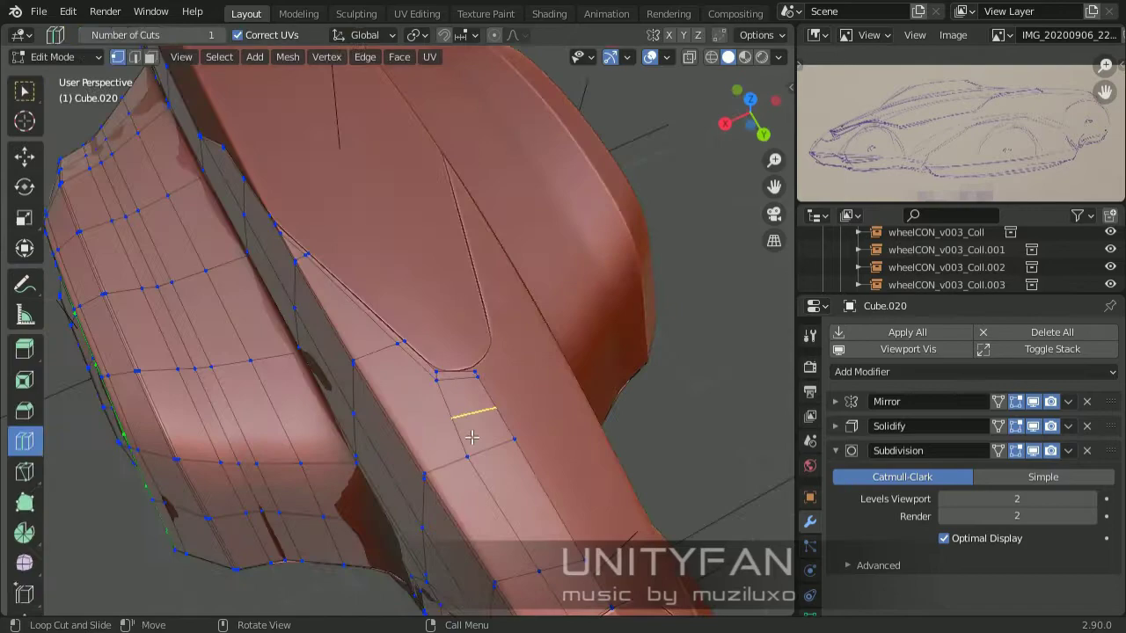
Dissolve the unwanted edges on body shell Cube.020 and finish a knife cut
{"action": "scroll", "coordinate": [472, 437], "scroll_direction": "up", "scroll_amount": 6}
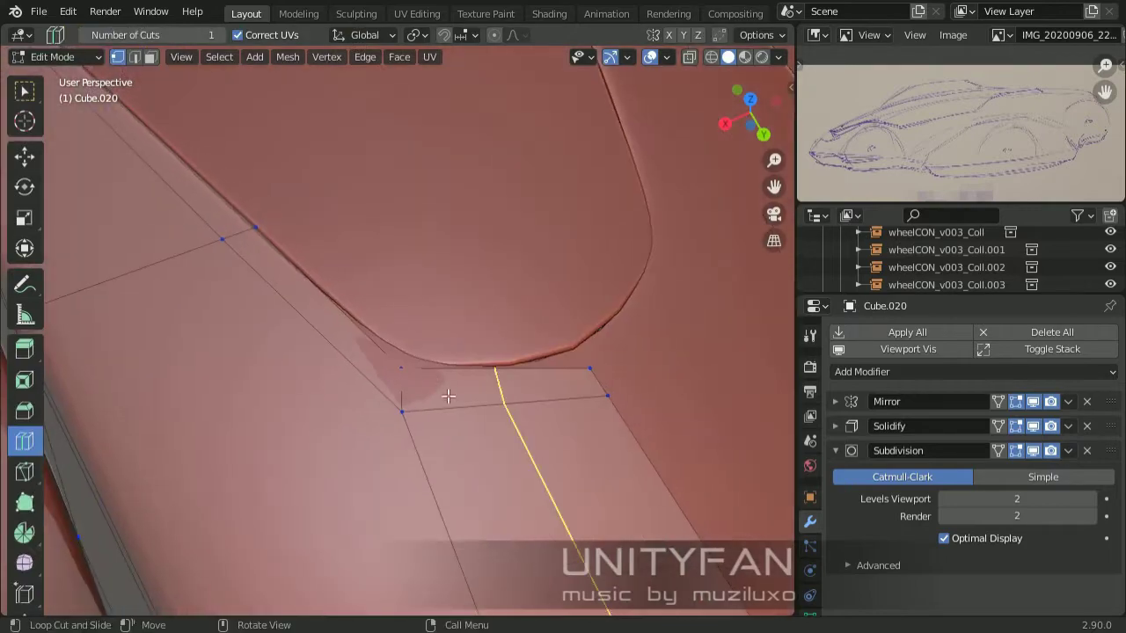
{"action": "left_click", "coordinate": [519, 439]}
{"action": "scroll", "coordinate": [478, 372], "scroll_direction": "down", "scroll_amount": 3}
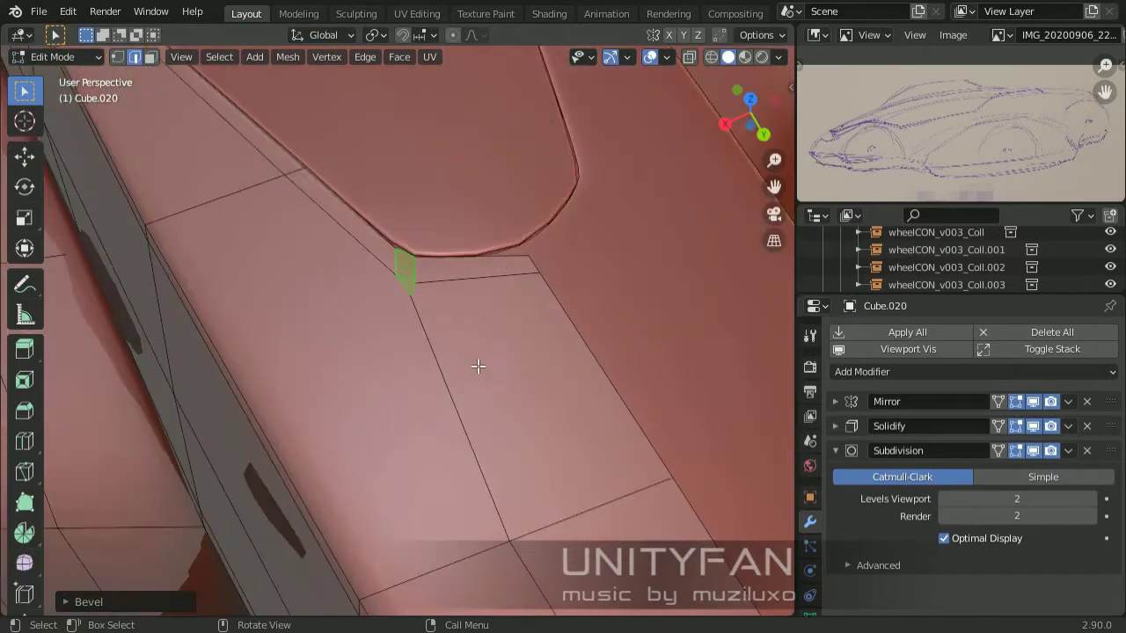
{"action": "key", "text": "x"}
{"action": "left_click", "coordinate": [378, 379]}
{"action": "mouse_move", "coordinate": [378, 379]}
{"action": "middle_mouse_down"}
{"action": "mouse_move", "coordinate": [558, 352]}
{"action": "mouse_move", "coordinate": [415, 334]}
{"action": "mouse_move", "coordinate": [390, 535]}
{"action": "mouse_move", "coordinate": [314, 281]}
{"action": "mouse_move", "coordinate": [422, 432]}
{"action": "mouse_move", "coordinate": [371, 315]}
{"action": "middle_mouse_up"}
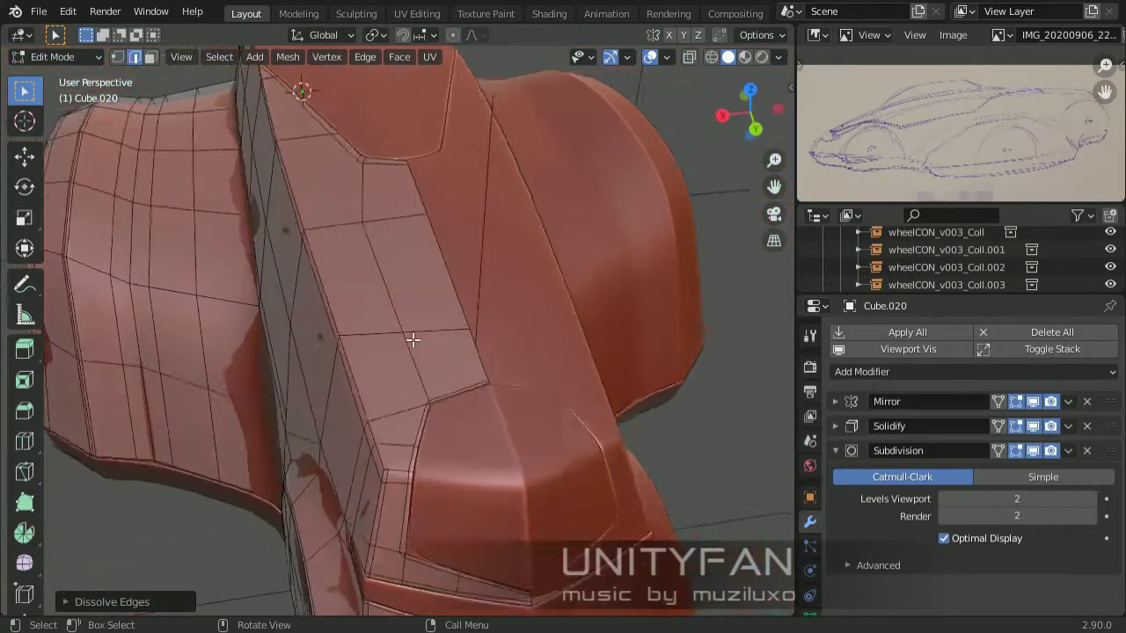
{"action": "key", "text": "1"}
{"action": "scroll", "coordinate": [407, 456], "scroll_direction": "up", "scroll_amount": 2}
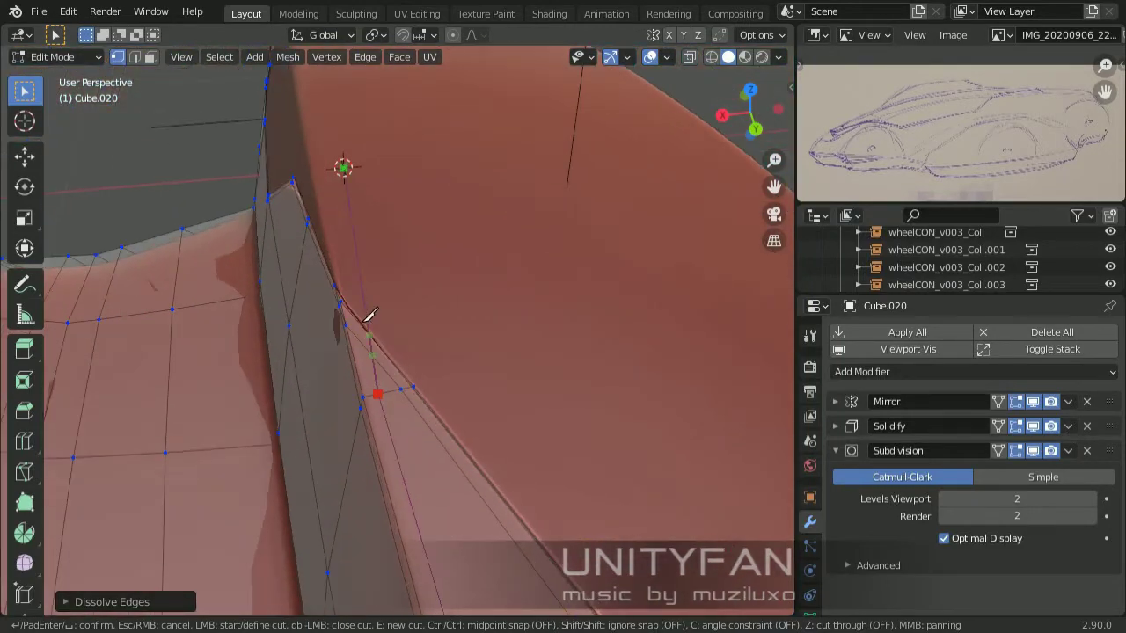
{"action": "key", "text": "Return"}
Preview the body, then move the wheel-arch corner vertex and finish the bevel
{"action": "key", "text": "Tab"}
{"action": "scroll", "coordinate": [309, 402], "scroll_direction": "down", "scroll_amount": 4}
{"action": "middle_click_drag", "start_coordinate": [309, 401], "coordinate": [485, 382]}
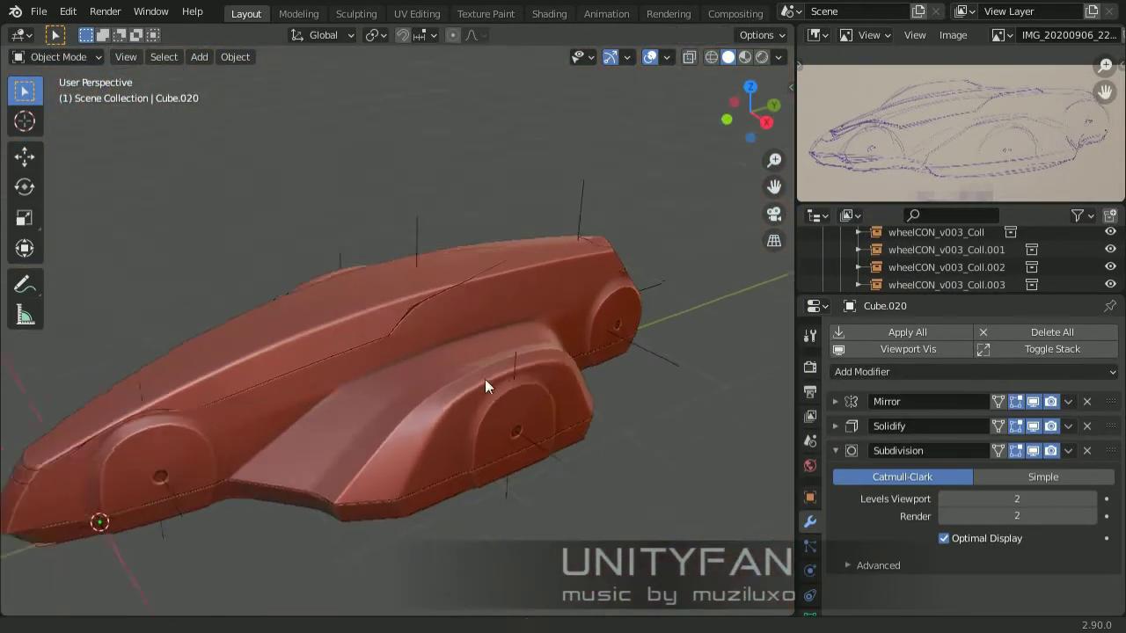
{"action": "scroll", "coordinate": [414, 346], "scroll_direction": "up", "scroll_amount": 5}
{"action": "key", "text": "Tab"}
{"action": "left_click", "coordinate": [201, 301]}
{"action": "mouse_move", "coordinate": [201, 301]}
{"action": "middle_mouse_down"}
{"action": "mouse_move", "coordinate": [289, 410]}
{"action": "mouse_move", "coordinate": [407, 388]}
{"action": "middle_mouse_up"}
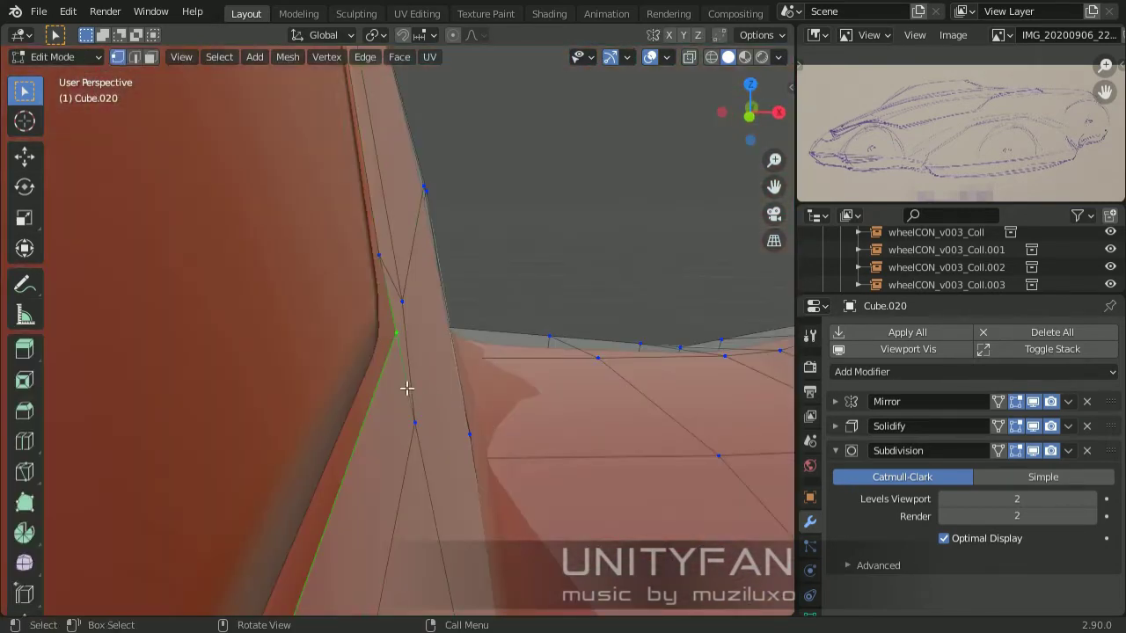
{"action": "left_click", "coordinate": [463, 418]}
{"action": "mouse_move", "coordinate": [463, 418]}
{"action": "middle_mouse_down"}
{"action": "mouse_move", "coordinate": [302, 364]}
{"action": "mouse_move", "coordinate": [385, 291]}
{"action": "middle_mouse_up"}
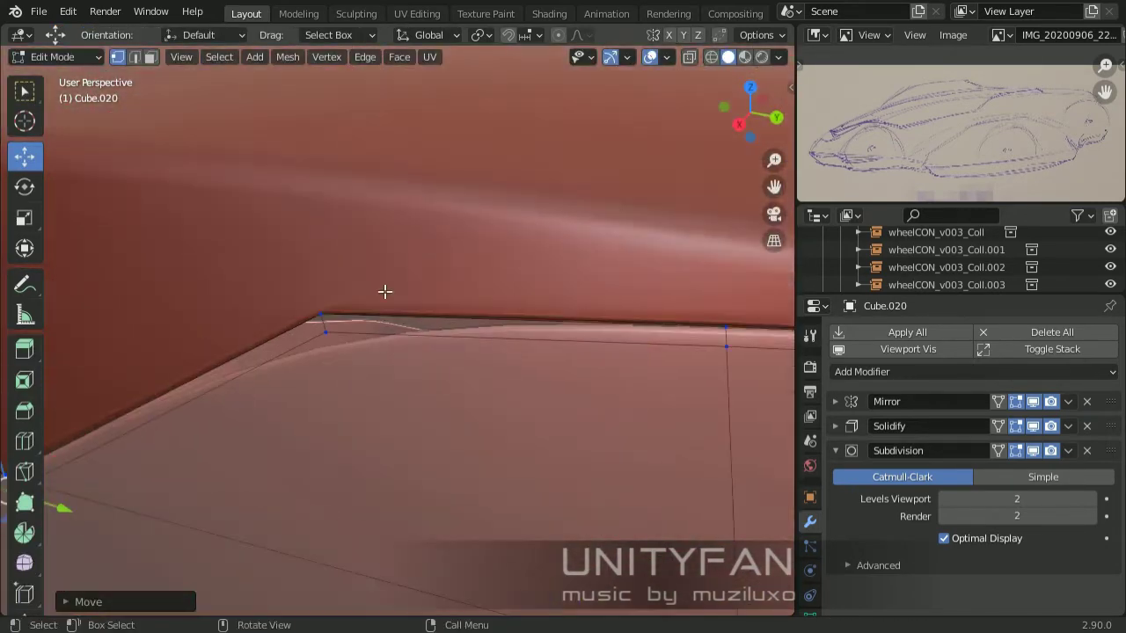
{"action": "key", "text": "Escape"}
Check the smoothing, then dissolve more selected edges around the wheel arch
{"action": "key", "text": "Tab"}
{"action": "scroll", "coordinate": [519, 472], "scroll_direction": "down", "scroll_amount": 4}
{"action": "mouse_move", "coordinate": [516, 472]}
{"action": "middle_mouse_down"}
{"action": "mouse_move", "coordinate": [331, 377]}
{"action": "mouse_move", "coordinate": [355, 385]}
{"action": "middle_mouse_up"}
{"action": "scroll", "coordinate": [516, 327], "scroll_direction": "up", "scroll_amount": 4}
{"action": "key", "text": "Tab"}
{"action": "scroll", "coordinate": [355, 281], "scroll_direction": "up", "scroll_amount": 3}
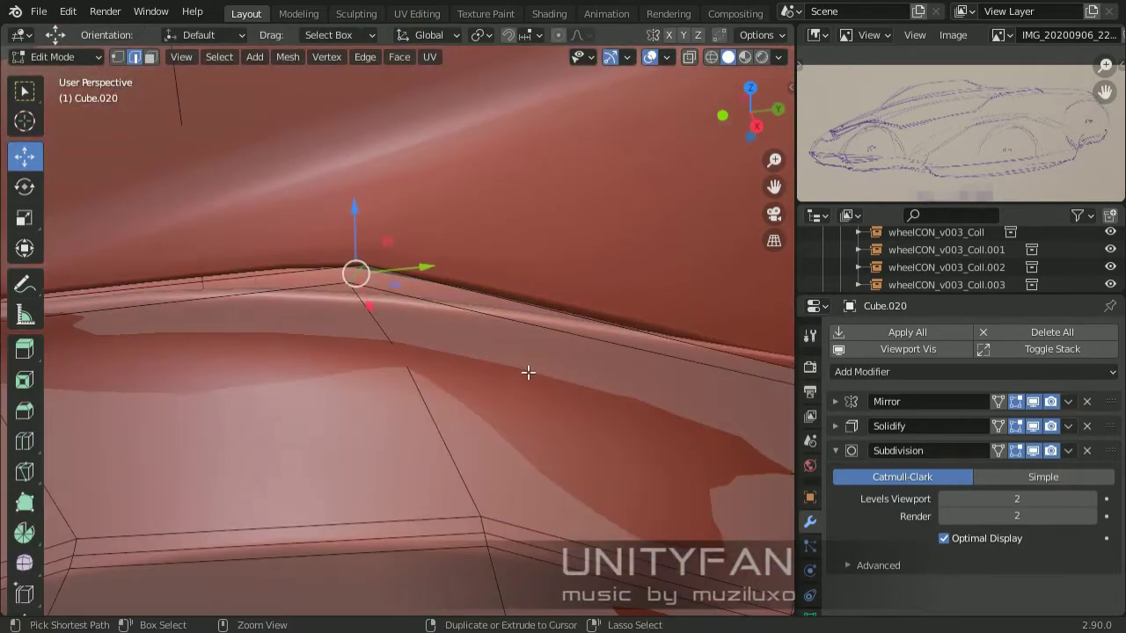
{"action": "key", "text": "x"}
{"action": "left_click", "coordinate": [356, 304]}
{"action": "mouse_move", "coordinate": [356, 304]}
{"action": "middle_mouse_down"}
{"action": "mouse_move", "coordinate": [369, 311]}
{"action": "mouse_move", "coordinate": [406, 297]}
{"action": "middle_mouse_up"}
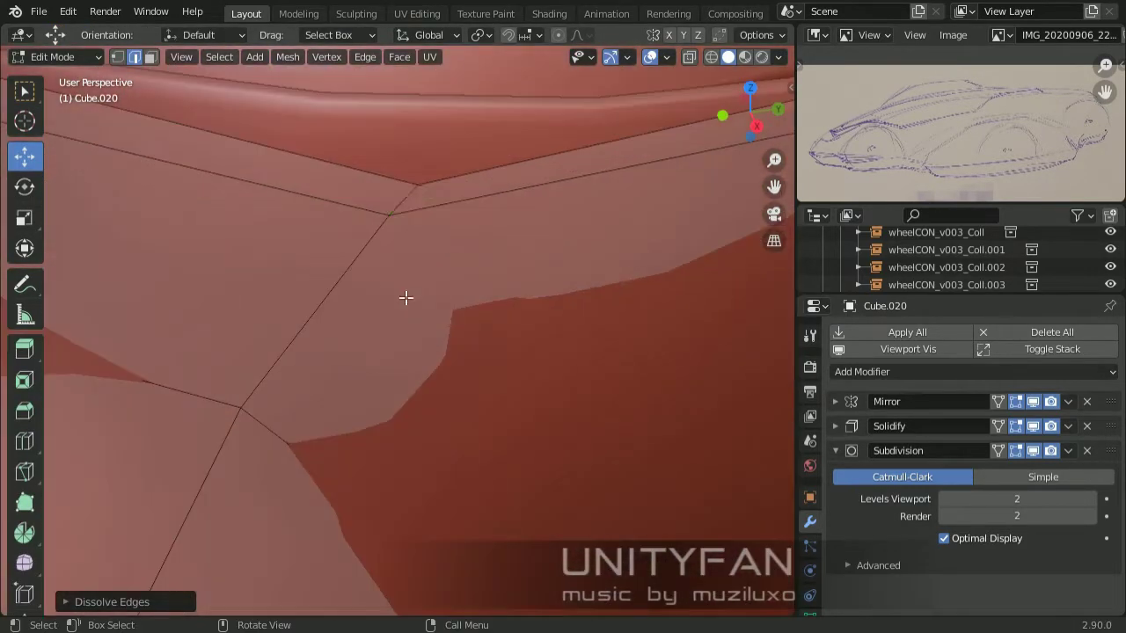
{"action": "scroll", "coordinate": [504, 336], "scroll_direction": "down", "scroll_amount": 2}
{"action": "scroll", "coordinate": [504, 337], "scroll_direction": "down", "scroll_amount": 2}
{"action": "scroll", "coordinate": [516, 317], "scroll_direction": "down", "scroll_amount": 1}
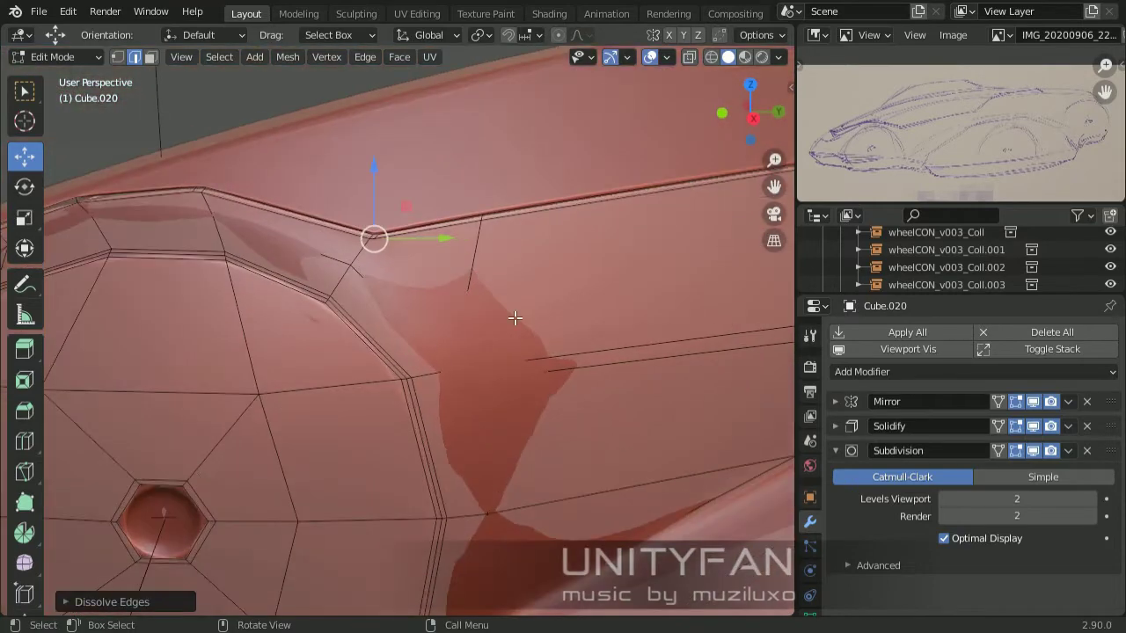
{"action": "mouse_move", "coordinate": [515, 317]}
{"action": "middle_mouse_down"}
{"action": "mouse_move", "coordinate": [473, 343]}
{"action": "mouse_move", "coordinate": [985, 390]}
{"action": "middle_mouse_up"}
Hide the subdivision smoothing in the viewport and finish another knife cut
{"action": "key", "text": "Tab"}
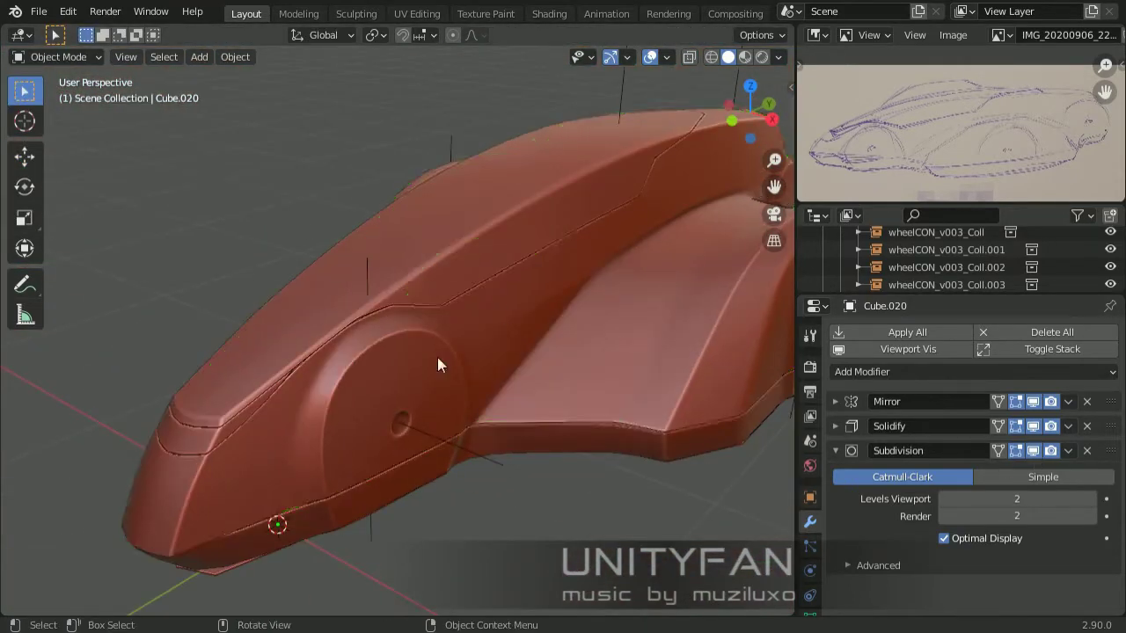
{"action": "scroll", "coordinate": [422, 359], "scroll_direction": "up", "scroll_amount": 2}
{"action": "key", "text": "Tab"}
{"action": "scroll", "coordinate": [413, 351], "scroll_direction": "up", "scroll_amount": 3}
{"action": "scroll", "coordinate": [415, 344], "scroll_direction": "up", "scroll_amount": 3}
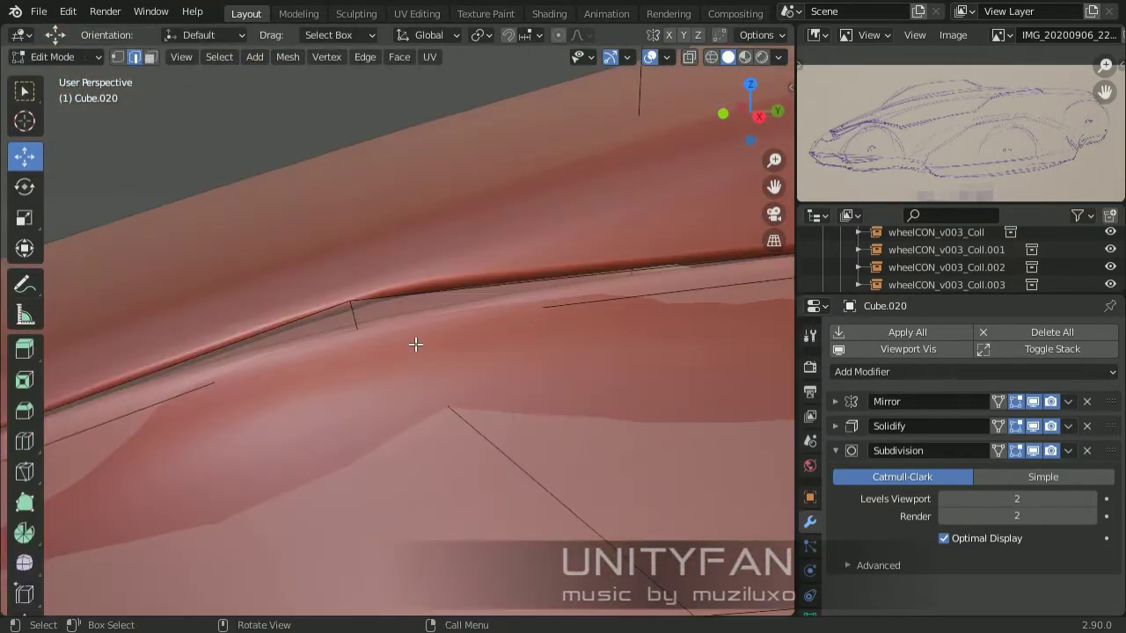
{"action": "left_click", "coordinate": [1032, 451]}
{"action": "key", "text": "Return"}
{"action": "scroll", "coordinate": [400, 316], "scroll_direction": "down", "scroll_amount": 3}
{"action": "key", "text": "Tab"}
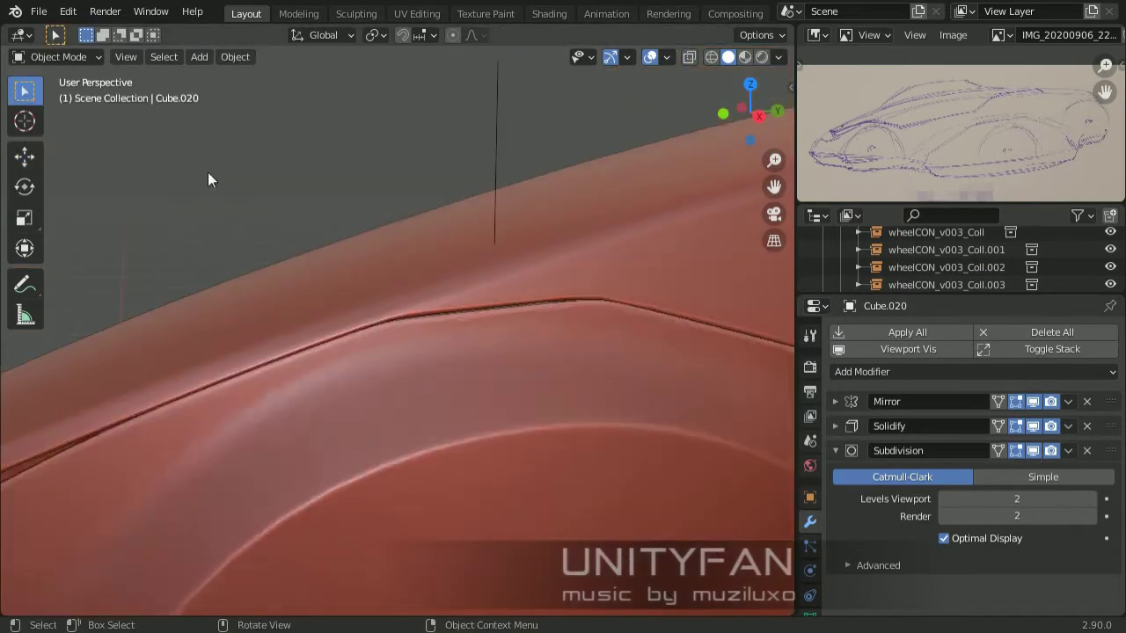
{"action": "middle_click_drag", "start_coordinate": [211, 179], "coordinate": [273, 267]}
Bevel the edge along the top crease and preview the whole car body
{"action": "key", "text": "Tab"}
{"action": "scroll", "coordinate": [411, 293], "scroll_direction": "up", "scroll_amount": 3}
{"action": "scroll", "coordinate": [411, 293], "scroll_direction": "up", "scroll_amount": 2}
{"action": "left_click", "coordinate": [441, 277]}
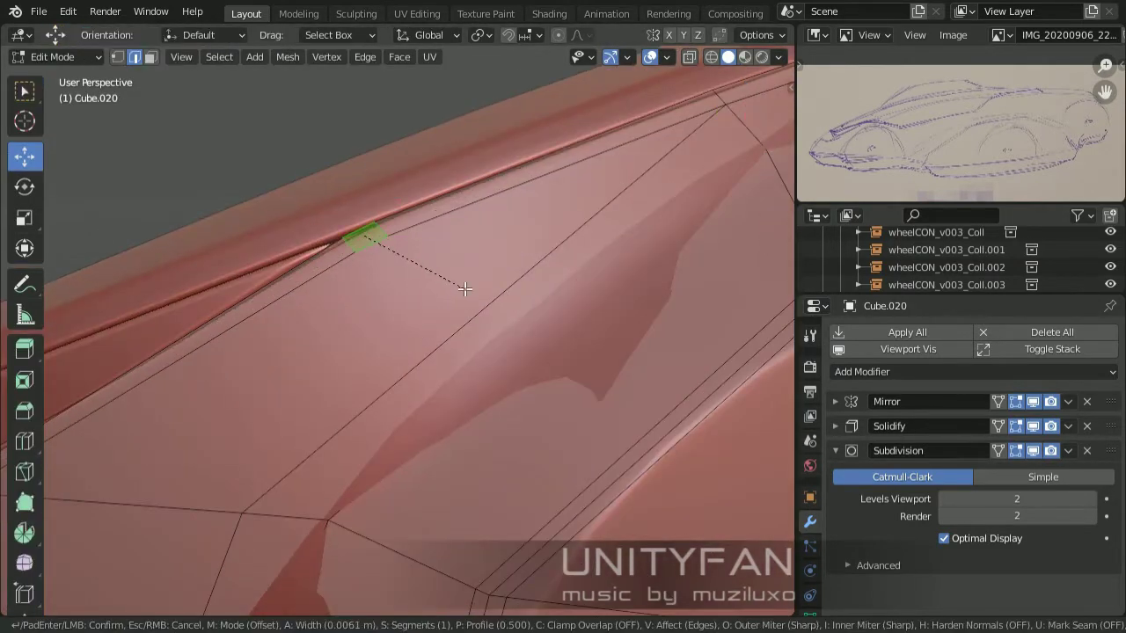
{"action": "left_click", "coordinate": [464, 289]}
{"action": "key", "text": "Tab"}
{"action": "scroll", "coordinate": [433, 318], "scroll_direction": "down", "scroll_amount": 4}
{"action": "mouse_move", "coordinate": [434, 318]}
{"action": "middle_mouse_down"}
{"action": "mouse_move", "coordinate": [482, 433]}
{"action": "mouse_move", "coordinate": [484, 408]}
{"action": "mouse_move", "coordinate": [604, 323]}
{"action": "mouse_move", "coordinate": [336, 334]}
{"action": "middle_mouse_up"}
{"action": "scroll", "coordinate": [337, 334], "scroll_direction": "up", "scroll_amount": 3}
Commit a further knife cut and view the car from the side
{"action": "key", "text": "Tab"}
{"action": "scroll", "coordinate": [368, 298], "scroll_direction": "up", "scroll_amount": 3}
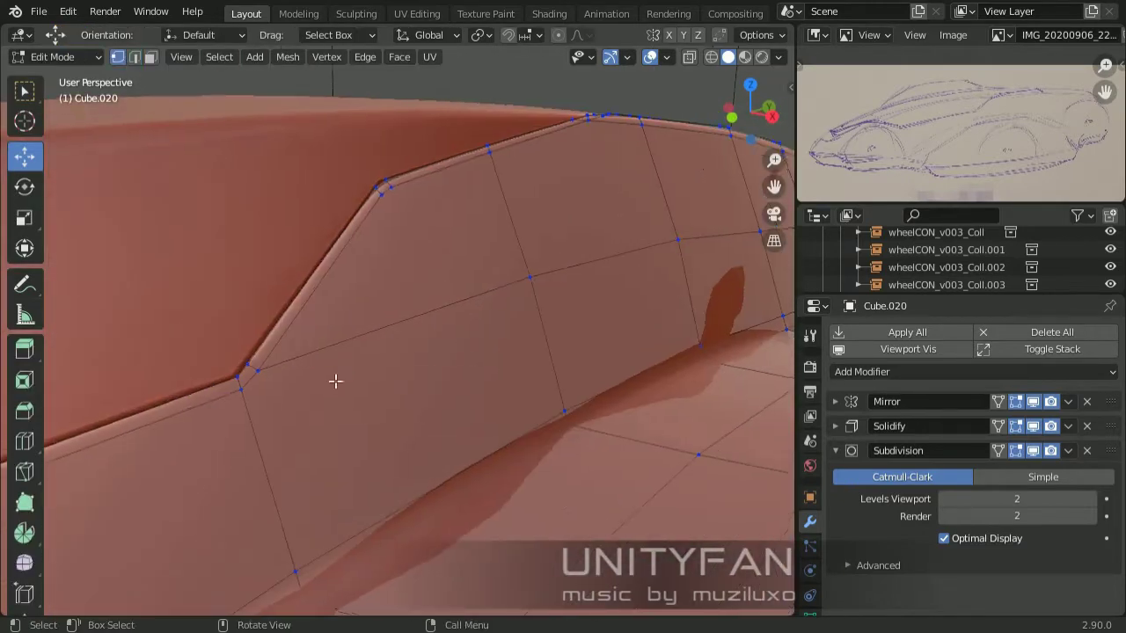
{"action": "scroll", "coordinate": [335, 381], "scroll_direction": "up", "scroll_amount": 2}
{"action": "scroll", "coordinate": [560, 271], "scroll_direction": "down", "scroll_amount": 2}
{"action": "scroll", "coordinate": [477, 327], "scroll_direction": "down", "scroll_amount": 2}
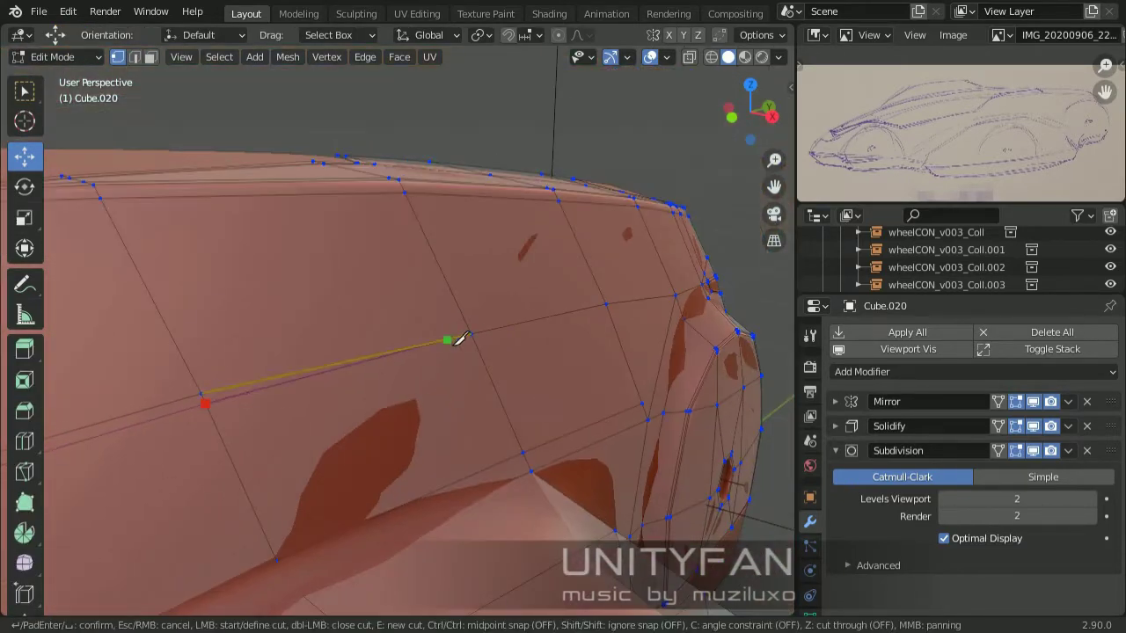
{"action": "scroll", "coordinate": [475, 338], "scroll_direction": "down", "scroll_amount": 2}
{"action": "scroll", "coordinate": [344, 357], "scroll_direction": "down", "scroll_amount": 2}
{"action": "key", "text": "Return"}
{"action": "key", "text": "Tab"}
{"action": "scroll", "coordinate": [259, 405], "scroll_direction": "down", "scroll_amount": 3}
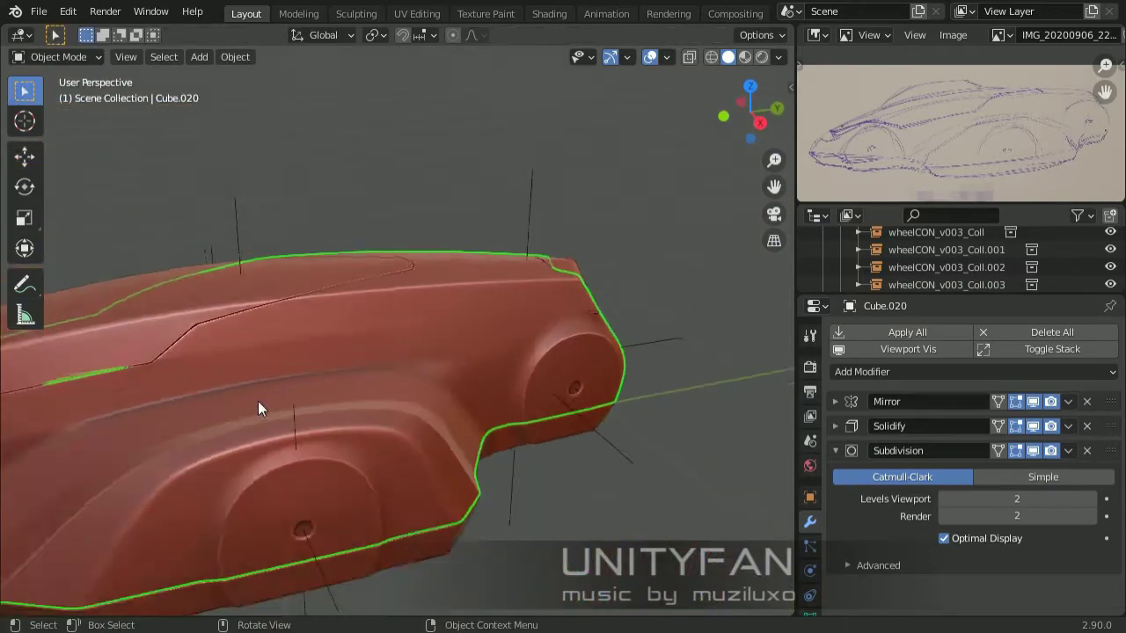
{"action": "mouse_move", "coordinate": [259, 405]}
{"action": "middle_mouse_down"}
{"action": "mouse_move", "coordinate": [377, 350]}
{"action": "mouse_move", "coordinate": [372, 440]}
{"action": "mouse_move", "coordinate": [427, 296]}
{"action": "middle_mouse_up"}
{"action": "scroll", "coordinate": [378, 351], "scroll_direction": "up", "scroll_amount": 5}
Nudge the selected vertices and begin a new knife cut on the body
{"action": "key", "text": "Tab"}
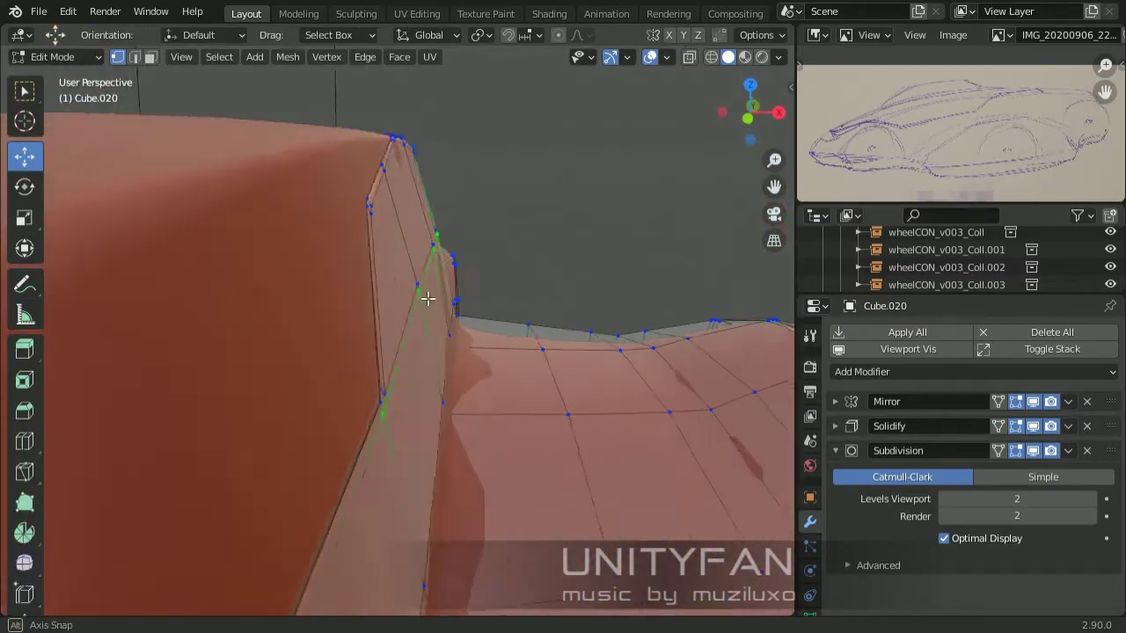
{"action": "key", "text": "g"}
{"action": "key", "text": "Escape"}
{"action": "key", "text": "Tab"}
{"action": "scroll", "coordinate": [492, 290], "scroll_direction": "down", "scroll_amount": 4}
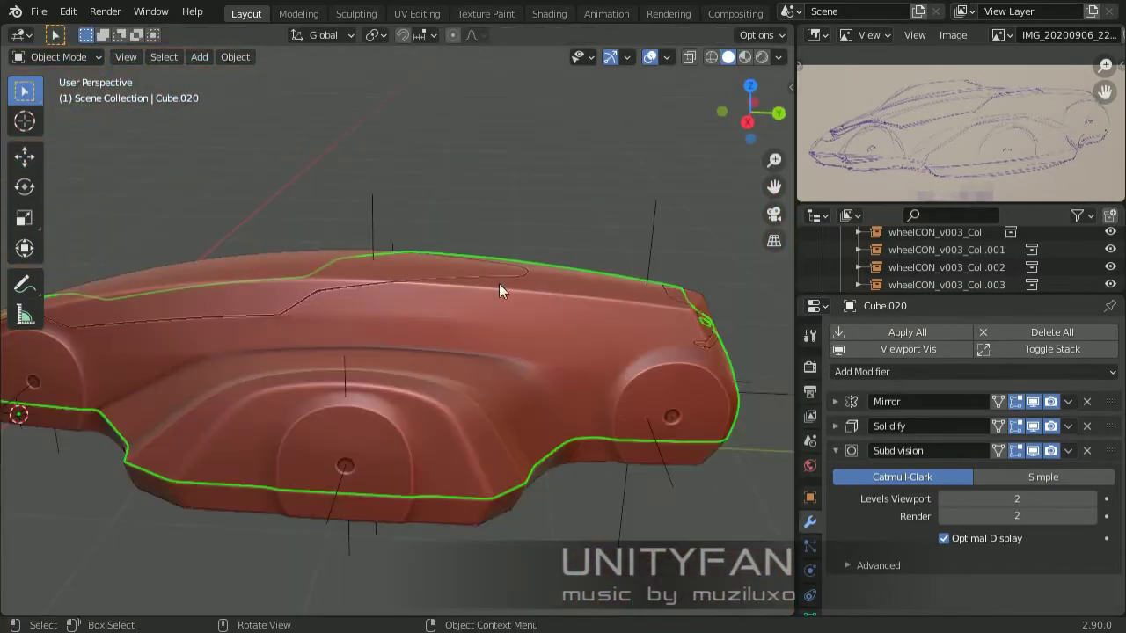
{"action": "key", "text": "Tab"}
{"action": "scroll", "coordinate": [379, 374], "scroll_direction": "up", "scroll_amount": 4}
{"action": "mouse_move", "coordinate": [376, 377]}
{"action": "middle_mouse_down"}
{"action": "mouse_move", "coordinate": [402, 381]}
{"action": "mouse_move", "coordinate": [378, 420]}
{"action": "middle_mouse_up"}
{"action": "key", "text": "k"}
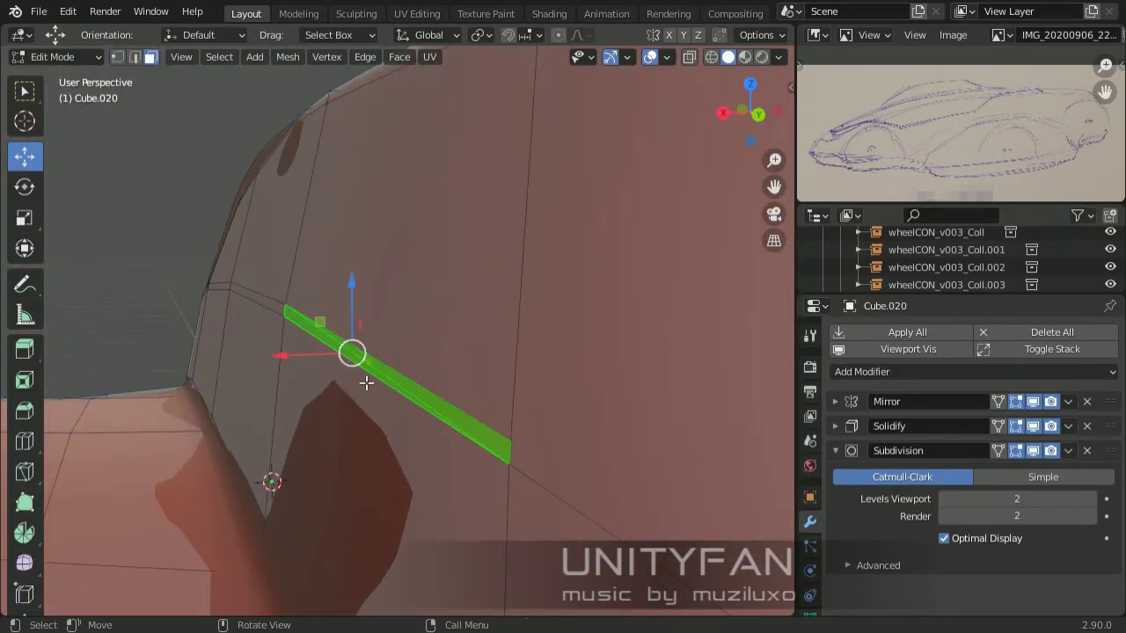
Select the side panel piece Cube.033 and enter Edit Mode on it
{"action": "key", "text": "Tab"}
{"action": "scroll", "coordinate": [479, 458], "scroll_direction": "down", "scroll_amount": 5}
{"action": "middle_click_drag", "start_coordinate": [480, 458], "coordinate": [549, 405]}
{"action": "mouse_move", "coordinate": [473, 415]}
{"action": "middle_mouse_down"}
{"action": "mouse_move", "coordinate": [483, 424]}
{"action": "mouse_move", "coordinate": [343, 317]}
{"action": "mouse_move", "coordinate": [460, 457]}
{"action": "mouse_move", "coordinate": [430, 457]}
{"action": "middle_mouse_up"}
{"action": "left_click", "coordinate": [483, 424]}
{"action": "key", "text": "Tab"}
{"action": "scroll", "coordinate": [483, 424], "scroll_direction": "up", "scroll_amount": 4}
{"action": "scroll", "coordinate": [430, 457], "scroll_direction": "up", "scroll_amount": 3}
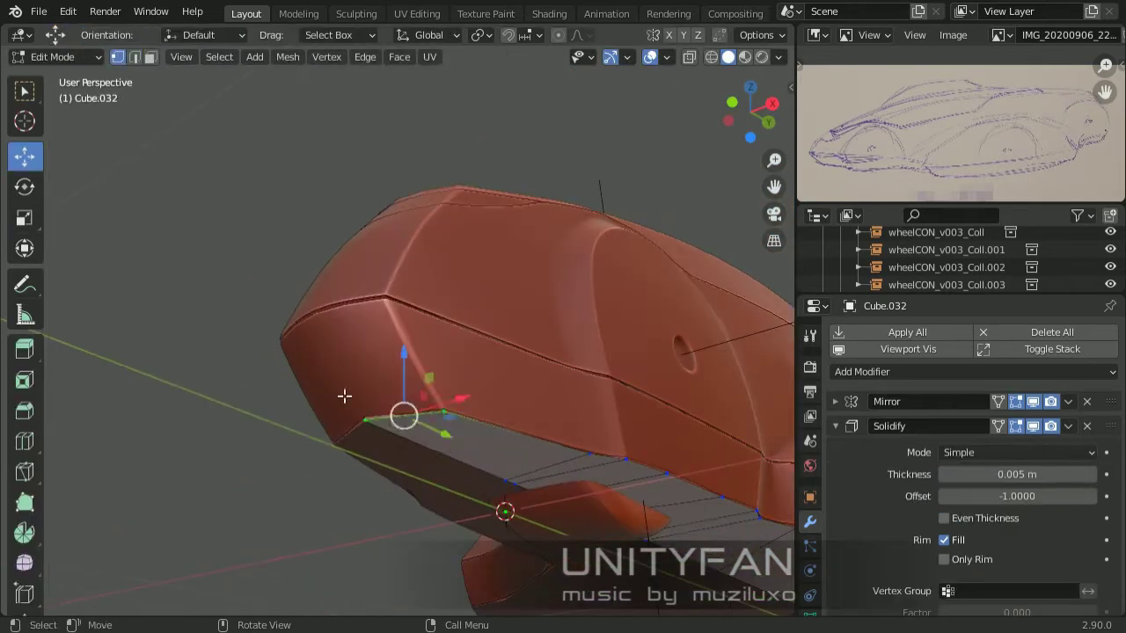
Shift the side-opening edge loop slightly and view the whole car in Object Mode
{"action": "mouse_move", "coordinate": [344, 396]}
{"action": "middle_mouse_down"}
{"action": "mouse_move", "coordinate": [457, 395]}
{"action": "mouse_move", "coordinate": [558, 279]}
{"action": "mouse_move", "coordinate": [222, 203]}
{"action": "middle_mouse_up"}
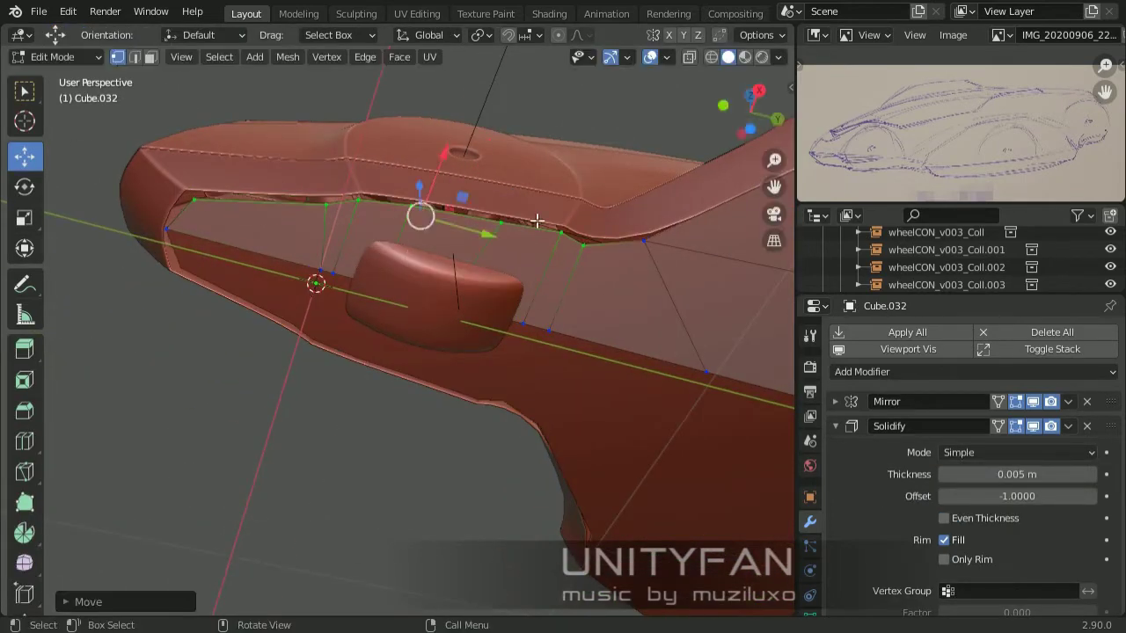
{"action": "mouse_move", "coordinate": [536, 221]}
{"action": "middle_mouse_down"}
{"action": "mouse_move", "coordinate": [290, 258]}
{"action": "mouse_move", "coordinate": [470, 224]}
{"action": "middle_mouse_up"}
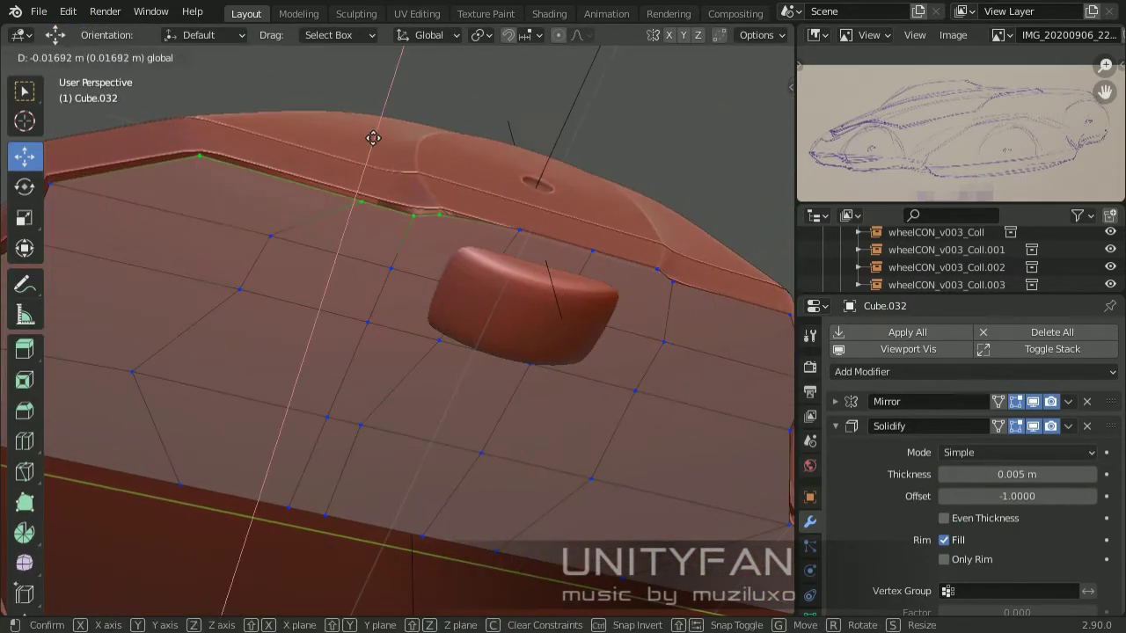
{"action": "left_click_drag", "start_coordinate": [413, 235], "coordinate": [157, 145]}
{"action": "mouse_move", "coordinate": [364, 187]}
{"action": "middle_mouse_down"}
{"action": "mouse_move", "coordinate": [498, 296]}
{"action": "mouse_move", "coordinate": [460, 420]}
{"action": "mouse_move", "coordinate": [747, 372]}
{"action": "mouse_move", "coordinate": [584, 431]}
{"action": "middle_mouse_up"}
{"action": "key", "text": "Tab"}
{"action": "scroll", "coordinate": [584, 431], "scroll_direction": "down", "scroll_amount": 5}
{"action": "middle_click_drag", "start_coordinate": [576, 323], "coordinate": [496, 444]}
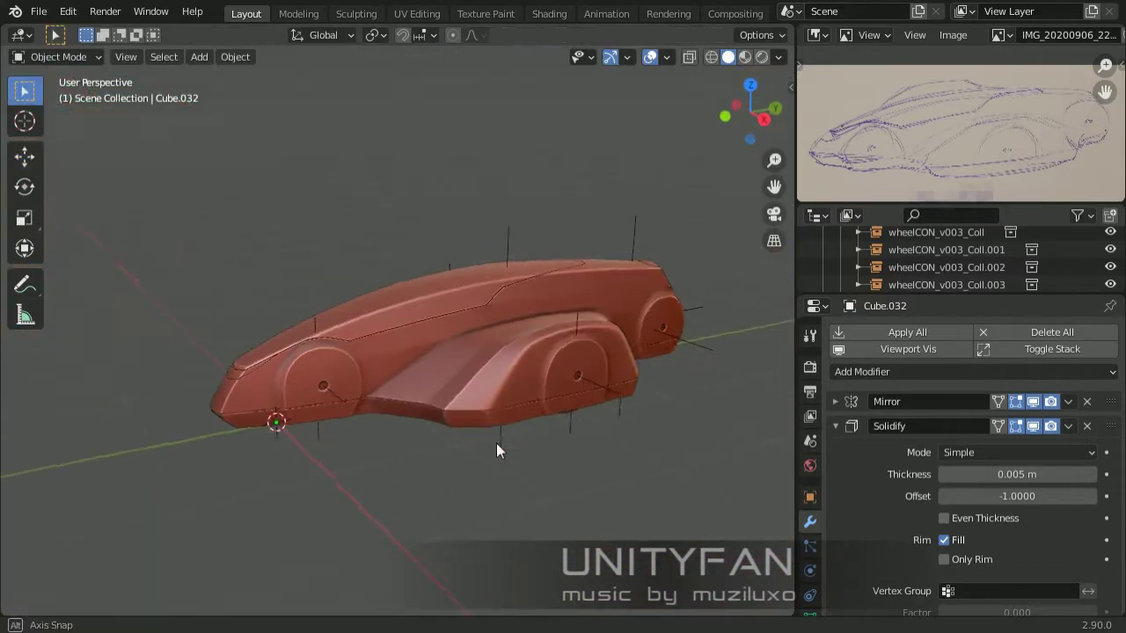
{"action": "scroll", "coordinate": [478, 458], "scroll_direction": "up", "scroll_amount": 5}
Open body shell Cube.020's mesh, clear its selection, inspect it, and exit Edit Mode
{"action": "left_click", "coordinate": [586, 362]}
{"action": "key", "text": "Tab"}
{"action": "mouse_move", "coordinate": [586, 361]}
{"action": "middle_mouse_down"}
{"action": "mouse_move", "coordinate": [583, 313]}
{"action": "mouse_move", "coordinate": [496, 380]}
{"action": "mouse_move", "coordinate": [472, 275]}
{"action": "middle_mouse_up"}
{"action": "left_click", "coordinate": [496, 380], "text": "shift"}
{"action": "mouse_move", "coordinate": [500, 211]}
{"action": "middle_mouse_down"}
{"action": "mouse_move", "coordinate": [475, 334]}
{"action": "mouse_move", "coordinate": [491, 390]}
{"action": "middle_mouse_up"}
{"action": "key", "text": "Tab"}
Duplicate a face of front cowl Cube.028 and separate it into a new object
{"action": "scroll", "coordinate": [490, 384], "scroll_direction": "down", "scroll_amount": 4}
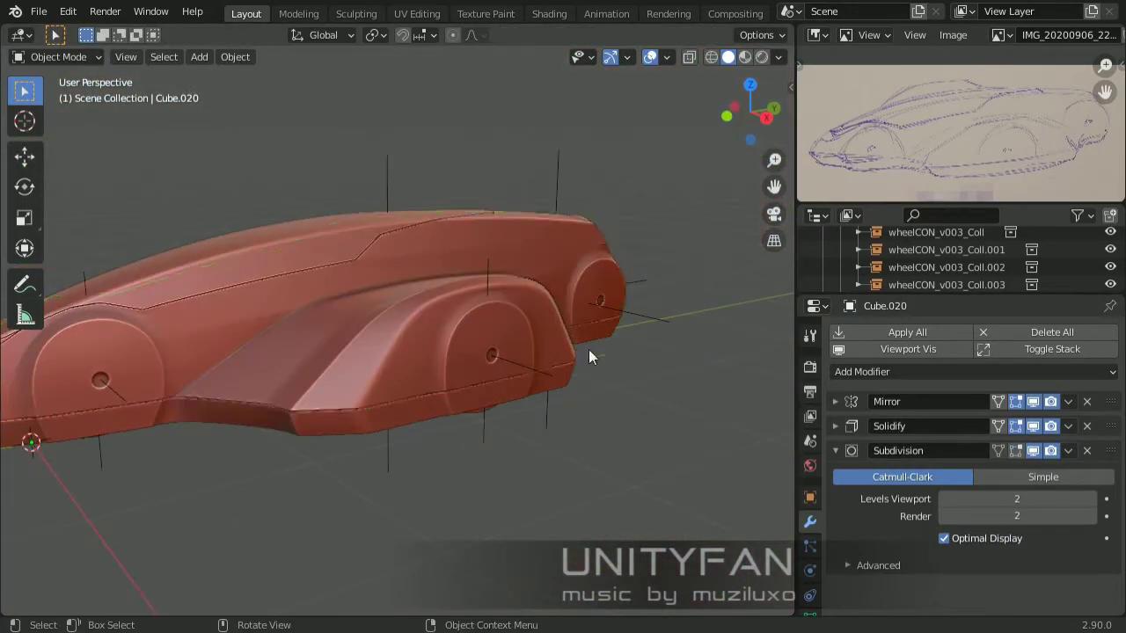
{"action": "mouse_move", "coordinate": [588, 350]}
{"action": "middle_mouse_down"}
{"action": "mouse_move", "coordinate": [367, 403]}
{"action": "mouse_move", "coordinate": [416, 386]}
{"action": "middle_mouse_up"}
{"action": "scroll", "coordinate": [417, 386], "scroll_direction": "up", "scroll_amount": 4}
{"action": "left_click", "coordinate": [350, 331]}
{"action": "left_click", "coordinate": [350, 331]}
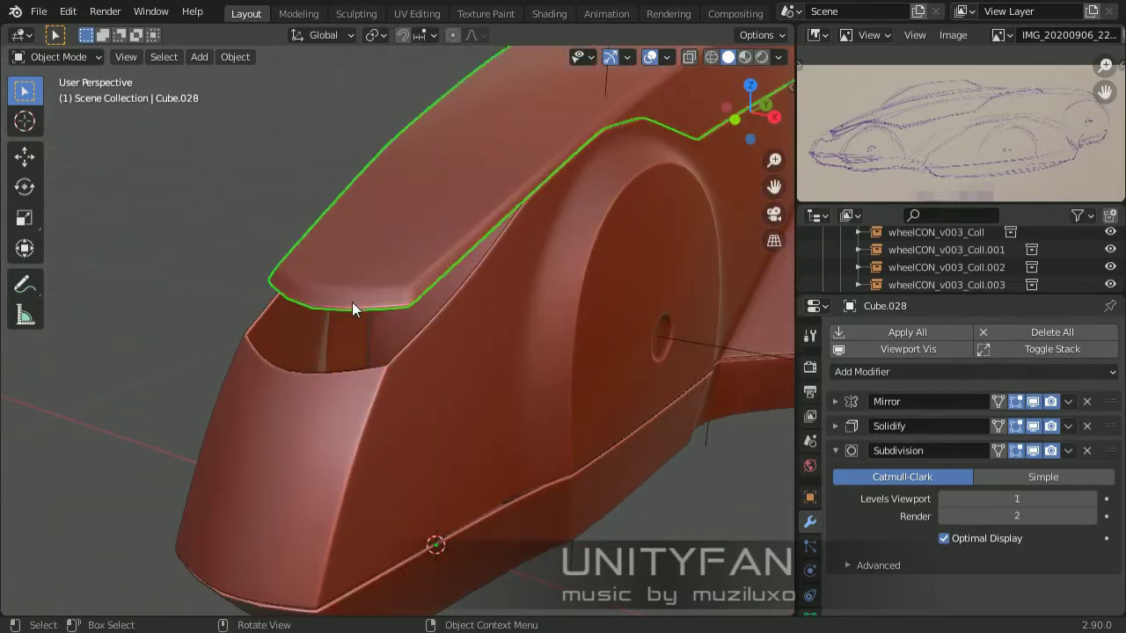
{"action": "key", "text": "Tab"}
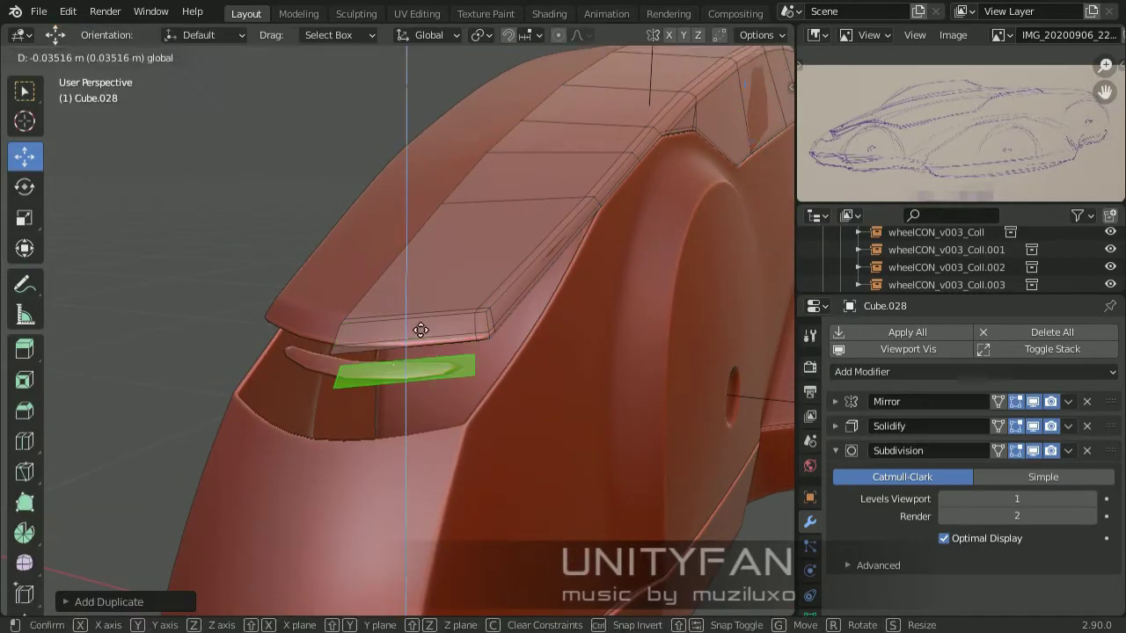
{"action": "key", "text": "Tab"}
Extrude the end of the new piece Cube.034 outward along the body
{"action": "left_click", "coordinate": [387, 373]}
{"action": "key", "text": "Tab"}
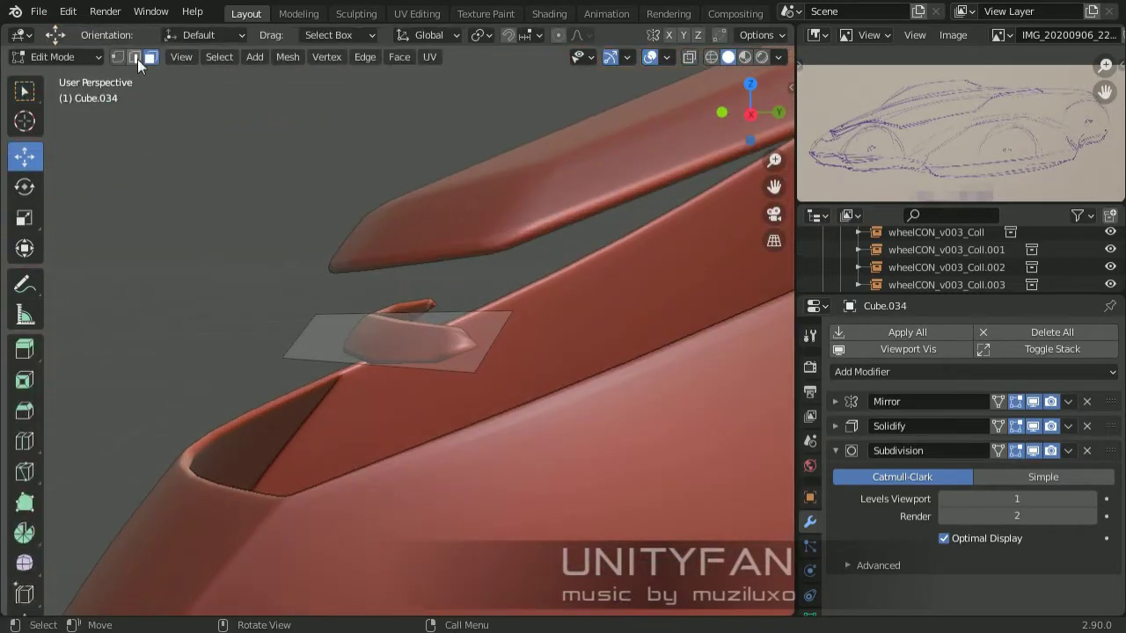
{"action": "mouse_move", "coordinate": [472, 365]}
{"action": "middle_mouse_down"}
{"action": "mouse_move", "coordinate": [628, 372]}
{"action": "mouse_move", "coordinate": [477, 343]}
{"action": "middle_mouse_up"}
{"action": "key", "text": "1"}
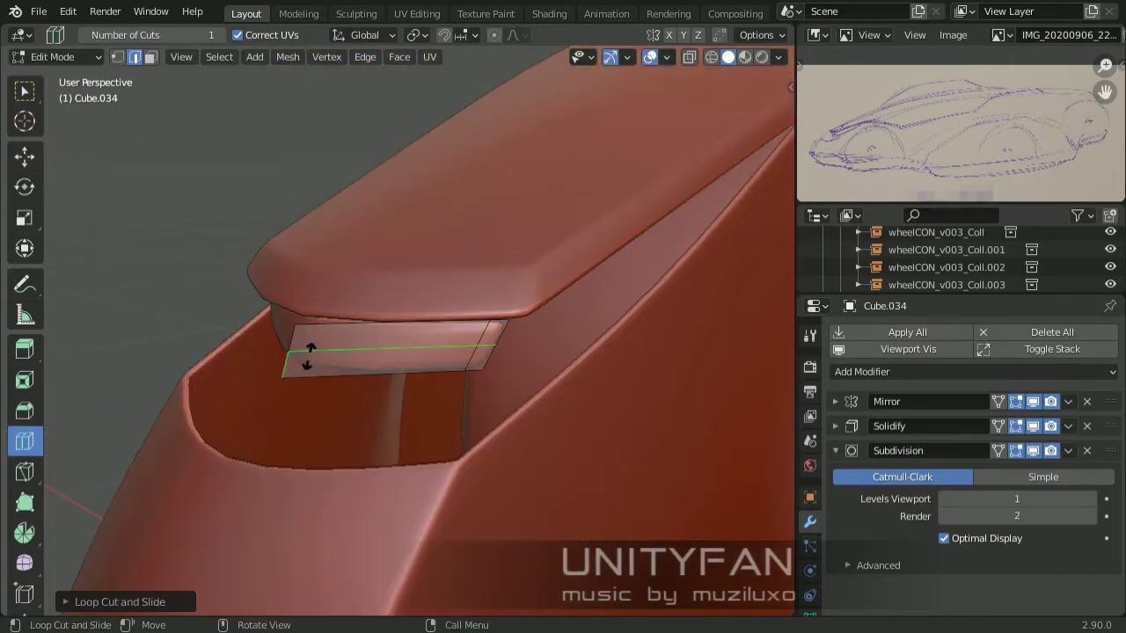
{"action": "key", "text": "Tab"}
{"action": "middle_click_drag", "start_coordinate": [375, 382], "coordinate": [433, 346]}
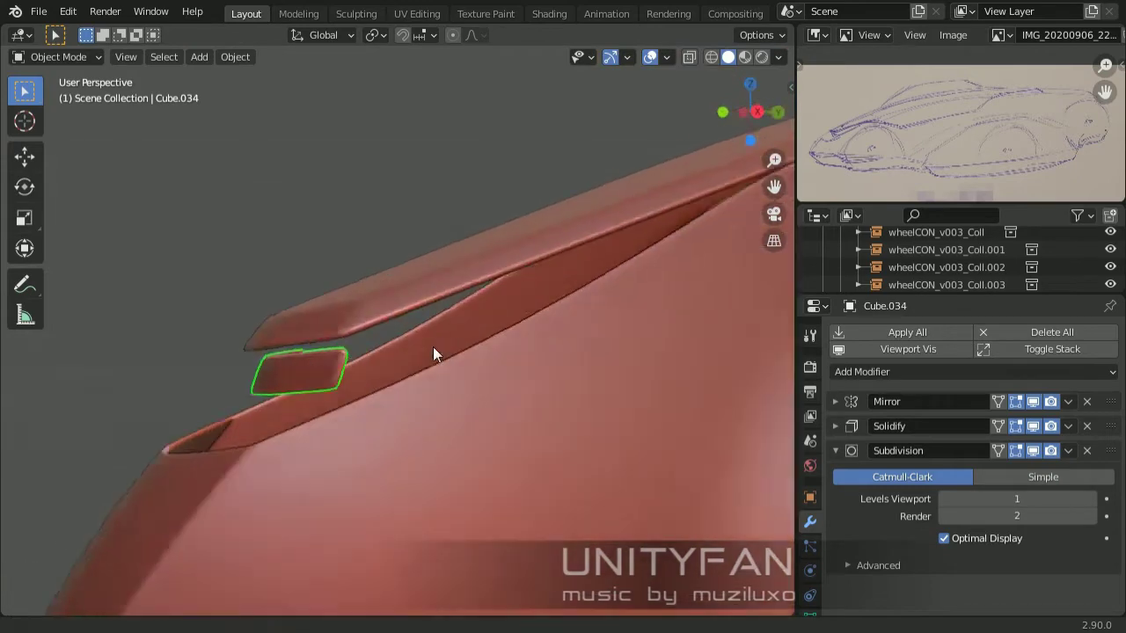
{"action": "key", "text": "Tab"}
{"action": "key", "text": "e"}
{"action": "middle_click_drag", "start_coordinate": [291, 427], "coordinate": [350, 379]}
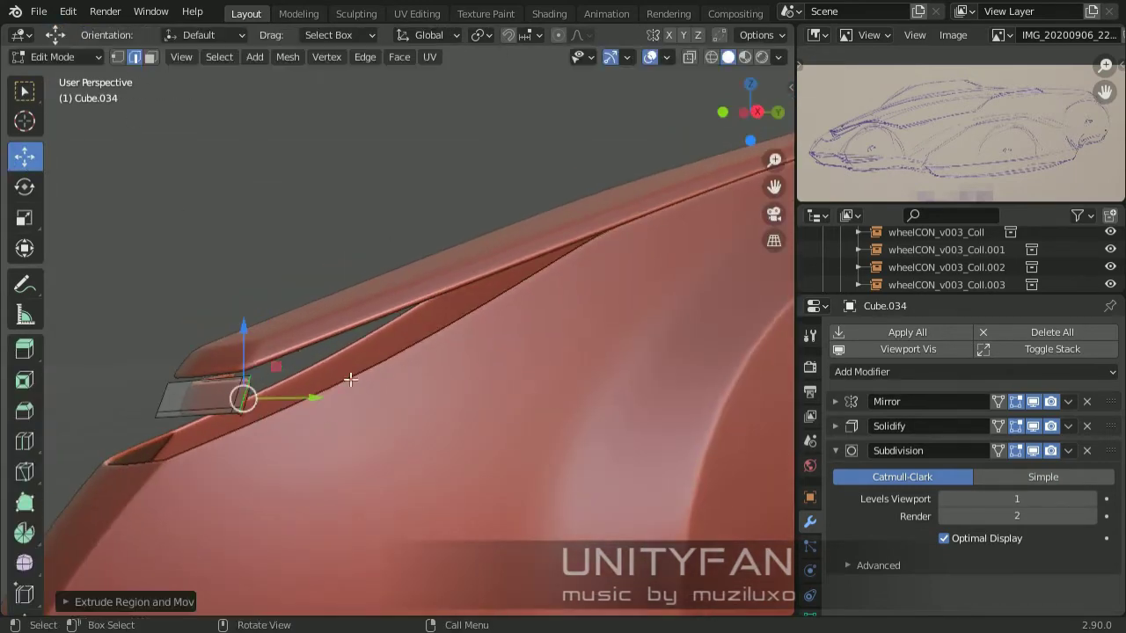
{"action": "mouse_move", "coordinate": [433, 301]}
{"action": "middle_mouse_down"}
{"action": "mouse_move", "coordinate": [505, 332]}
{"action": "mouse_move", "coordinate": [509, 352]}
{"action": "mouse_move", "coordinate": [409, 459]}
{"action": "mouse_move", "coordinate": [523, 482]}
{"action": "mouse_move", "coordinate": [371, 415]}
{"action": "mouse_move", "coordinate": [338, 337]}
{"action": "mouse_move", "coordinate": [441, 401]}
{"action": "mouse_move", "coordinate": [605, 386]}
{"action": "middle_mouse_up"}
Confirm the previous piece's vertex move, then inspect and adjust the roof panel edge of Cube.020
{"action": "left_click", "coordinate": [469, 464]}
{"action": "key", "text": "Tab"}
{"action": "left_click", "coordinate": [520, 359]}
{"action": "key", "text": "Tab"}
{"action": "scroll", "coordinate": [520, 359], "scroll_direction": "up", "scroll_amount": 4}
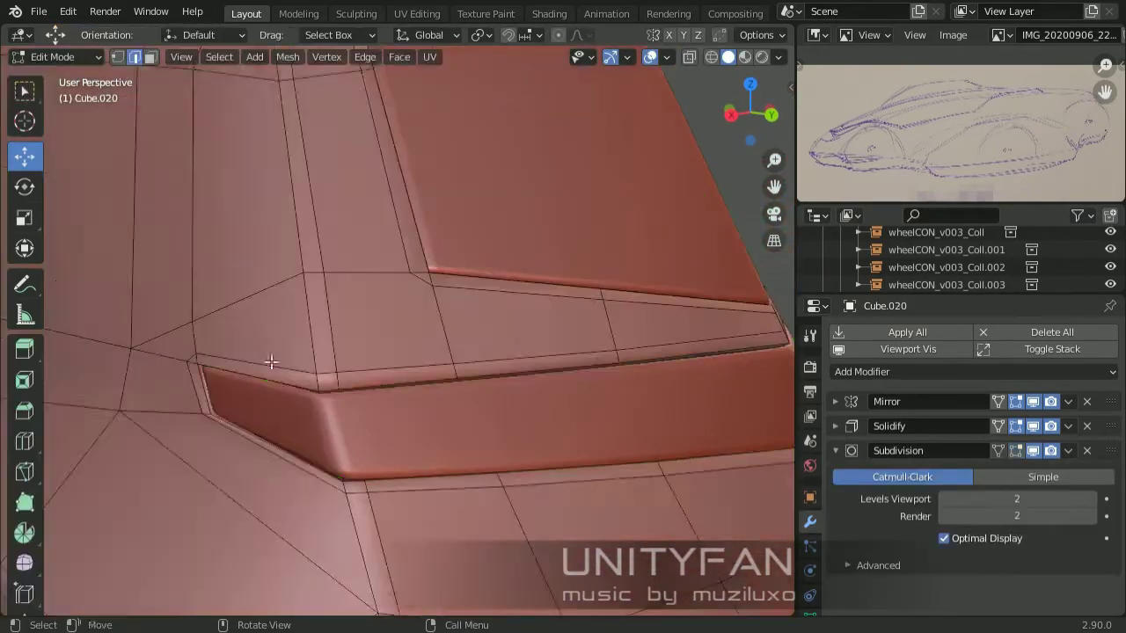
{"action": "mouse_move", "coordinate": [520, 359]}
{"action": "middle_mouse_down"}
{"action": "mouse_move", "coordinate": [485, 312]}
{"action": "mouse_move", "coordinate": [425, 384]}
{"action": "middle_mouse_up"}
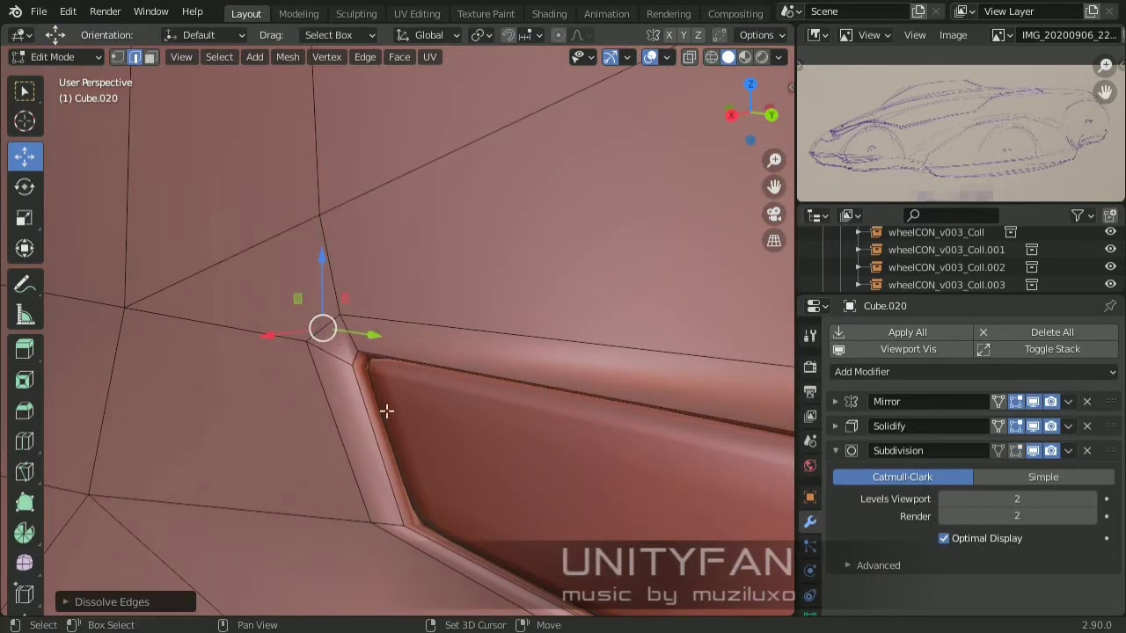
{"action": "middle_click_drag", "start_coordinate": [386, 411], "coordinate": [379, 388], "text": "shift"}
{"action": "key", "text": "Return"}
{"action": "scroll", "coordinate": [344, 333], "scroll_direction": "down", "scroll_amount": 4}
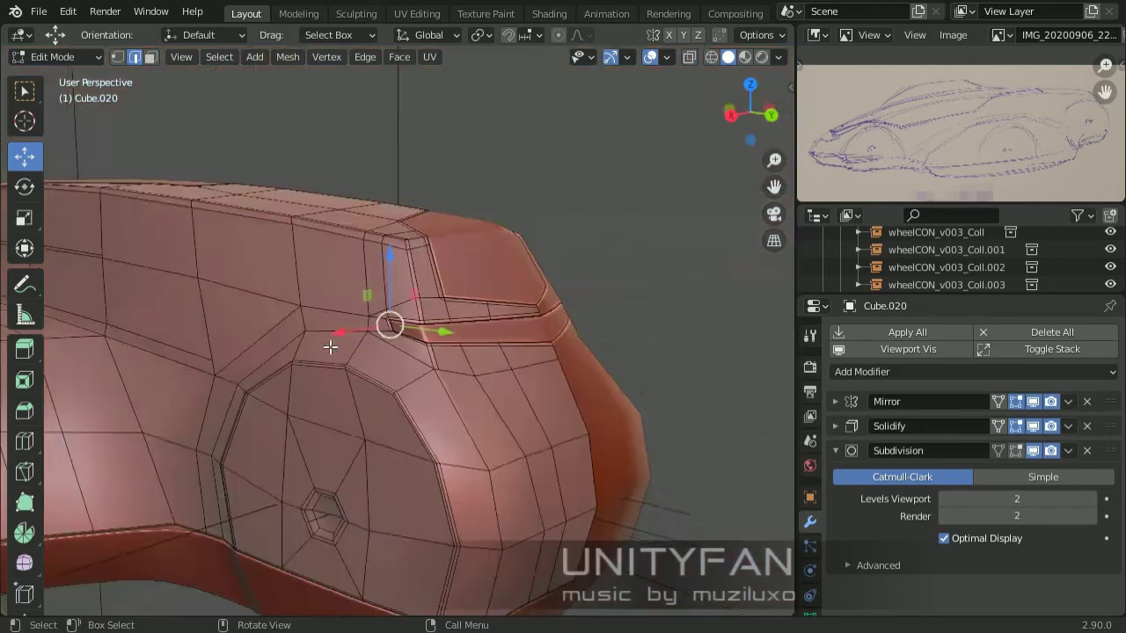
{"action": "key", "text": "Tab"}
Cut and slide a new edge loop across the roof panel of Cube.020
{"action": "scroll", "coordinate": [460, 438], "scroll_direction": "down", "scroll_amount": 3}
{"action": "mouse_move", "coordinate": [454, 362]}
{"action": "middle_mouse_down"}
{"action": "mouse_move", "coordinate": [414, 349]}
{"action": "mouse_move", "coordinate": [507, 357]}
{"action": "middle_mouse_up"}
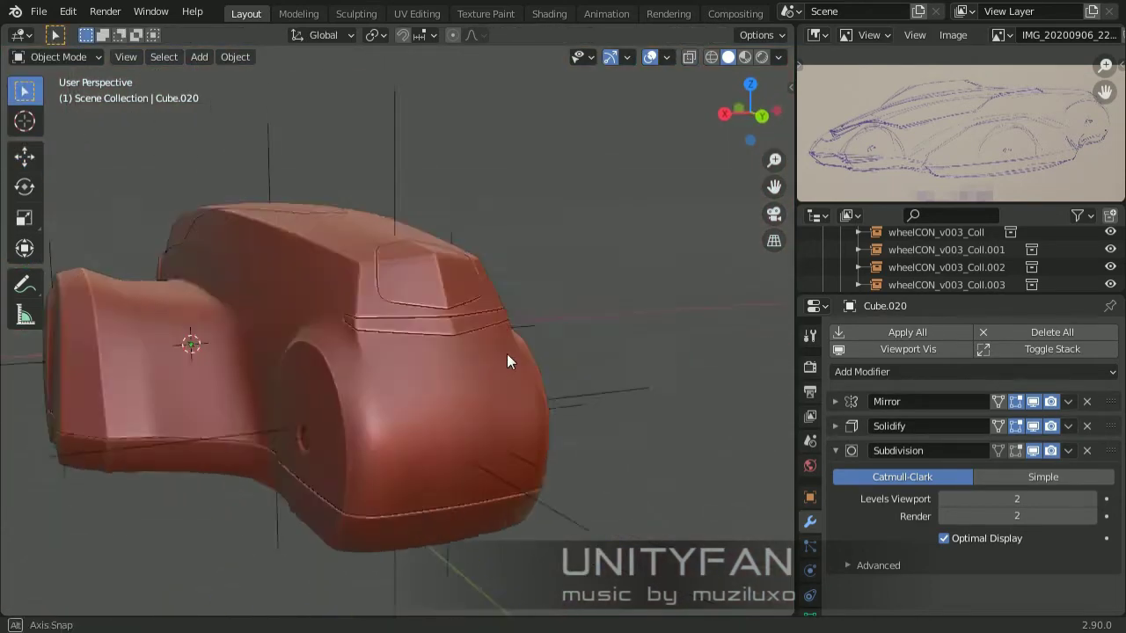
{"action": "scroll", "coordinate": [535, 382], "scroll_direction": "up", "scroll_amount": 3}
{"action": "key", "text": "Tab"}
{"action": "scroll", "coordinate": [264, 396], "scroll_direction": "up", "scroll_amount": 2}
{"action": "left_click", "coordinate": [24, 441]}
{"action": "left_click_drag", "start_coordinate": [255, 370], "coordinate": [266, 370]}
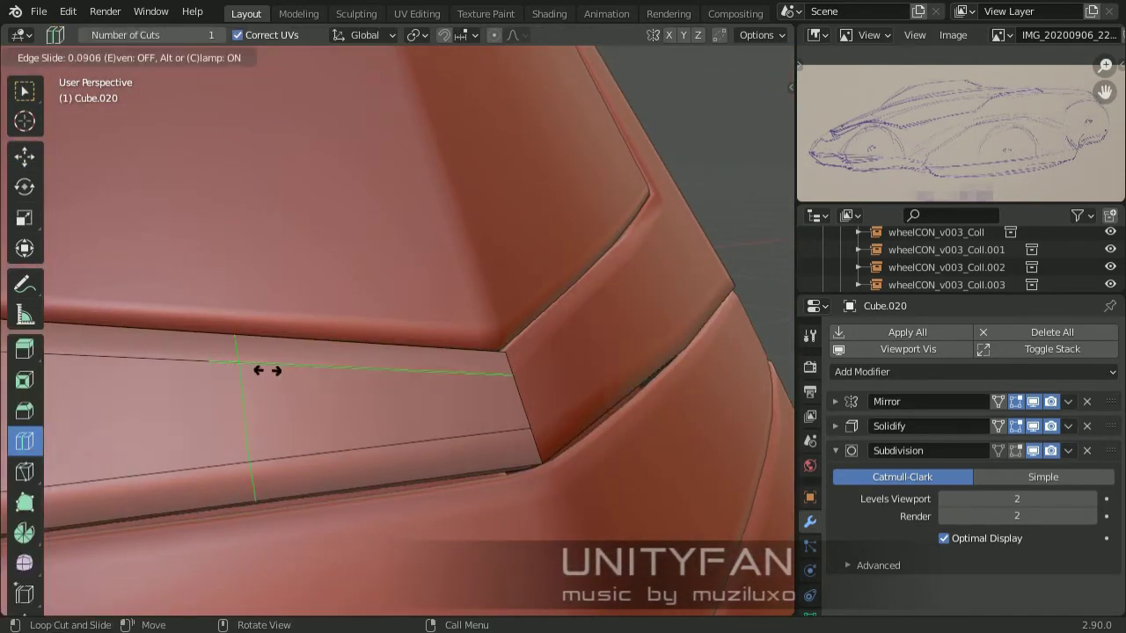
{"action": "left_click_drag", "start_coordinate": [543, 393], "coordinate": [543, 393]}
{"action": "scroll", "coordinate": [408, 368], "scroll_direction": "down", "scroll_amount": 3}
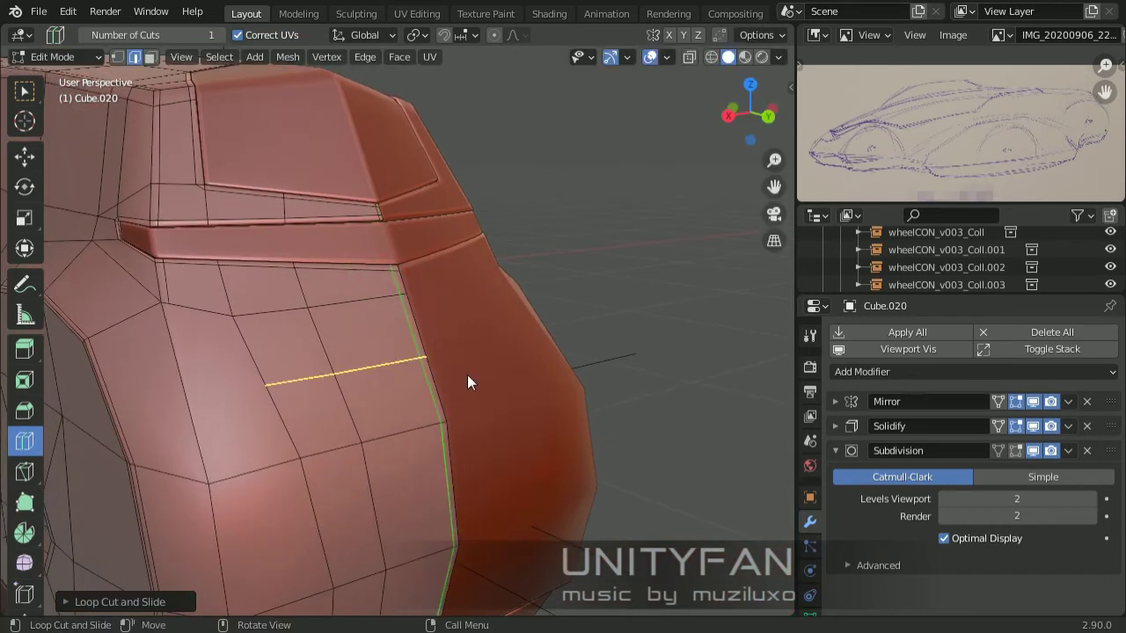
{"action": "key", "text": "Tab"}
Dissolve the stray edge loop on the body shell, then check it from the side
{"action": "scroll", "coordinate": [395, 428], "scroll_direction": "down", "scroll_amount": 4}
{"action": "middle_click_drag", "start_coordinate": [395, 427], "coordinate": [520, 417]}
{"action": "scroll", "coordinate": [465, 379], "scroll_direction": "up", "scroll_amount": 4}
{"action": "key", "text": "Tab"}
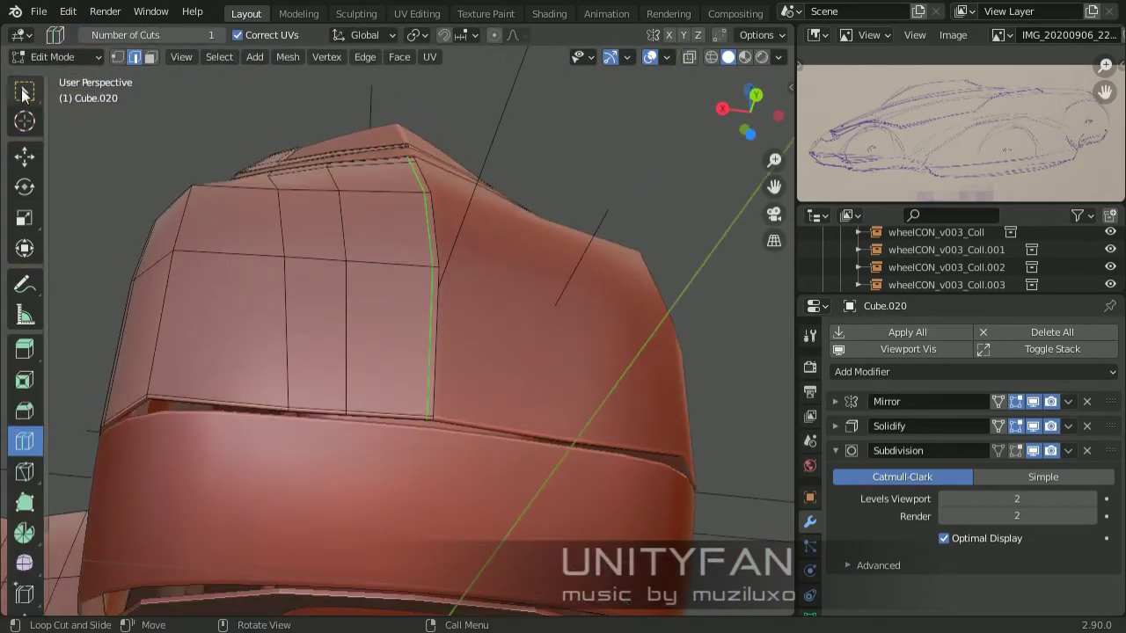
{"action": "scroll", "coordinate": [344, 319], "scroll_direction": "up", "scroll_amount": 2}
{"action": "key", "text": "x"}
{"action": "left_click", "coordinate": [435, 451]}
{"action": "scroll", "coordinate": [434, 451], "scroll_direction": "down", "scroll_amount": 4}
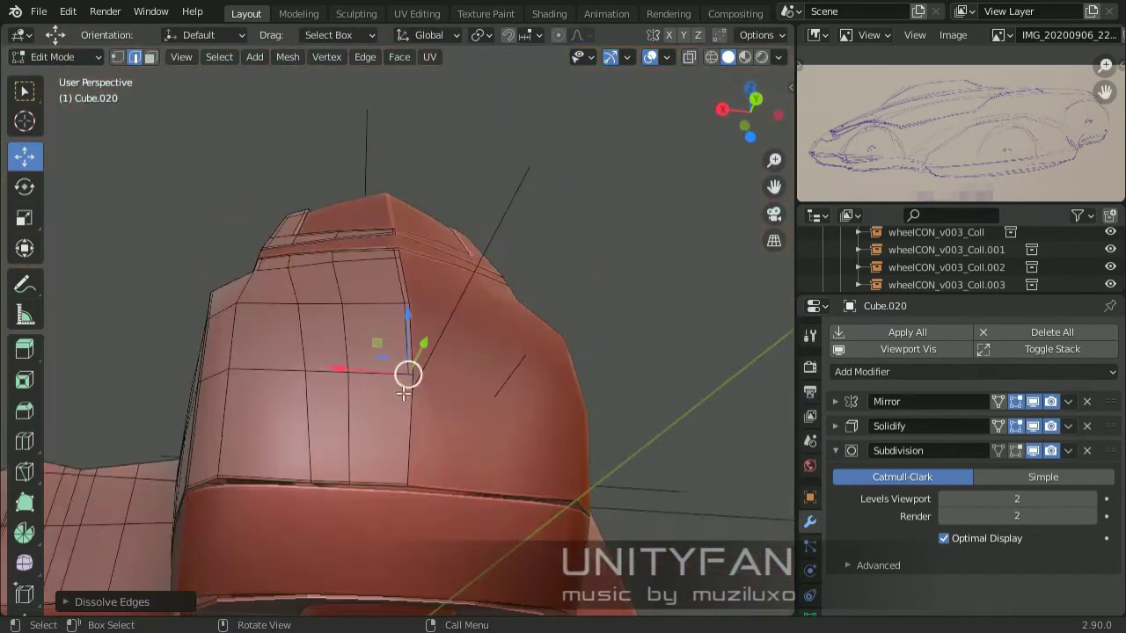
{"action": "key", "text": "Tab"}
{"action": "scroll", "coordinate": [514, 299], "scroll_direction": "down", "scroll_amount": 2}
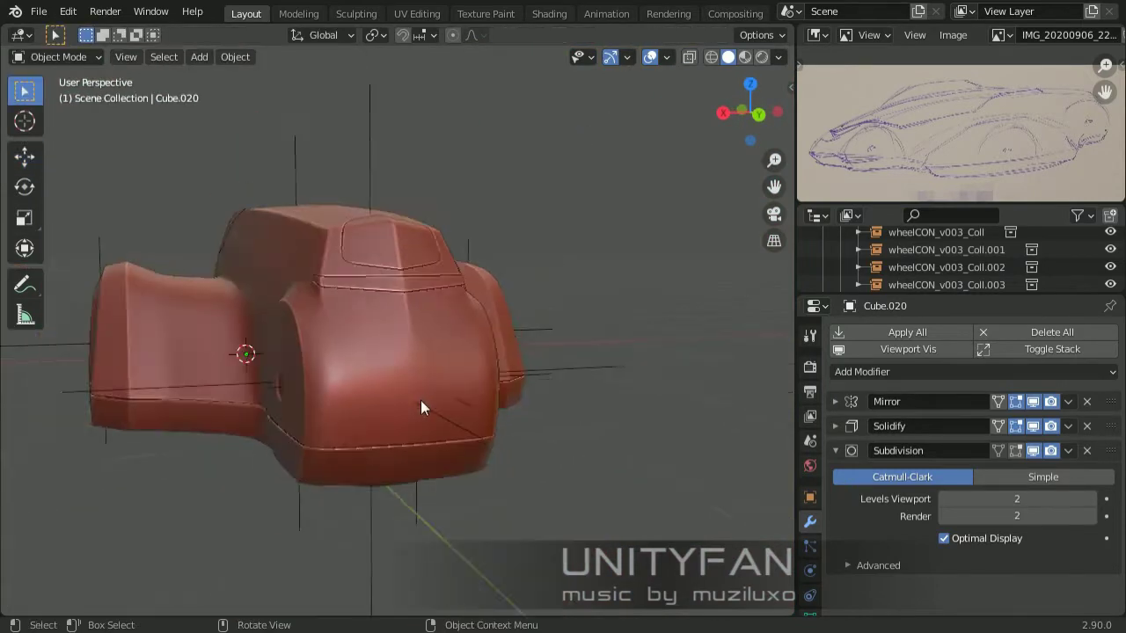
{"action": "mouse_move", "coordinate": [512, 275]}
{"action": "middle_mouse_down"}
{"action": "mouse_move", "coordinate": [397, 360]}
{"action": "mouse_move", "coordinate": [473, 443]}
{"action": "mouse_move", "coordinate": [348, 434]}
{"action": "middle_mouse_up"}
Delete the leftover Bezier curve beside the car
{"action": "left_click", "coordinate": [349, 424]}
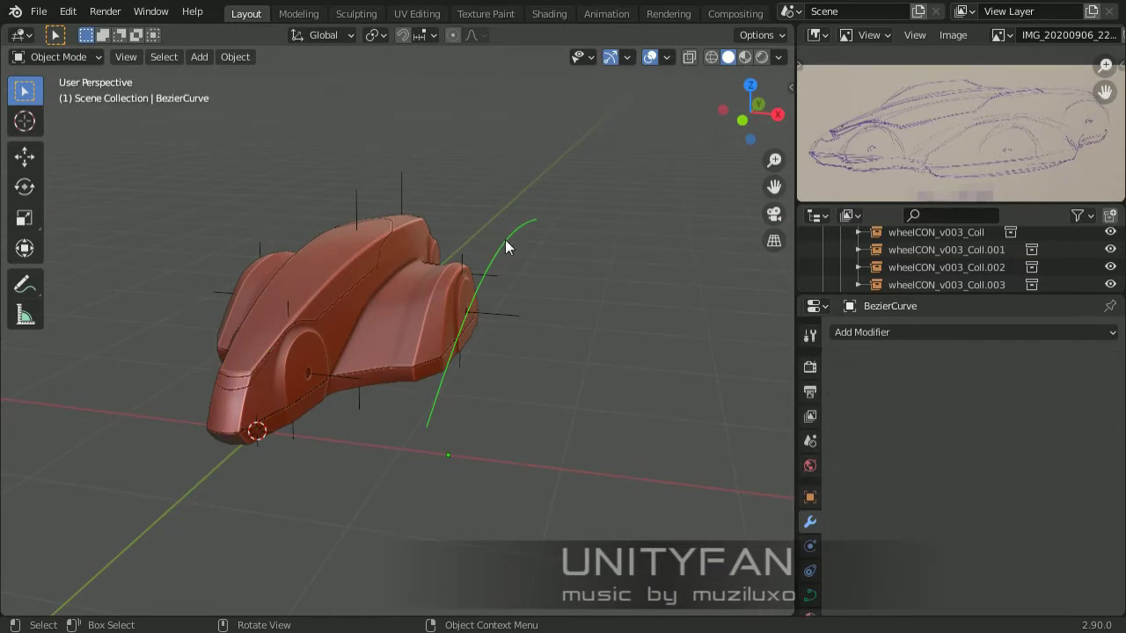
{"action": "key", "text": "Delete"}
{"action": "middle_click_drag", "start_coordinate": [505, 239], "coordinate": [480, 276]}
Save the scene as FC-030_001.blend in the futuristic_car_030 project folder
{"action": "key", "text": "ctrl+shift+s"}
{"action": "double_click", "coordinate": [721, 429]}
{"action": "left_click", "coordinate": [480, 593]}
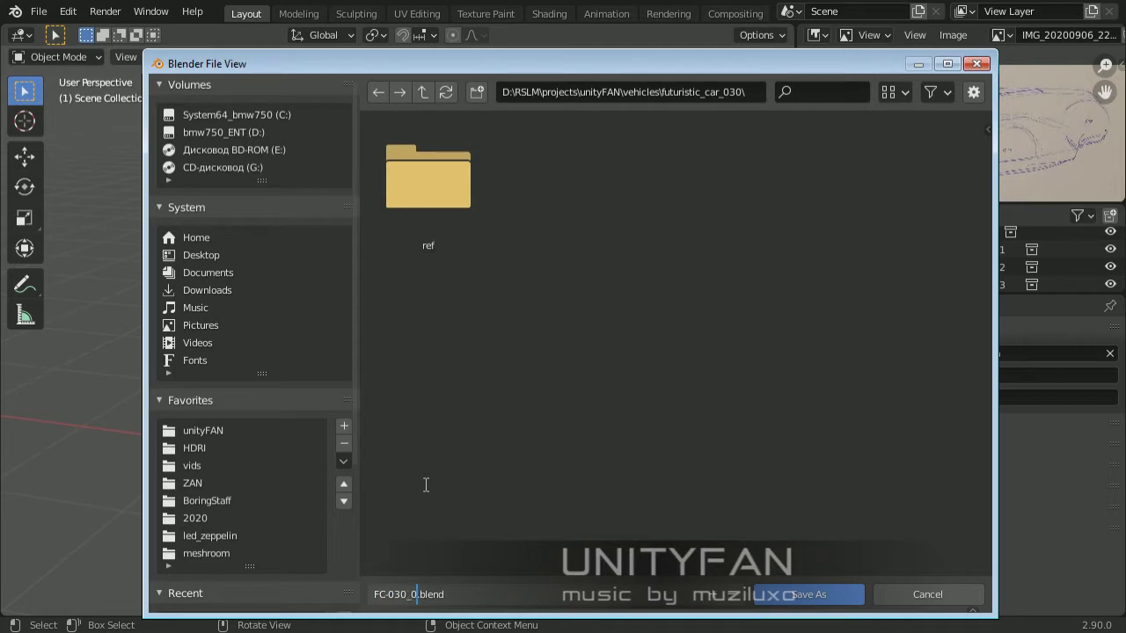
{"action": "left_click", "coordinate": [790, 596]}
{"action": "mouse_move", "coordinate": [419, 379]}
{"action": "middle_mouse_down"}
{"action": "mouse_move", "coordinate": [581, 210]}
{"action": "mouse_move", "coordinate": [544, 253]}
{"action": "middle_mouse_up"}
Switch to Material Preview shading and inspect side panel Cube.033 up close
{"action": "left_click", "coordinate": [745, 57]}
{"action": "scroll", "coordinate": [528, 370], "scroll_direction": "up", "scroll_amount": 2}
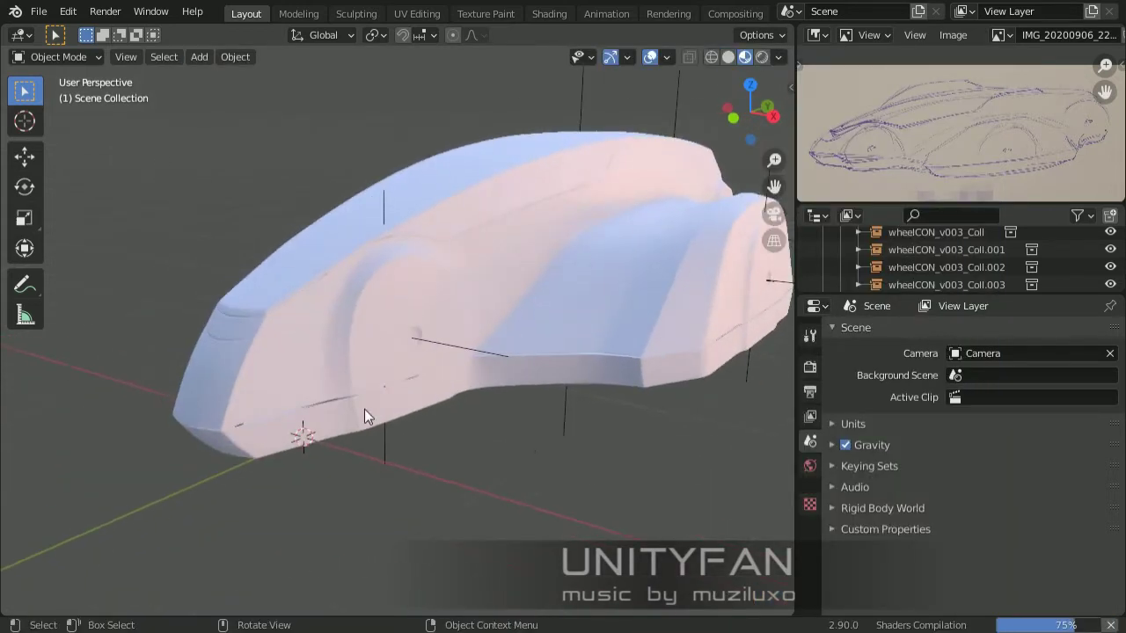
{"action": "mouse_move", "coordinate": [364, 409]}
{"action": "middle_mouse_down"}
{"action": "mouse_move", "coordinate": [441, 378]}
{"action": "mouse_move", "coordinate": [610, 452]}
{"action": "middle_mouse_up"}
{"action": "scroll", "coordinate": [563, 402], "scroll_direction": "up", "scroll_amount": 5}
{"action": "left_click", "coordinate": [563, 402]}
{"action": "key", "text": "Tab"}
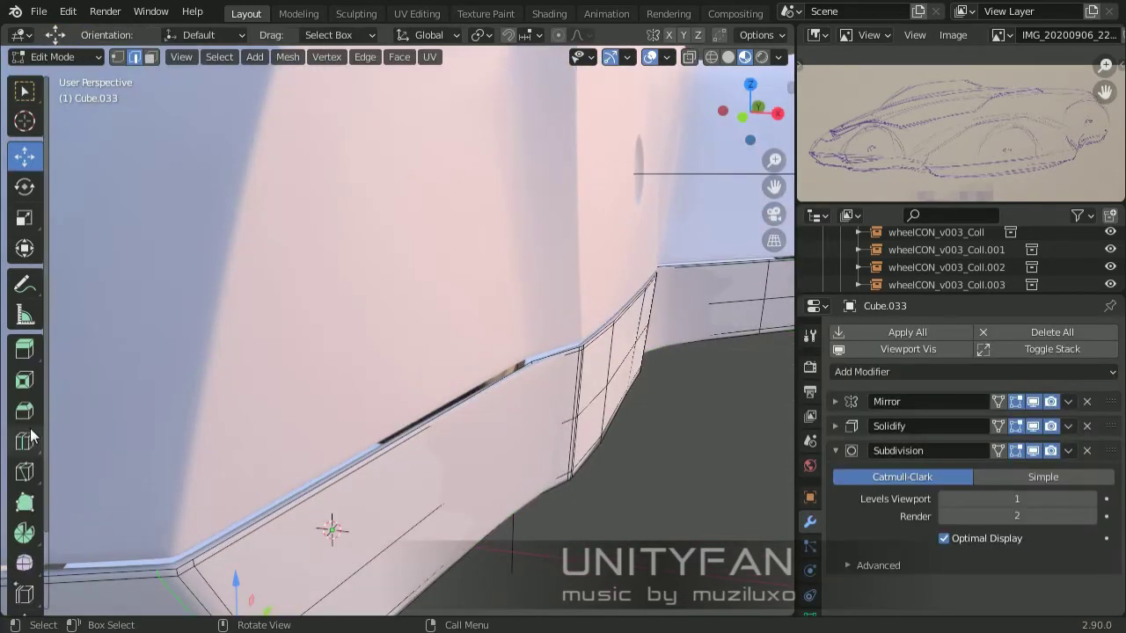
{"action": "key", "text": "Tab"}
{"action": "scroll", "coordinate": [404, 397], "scroll_direction": "down", "scroll_amount": 5}
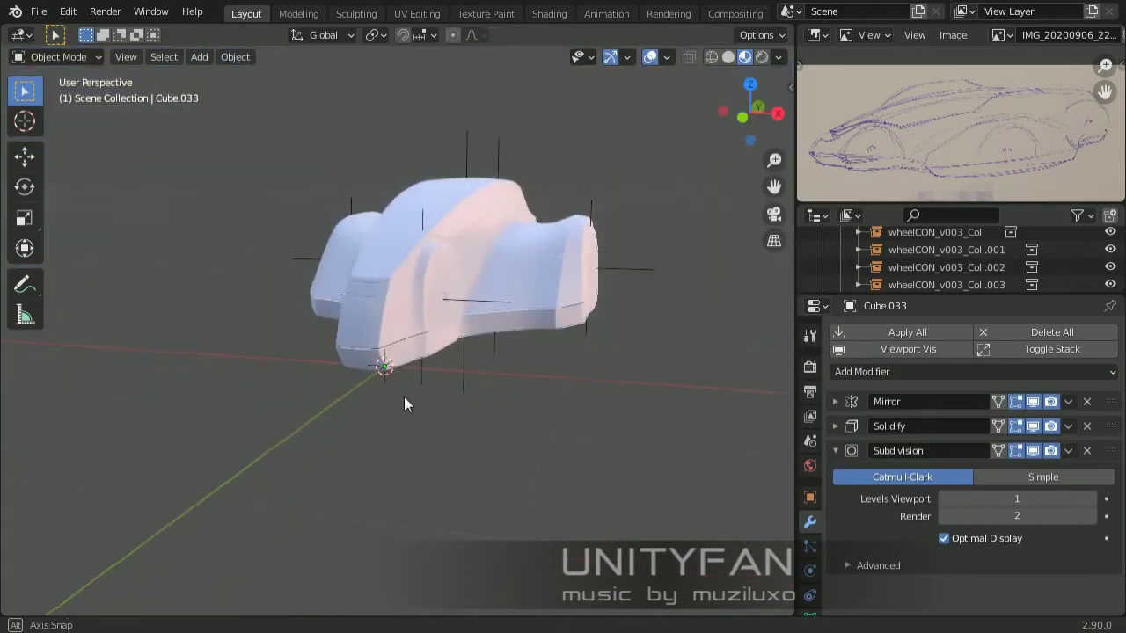
{"action": "scroll", "coordinate": [417, 410], "scroll_direction": "up", "scroll_amount": 2}
Add a new cube and assign it the existing blockers material
{"action": "key", "text": "shift+a"}
{"action": "left_click", "coordinate": [494, 291]}
{"action": "left_click", "coordinate": [810, 610]}
{"action": "left_click", "coordinate": [840, 406]}
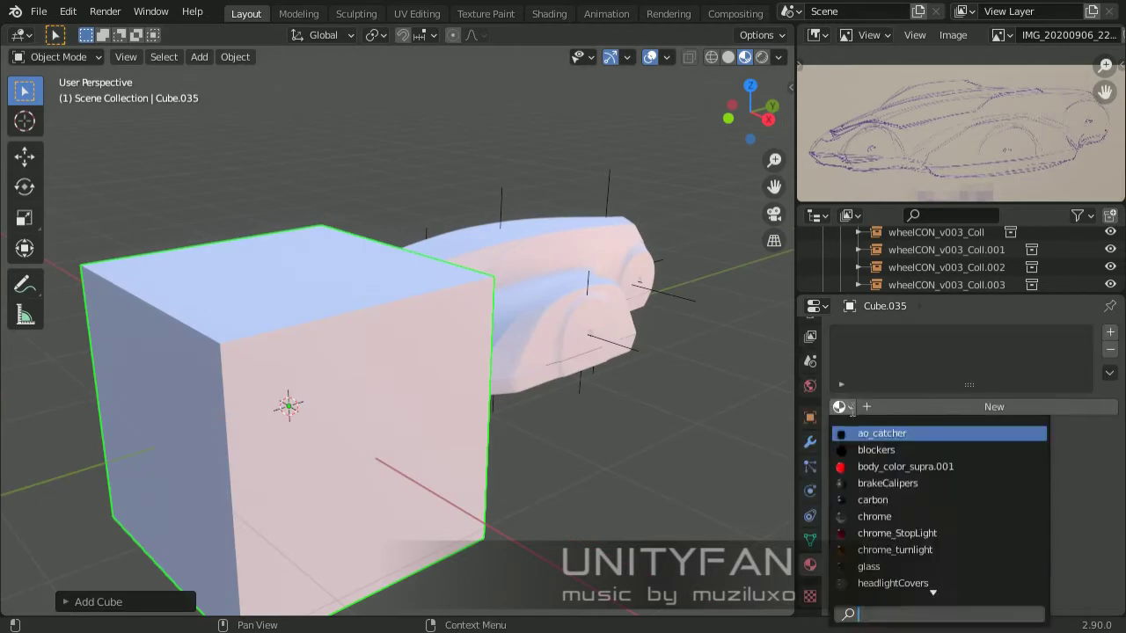
{"action": "left_click", "coordinate": [880, 430]}
Select a side face of the new cube and add a Mirror modifier
{"action": "key", "text": "Tab"}
{"action": "key", "text": "ctrl+r"}
{"action": "left_click", "coordinate": [241, 311]}
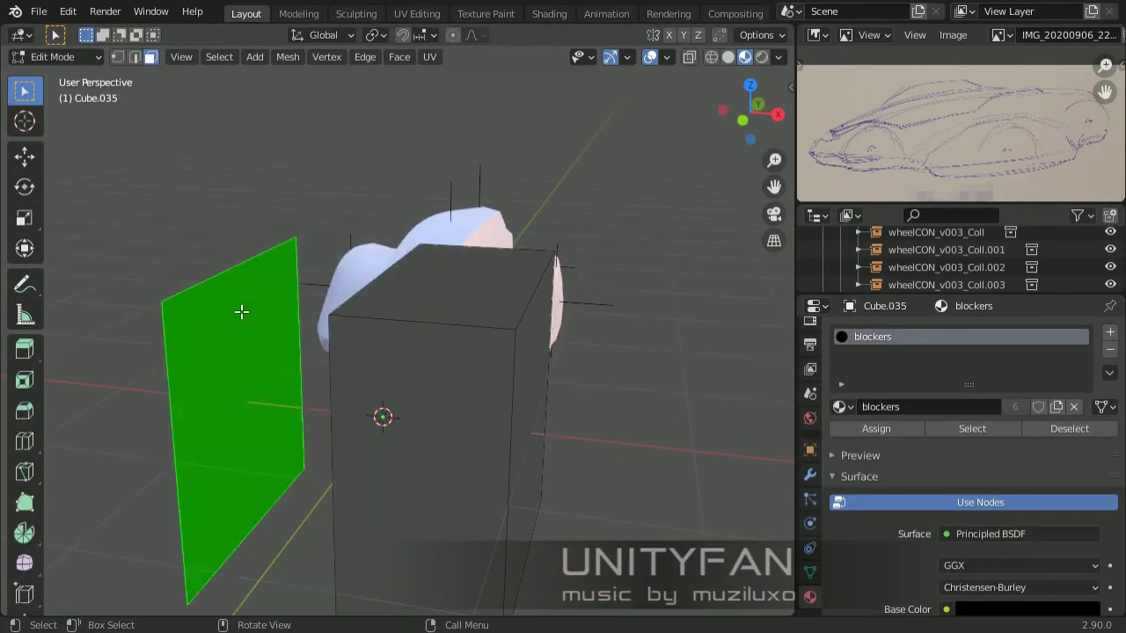
{"action": "key", "text": "Tab"}
{"action": "left_click", "coordinate": [810, 474]}
{"action": "left_click", "coordinate": [975, 371]}
{"action": "left_click", "coordinate": [756, 144]}
Stretch the box's bottom face about 1.16 m along the car, then select its top face
{"action": "middle_click_drag", "start_coordinate": [757, 144], "coordinate": [434, 305]}
{"action": "key", "text": "Tab"}
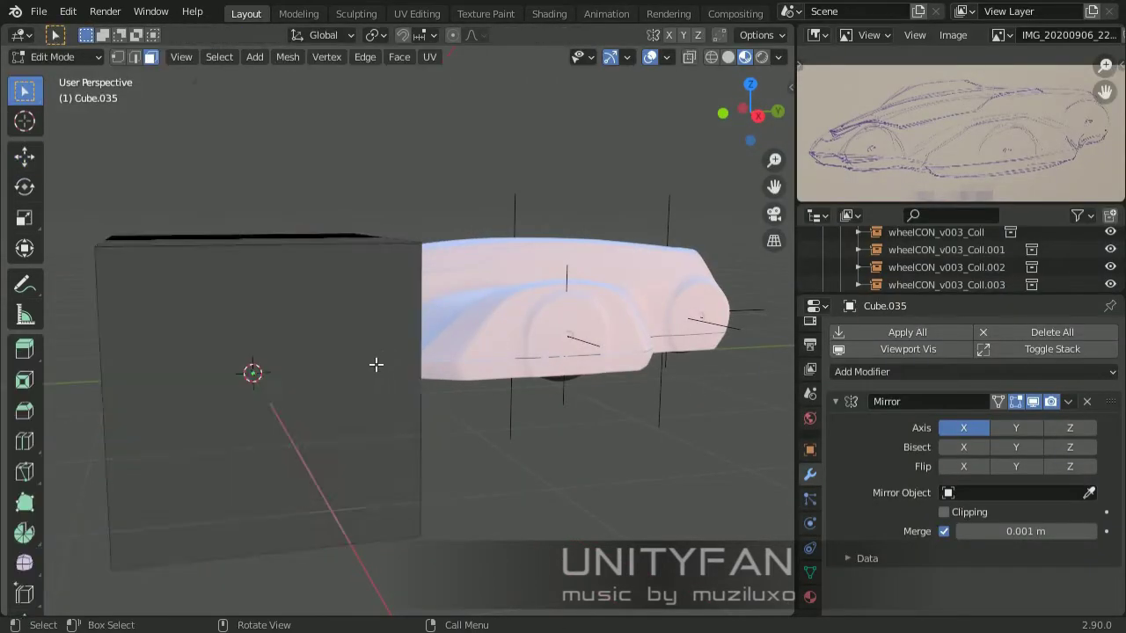
{"action": "middle_click_drag", "start_coordinate": [374, 364], "coordinate": [264, 379]}
{"action": "key", "text": "g"}
{"action": "left_click", "coordinate": [253, 238]}
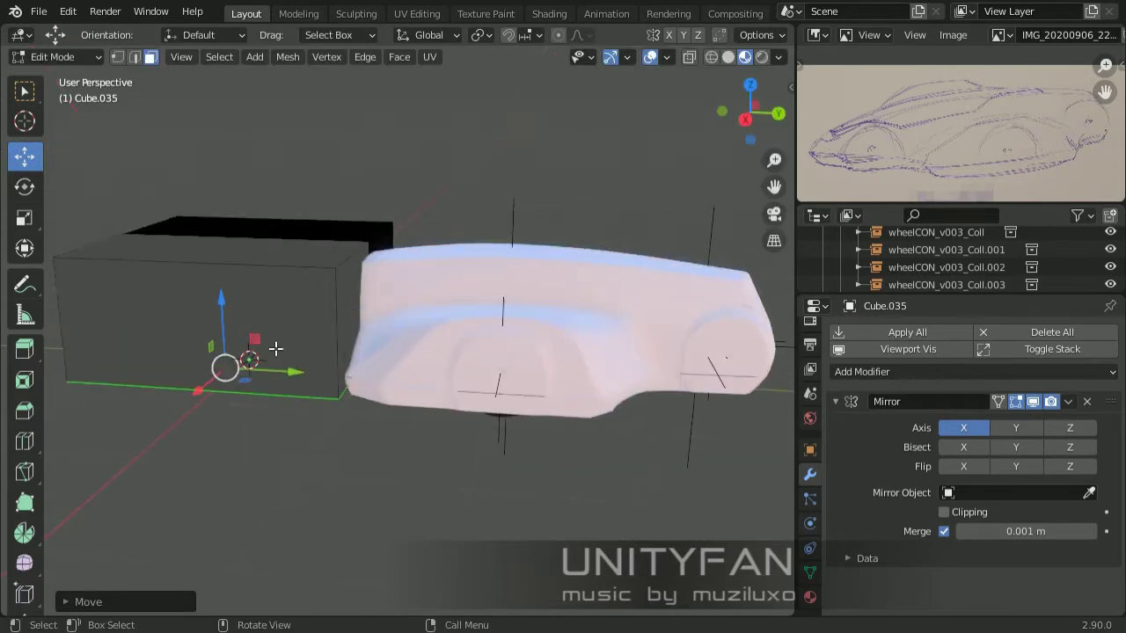
{"action": "mouse_move", "coordinate": [252, 238]}
{"action": "middle_mouse_down"}
{"action": "mouse_move", "coordinate": [458, 358]}
{"action": "mouse_move", "coordinate": [364, 382]}
{"action": "mouse_move", "coordinate": [290, 458]}
{"action": "middle_mouse_up"}
{"action": "left_click", "coordinate": [466, 272]}
{"action": "middle_click_drag", "start_coordinate": [467, 273], "coordinate": [545, 411]}
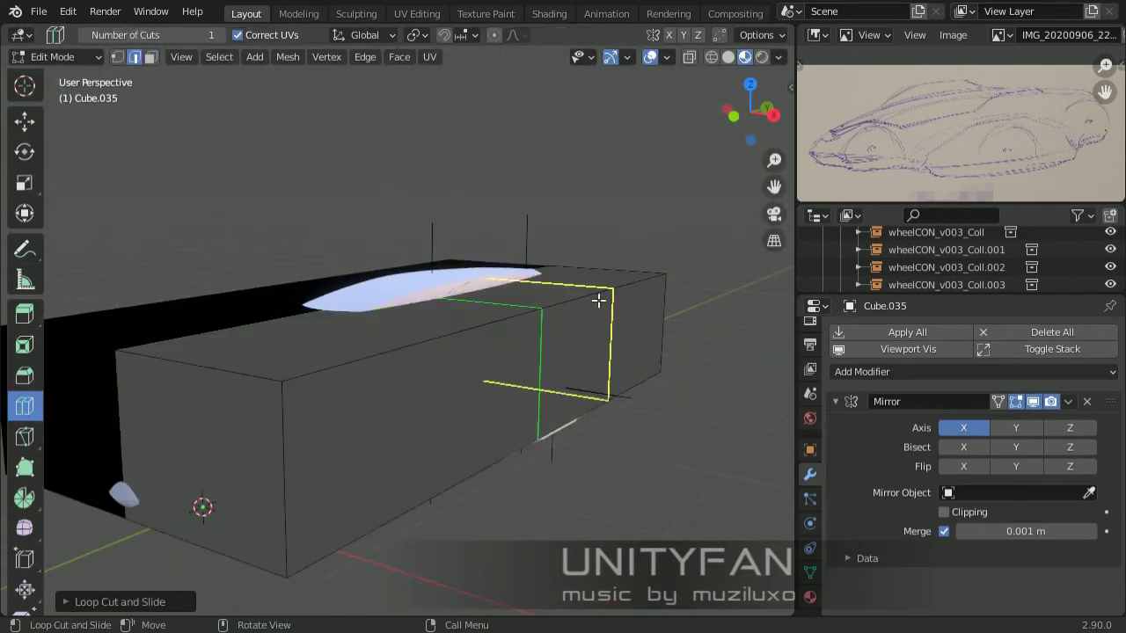
{"action": "mouse_move", "coordinate": [633, 289]}
{"action": "middle_mouse_down"}
{"action": "mouse_move", "coordinate": [475, 402]}
{"action": "mouse_move", "coordinate": [246, 385]}
{"action": "mouse_move", "coordinate": [84, 415]}
{"action": "middle_mouse_up"}
Place the new edge loop and box-select the box's edges
{"action": "key", "text": "g"}
{"action": "left_click", "coordinate": [397, 402]}
{"action": "middle_click_drag", "start_coordinate": [396, 402], "coordinate": [264, 264]}
{"action": "mouse_move", "coordinate": [477, 447]}
{"action": "middle_mouse_down"}
{"action": "mouse_move", "coordinate": [452, 516]}
{"action": "mouse_move", "coordinate": [322, 354]}
{"action": "middle_mouse_up"}
{"action": "scroll", "coordinate": [322, 354], "scroll_direction": "up", "scroll_amount": 2}
{"action": "left_click_drag", "start_coordinate": [272, 466], "coordinate": [109, 97]}
{"action": "middle_click_drag", "start_coordinate": [110, 97], "coordinate": [252, 183]}
In wireframe view, line the selected left edge up with the car's front, then return to solid shading
{"action": "key", "text": "z"}
{"action": "left_click", "coordinate": [113, 183]}
{"action": "key", "text": "g"}
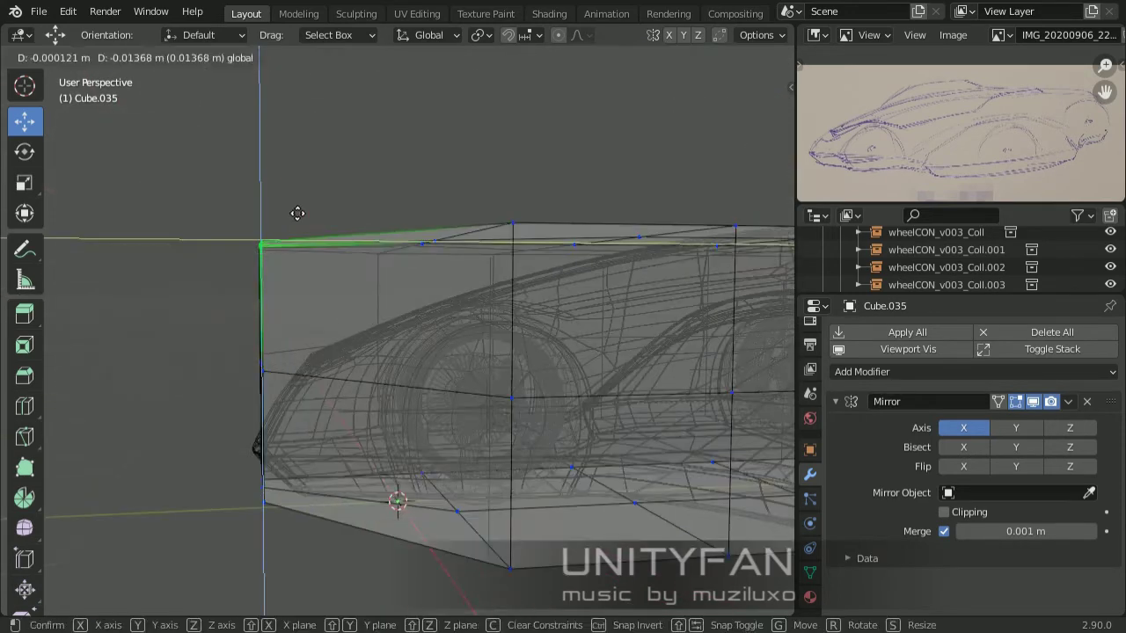
{"action": "left_click_drag", "start_coordinate": [310, 360], "coordinate": [318, 362]}
{"action": "middle_click_drag", "start_coordinate": [318, 362], "coordinate": [314, 395]}
{"action": "mouse_move", "coordinate": [333, 352]}
{"action": "middle_mouse_down"}
{"action": "mouse_move", "coordinate": [311, 319]}
{"action": "mouse_move", "coordinate": [312, 181]}
{"action": "mouse_move", "coordinate": [452, 347]}
{"action": "mouse_move", "coordinate": [506, 327]}
{"action": "mouse_move", "coordinate": [484, 352]}
{"action": "mouse_move", "coordinate": [469, 483]}
{"action": "mouse_move", "coordinate": [422, 473]}
{"action": "middle_mouse_up"}
{"action": "key", "text": "shift+z"}
Push the selected vertices along the body side between the wheel arches
{"action": "key", "text": "g"}
{"action": "mouse_move", "coordinate": [441, 368]}
{"action": "middle_mouse_down"}
{"action": "mouse_move", "coordinate": [422, 304]}
{"action": "mouse_move", "coordinate": [334, 269]}
{"action": "mouse_move", "coordinate": [409, 321]}
{"action": "mouse_move", "coordinate": [390, 405]}
{"action": "mouse_move", "coordinate": [470, 246]}
{"action": "middle_mouse_up"}
{"action": "left_click", "coordinate": [409, 321]}
{"action": "left_click", "coordinate": [389, 358]}
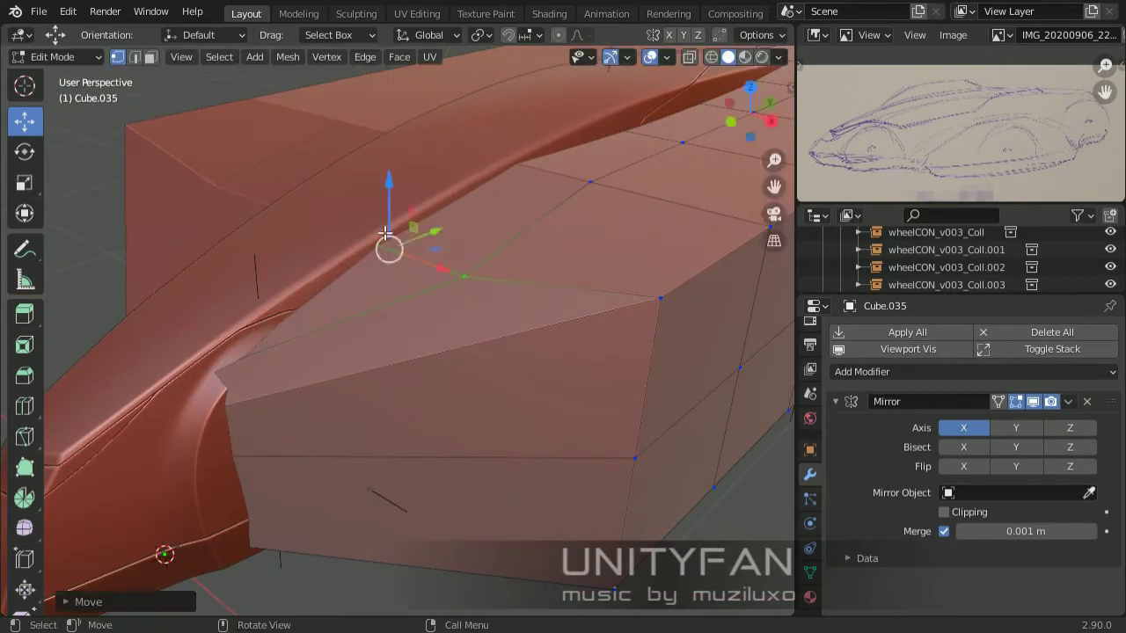
{"action": "key", "text": "g"}
{"action": "mouse_move", "coordinate": [386, 233]}
{"action": "middle_mouse_down"}
{"action": "mouse_move", "coordinate": [379, 264]}
{"action": "mouse_move", "coordinate": [379, 238]}
{"action": "middle_mouse_up"}
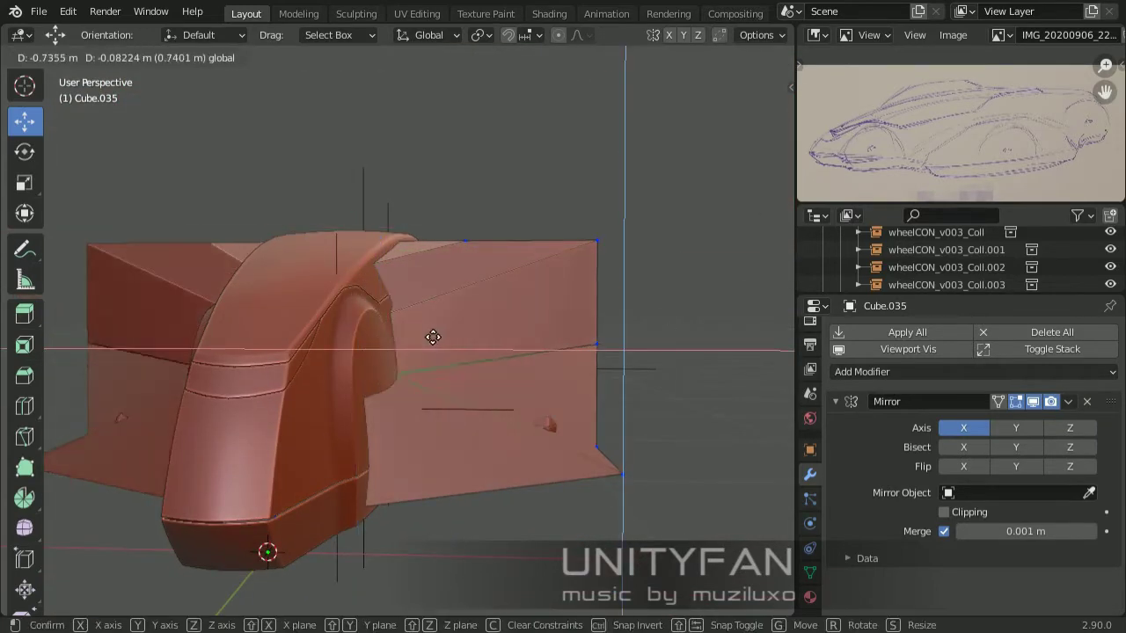
{"action": "mouse_move", "coordinate": [464, 477]}
{"action": "middle_mouse_down"}
{"action": "mouse_move", "coordinate": [423, 448]}
{"action": "mouse_move", "coordinate": [588, 446]}
{"action": "mouse_move", "coordinate": [495, 346]}
{"action": "middle_mouse_up"}
{"action": "left_click_drag", "start_coordinate": [495, 345], "coordinate": [498, 348]}
{"action": "mouse_move", "coordinate": [498, 348]}
{"action": "middle_mouse_down"}
{"action": "mouse_move", "coordinate": [480, 298]}
{"action": "mouse_move", "coordinate": [307, 354]}
{"action": "mouse_move", "coordinate": [379, 515]}
{"action": "mouse_move", "coordinate": [533, 442]}
{"action": "mouse_move", "coordinate": [375, 376]}
{"action": "middle_mouse_up"}
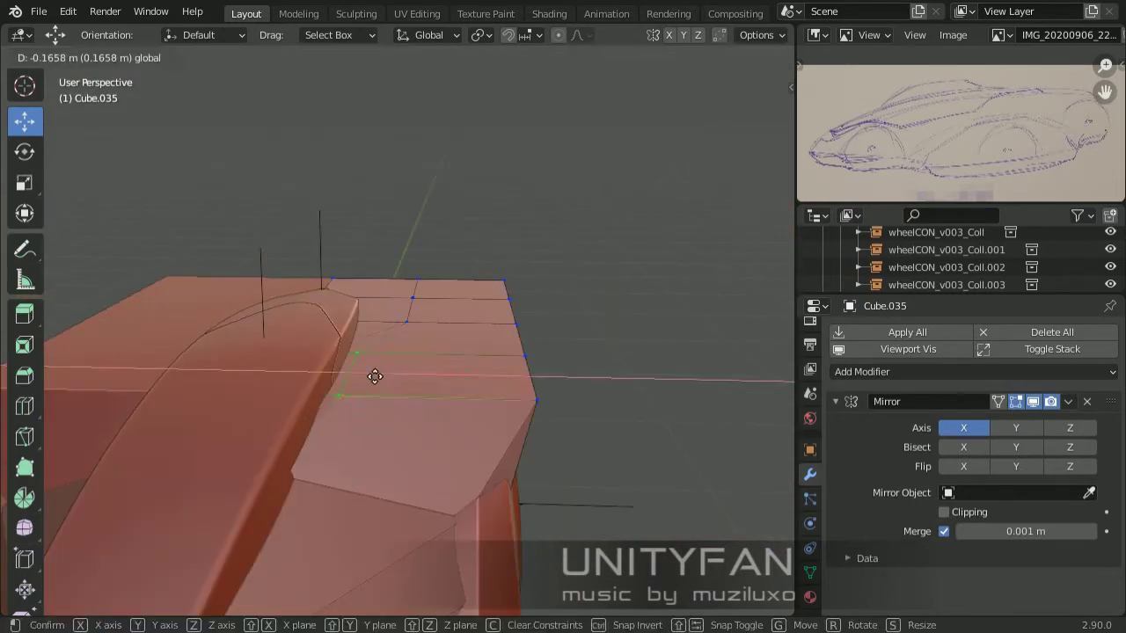
{"action": "left_click", "coordinate": [482, 408]}
{"action": "mouse_move", "coordinate": [482, 408]}
{"action": "middle_mouse_down"}
{"action": "mouse_move", "coordinate": [378, 360]}
{"action": "mouse_move", "coordinate": [610, 419]}
{"action": "mouse_move", "coordinate": [480, 460]}
{"action": "mouse_move", "coordinate": [513, 393]}
{"action": "mouse_move", "coordinate": [457, 325]}
{"action": "middle_mouse_up"}
Move a vertex out to follow the fender bulge
{"action": "key", "text": "g"}
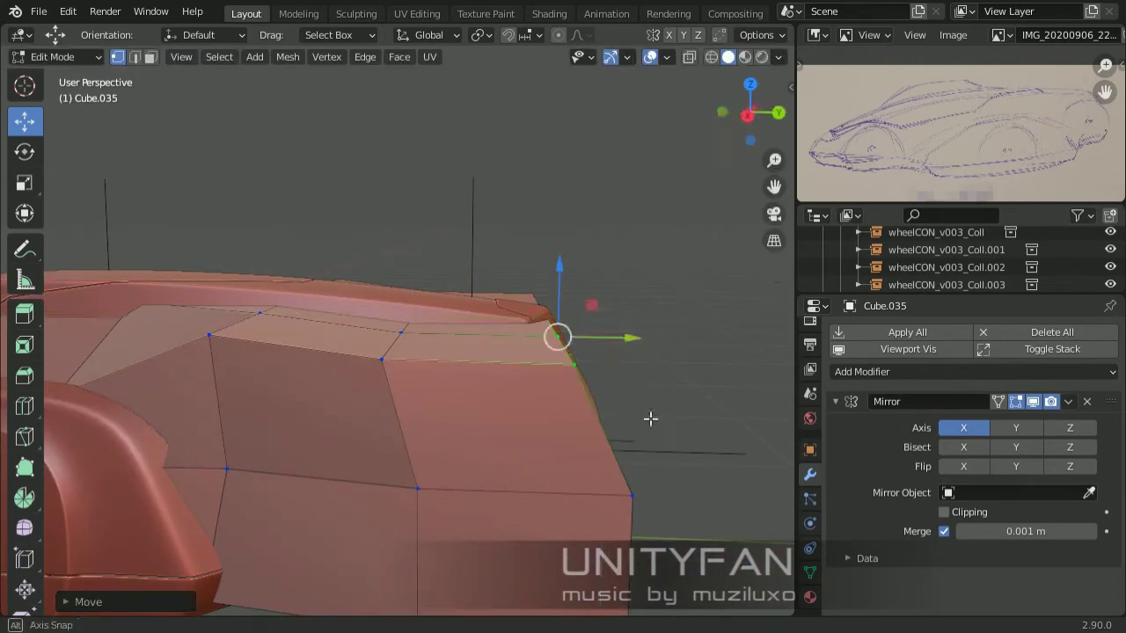
{"action": "mouse_move", "coordinate": [650, 419]}
{"action": "middle_mouse_down"}
{"action": "mouse_move", "coordinate": [598, 289]}
{"action": "mouse_move", "coordinate": [575, 467]}
{"action": "mouse_move", "coordinate": [589, 423]}
{"action": "mouse_move", "coordinate": [427, 487]}
{"action": "middle_mouse_up"}
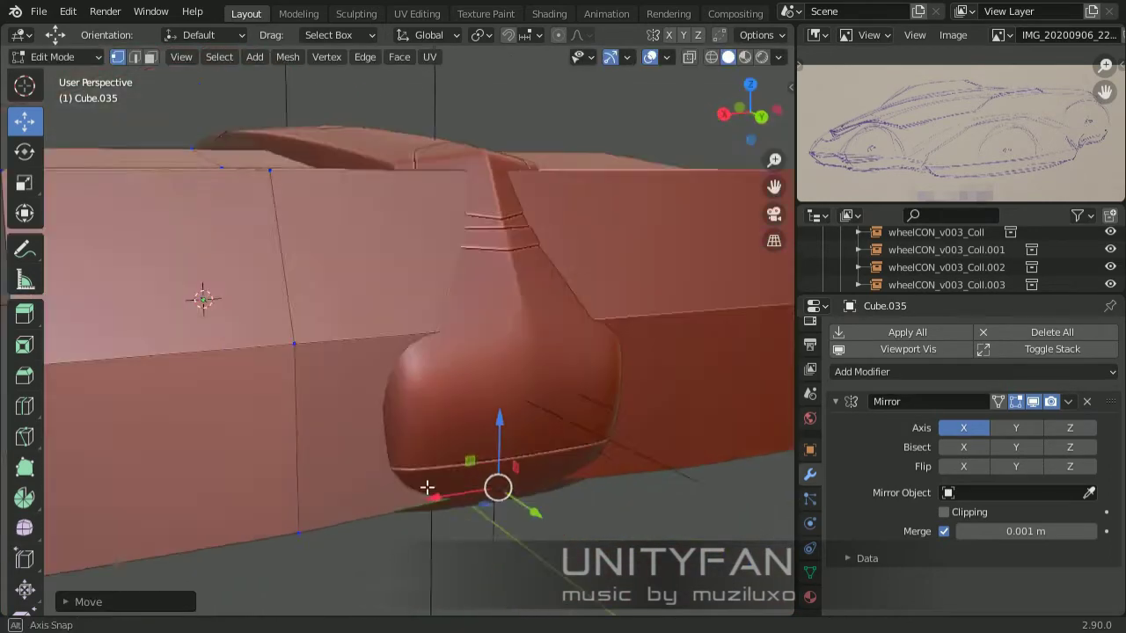
{"action": "left_click", "coordinate": [242, 451]}
{"action": "mouse_move", "coordinate": [242, 450]}
{"action": "middle_mouse_down"}
{"action": "mouse_move", "coordinate": [431, 527]}
{"action": "mouse_move", "coordinate": [484, 457]}
{"action": "mouse_move", "coordinate": [399, 462]}
{"action": "mouse_move", "coordinate": [489, 397]}
{"action": "mouse_move", "coordinate": [294, 478]}
{"action": "mouse_move", "coordinate": [271, 401]}
{"action": "mouse_move", "coordinate": [299, 387]}
{"action": "middle_mouse_up"}
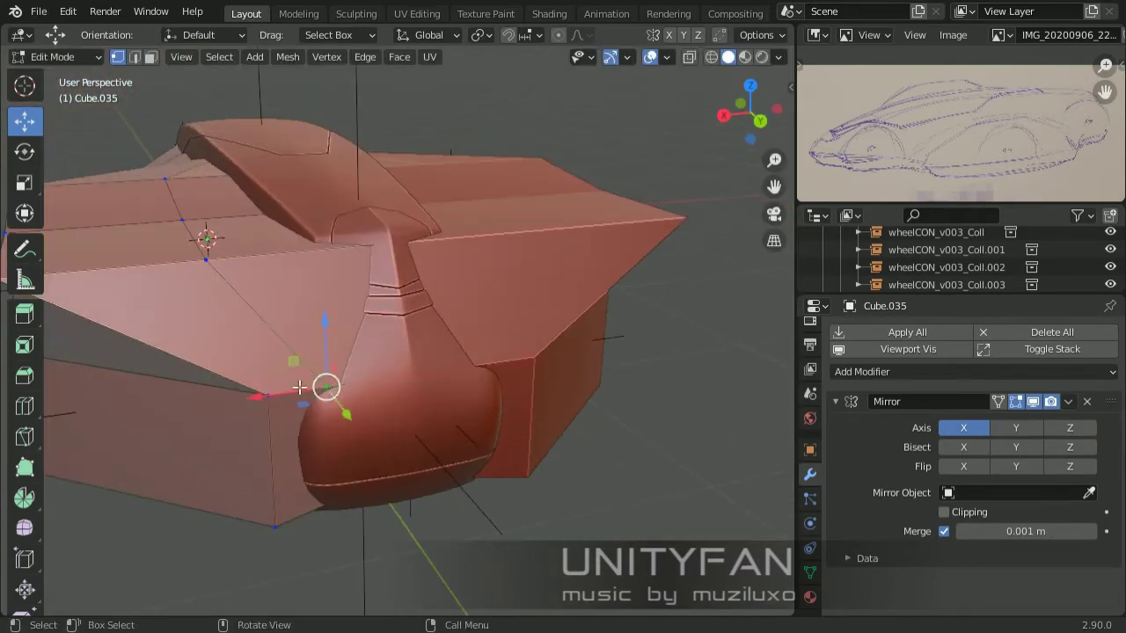
{"action": "left_click", "coordinate": [287, 529]}
{"action": "mouse_move", "coordinate": [288, 528]}
{"action": "middle_mouse_down"}
{"action": "mouse_move", "coordinate": [370, 447]}
{"action": "mouse_move", "coordinate": [441, 436]}
{"action": "middle_mouse_up"}
Add an edge loop across the side panel and adjust its position
{"action": "key", "text": "ctrl+r"}
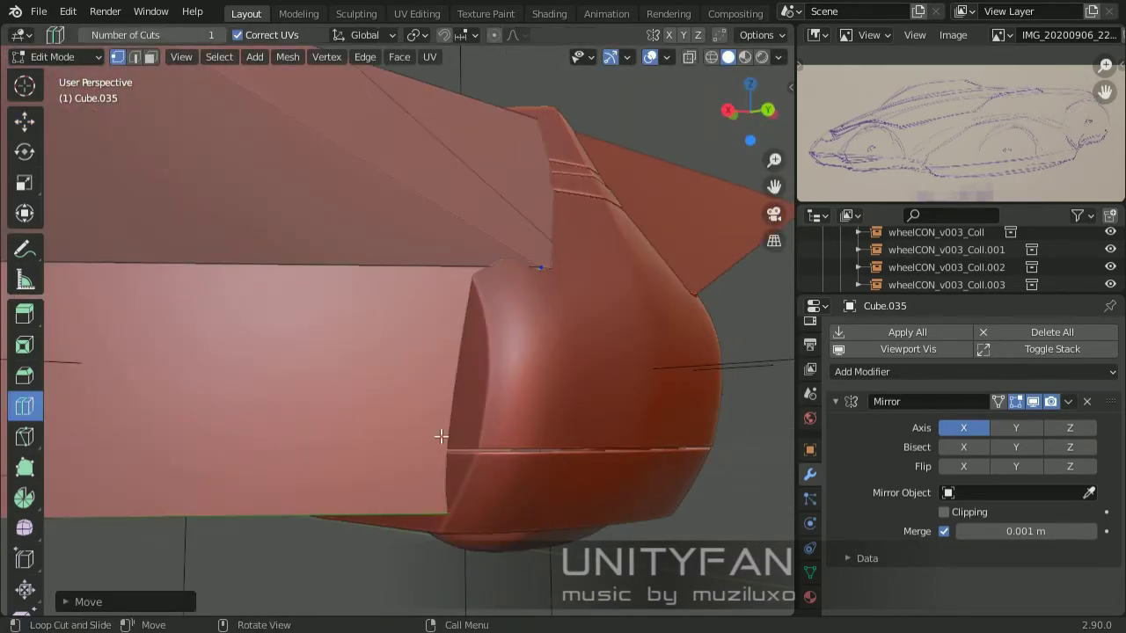
{"action": "left_click", "coordinate": [24, 121]}
{"action": "mouse_move", "coordinate": [493, 378]}
{"action": "middle_mouse_down"}
{"action": "mouse_move", "coordinate": [607, 413]}
{"action": "mouse_move", "coordinate": [608, 387]}
{"action": "mouse_move", "coordinate": [239, 444]}
{"action": "middle_mouse_up"}
{"action": "key", "text": "alt+z"}
{"action": "key", "text": "alt+z"}
{"action": "left_click", "coordinate": [613, 396]}
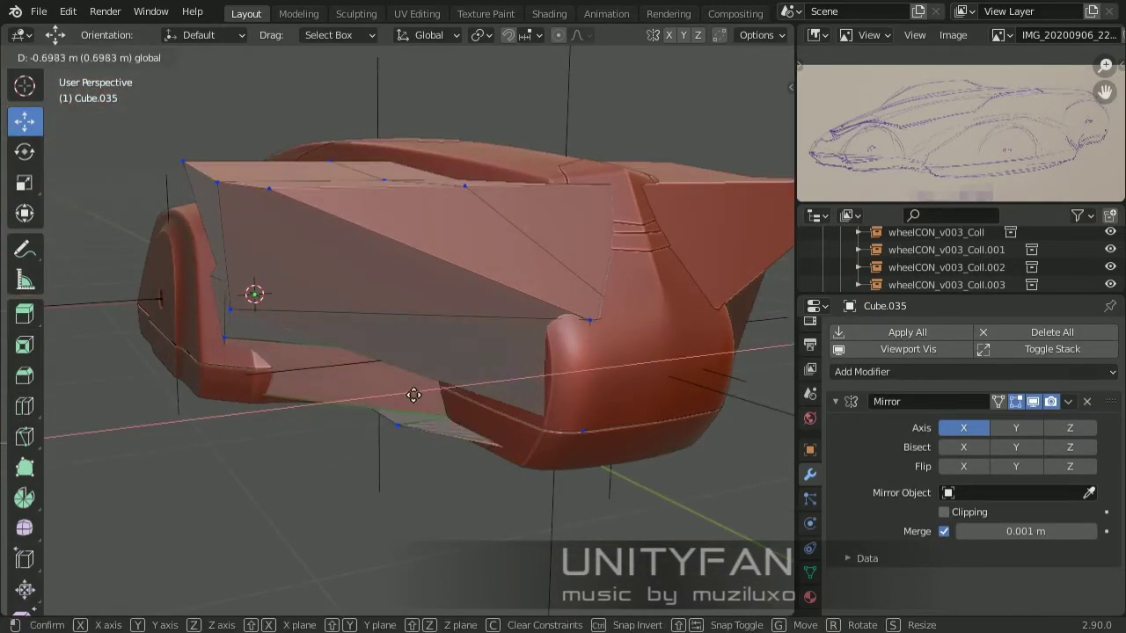
{"action": "left_click", "coordinate": [414, 395]}
{"action": "mouse_move", "coordinate": [413, 395]}
{"action": "middle_mouse_down"}
{"action": "mouse_move", "coordinate": [417, 427]}
{"action": "mouse_move", "coordinate": [503, 331]}
{"action": "mouse_move", "coordinate": [231, 316]}
{"action": "mouse_move", "coordinate": [363, 446]}
{"action": "middle_mouse_up"}
Finish a knife cut on the panel and move the resulting vertices into shape
{"action": "key", "text": "g"}
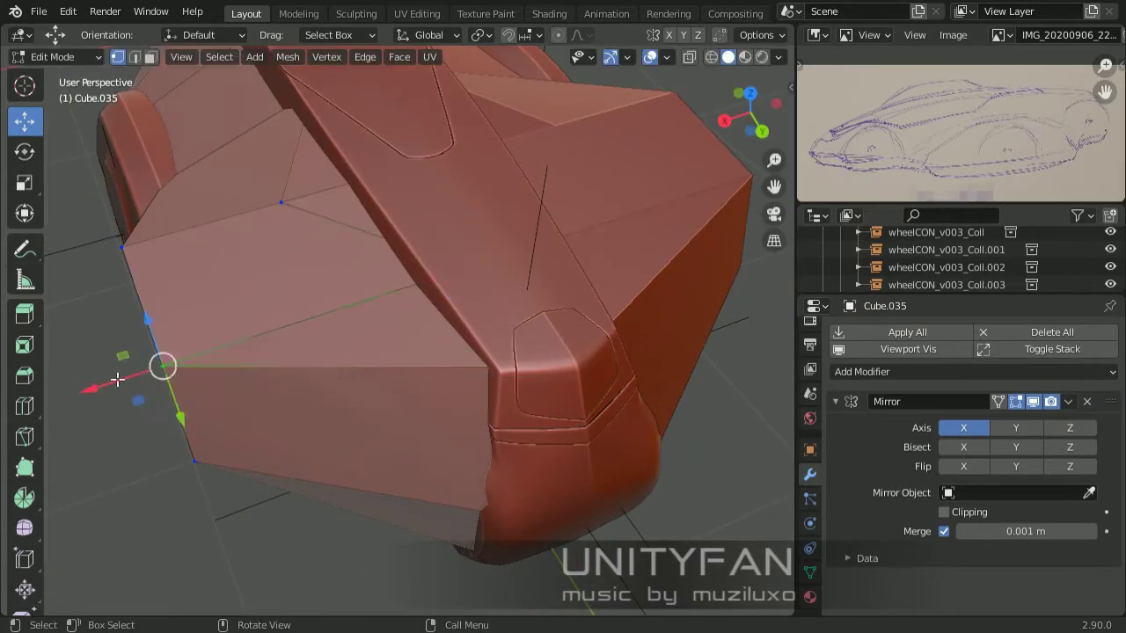
{"action": "mouse_move", "coordinate": [117, 379]}
{"action": "middle_mouse_down"}
{"action": "mouse_move", "coordinate": [264, 422]}
{"action": "mouse_move", "coordinate": [463, 438]}
{"action": "middle_mouse_up"}
{"action": "key", "text": "g"}
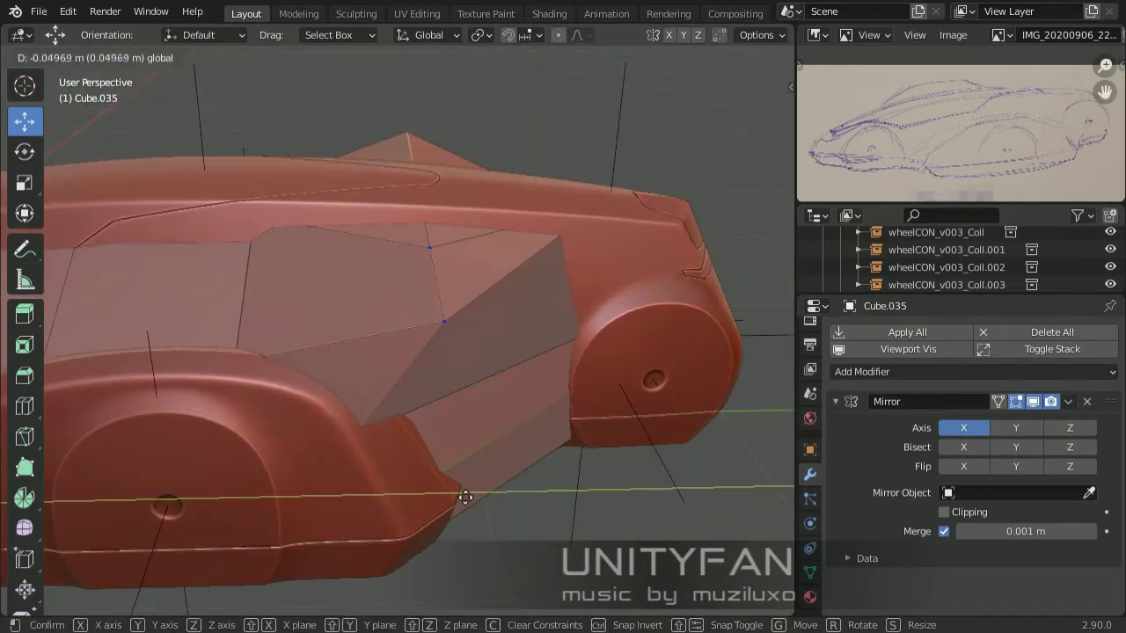
{"action": "left_click", "coordinate": [466, 498]}
{"action": "middle_click_drag", "start_coordinate": [465, 497], "coordinate": [365, 273]}
{"action": "left_click", "coordinate": [200, 245]}
{"action": "mouse_move", "coordinate": [199, 245]}
{"action": "middle_mouse_down"}
{"action": "mouse_move", "coordinate": [343, 357]}
{"action": "mouse_move", "coordinate": [537, 453]}
{"action": "mouse_move", "coordinate": [459, 467]}
{"action": "middle_mouse_up"}
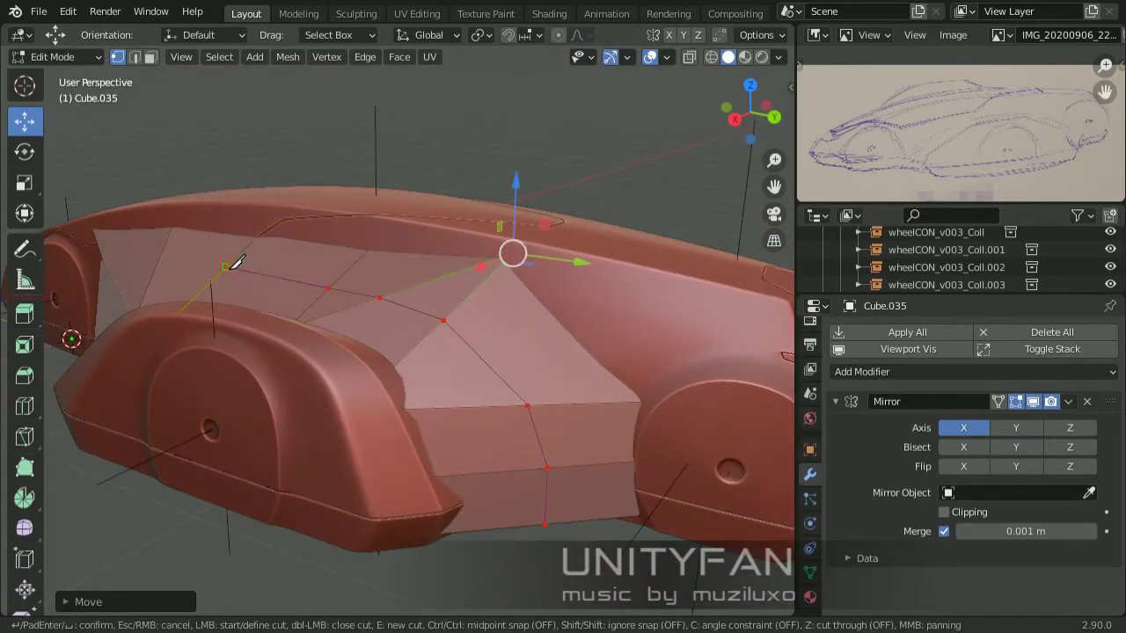
{"action": "key", "text": "Return"}
{"action": "mouse_move", "coordinate": [235, 262]}
{"action": "middle_mouse_down"}
{"action": "mouse_move", "coordinate": [541, 510]}
{"action": "mouse_move", "coordinate": [445, 402]}
{"action": "mouse_move", "coordinate": [530, 300]}
{"action": "mouse_move", "coordinate": [360, 387]}
{"action": "middle_mouse_up"}
{"action": "key", "text": "g"}
{"action": "left_click", "coordinate": [540, 510]}
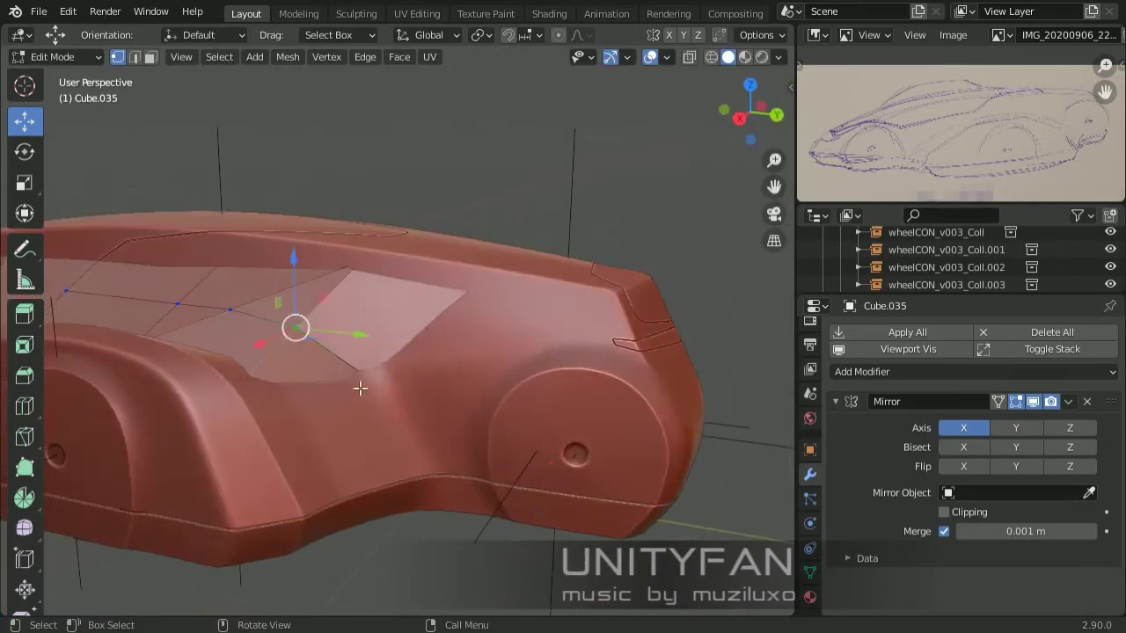
Move individual panel vertices into place, checking hidden ones with X-ray
{"action": "scroll", "coordinate": [360, 387], "scroll_direction": "up", "scroll_amount": 4}
{"action": "key", "text": "g"}
{"action": "left_click", "coordinate": [180, 217]}
{"action": "mouse_move", "coordinate": [181, 216]}
{"action": "middle_mouse_down"}
{"action": "mouse_move", "coordinate": [282, 360]}
{"action": "mouse_move", "coordinate": [224, 304]}
{"action": "middle_mouse_up"}
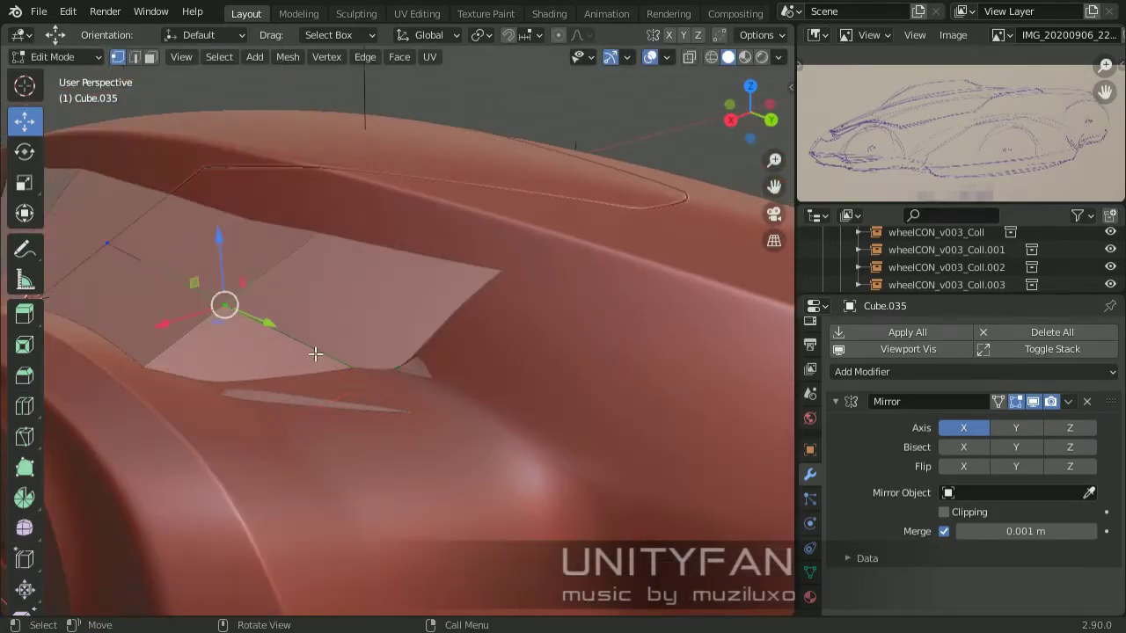
{"action": "key", "text": "g"}
{"action": "left_click", "coordinate": [308, 380]}
{"action": "key", "text": "alt+z"}
{"action": "mouse_move", "coordinate": [299, 377]}
{"action": "middle_mouse_down"}
{"action": "mouse_move", "coordinate": [234, 355]}
{"action": "mouse_move", "coordinate": [418, 423]}
{"action": "mouse_move", "coordinate": [496, 475]}
{"action": "middle_mouse_up"}
{"action": "key", "text": "alt+z"}
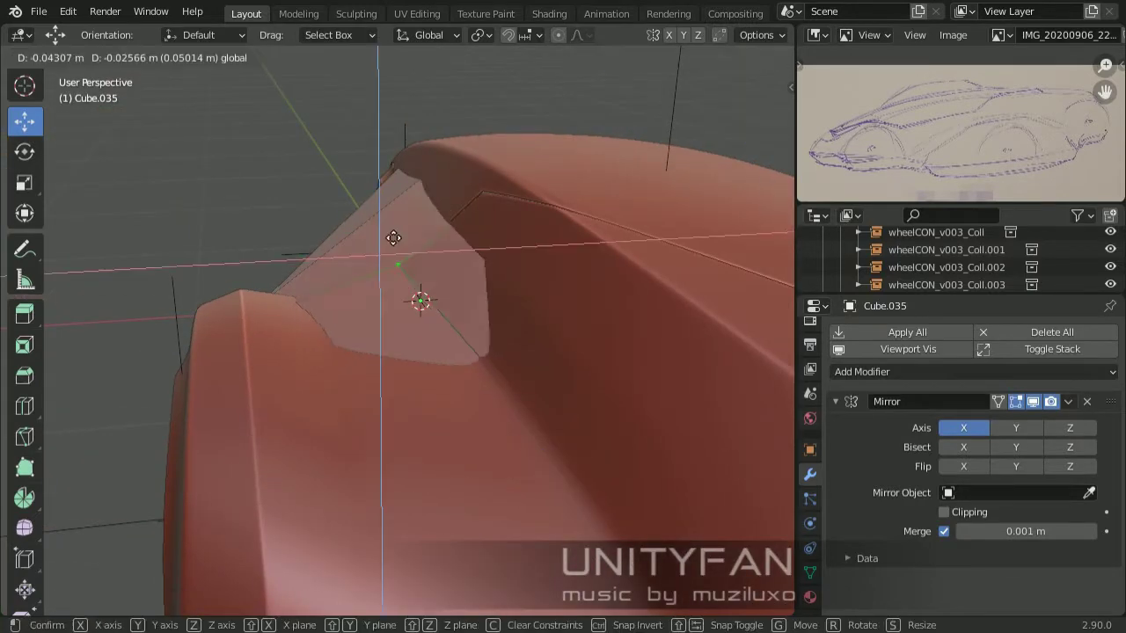
{"action": "left_click", "coordinate": [393, 237]}
{"action": "middle_click_drag", "start_coordinate": [394, 238], "coordinate": [535, 318]}
Knife-cut the side panel and box-select its lower vertices
{"action": "key", "text": "k"}
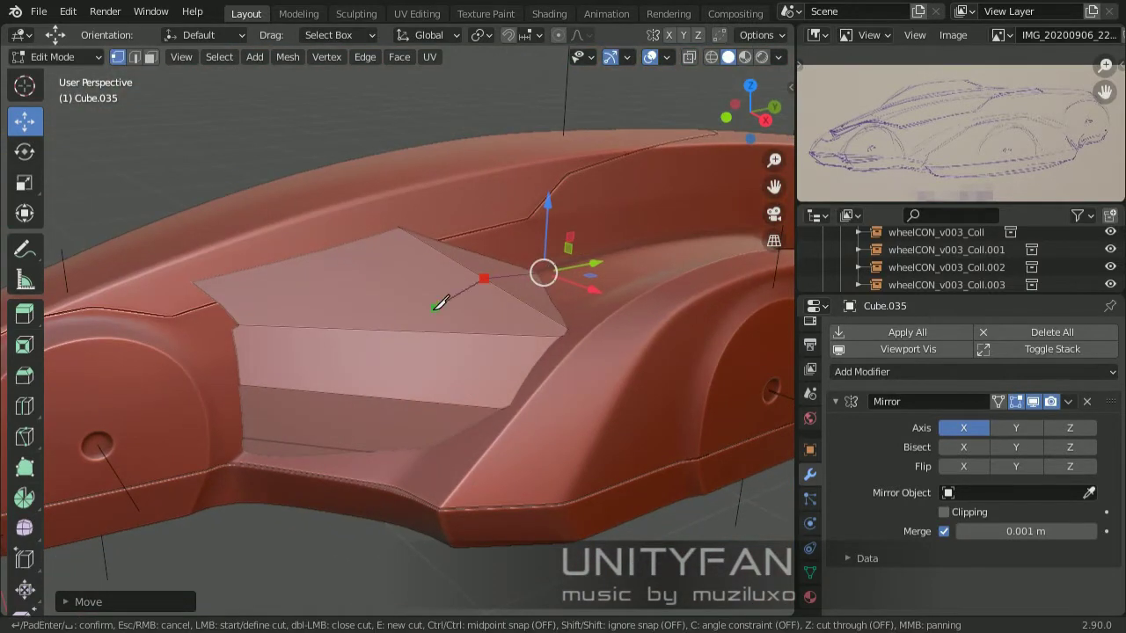
{"action": "key", "text": "alt+z"}
{"action": "middle_click_drag", "start_coordinate": [307, 497], "coordinate": [467, 480]}
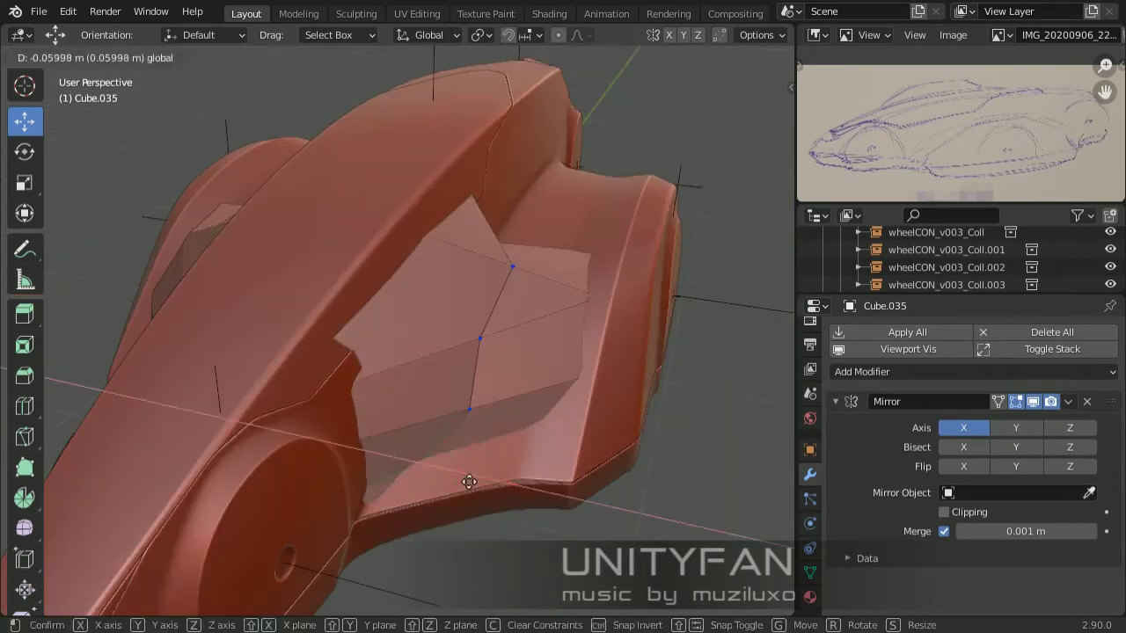
{"action": "left_click_drag", "start_coordinate": [390, 529], "coordinate": [323, 450]}
{"action": "left_click", "coordinate": [362, 454]}
{"action": "mouse_move", "coordinate": [362, 454]}
{"action": "middle_mouse_down"}
{"action": "mouse_move", "coordinate": [287, 327]}
{"action": "mouse_move", "coordinate": [466, 467]}
{"action": "mouse_move", "coordinate": [551, 258]}
{"action": "middle_mouse_up"}
Move the selected side-panel vertices into their final shape and deselect everything
{"action": "key", "text": "g"}
{"action": "left_click", "coordinate": [466, 467]}
{"action": "middle_click_drag", "start_coordinate": [556, 204], "coordinate": [487, 314]}
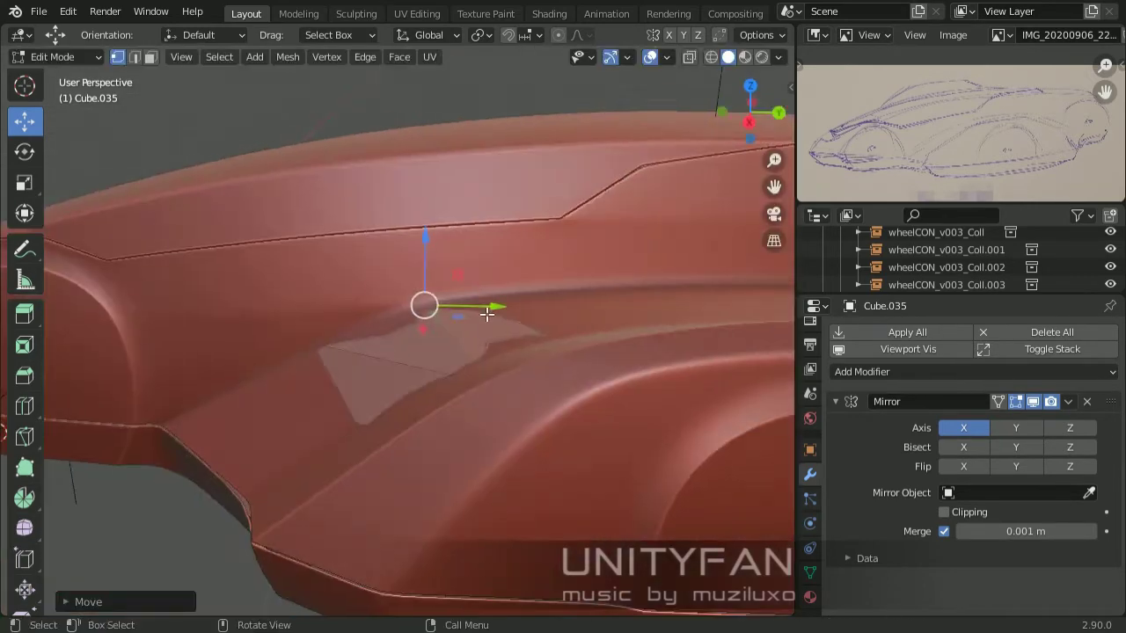
{"action": "left_click", "coordinate": [396, 339]}
{"action": "scroll", "coordinate": [411, 481], "scroll_direction": "down", "scroll_amount": 5}
{"action": "left_click", "coordinate": [464, 454]}
{"action": "mouse_move", "coordinate": [412, 481]}
{"action": "middle_mouse_down"}
{"action": "mouse_move", "coordinate": [464, 454]}
{"action": "mouse_move", "coordinate": [507, 473]}
{"action": "mouse_move", "coordinate": [552, 401]}
{"action": "middle_mouse_up"}
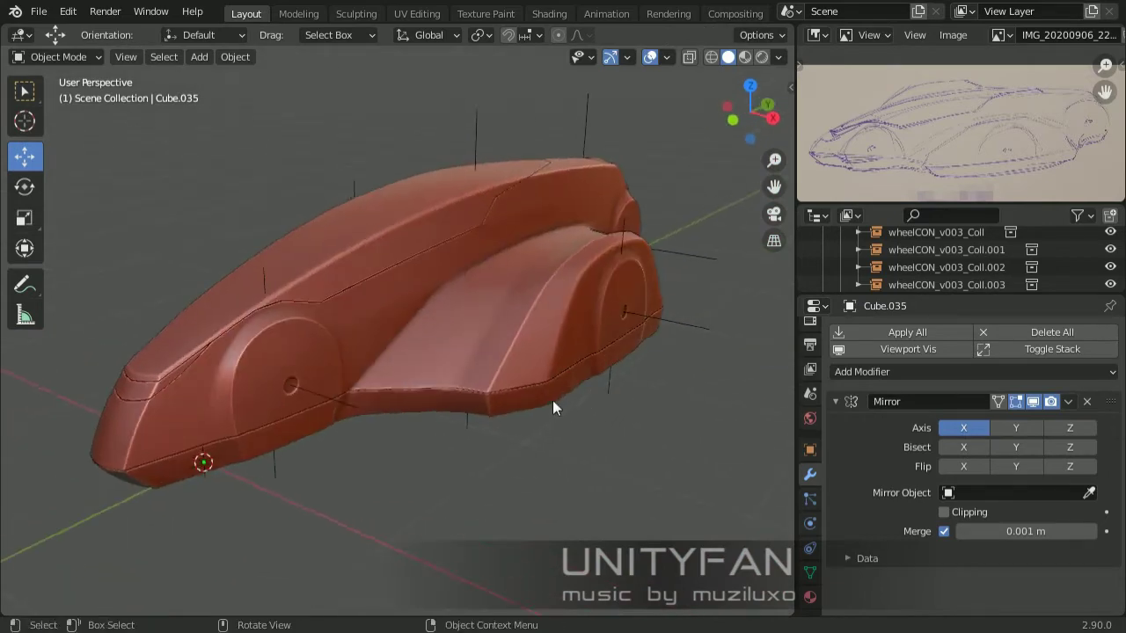
Select skirt piece Cube.033, work on its mesh in Edit Mode, then bring up the Add menu
{"action": "scroll", "coordinate": [534, 420], "scroll_direction": "up", "scroll_amount": 5}
{"action": "left_click", "coordinate": [461, 269]}
{"action": "key", "text": "Tab"}
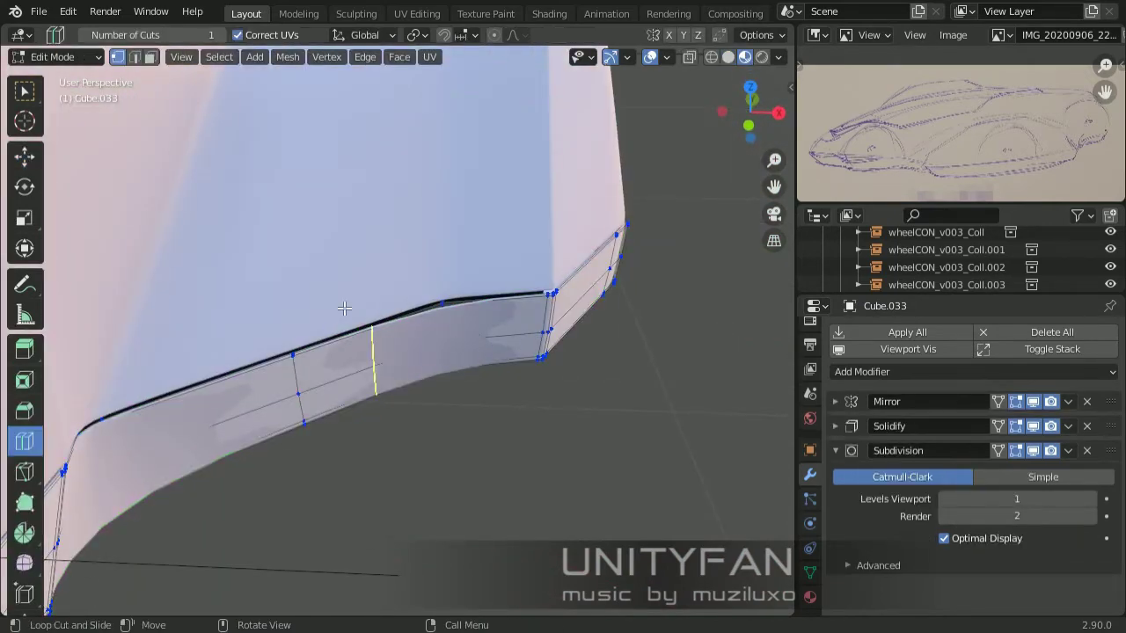
{"action": "key", "text": "Tab"}
{"action": "key", "text": "Tab"}
{"action": "key", "text": "Tab"}
{"action": "mouse_move", "coordinate": [391, 327]}
{"action": "middle_mouse_down"}
{"action": "mouse_move", "coordinate": [476, 326]}
{"action": "mouse_move", "coordinate": [301, 248]}
{"action": "mouse_move", "coordinate": [337, 313]}
{"action": "middle_mouse_up"}
{"action": "scroll", "coordinate": [476, 326], "scroll_direction": "down", "scroll_amount": 5}
{"action": "key", "text": "Tab"}
{"action": "scroll", "coordinate": [412, 287], "scroll_direction": "up", "scroll_amount": 5}
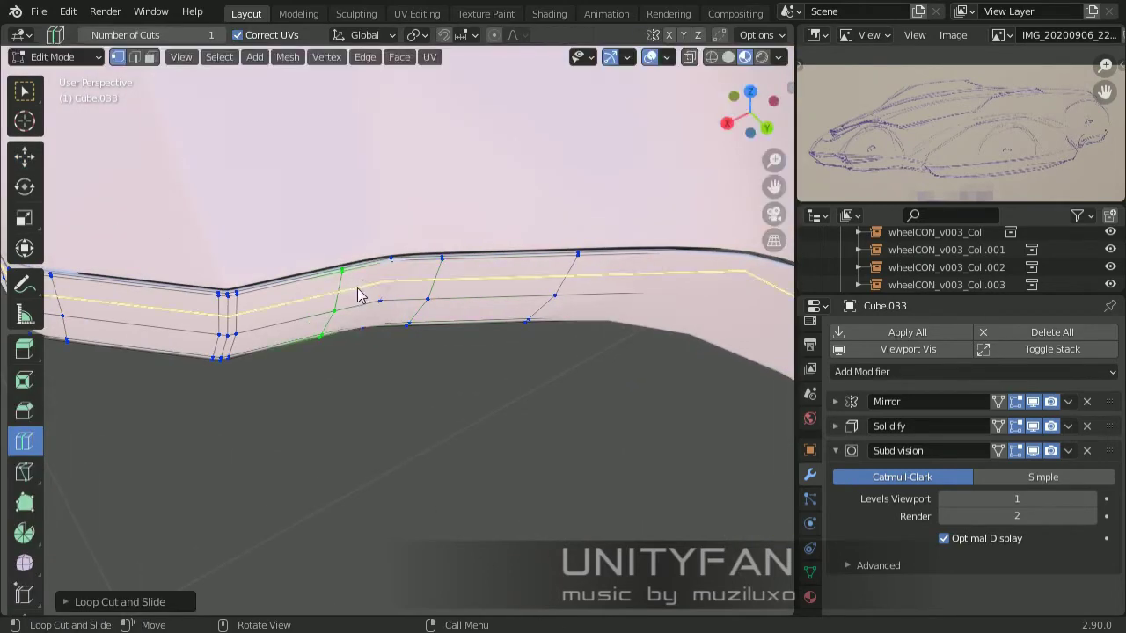
{"action": "key", "text": "Tab"}
{"action": "scroll", "coordinate": [419, 254], "scroll_direction": "down", "scroll_amount": 5}
{"action": "scroll", "coordinate": [361, 274], "scroll_direction": "down", "scroll_amount": 3}
{"action": "key", "text": "shift+a"}
Add a plane and scale it up into a ground floor under the car
{"action": "left_click", "coordinate": [510, 272]}
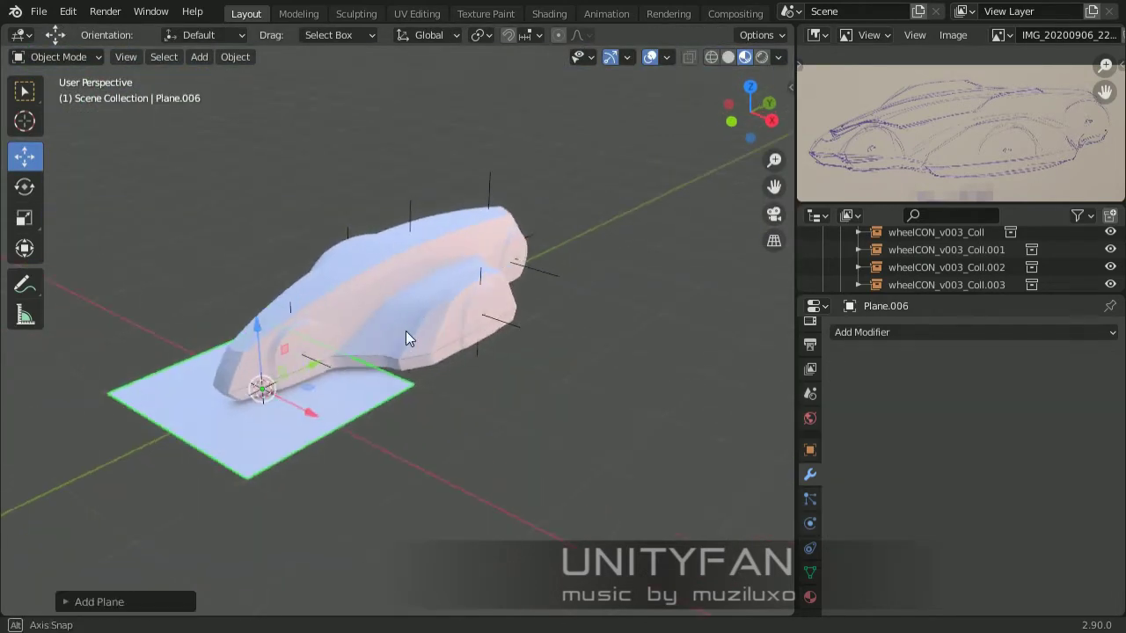
{"action": "key", "text": "s"}
{"action": "left_click", "coordinate": [523, 407]}
{"action": "middle_click_drag", "start_coordinate": [523, 406], "coordinate": [525, 430]}
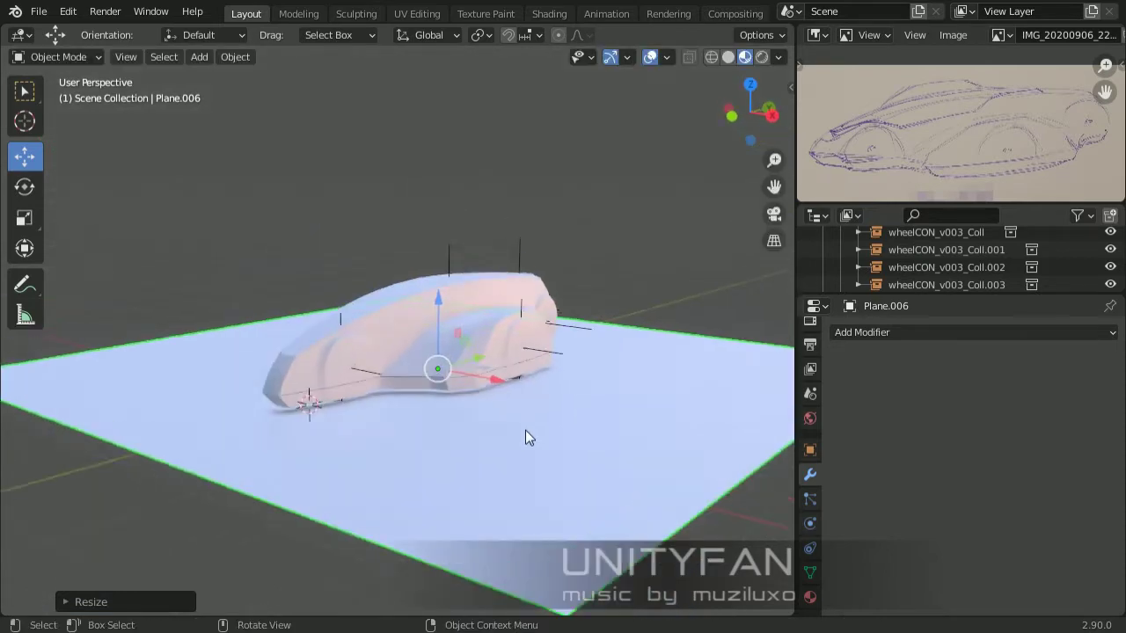
{"action": "scroll", "coordinate": [525, 437], "scroll_direction": "up", "scroll_amount": 3}
Split off an Image Editor area and create a new image named 'shad'
{"action": "left_click_drag", "start_coordinate": [792, 33], "coordinate": [791, 237]}
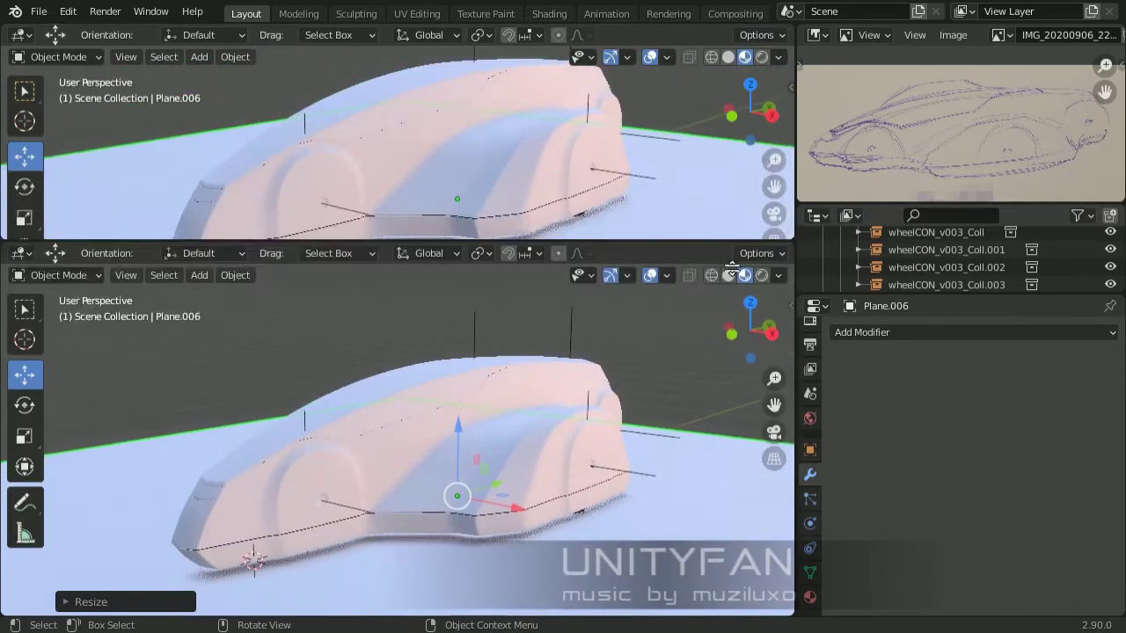
{"action": "left_click", "coordinate": [21, 35]}
{"action": "left_click", "coordinate": [76, 117]}
{"action": "left_click", "coordinate": [774, 34]}
{"action": "left_click", "coordinate": [157, 34]}
{"action": "left_click", "coordinate": [173, 56]}
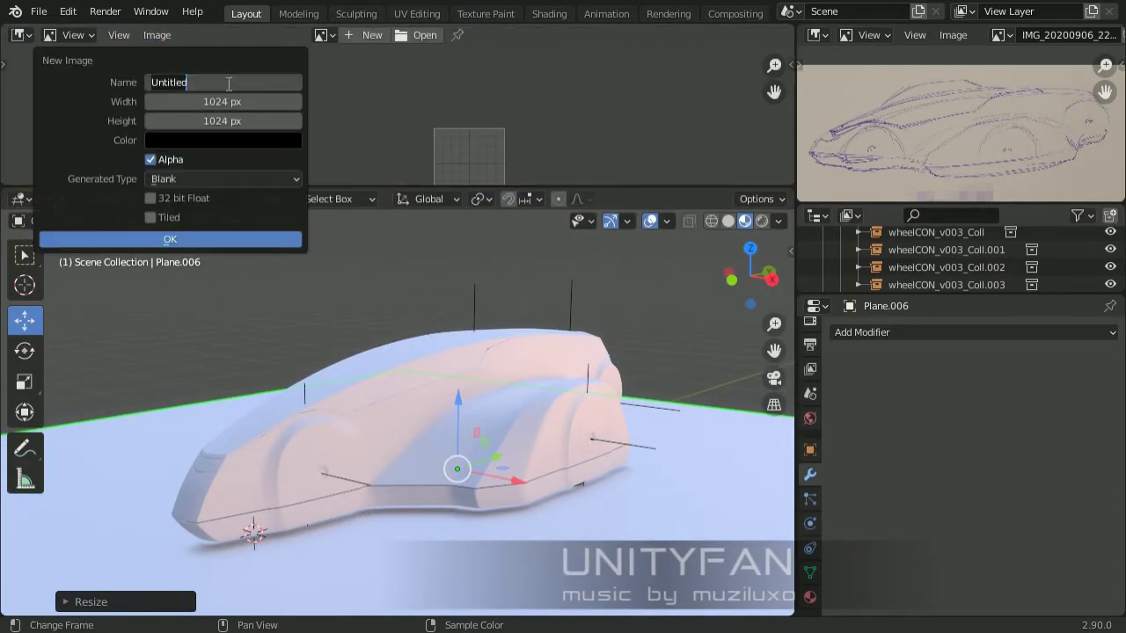
{"action": "type", "text": "shad"}
{"action": "left_click", "coordinate": [147, 237]}
Give the plane a new material and show its nodes in the Shader Editor
{"action": "left_click", "coordinate": [810, 597]}
{"action": "left_click", "coordinate": [993, 402]}
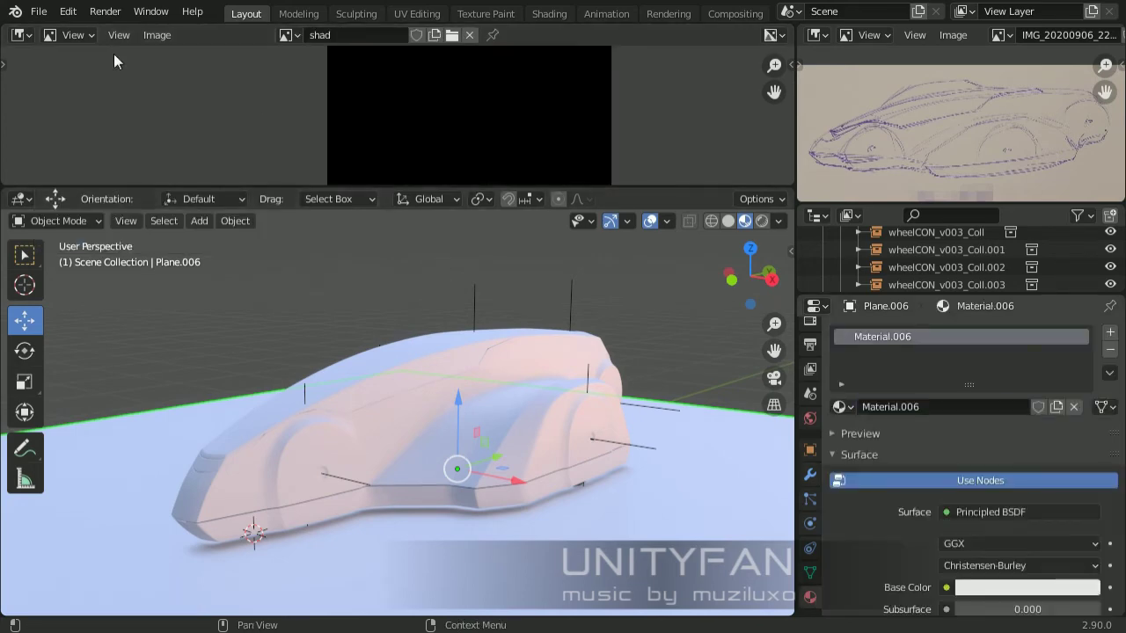
{"action": "left_click", "coordinate": [21, 35]}
{"action": "left_click", "coordinate": [62, 132]}
{"action": "left_click", "coordinate": [77, 35]}
{"action": "left_click", "coordinate": [88, 50]}
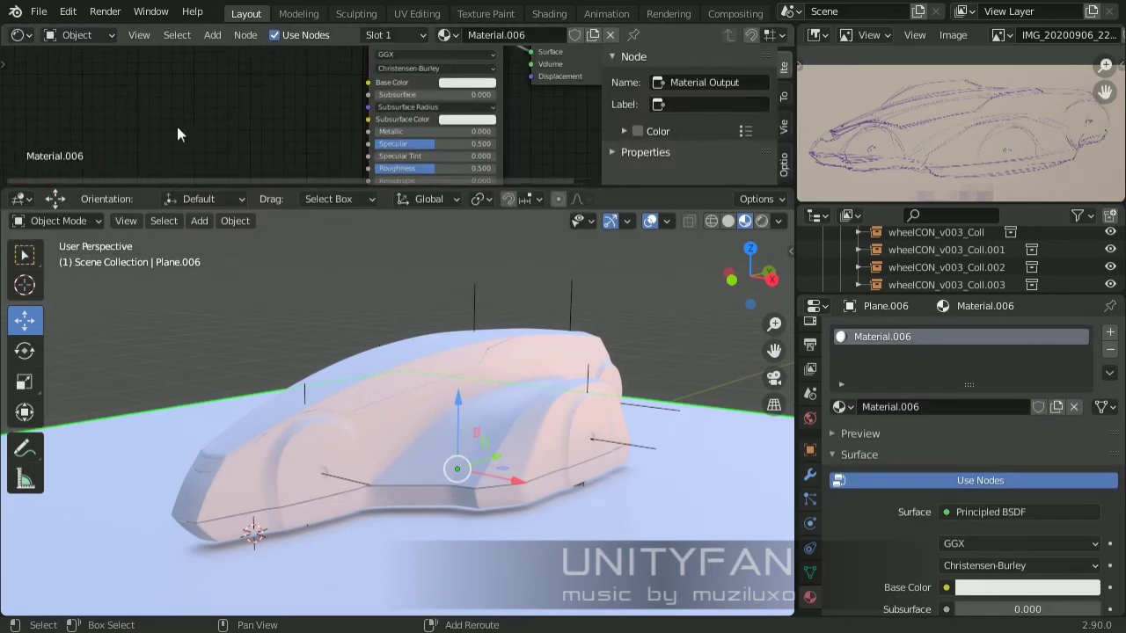
Add an Image Texture node using the 'shad' image and connect it to Base Color
{"action": "key", "text": "shift+a"}
{"action": "left_click", "coordinate": [264, 300]}
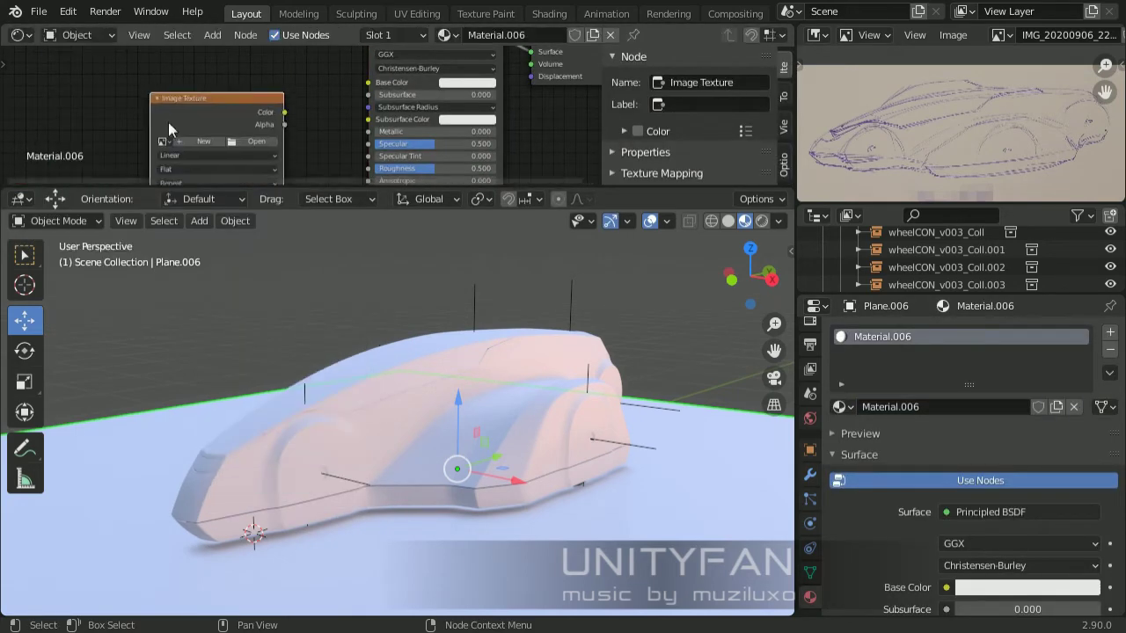
{"action": "left_click", "coordinate": [168, 122]}
{"action": "left_click", "coordinate": [124, 99]}
{"action": "left_click", "coordinate": [151, 127]}
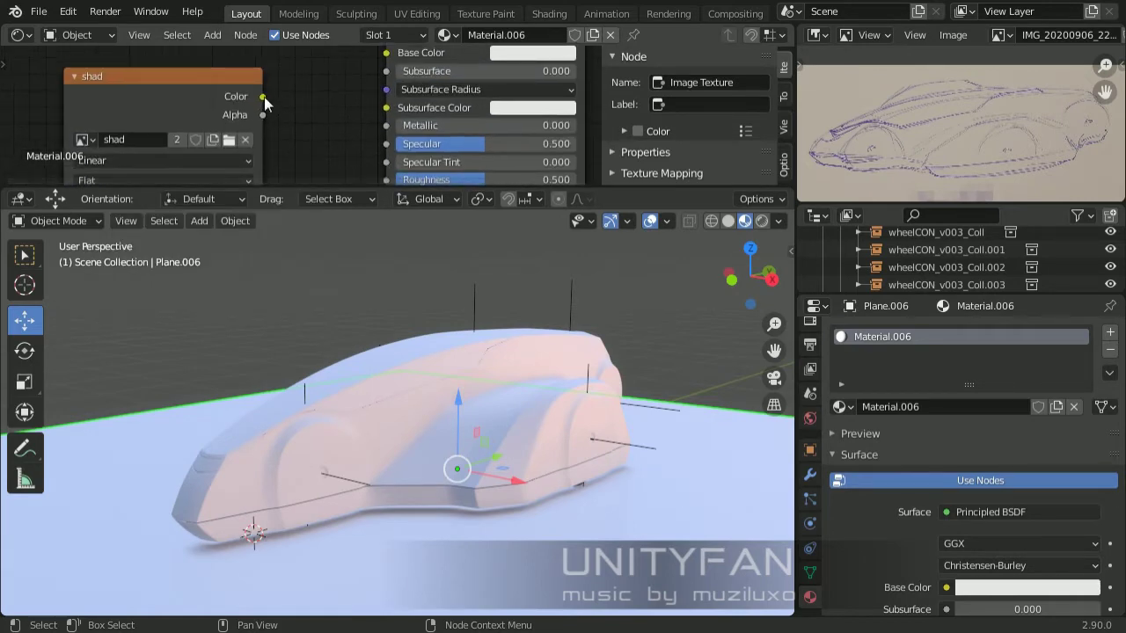
{"action": "middle_click_drag", "start_coordinate": [388, 331], "coordinate": [322, 280]}
Save the blend file, switch the render engine to Cycles, and bake Ambient Occlusion
{"action": "key", "text": "ctrl+s"}
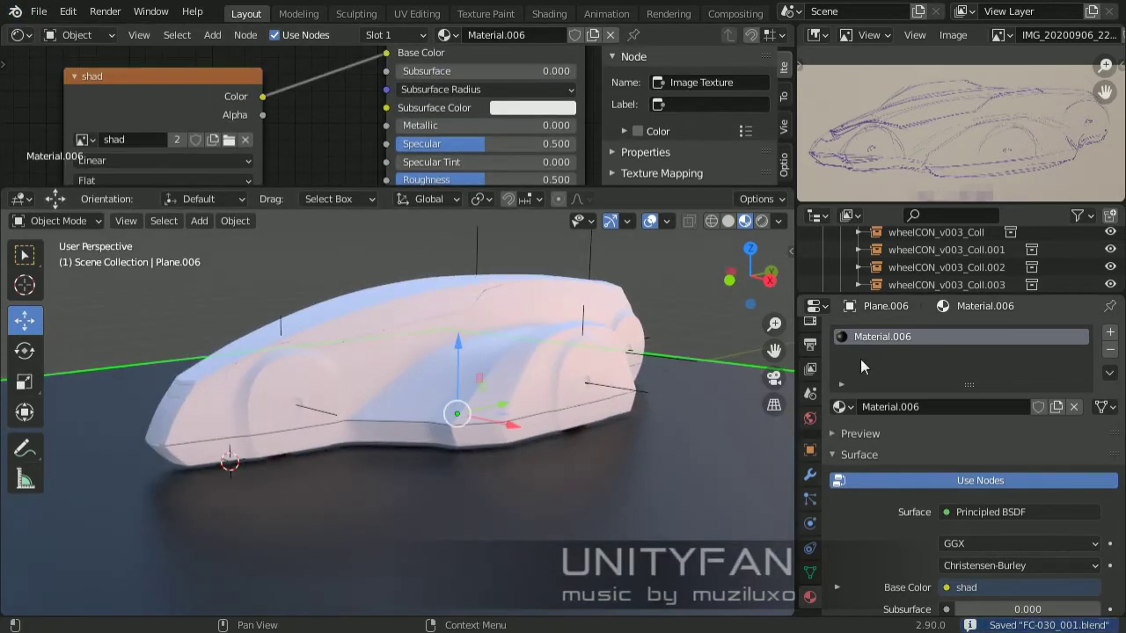
{"action": "left_click", "coordinate": [810, 345]}
{"action": "left_click", "coordinate": [975, 391]}
{"action": "middle_click_drag", "start_coordinate": [405, 241], "coordinate": [457, 264]}
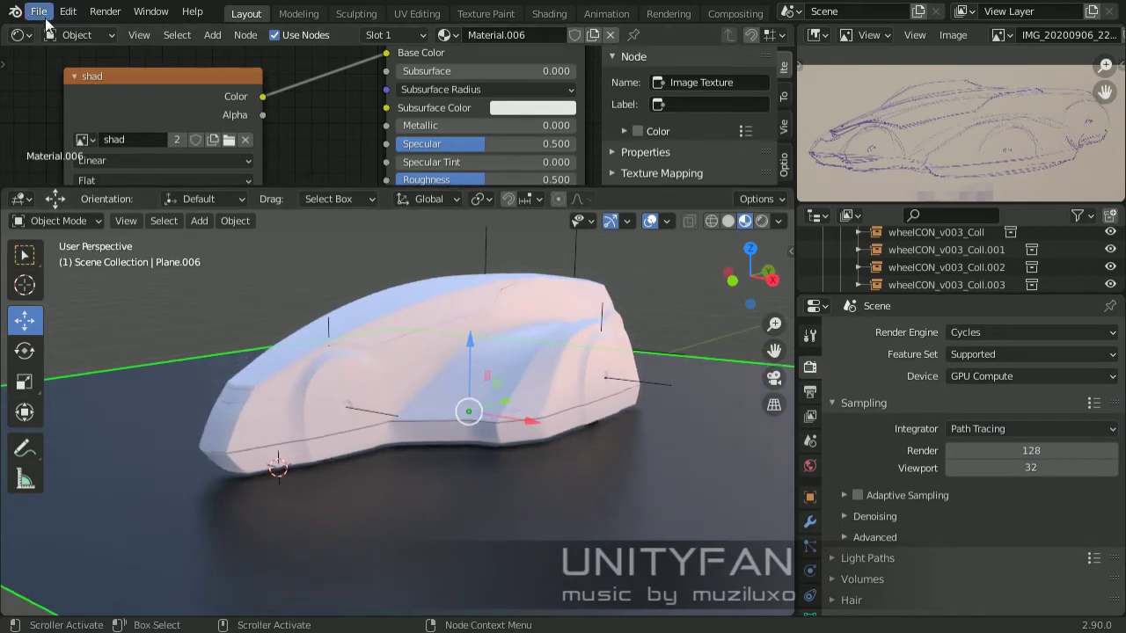
{"action": "scroll", "coordinate": [873, 549], "scroll_direction": "down", "scroll_amount": 5}
{"action": "left_click", "coordinate": [872, 546]}
{"action": "scroll", "coordinate": [872, 528], "scroll_direction": "down", "scroll_amount": 3}
{"action": "left_click", "coordinate": [971, 462]}
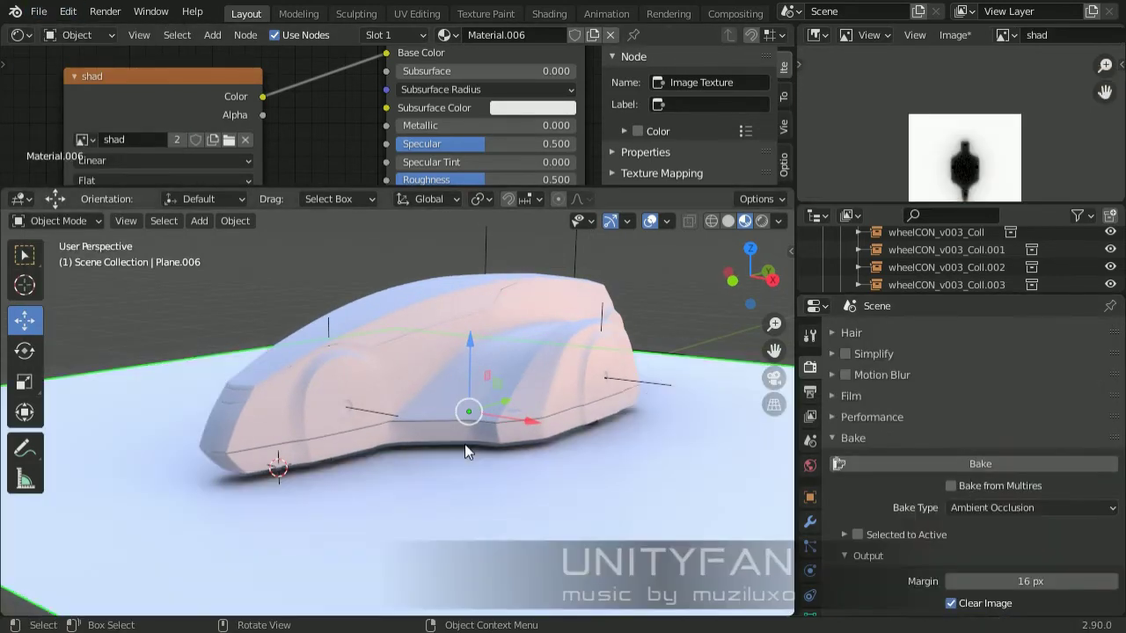
Save the baked image as shad.png
{"action": "middle_click_drag", "start_coordinate": [465, 444], "coordinate": [352, 322]}
{"action": "left_click", "coordinate": [954, 35]}
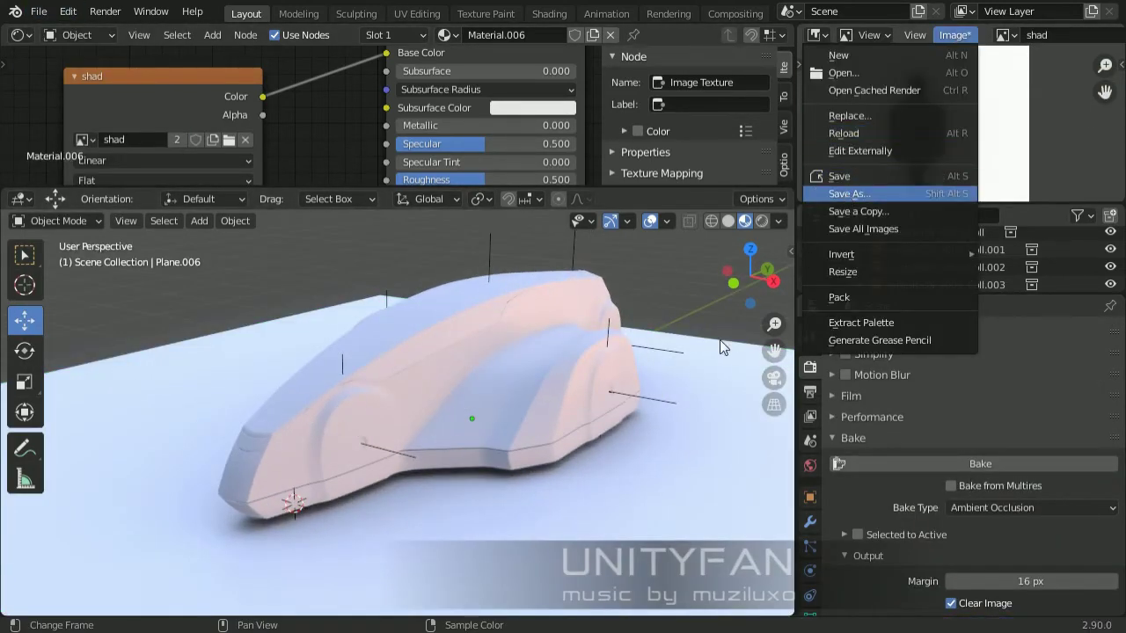
{"action": "left_click", "coordinate": [849, 193]}
{"action": "key", "text": "Return"}
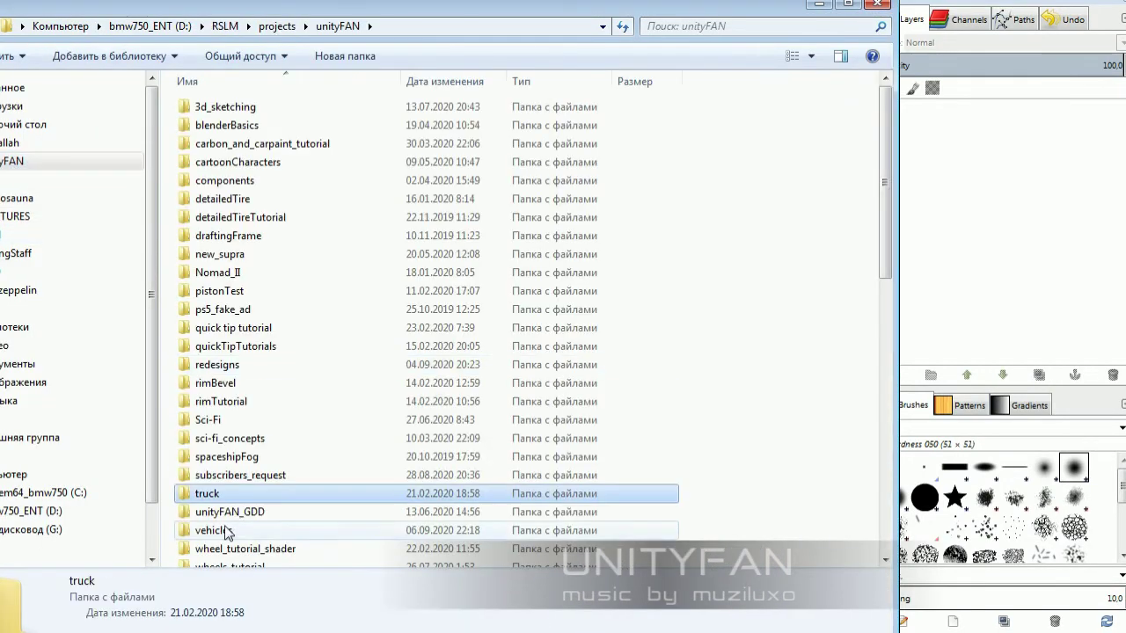
Open shad.png from vehicles/futuristic_car_030 and make its white background transparent with Color to Alpha
{"action": "double_click", "coordinate": [208, 531]}
{"action": "double_click", "coordinate": [243, 520]}
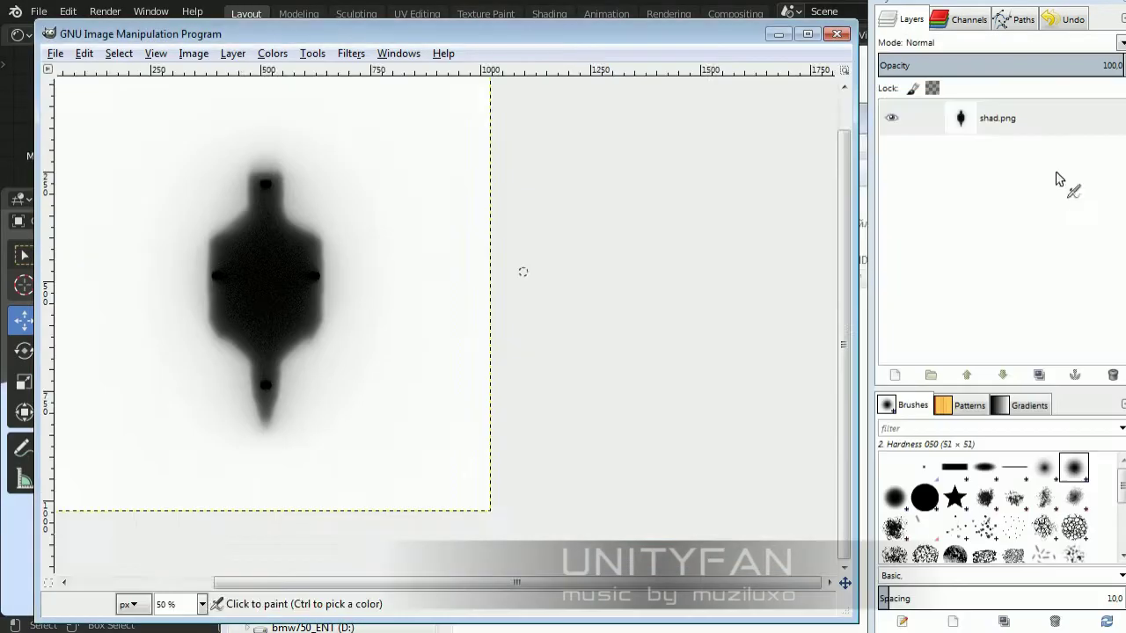
{"action": "left_click", "coordinate": [272, 53]}
{"action": "left_click", "coordinate": [302, 384]}
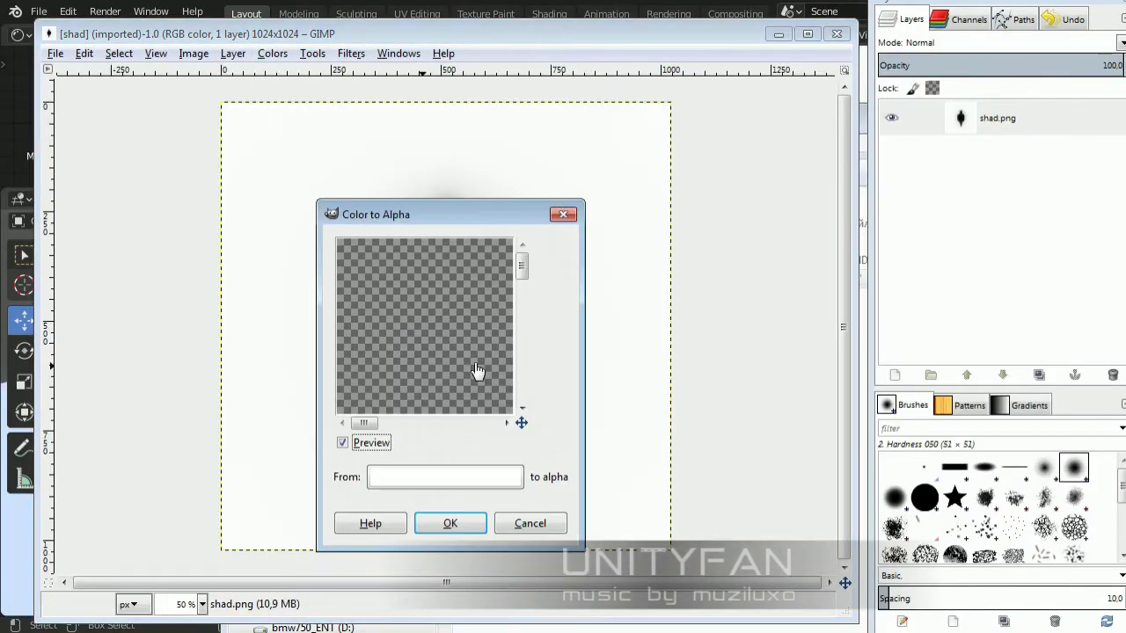
{"action": "left_click", "coordinate": [448, 522]}
Duplicate the shadow layer, overwrite shad.png, and close the image discarding changes
{"action": "key", "text": "shift+ctrl+d"}
{"action": "left_click", "coordinate": [55, 53]}
{"action": "left_click", "coordinate": [105, 269]}
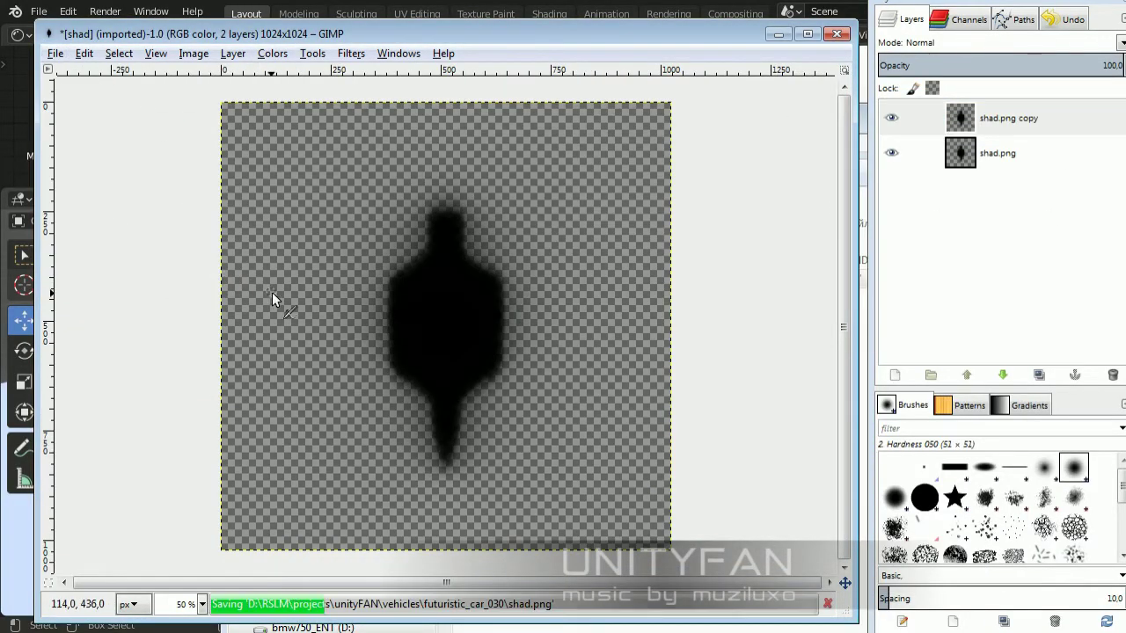
{"action": "left_click", "coordinate": [837, 34]}
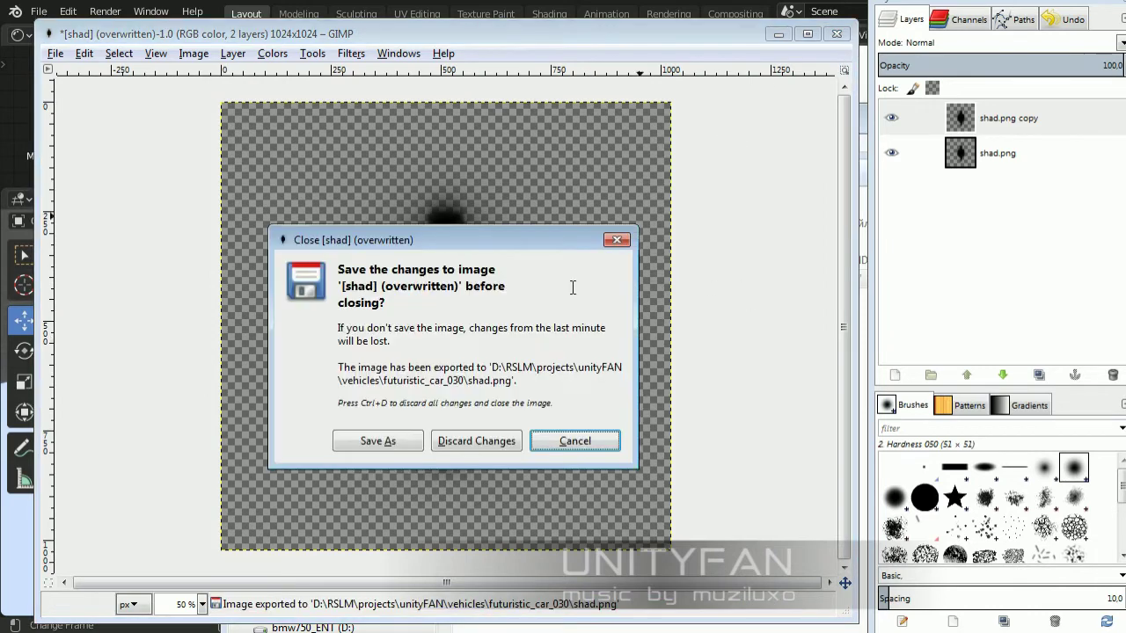
{"action": "left_click", "coordinate": [442, 510]}
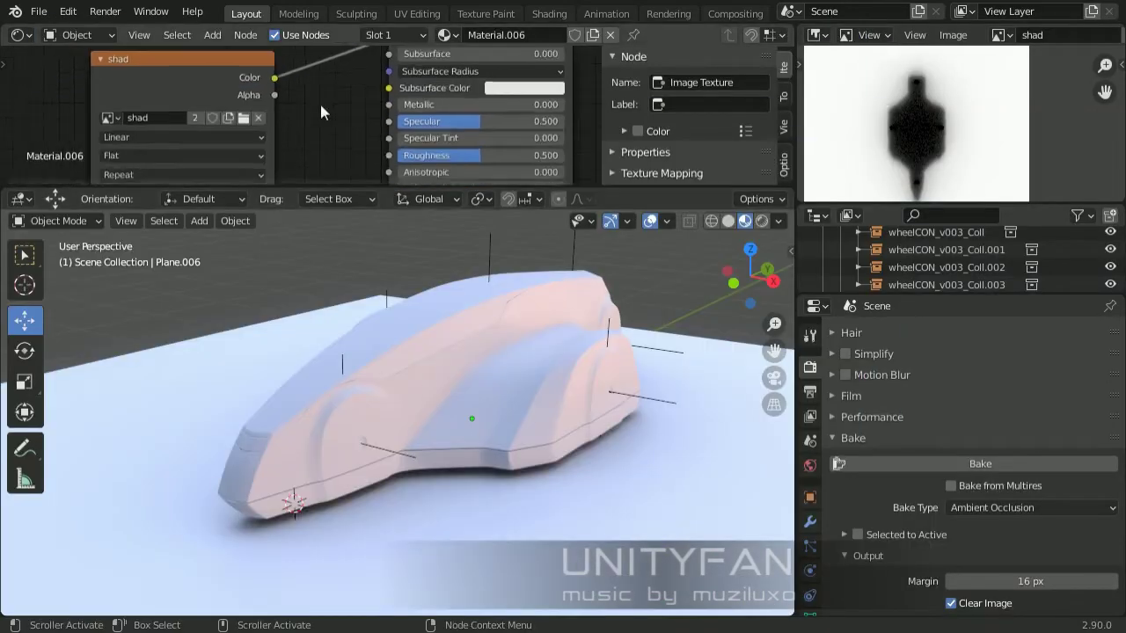
Link the shad image Alpha to the BSDF Alpha and set the ground plane's Blend Mode to Alpha Blend
{"action": "scroll", "coordinate": [295, 74], "scroll_direction": "down", "scroll_amount": 4}
{"action": "left_click_drag", "start_coordinate": [287, 64], "coordinate": [376, 168]}
{"action": "scroll", "coordinate": [967, 440], "scroll_direction": "down", "scroll_amount": 3}
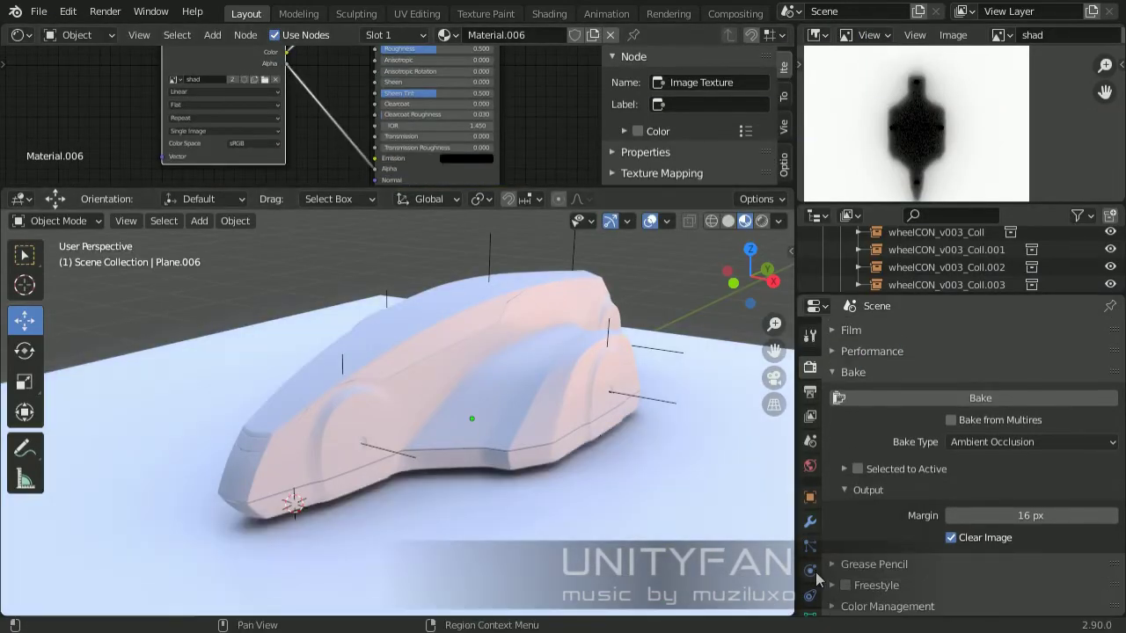
{"action": "left_click", "coordinate": [810, 574]}
{"action": "scroll", "coordinate": [910, 563], "scroll_direction": "down", "scroll_amount": 5}
{"action": "left_click", "coordinate": [882, 585]}
{"action": "scroll", "coordinate": [967, 528], "scroll_direction": "down", "scroll_amount": 3}
{"action": "left_click", "coordinate": [1034, 515]}
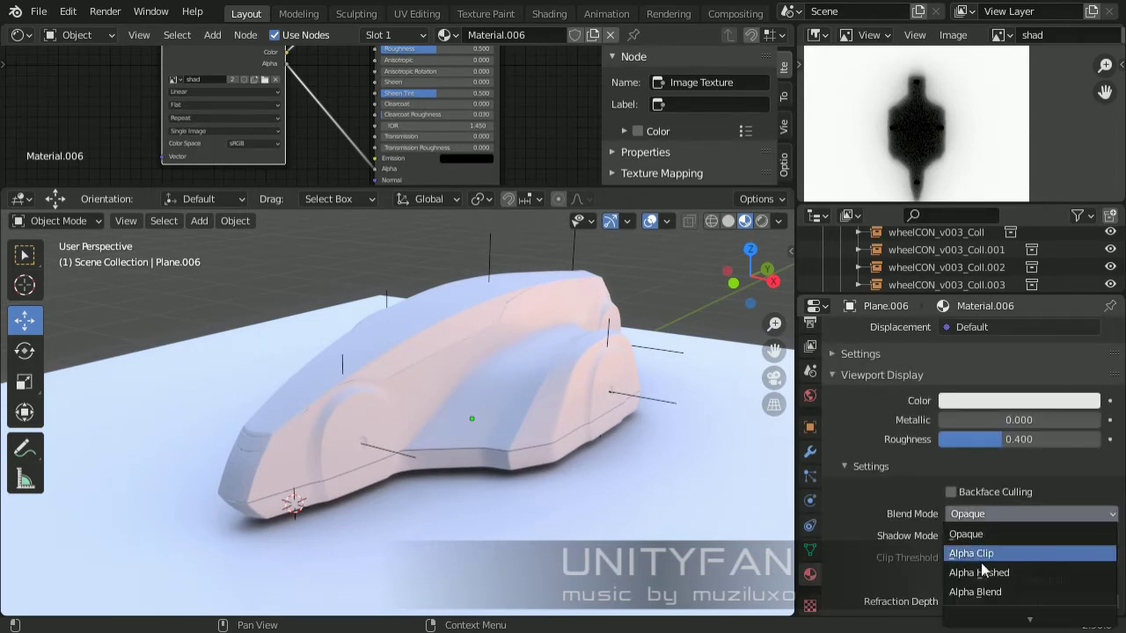
{"action": "left_click", "coordinate": [977, 590]}
Make the ground plane's Base Color black and save the blend file
{"action": "scroll", "coordinate": [398, 114], "scroll_direction": "up", "scroll_amount": 5, "text": "shift"}
{"action": "left_click", "coordinate": [484, 112]}
{"action": "left_click_drag", "start_coordinate": [548, 88], "coordinate": [548, 202]}
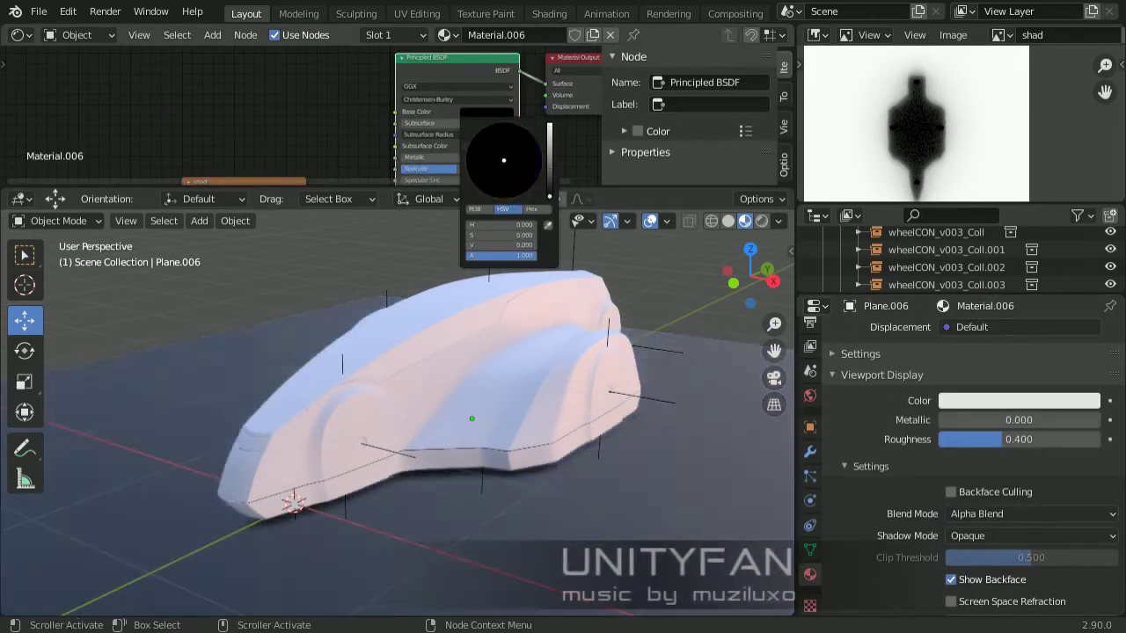
{"action": "scroll", "coordinate": [352, 114], "scroll_direction": "down", "scroll_amount": 3, "text": "ctrl"}
{"action": "left_click", "coordinate": [39, 12]}
{"action": "left_click", "coordinate": [61, 127]}
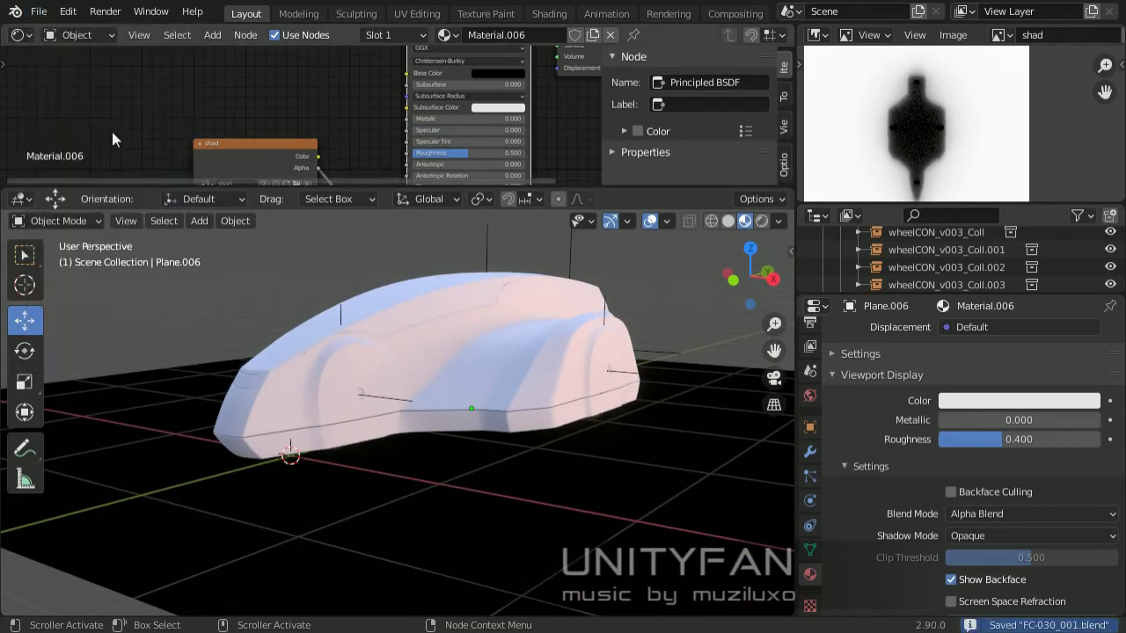
Join the node editor into the 3D view and widen the 3D view
{"action": "left_click", "coordinate": [38, 12]}
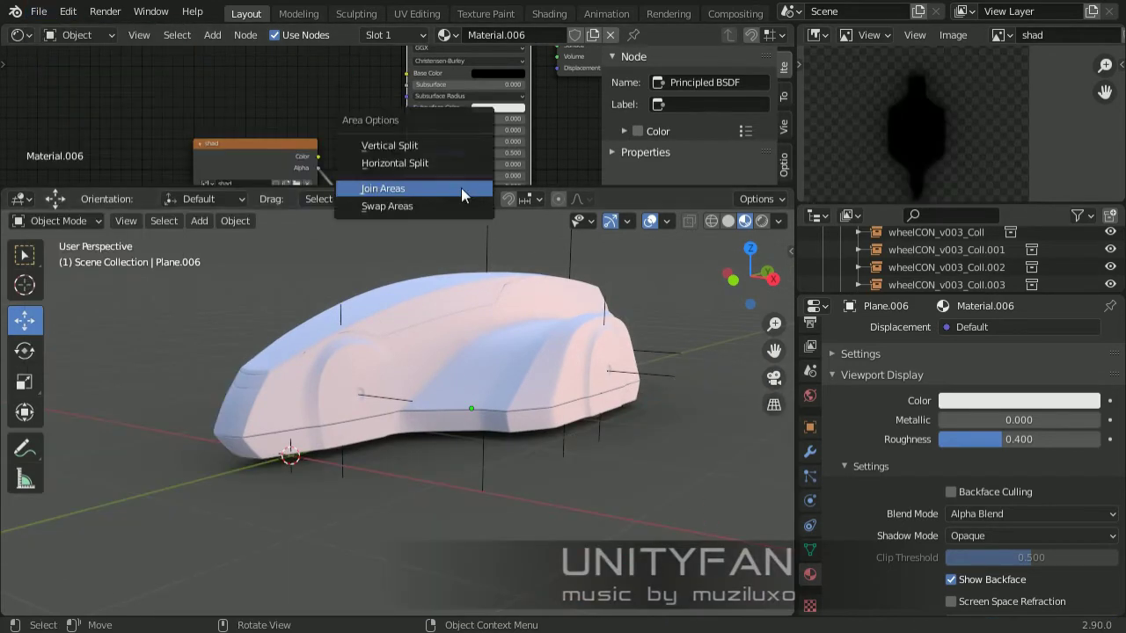
{"action": "left_click", "coordinate": [461, 187]}
{"action": "left_click_drag", "start_coordinate": [797, 132], "coordinate": [719, 132]}
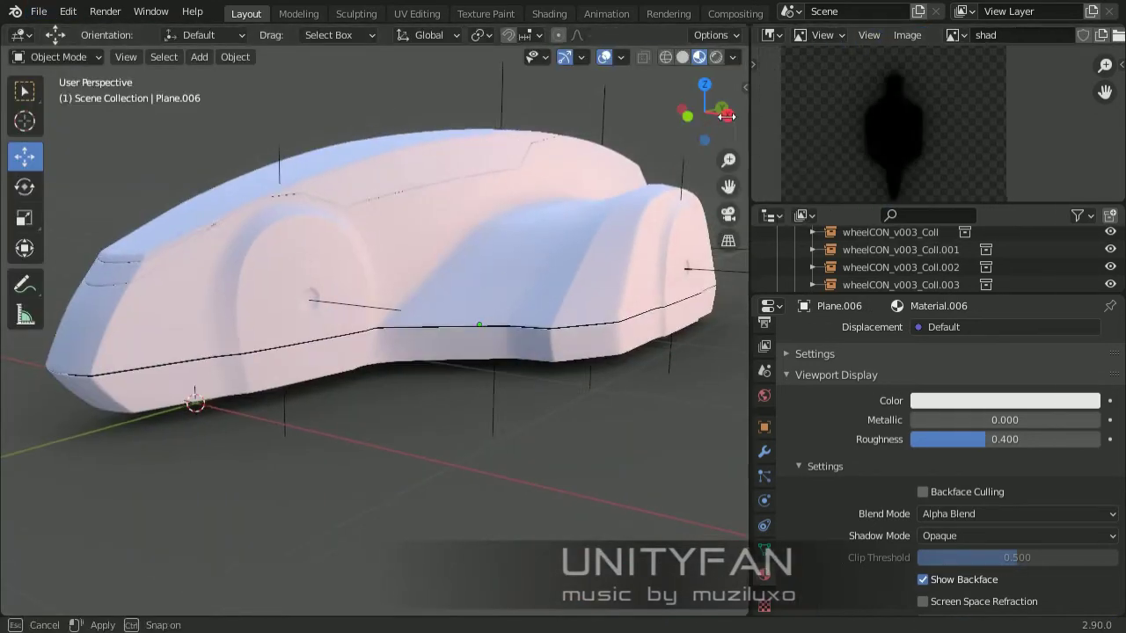
Load the car reference sketch image and orbit around the car
{"action": "left_click", "coordinate": [1090, 36]}
{"action": "double_click", "coordinate": [561, 209]}
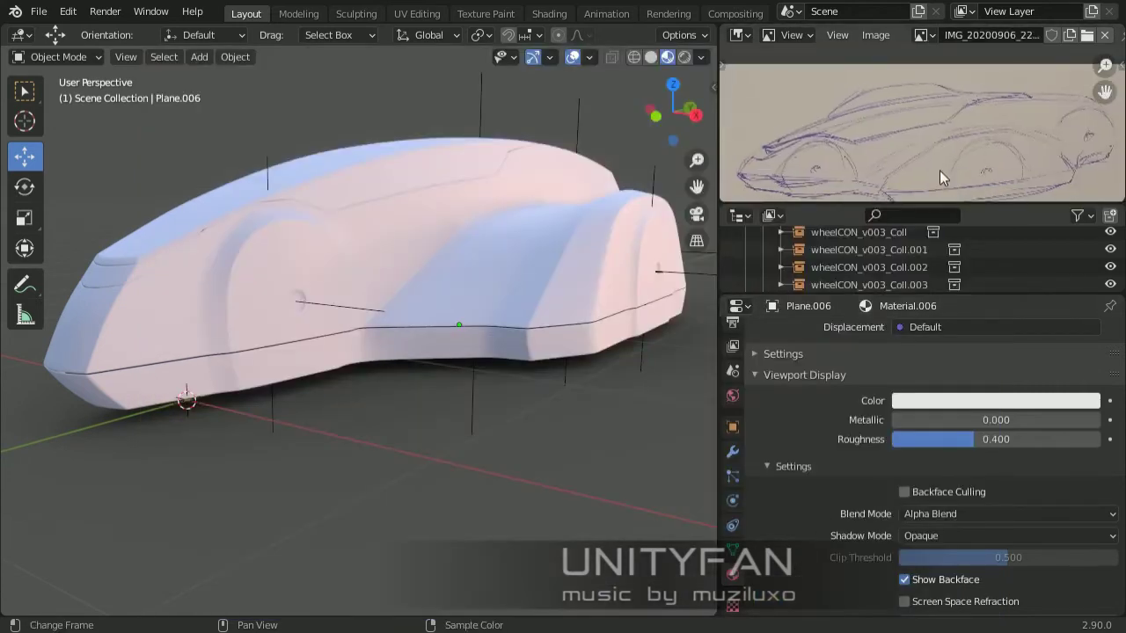
{"action": "middle_click_drag", "start_coordinate": [492, 308], "coordinate": [381, 346]}
{"action": "mouse_move", "coordinate": [380, 345]}
{"action": "middle_mouse_down"}
{"action": "mouse_move", "coordinate": [510, 356]}
{"action": "mouse_move", "coordinate": [371, 380]}
{"action": "middle_mouse_up"}
{"action": "left_click_drag", "start_coordinate": [835, 295], "coordinate": [835, 419]}
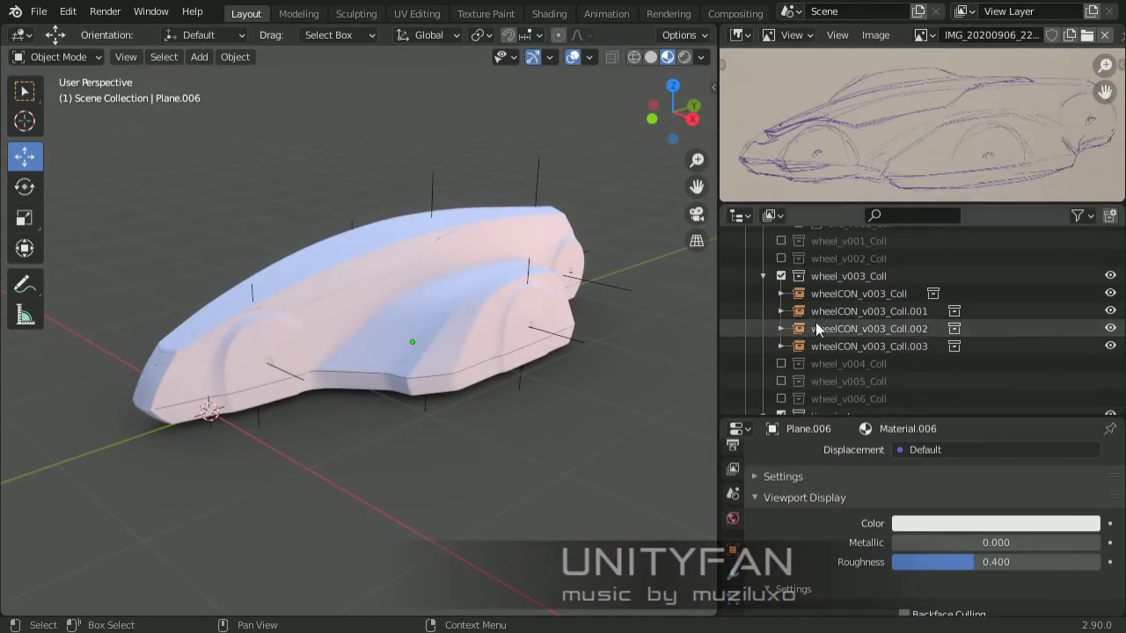
{"action": "scroll", "coordinate": [817, 329], "scroll_direction": "up", "scroll_amount": 6}
{"action": "mouse_move", "coordinate": [503, 328]}
{"action": "middle_mouse_down"}
{"action": "mouse_move", "coordinate": [564, 340]}
{"action": "mouse_move", "coordinate": [492, 339]}
{"action": "mouse_move", "coordinate": [478, 354]}
{"action": "middle_mouse_up"}
Drag the red sample sphere's material onto the car body for glossy red paint
{"action": "left_click", "coordinate": [188, 545]}
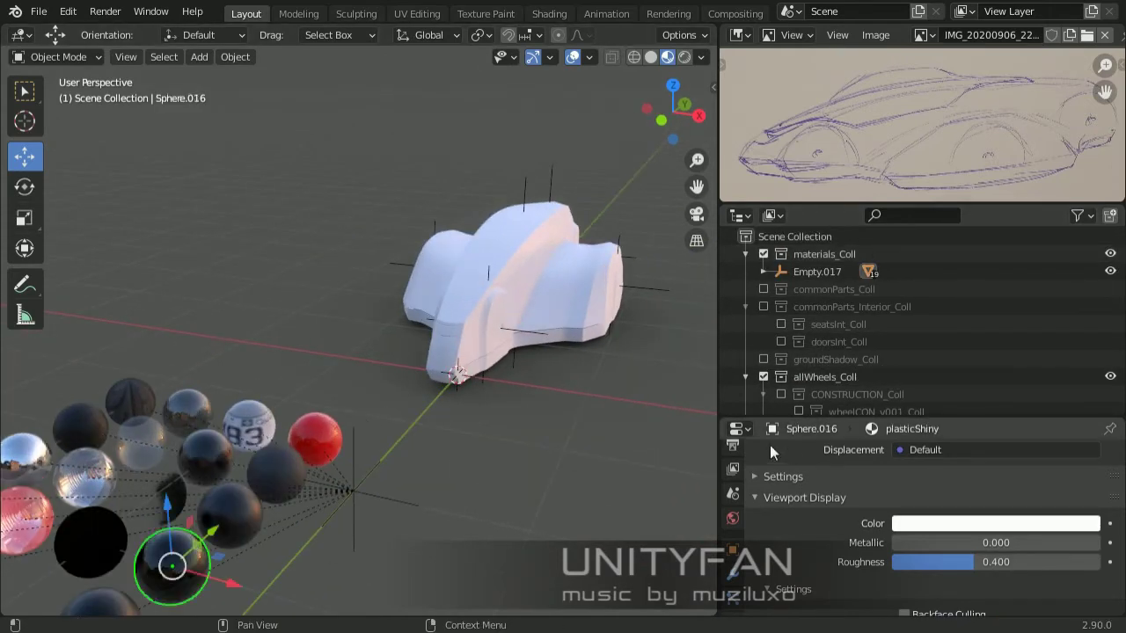
{"action": "scroll", "coordinate": [818, 324], "scroll_direction": "down", "scroll_amount": 2}
{"action": "scroll", "coordinate": [802, 484], "scroll_direction": "up", "scroll_amount": 5}
{"action": "scroll", "coordinate": [798, 547], "scroll_direction": "up", "scroll_amount": 8}
{"action": "middle_click_drag", "start_coordinate": [352, 370], "coordinate": [226, 419]}
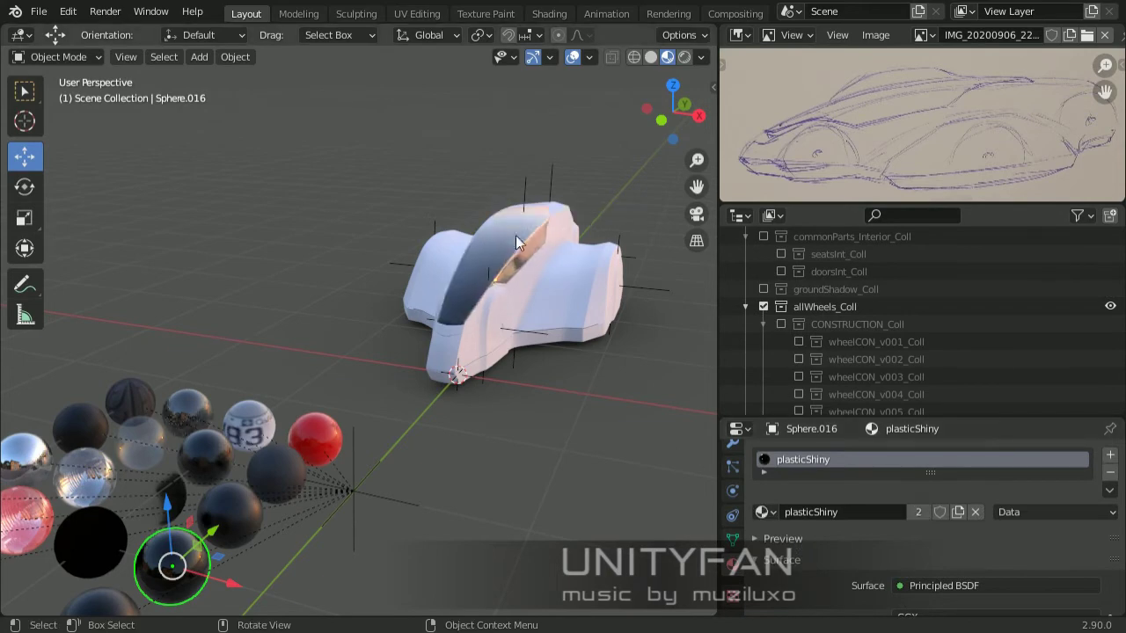
{"action": "left_click", "coordinate": [220, 414]}
{"action": "left_click_drag", "start_coordinate": [764, 459], "coordinate": [530, 303]}
{"action": "mouse_move", "coordinate": [530, 303]}
{"action": "middle_mouse_down"}
{"action": "mouse_move", "coordinate": [413, 393]}
{"action": "mouse_move", "coordinate": [594, 320]}
{"action": "mouse_move", "coordinate": [186, 409]}
{"action": "mouse_move", "coordinate": [486, 367]}
{"action": "mouse_move", "coordinate": [463, 335]}
{"action": "mouse_move", "coordinate": [443, 371]}
{"action": "middle_mouse_up"}
Assign the 'chrome' material to the front trim piece Cube.034
{"action": "left_click", "coordinate": [593, 319]}
{"action": "left_click", "coordinate": [732, 491]}
{"action": "mouse_move", "coordinate": [706, 509]}
{"action": "middle_mouse_down"}
{"action": "mouse_move", "coordinate": [332, 396]}
{"action": "mouse_move", "coordinate": [545, 396]}
{"action": "middle_mouse_up"}
{"action": "left_click", "coordinate": [732, 563]}
{"action": "mouse_move", "coordinate": [732, 563]}
{"action": "middle_mouse_down"}
{"action": "mouse_move", "coordinate": [483, 284]}
{"action": "mouse_move", "coordinate": [533, 296]}
{"action": "mouse_move", "coordinate": [271, 236]}
{"action": "middle_mouse_up"}
{"action": "left_click", "coordinate": [484, 284]}
{"action": "left_click", "coordinate": [272, 236]}
{"action": "left_click", "coordinate": [762, 512]}
{"action": "mouse_move", "coordinate": [686, 352]}
{"action": "middle_mouse_down"}
{"action": "mouse_move", "coordinate": [416, 306]}
{"action": "mouse_move", "coordinate": [456, 358]}
{"action": "middle_mouse_up"}
{"action": "left_click", "coordinate": [456, 358]}
{"action": "left_click", "coordinate": [762, 512]}
{"action": "left_click", "coordinate": [797, 417]}
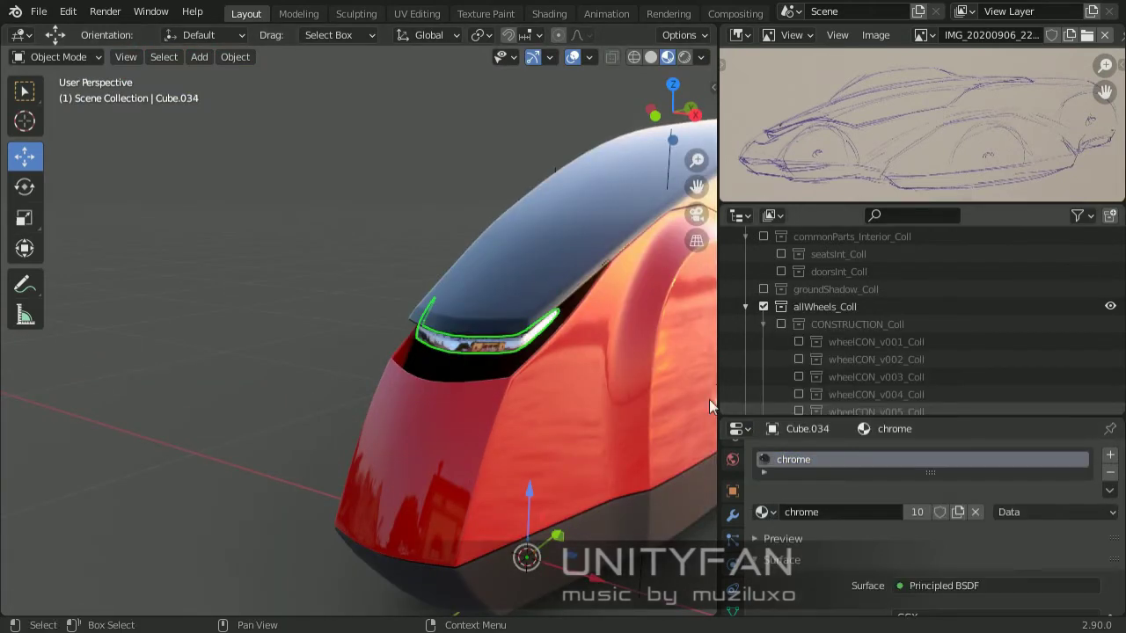
Inspect the trim's Subdivision modifier, then select the rear strip Cube.030
{"action": "left_click", "coordinate": [732, 515]}
{"action": "left_click", "coordinate": [840, 563]}
{"action": "scroll", "coordinate": [433, 290], "scroll_direction": "down", "scroll_amount": 5}
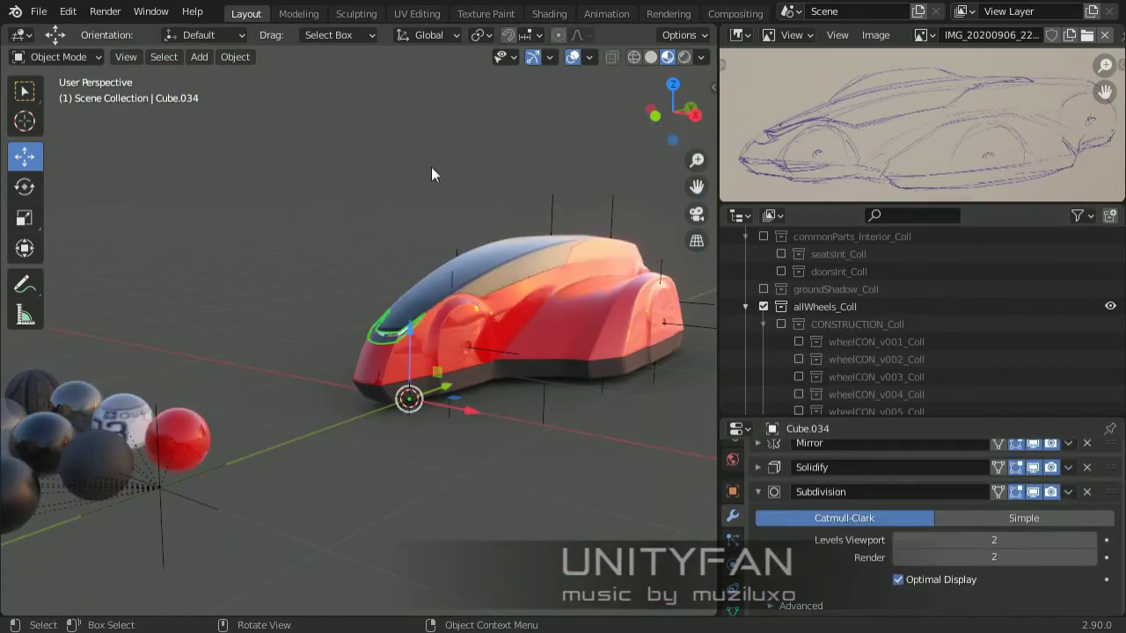
{"action": "mouse_move", "coordinate": [432, 176]}
{"action": "middle_mouse_down"}
{"action": "mouse_move", "coordinate": [483, 417]}
{"action": "mouse_move", "coordinate": [321, 404]}
{"action": "mouse_move", "coordinate": [257, 377]}
{"action": "mouse_move", "coordinate": [315, 363]}
{"action": "mouse_move", "coordinate": [383, 396]}
{"action": "middle_mouse_up"}
{"action": "left_click", "coordinate": [315, 363]}
{"action": "left_click", "coordinate": [732, 563]}
{"action": "left_click", "coordinate": [317, 392]}
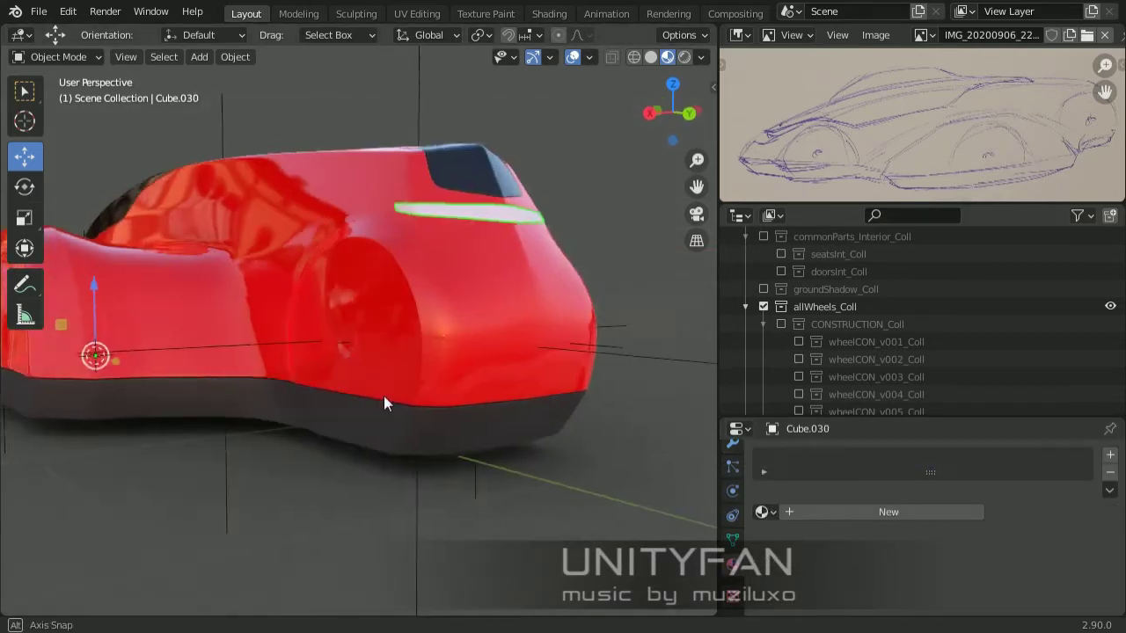
Give the rear strip a new material, Material.007, with Roughness set to 0
{"action": "left_click", "coordinate": [857, 550]}
{"action": "scroll", "coordinate": [915, 528], "scroll_direction": "down", "scroll_amount": 5}
{"action": "left_click", "coordinate": [969, 486]}
{"action": "scroll", "coordinate": [986, 528], "scroll_direction": "down", "scroll_amount": 3}
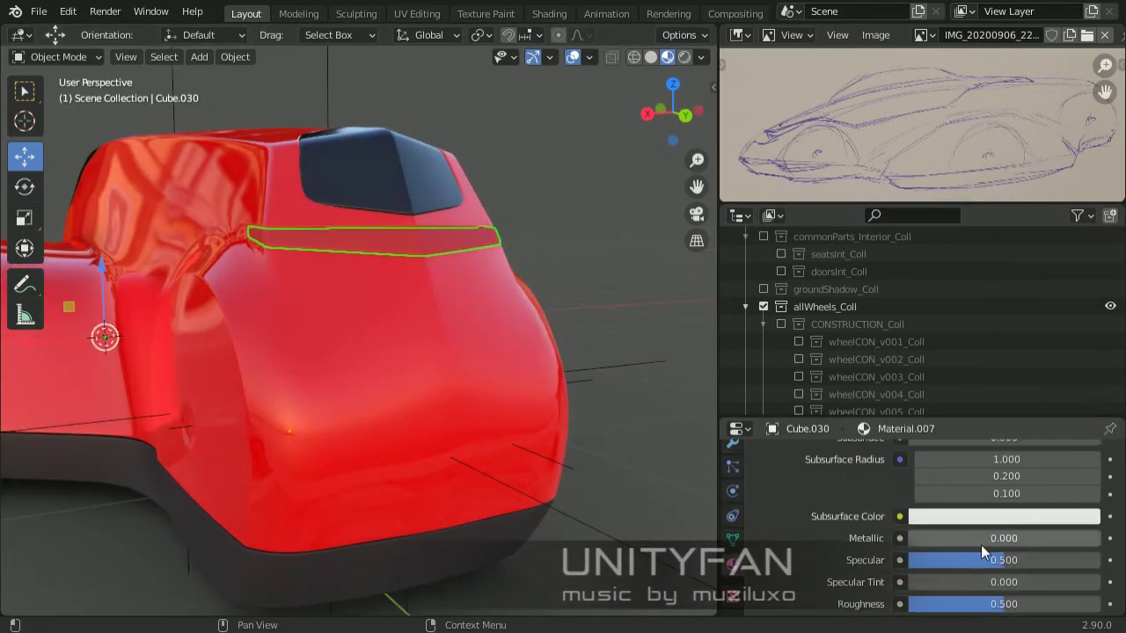
{"action": "scroll", "coordinate": [985, 528], "scroll_direction": "down", "scroll_amount": 2}
{"action": "mouse_move", "coordinate": [482, 315]}
{"action": "middle_mouse_down"}
{"action": "mouse_move", "coordinate": [506, 284]}
{"action": "mouse_move", "coordinate": [515, 299]}
{"action": "middle_mouse_up"}
{"action": "scroll", "coordinate": [515, 299], "scroll_direction": "down", "scroll_amount": 5}
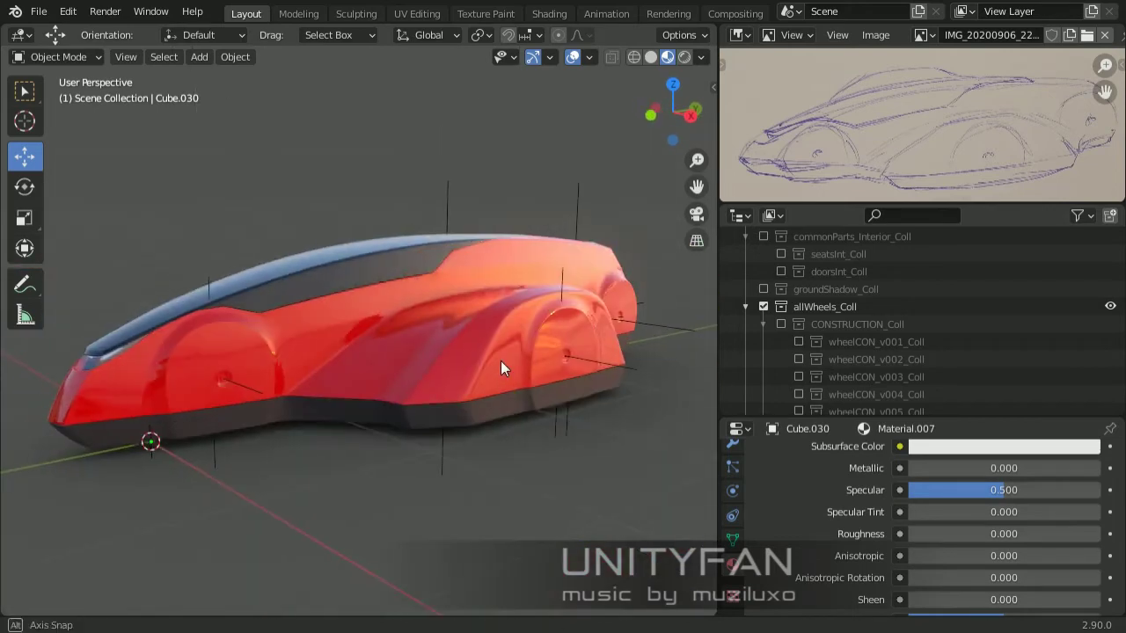
{"action": "middle_click_drag", "start_coordinate": [500, 361], "coordinate": [512, 387]}
{"action": "left_click_drag", "start_coordinate": [718, 359], "coordinate": [799, 359]}
{"action": "middle_click_drag", "start_coordinate": [625, 368], "coordinate": [704, 343]}
{"action": "scroll", "coordinate": [871, 294], "scroll_direction": "up", "scroll_amount": 3}
{"action": "mouse_move", "coordinate": [563, 325]}
{"action": "middle_mouse_down"}
{"action": "mouse_move", "coordinate": [580, 319]}
{"action": "mouse_move", "coordinate": [635, 455]}
{"action": "mouse_move", "coordinate": [709, 500]}
{"action": "mouse_move", "coordinate": [573, 487]}
{"action": "mouse_move", "coordinate": [510, 500]}
{"action": "mouse_move", "coordinate": [466, 550]}
{"action": "mouse_move", "coordinate": [384, 467]}
{"action": "mouse_move", "coordinate": [638, 570]}
{"action": "mouse_move", "coordinate": [569, 538]}
{"action": "mouse_move", "coordinate": [598, 483]}
{"action": "mouse_move", "coordinate": [741, 478]}
{"action": "mouse_move", "coordinate": [793, 86]}
{"action": "middle_mouse_up"}
Preview the red car under a different studio HDRI and orbit to check reflections
{"action": "left_click", "coordinate": [781, 56]}
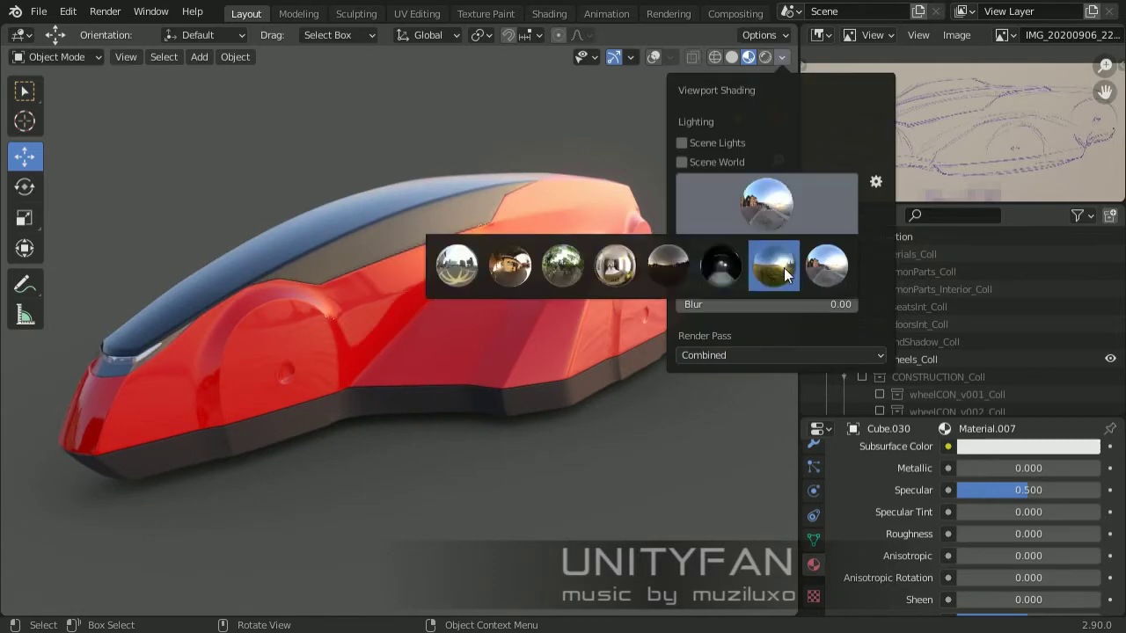
{"action": "mouse_move", "coordinate": [721, 352]}
{"action": "middle_mouse_down"}
{"action": "mouse_move", "coordinate": [673, 462]}
{"action": "mouse_move", "coordinate": [727, 461]}
{"action": "mouse_move", "coordinate": [578, 504]}
{"action": "mouse_move", "coordinate": [611, 477]}
{"action": "mouse_move", "coordinate": [600, 465]}
{"action": "mouse_move", "coordinate": [598, 509]}
{"action": "mouse_move", "coordinate": [563, 511]}
{"action": "mouse_move", "coordinate": [678, 507]}
{"action": "mouse_move", "coordinate": [285, 502]}
{"action": "mouse_move", "coordinate": [481, 518]}
{"action": "middle_mouse_up"}
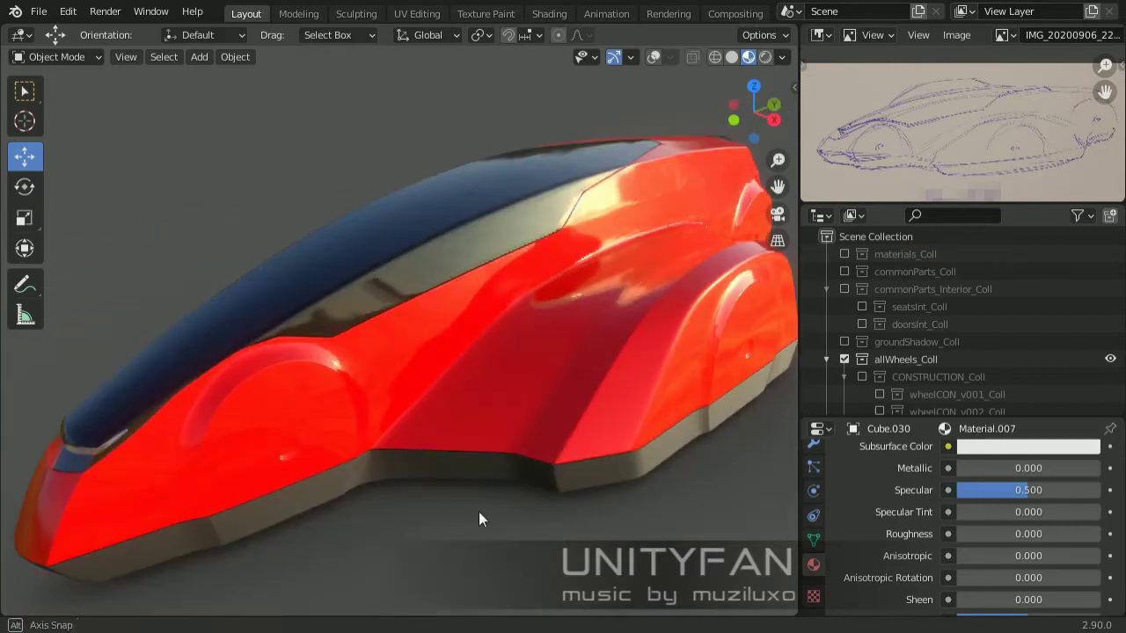
{"action": "left_click", "coordinate": [781, 57]}
{"action": "left_click", "coordinate": [755, 172]}
{"action": "left_click_drag", "start_coordinate": [799, 318], "coordinate": [1008, 318]}
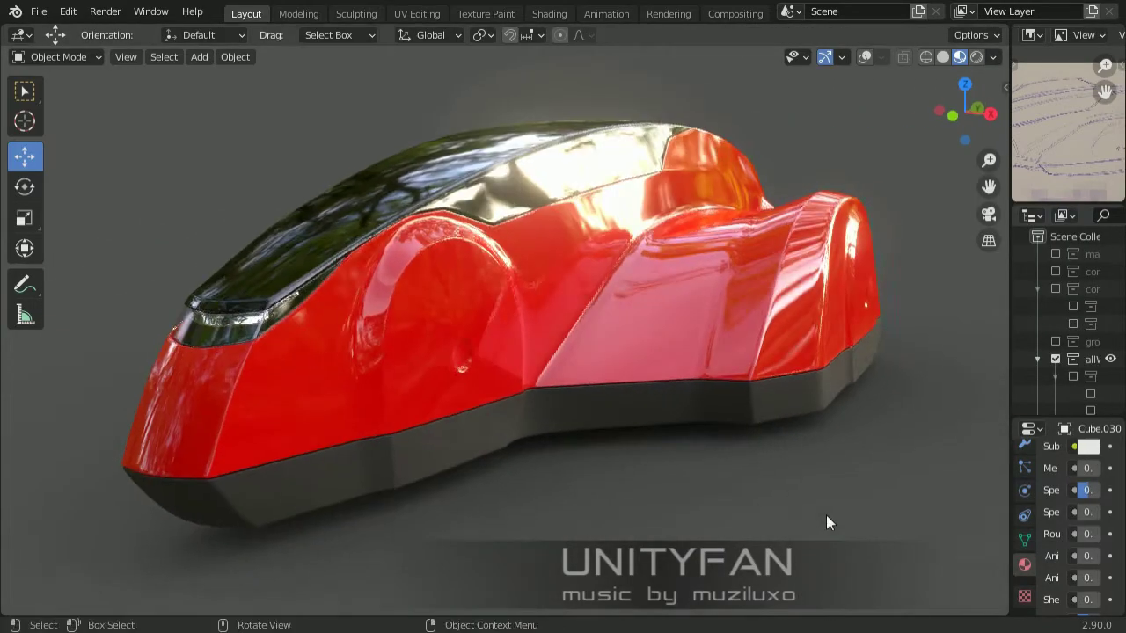
{"action": "mouse_move", "coordinate": [826, 515]}
{"action": "middle_mouse_down"}
{"action": "mouse_move", "coordinate": [966, 511]}
{"action": "mouse_move", "coordinate": [566, 484]}
{"action": "mouse_move", "coordinate": [686, 460]}
{"action": "mouse_move", "coordinate": [804, 455]}
{"action": "mouse_move", "coordinate": [847, 479]}
{"action": "mouse_move", "coordinate": [854, 460]}
{"action": "mouse_move", "coordinate": [792, 440]}
{"action": "mouse_move", "coordinate": [754, 490]}
{"action": "middle_mouse_up"}
{"action": "left_click", "coordinate": [994, 56]}
{"action": "left_click", "coordinate": [977, 204]}
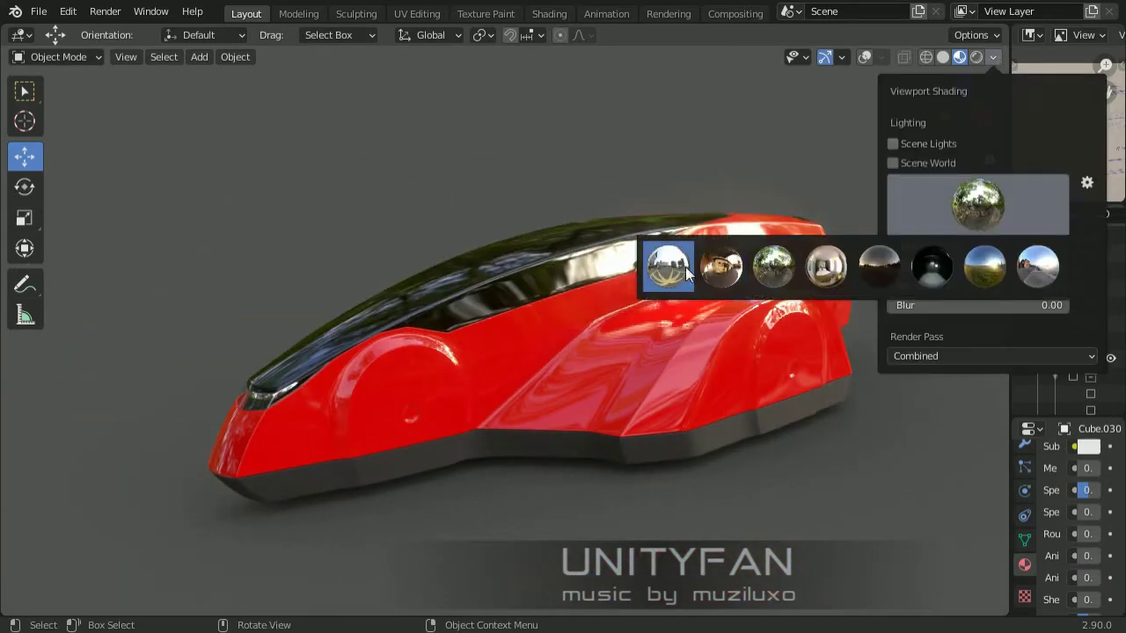
{"action": "left_click", "coordinate": [685, 266]}
{"action": "mouse_move", "coordinate": [685, 266]}
{"action": "middle_mouse_down"}
{"action": "mouse_move", "coordinate": [824, 434]}
{"action": "mouse_move", "coordinate": [729, 420]}
{"action": "middle_mouse_up"}
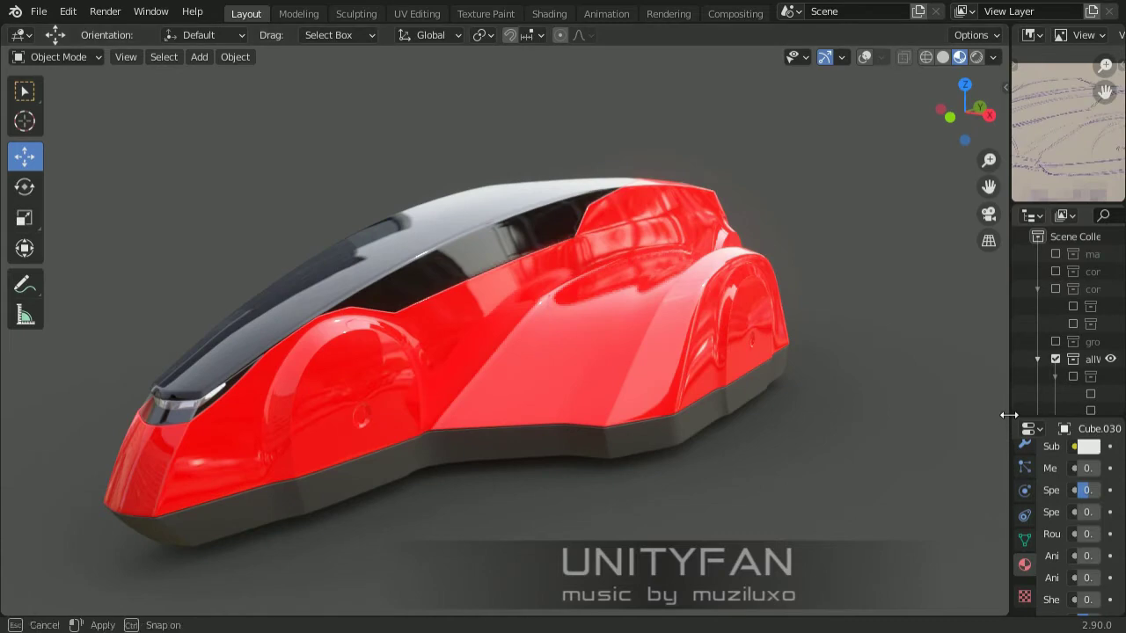
{"action": "left_click_drag", "start_coordinate": [1009, 412], "coordinate": [852, 413]}
{"action": "left_click_drag", "start_coordinate": [924, 421], "coordinate": [924, 288]}
{"action": "scroll", "coordinate": [997, 510], "scroll_direction": "up", "scroll_amount": 5}
{"action": "left_click_drag", "start_coordinate": [997, 514], "coordinate": [1099, 514]}
Change the body material to a fully metallic white Base Color
{"action": "left_click", "coordinate": [1043, 391]}
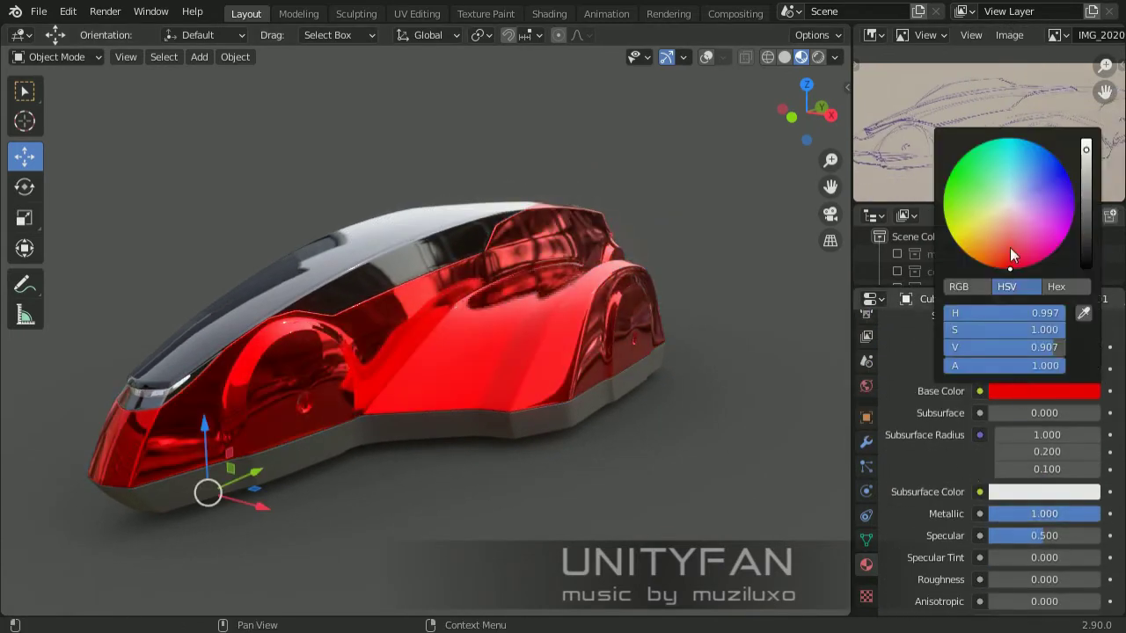
{"action": "left_click", "coordinate": [1010, 203]}
{"action": "scroll", "coordinate": [1020, 440], "scroll_direction": "down", "scroll_amount": 3}
{"action": "key", "text": "BackSpace"}
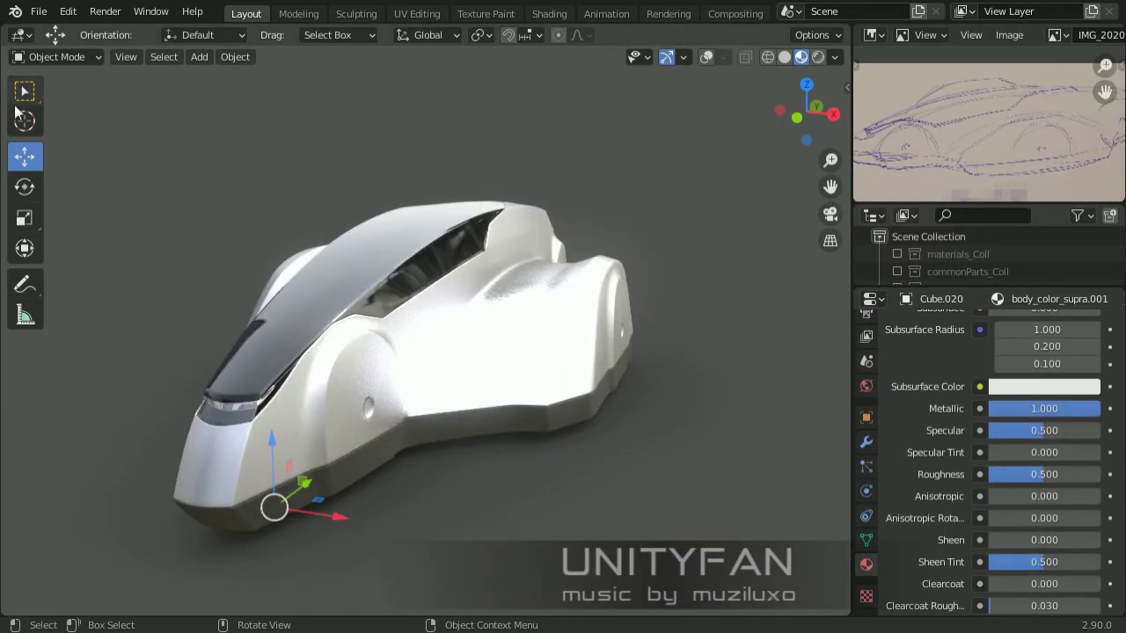
{"action": "key", "text": "w"}
{"action": "scroll", "coordinate": [1036, 477], "scroll_direction": "down", "scroll_amount": 2}
{"action": "left_click_drag", "start_coordinate": [992, 514], "coordinate": [1099, 514]}
{"action": "middle_click_drag", "start_coordinate": [531, 390], "coordinate": [829, 263]}
Light the car with the forest studio HDRI and view it from a low side angle
{"action": "left_click", "coordinate": [835, 56]}
{"action": "left_click", "coordinate": [818, 203]}
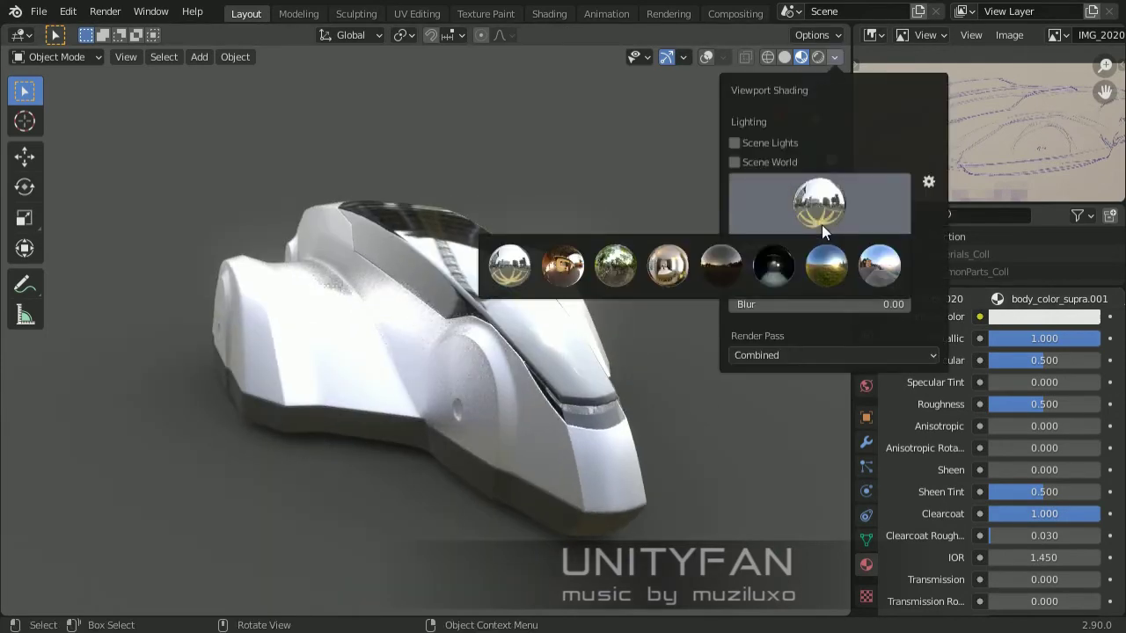
{"action": "left_click", "coordinate": [666, 264]}
{"action": "mouse_move", "coordinate": [668, 299]}
{"action": "middle_mouse_down"}
{"action": "mouse_move", "coordinate": [581, 417]}
{"action": "mouse_move", "coordinate": [685, 468]}
{"action": "middle_mouse_up"}
{"action": "left_click", "coordinate": [835, 57]}
{"action": "mouse_move", "coordinate": [839, 195]}
{"action": "middle_mouse_down"}
{"action": "mouse_move", "coordinate": [572, 513]}
{"action": "mouse_move", "coordinate": [718, 512]}
{"action": "mouse_move", "coordinate": [622, 497]}
{"action": "mouse_move", "coordinate": [490, 507]}
{"action": "mouse_move", "coordinate": [498, 533]}
{"action": "mouse_move", "coordinate": [530, 519]}
{"action": "mouse_move", "coordinate": [545, 566]}
{"action": "mouse_move", "coordinate": [936, 370]}
{"action": "mouse_move", "coordinate": [691, 450]}
{"action": "mouse_move", "coordinate": [704, 472]}
{"action": "mouse_move", "coordinate": [795, 491]}
{"action": "mouse_move", "coordinate": [924, 492]}
{"action": "middle_mouse_up"}
{"action": "scroll", "coordinate": [1038, 439], "scroll_direction": "up", "scroll_amount": 5}
Finish the body as glossy white with Metallic and Roughness both at 0
{"action": "left_click", "coordinate": [1044, 390]}
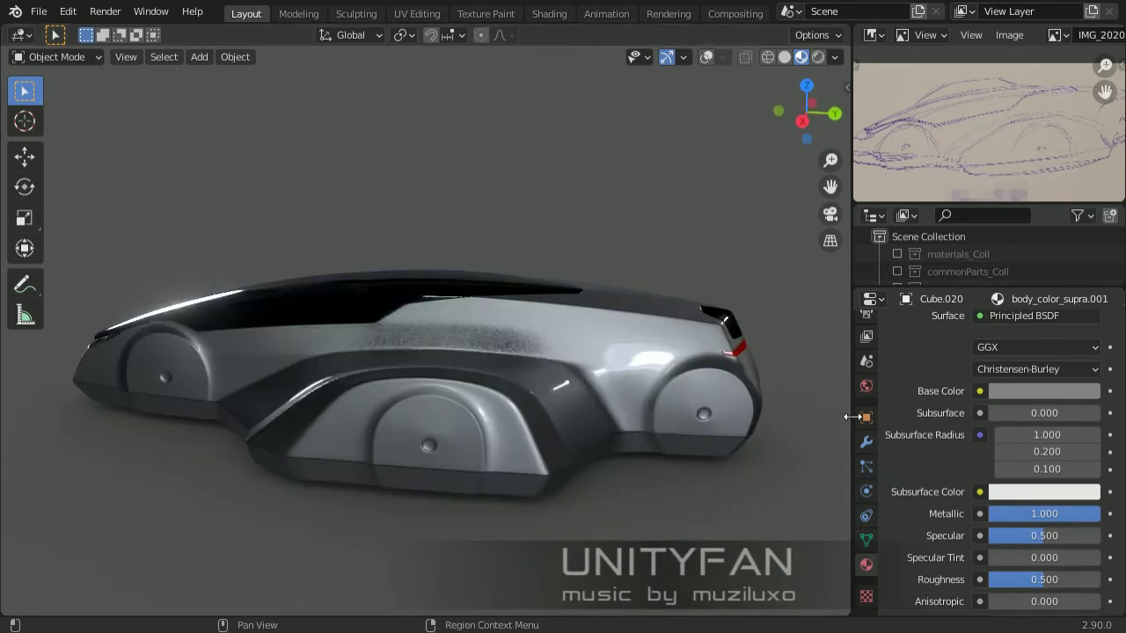
{"action": "left_click_drag", "start_coordinate": [1083, 514], "coordinate": [994, 514]}
{"action": "scroll", "coordinate": [1082, 388], "scroll_direction": "down", "scroll_amount": 2}
{"action": "left_click_drag", "start_coordinate": [1083, 509], "coordinate": [1001, 527]}
{"action": "scroll", "coordinate": [1001, 531], "scroll_direction": "down", "scroll_amount": 3}
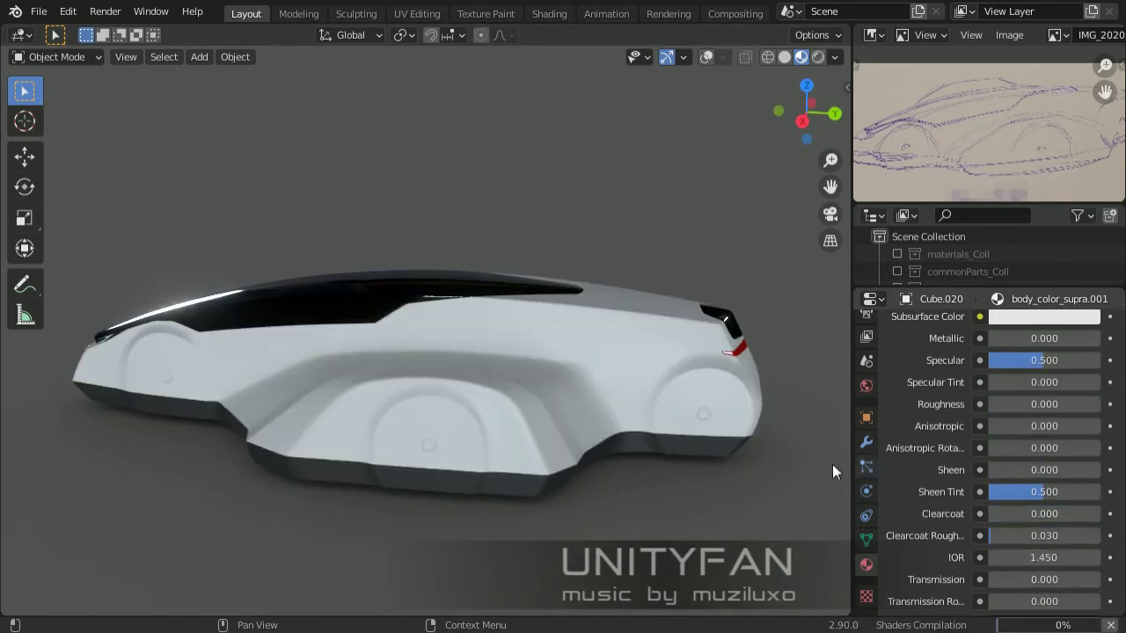
{"action": "middle_click_drag", "start_coordinate": [832, 465], "coordinate": [528, 400]}
{"action": "scroll", "coordinate": [1038, 440], "scroll_direction": "up", "scroll_amount": 6}
{"action": "middle_click_drag", "start_coordinate": [648, 455], "coordinate": [673, 442]}
Switch the render engine to Eevee and view the car in Rendered shading
{"action": "left_click", "coordinate": [866, 336]}
{"action": "left_click", "coordinate": [1005, 327]}
{"action": "left_click", "coordinate": [1003, 344]}
{"action": "middle_click_drag", "start_coordinate": [792, 437], "coordinate": [647, 437]}
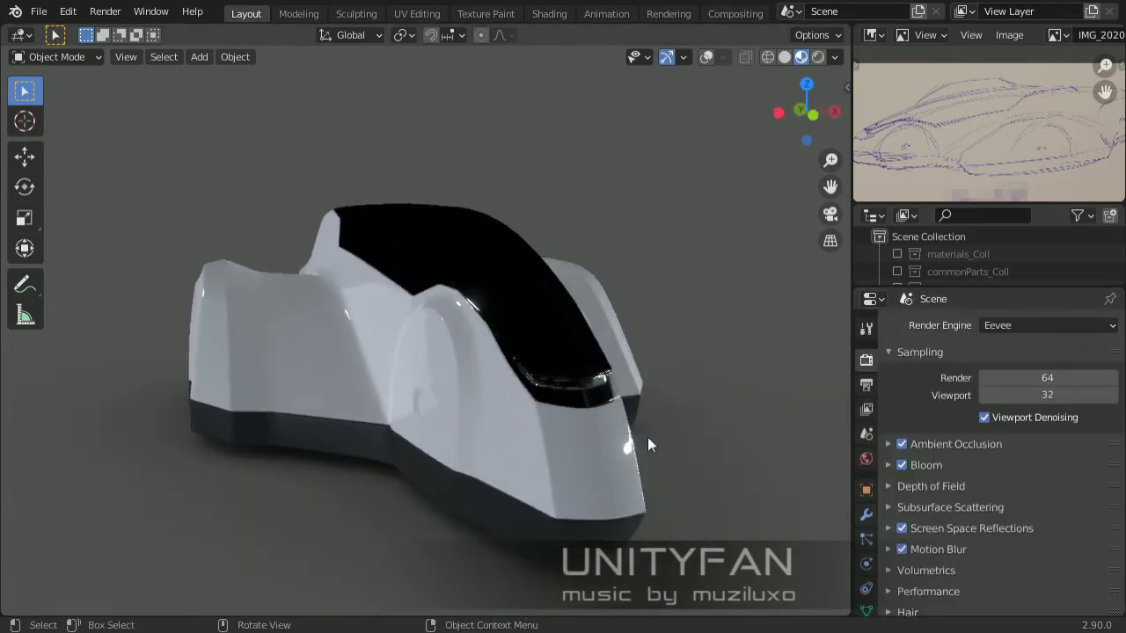
{"action": "scroll", "coordinate": [550, 438], "scroll_direction": "up", "scroll_amount": 5}
{"action": "scroll", "coordinate": [431, 333], "scroll_direction": "down", "scroll_amount": 8}
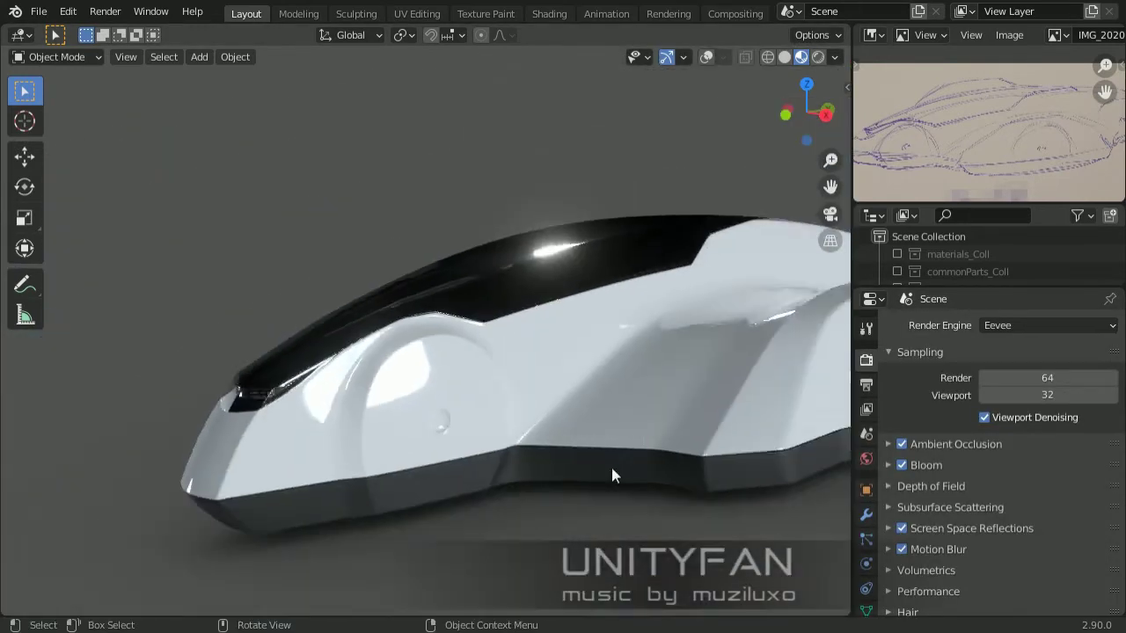
{"action": "scroll", "coordinate": [610, 469], "scroll_direction": "down", "scroll_amount": 4}
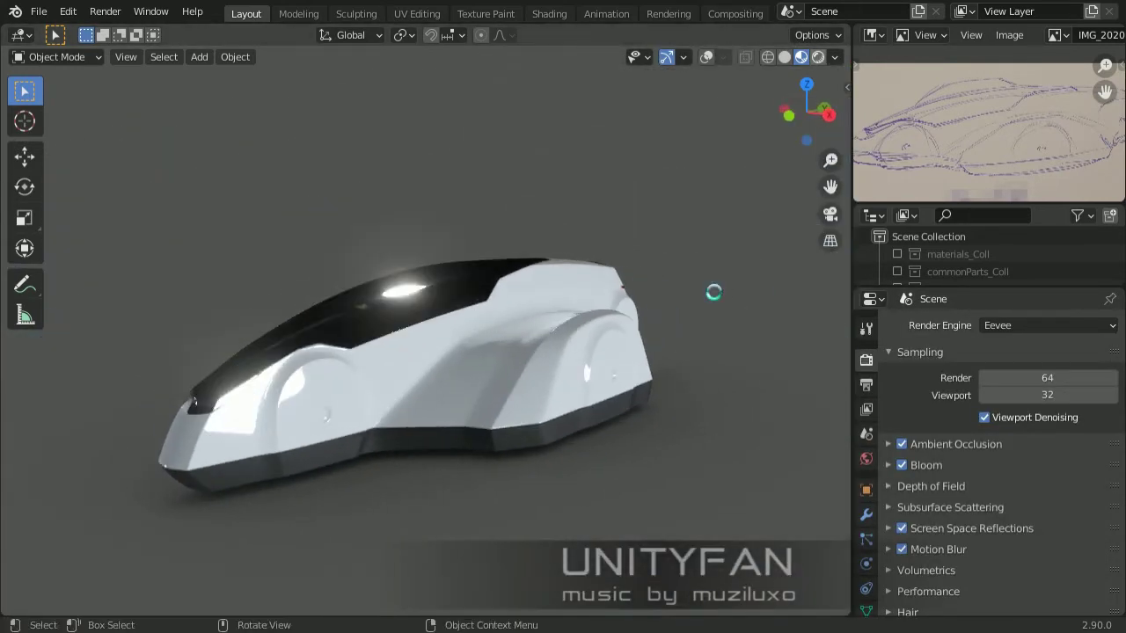
{"action": "key", "text": "z"}
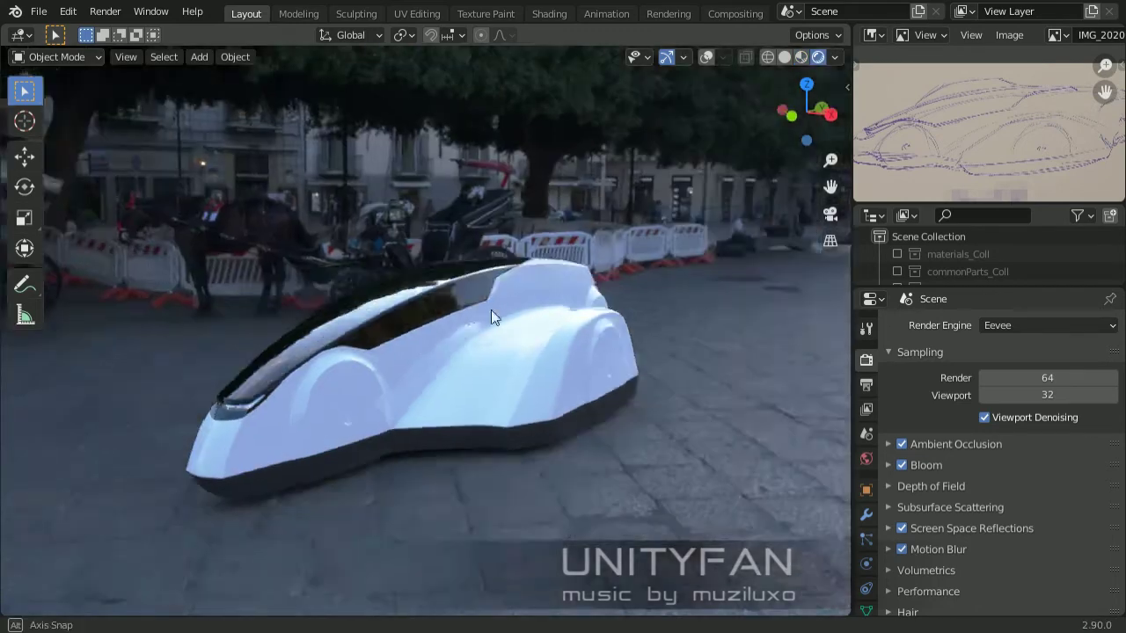
{"action": "middle_click_drag", "start_coordinate": [490, 310], "coordinate": [638, 361]}
Change the body_color_supra.001 Base Color to a lime yellow-green
{"action": "left_click", "coordinate": [867, 563]}
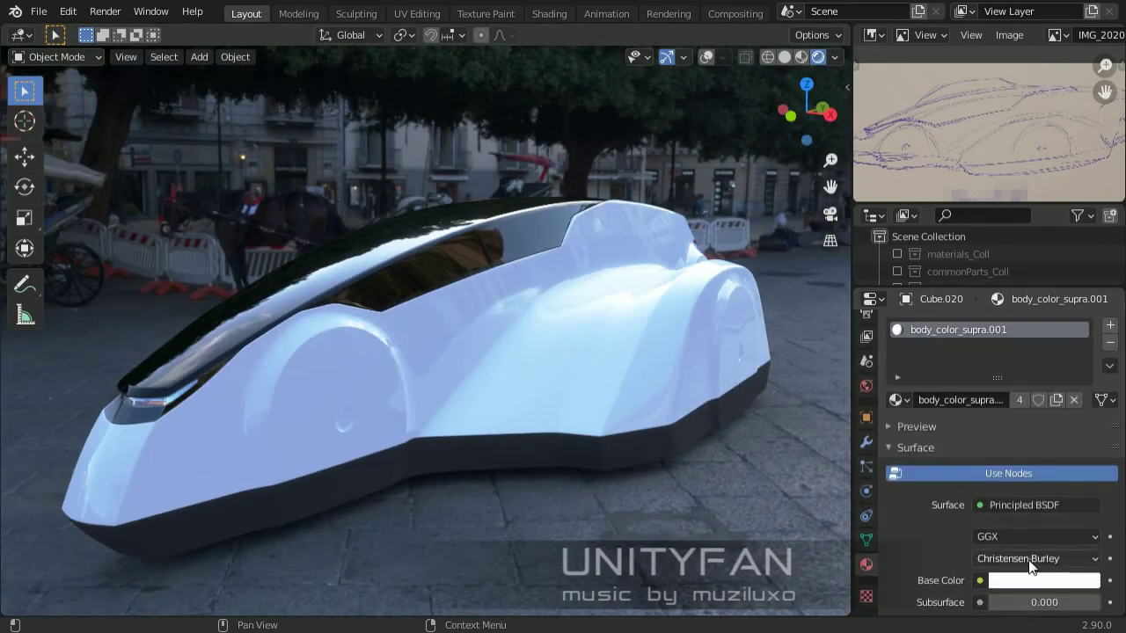
{"action": "scroll", "coordinate": [993, 440], "scroll_direction": "down", "scroll_amount": 3}
{"action": "left_click", "coordinate": [1044, 509]}
{"action": "mouse_move", "coordinate": [1009, 323]}
{"action": "left_mouse_down"}
{"action": "mouse_move", "coordinate": [786, 357]}
{"action": "mouse_move", "coordinate": [692, 335]}
{"action": "mouse_move", "coordinate": [645, 402]}
{"action": "left_mouse_up"}
{"action": "mouse_move", "coordinate": [646, 402]}
{"action": "middle_mouse_down"}
{"action": "mouse_move", "coordinate": [715, 427]}
{"action": "mouse_move", "coordinate": [703, 444]}
{"action": "mouse_move", "coordinate": [558, 400]}
{"action": "mouse_move", "coordinate": [650, 407]}
{"action": "mouse_move", "coordinate": [510, 383]}
{"action": "mouse_move", "coordinate": [688, 335]}
{"action": "mouse_move", "coordinate": [660, 351]}
{"action": "mouse_move", "coordinate": [612, 337]}
{"action": "mouse_move", "coordinate": [572, 355]}
{"action": "mouse_move", "coordinate": [616, 369]}
{"action": "middle_mouse_up"}
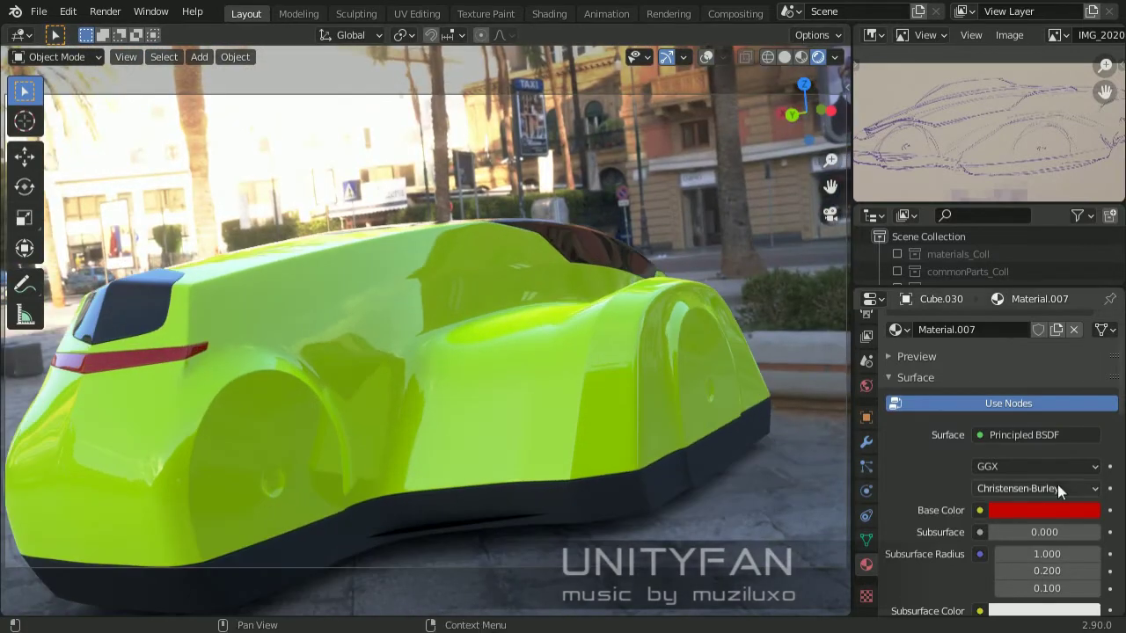
Load learner_park_8k.hdr as the world environment texture
{"action": "left_click", "coordinate": [1046, 510]}
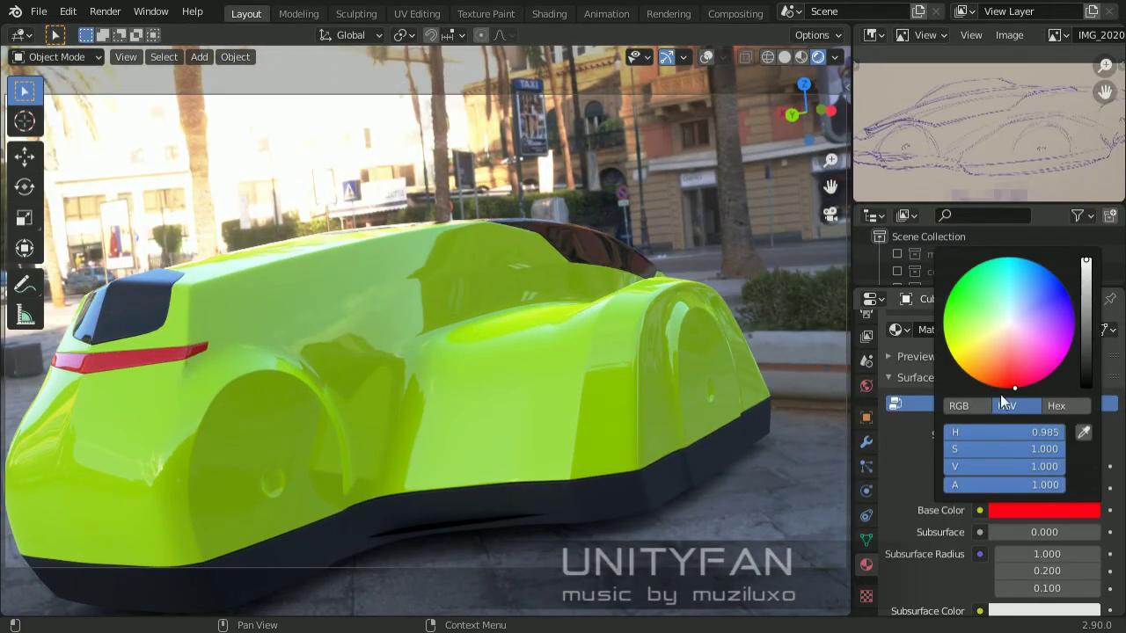
{"action": "mouse_move", "coordinate": [703, 404]}
{"action": "middle_mouse_down"}
{"action": "mouse_move", "coordinate": [415, 419]}
{"action": "mouse_move", "coordinate": [710, 342]}
{"action": "middle_mouse_up"}
{"action": "left_click", "coordinate": [866, 385]}
{"action": "left_click", "coordinate": [1091, 464]}
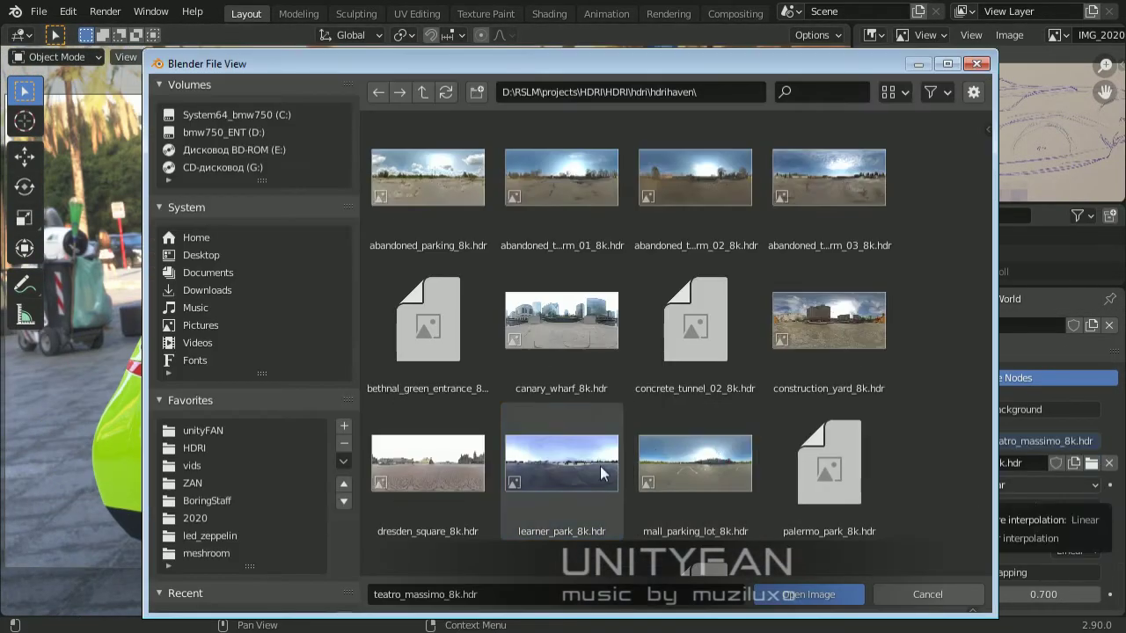
{"action": "double_click", "coordinate": [407, 360]}
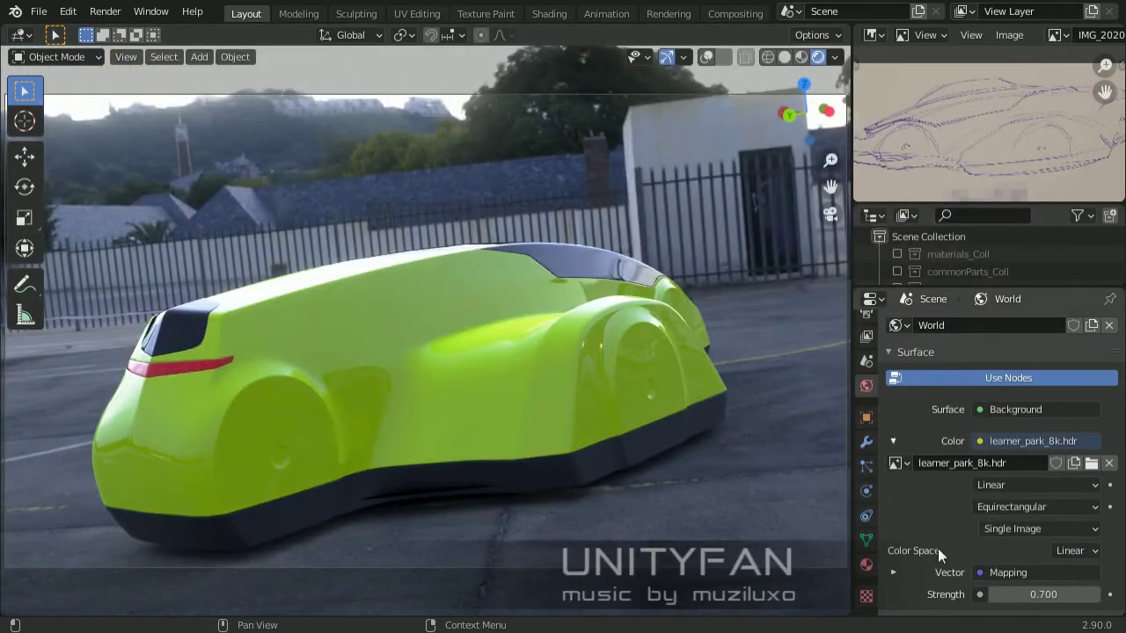
{"action": "mouse_move", "coordinate": [410, 360]}
{"action": "middle_mouse_down"}
{"action": "mouse_move", "coordinate": [432, 415]}
{"action": "mouse_move", "coordinate": [666, 427]}
{"action": "mouse_move", "coordinate": [374, 402]}
{"action": "mouse_move", "coordinate": [594, 429]}
{"action": "middle_mouse_up"}
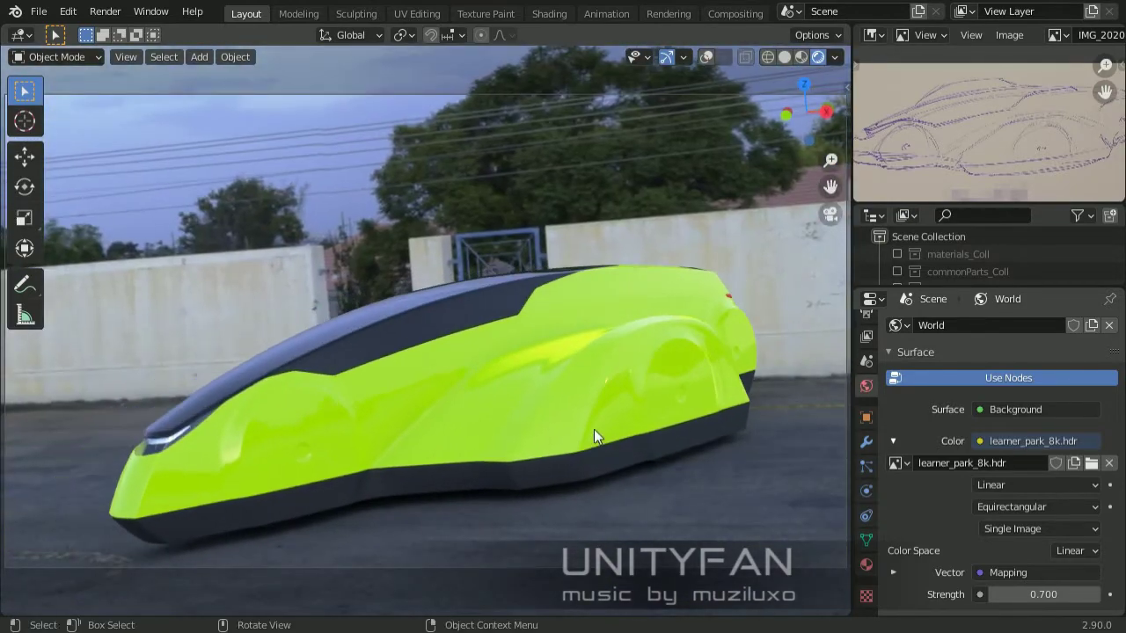
Set the body Base Color to red and switch the sketch area to the World Shader Editor
{"action": "left_click", "coordinate": [866, 564]}
{"action": "left_click", "coordinate": [1043, 510]}
{"action": "left_click", "coordinate": [1072, 323]}
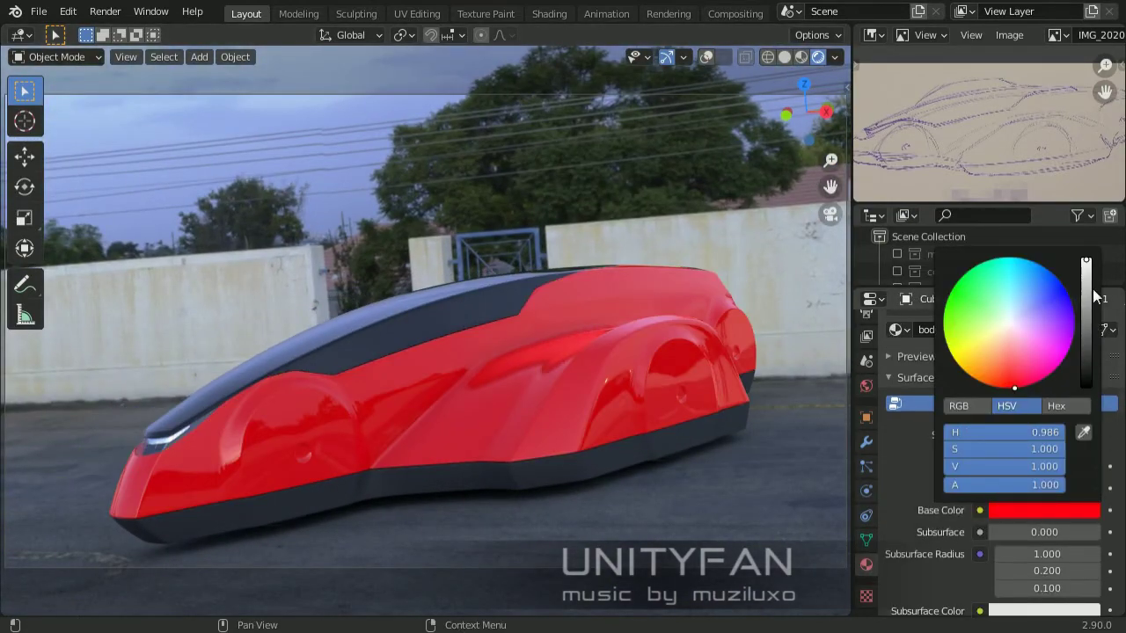
{"action": "mouse_move", "coordinate": [563, 439]}
{"action": "middle_mouse_down"}
{"action": "mouse_move", "coordinate": [629, 462]}
{"action": "mouse_move", "coordinate": [576, 449]}
{"action": "middle_mouse_up"}
{"action": "left_click", "coordinate": [871, 35]}
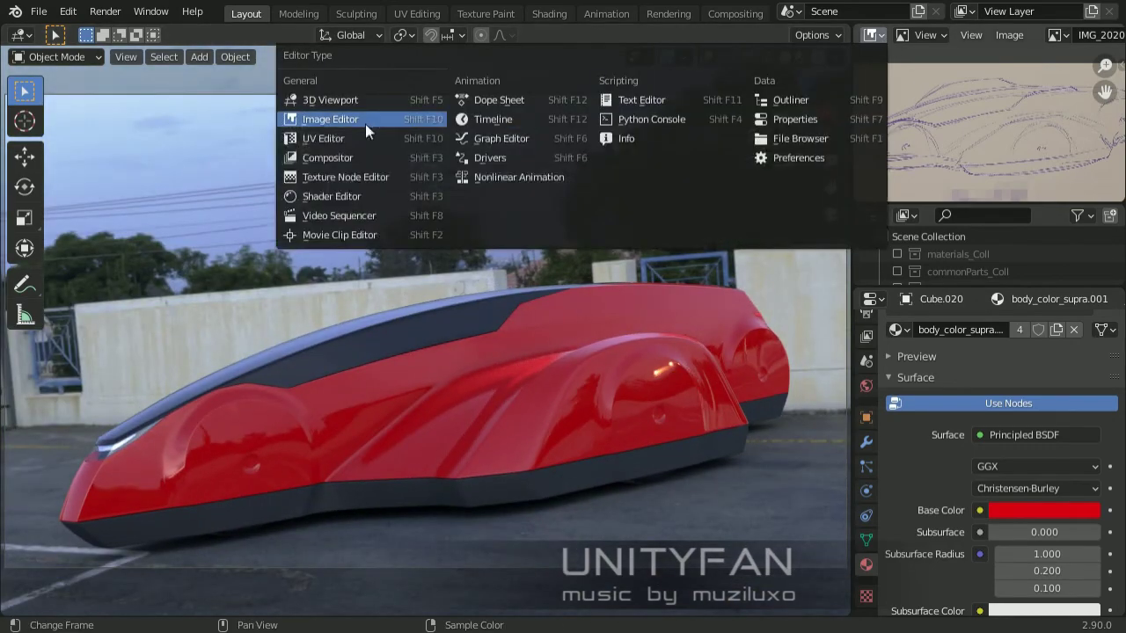
{"action": "left_click", "coordinate": [326, 196]}
Drag the world mapping Z rotation to reposition reflections on the car
{"action": "key", "text": "n"}
{"action": "key", "text": "n"}
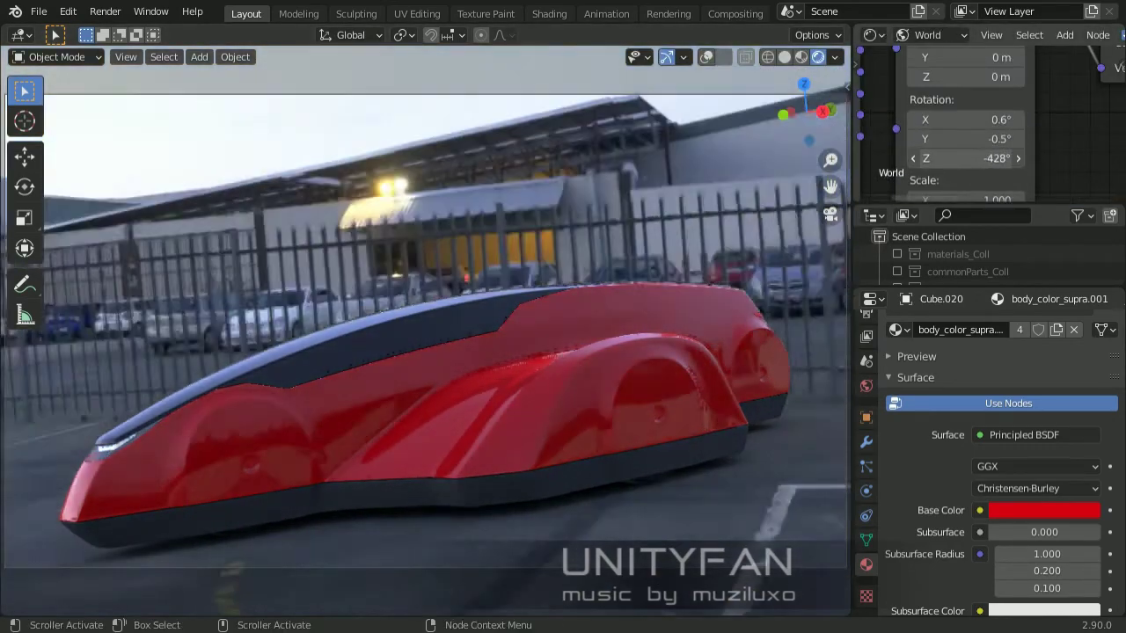
{"action": "mouse_move", "coordinate": [493, 351]}
{"action": "middle_mouse_down"}
{"action": "mouse_move", "coordinate": [276, 342]}
{"action": "mouse_move", "coordinate": [382, 341]}
{"action": "middle_mouse_up"}
{"action": "left_click_drag", "start_coordinate": [851, 352], "coordinate": [975, 352]}
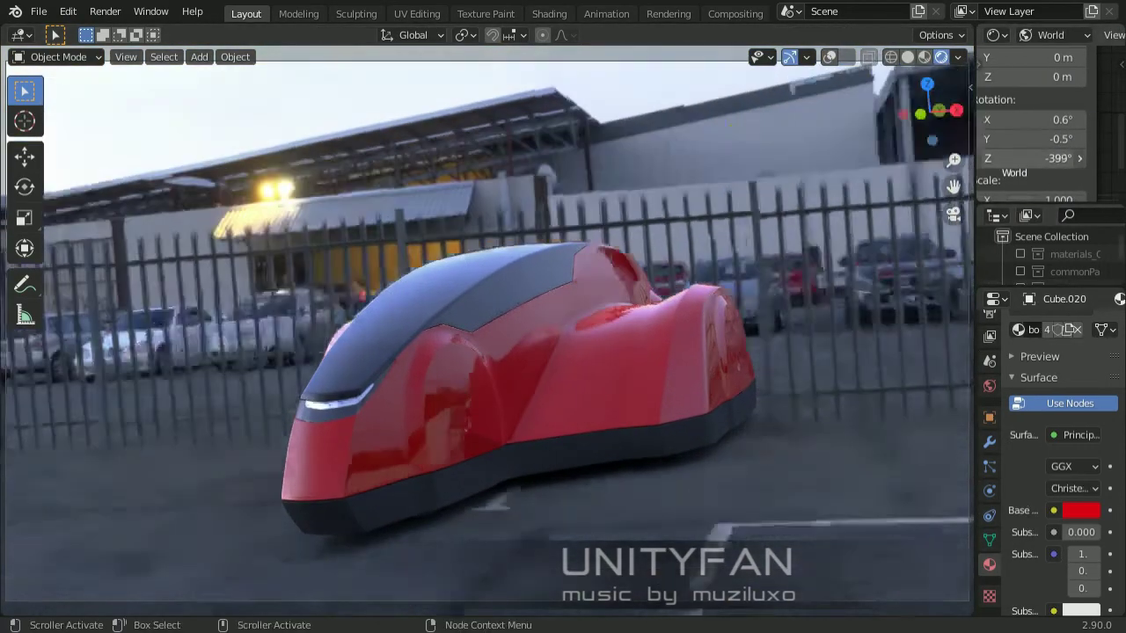
{"action": "left_click_drag", "start_coordinate": [1056, 158], "coordinate": [968, 158]}
{"action": "mouse_move", "coordinate": [880, 317]}
{"action": "middle_mouse_down"}
{"action": "mouse_move", "coordinate": [711, 318]}
{"action": "mouse_move", "coordinate": [844, 325]}
{"action": "mouse_move", "coordinate": [777, 385]}
{"action": "mouse_move", "coordinate": [802, 296]}
{"action": "mouse_move", "coordinate": [761, 280]}
{"action": "mouse_move", "coordinate": [791, 296]}
{"action": "mouse_move", "coordinate": [770, 352]}
{"action": "mouse_move", "coordinate": [850, 359]}
{"action": "mouse_move", "coordinate": [703, 401]}
{"action": "mouse_move", "coordinate": [749, 341]}
{"action": "mouse_move", "coordinate": [758, 346]}
{"action": "mouse_move", "coordinate": [862, 188]}
{"action": "middle_mouse_up"}
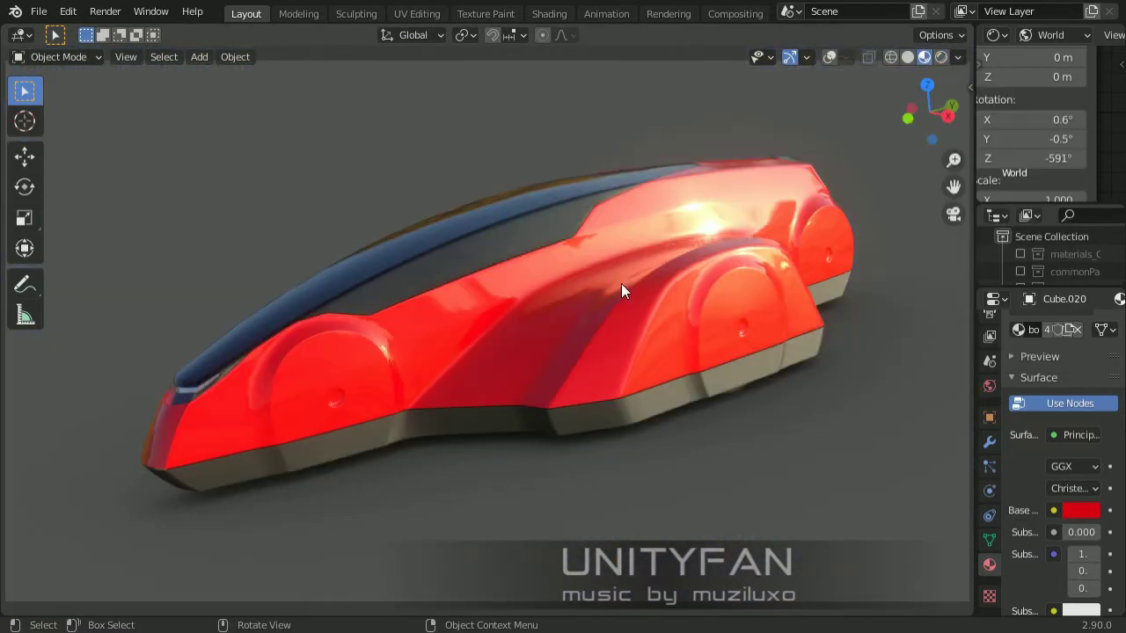
{"action": "mouse_move", "coordinate": [694, 319]}
{"action": "middle_mouse_down"}
{"action": "mouse_move", "coordinate": [759, 489]}
{"action": "mouse_move", "coordinate": [787, 494]}
{"action": "mouse_move", "coordinate": [616, 492]}
{"action": "mouse_move", "coordinate": [653, 516]}
{"action": "middle_mouse_up"}
Set HDRI Rotation -91.2°, World Opacity 0.534, Blur 0.47, and save as FC-030_001.blend
{"action": "left_click_drag", "start_coordinate": [958, 247], "coordinate": [1038, 275]}
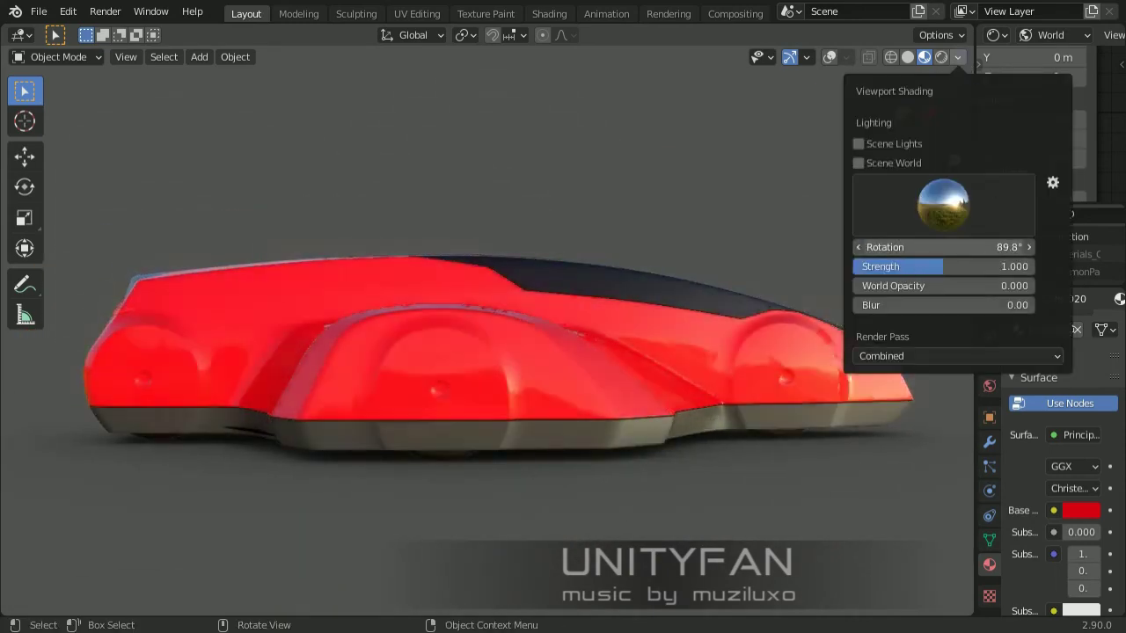
{"action": "left_click_drag", "start_coordinate": [906, 286], "coordinate": [994, 286]}
{"action": "left_click_drag", "start_coordinate": [879, 306], "coordinate": [968, 305]}
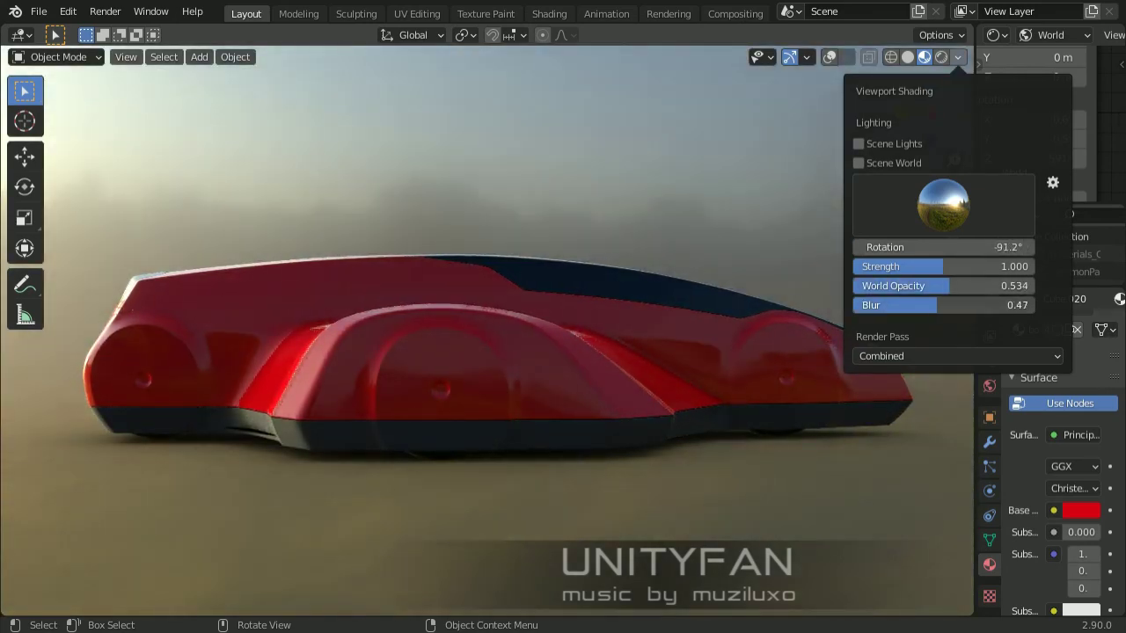
{"action": "mouse_move", "coordinate": [721, 458]}
{"action": "middle_mouse_down"}
{"action": "mouse_move", "coordinate": [655, 498]}
{"action": "mouse_move", "coordinate": [482, 501]}
{"action": "mouse_move", "coordinate": [575, 483]}
{"action": "mouse_move", "coordinate": [667, 493]}
{"action": "mouse_move", "coordinate": [749, 478]}
{"action": "mouse_move", "coordinate": [683, 448]}
{"action": "mouse_move", "coordinate": [724, 442]}
{"action": "mouse_move", "coordinate": [677, 450]}
{"action": "mouse_move", "coordinate": [701, 457]}
{"action": "mouse_move", "coordinate": [661, 510]}
{"action": "mouse_move", "coordinate": [702, 448]}
{"action": "middle_mouse_up"}
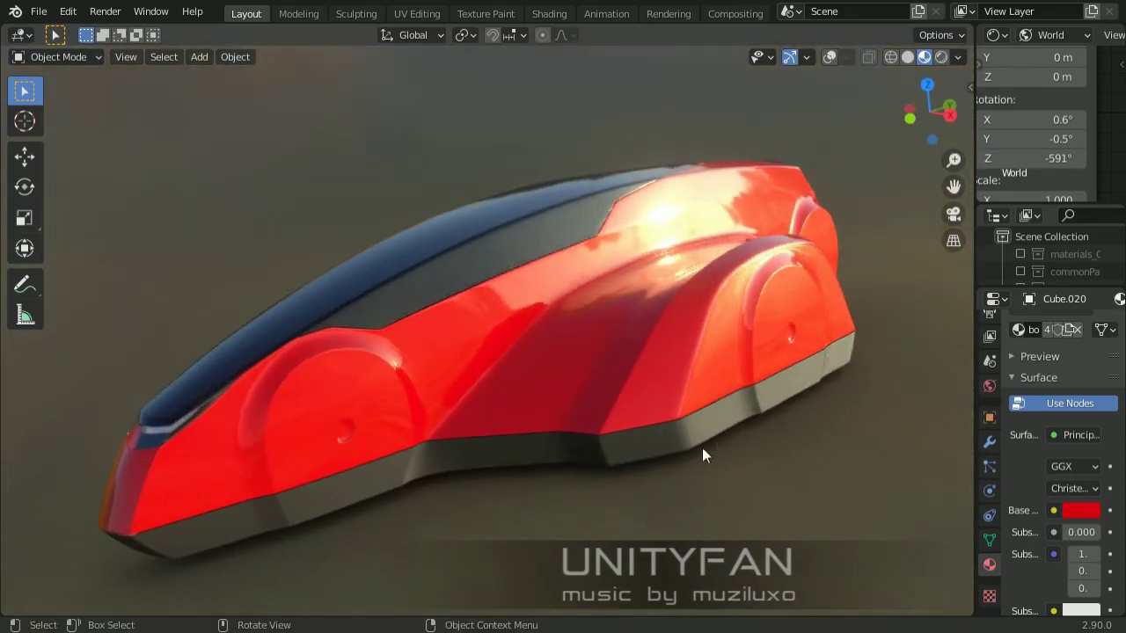
{"action": "left_click", "coordinate": [38, 11]}
{"action": "left_click", "coordinate": [82, 130]}
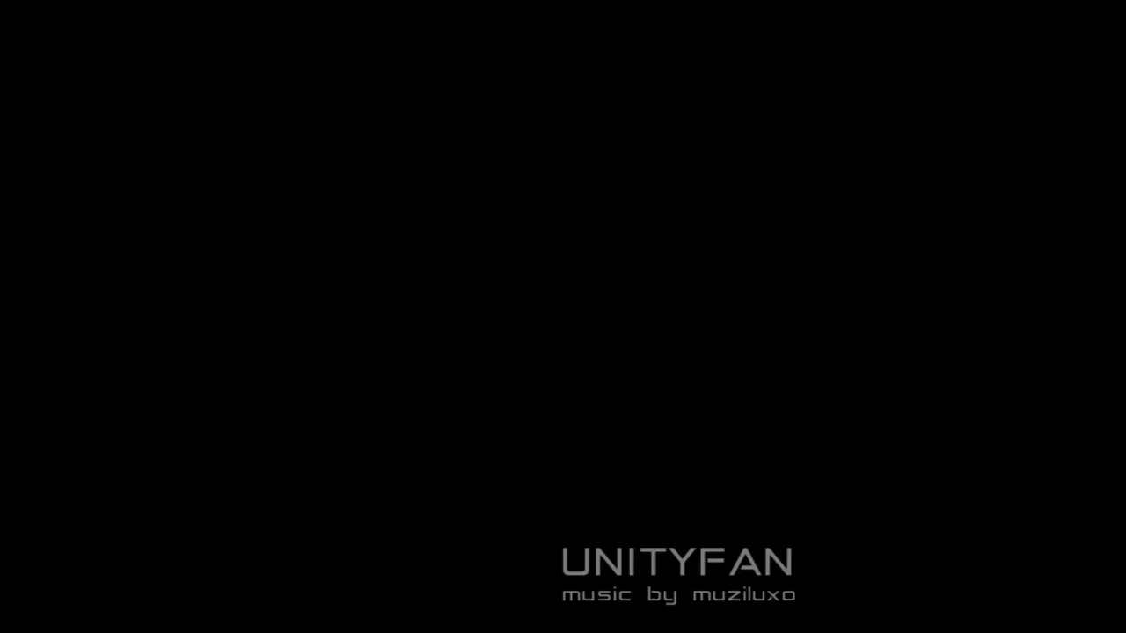